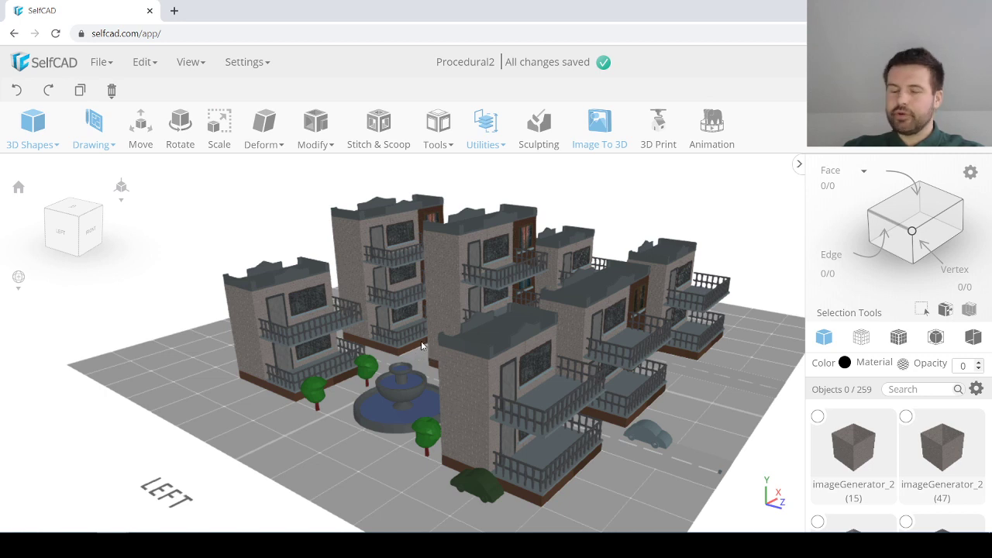
# Step: Examine the finished scene of apartment buildings, fountain, trees and cars from slightly different angles
pyautogui.moveTo(432, 342); pyautogui.dragTo(448, 333, button='right')
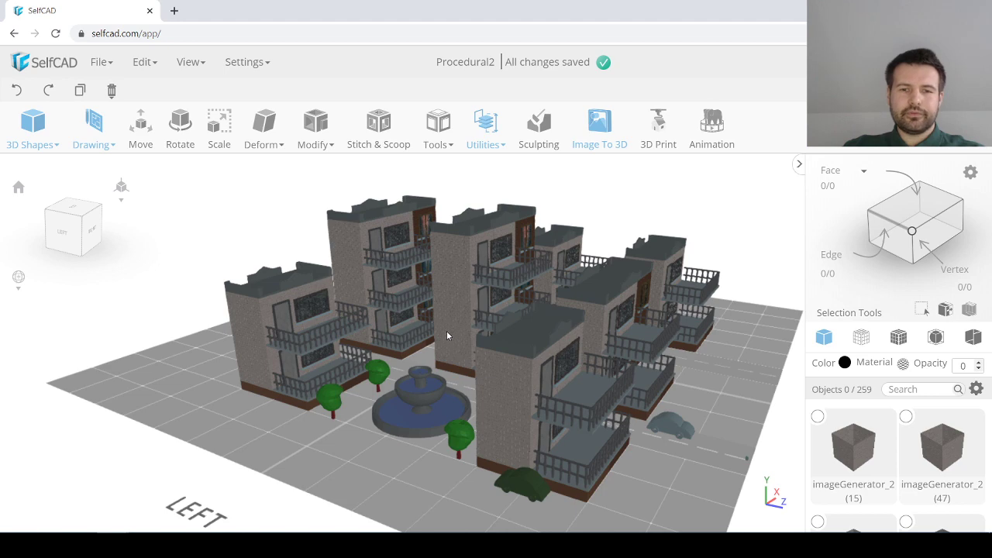
pyautogui.moveTo(449, 330); pyautogui.dragTo(454, 337, button='right')
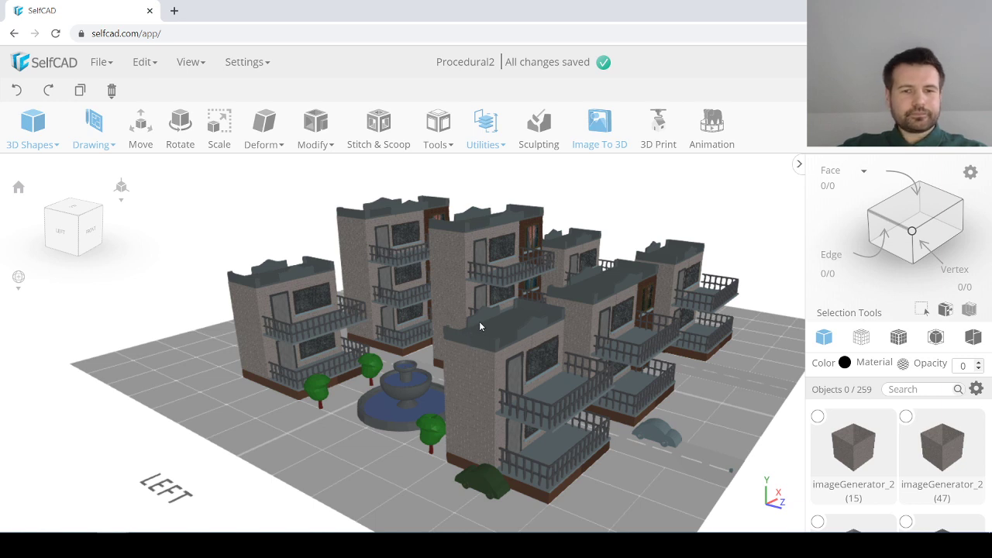
pyautogui.moveTo(477, 308)
pyautogui.mouseDown(button='right')
pyautogui.moveTo(486, 310)
pyautogui.moveTo(474, 310)
pyautogui.mouseUp(button='right')
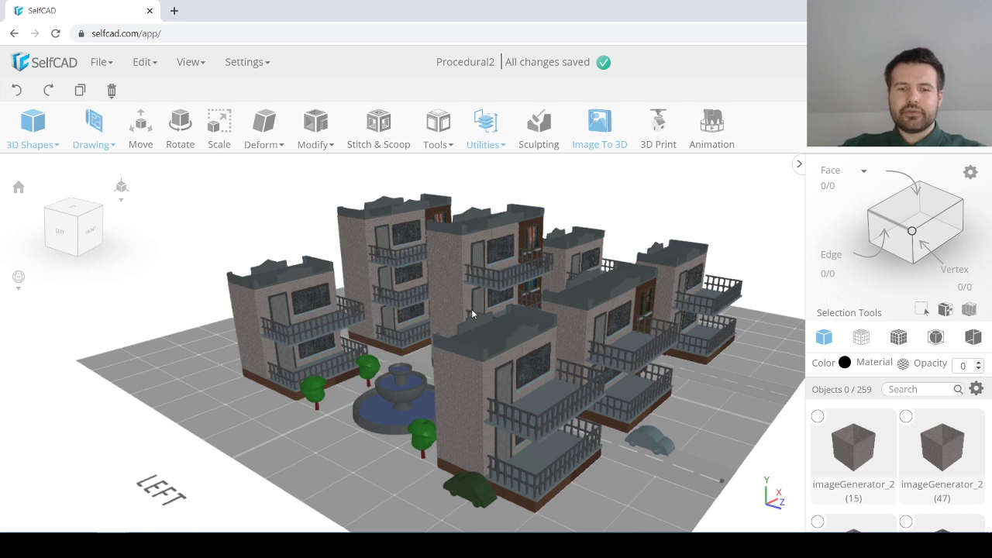
pyautogui.moveTo(471, 308); pyautogui.dragTo(465, 309, button='right')
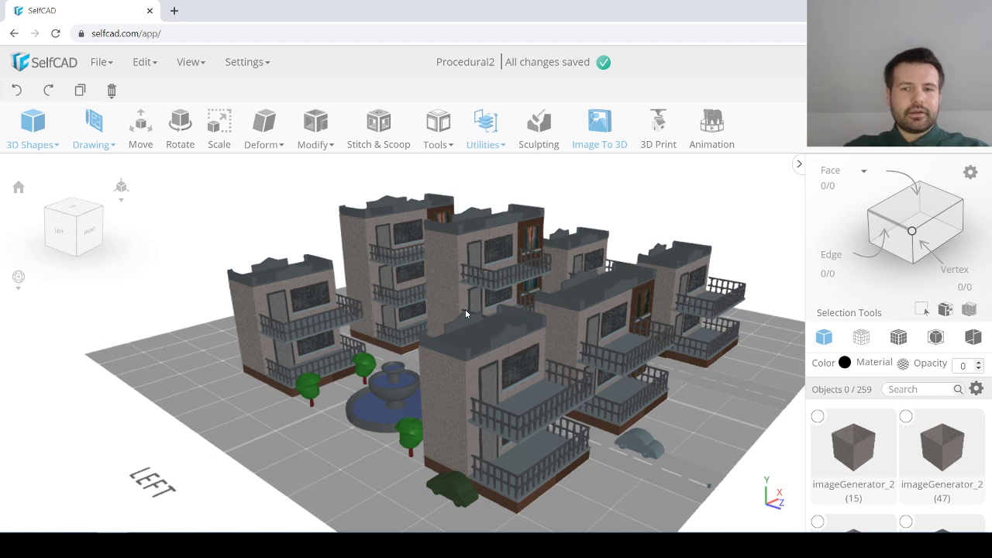
pyautogui.moveTo(462, 311); pyautogui.dragTo(469, 318, button='right')
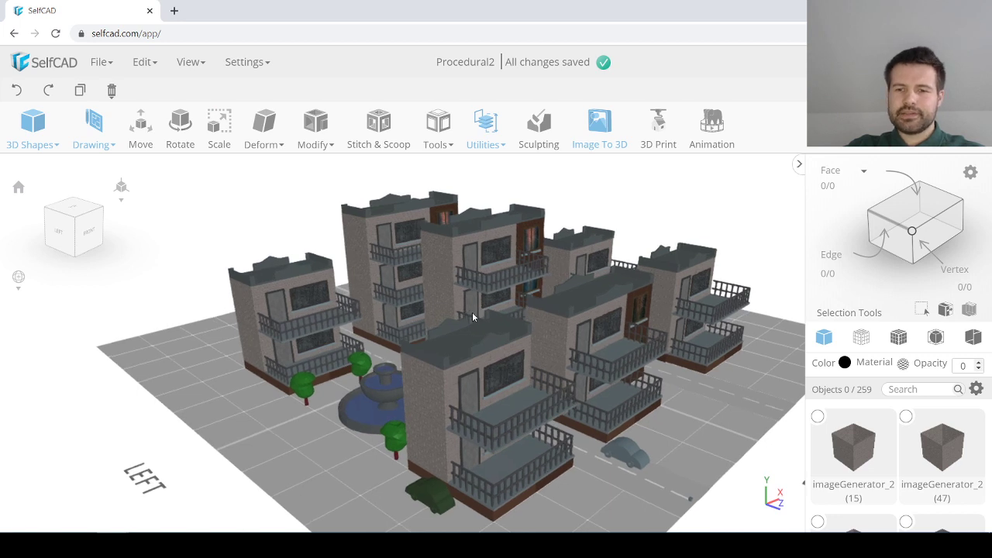
pyautogui.moveTo(481, 310); pyautogui.dragTo(473, 315, button='right')
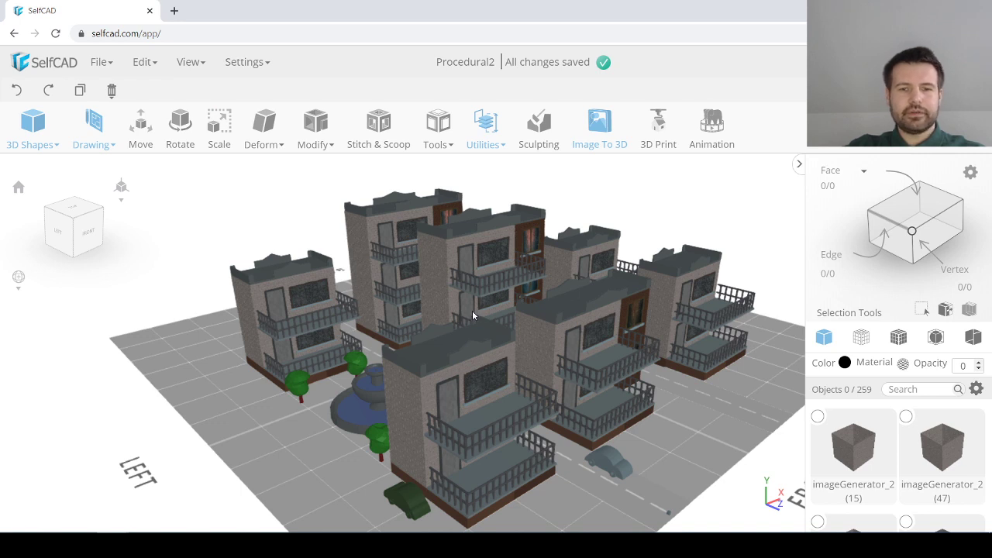
pyautogui.moveTo(471, 313); pyautogui.dragTo(461, 311, button='right')
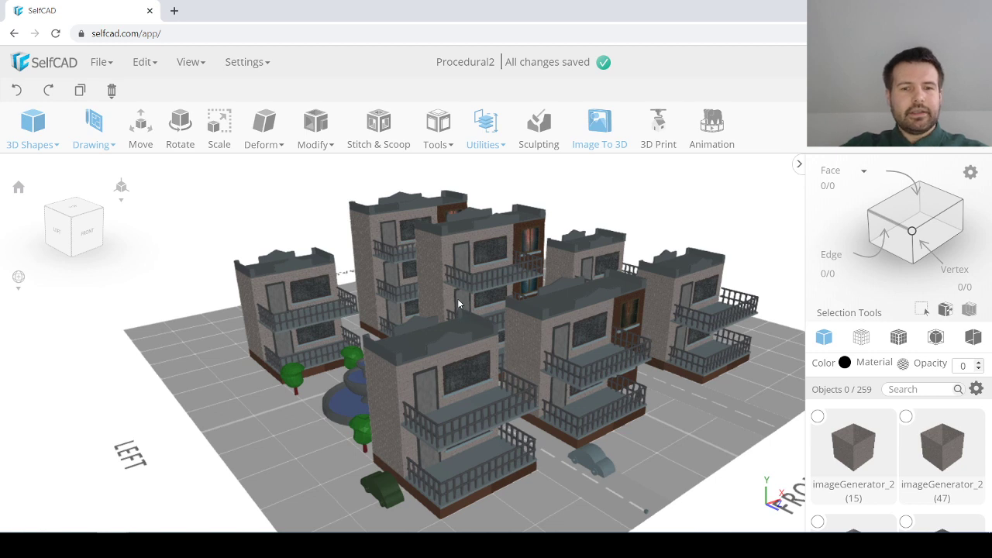
pyautogui.moveTo(458, 303); pyautogui.dragTo(455, 303, button='right')
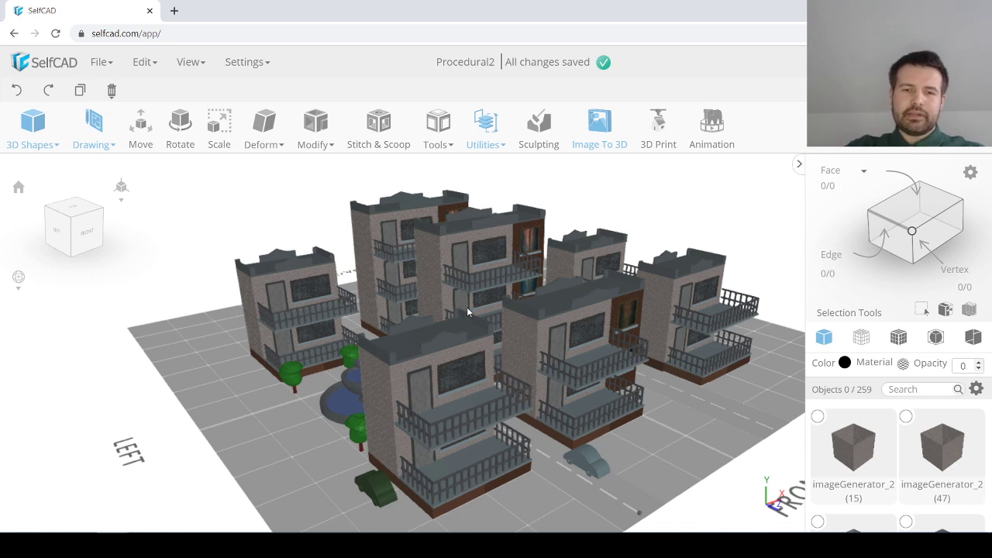
pyautogui.moveTo(466, 307); pyautogui.dragTo(464, 306, button='right')
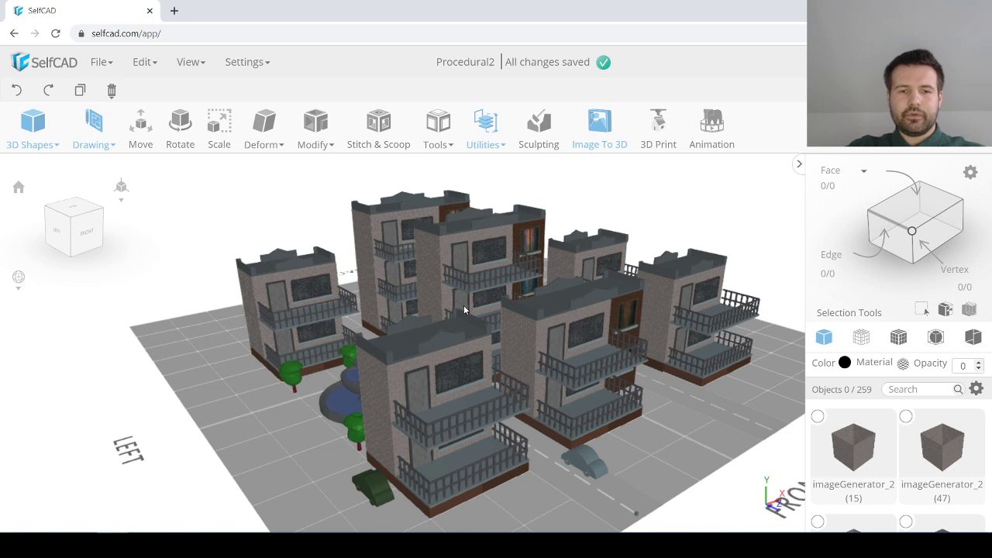
pyautogui.moveTo(464, 305); pyautogui.dragTo(471, 302, button='right')
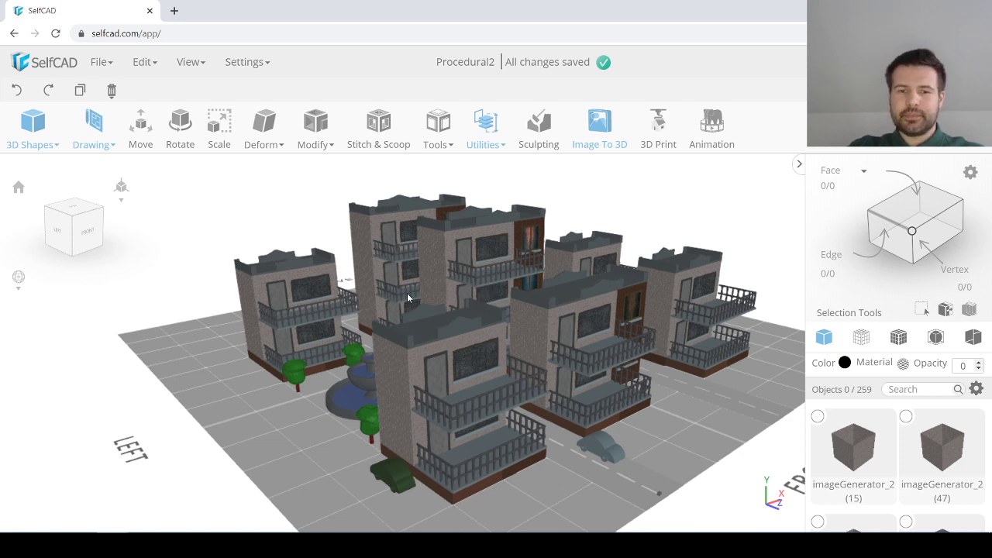
pyautogui.moveTo(469, 302); pyautogui.dragTo(459, 309, button='right')
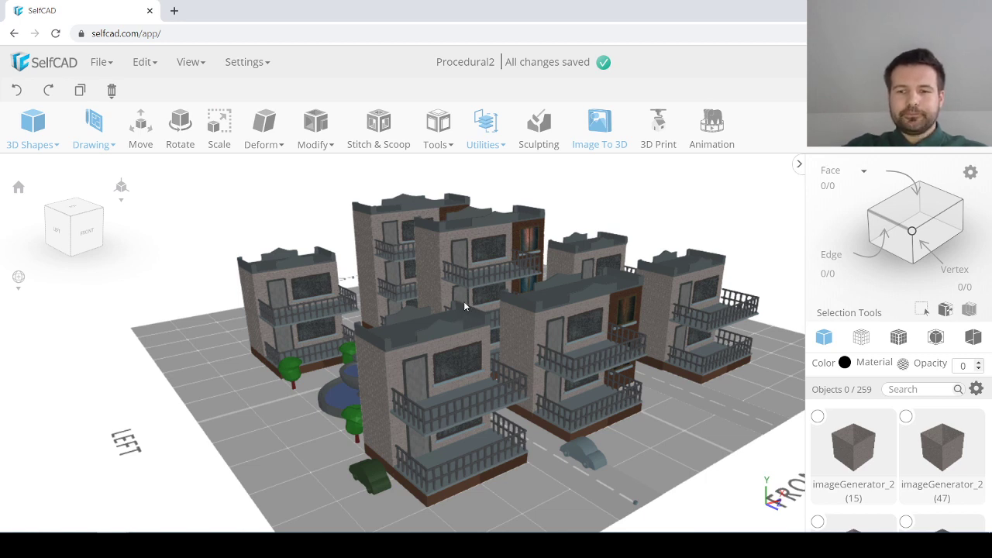
pyautogui.moveTo(463, 300); pyautogui.dragTo(486, 292, button='right')
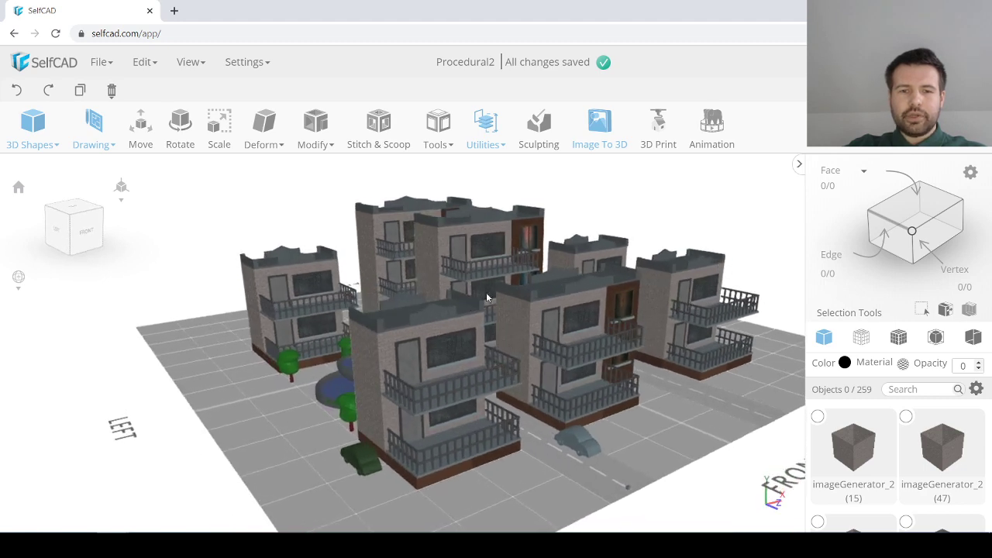
pyautogui.moveTo(413, 305); pyautogui.dragTo(470, 294, button='right')
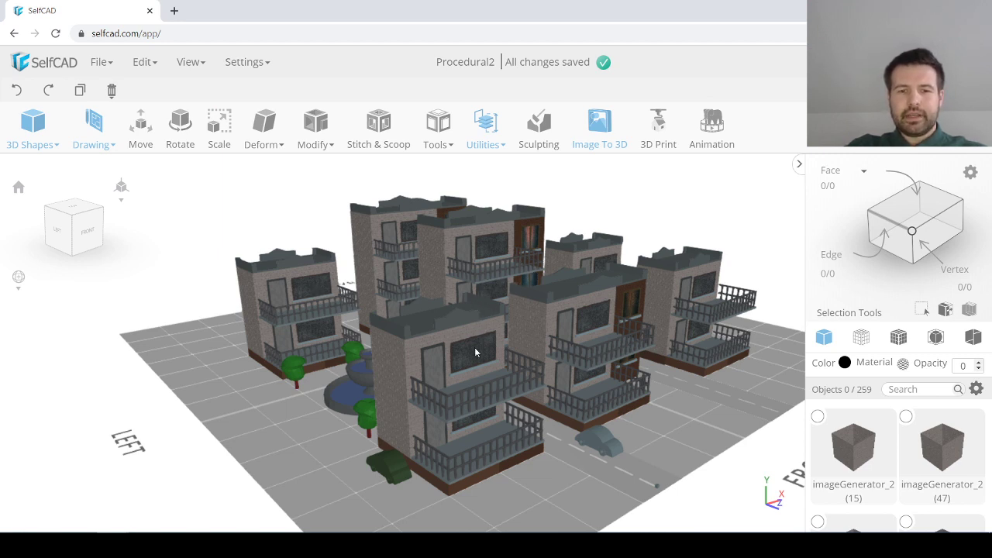
pyautogui.click(322, 286)
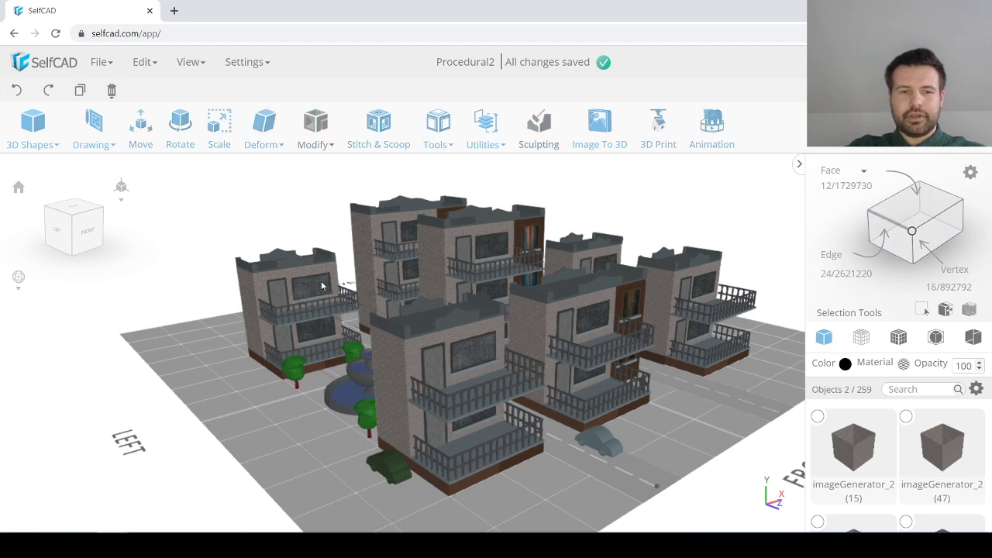
pyautogui.moveTo(336, 287); pyautogui.dragTo(357, 289, button='right')
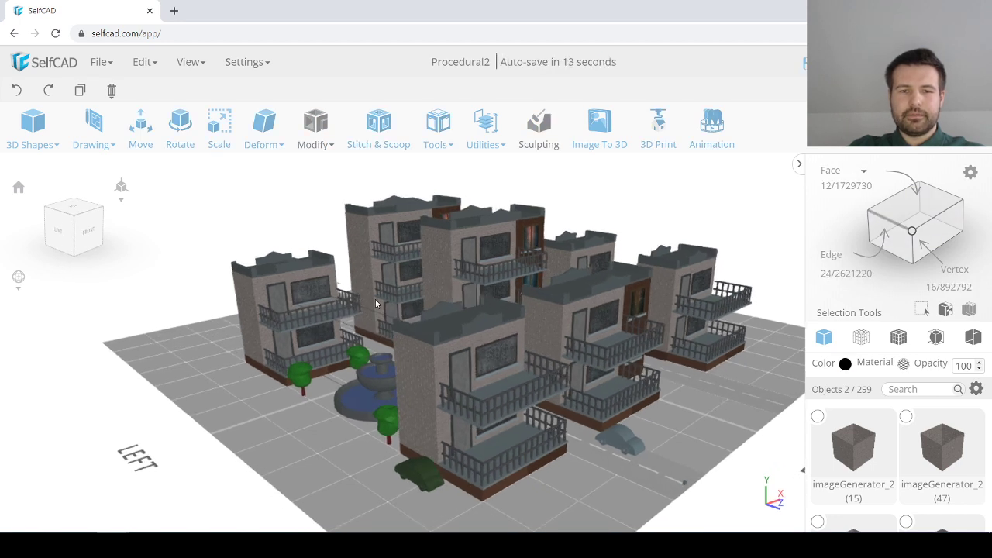
pyautogui.scroll(3, 377, 301)
pyautogui.scroll(-1, 378, 301)
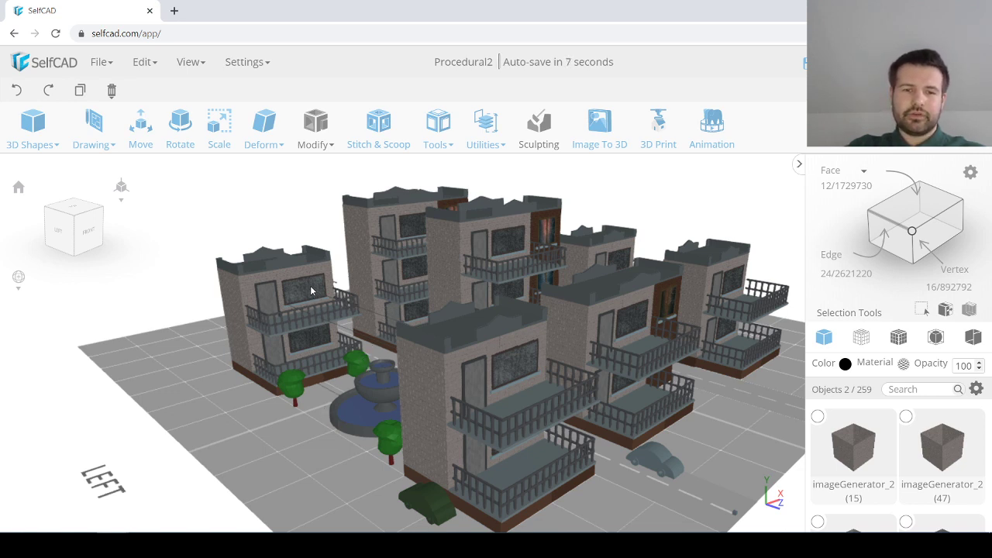
pyautogui.click(194, 339)
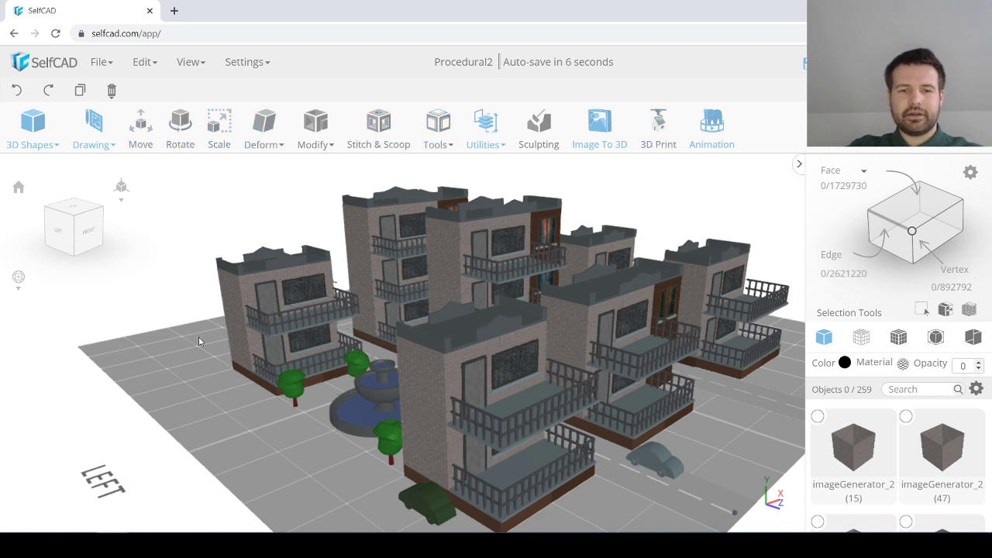
pyautogui.moveTo(213, 346)
pyautogui.mouseDown()
pyautogui.moveTo(205, 344)
pyautogui.moveTo(215, 349)
pyautogui.mouseUp()
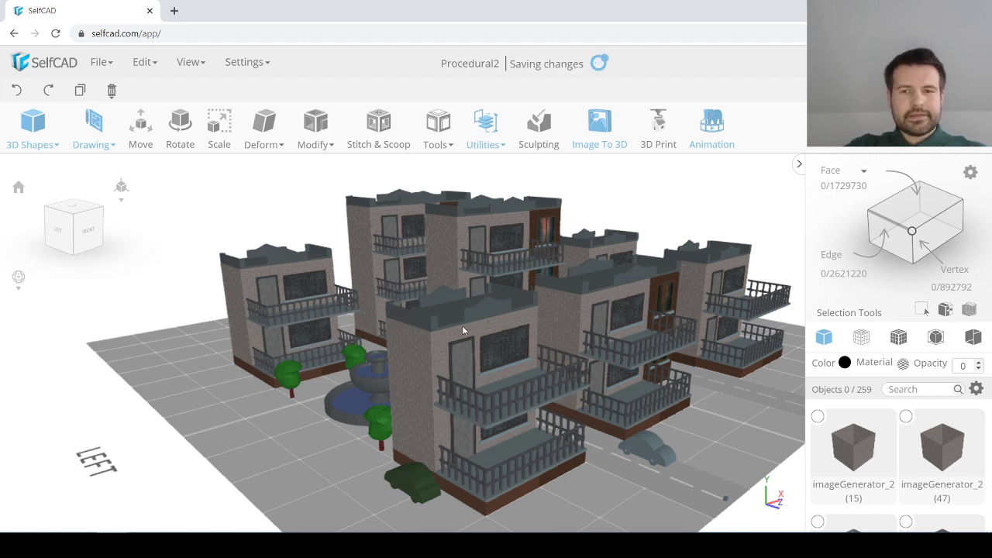
# Step: Leave the Procedural2 project page and launch the editor from the selfcad.com website
pyautogui.hotkey('ctrl', 'w')
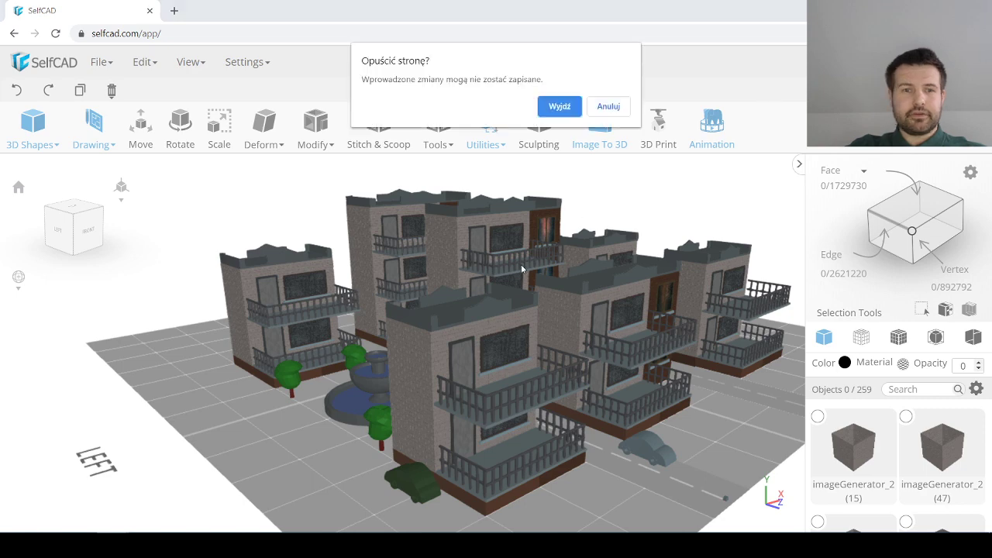
pyautogui.click(565, 108)
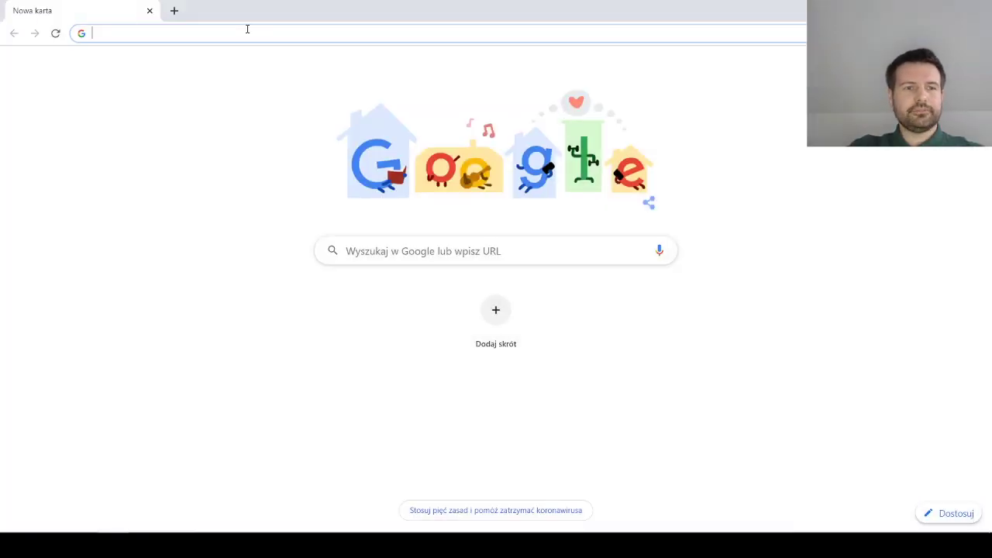
pyautogui.write('sa')
pyautogui.press('BackSpace')
pyautogui.write('elfcad.com')
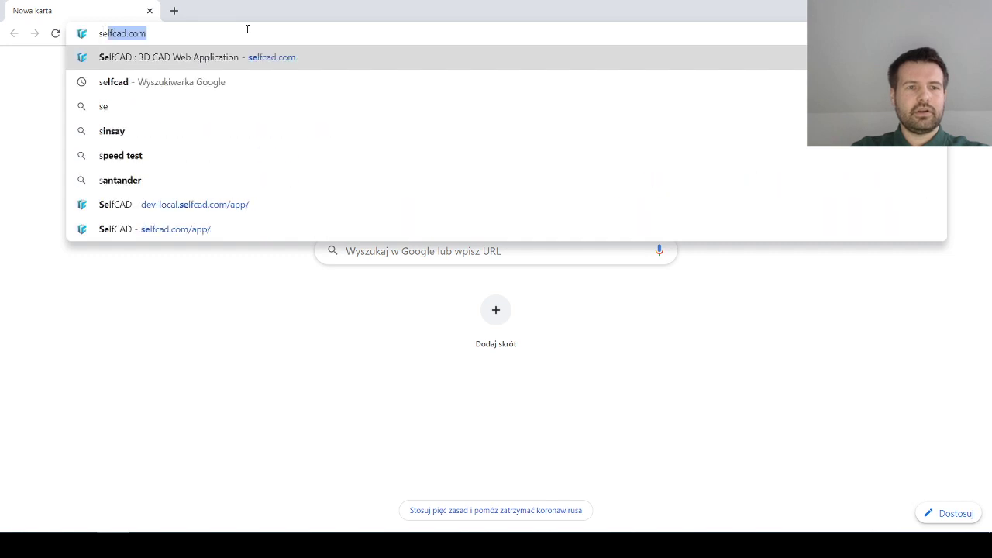
pyautogui.press('Return')
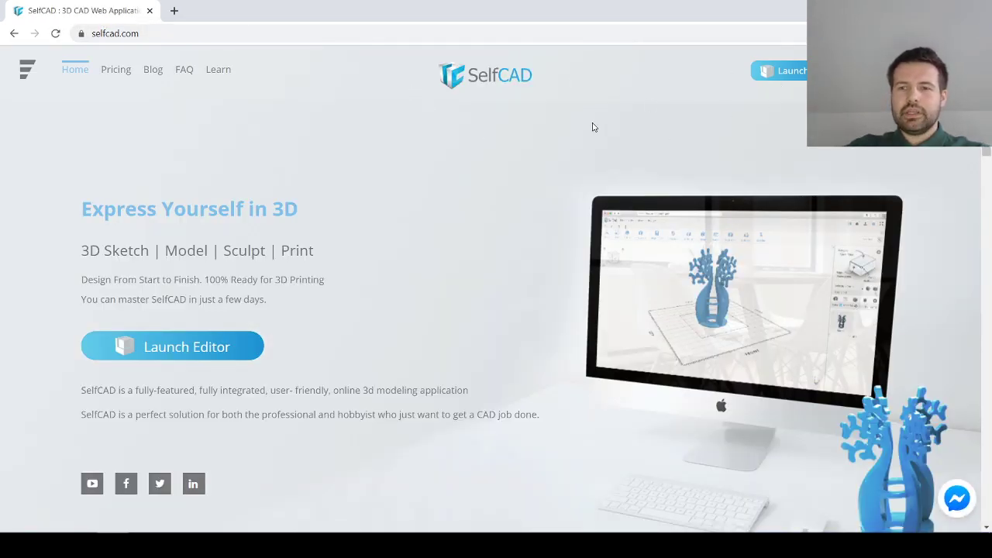
pyautogui.click(203, 346)
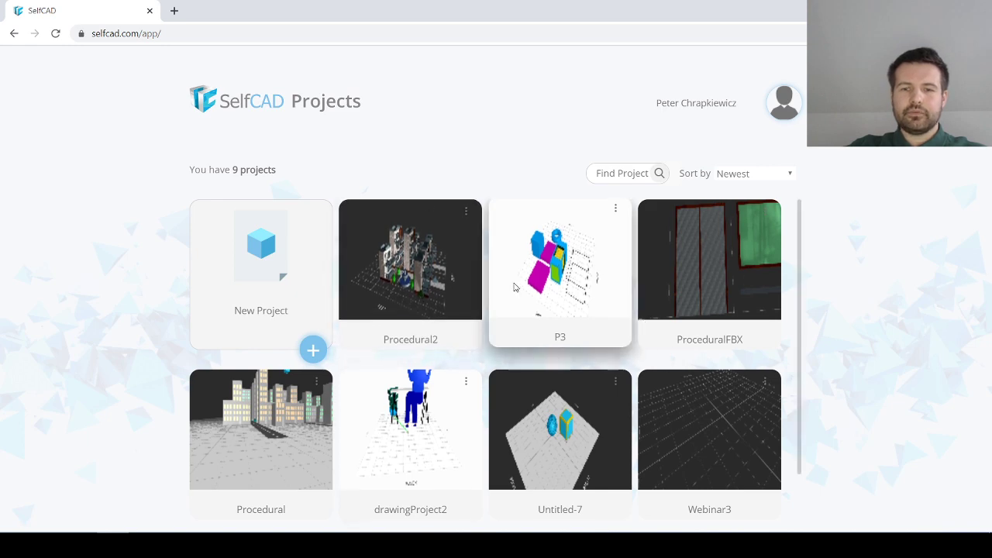
# Step: Start a new project and name it HardSurface in the project settings
pyautogui.scroll(-2, 535, 310)
pyautogui.scroll(2, 520, 319)
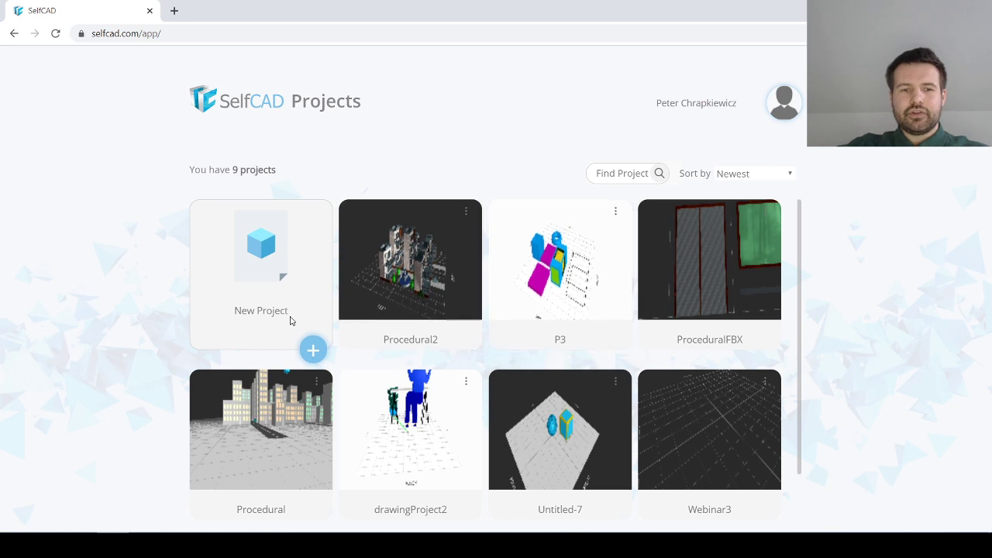
pyautogui.click(314, 351)
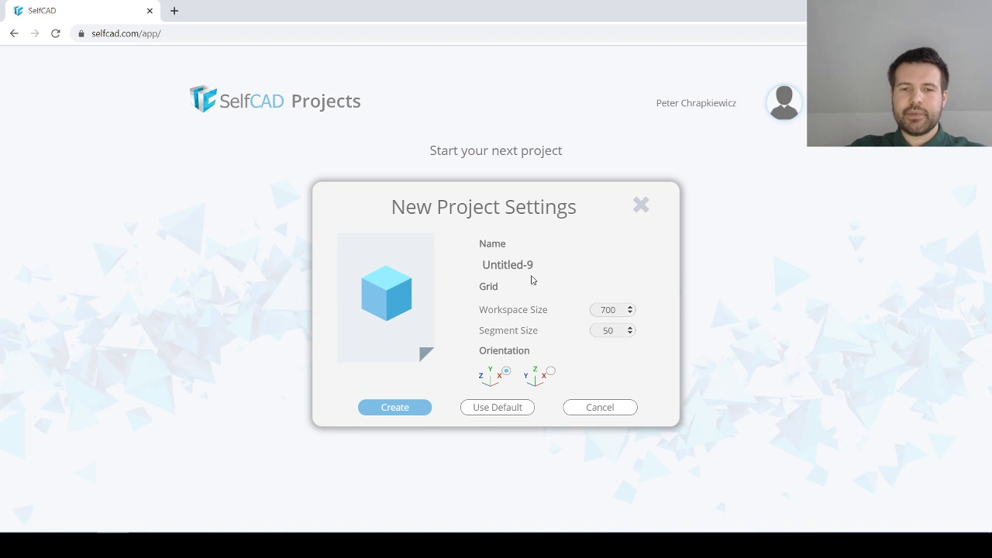
pyautogui.moveTo(534, 264); pyautogui.dragTo(482, 264)
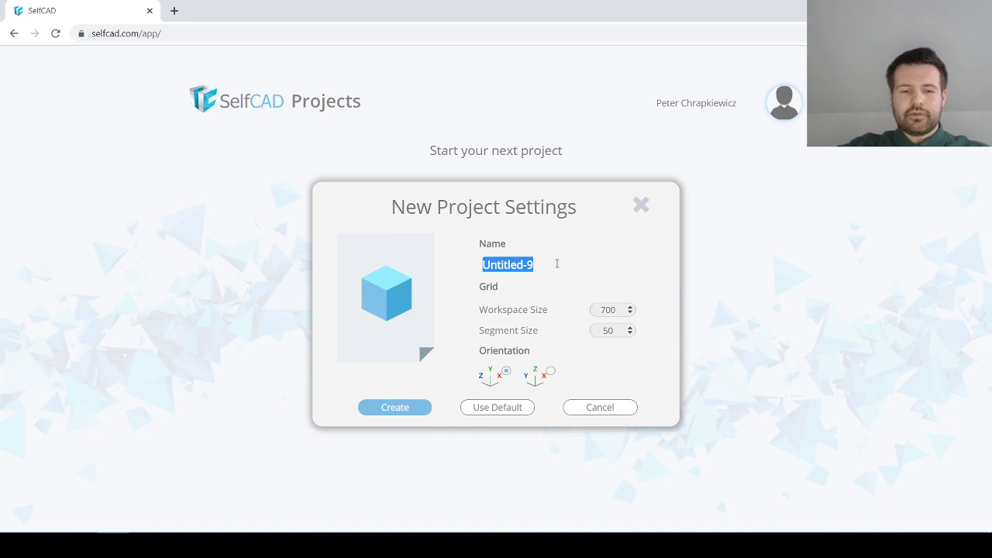
pyautogui.write('H')
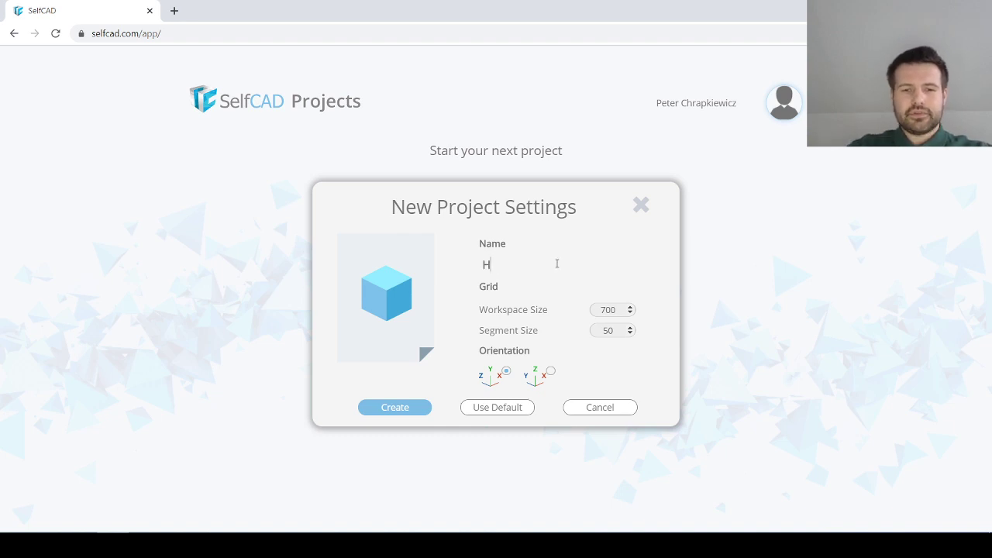
pyautogui.write('ardSurface')
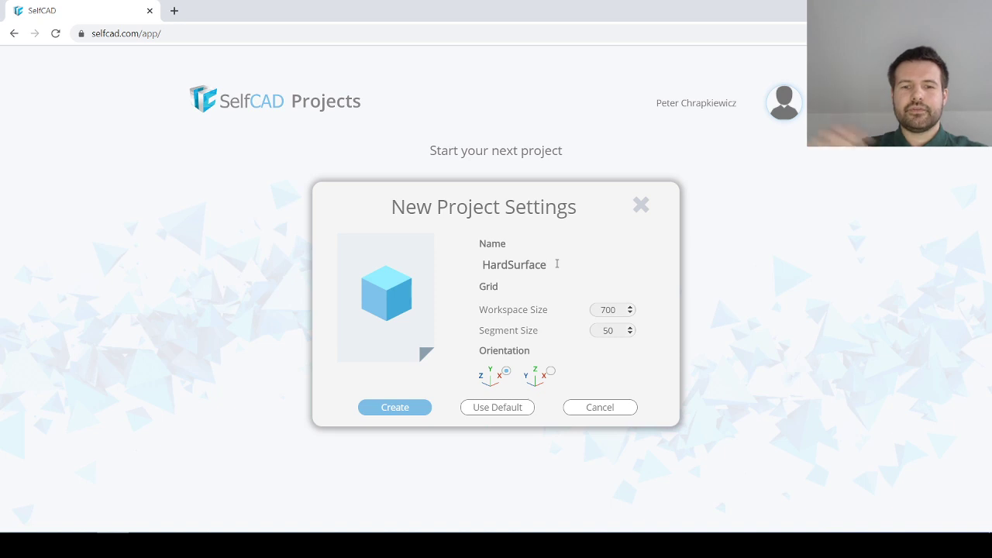
pyautogui.doubleClick(614, 330)
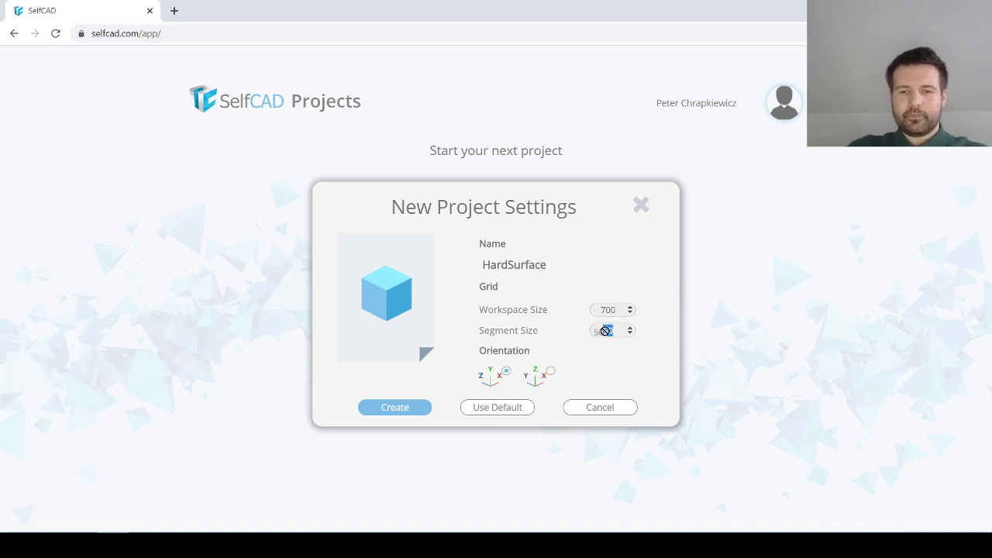
pyautogui.click(613, 331)
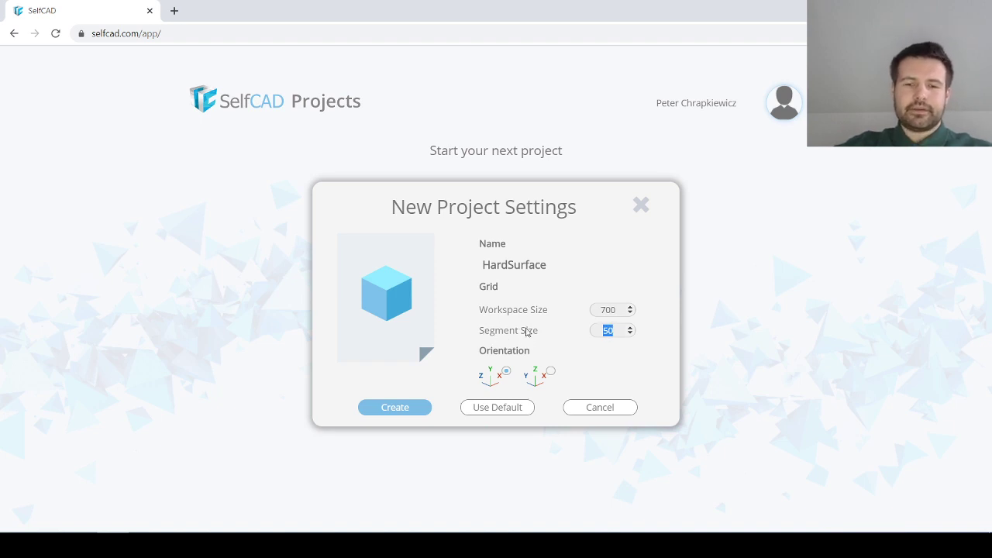
pyautogui.click(604, 331)
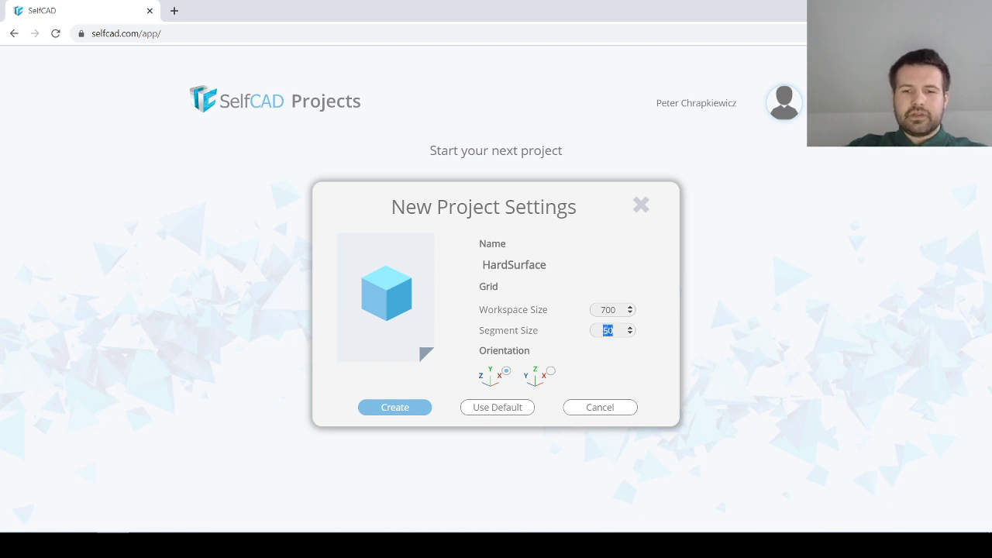
pyautogui.click(613, 331)
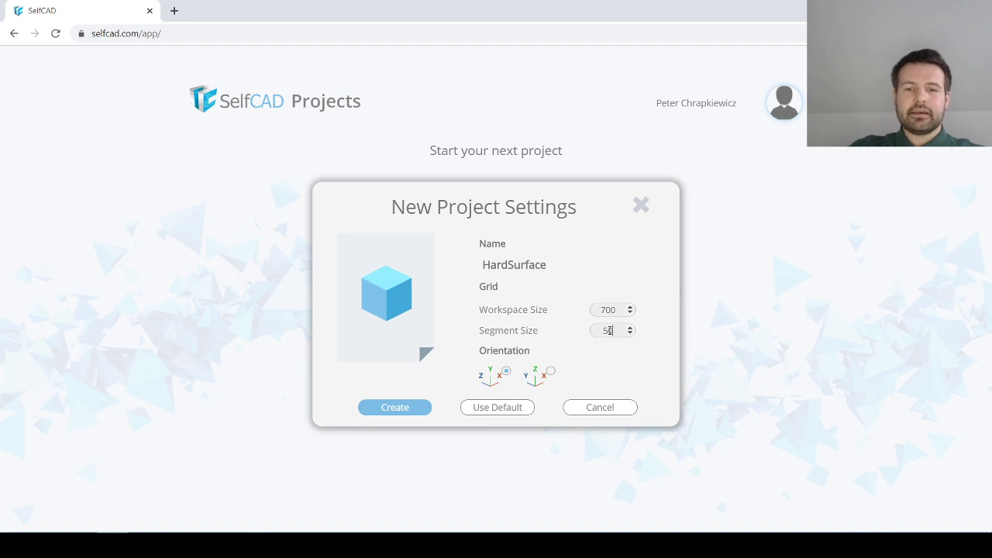
pyautogui.moveTo(604, 331); pyautogui.dragTo(616, 331)
pyautogui.click(616, 331)
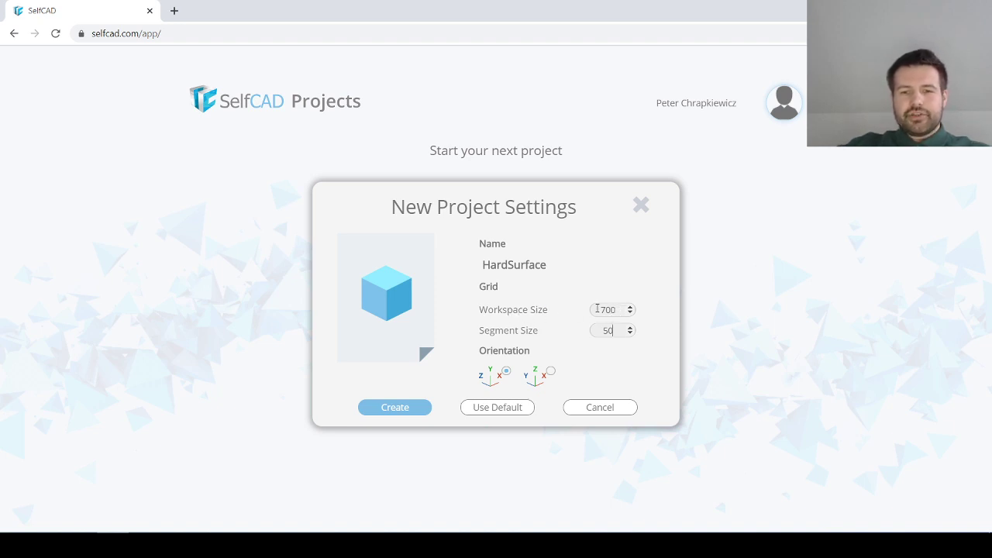
# Step: Set the new project's workspace size to 5000
pyautogui.moveTo(619, 309); pyautogui.dragTo(602, 310)
pyautogui.click(620, 311)
pyautogui.write('5000')
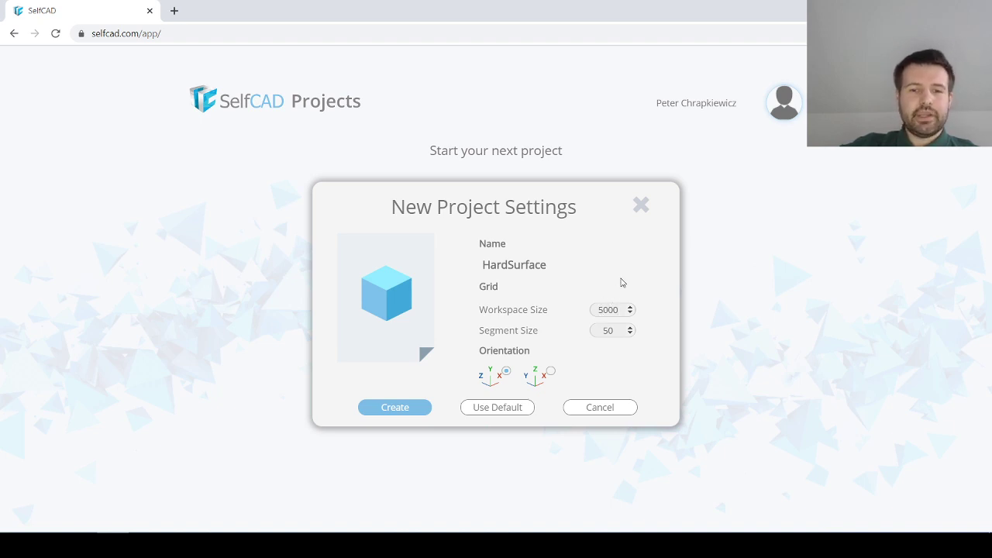
pyautogui.doubleClick(598, 311)
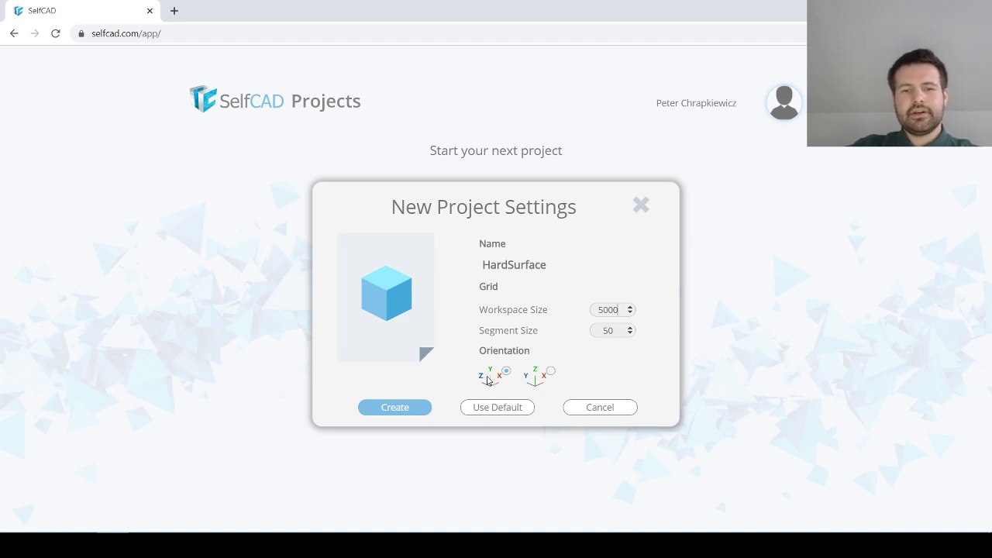
# Step: Create the HardSurface project with the entered settings, keeping the Y-up orientation
pyautogui.click(403, 409)
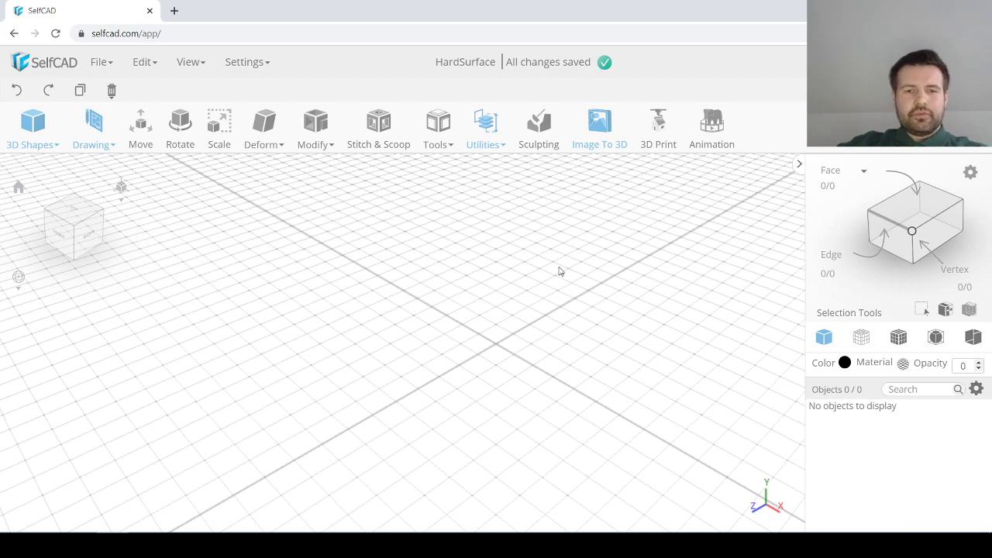
pyautogui.scroll(-1, 494, 291)
pyautogui.moveTo(494, 293)
pyautogui.mouseDown()
pyautogui.moveTo(513, 310)
pyautogui.moveTo(540, 294)
pyautogui.moveTo(516, 320)
pyautogui.moveTo(517, 308)
pyautogui.moveTo(489, 306)
pyautogui.moveTo(491, 315)
pyautogui.moveTo(560, 307)
pyautogui.moveTo(520, 312)
pyautogui.moveTo(548, 330)
pyautogui.moveTo(511, 324)
pyautogui.moveTo(488, 286)
pyautogui.moveTo(549, 279)
pyautogui.moveTo(479, 325)
pyautogui.moveTo(480, 290)
pyautogui.mouseUp()
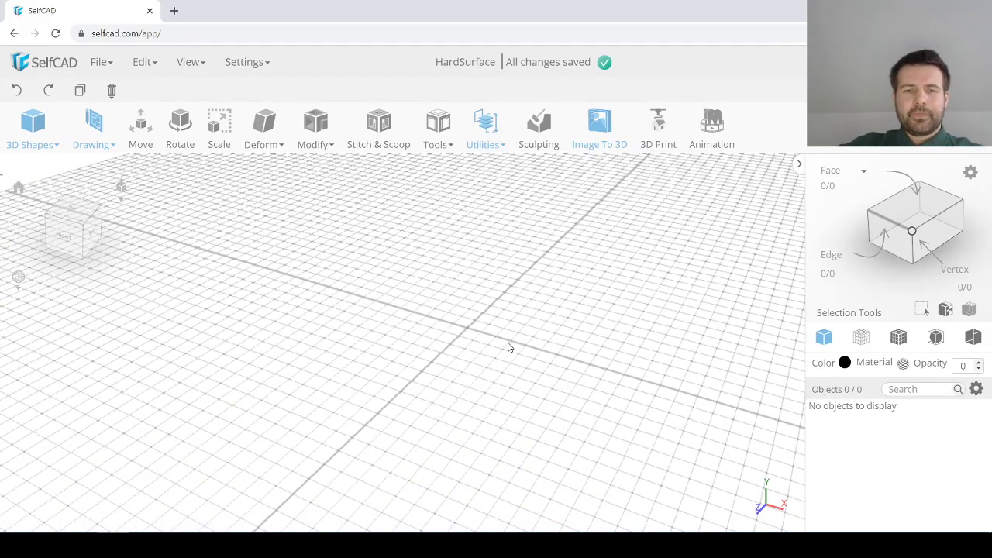
pyautogui.moveTo(508, 347); pyautogui.dragTo(504, 326)
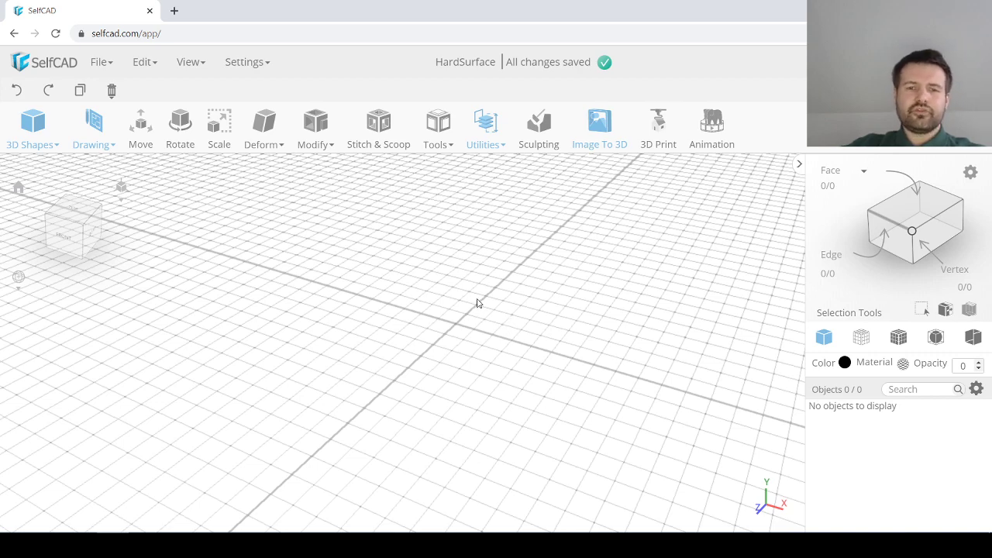
pyautogui.moveTo(477, 303); pyautogui.dragTo(504, 345)
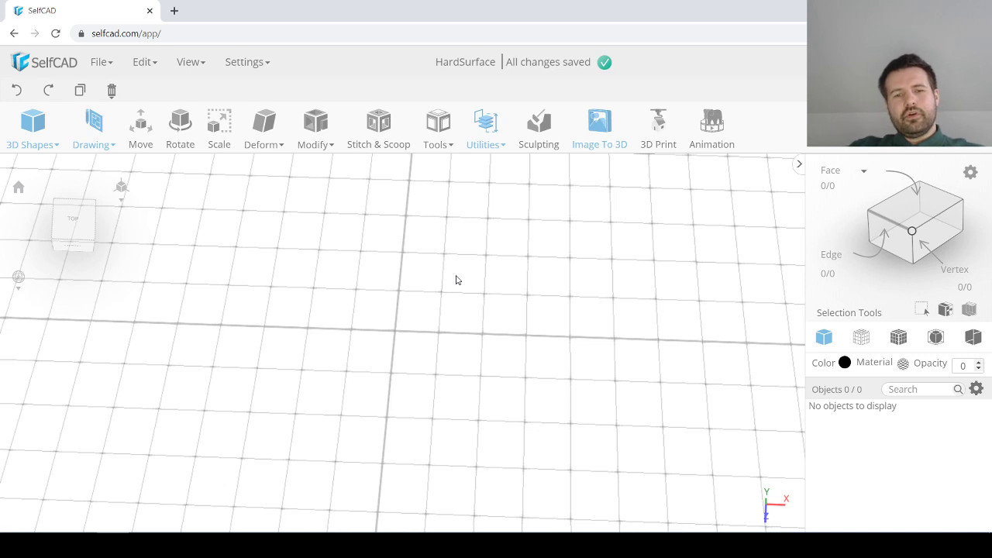
# Step: Start a 3D Sketch rectangle and enable a minimum step size of 10 and a minimum angle step of 15 in the Precision Settings
pyautogui.click(100, 136)
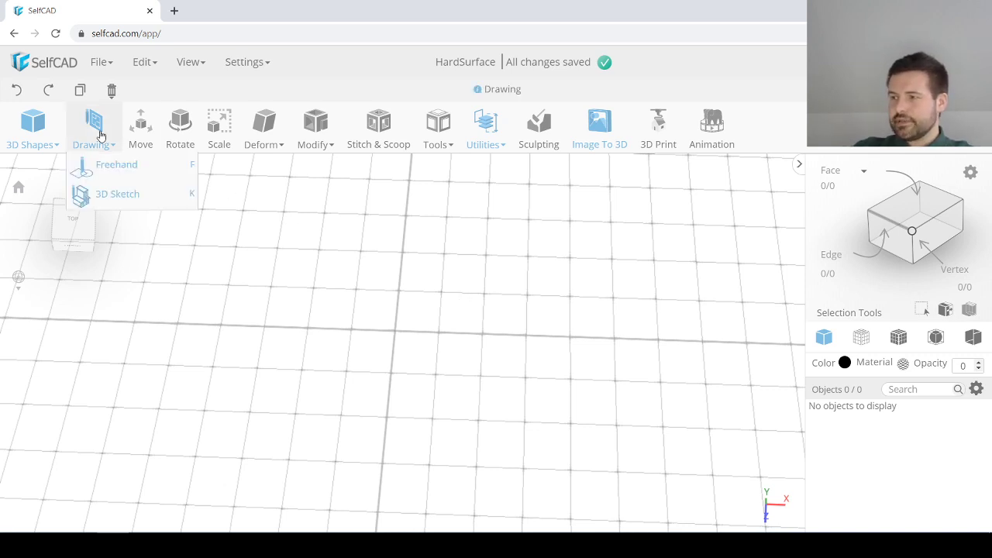
pyautogui.click(140, 200)
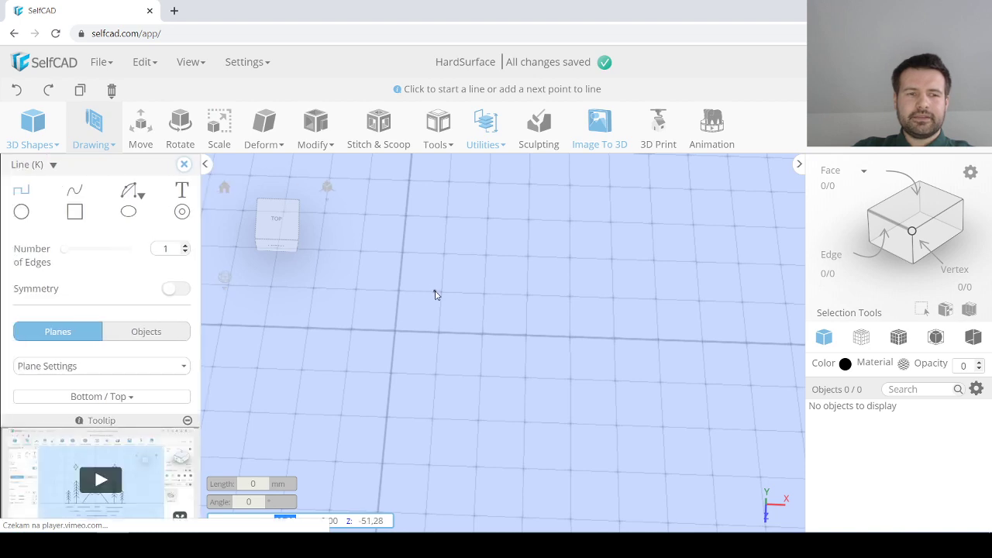
pyautogui.click(79, 213)
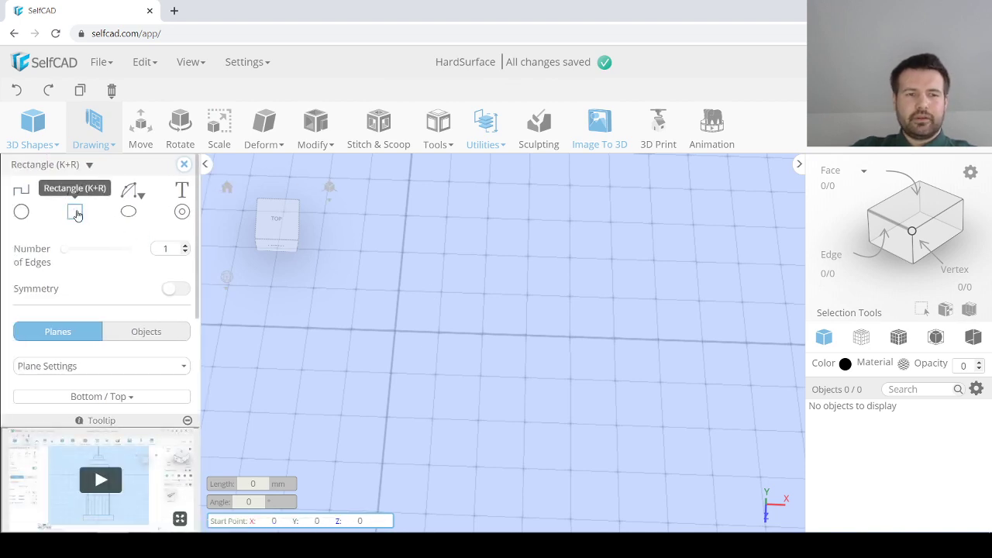
pyautogui.scroll(-2, 80, 314)
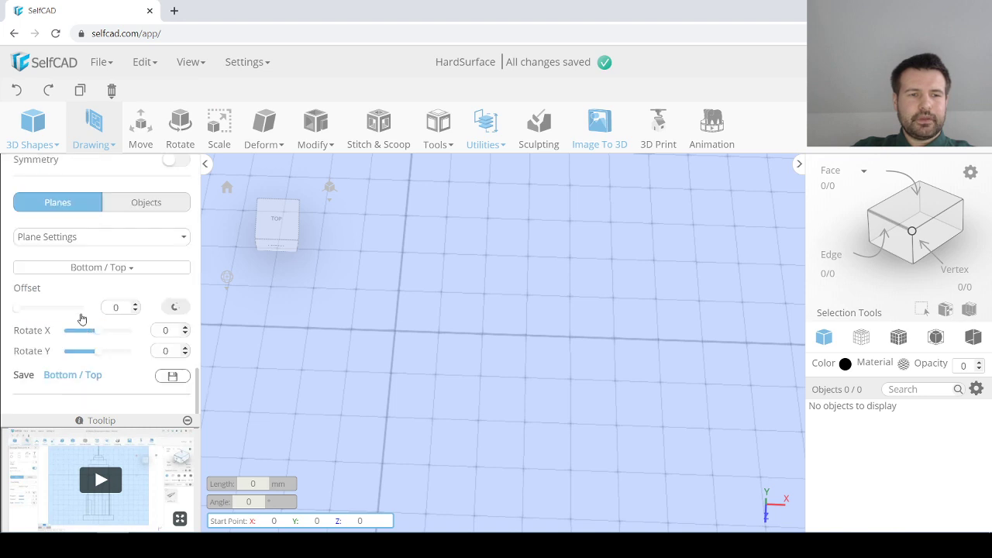
pyautogui.click(70, 239)
pyautogui.click(70, 283)
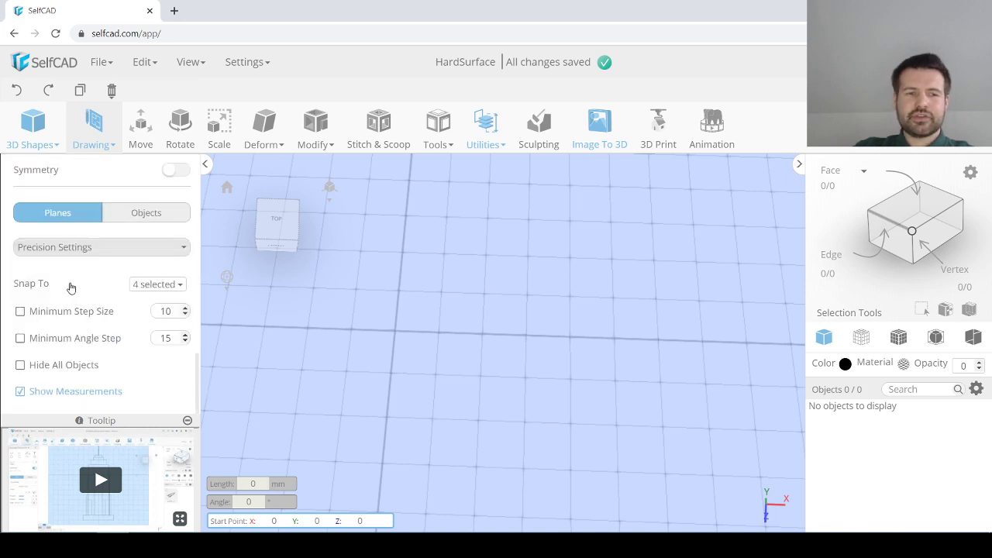
pyautogui.click(21, 312)
pyautogui.click(21, 347)
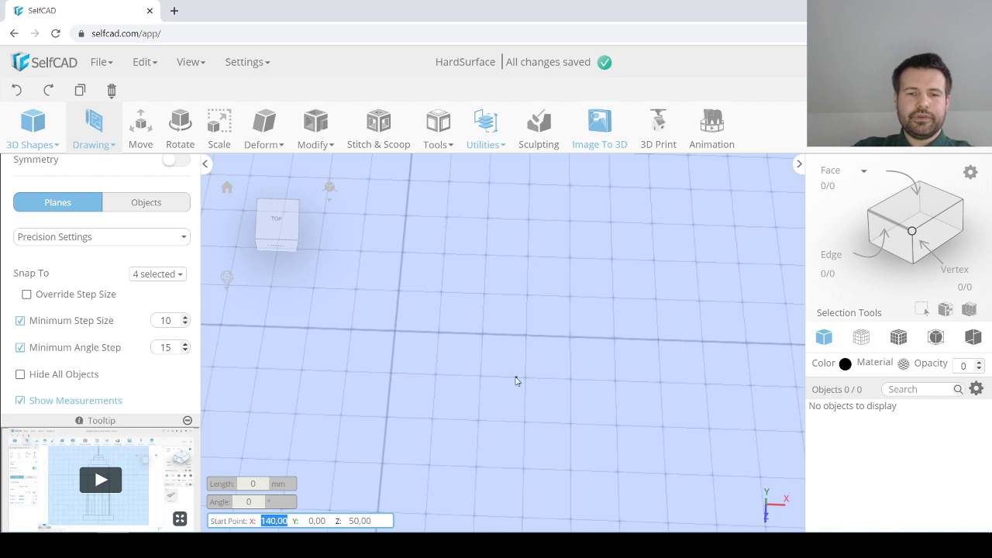
# Step: Draw a square of about 100 by 100 mm centred across the X axis, beside the workspace origin
pyautogui.scroll(2, 435, 378)
pyautogui.scroll(2, 436, 379)
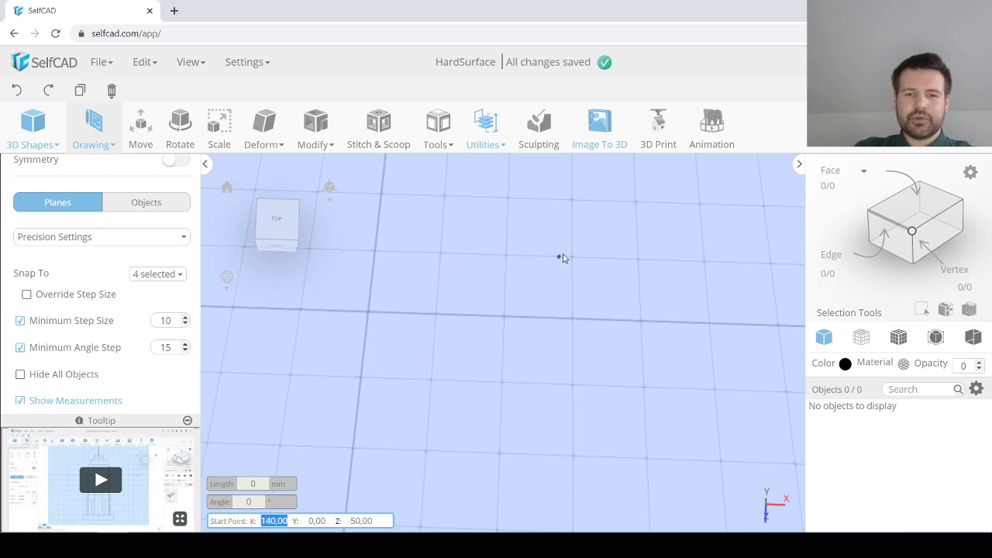
pyautogui.click(439, 255)
pyautogui.click(574, 381)
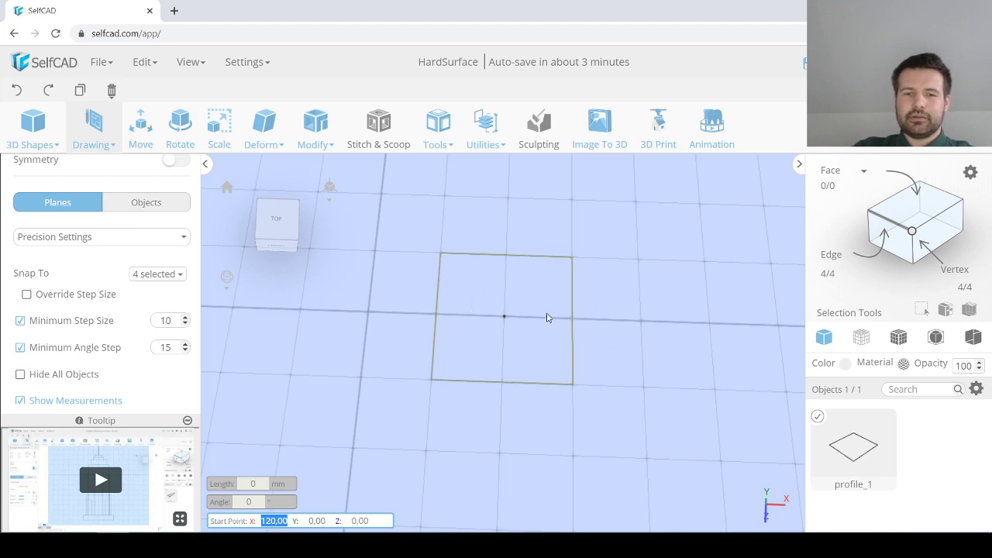
# Step: Try an 80 by 10 mm rectangle along the lower edge inside the square while the square is still selected, and undo it
pyautogui.scroll(2, 496, 281)
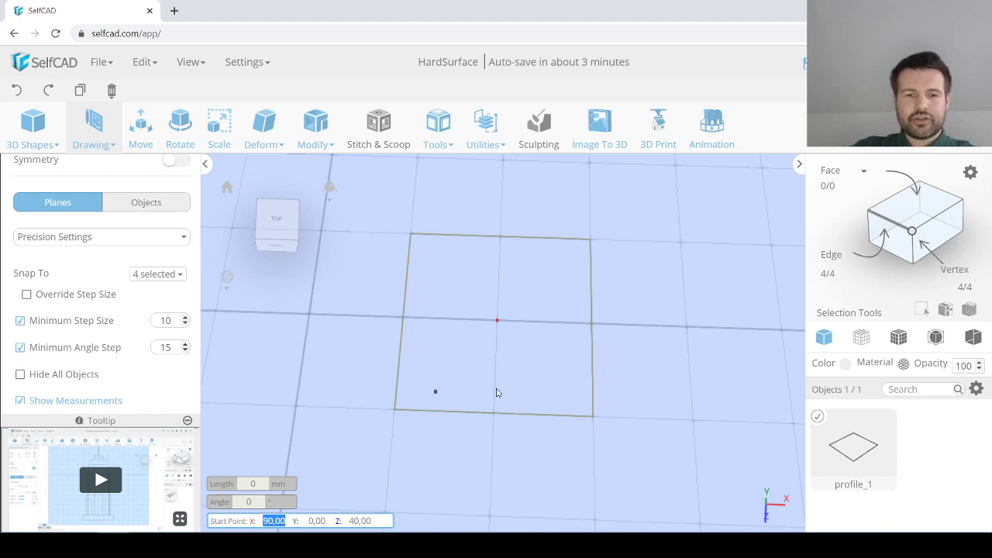
pyautogui.click(416, 393)
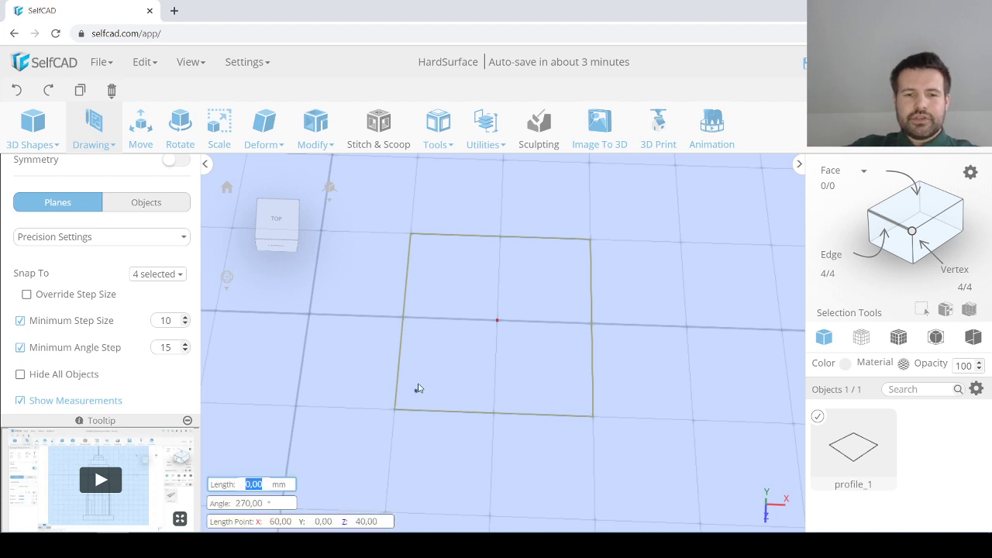
pyautogui.scroll(2, 101, 232)
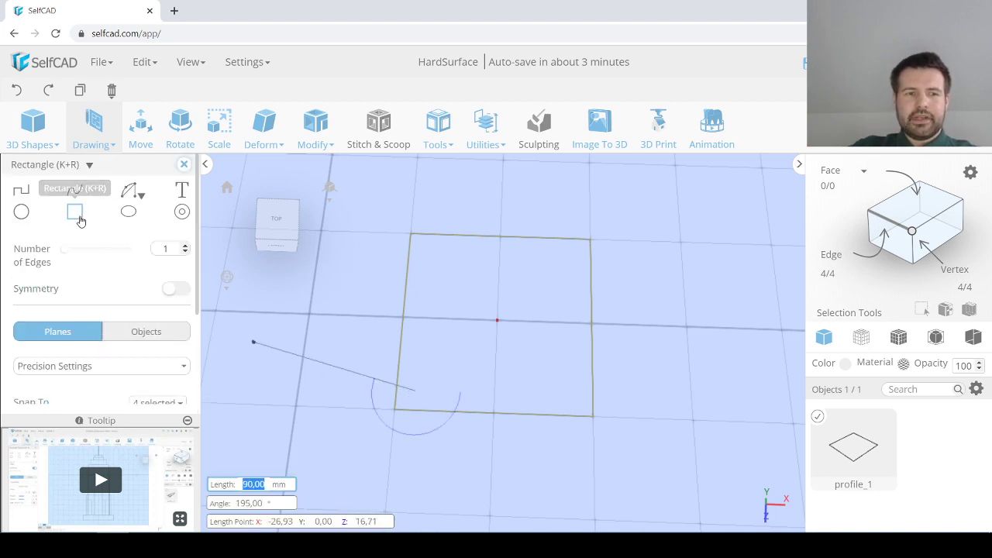
pyautogui.click(417, 377)
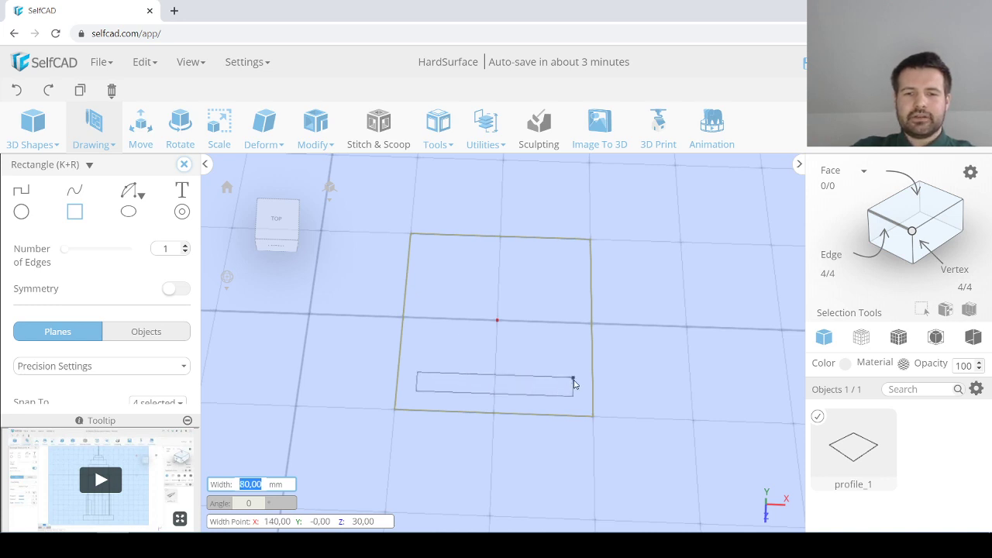
pyautogui.click(574, 383)
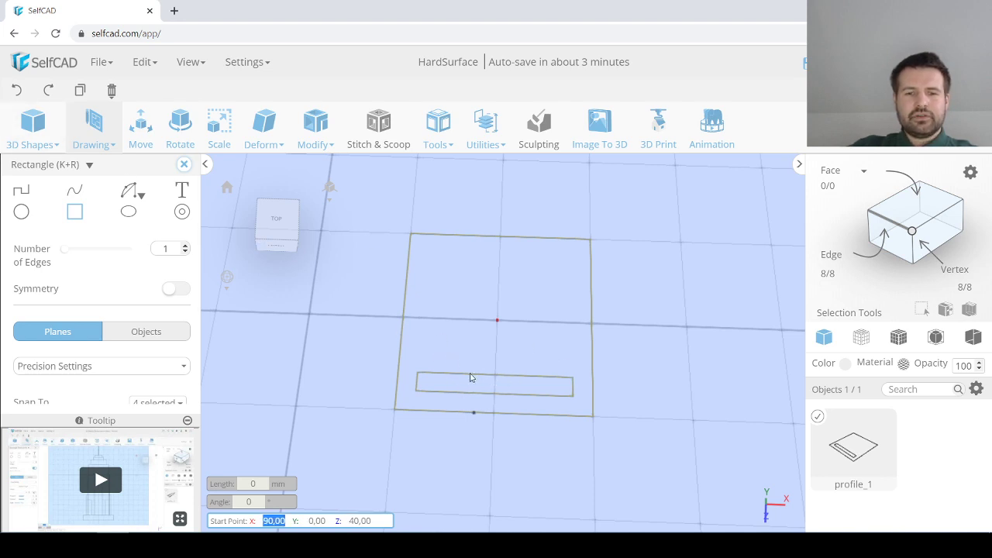
pyautogui.click(17, 91)
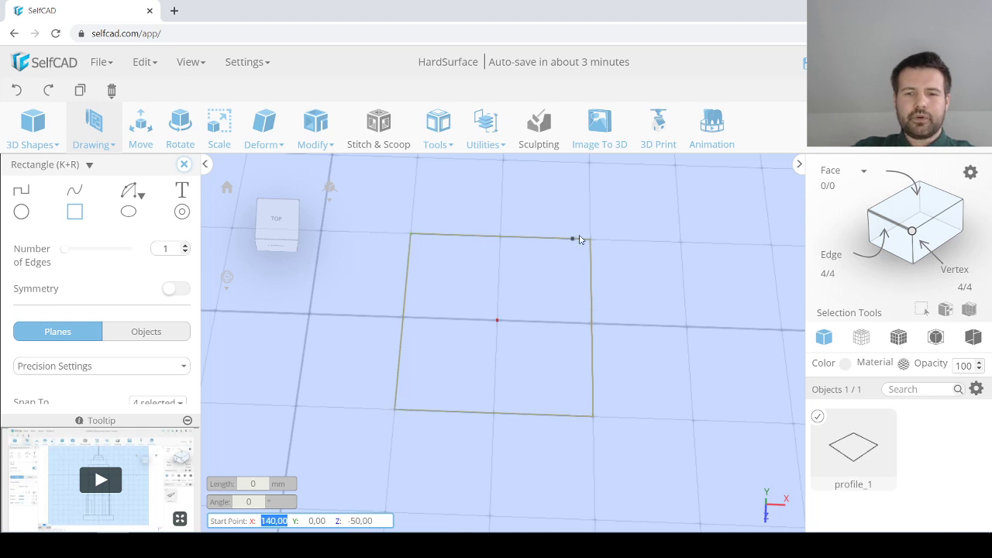
# Step: Rename the square profile as unit and deselect it
pyautogui.doubleClick(854, 484)
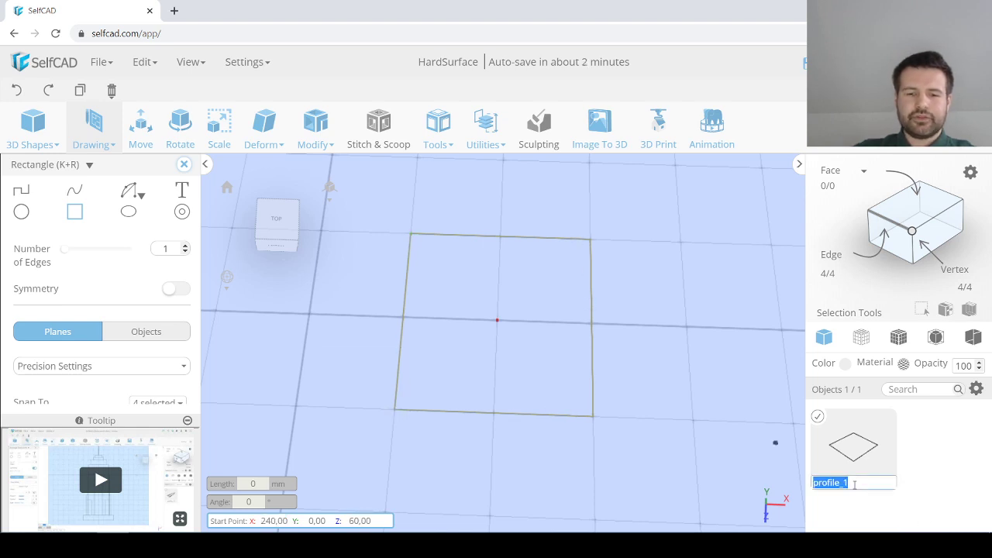
pyautogui.write('unit')
pyautogui.press('Return')
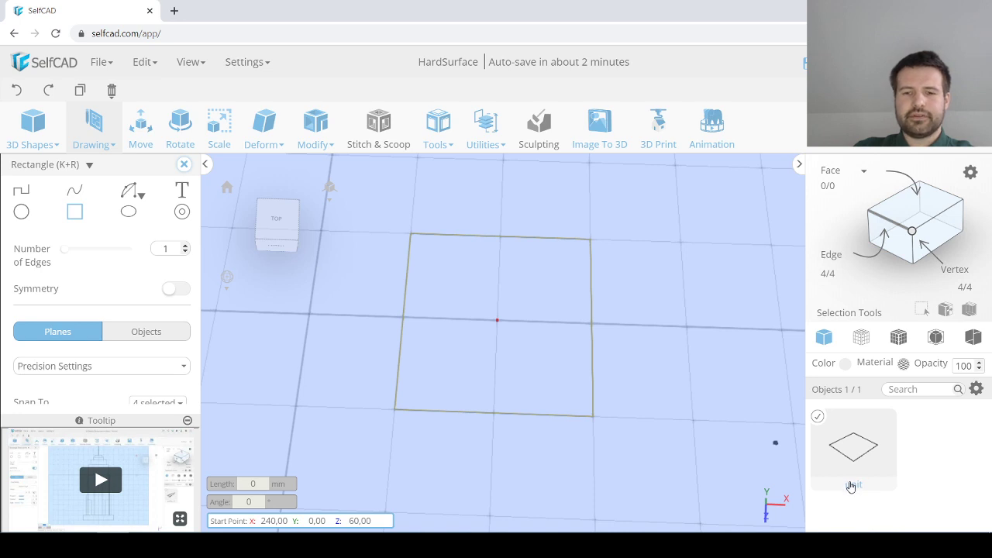
pyautogui.click(819, 421)
pyautogui.click(818, 420)
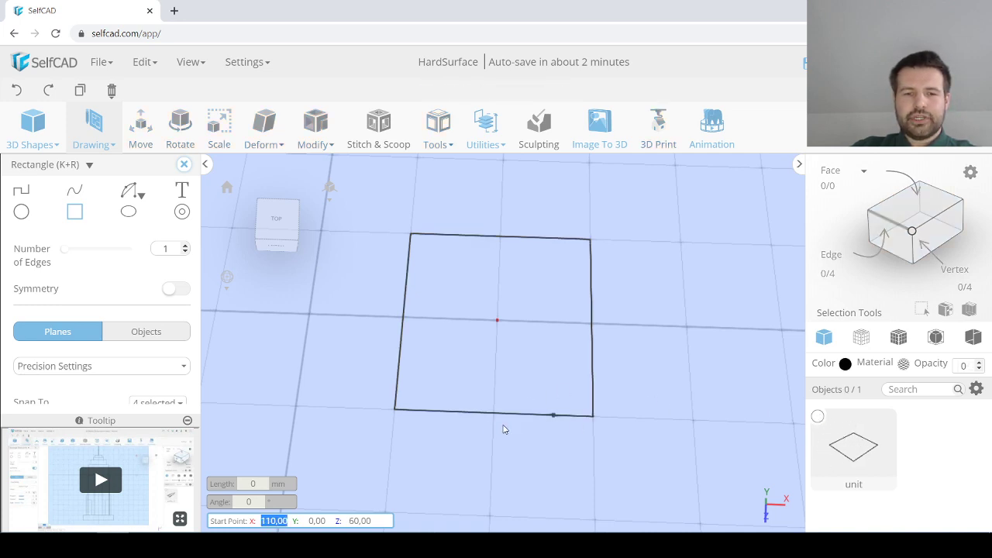
# Step: Draw an 80 by 10 mm rectangle along the lower edge inside the unit square and rename it ledge
pyautogui.click(416, 395)
pyautogui.click(416, 385)
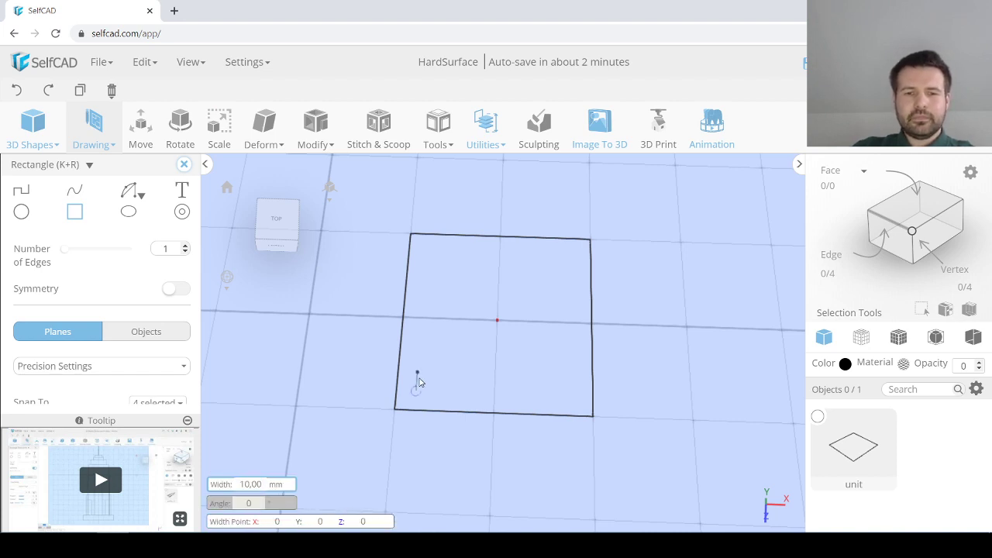
pyautogui.click(572, 385)
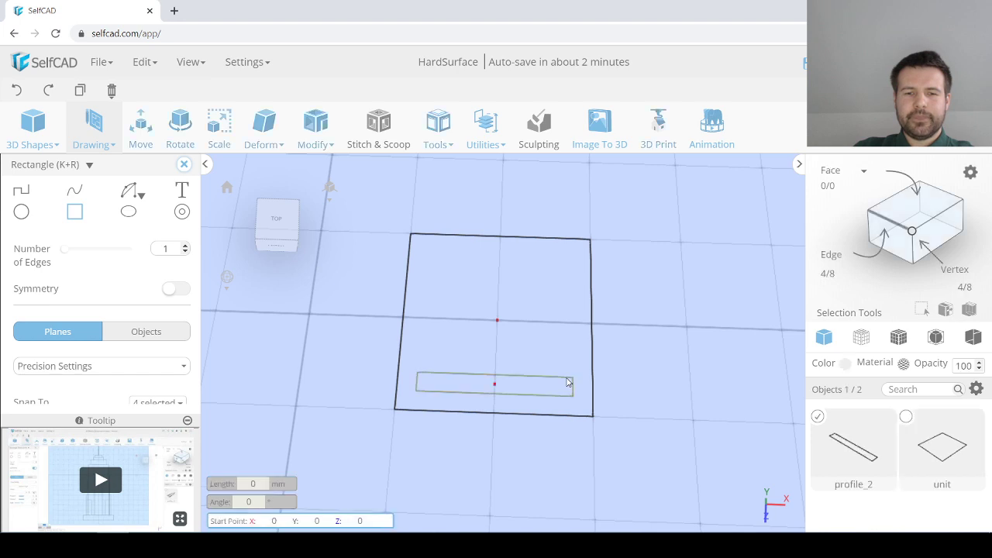
pyautogui.click(817, 419)
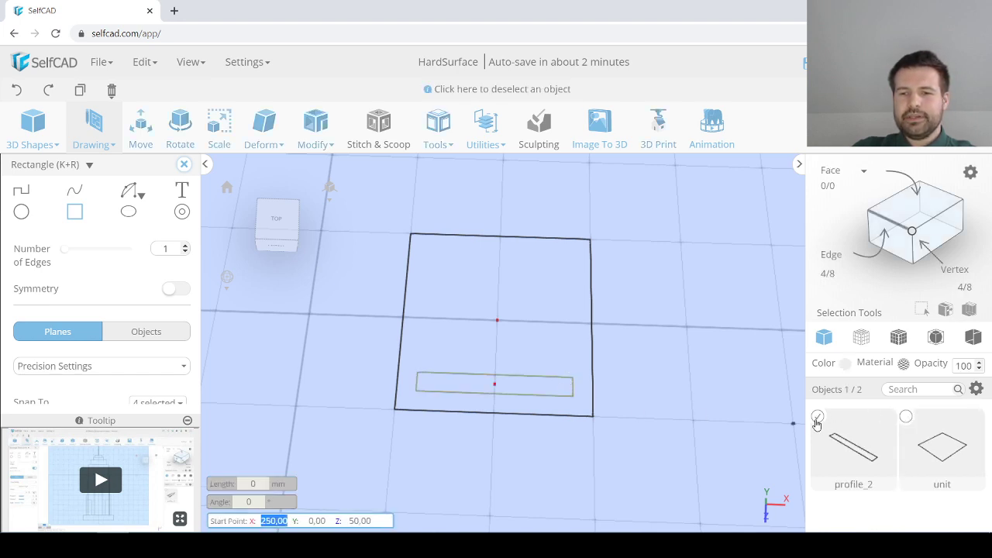
pyautogui.doubleClick(857, 486)
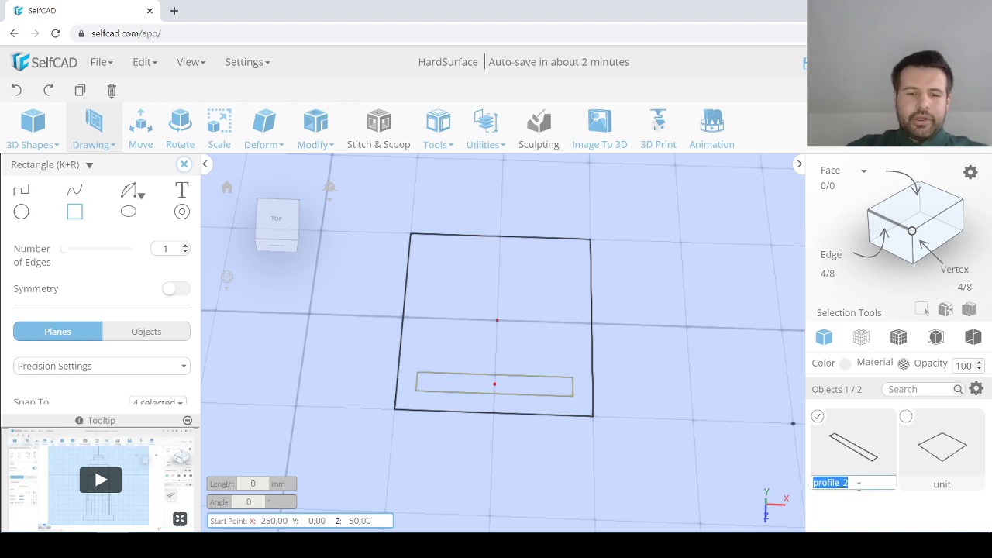
pyautogui.write('ledge')
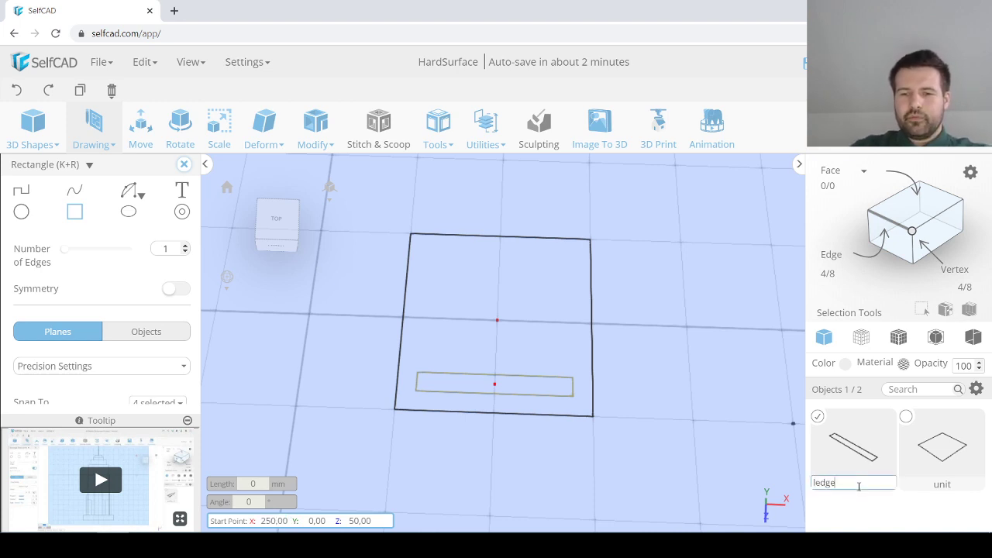
pyautogui.press('Return')
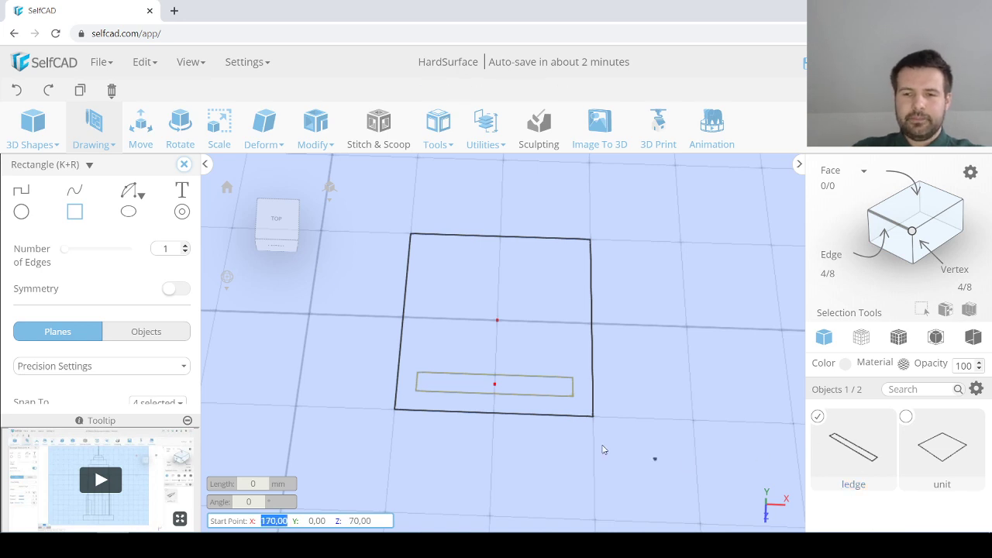
# Step: Deselect the ledge and draw two upright rectangles of about 30 by 60 mm side by side above it, inside the unit square
pyautogui.click(435, 258)
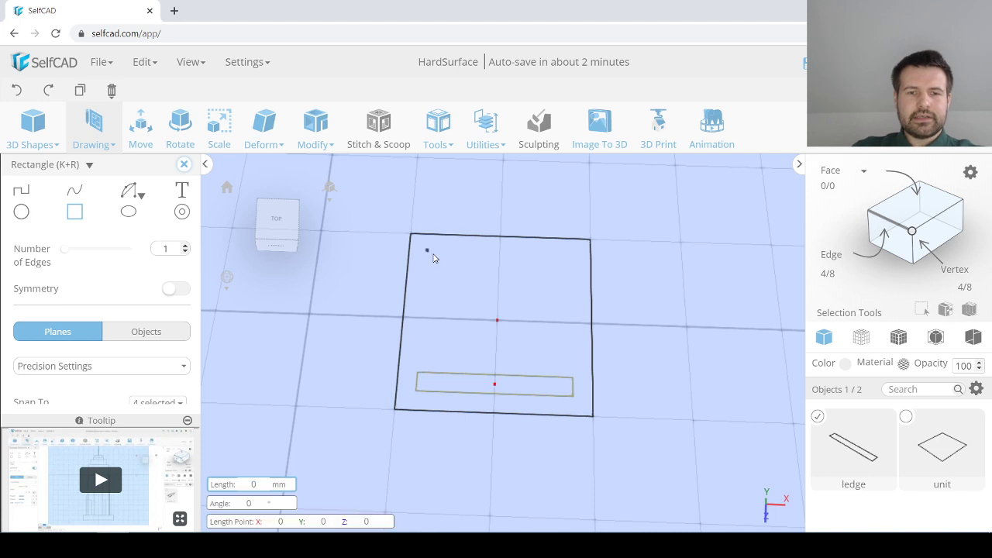
pyautogui.press('Escape')
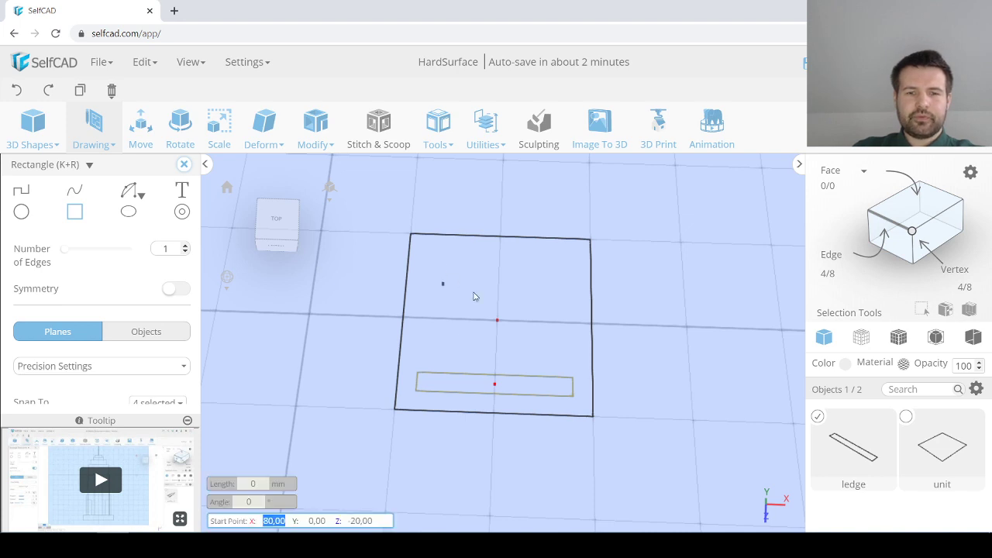
pyautogui.click(818, 416)
pyautogui.click(431, 252)
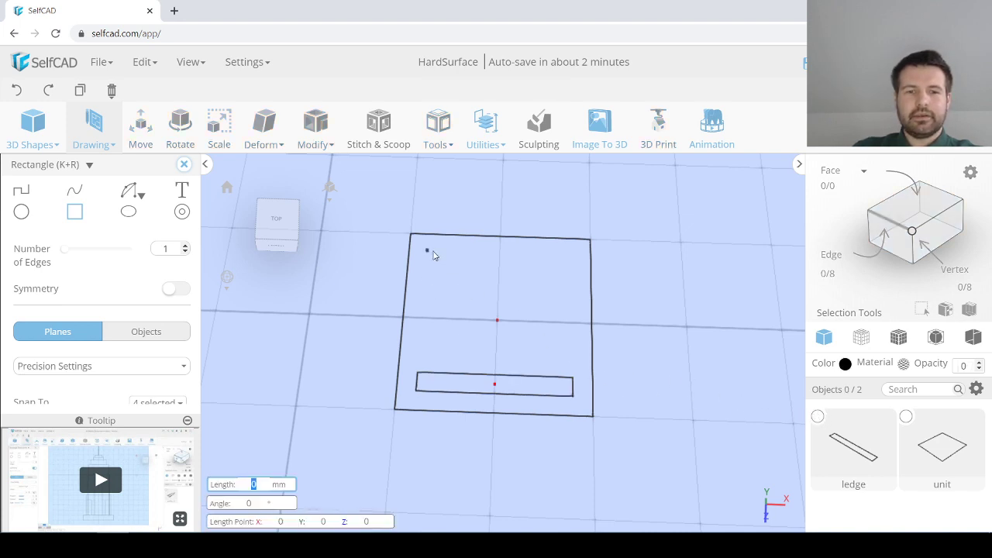
pyautogui.click(428, 354)
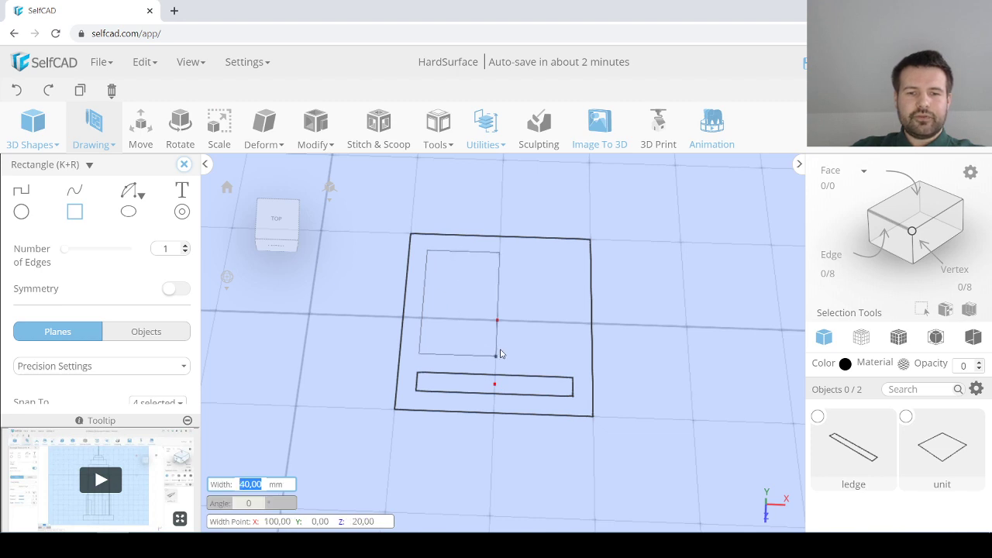
pyautogui.click(483, 354)
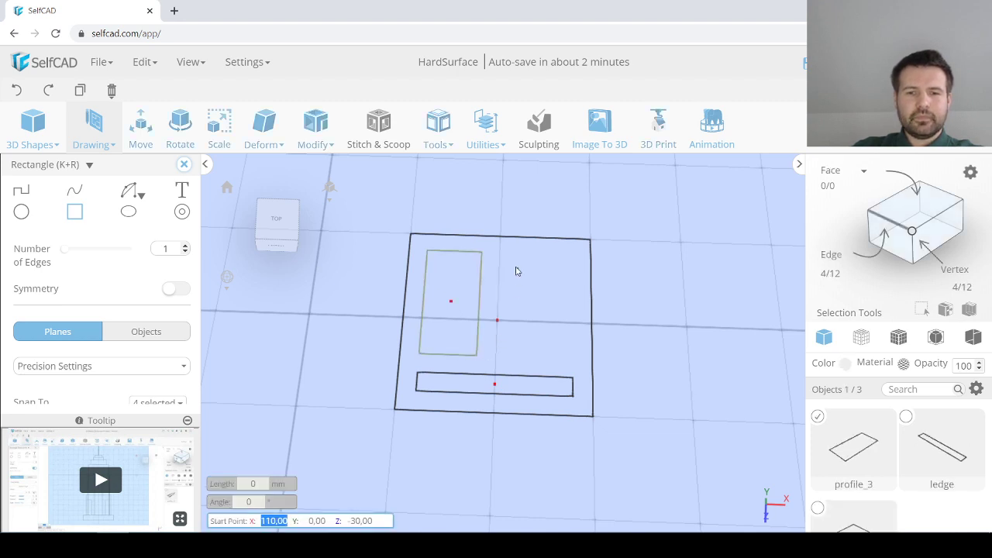
pyautogui.click(516, 265)
pyautogui.click(519, 355)
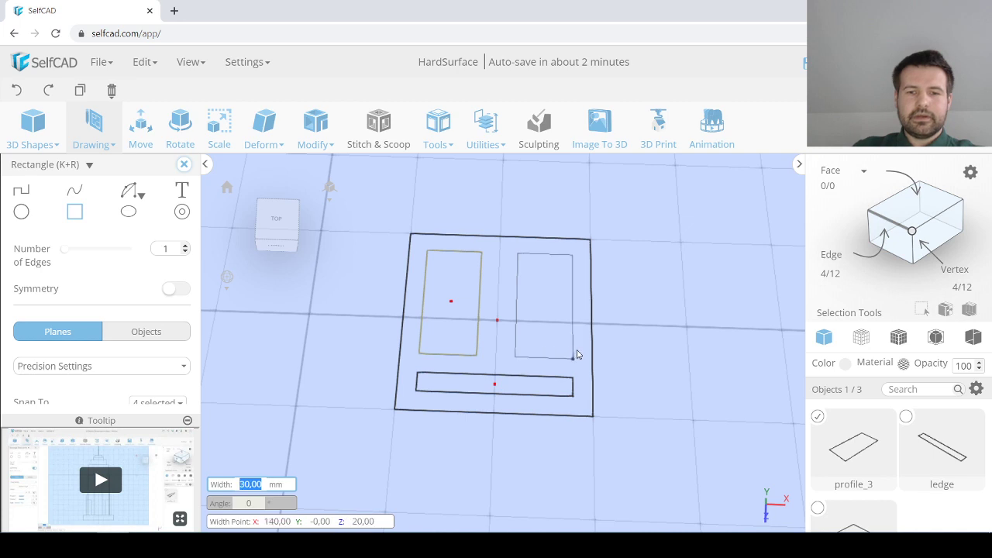
pyautogui.click(572, 355)
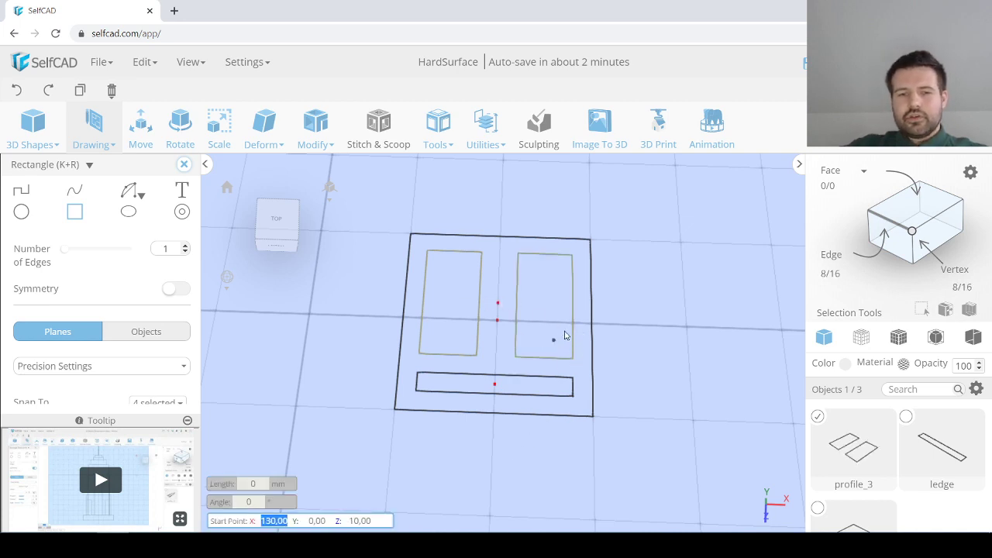
# Step: Deselect the profile with the two upright rectangles
pyautogui.click(817, 416)
pyautogui.click(906, 416)
pyautogui.click(975, 389)
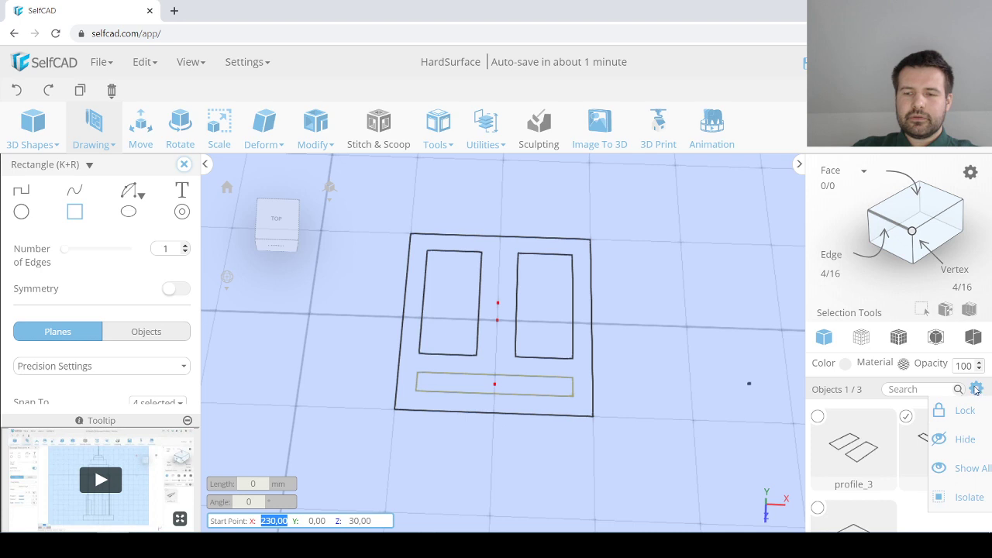
pyautogui.click(957, 438)
pyautogui.click(976, 389)
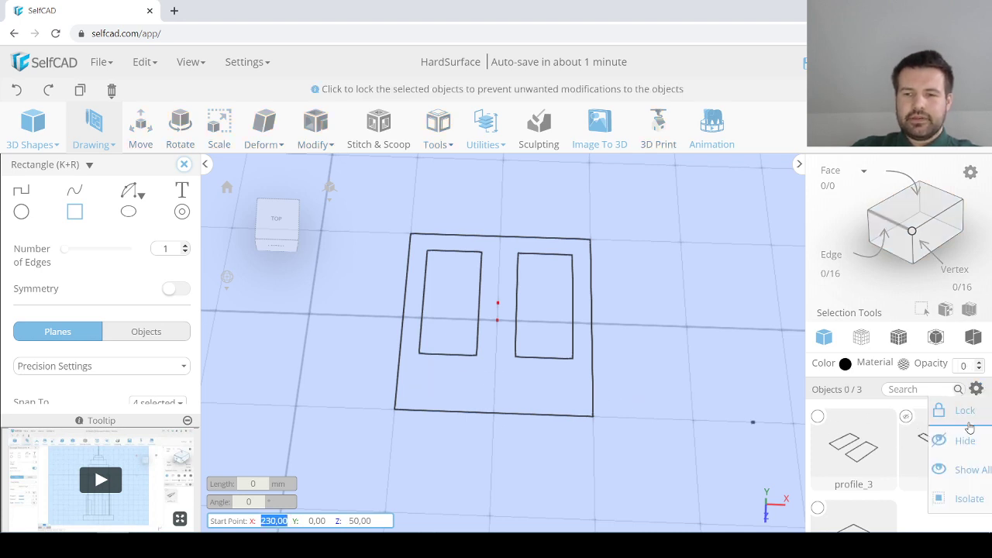
pyautogui.click(960, 447)
pyautogui.click(976, 389)
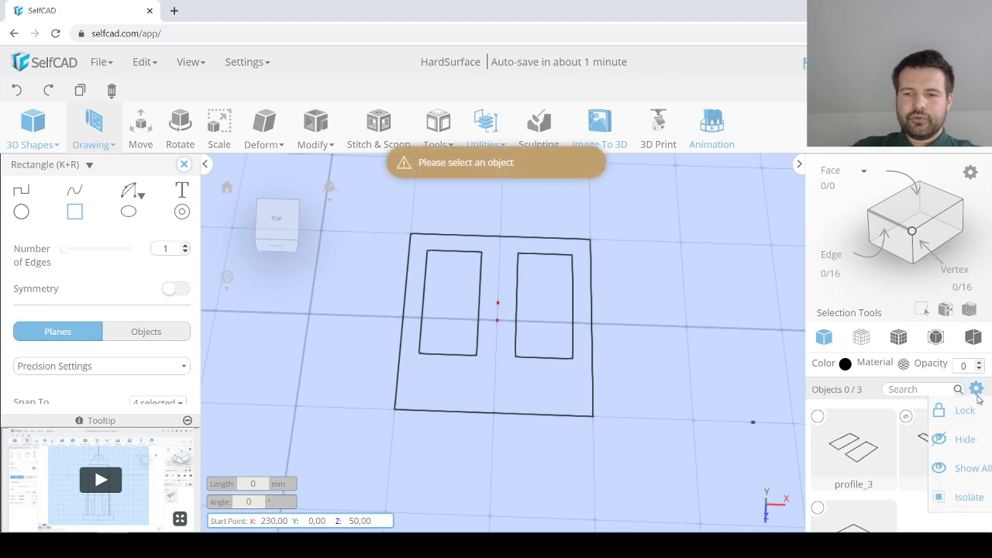
pyautogui.click(942, 440)
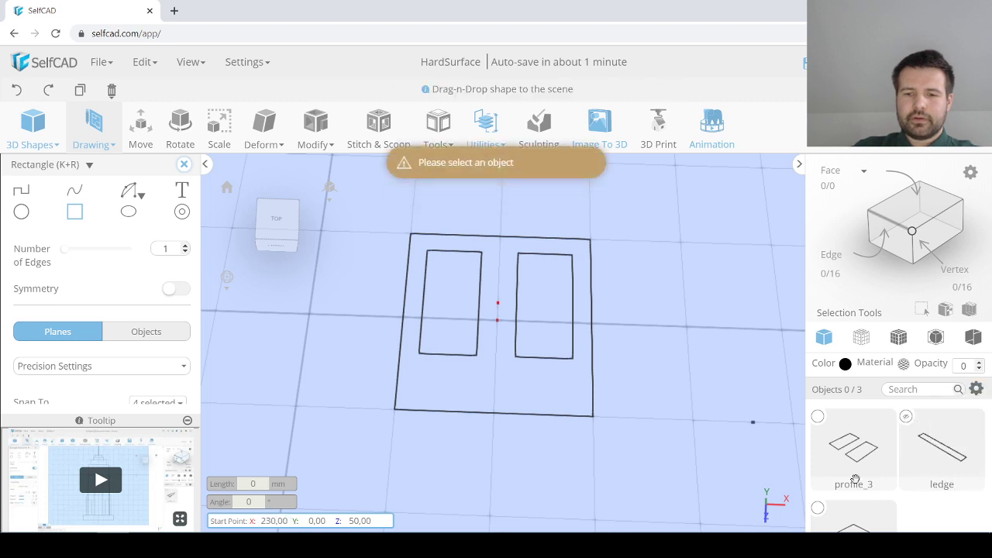
pyautogui.scroll(-1, 884, 466)
pyautogui.scroll(1, 908, 423)
pyautogui.click(907, 418)
pyautogui.scroll(-1, 844, 463)
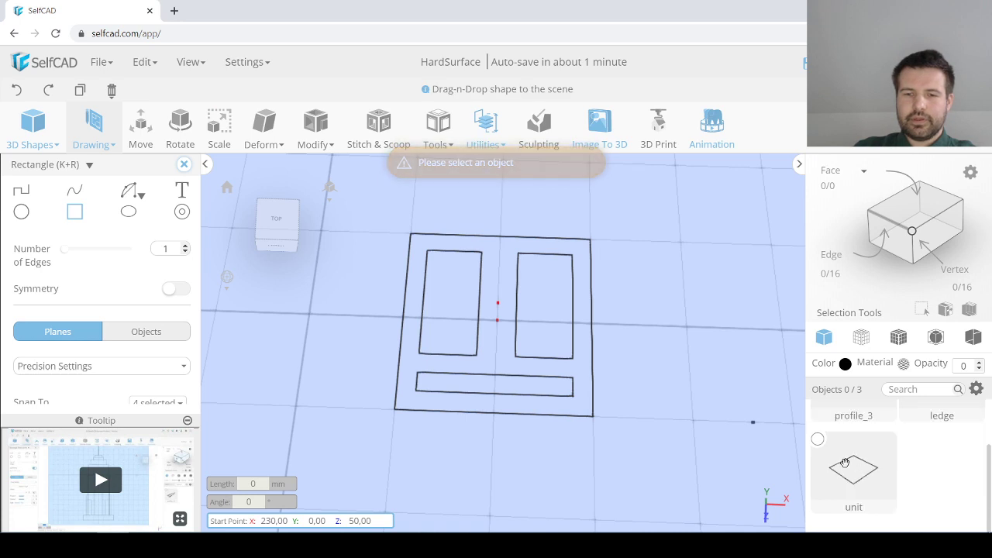
# Step: Hide the outer square profile named unit, leaving the ledge and the upright rectangles displayed
pyautogui.scroll(1, 829, 454)
pyautogui.click(818, 507)
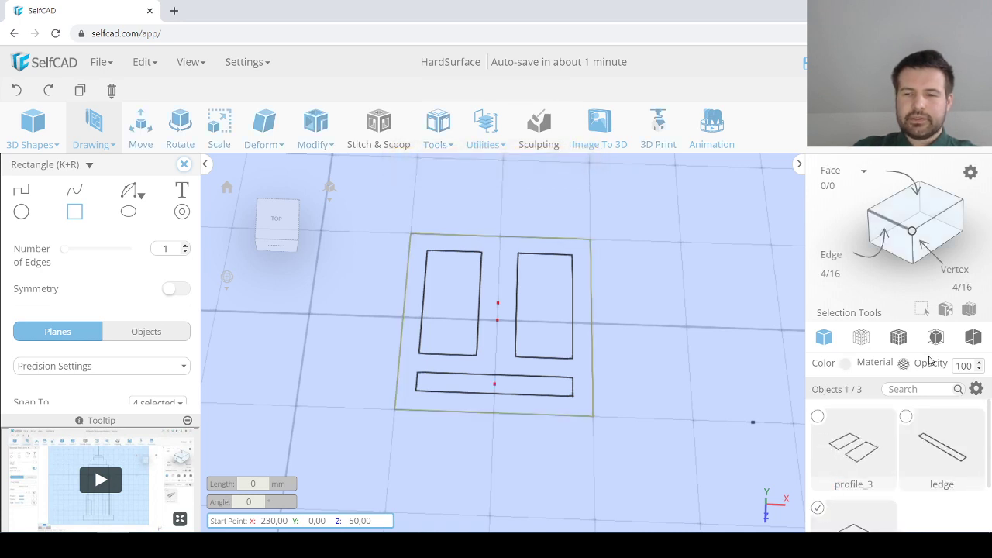
pyautogui.click(976, 389)
pyautogui.scroll(-1, 853, 465)
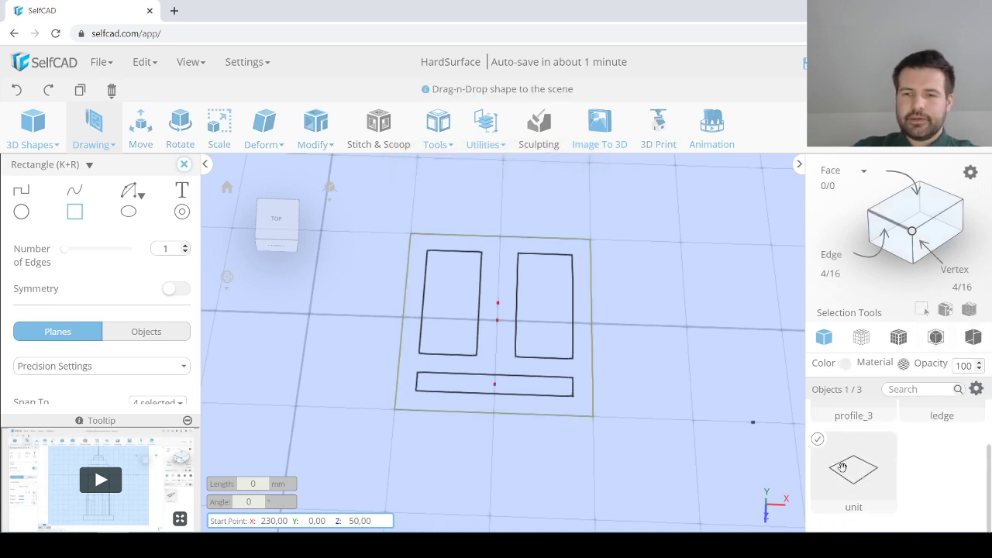
pyautogui.click(975, 389)
pyautogui.click(961, 440)
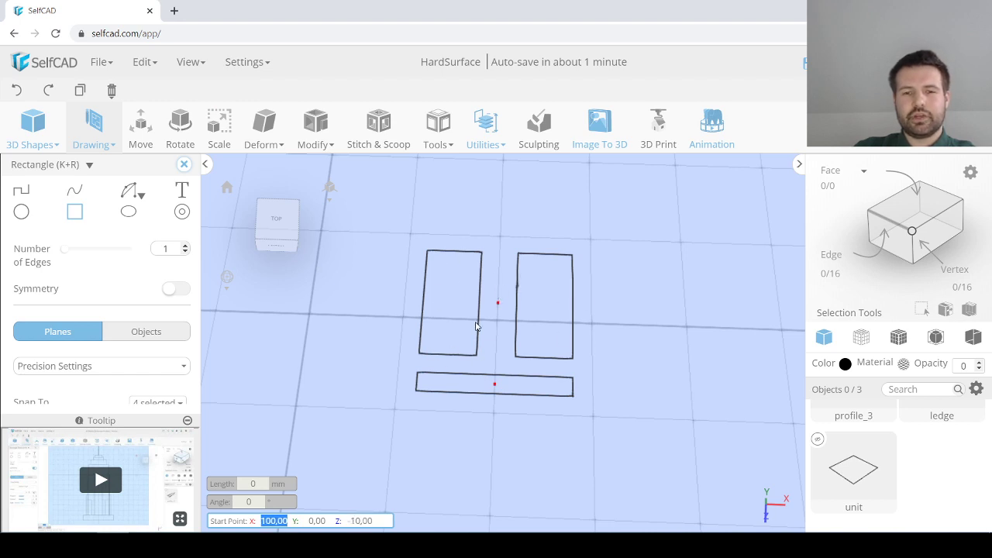
# Step: Rename the profile with the two upright rectangles as glassSmall
pyautogui.scroll(2, 879, 458)
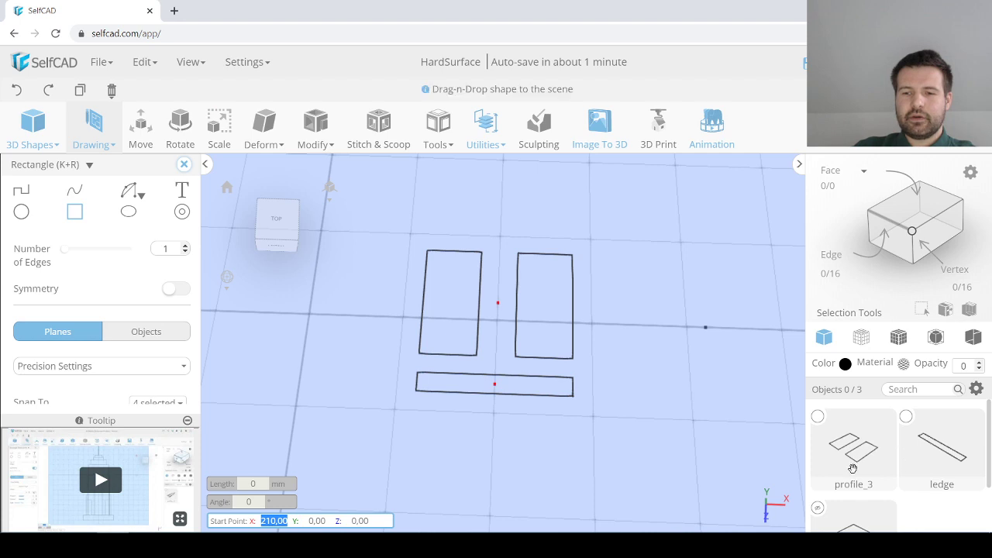
pyautogui.scroll(-1, 860, 465)
pyautogui.scroll(1, 854, 453)
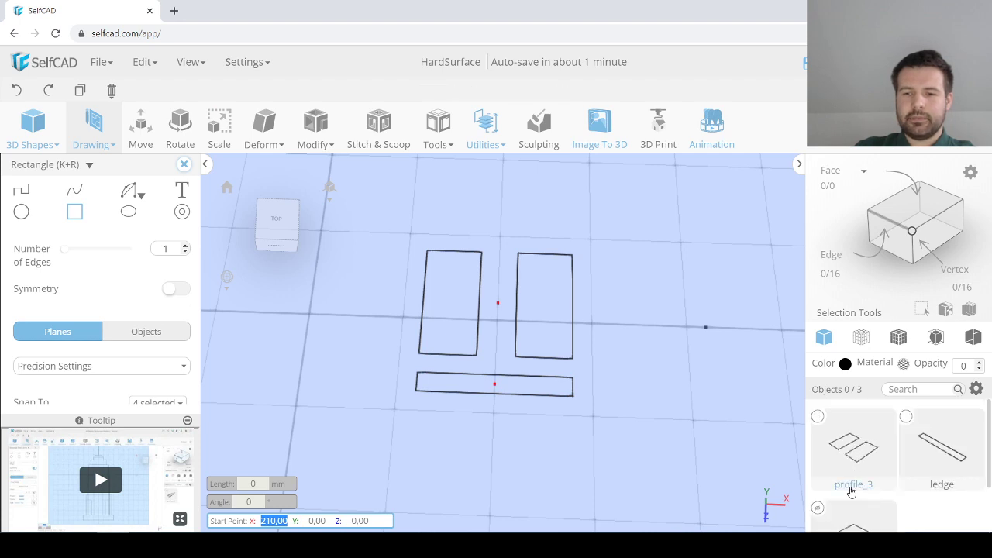
pyautogui.doubleClick(850, 484)
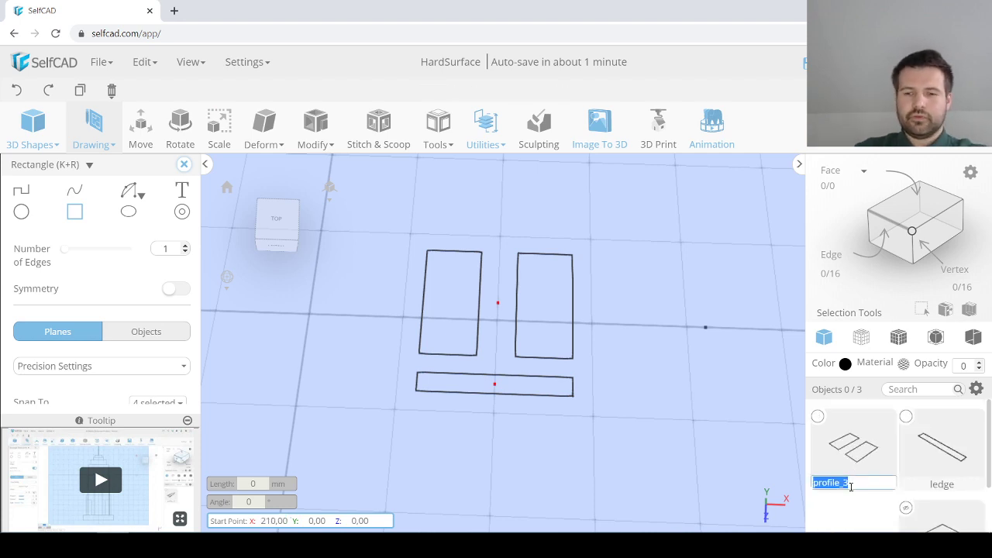
pyautogui.write('sma')
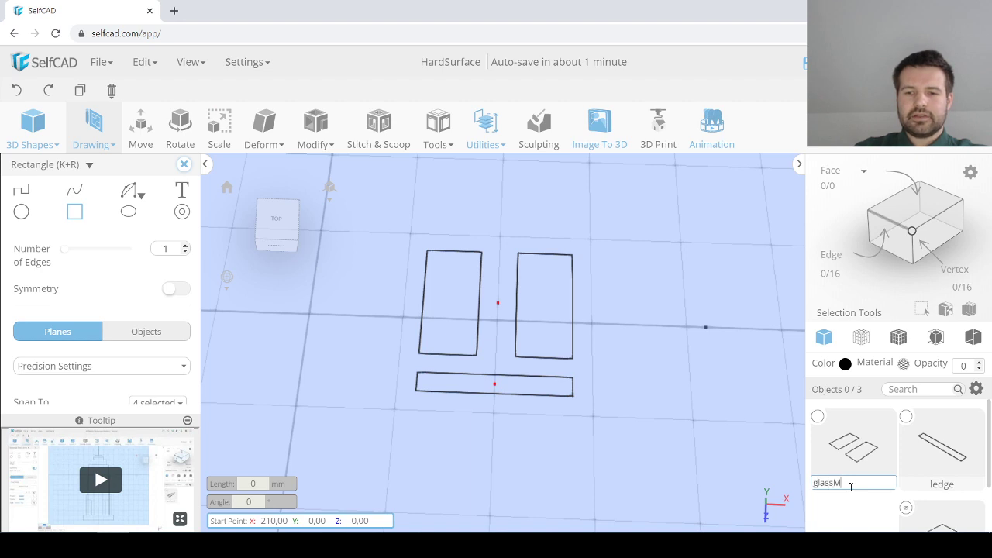
pyautogui.press('BackSpace')
pyautogui.write('Sma')
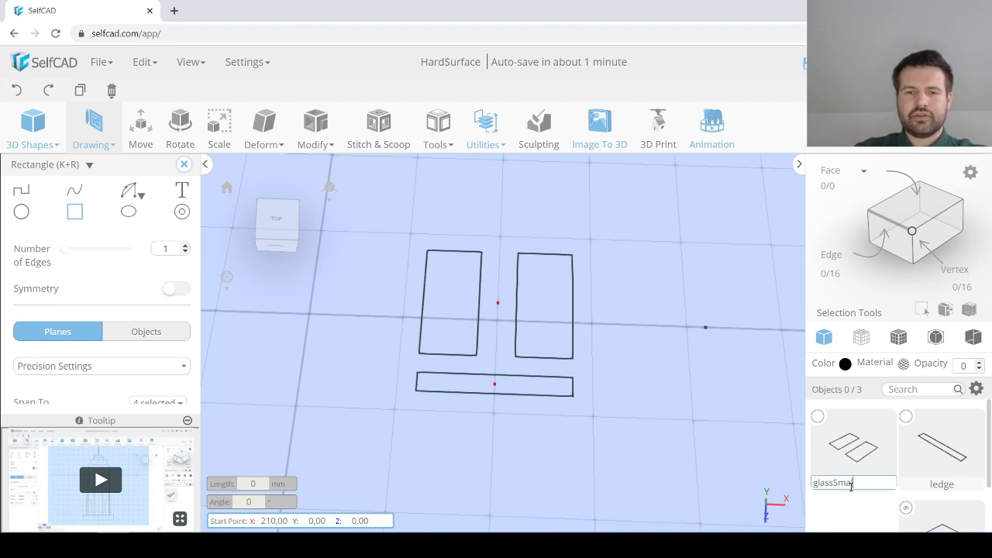
pyautogui.press('BackSpace')
pyautogui.press('BackSpace')
pyautogui.press('BackSpace')
pyautogui.press('BackSpace')
pyautogui.press('BackSpace')
pyautogui.press('BackSpace')
pyautogui.press('BackSpace')
pyautogui.press('BackSpace')
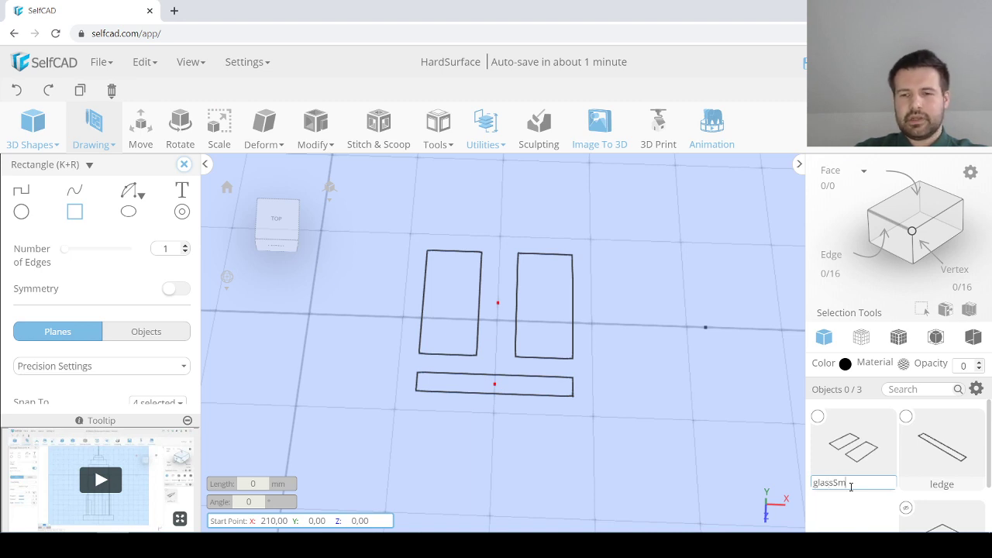
pyautogui.write('ll')
pyautogui.press('Return')
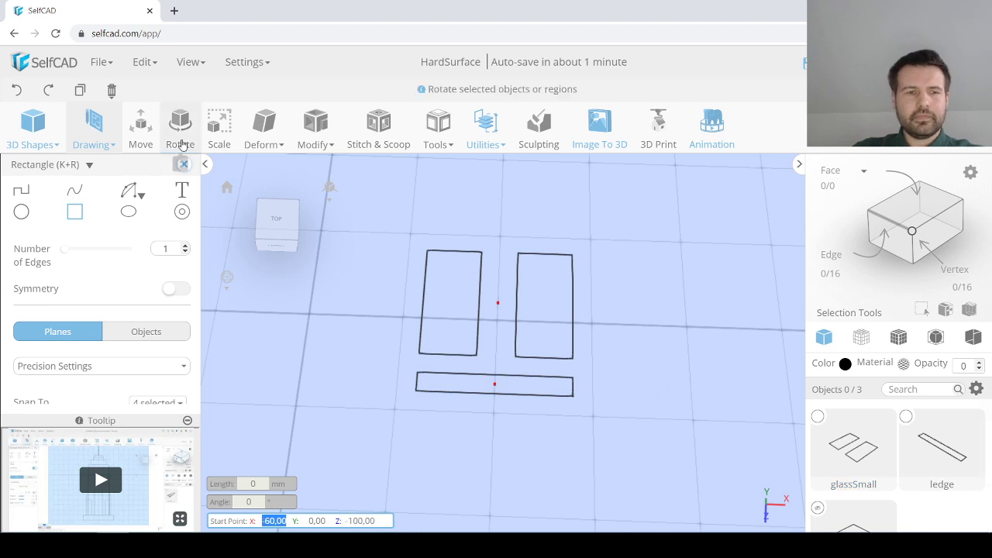
# Step: Scale the two glassSmall rectangles down uniformly to about 74.4 by 55.8 mm overall and deselect them
pyautogui.scroll(-1, 764, 460)
pyautogui.scroll(-2, 917, 479)
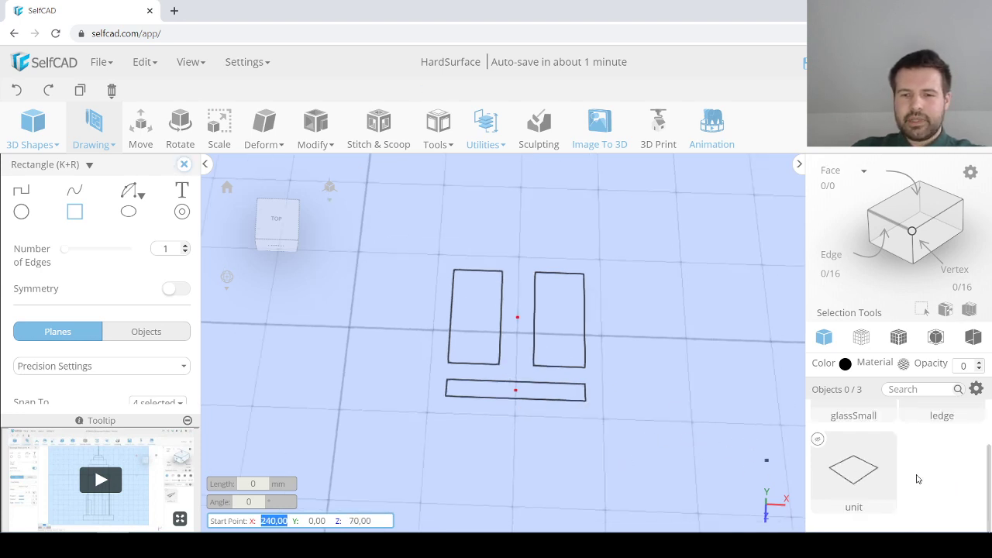
pyautogui.scroll(1, 904, 473)
pyautogui.moveTo(537, 364); pyautogui.dragTo(528, 352, button='right')
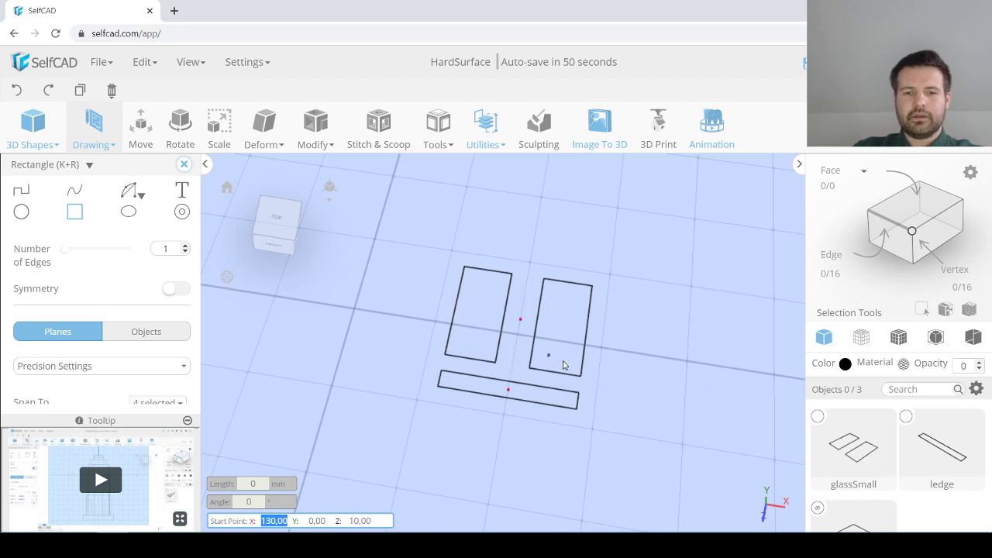
pyautogui.moveTo(501, 347); pyautogui.dragTo(531, 355, button='right')
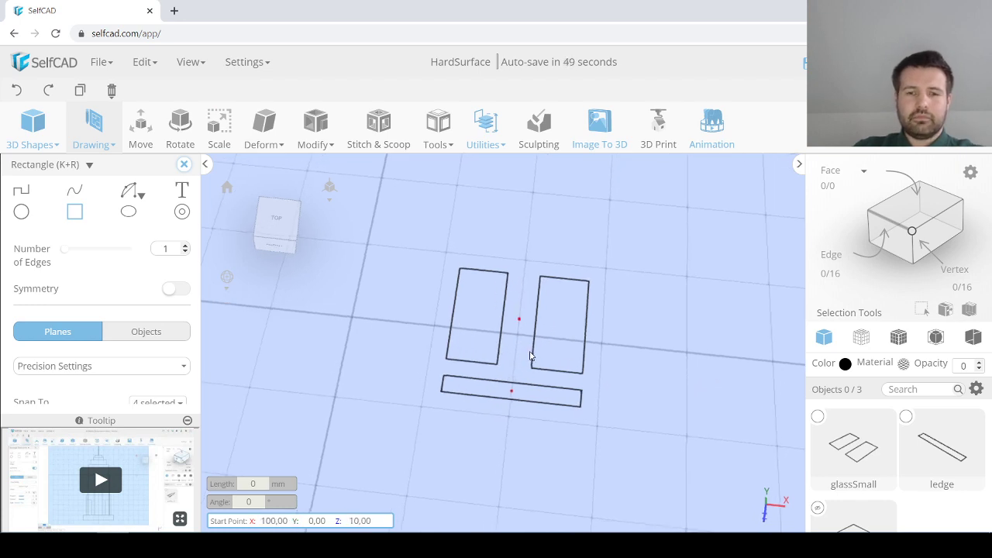
pyautogui.click(818, 418)
pyautogui.moveTo(523, 317); pyautogui.dragTo(521, 320, button='right')
pyautogui.click(218, 137)
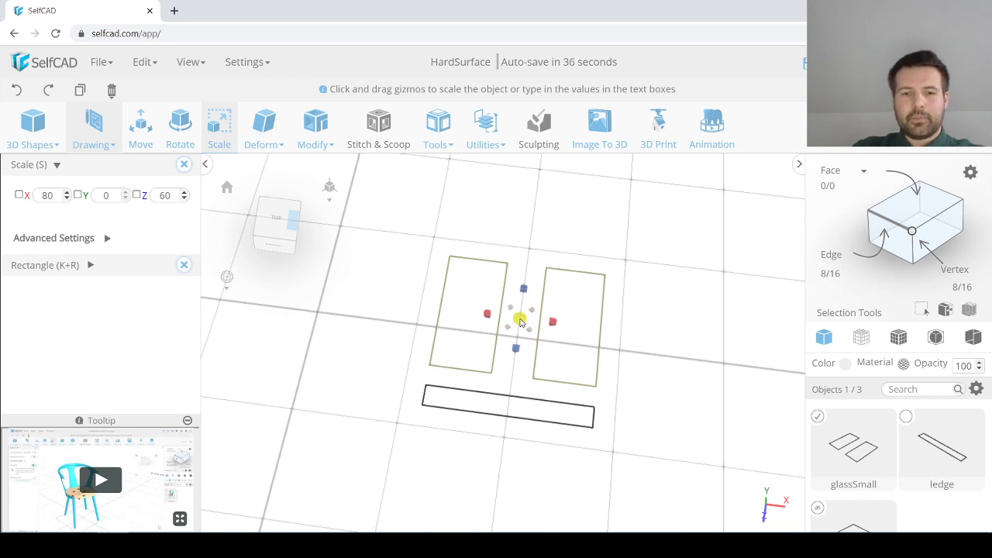
pyautogui.moveTo(521, 324); pyautogui.dragTo(510, 320)
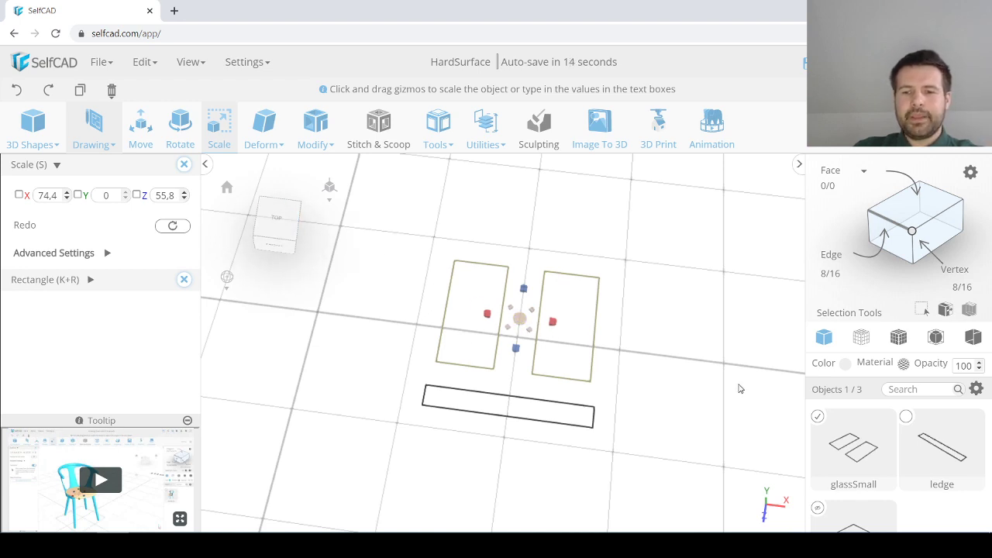
pyautogui.click(817, 417)
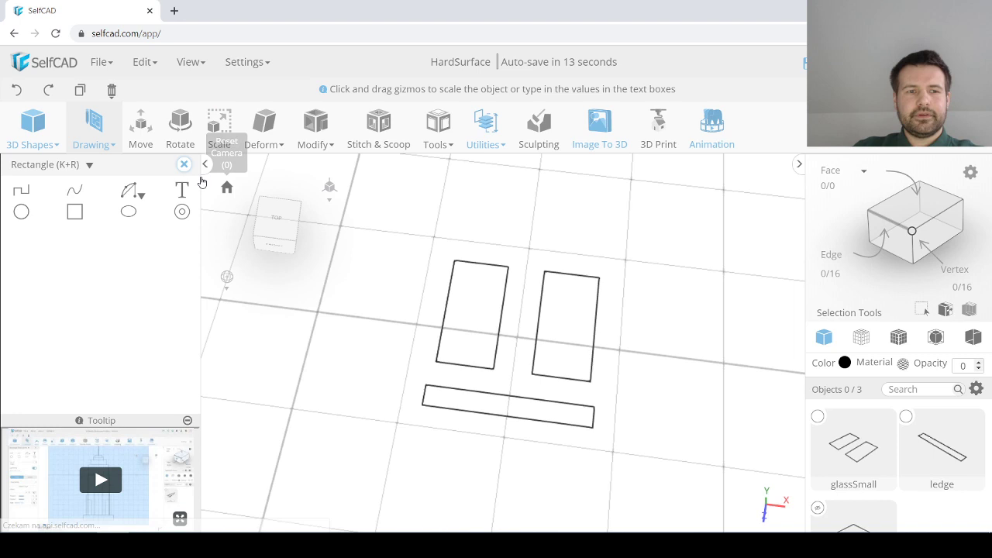
# Step: Reselect glassSmall and add a surrounding rectangle of about 80 by 60 mm enclosing both upright openings
pyautogui.click(75, 211)
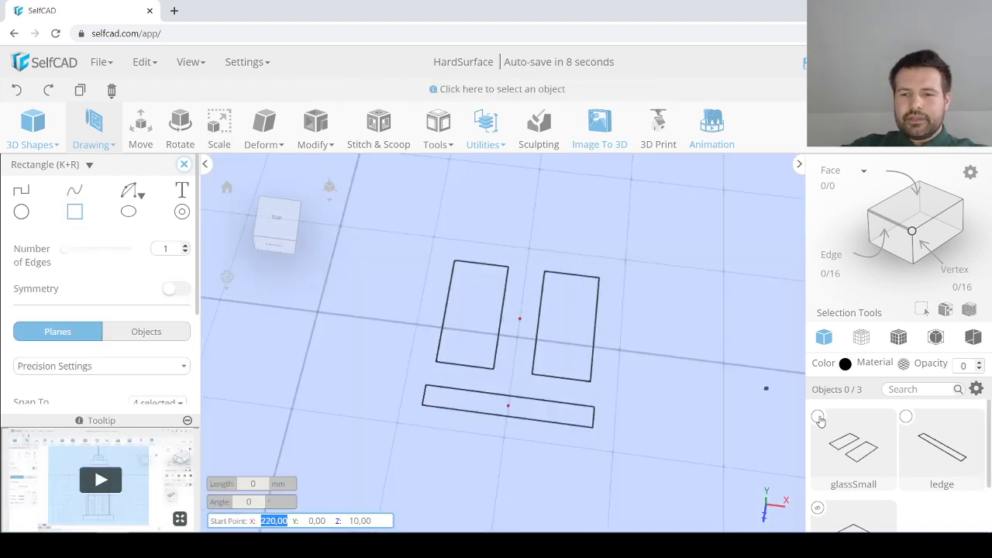
pyautogui.click(608, 348)
pyautogui.click(450, 259)
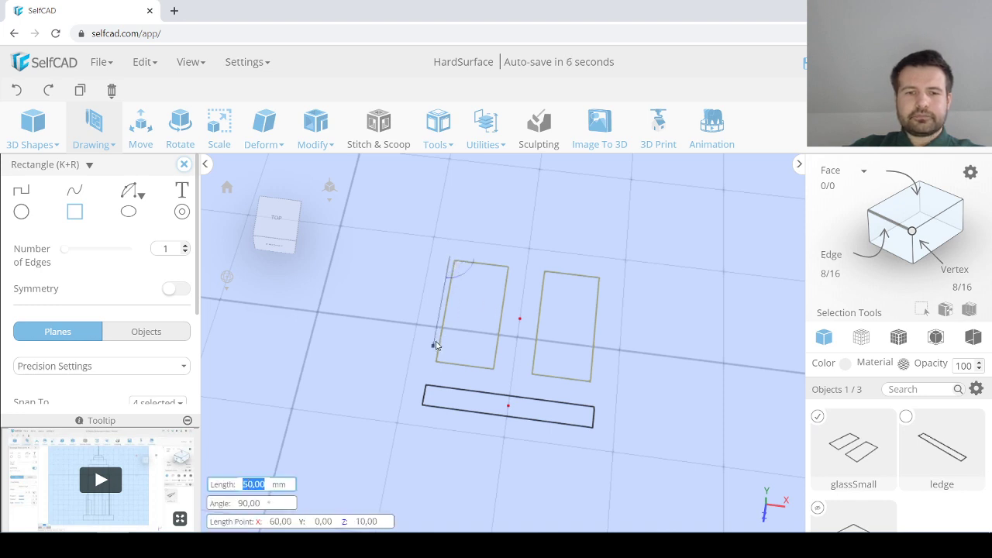
pyautogui.click(432, 364)
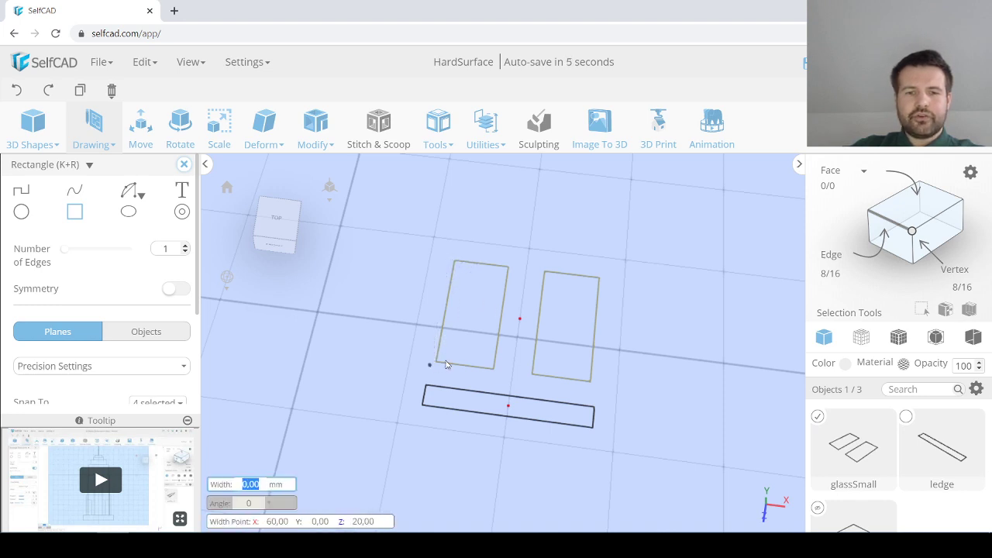
pyautogui.click(603, 377)
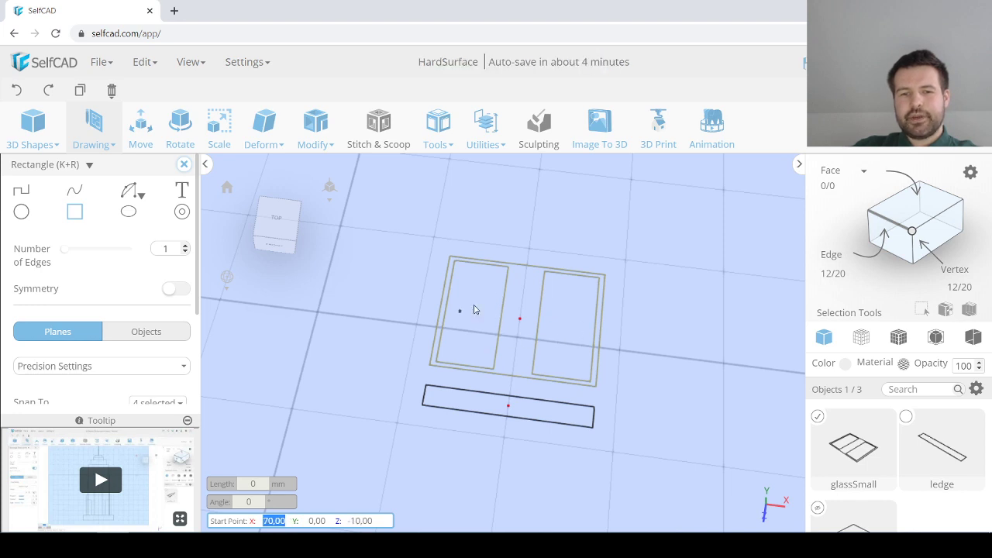
# Step: Examine the glassSmall profile by picking its inner edges in edge selection mode and checking it for selectable faces
pyautogui.scroll(4, 516, 304)
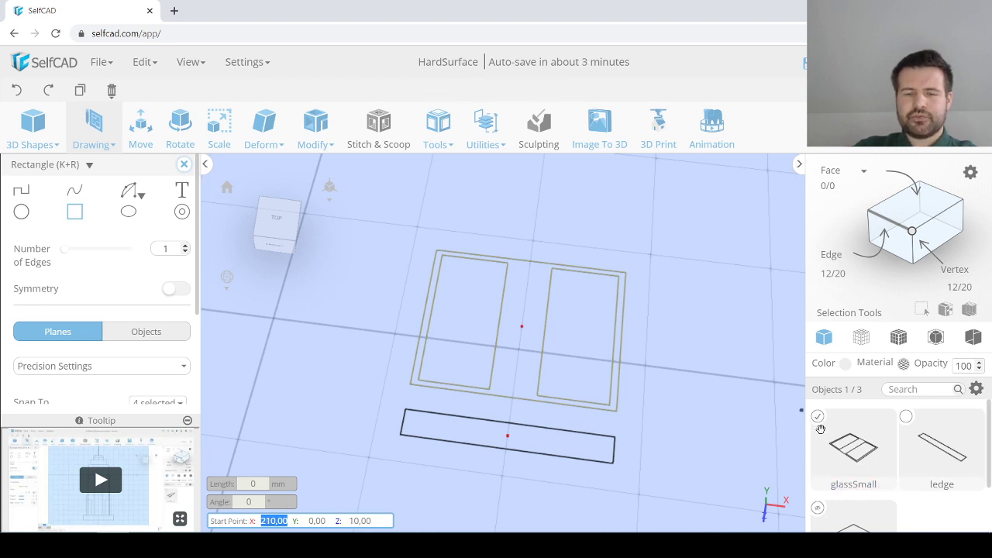
pyautogui.moveTo(465, 327); pyautogui.dragTo(520, 332, button='right')
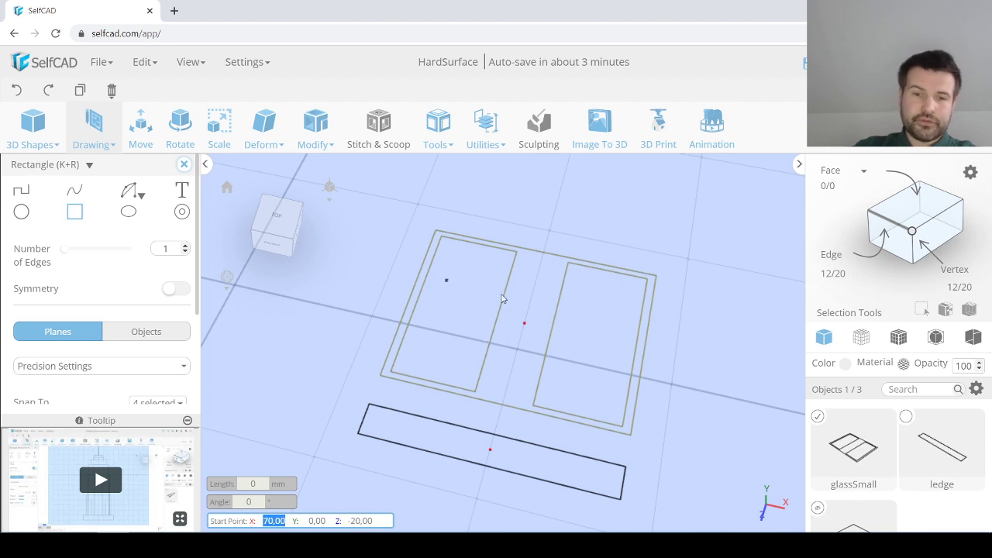
pyautogui.moveTo(521, 352); pyautogui.dragTo(525, 318, button='right')
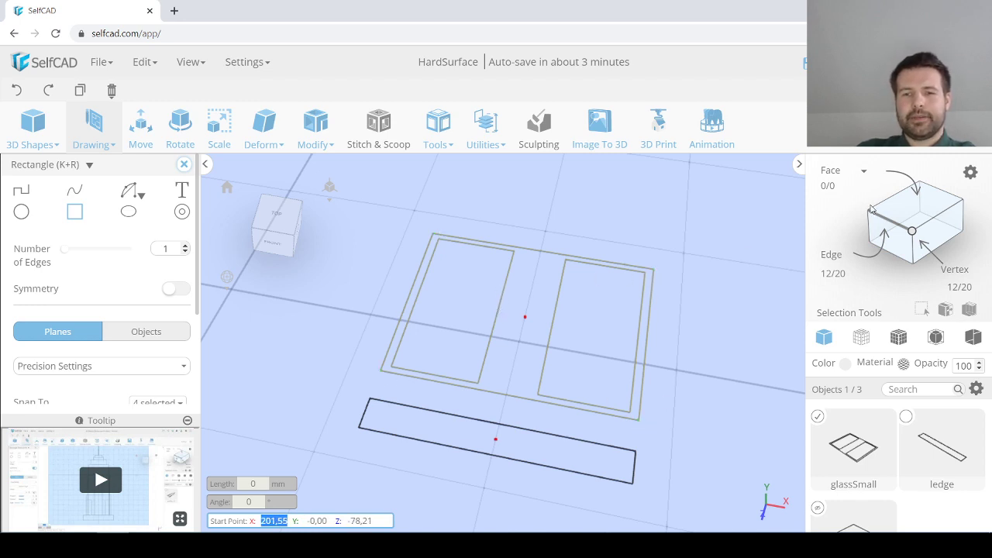
pyautogui.click(888, 220)
pyautogui.click(432, 308)
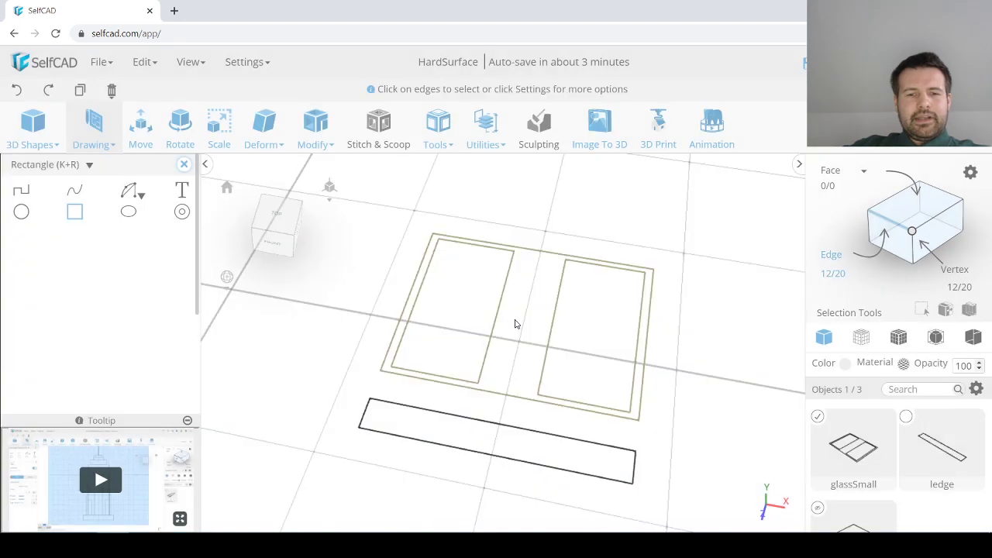
pyautogui.click(496, 320)
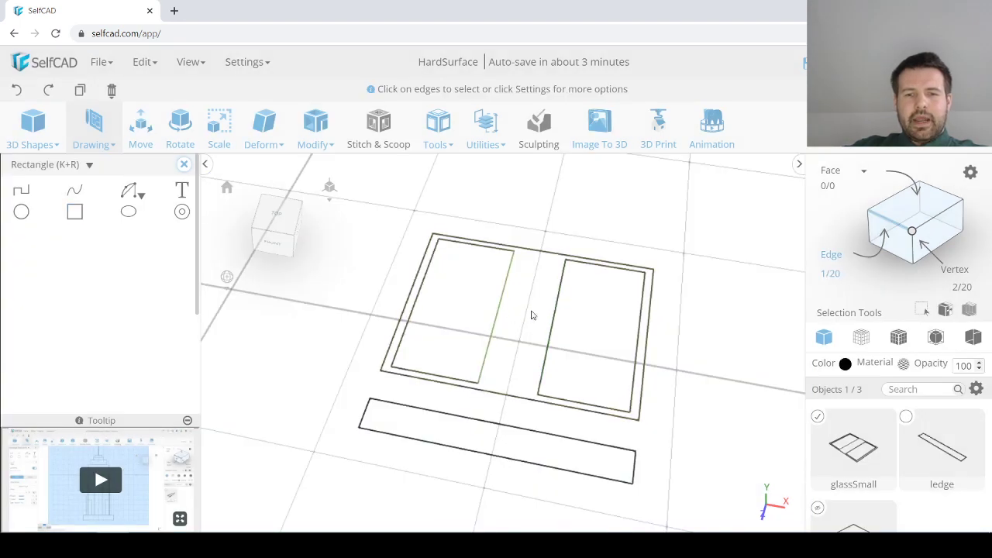
pyautogui.doubleClick(501, 300)
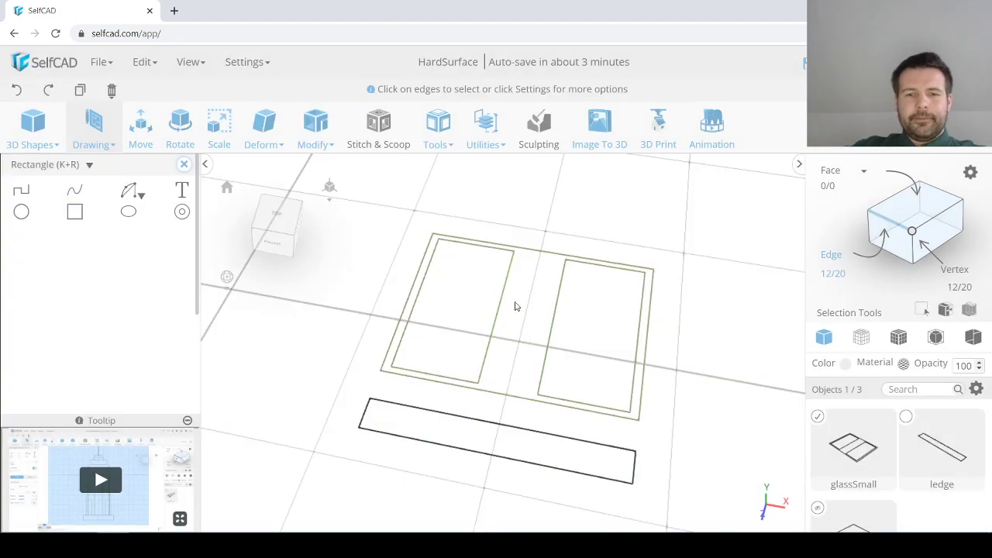
pyautogui.click(889, 223)
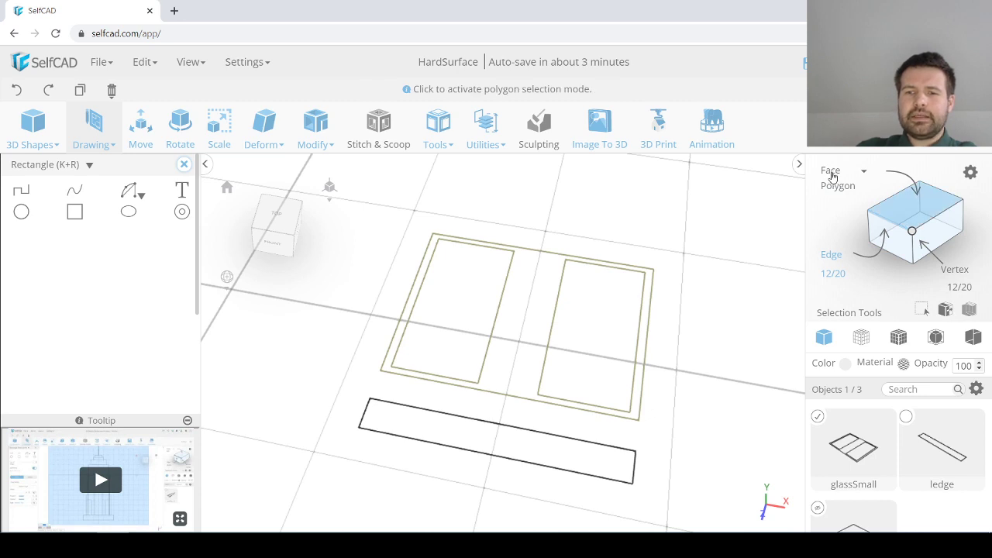
pyautogui.click(835, 186)
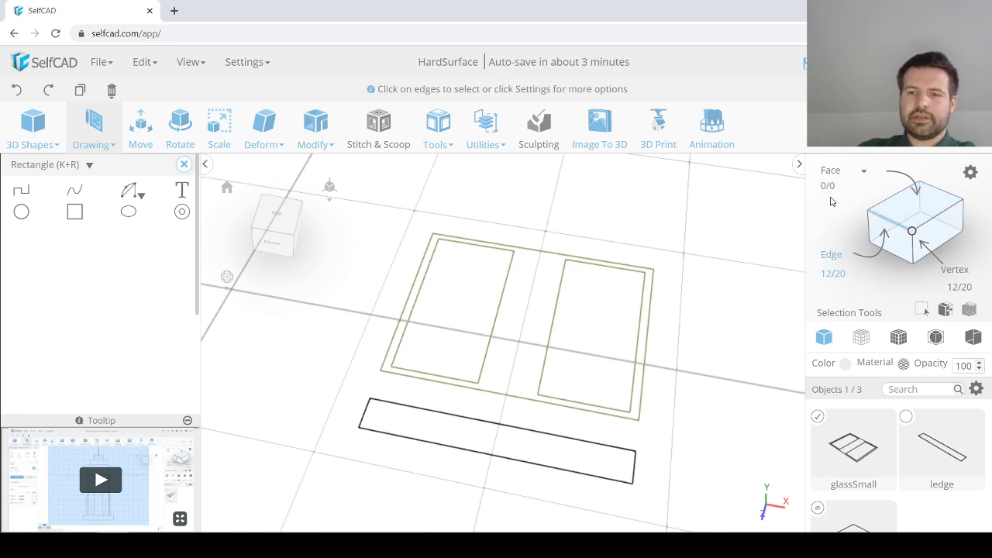
pyautogui.click(832, 184)
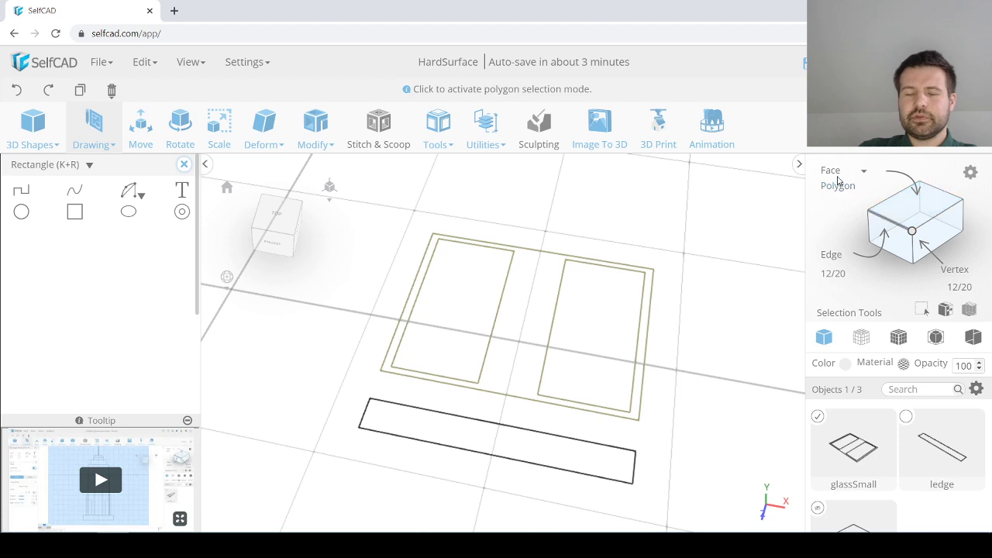
pyautogui.moveTo(561, 304); pyautogui.dragTo(575, 301)
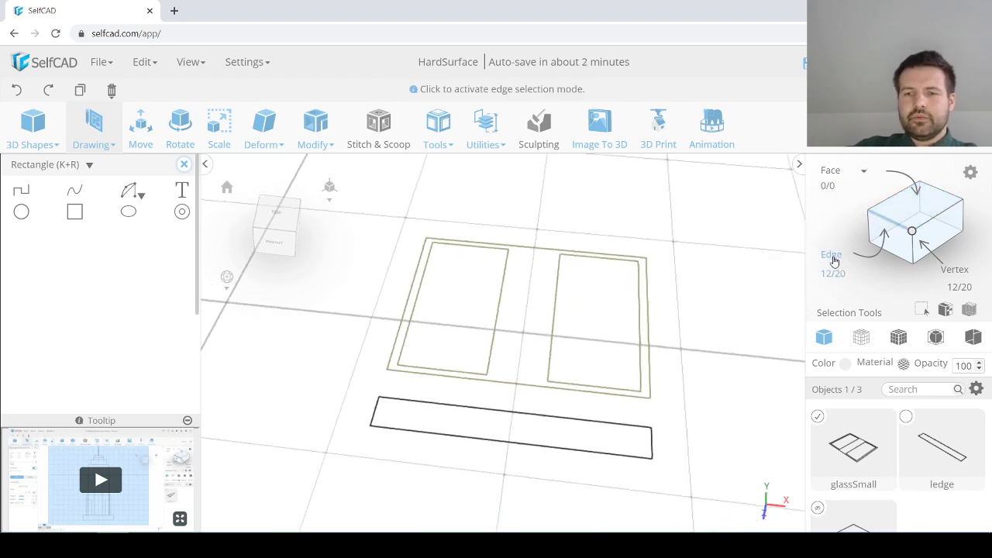
# Step: Examine the corner points of glassSmall's outer rectangle and two openings in vertex selection mode
pyautogui.click(958, 271)
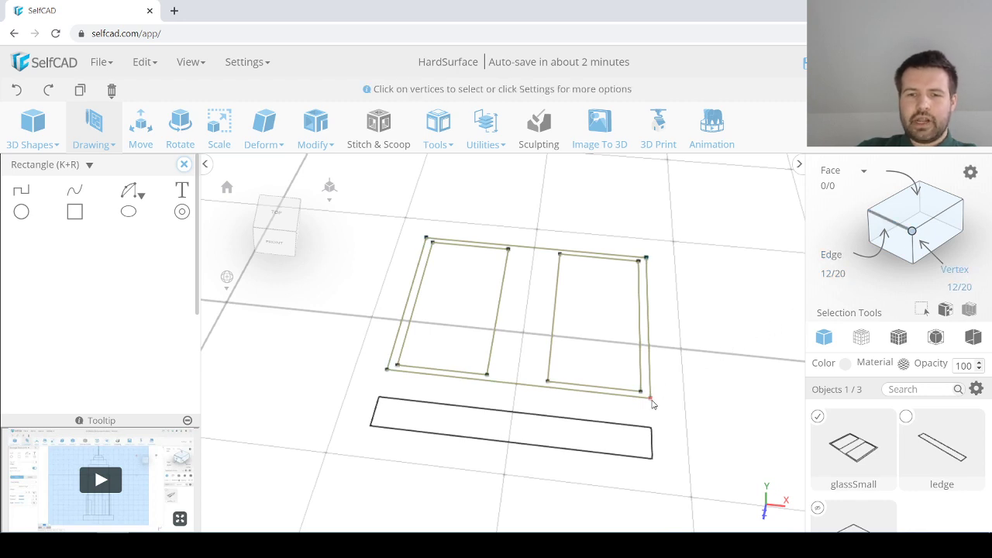
pyautogui.scroll(2, 651, 404)
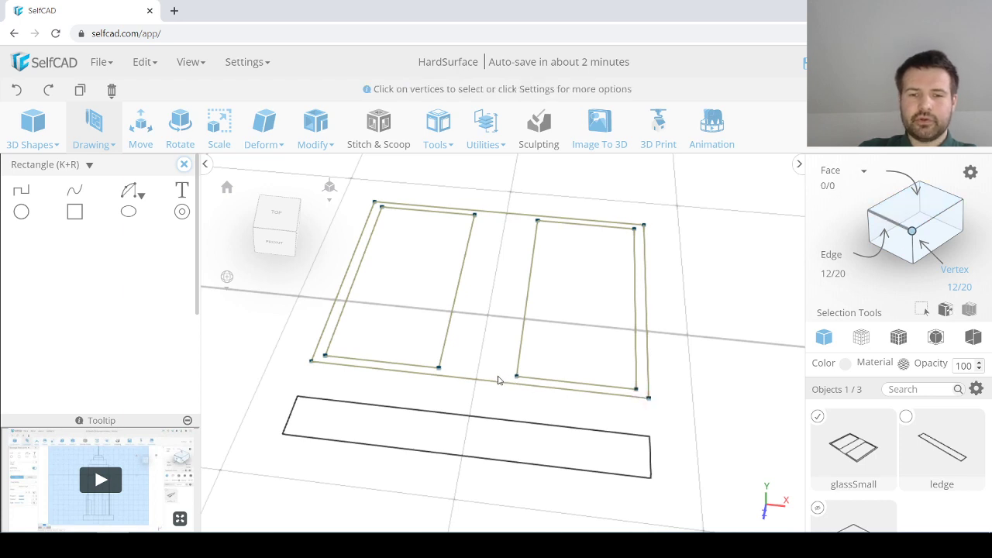
pyautogui.moveTo(501, 380); pyautogui.dragTo(459, 370, button='right')
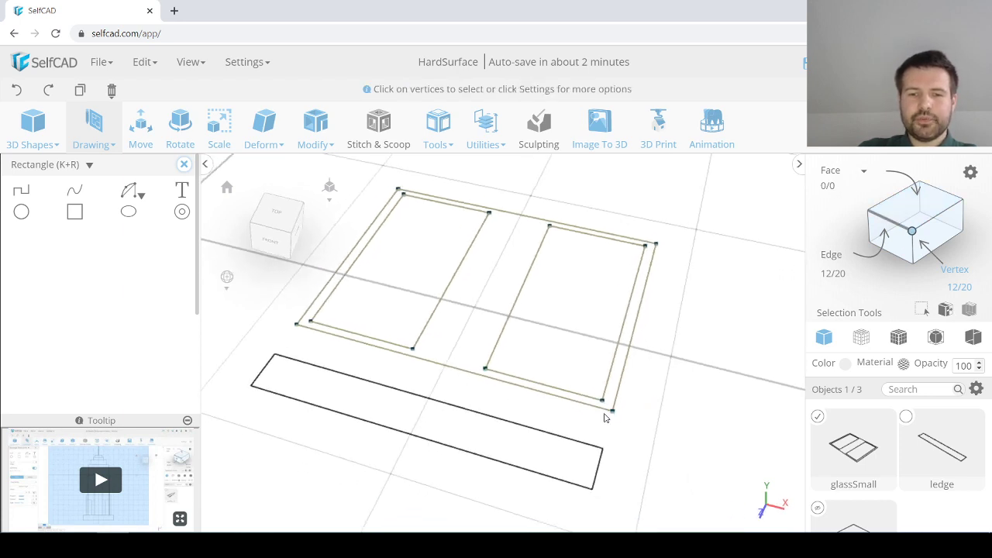
pyautogui.scroll(2, 606, 418)
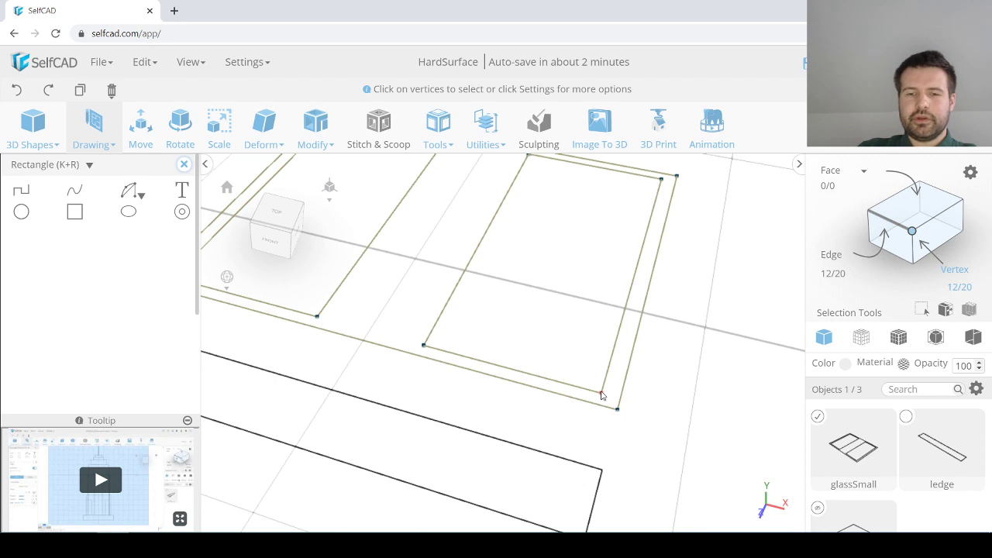
pyautogui.scroll(-2, 455, 296)
pyautogui.moveTo(490, 261); pyautogui.dragTo(502, 257, button='middle')
pyautogui.scroll(-2, 632, 218)
pyautogui.scroll(3, 457, 210)
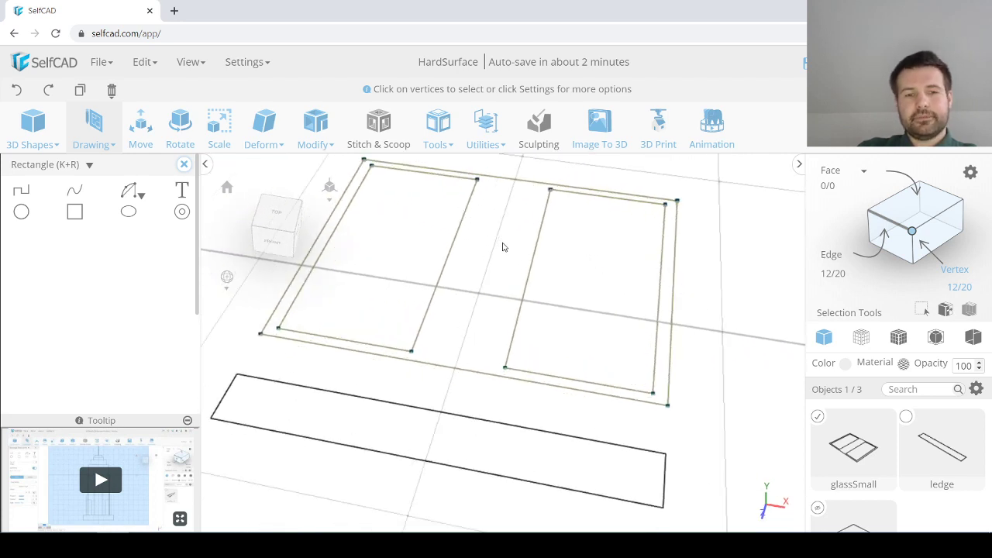
pyautogui.scroll(-1, 502, 246)
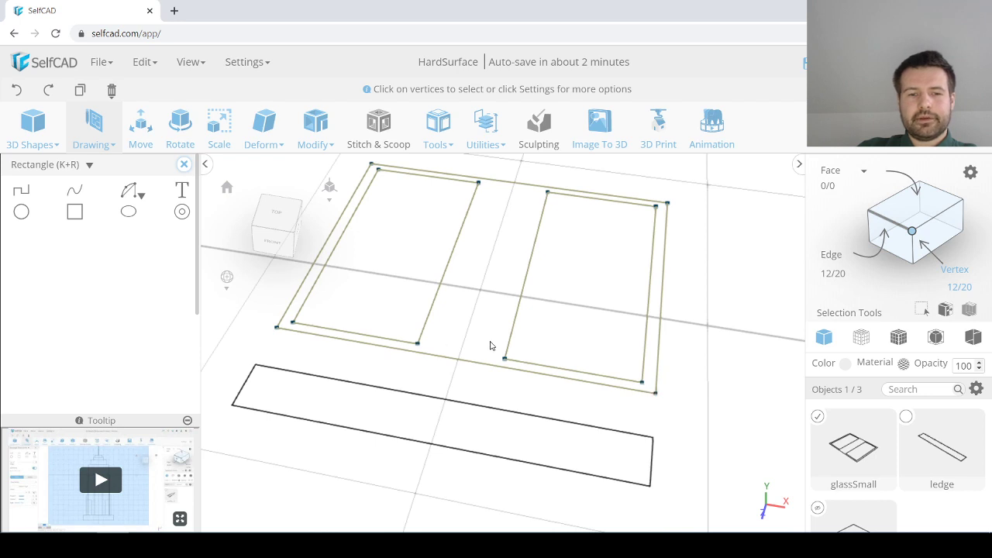
pyautogui.scroll(3, 489, 344)
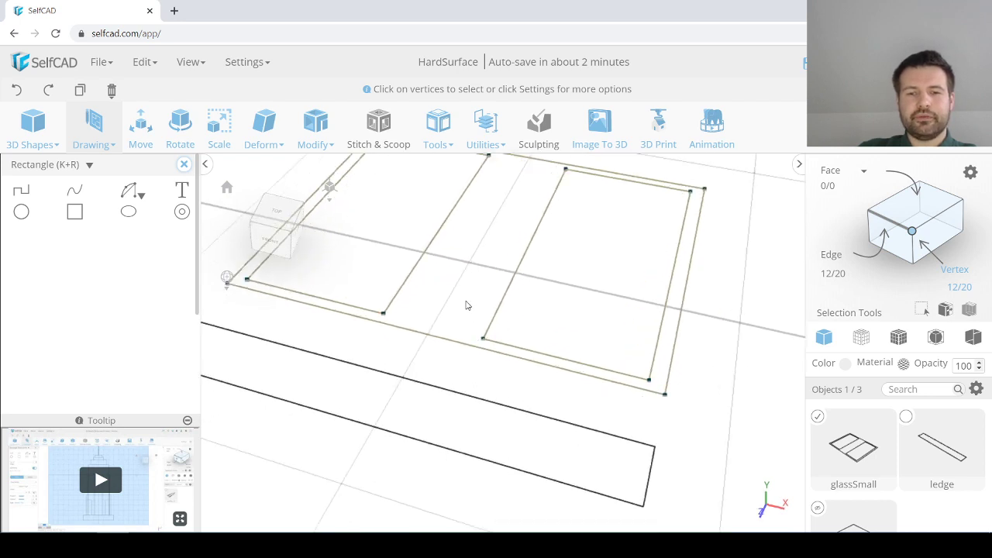
pyautogui.scroll(-1, 461, 298)
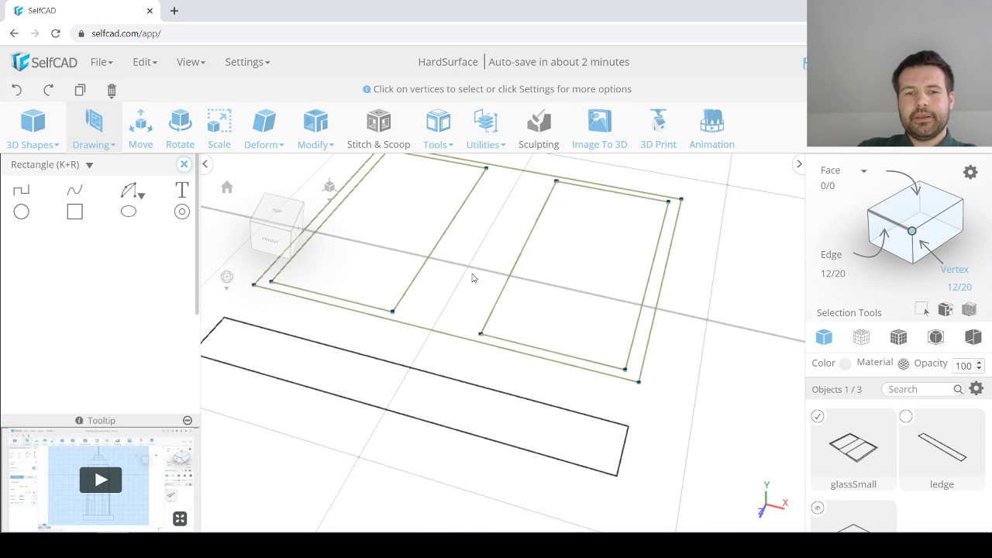
pyautogui.scroll(1, 473, 276)
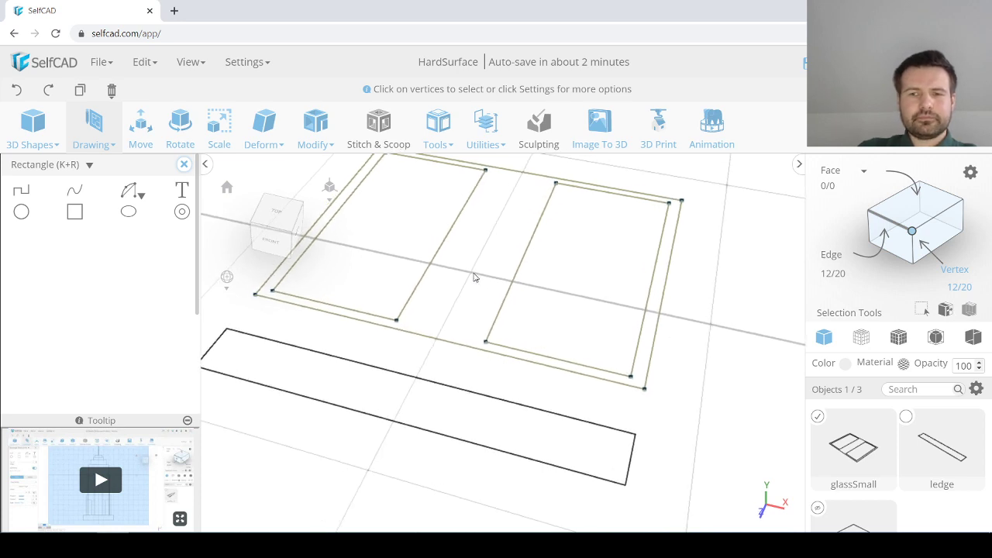
pyautogui.click(632, 376)
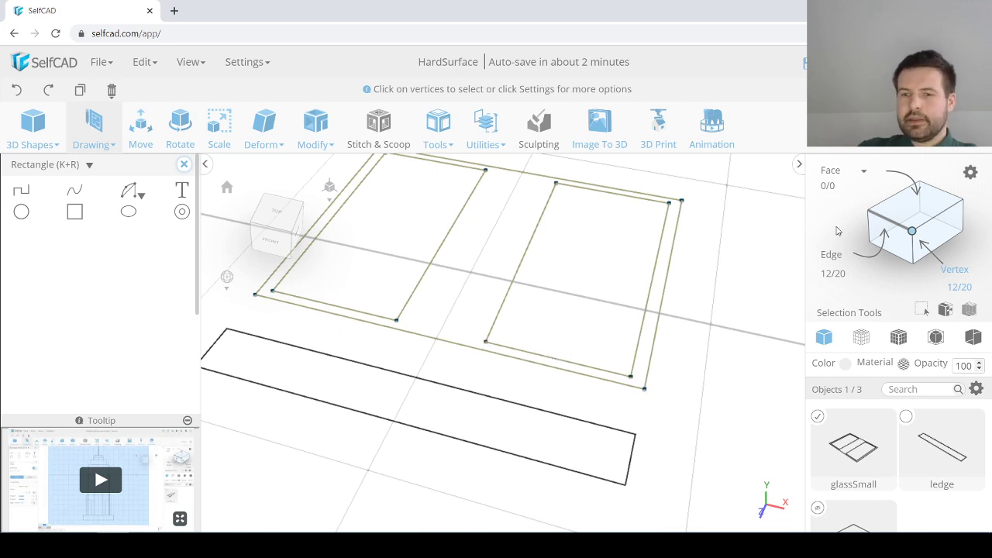
# Step: Pick the front edge of glassSmall's outer rectangle in edge selection mode, and switch to face selection, accepting the loss of that selection
pyautogui.click(864, 234)
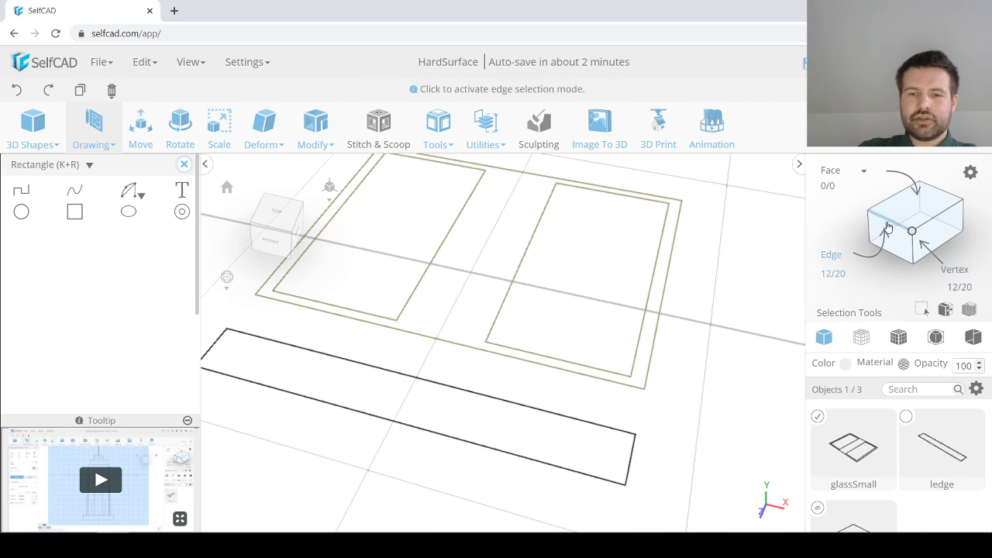
pyautogui.click(432, 339)
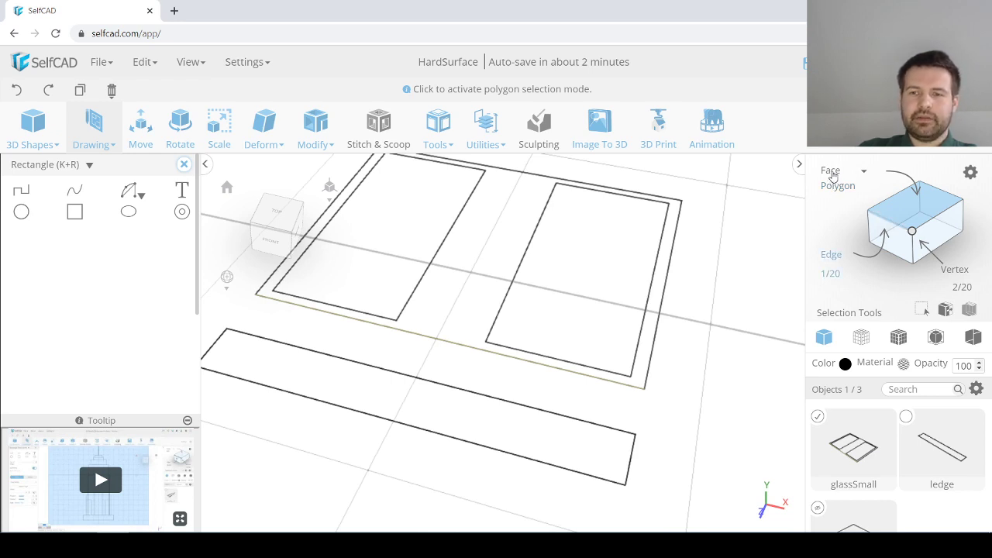
pyautogui.click(905, 204)
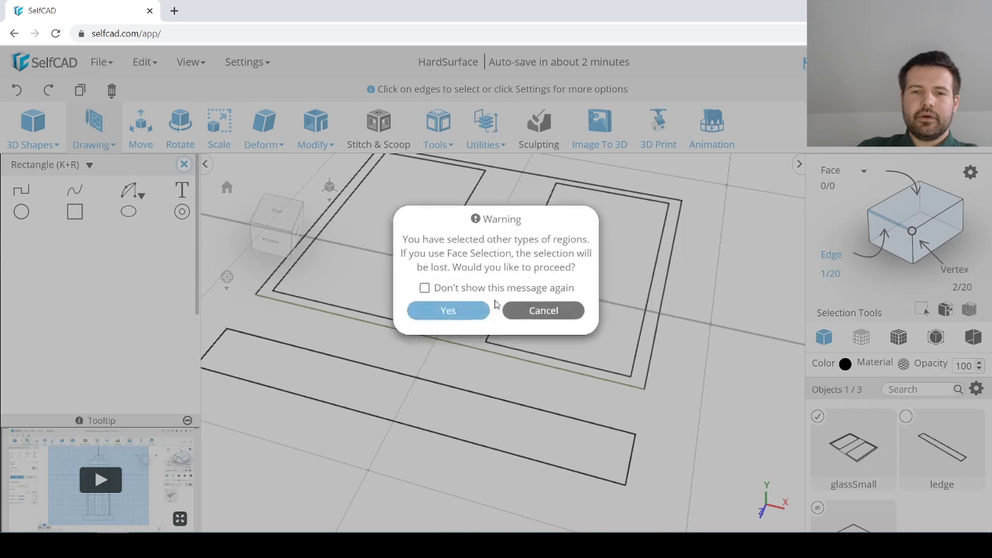
pyautogui.click(455, 311)
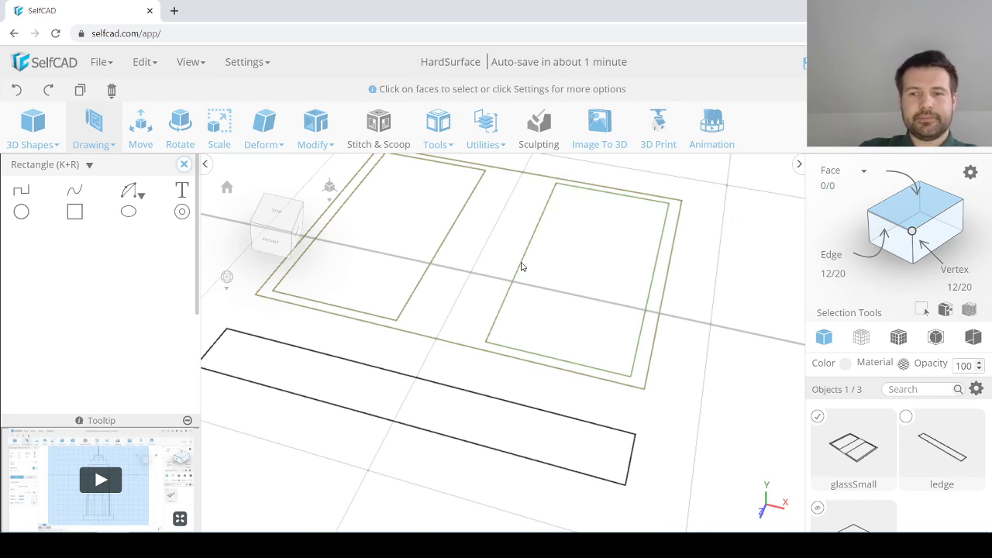
# Step: Check glassSmall in face selection mode by picking its outer rectangle and one opening separately, and reselect the whole profile
pyautogui.scroll(3, 459, 344)
pyautogui.click(458, 344)
pyautogui.scroll(-2, 460, 343)
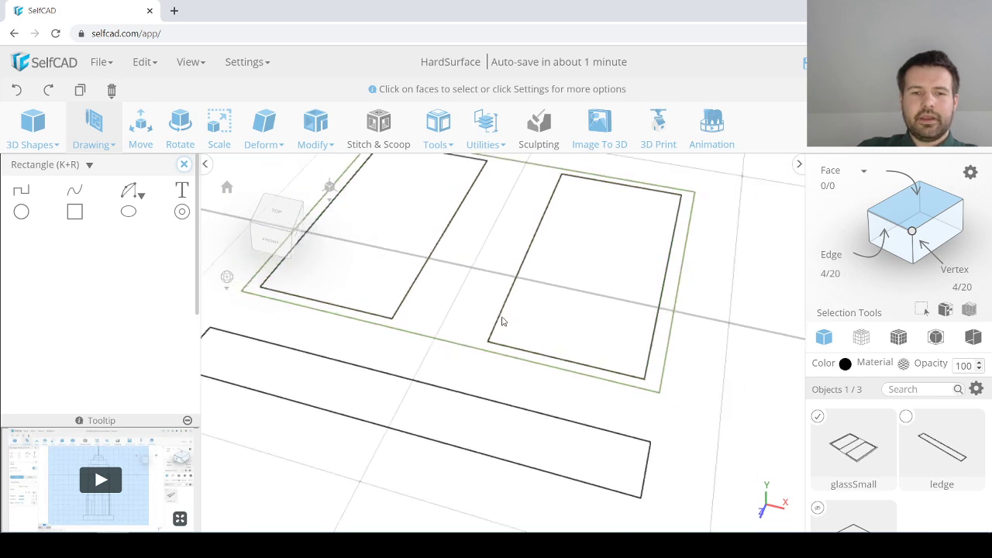
pyautogui.click(503, 314)
pyautogui.click(502, 314)
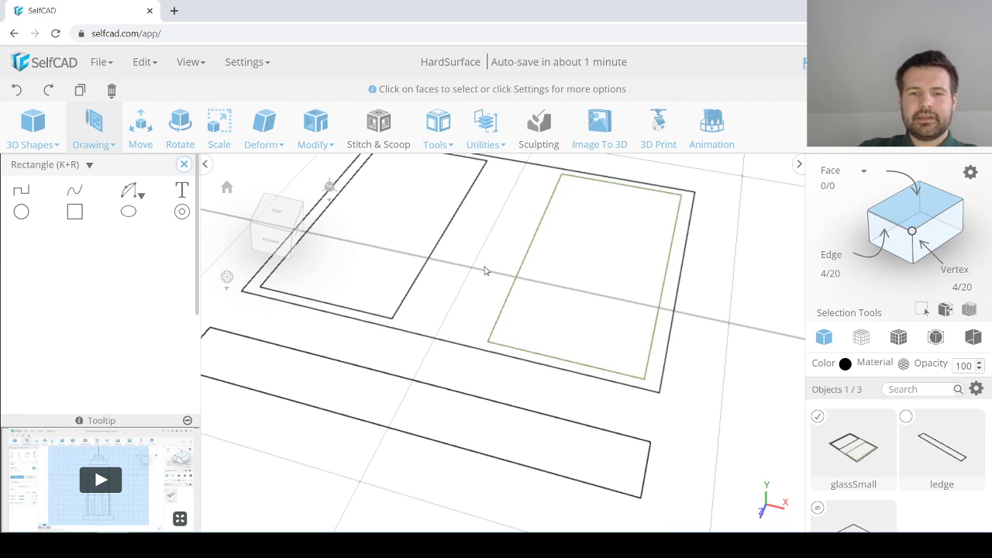
pyautogui.hotkey('ctrl', 'a')
pyautogui.scroll(1, 491, 312)
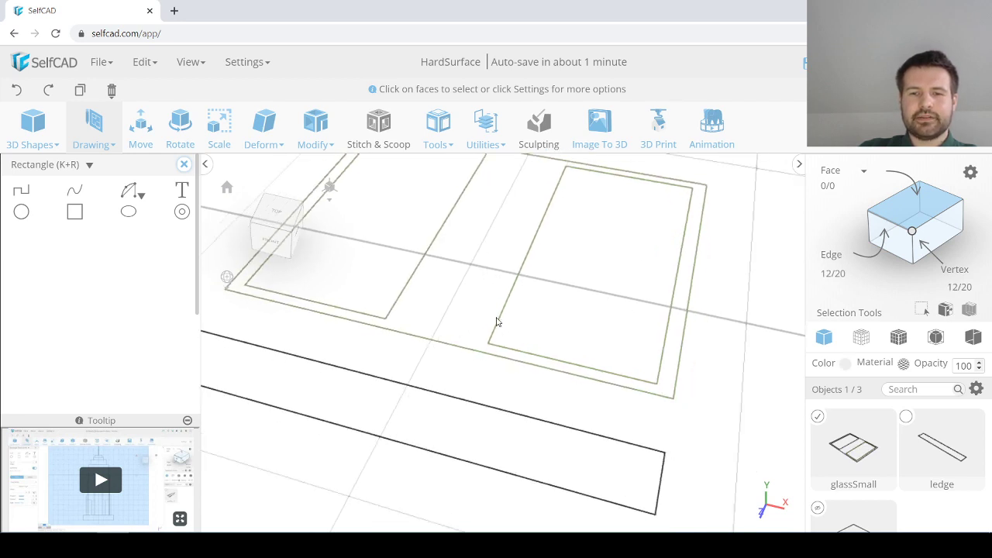
pyautogui.scroll(-2, 490, 312)
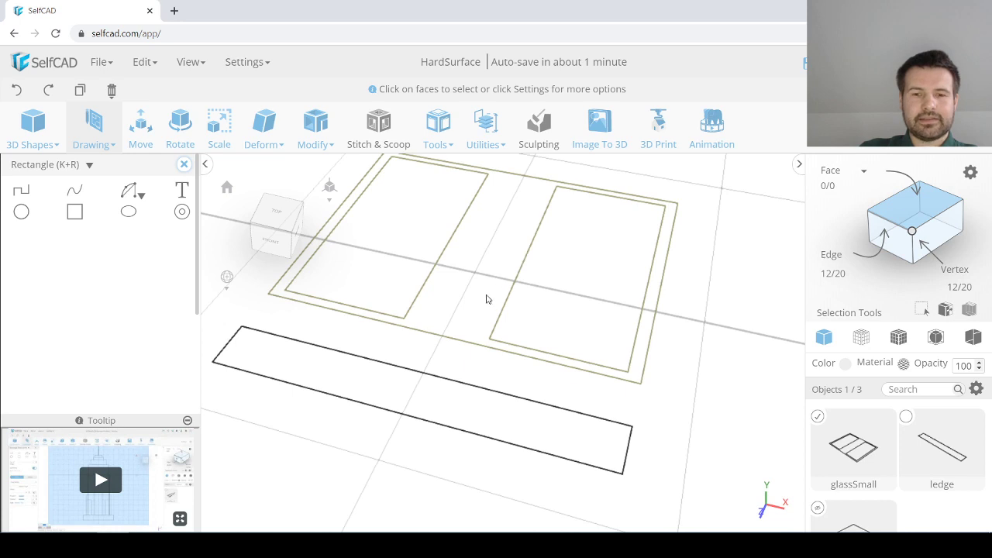
# Step: Select the two facing inner edges of the glassSmall openings and scale their spacing along X to 2 mm
pyautogui.click(890, 220)
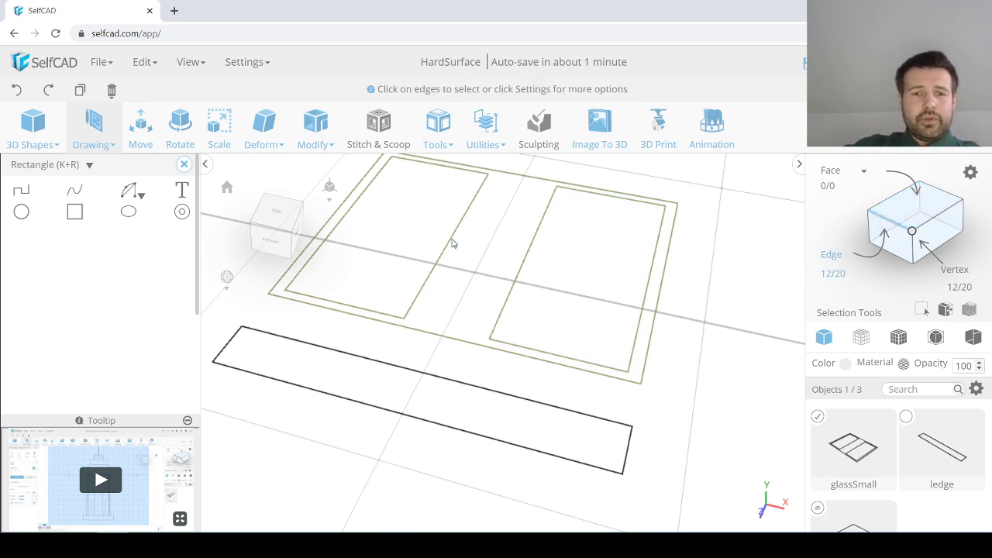
pyautogui.click(452, 239)
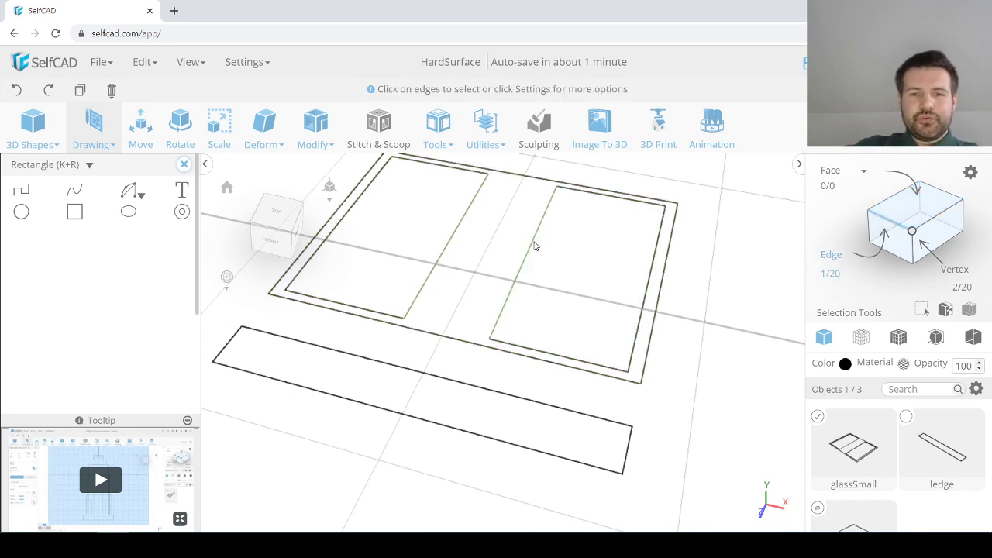
pyautogui.scroll(1, 457, 241)
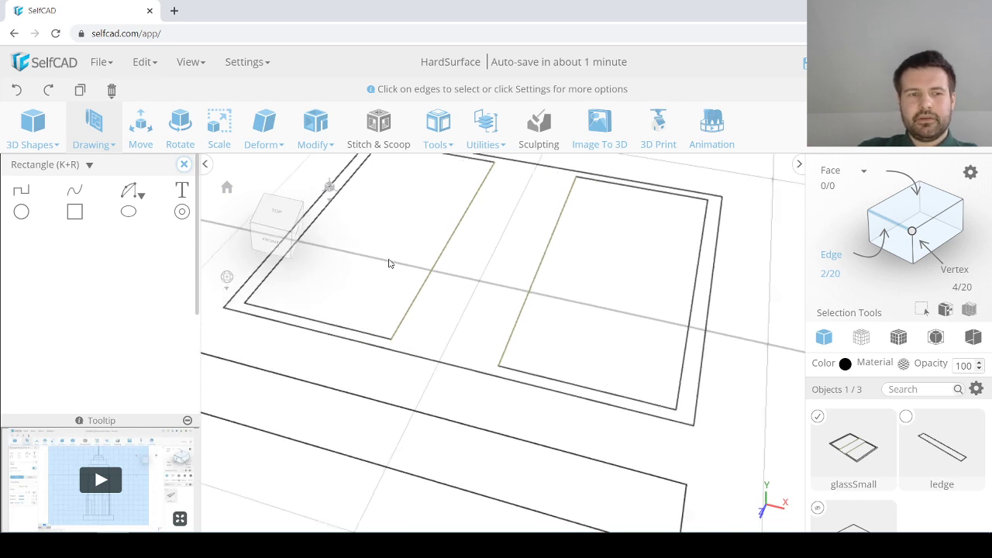
pyautogui.click(220, 126)
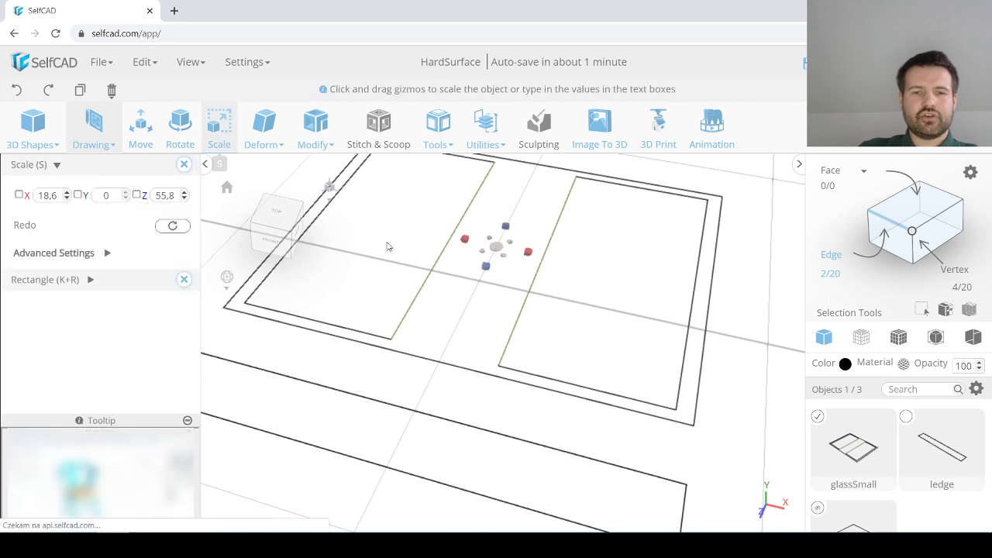
pyautogui.moveTo(387, 243); pyautogui.dragTo(450, 283, button='right')
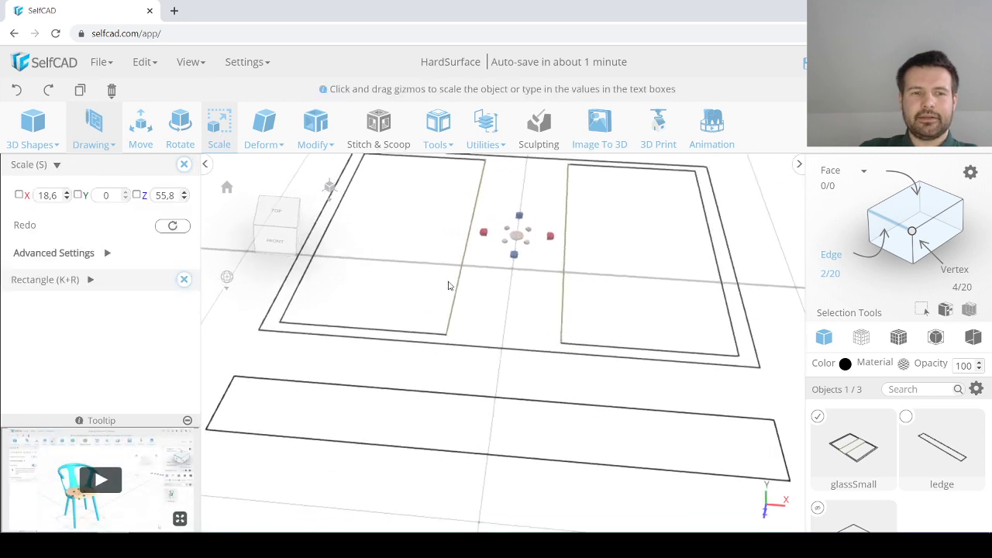
pyautogui.click(183, 279)
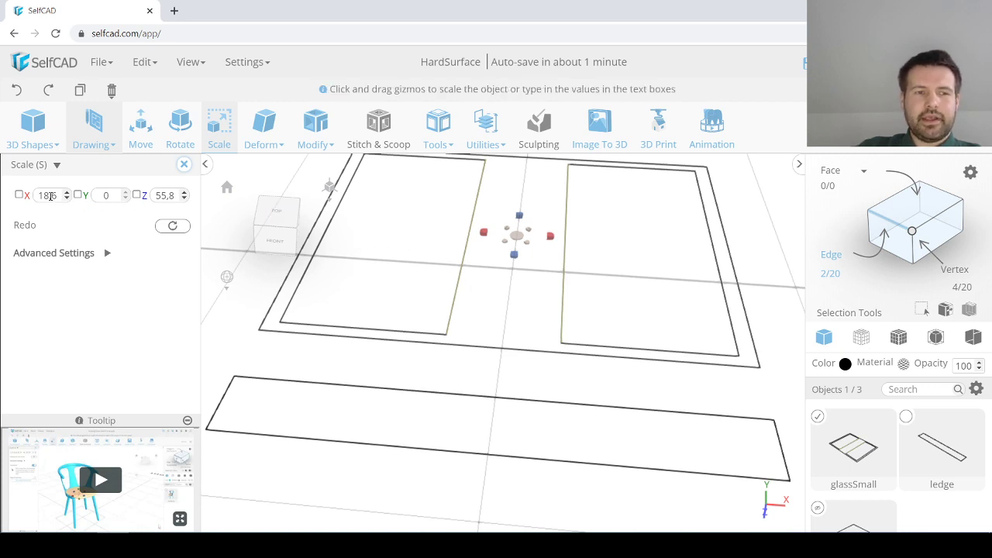
pyautogui.doubleClick(50, 196)
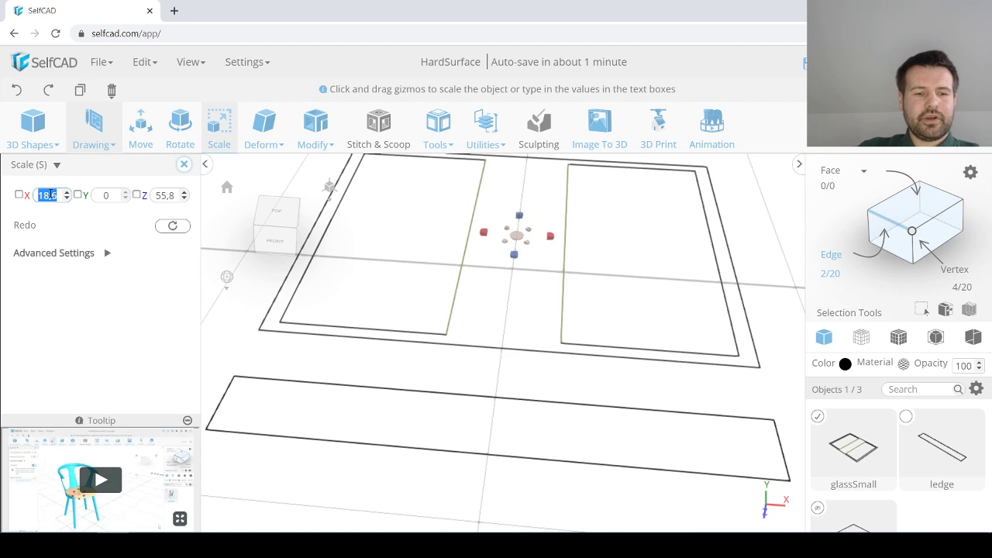
pyautogui.write('2')
pyautogui.press('Return')
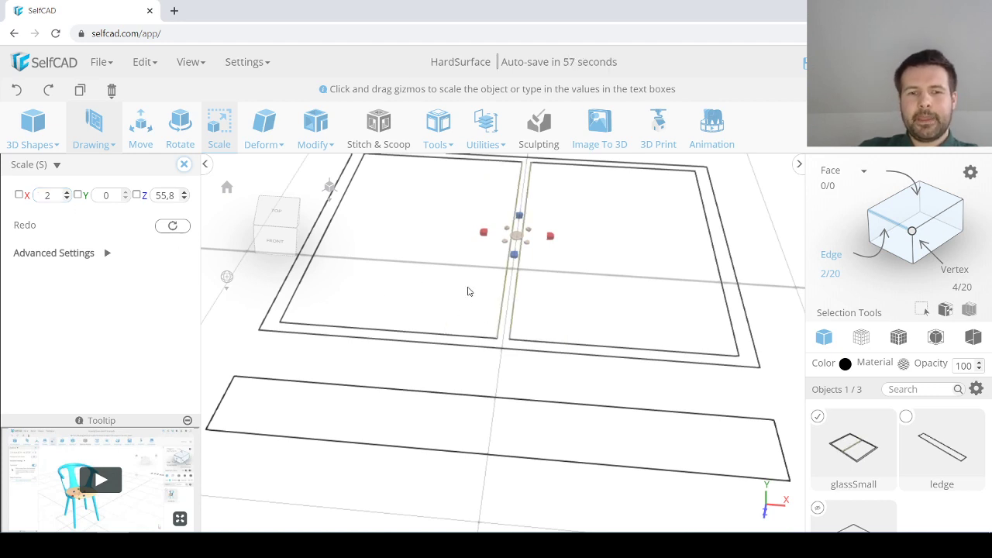
# Step: Reselect the whole glassSmall profile to check it, and finish scaling by clearing the selection
pyautogui.hotkey('ctrl', 'a')
pyautogui.scroll(-2, 482, 308)
pyautogui.moveTo(485, 313); pyautogui.dragTo(413, 309, button='right')
pyautogui.scroll(-2, 447, 305)
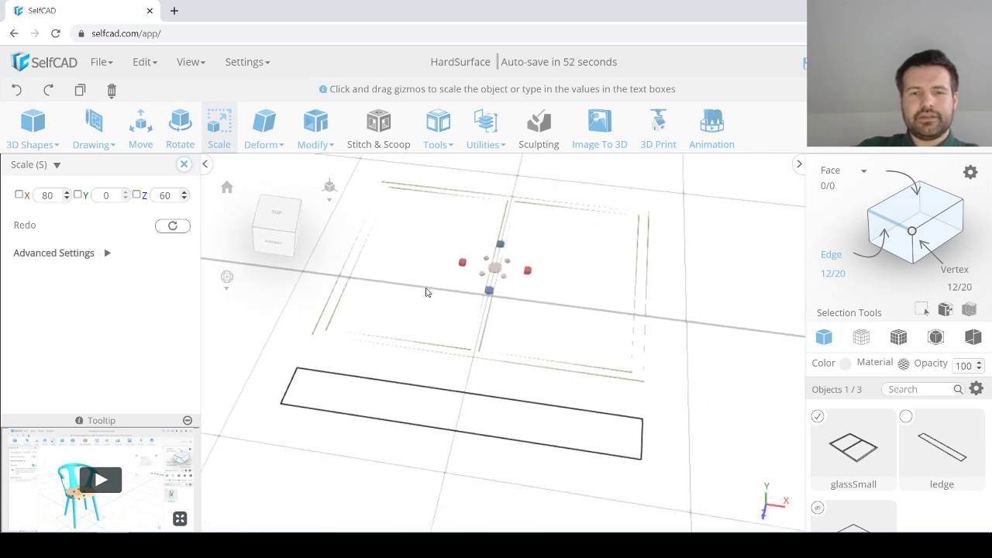
pyautogui.click(465, 325)
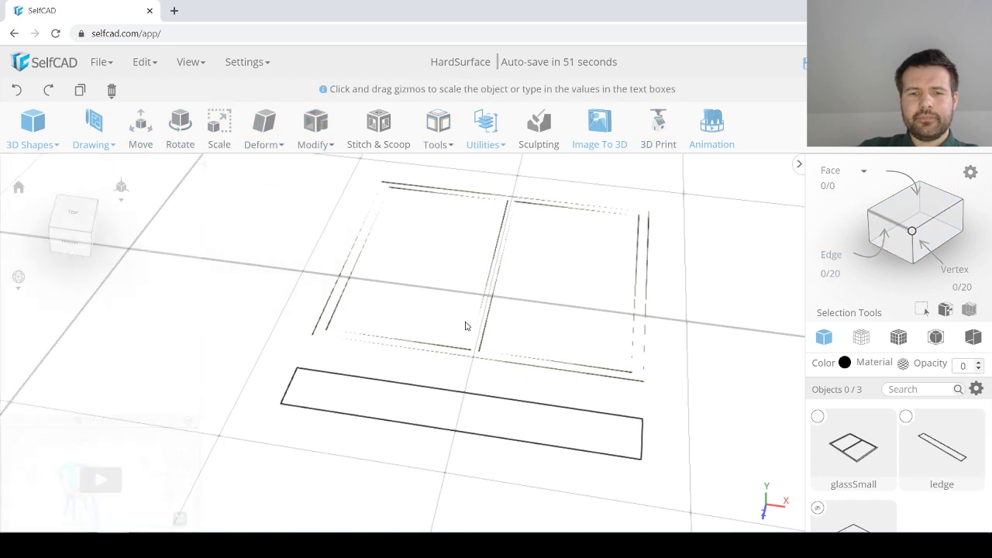
pyautogui.moveTo(465, 325)
pyautogui.mouseDown(button='right')
pyautogui.moveTo(478, 308)
pyautogui.moveTo(458, 307)
pyautogui.moveTo(455, 328)
pyautogui.moveTo(465, 331)
pyautogui.mouseUp(button='right')
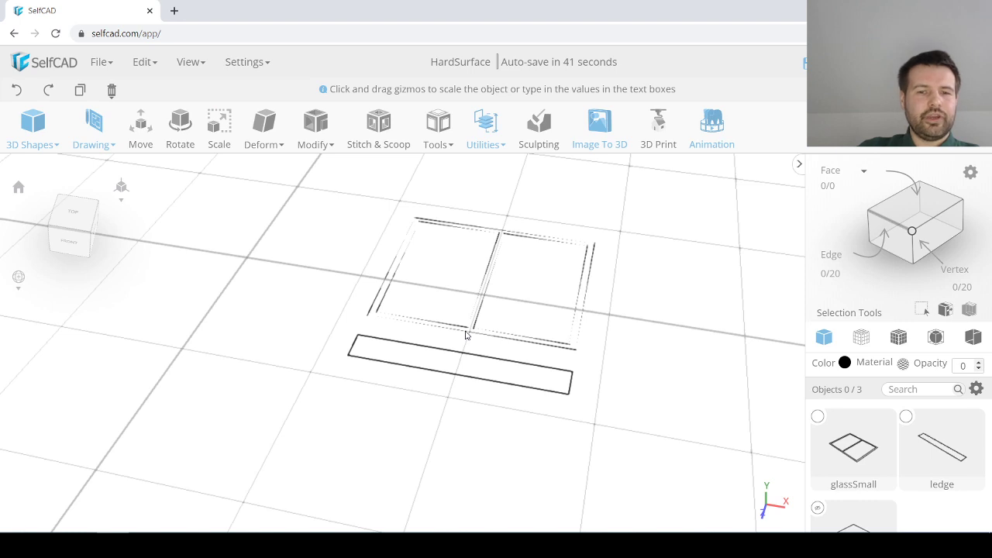
pyautogui.click(465, 335)
pyautogui.click(458, 357)
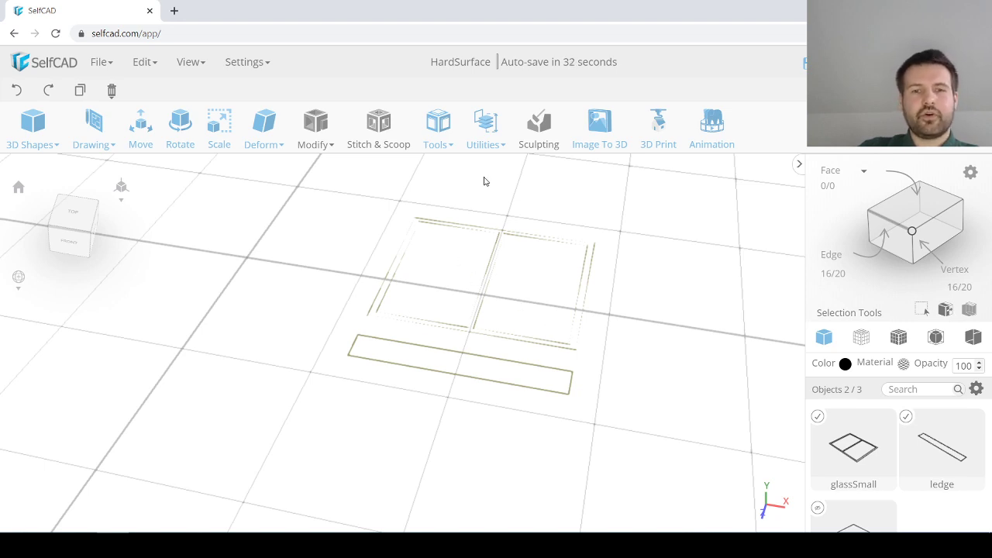
pyautogui.click(488, 127)
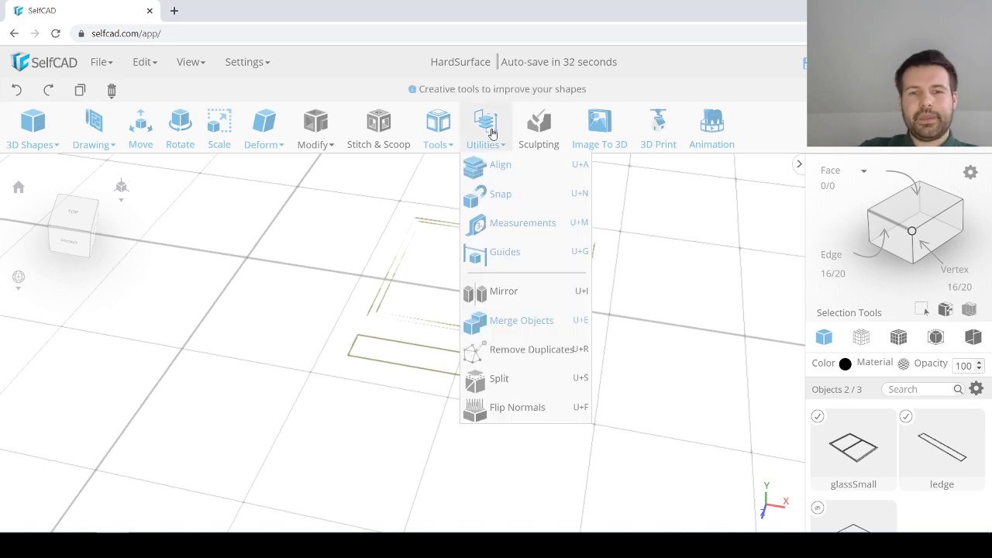
pyautogui.click(441, 128)
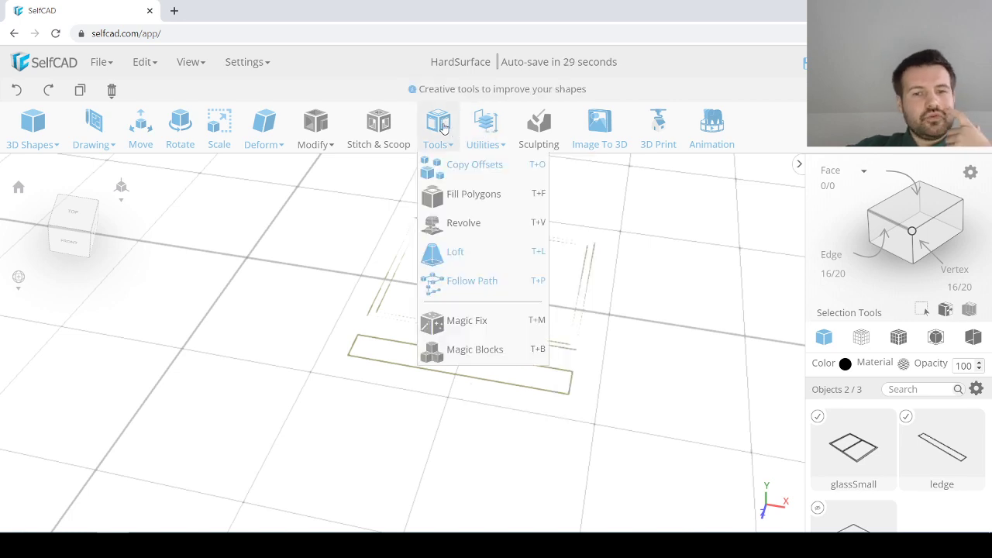
pyautogui.click(336, 261)
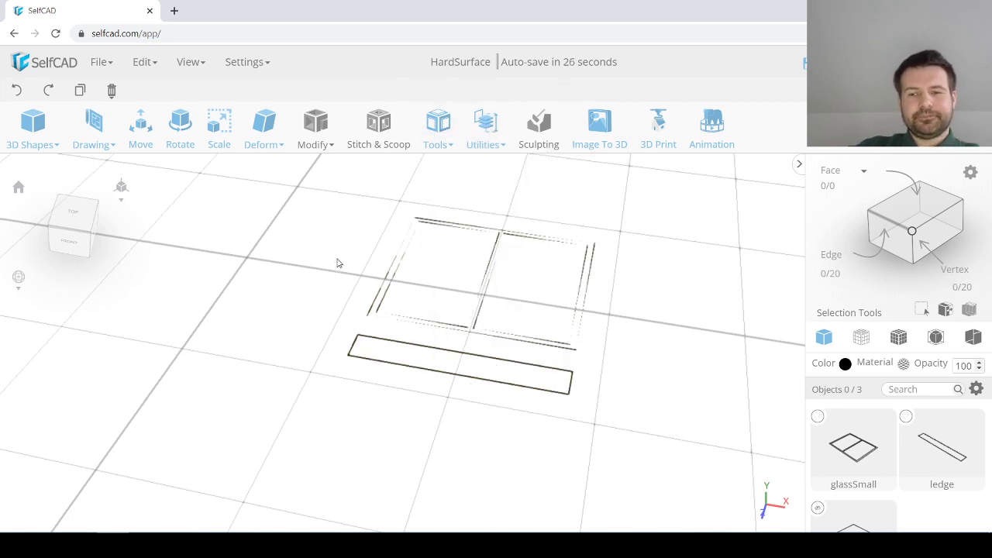
# Step: Fill the glassSmall profile with the Fill Polygons tool and clear the selection
pyautogui.click(449, 329)
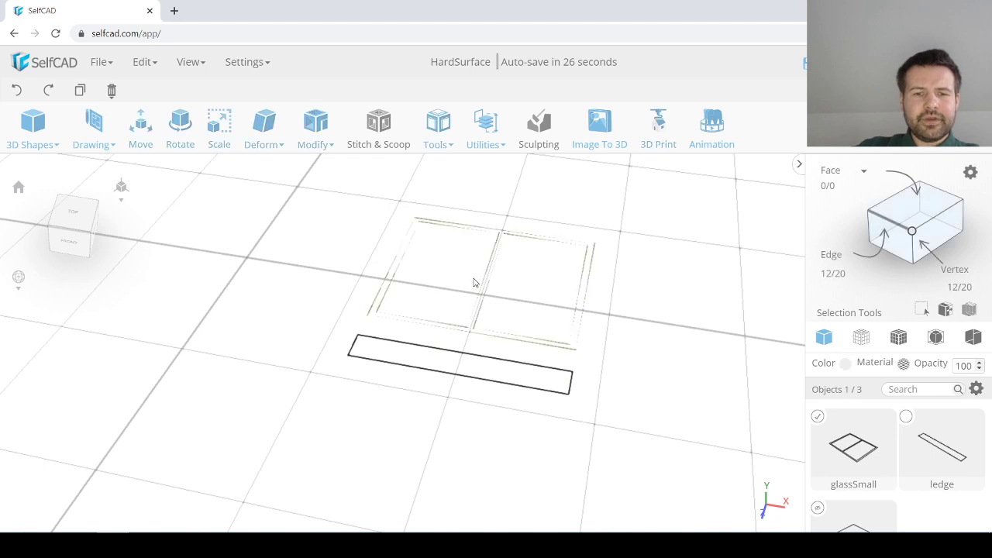
pyautogui.click(484, 136)
pyautogui.click(441, 130)
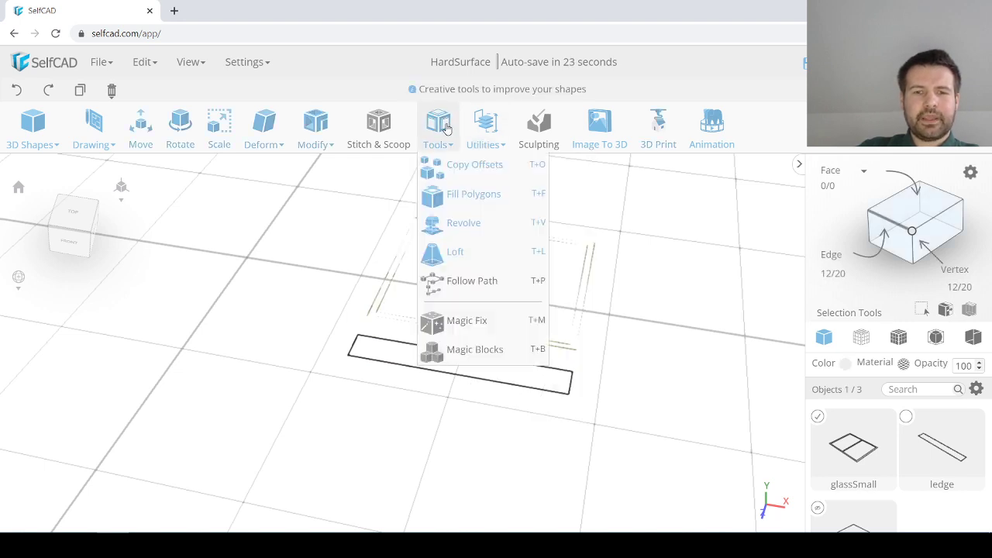
pyautogui.click(476, 200)
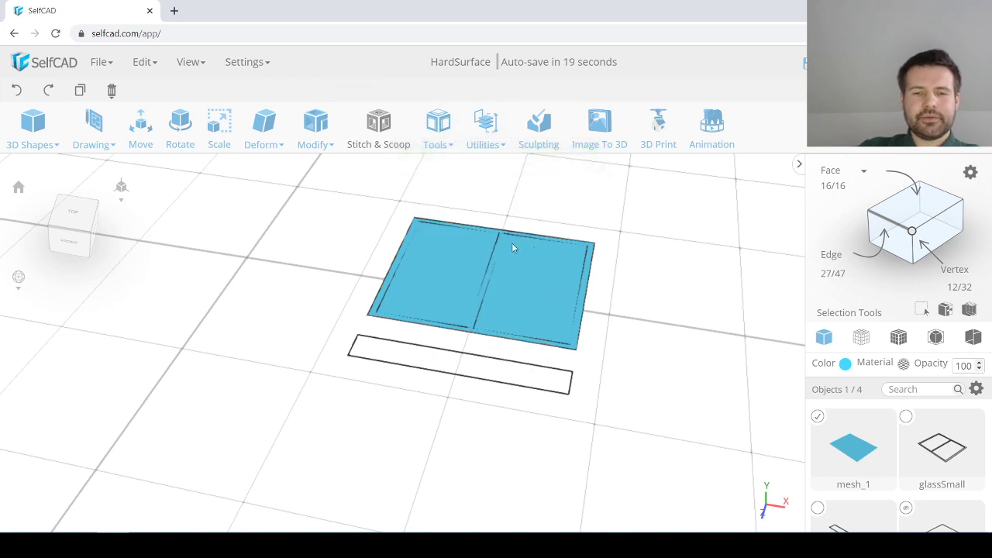
pyautogui.scroll(1, 453, 275)
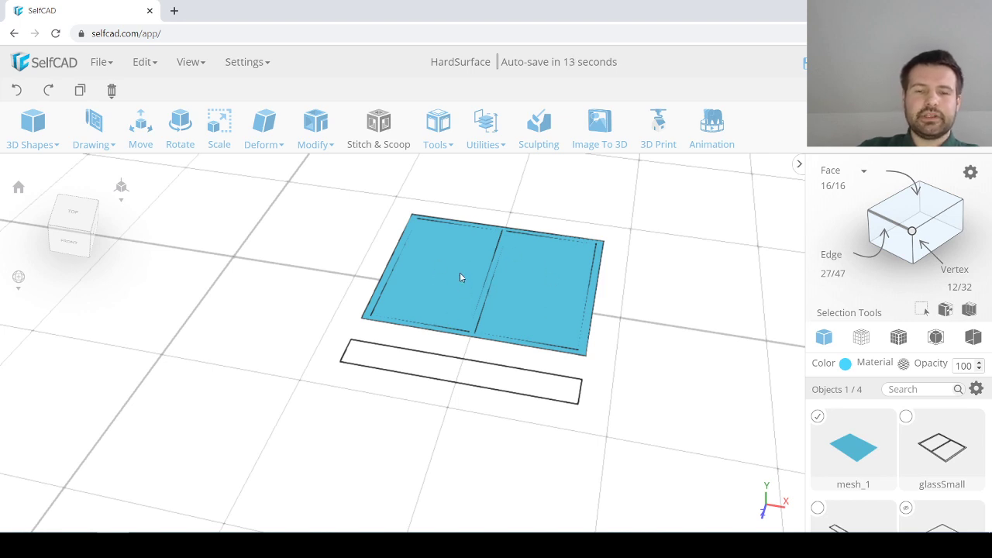
pyautogui.moveTo(461, 273); pyautogui.dragTo(438, 270, button='right')
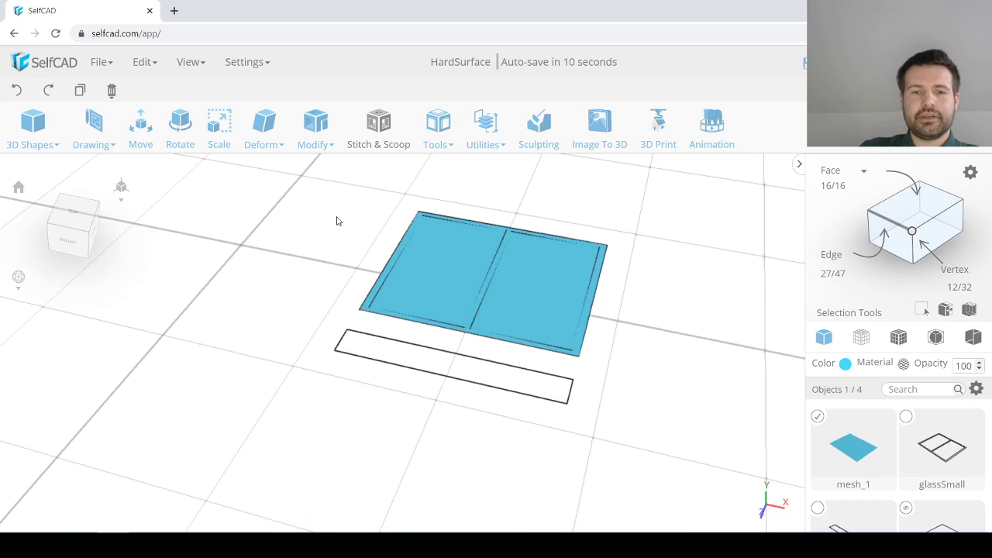
pyautogui.click(331, 215)
pyautogui.click(445, 258)
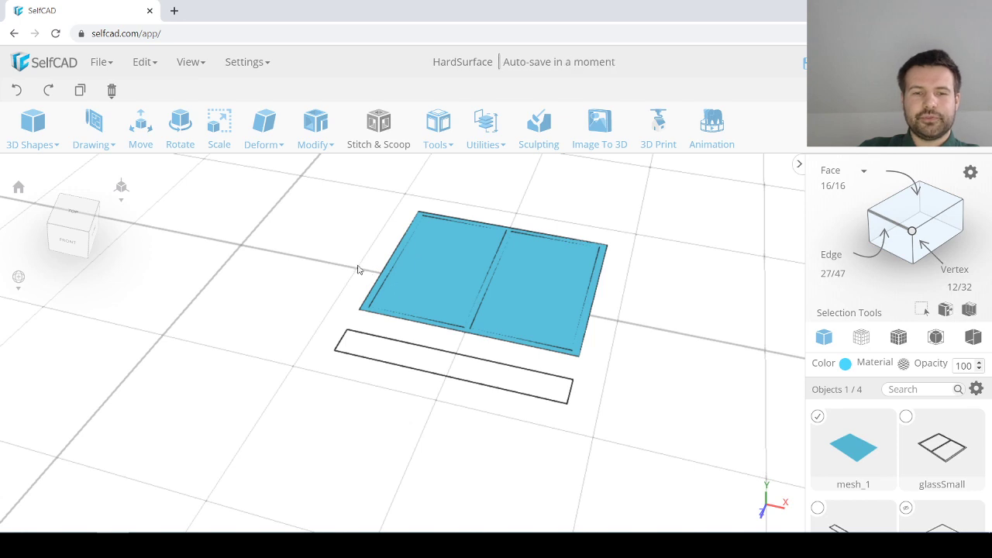
pyautogui.click(333, 253)
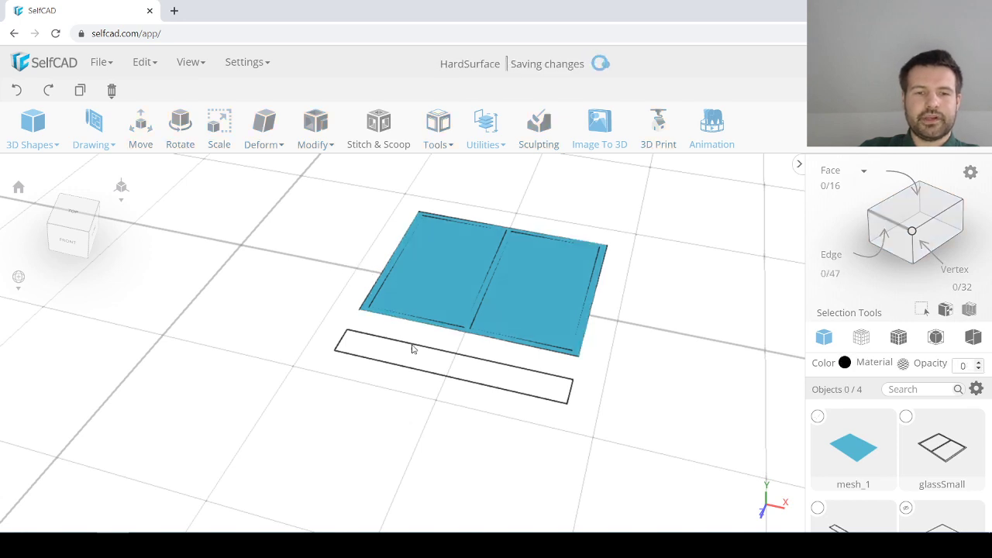
# Step: Fill the ledge rectangle with the Fill Polygons tool and clear the selection
pyautogui.click(412, 348)
pyautogui.click(437, 144)
pyautogui.click(467, 200)
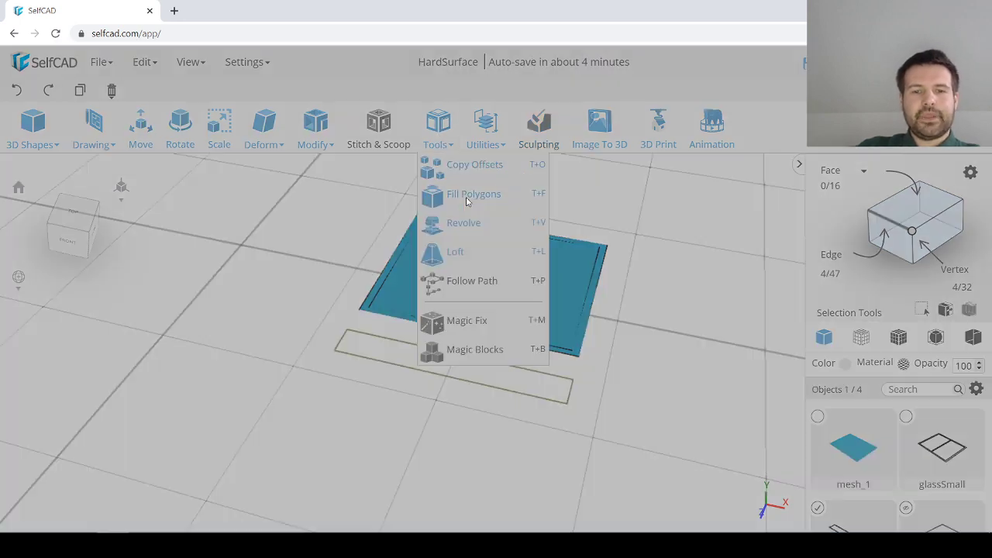
pyautogui.click(324, 289)
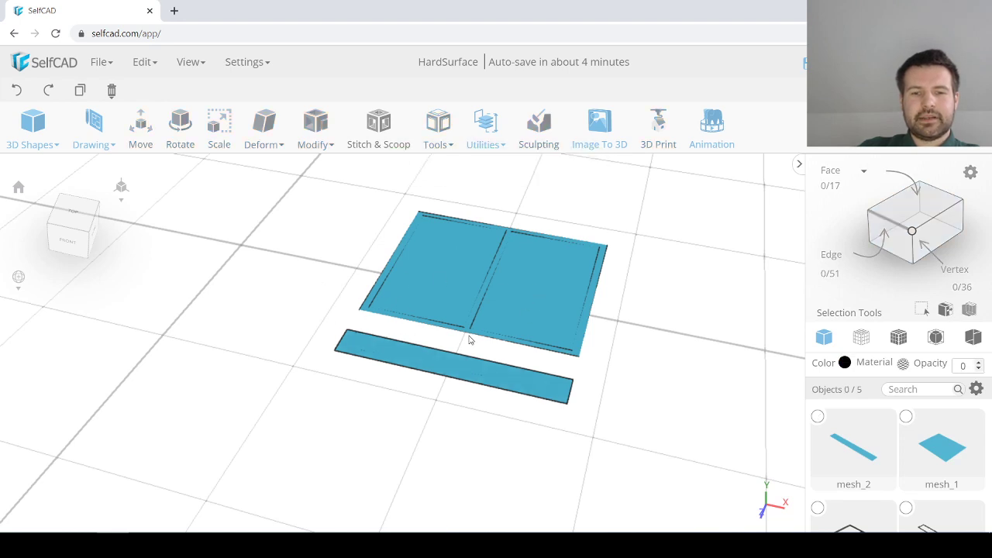
# Step: Delete the original glassSmall and ledge outline objects together, confirming the deletion
pyautogui.scroll(-2, 822, 446)
pyautogui.scroll(1, 823, 448)
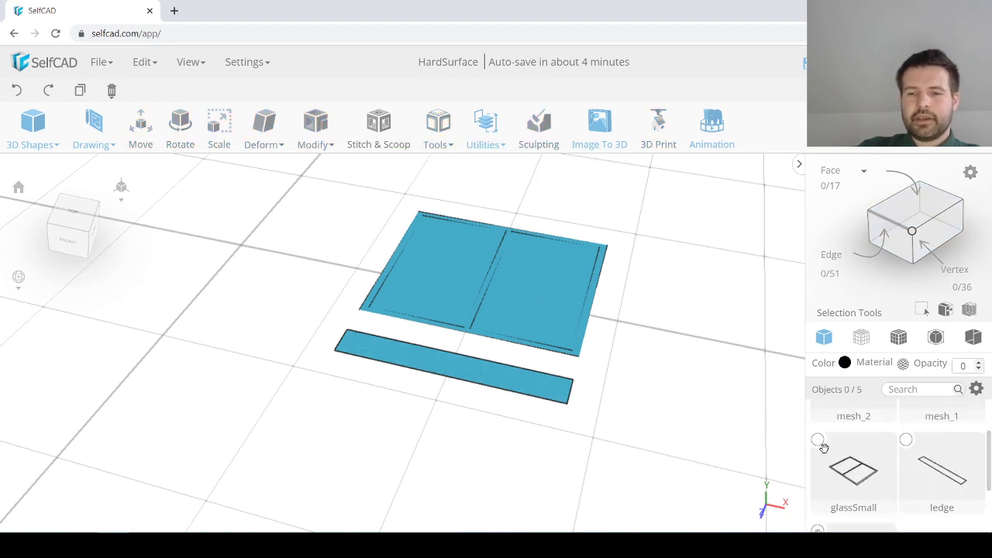
pyautogui.click(817, 440)
pyautogui.click(906, 440)
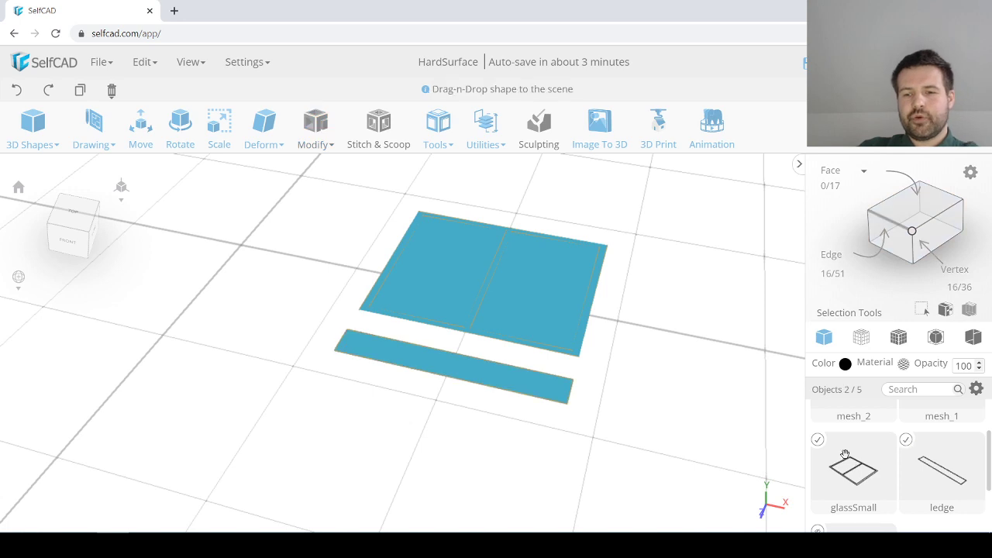
pyautogui.press('Delete')
pyautogui.press('Return')
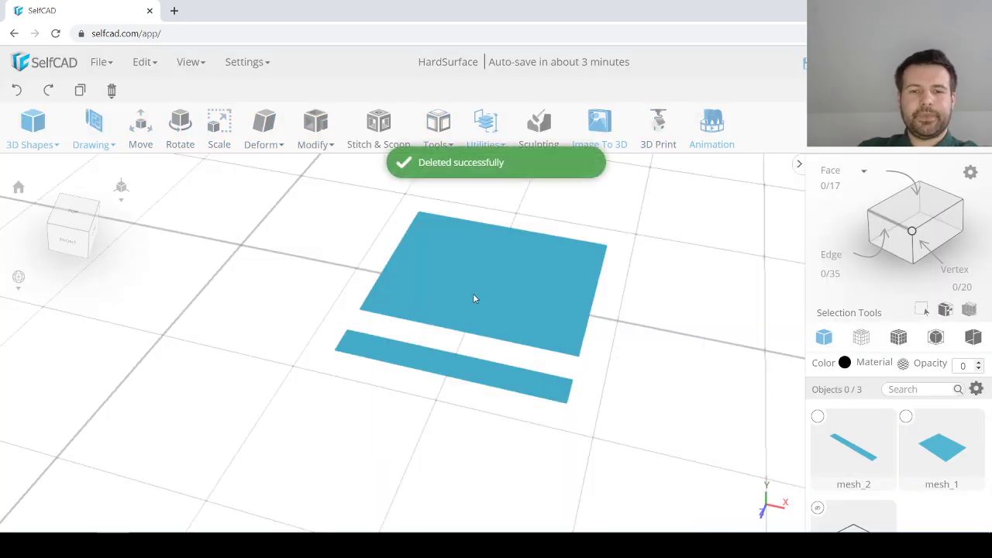
# Step: Check the two filled meshes by picking each one separately, and clear the selection
pyautogui.scroll(-1, 473, 294)
pyautogui.click(473, 294)
pyautogui.click(459, 361)
pyautogui.click(340, 286)
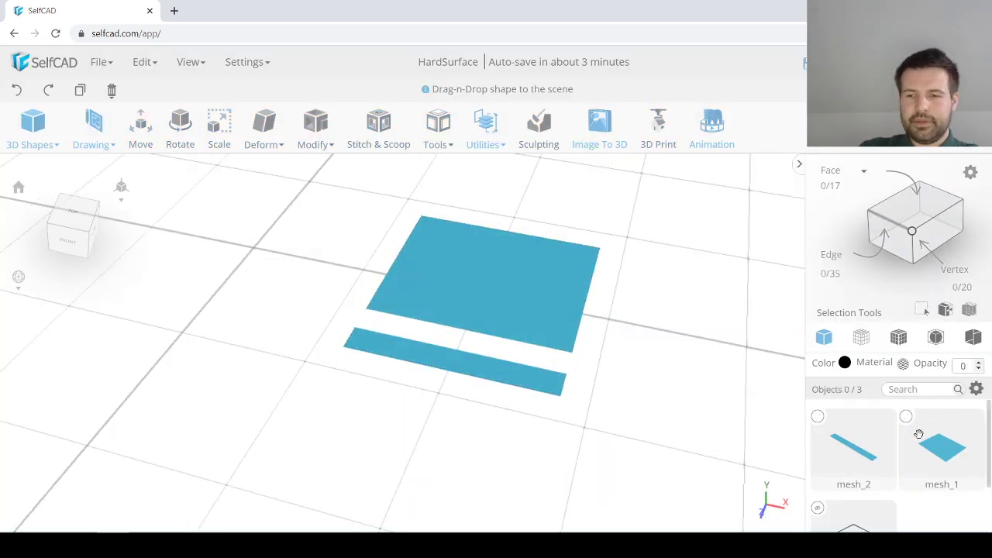
# Step: Unhide the unit outline around the filled meshes, select it and delete it from the scene
pyautogui.scroll(-1, 852, 453)
pyautogui.click(818, 439)
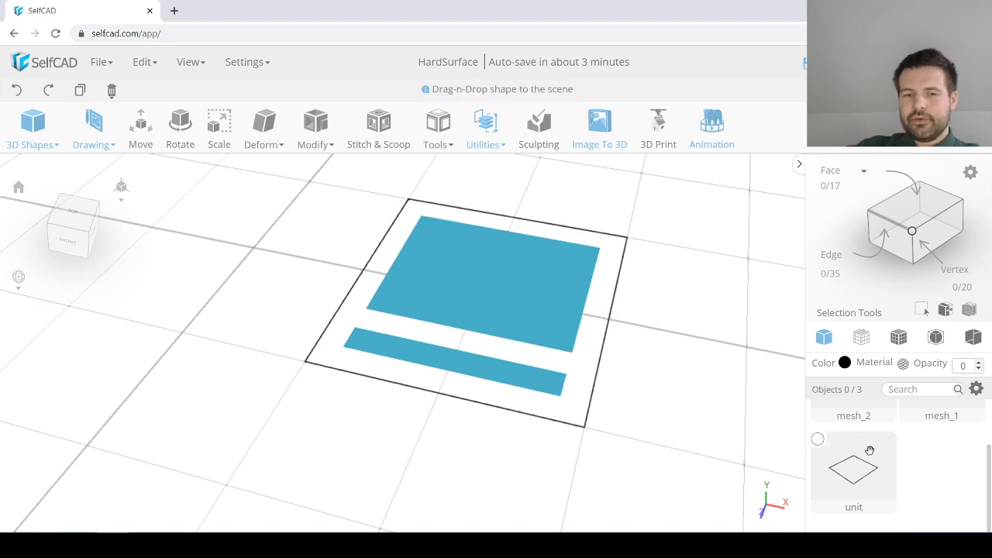
pyautogui.moveTo(492, 312); pyautogui.dragTo(497, 316, button='right')
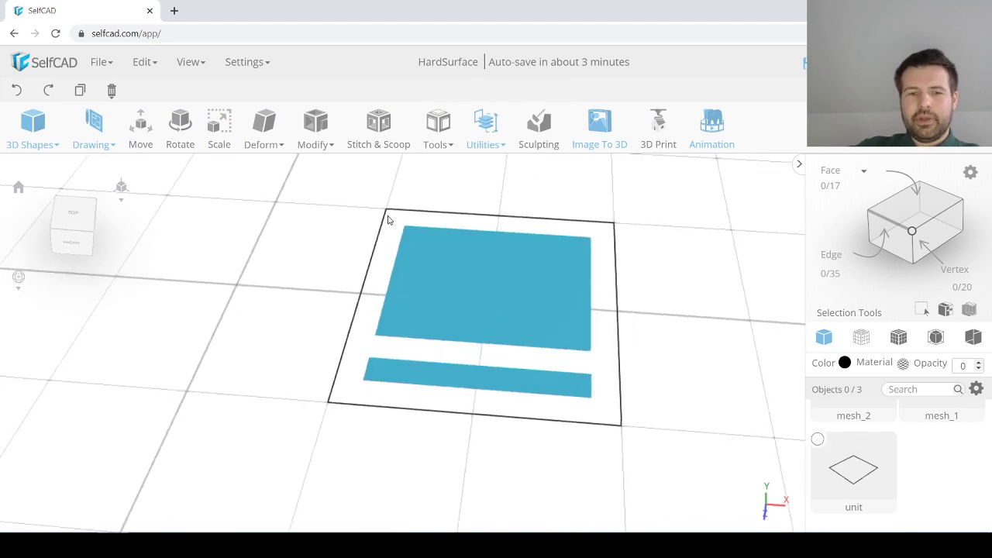
pyautogui.click(494, 418)
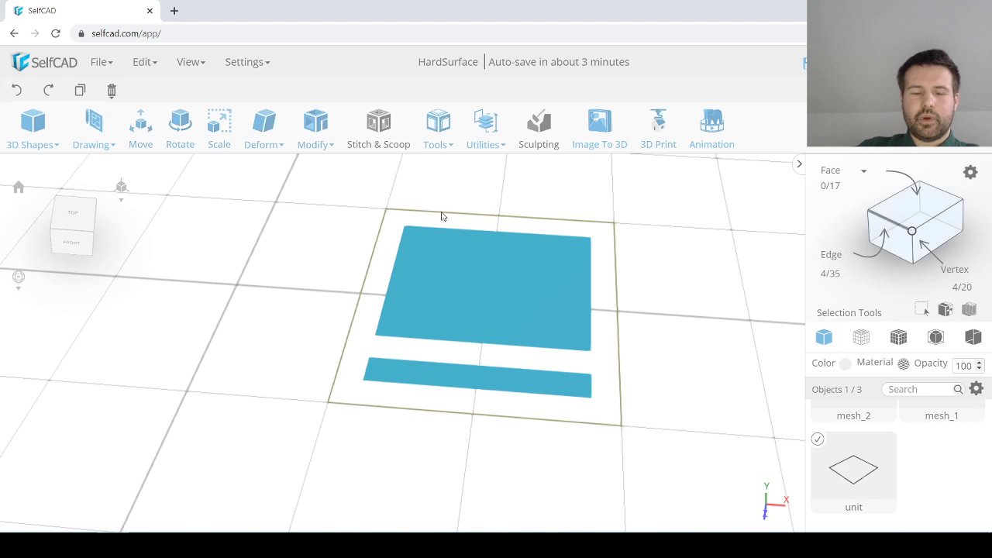
pyautogui.moveTo(383, 243); pyautogui.dragTo(335, 257, button='right')
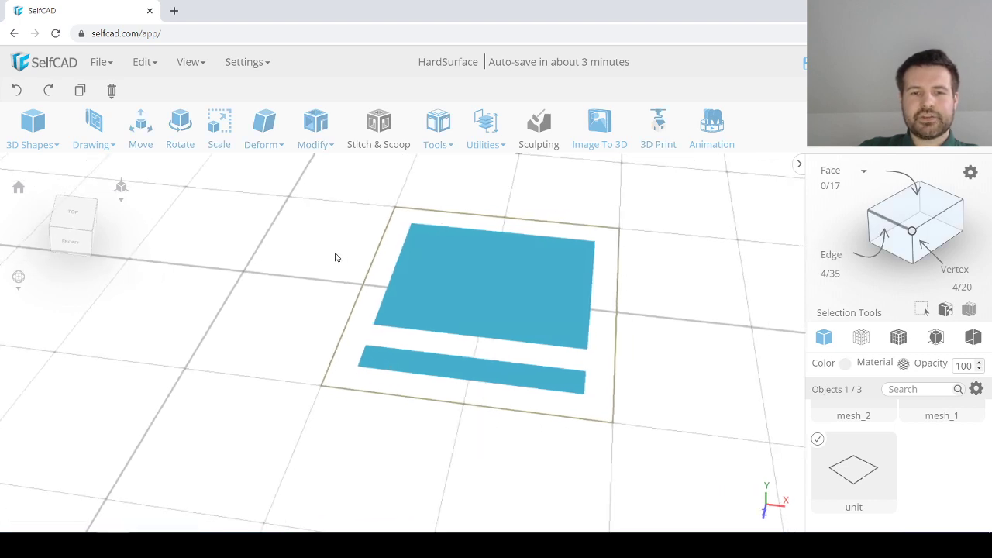
pyautogui.click(306, 317)
pyautogui.press('Delete')
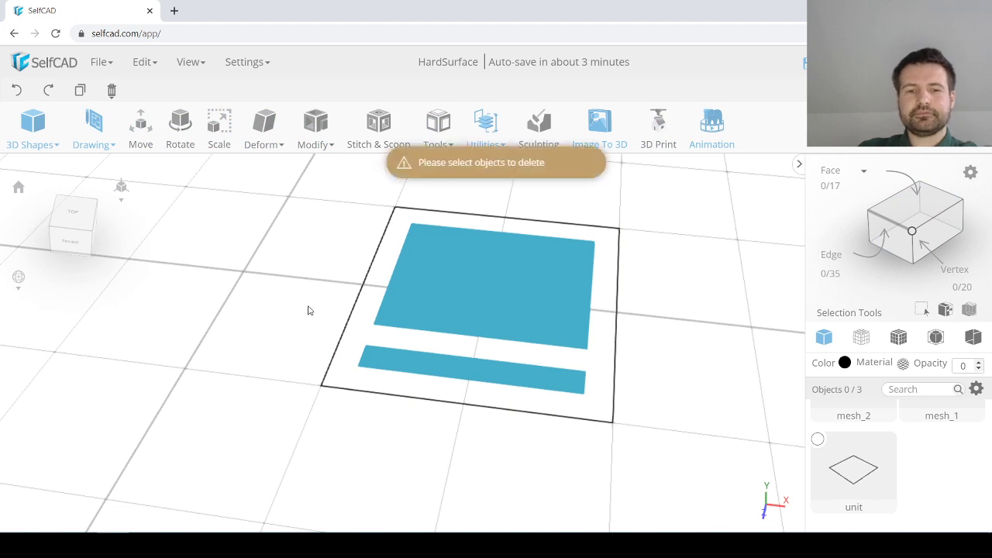
pyautogui.click(818, 440)
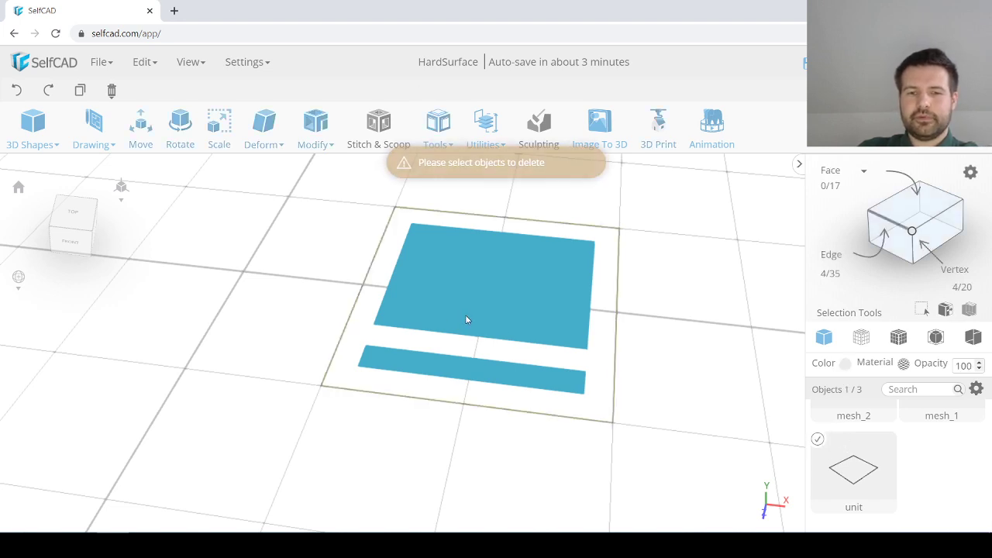
pyautogui.press('Delete')
# Step: Select mesh_1 and examine the edge layout of its frame and centre bar in wireframe display
pyautogui.click(471, 291)
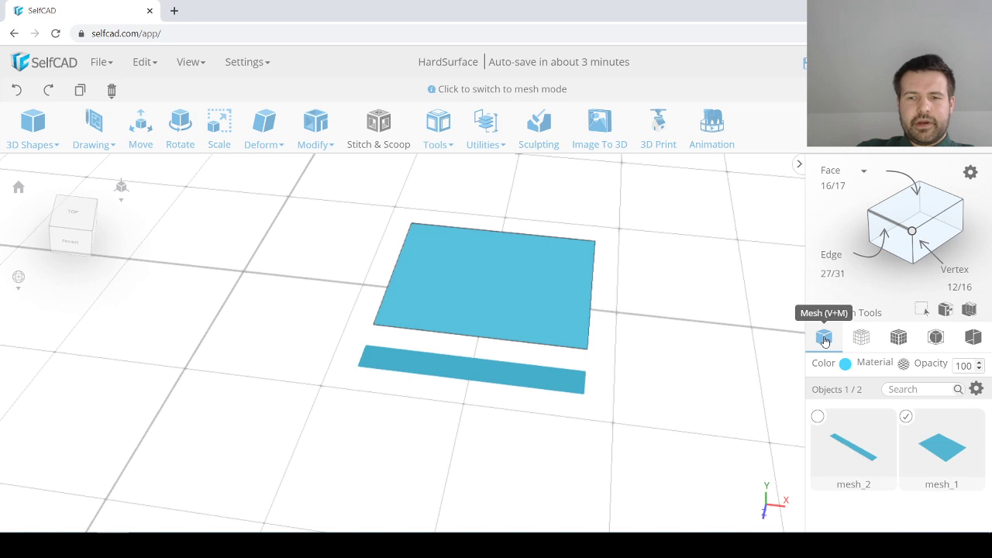
pyautogui.moveTo(483, 323); pyautogui.dragTo(461, 322, button='right')
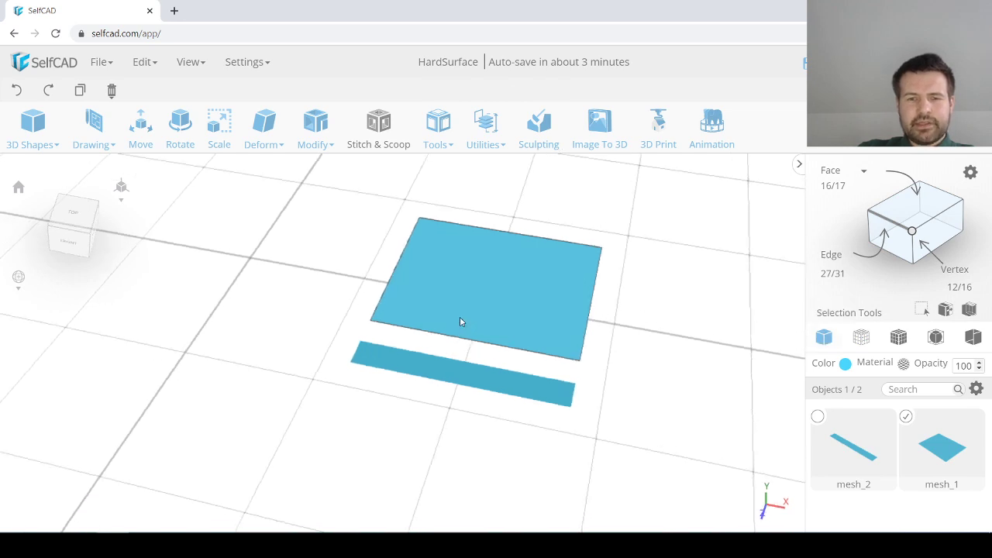
pyautogui.scroll(4, 474, 323)
pyautogui.scroll(-3, 475, 326)
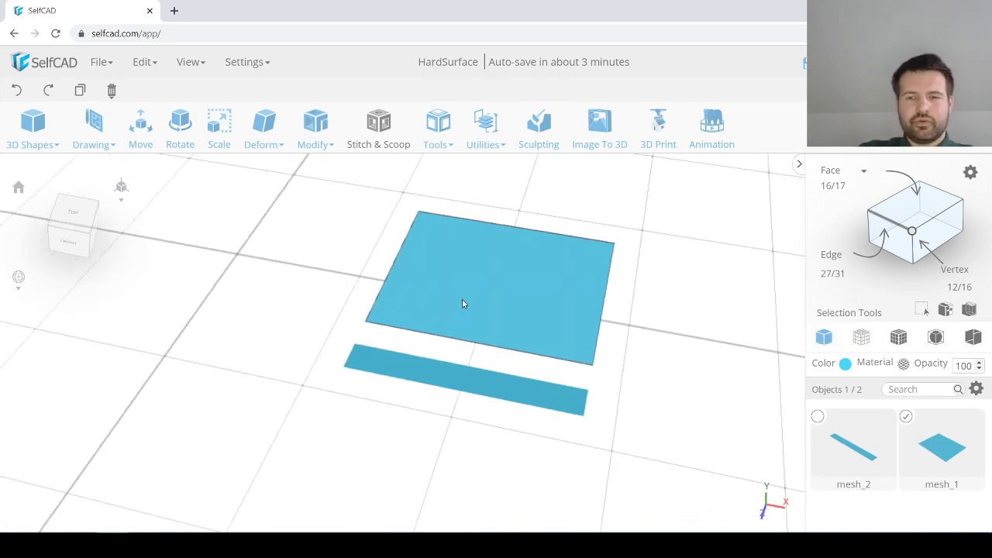
pyautogui.click(860, 341)
pyautogui.scroll(3, 510, 349)
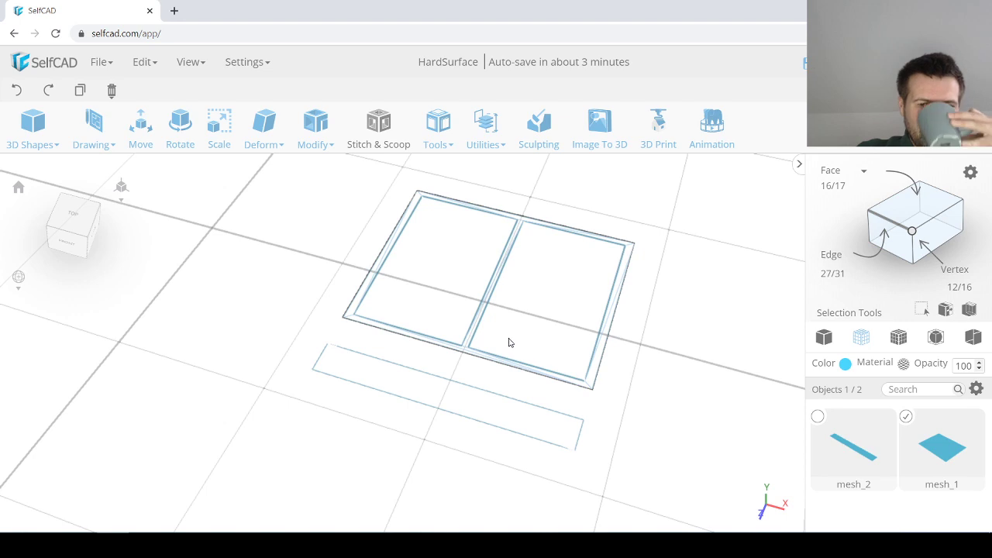
pyautogui.scroll(-3, 503, 342)
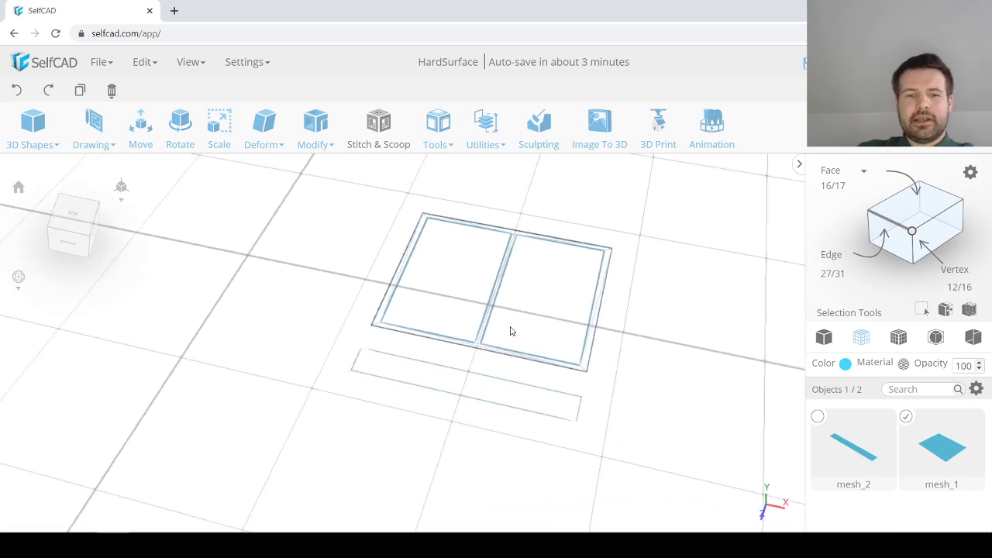
pyautogui.scroll(5, 512, 324)
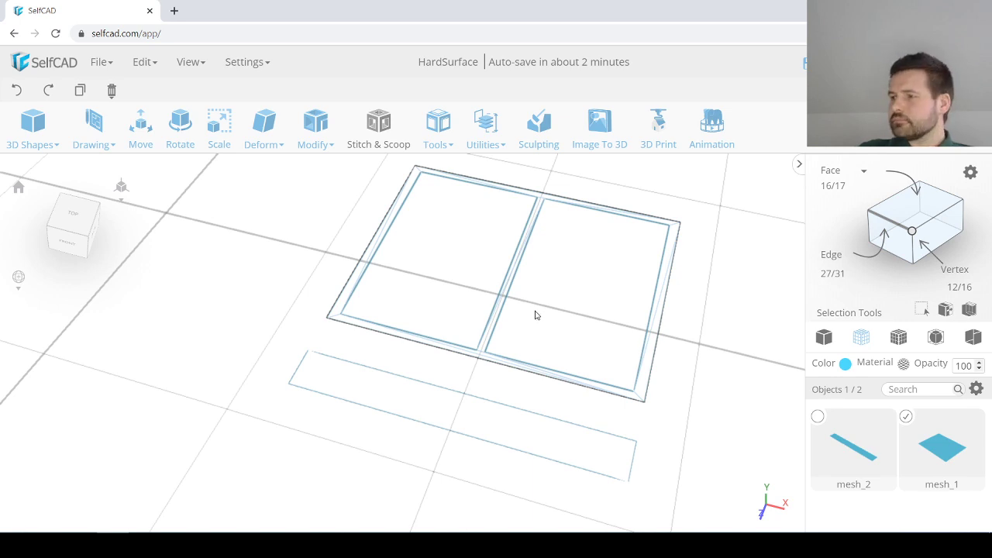
pyautogui.scroll(-1, 491, 311)
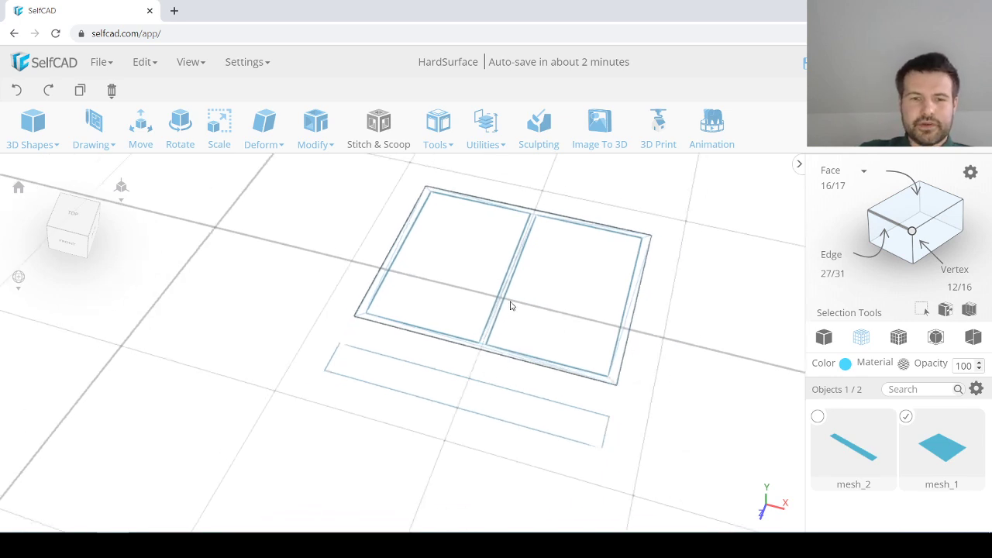
pyautogui.moveTo(550, 326); pyautogui.dragTo(550, 324, button='right')
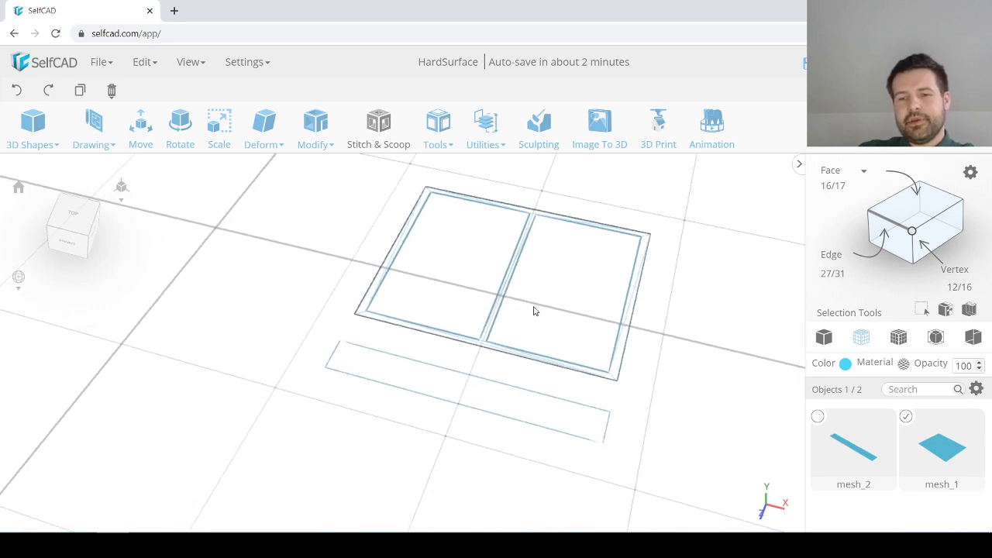
# Step: Display the model as mesh plus wireframe and inspect the face divisions of mesh_1
pyautogui.click(898, 342)
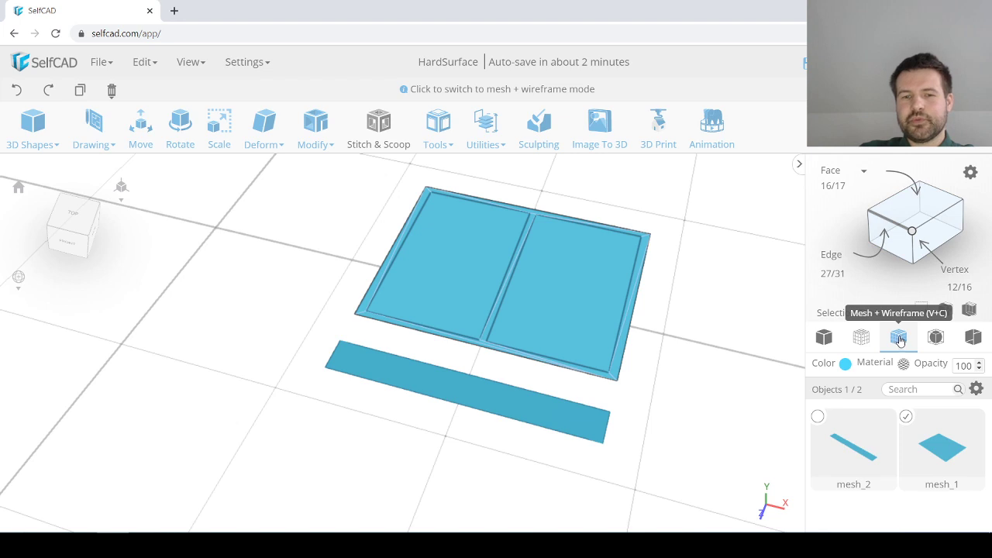
pyautogui.moveTo(468, 277); pyautogui.dragTo(486, 301, button='right')
pyautogui.scroll(2, 493, 347)
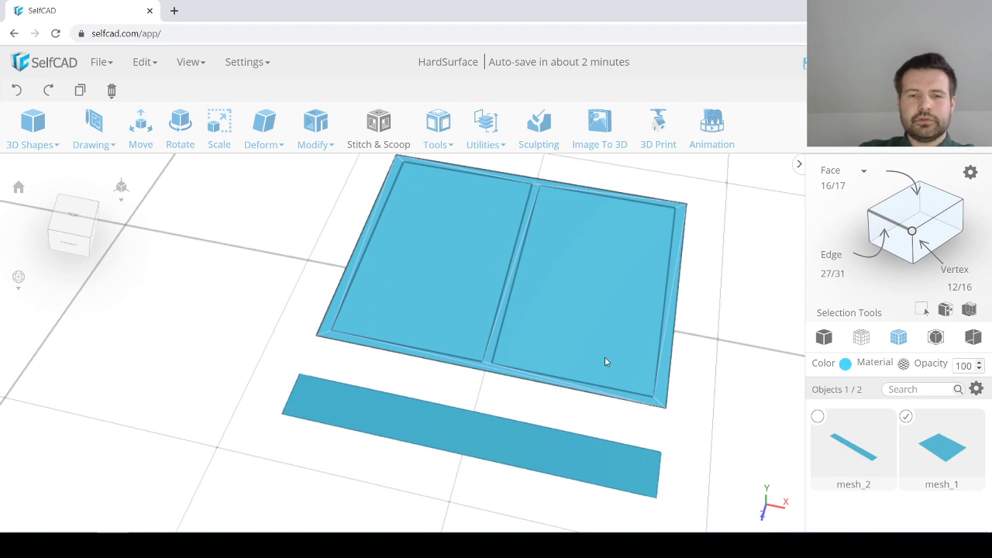
pyautogui.moveTo(464, 264); pyautogui.dragTo(460, 263, button='right')
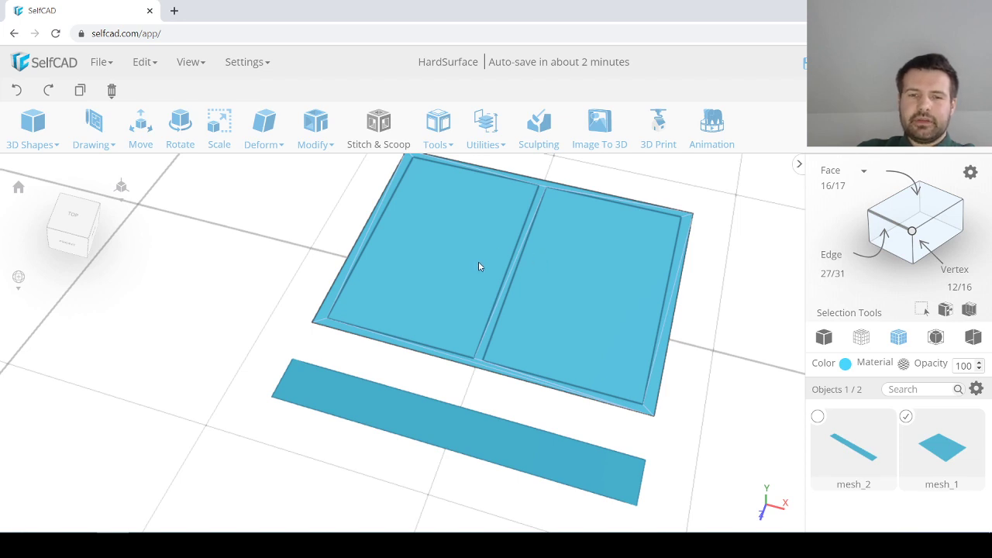
# Step: Select the two large pane faces of mesh_1 in face selection mode, leaving the surrounding frame unselected
pyautogui.click(913, 215)
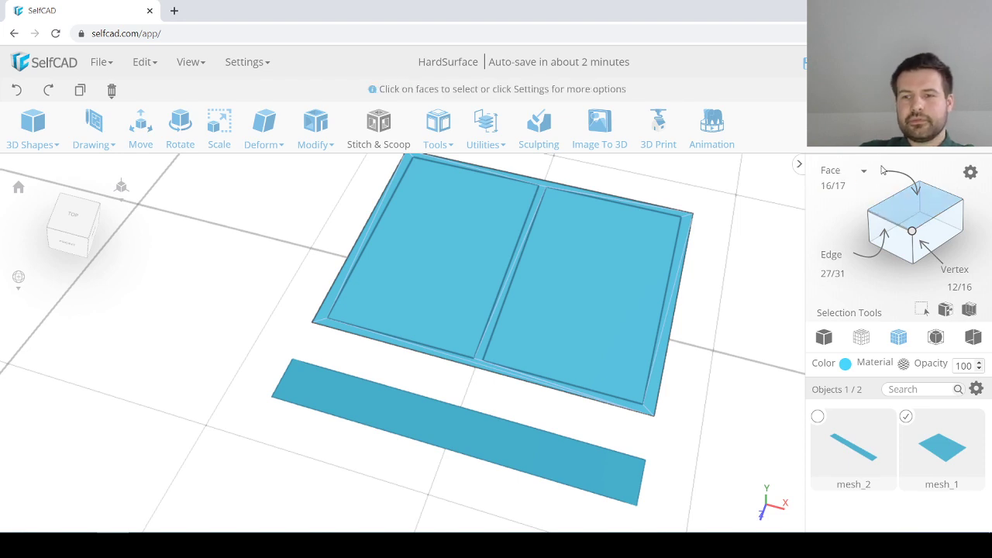
pyautogui.click(435, 271)
pyautogui.click(578, 271)
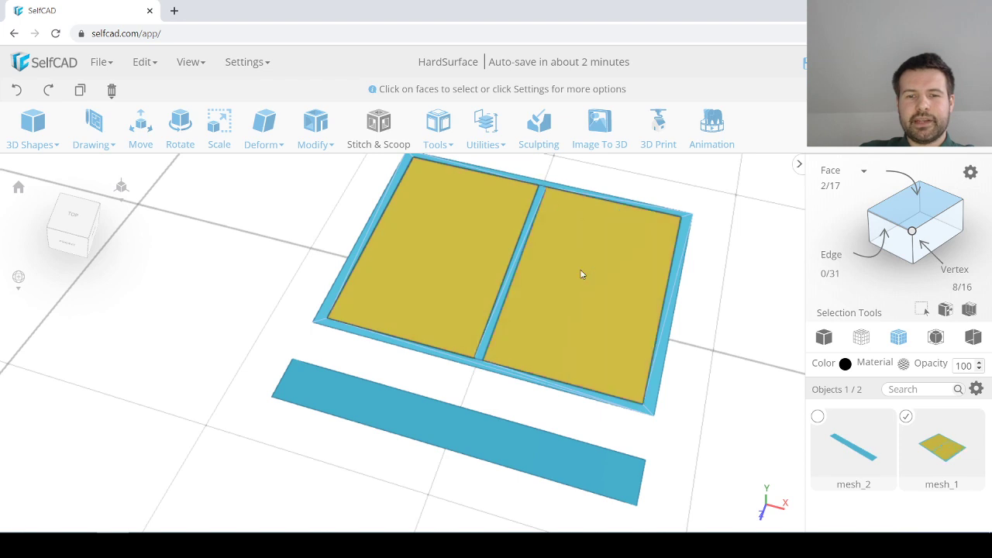
pyautogui.scroll(-1, 582, 263)
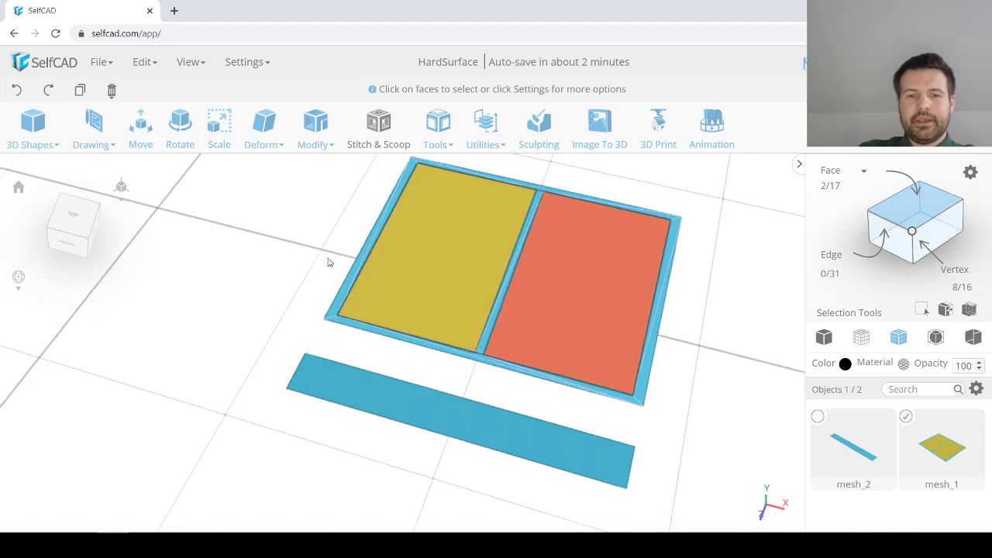
pyautogui.click(439, 132)
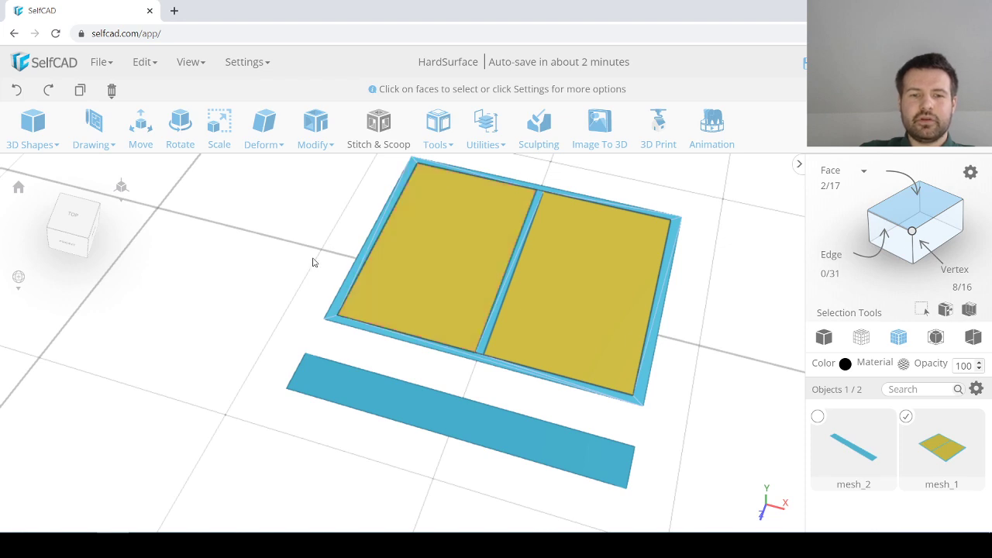
pyautogui.moveTo(287, 249); pyautogui.dragTo(303, 244, button='right')
pyautogui.scroll(-2, 302, 244)
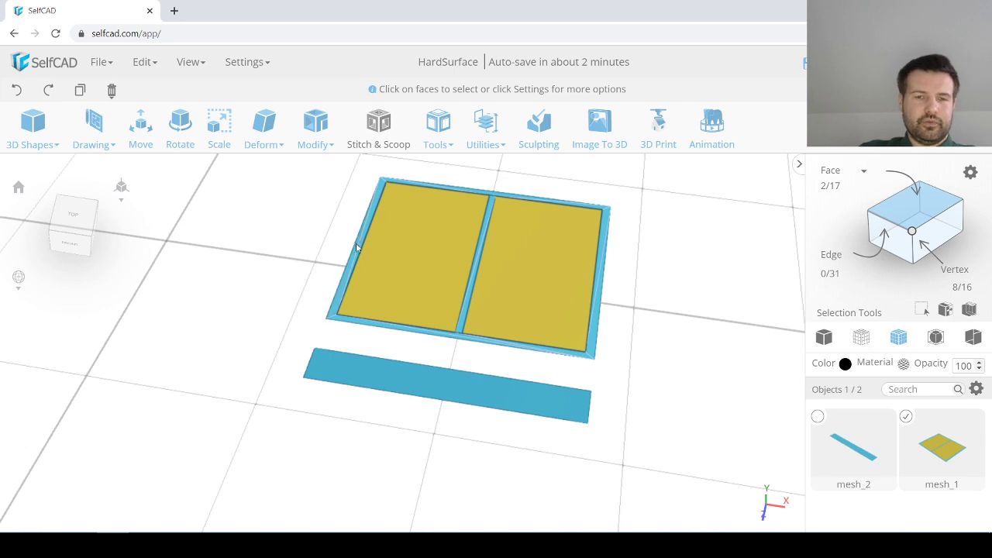
# Step: Split the two selected pane faces off mesh_1 into their own object, and select panes and frame individually to check the separation
pyautogui.click(493, 144)
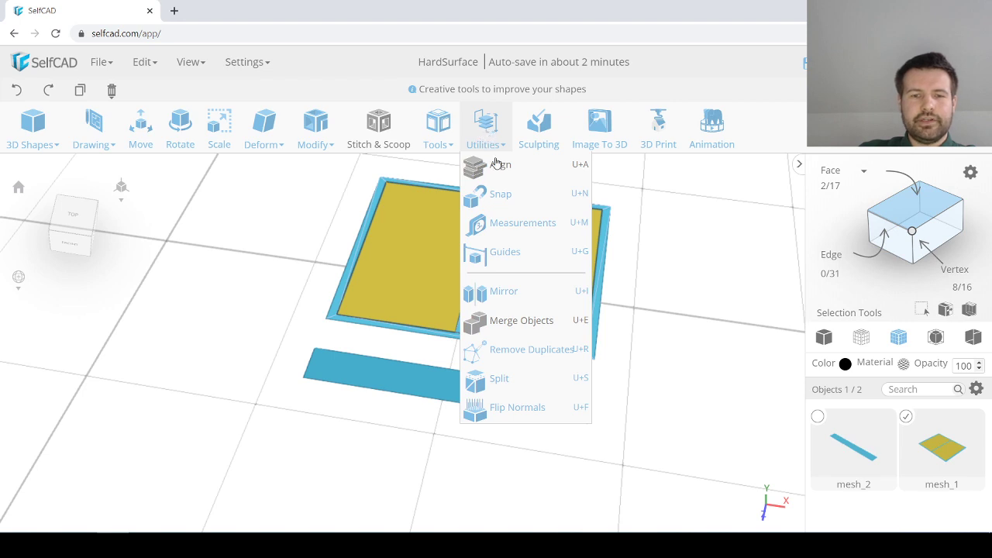
pyautogui.click(526, 386)
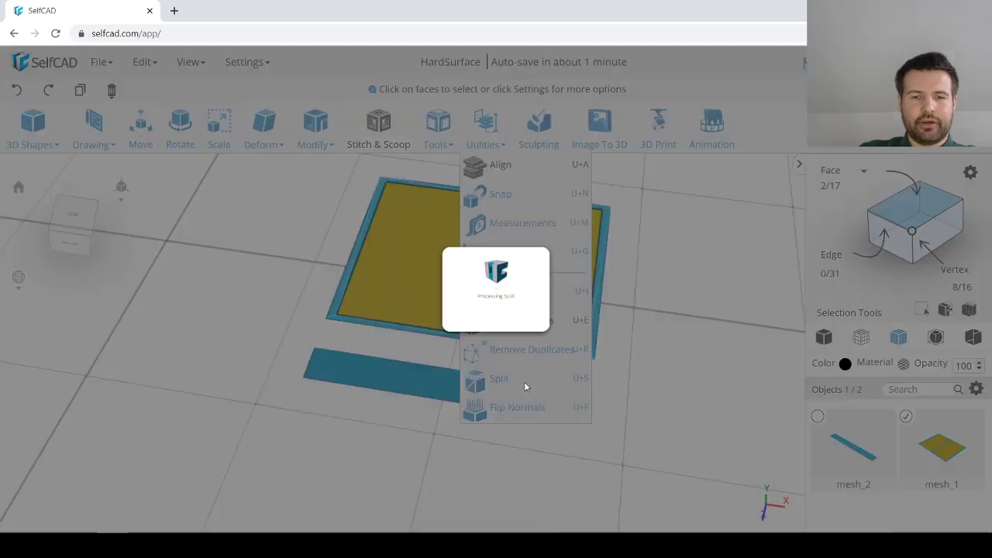
pyautogui.scroll(-1, 855, 445)
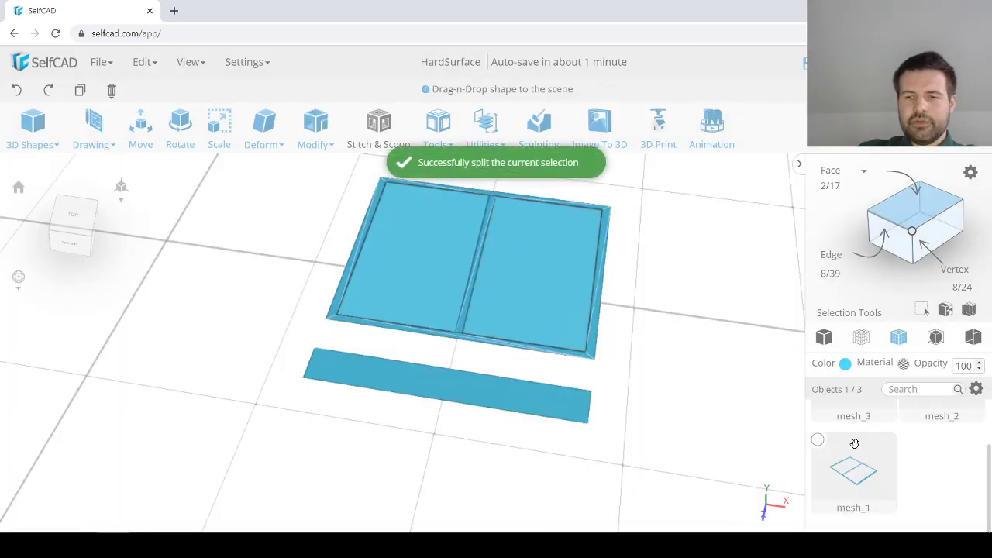
pyautogui.scroll(1, 867, 434)
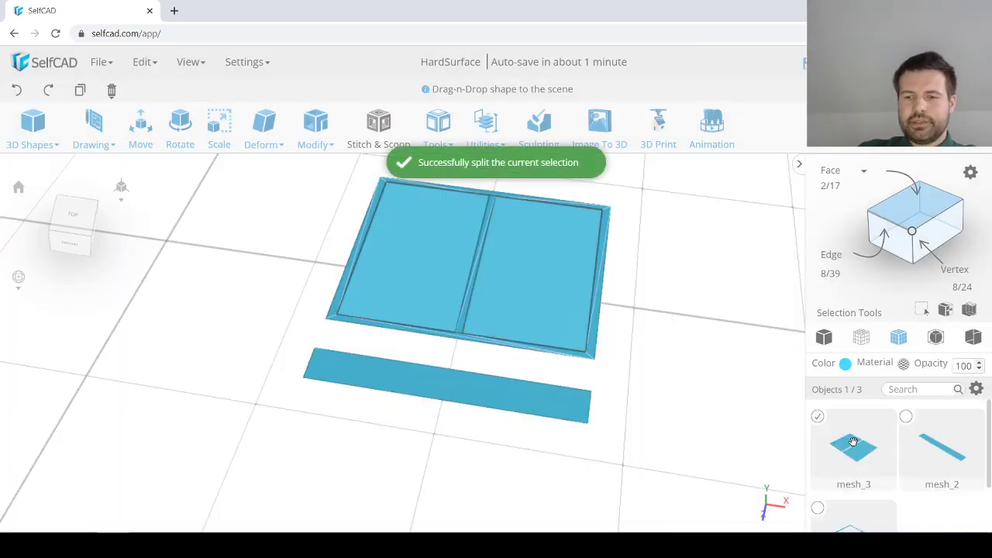
pyautogui.click(818, 420)
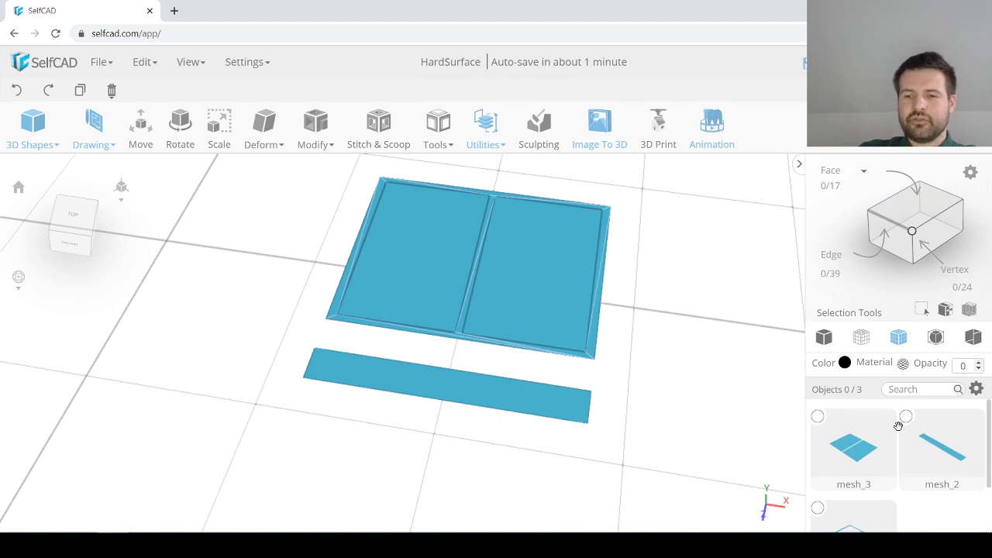
pyautogui.scroll(-1, 891, 430)
pyautogui.scroll(1, 862, 444)
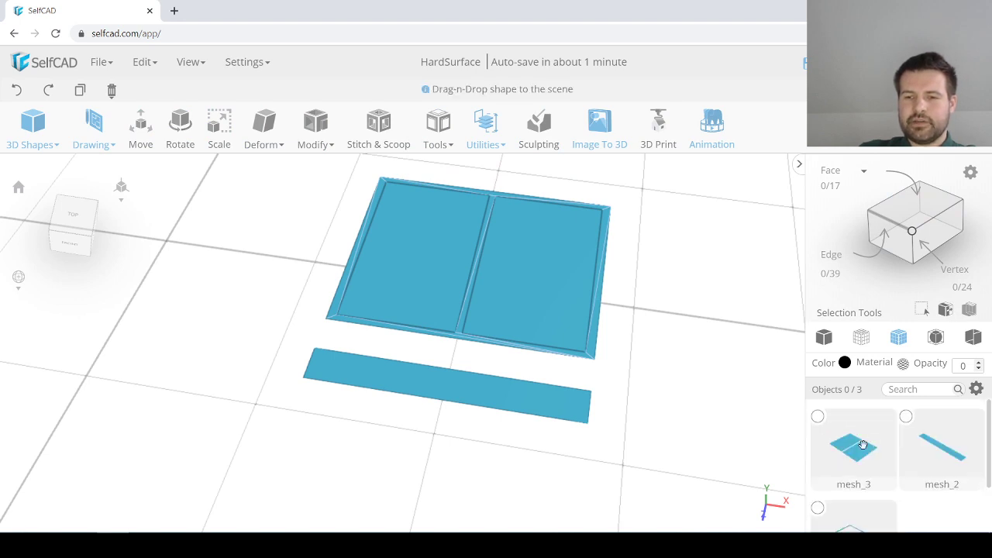
pyautogui.click(428, 282)
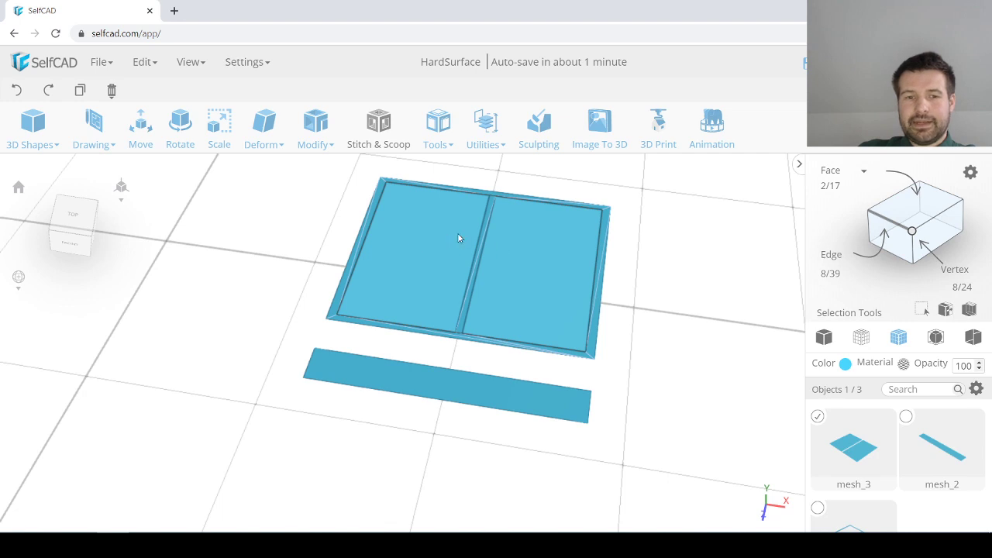
pyautogui.click(354, 245)
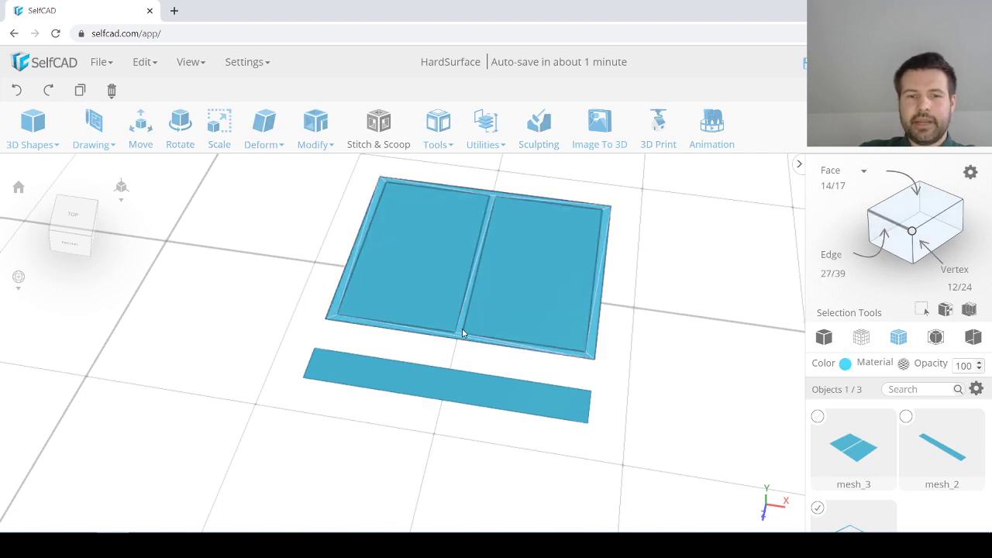
# Step: Select the narrow strip mesh_2 below the frame and scale its depth along Z to 4
pyautogui.click(409, 379)
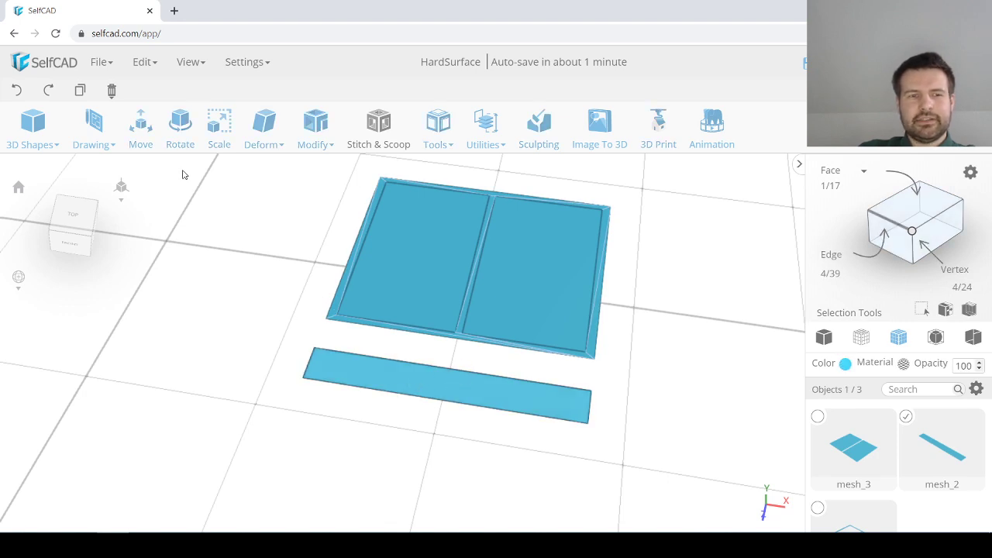
pyautogui.click(217, 128)
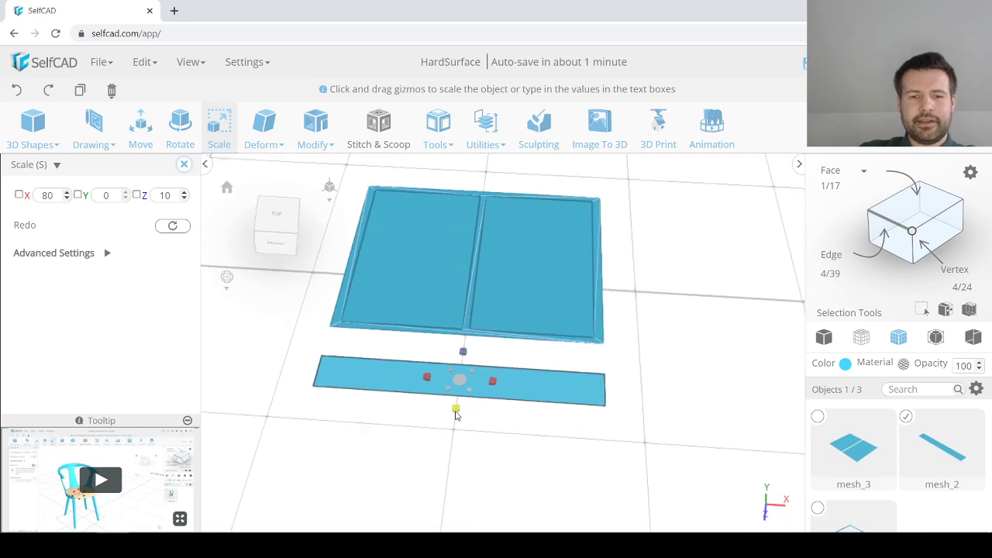
pyautogui.moveTo(456, 414); pyautogui.dragTo(461, 396)
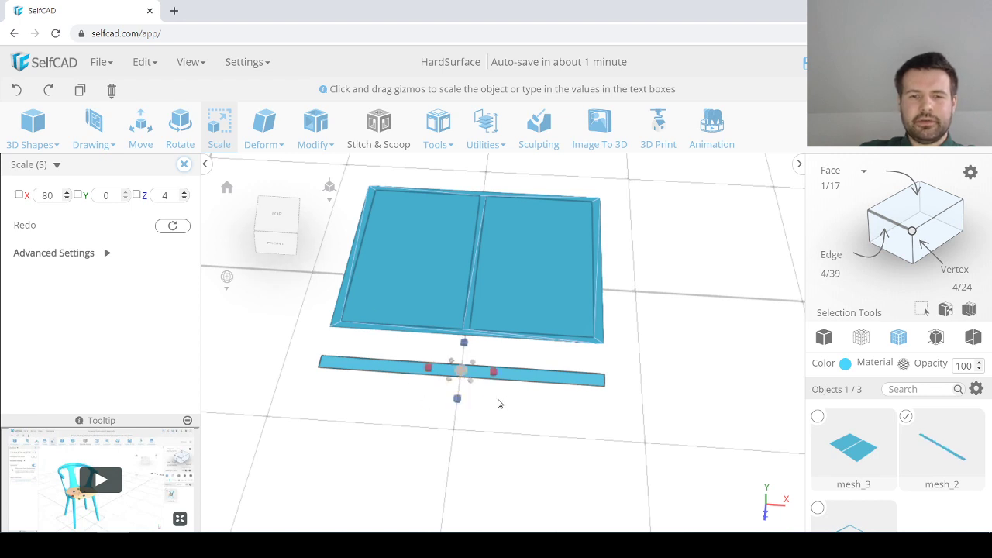
pyautogui.scroll(1, 496, 401)
pyautogui.moveTo(496, 401); pyautogui.dragTo(425, 372, button='middle')
pyautogui.scroll(1, 425, 372)
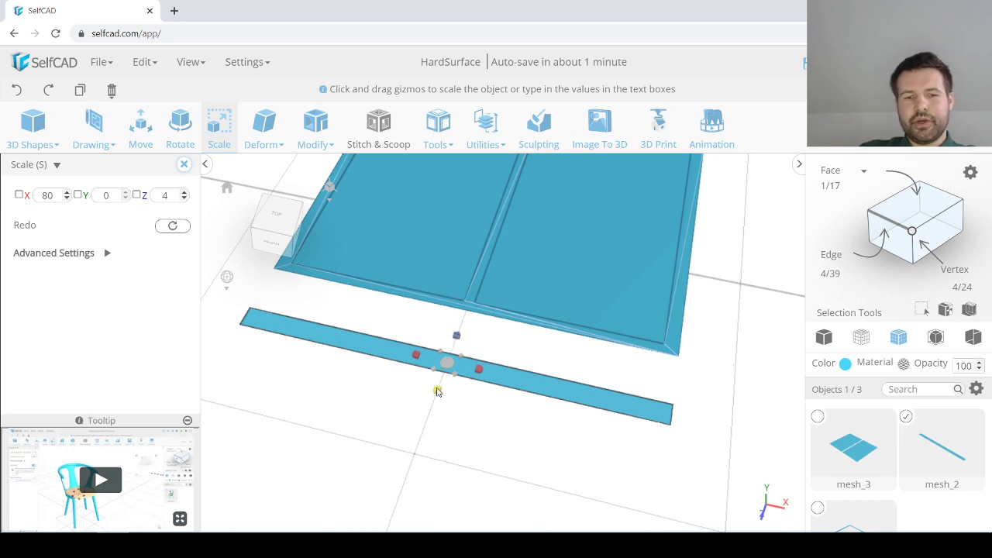
pyautogui.scroll(-2, 445, 370)
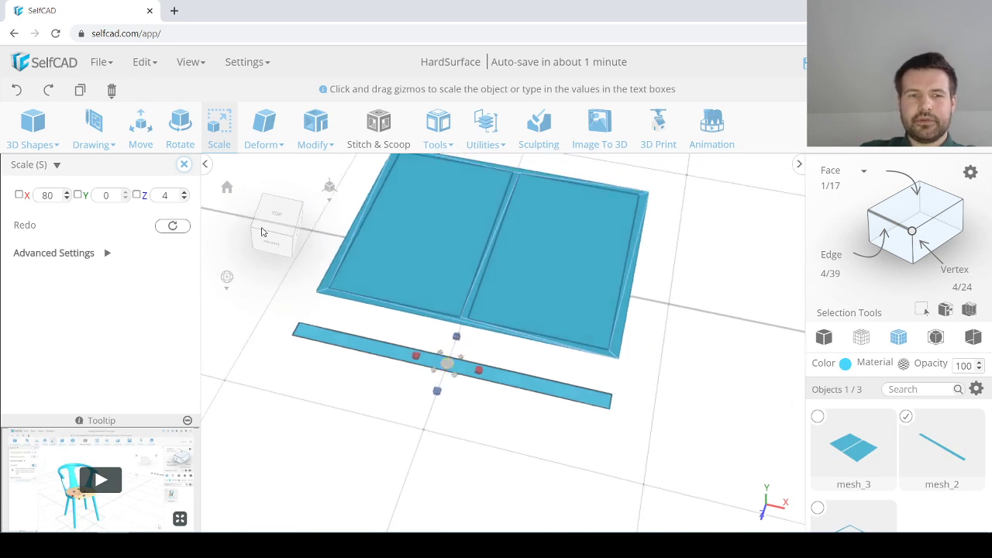
pyautogui.click(266, 137)
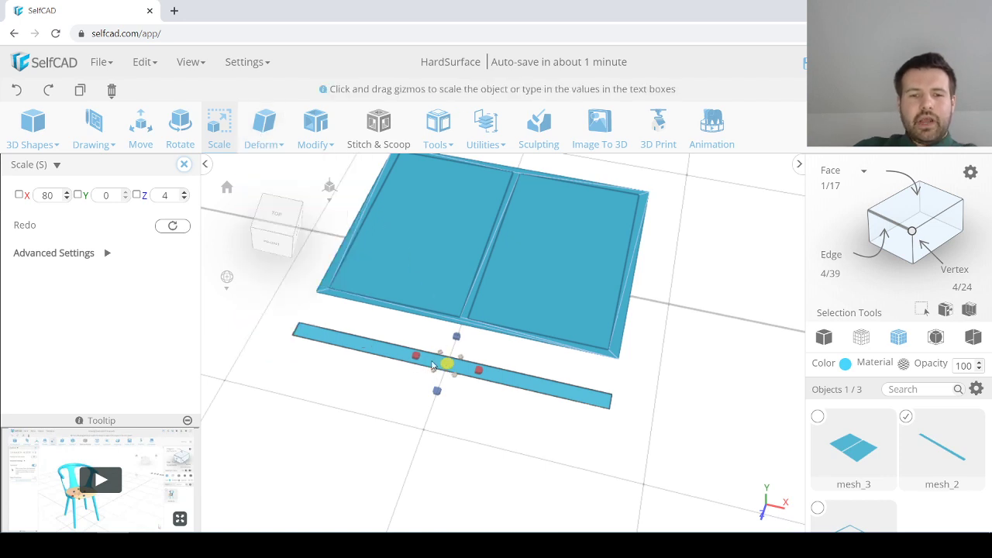
pyautogui.moveTo(399, 383); pyautogui.dragTo(411, 379, button='right')
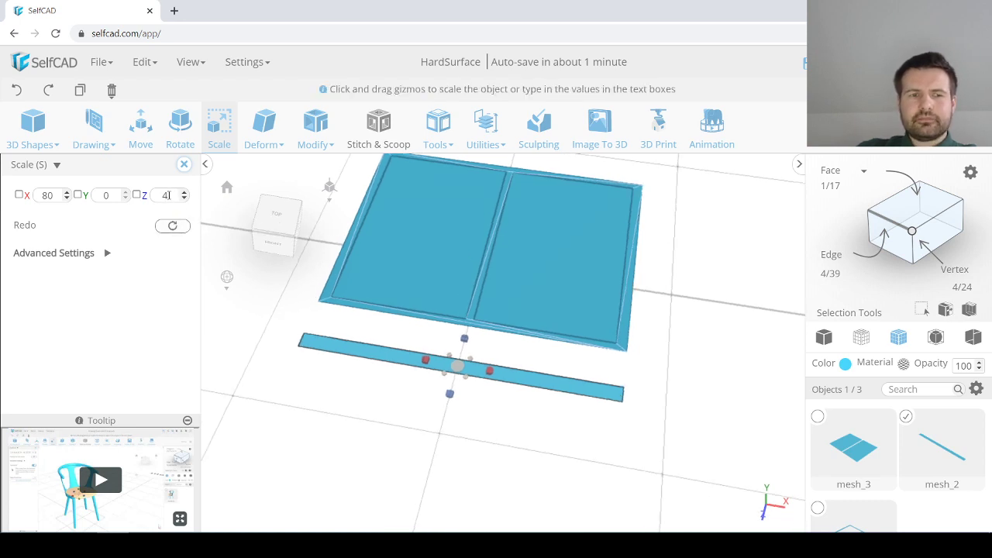
pyautogui.moveTo(398, 349); pyautogui.dragTo(437, 347, button='right')
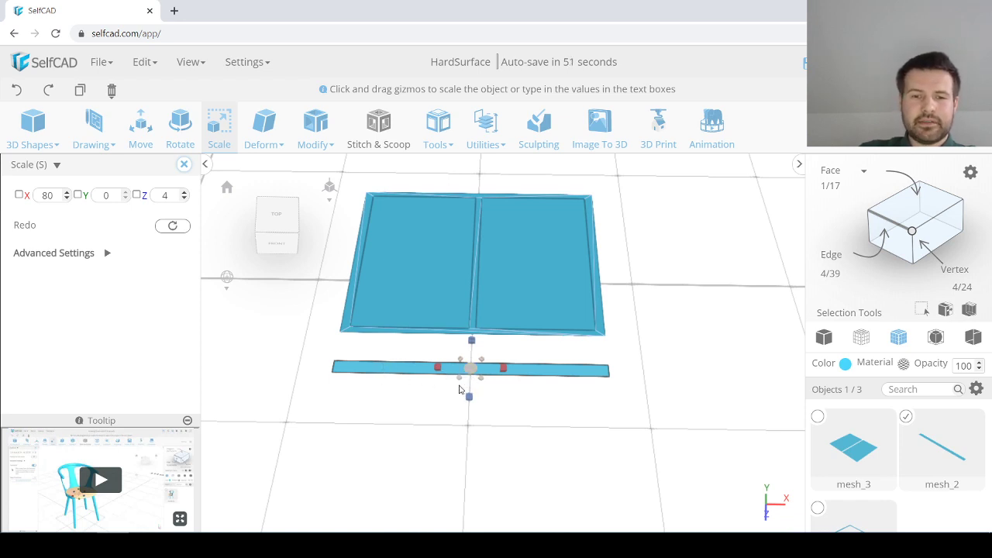
# Step: Select the panes and their frame together and stretch them slightly along Z towards the strip, then clear the selection
pyautogui.click(421, 350)
pyautogui.click(440, 331)
pyautogui.click(440, 318)
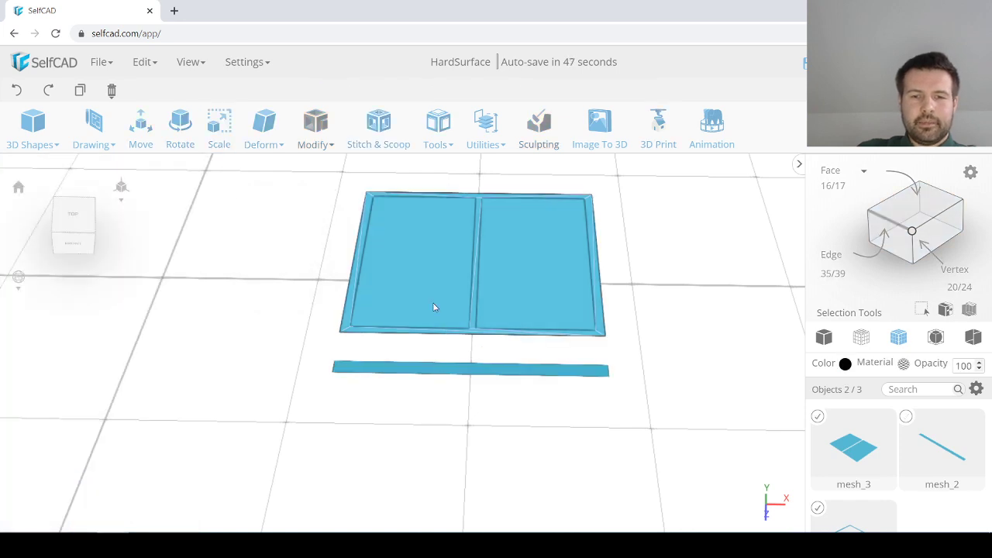
pyautogui.click(219, 144)
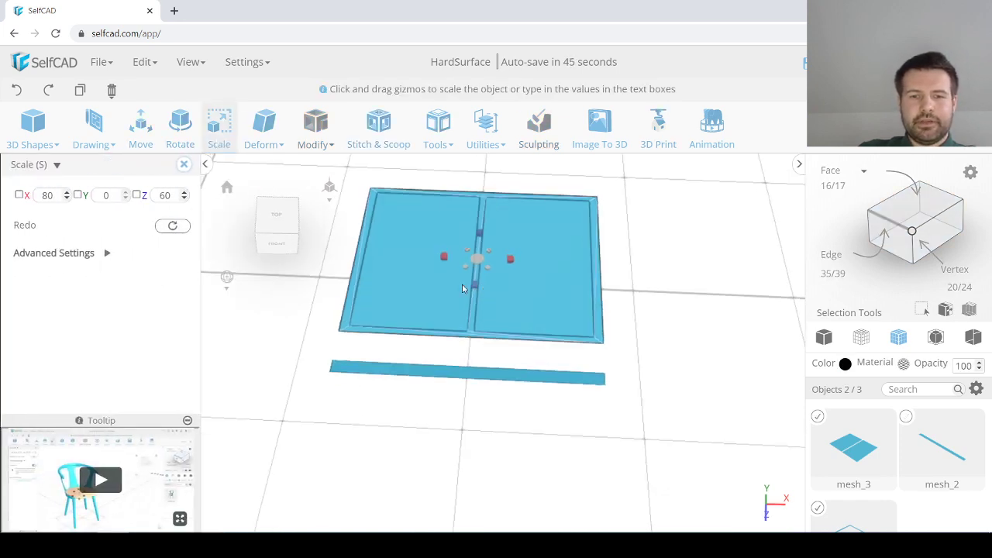
pyautogui.moveTo(472, 284); pyautogui.dragTo(473, 298)
pyautogui.click(462, 437)
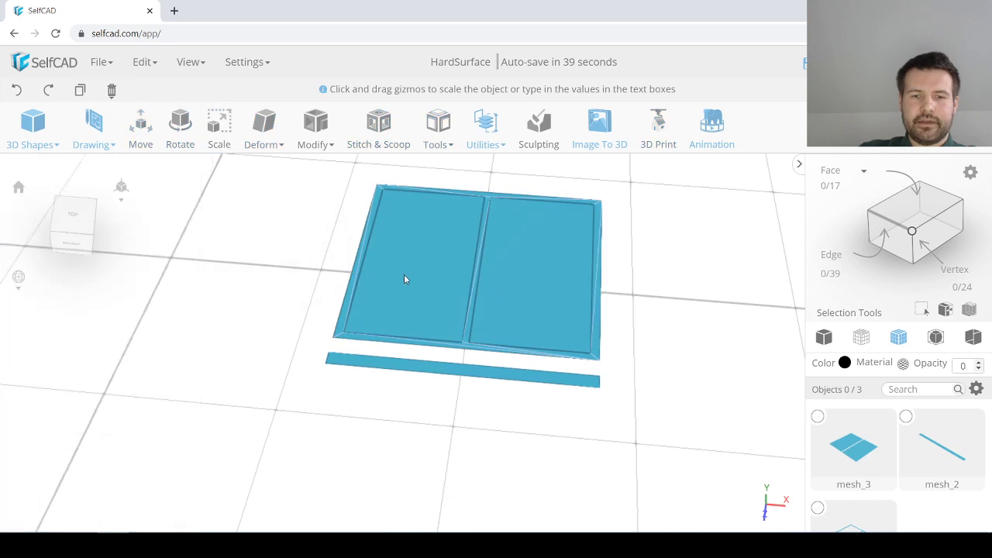
# Step: Select the split-off pane object mesh_3 and rename it glassSmall
pyautogui.click(405, 276)
pyautogui.click(511, 284)
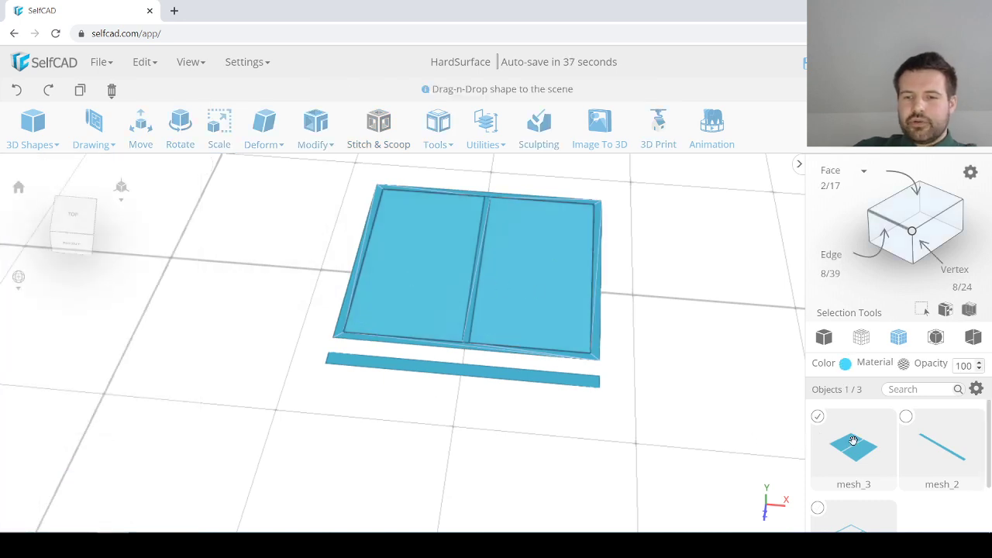
pyautogui.scroll(-1, 832, 454)
pyautogui.scroll(1, 839, 440)
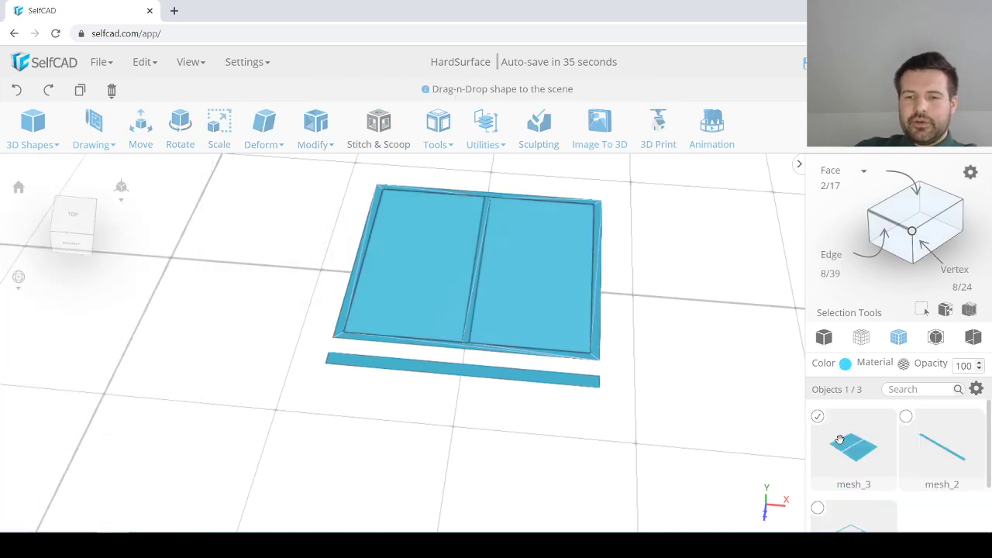
pyautogui.doubleClick(856, 484)
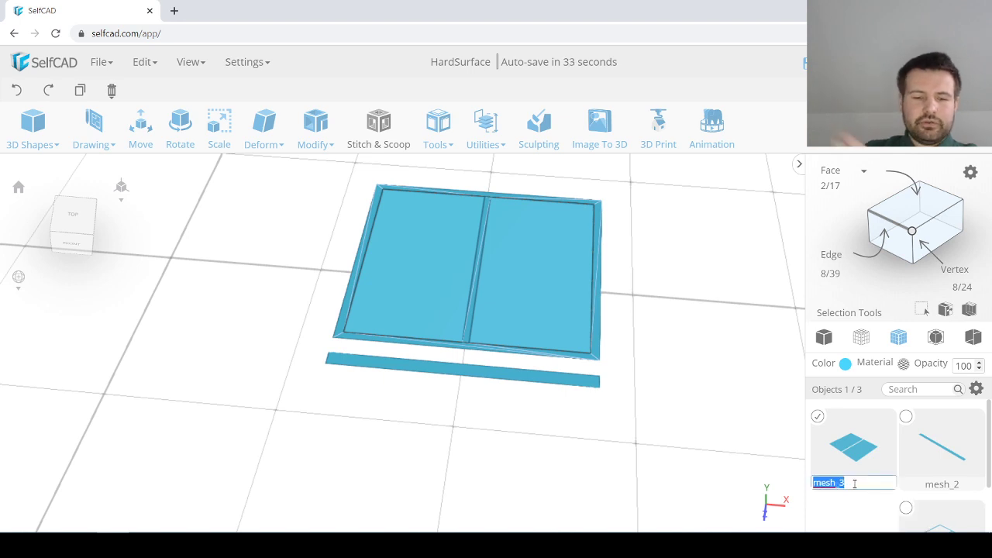
pyautogui.write('glassSm')
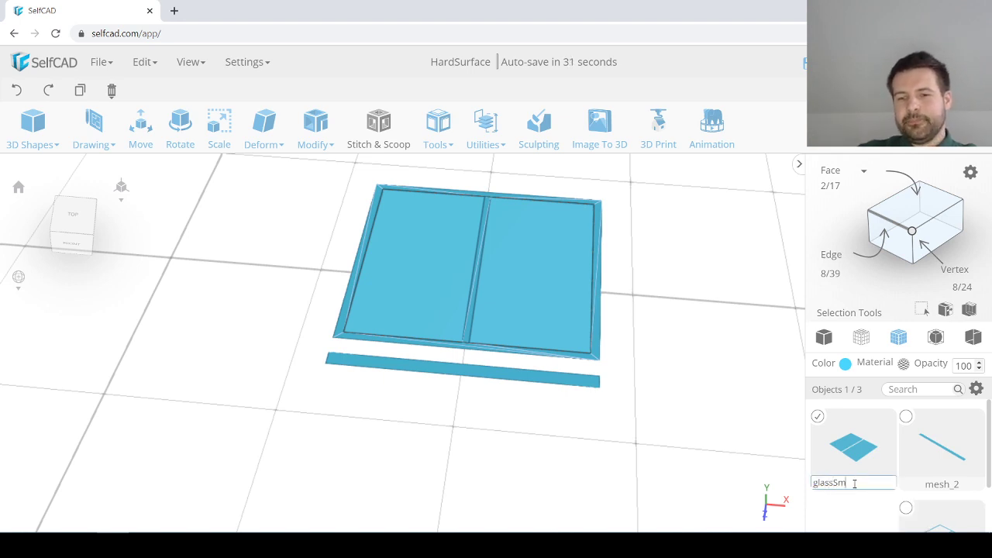
pyautogui.write('all')
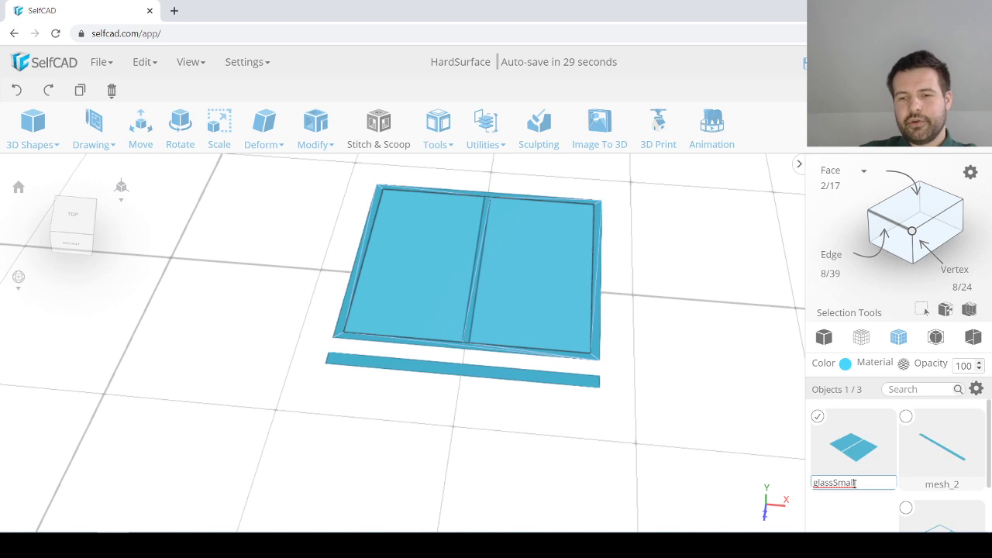
pyautogui.press('Return')
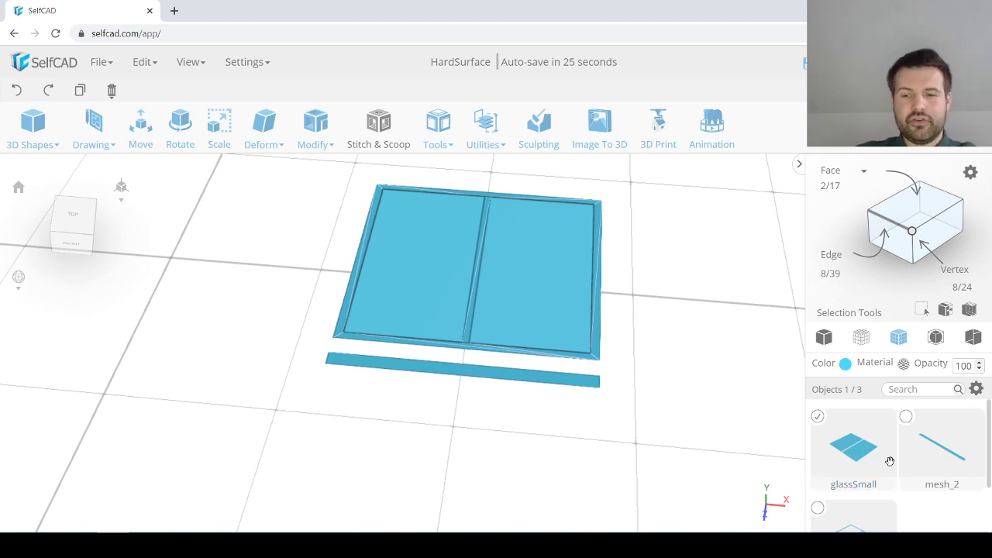
pyautogui.scroll(-1, 899, 465)
pyautogui.scroll(1, 926, 484)
pyautogui.scroll(-1, 936, 472)
pyautogui.scroll(1, 937, 468)
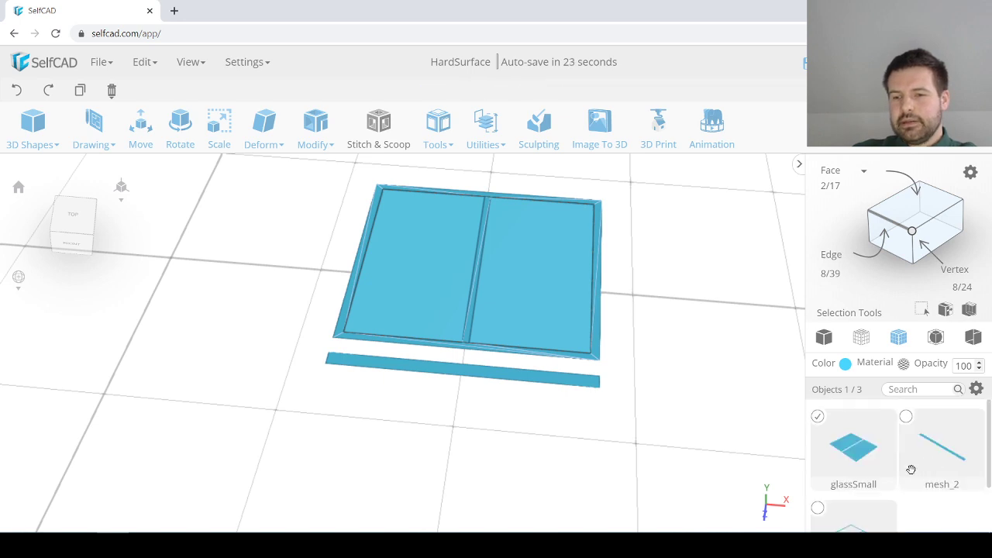
pyautogui.click(548, 291)
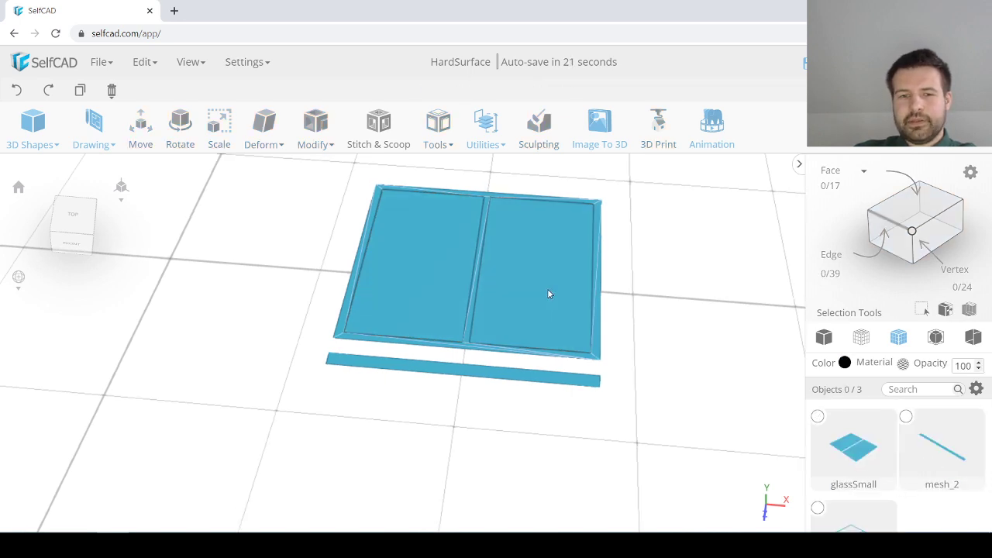
pyautogui.click(548, 290)
pyautogui.scroll(-1, 545, 284)
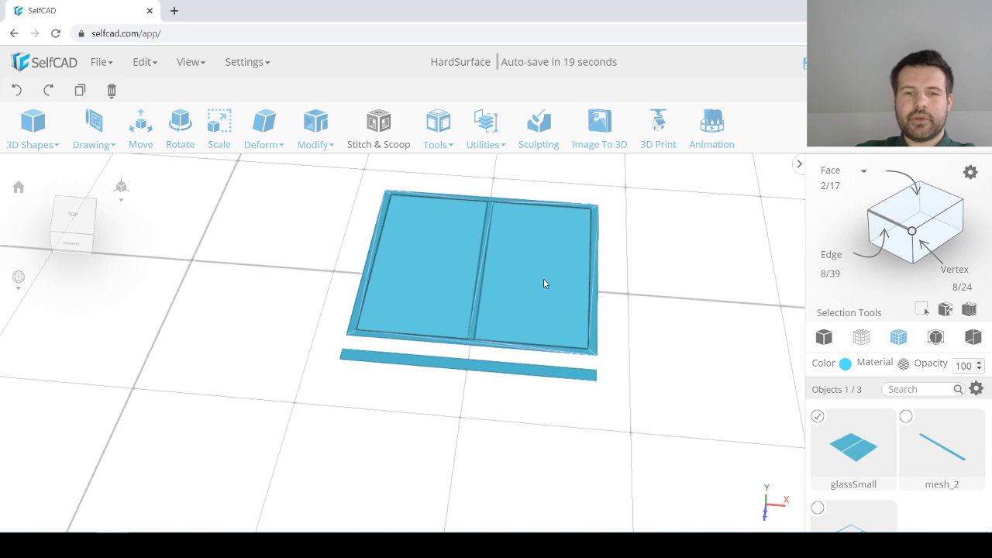
pyautogui.scroll(-1, 544, 281)
pyautogui.moveTo(545, 284); pyautogui.dragTo(538, 290, button='right')
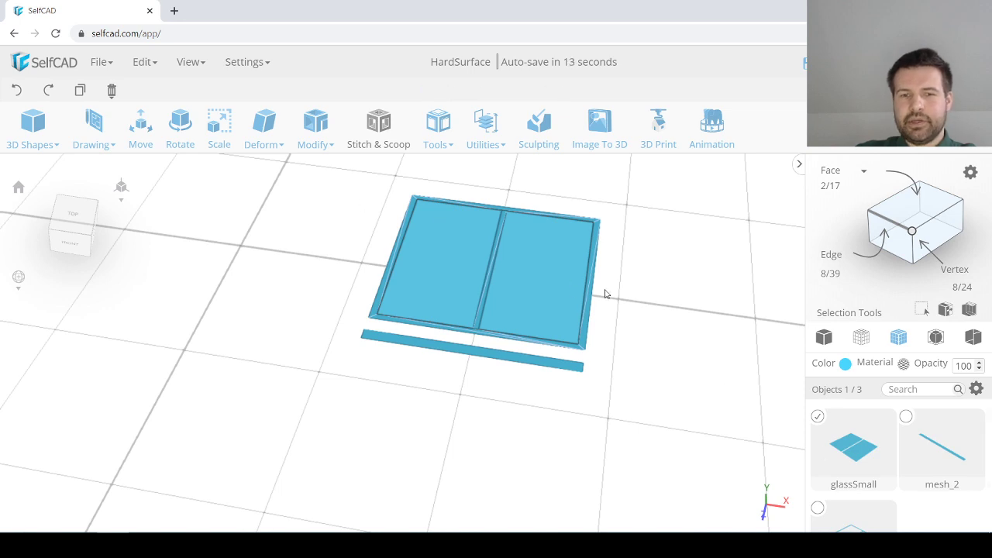
pyautogui.scroll(-1, 547, 279)
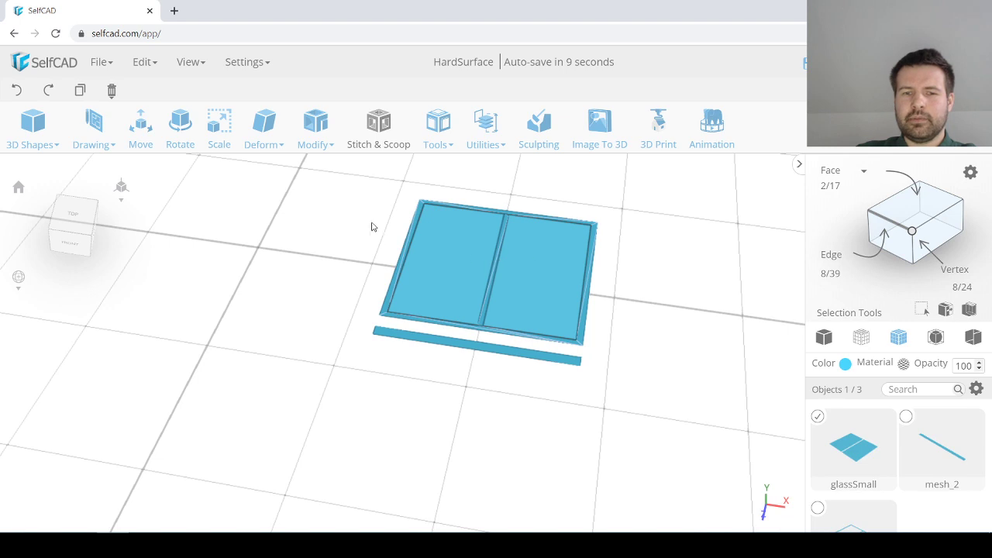
pyautogui.scroll(-1, 318, 279)
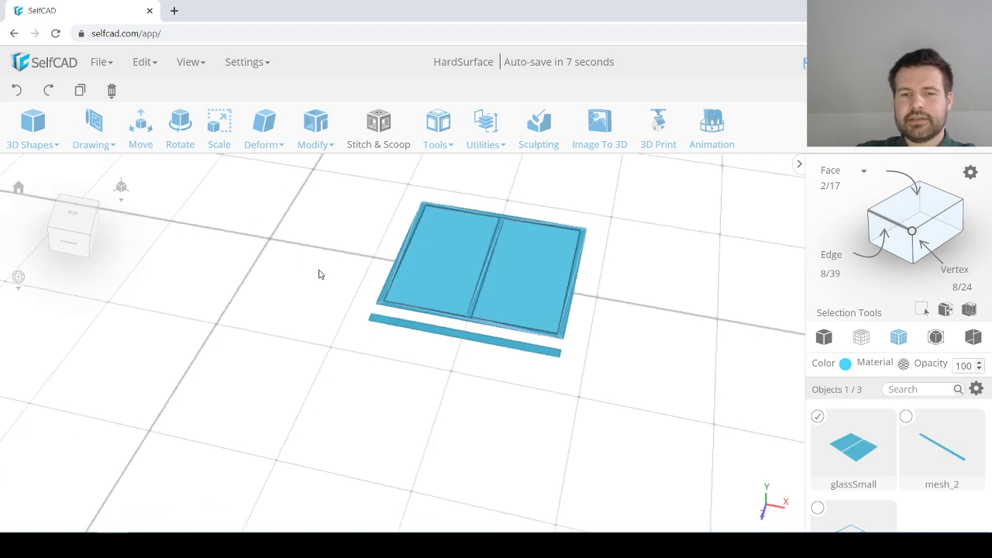
# Step: Clear the selection and rename the strip object mesh_2 as ledge
pyautogui.click(334, 277)
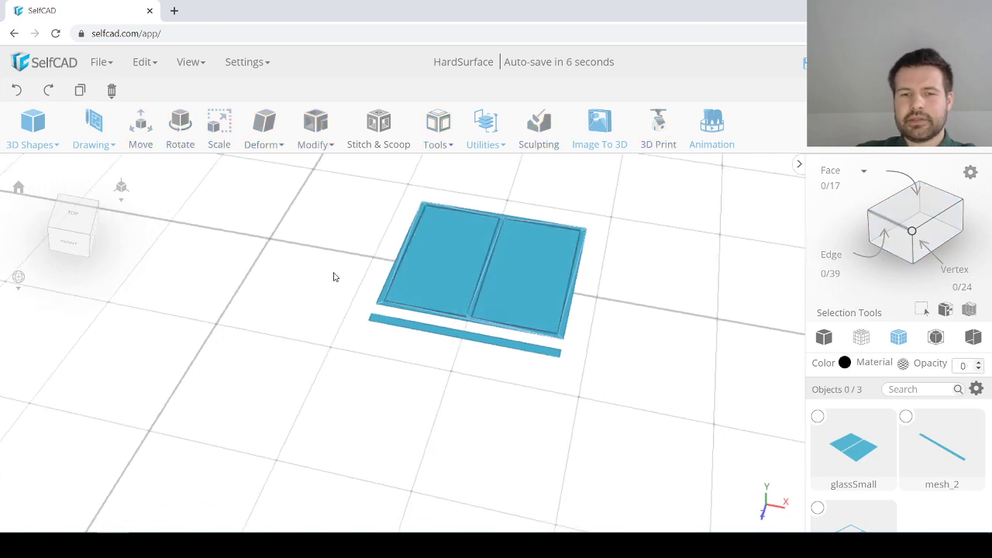
pyautogui.doubleClick(936, 484)
pyautogui.press('BackSpace')
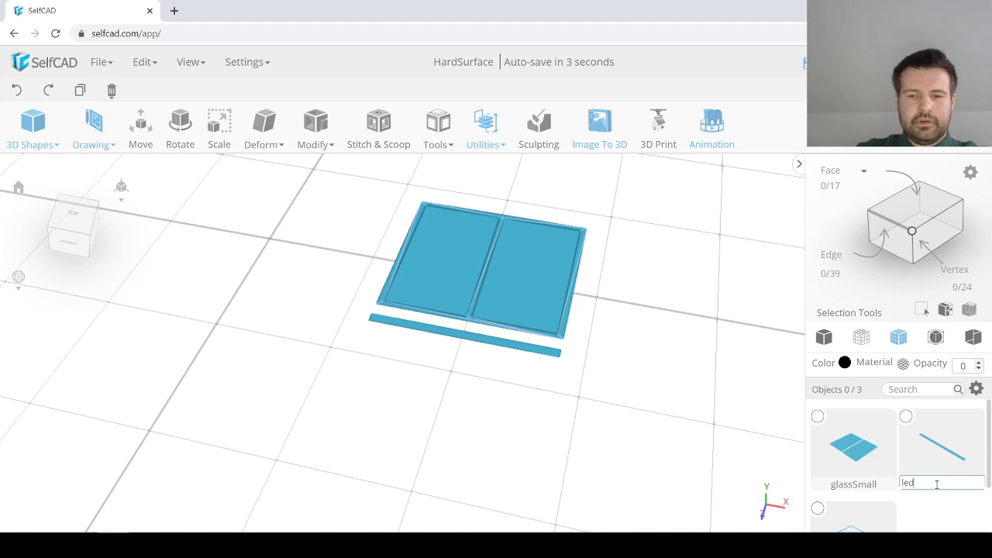
pyautogui.write('ledge')
pyautogui.press('Return')
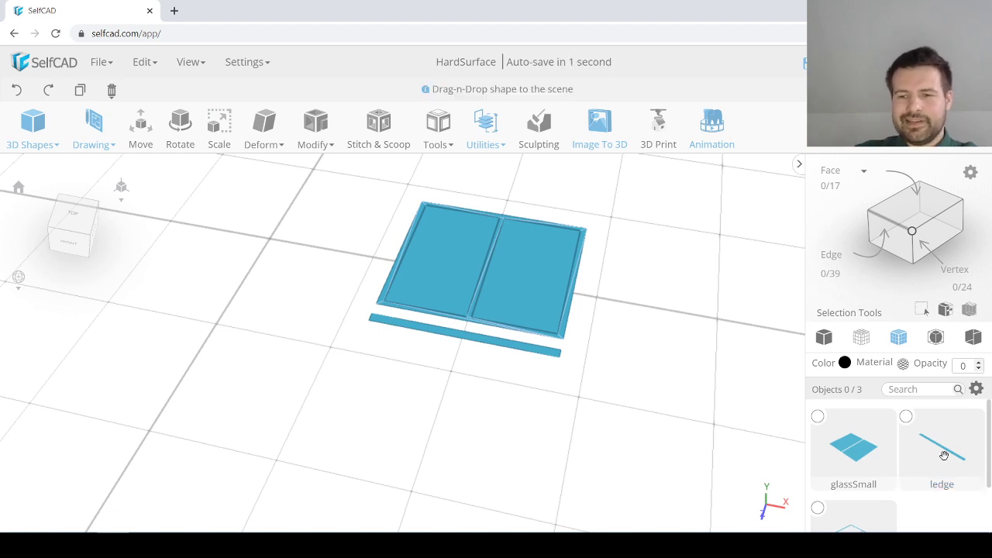
pyautogui.scroll(-1, 952, 486)
pyautogui.scroll(1, 937, 460)
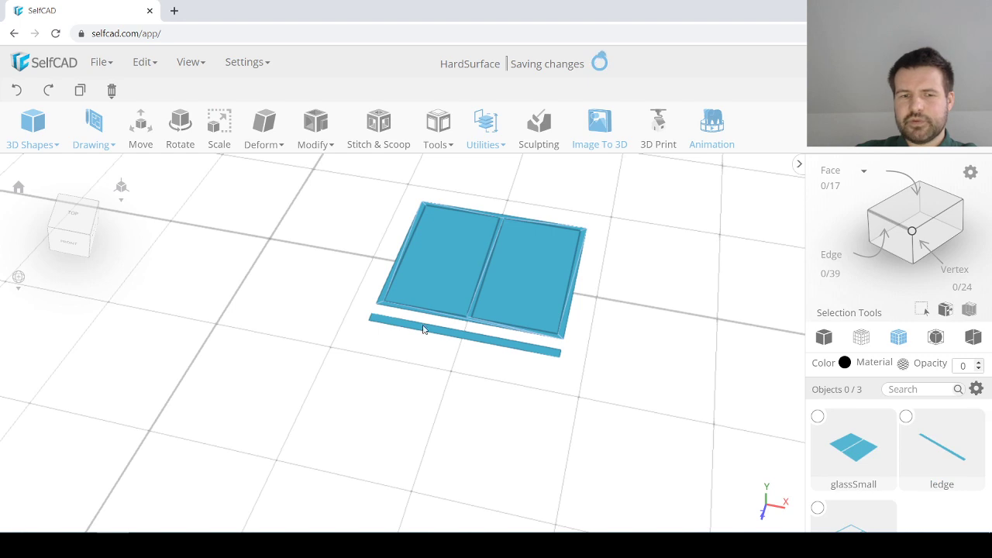
# Step: Rename the frame object mesh_1 as frameSmall
pyautogui.scroll(-1, 882, 447)
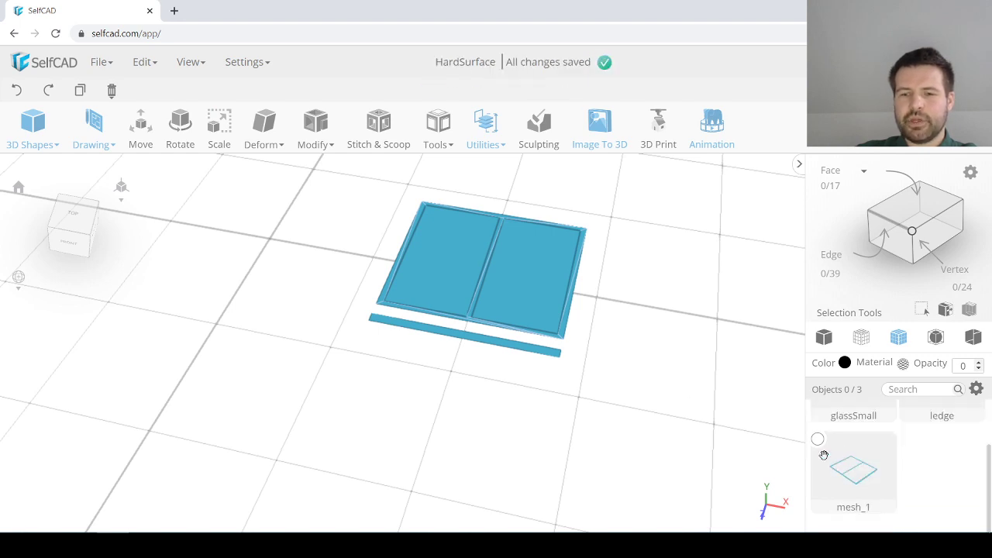
pyautogui.doubleClick(850, 507)
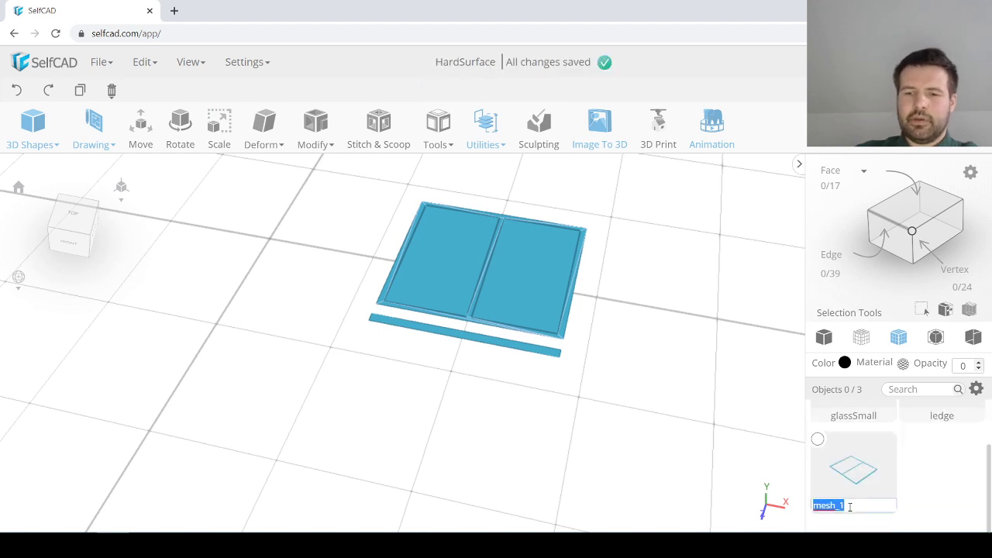
pyautogui.write('frameSmall')
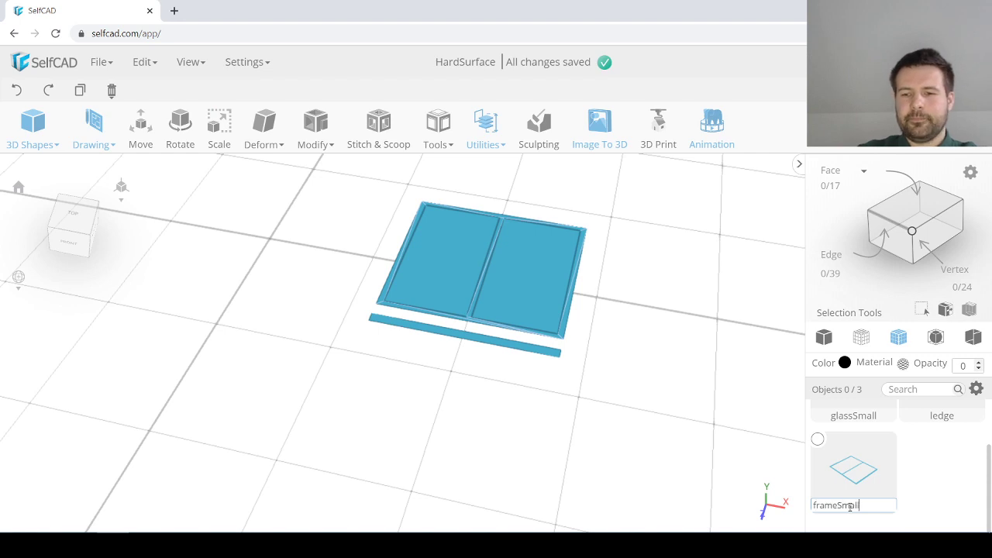
pyautogui.press('Return')
# Step: Try to rotate the panes, frame and ledge together about the X axis into an upright position
pyautogui.moveTo(487, 388)
pyautogui.mouseDown(button='right')
pyautogui.moveTo(497, 387)
pyautogui.moveTo(491, 368)
pyautogui.mouseUp(button='right')
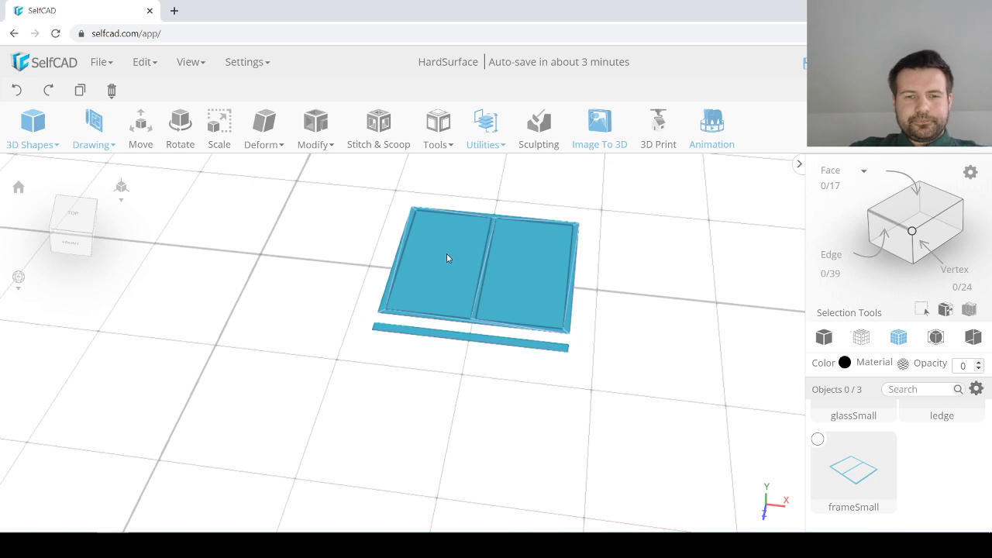
pyautogui.click(447, 259)
pyautogui.scroll(2, 451, 265)
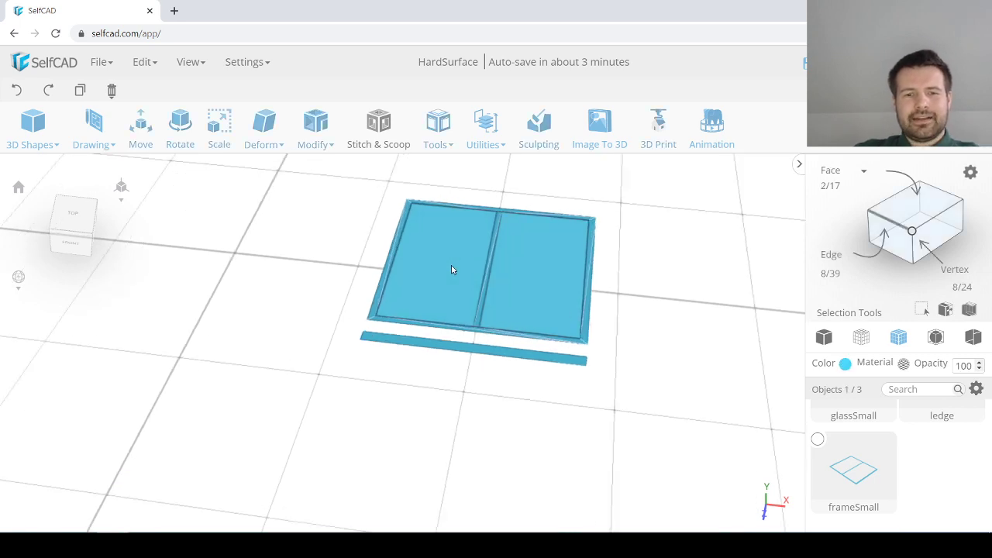
pyautogui.scroll(3, 451, 265)
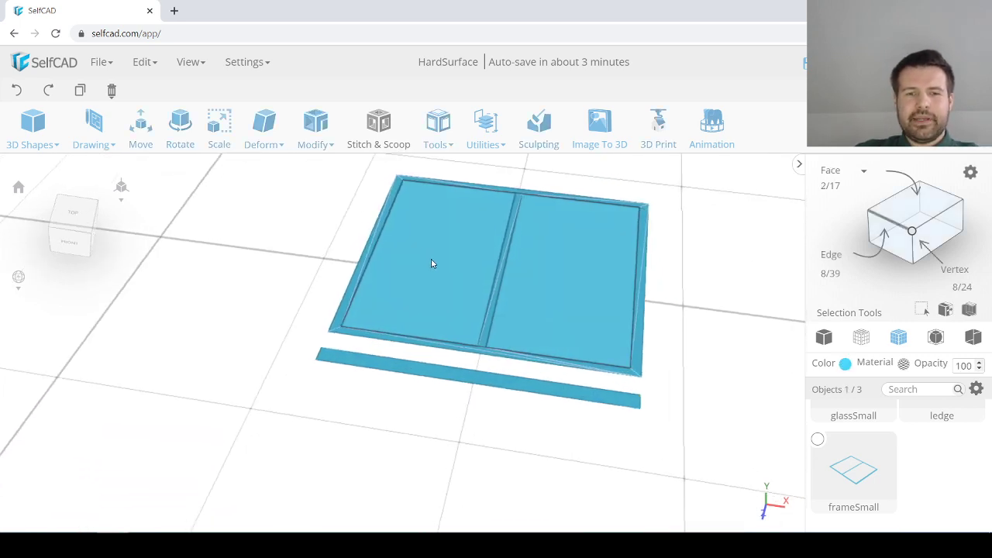
pyautogui.scroll(-1, 433, 264)
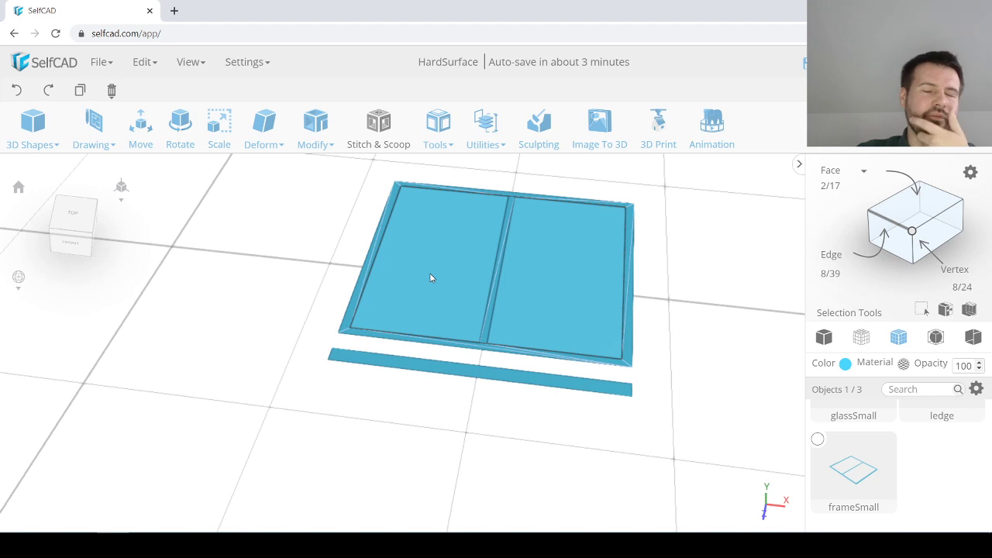
pyautogui.moveTo(430, 273); pyautogui.dragTo(452, 277, button='right')
pyautogui.scroll(-2, 462, 280)
pyautogui.scroll(-2, 452, 277)
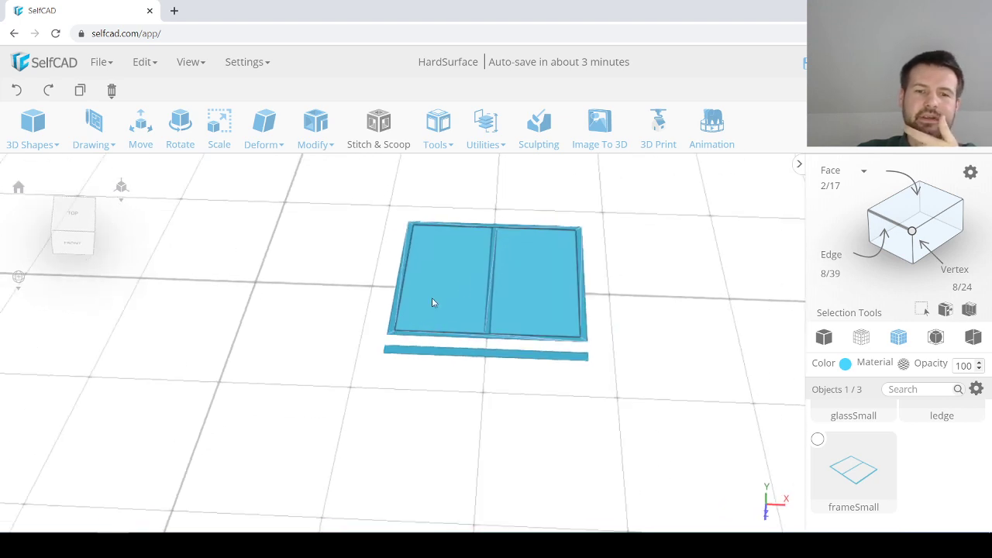
pyautogui.click(393, 309)
pyautogui.click(441, 354)
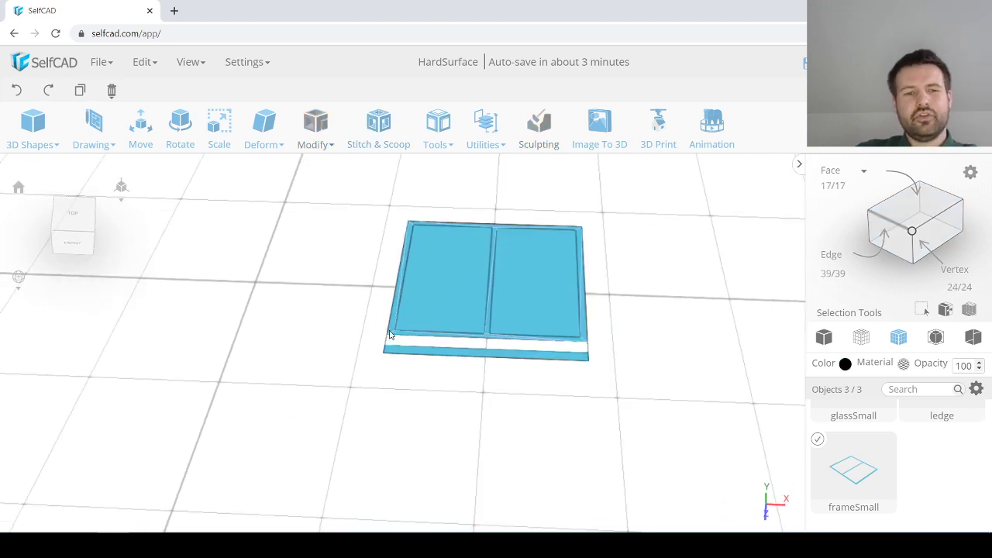
pyautogui.moveTo(390, 337); pyautogui.dragTo(293, 261, button='right')
pyautogui.click(180, 124)
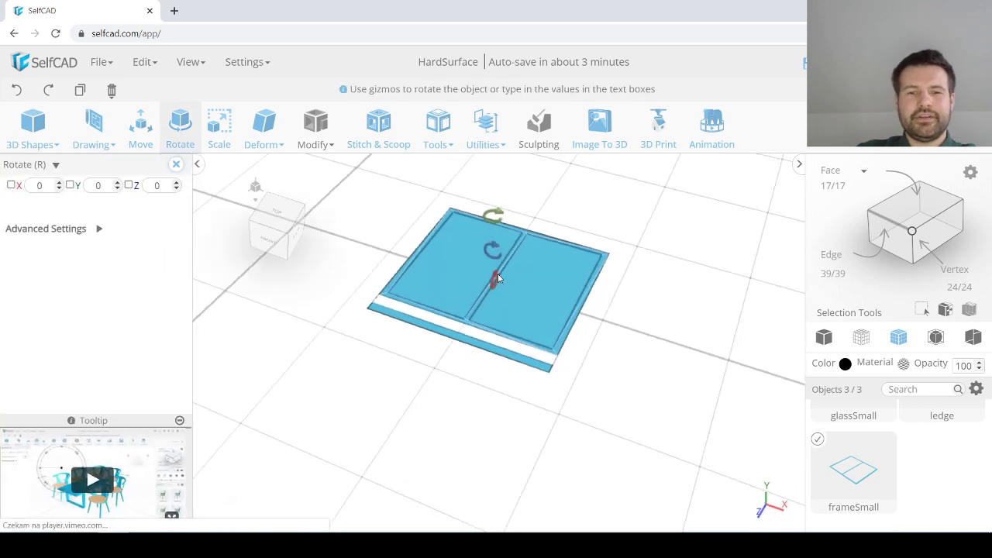
pyautogui.moveTo(494, 275); pyautogui.dragTo(502, 314)
pyautogui.scroll(-6, 392, 321)
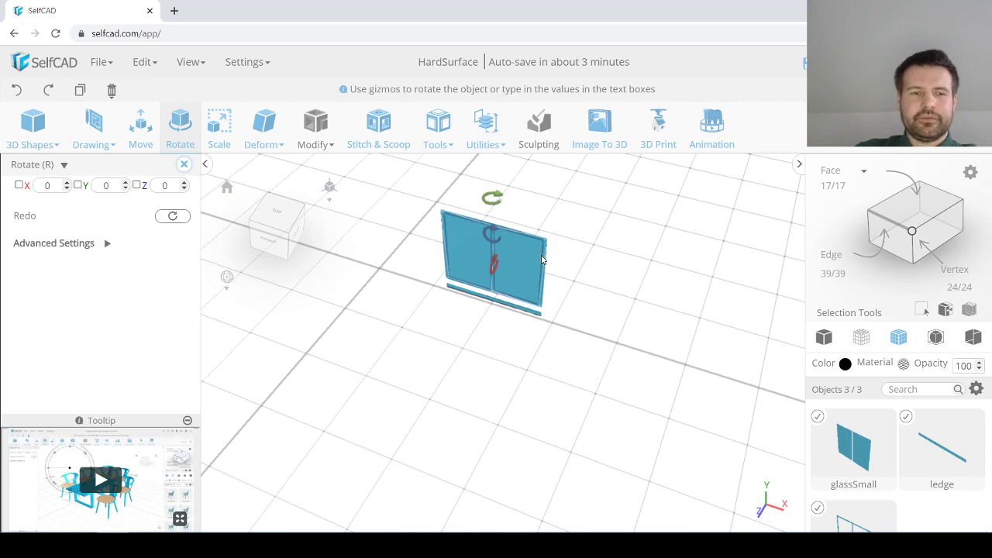
# Step: Undo the rotation of the three parts and clear the selection
pyautogui.hotkey('ctrl', 'z')
pyautogui.click(421, 281)
pyautogui.moveTo(421, 282); pyautogui.dragTo(479, 293)
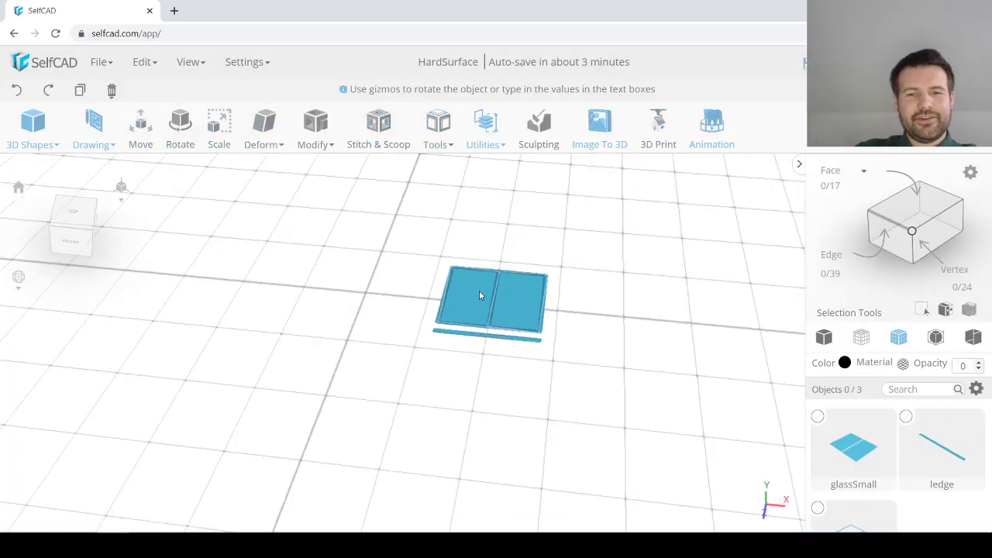
# Step: Select the glassSmall panes and check their Y dimension with the Scale tool
pyautogui.click(520, 303)
pyautogui.click(518, 302)
pyautogui.click(470, 288)
pyautogui.scroll(5, 470, 287)
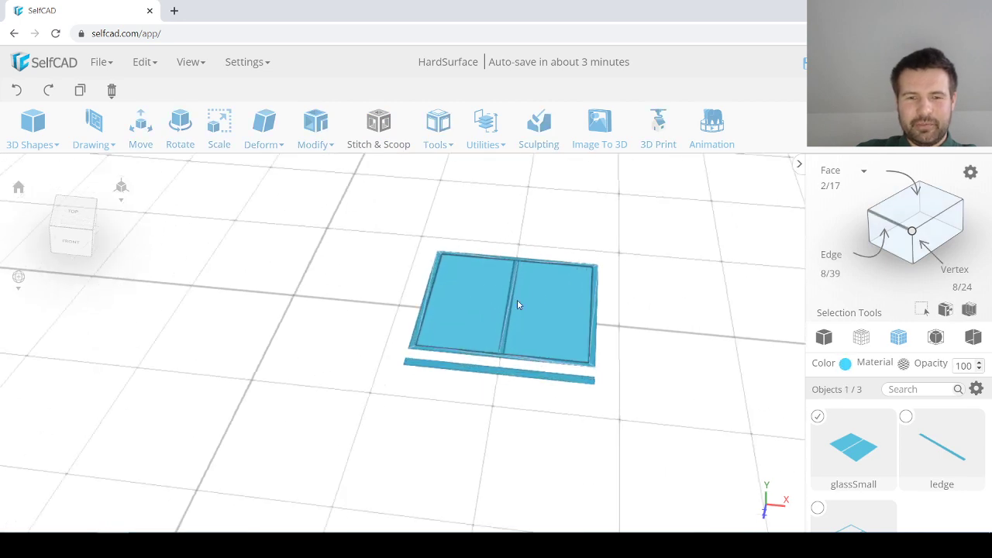
pyautogui.scroll(-2, 380, 290)
pyautogui.moveTo(378, 289); pyautogui.dragTo(364, 287)
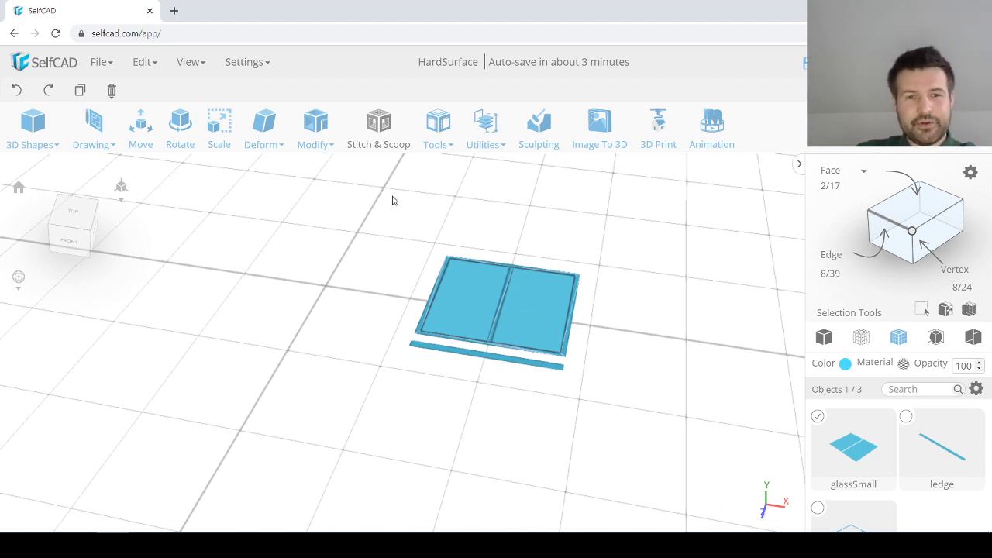
pyautogui.moveTo(334, 244); pyautogui.dragTo(324, 241)
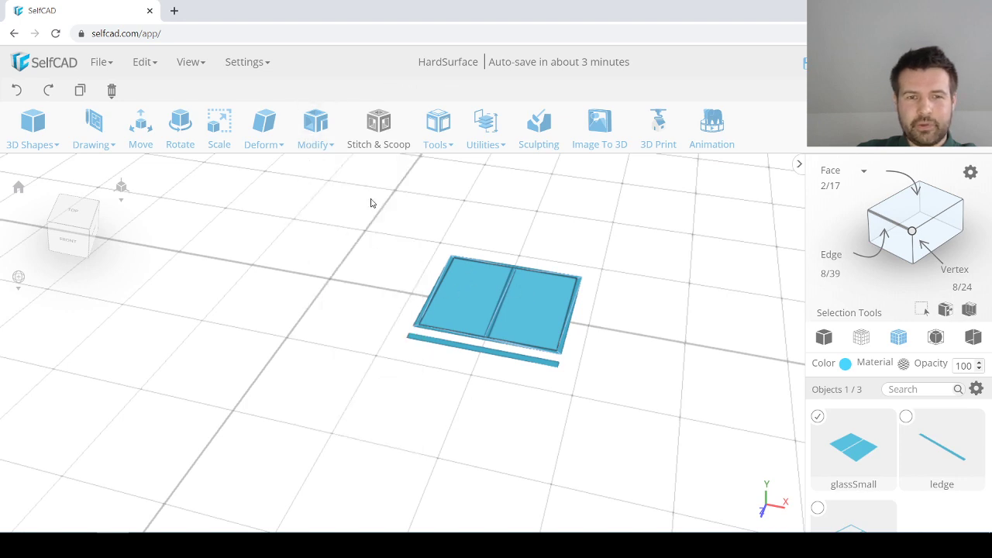
pyautogui.moveTo(327, 140)
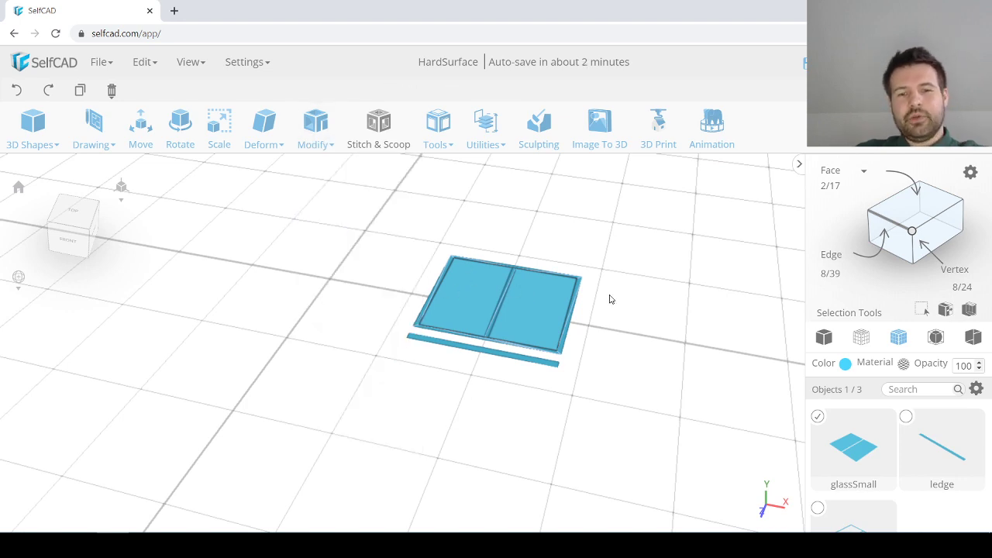
pyautogui.scroll(5, 542, 310)
pyautogui.scroll(-5, 527, 313)
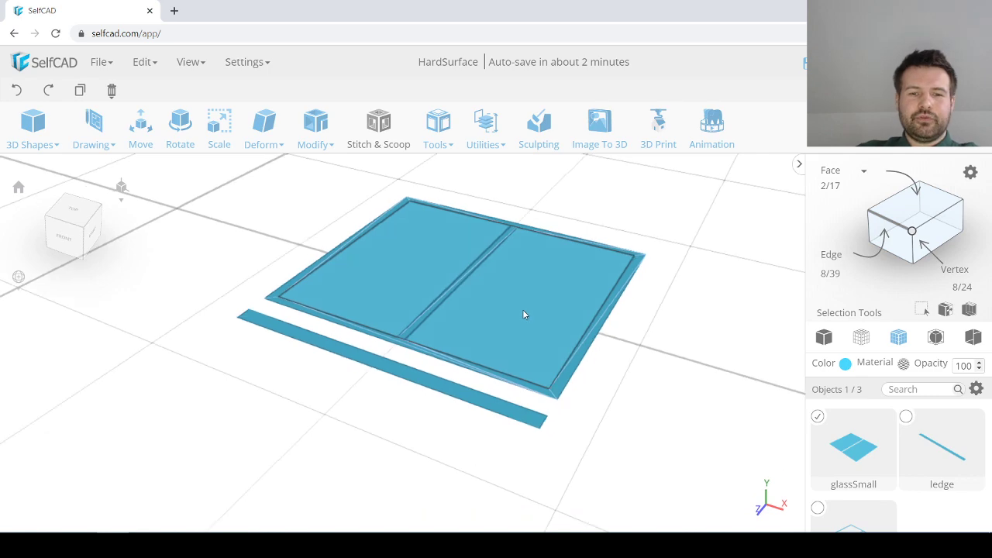
pyautogui.moveTo(594, 329)
pyautogui.mouseDown()
pyautogui.moveTo(556, 307)
pyautogui.moveTo(605, 332)
pyautogui.mouseUp()
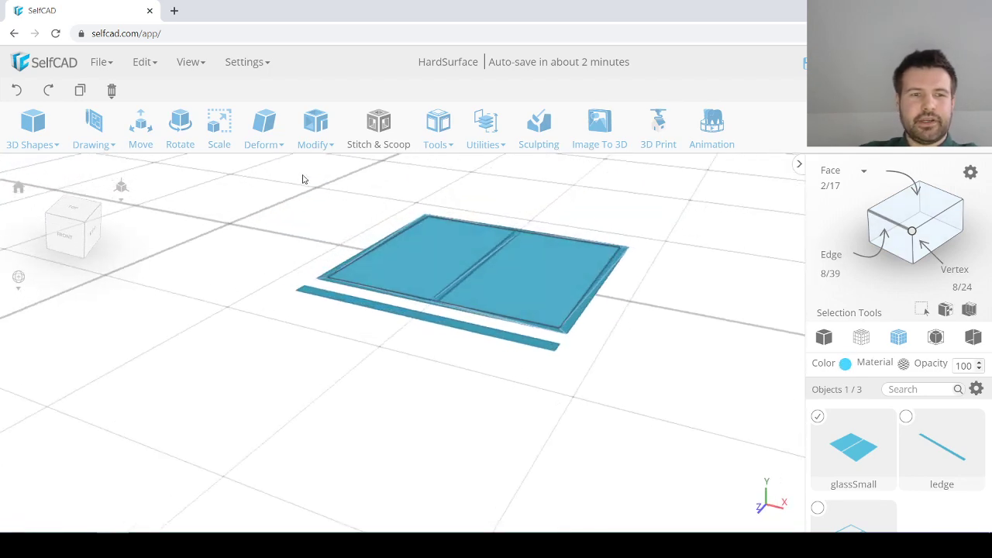
pyautogui.click(220, 132)
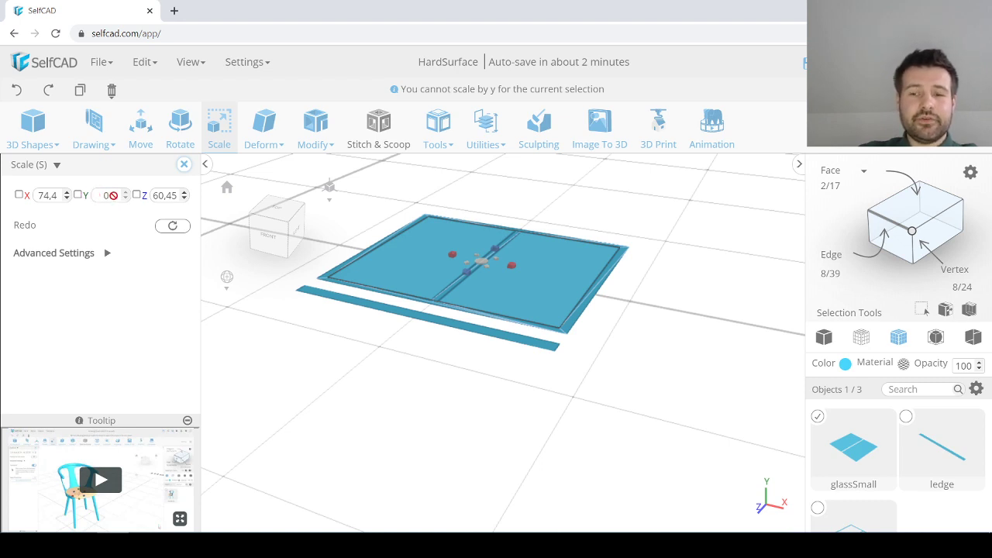
pyautogui.moveTo(418, 298); pyautogui.dragTo(427, 239)
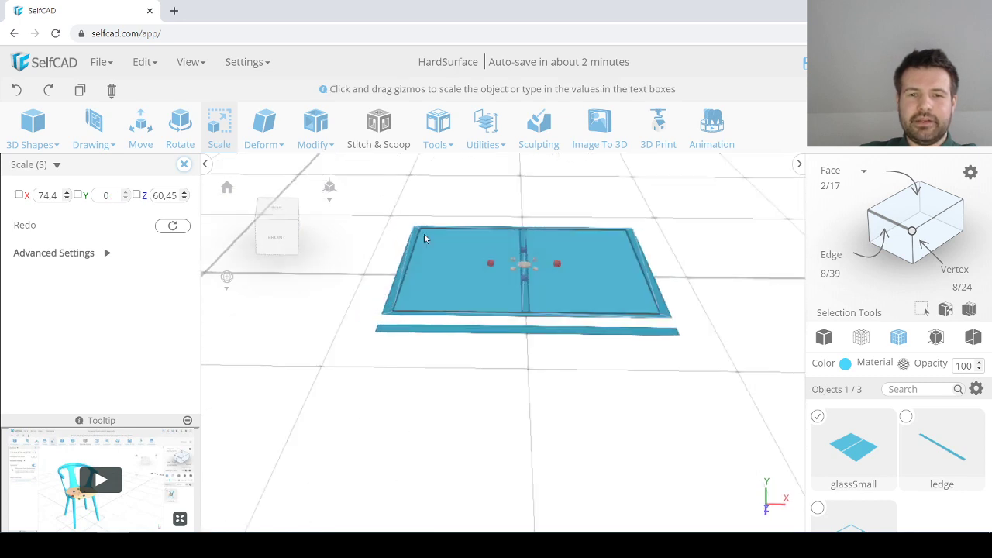
pyautogui.click(185, 165)
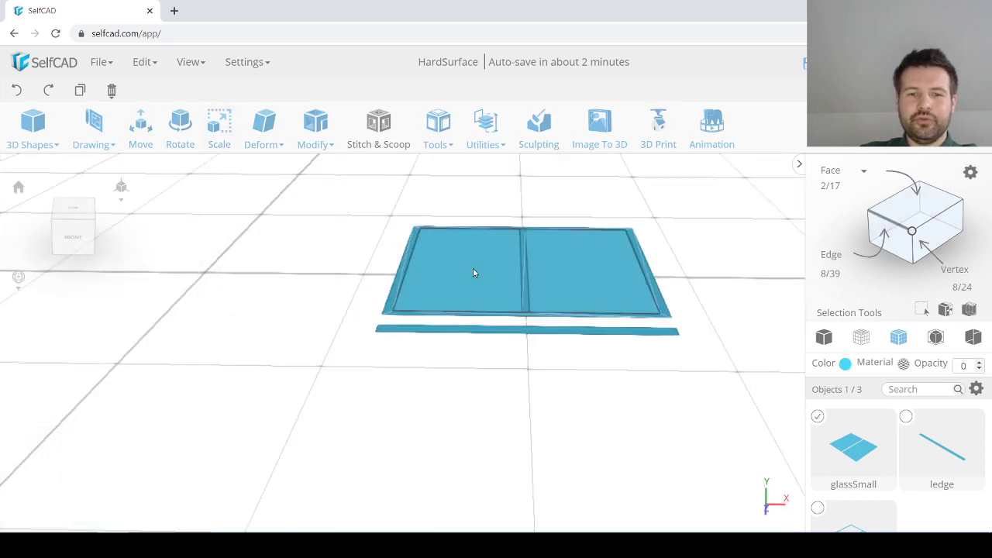
# Step: Add a thickness of 1 to the glassSmall panes with connections enabled, and clear the selection
pyautogui.moveTo(469, 291); pyautogui.dragTo(447, 290)
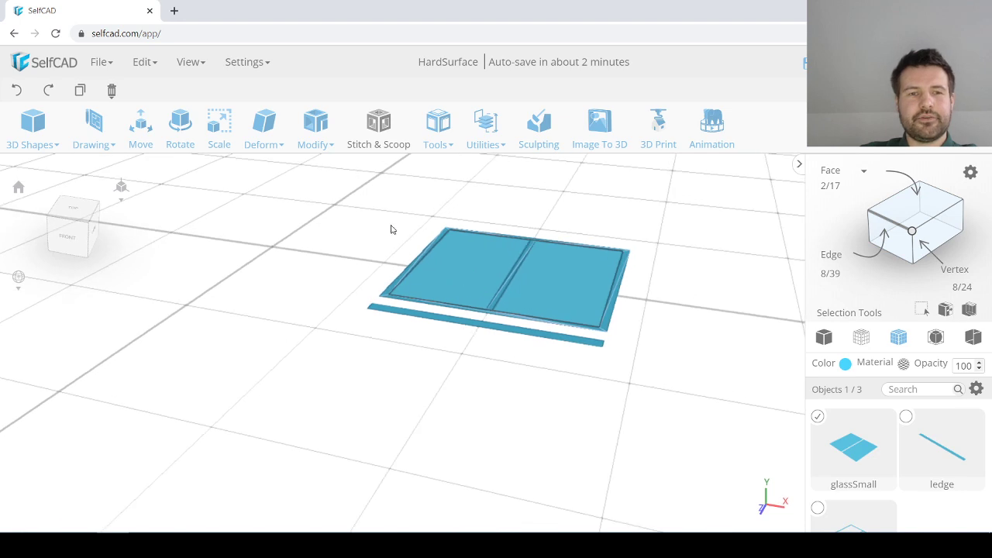
pyautogui.click(316, 140)
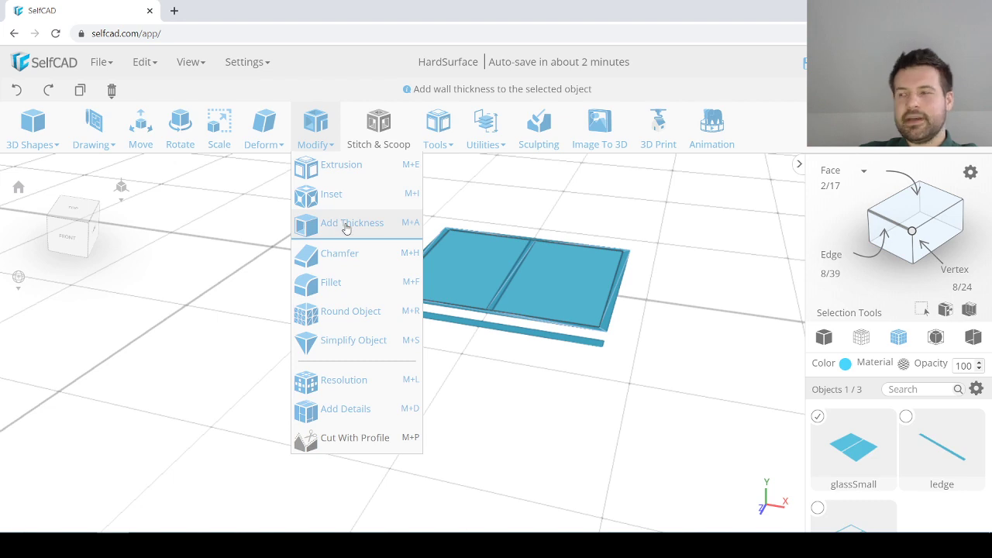
pyautogui.click(346, 223)
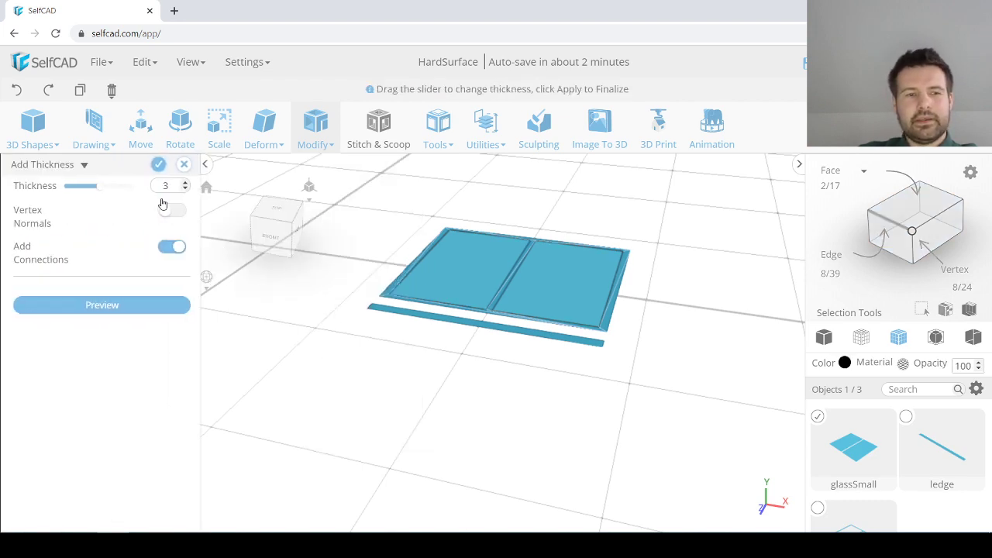
pyautogui.doubleClick(168, 185)
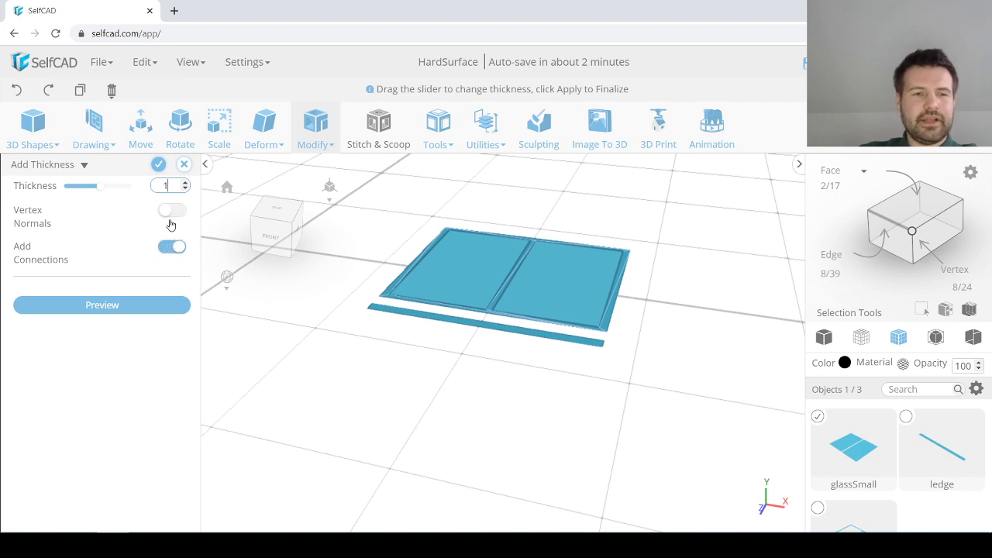
pyautogui.click(158, 164)
pyautogui.moveTo(427, 387); pyautogui.dragTo(471, 289)
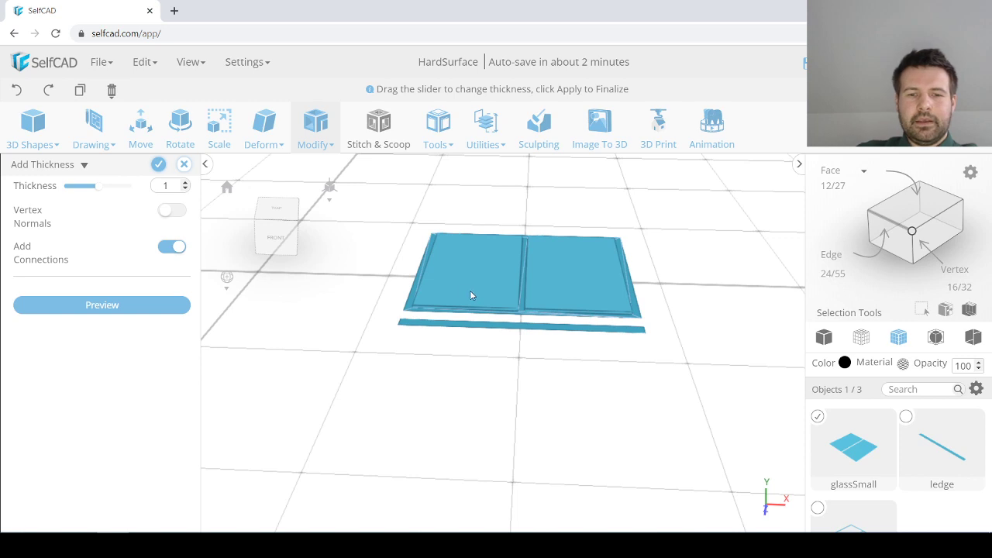
pyautogui.click(157, 165)
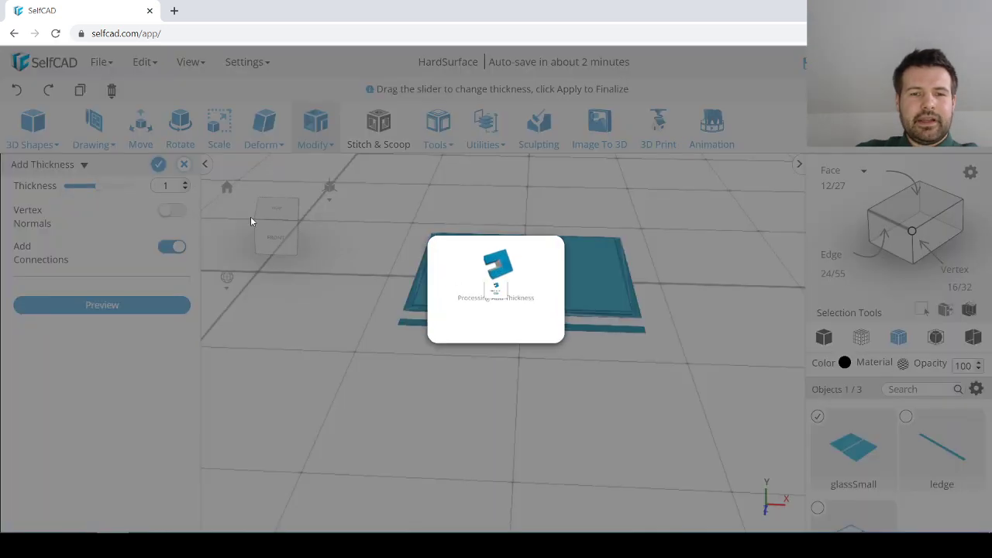
pyautogui.moveTo(486, 364); pyautogui.dragTo(453, 380)
pyautogui.click(445, 371)
# Step: Select the frameSmall frame and the ledge together and hide them, leaving only the panes in view
pyautogui.scroll(4, 486, 276)
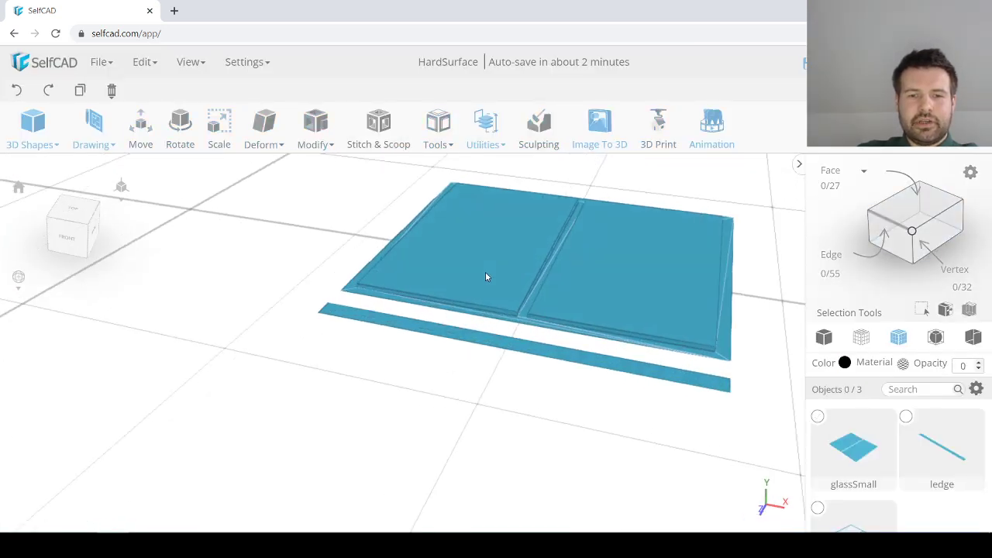
pyautogui.click(486, 277)
pyautogui.moveTo(454, 339); pyautogui.dragTo(553, 189)
pyautogui.scroll(2, 558, 227)
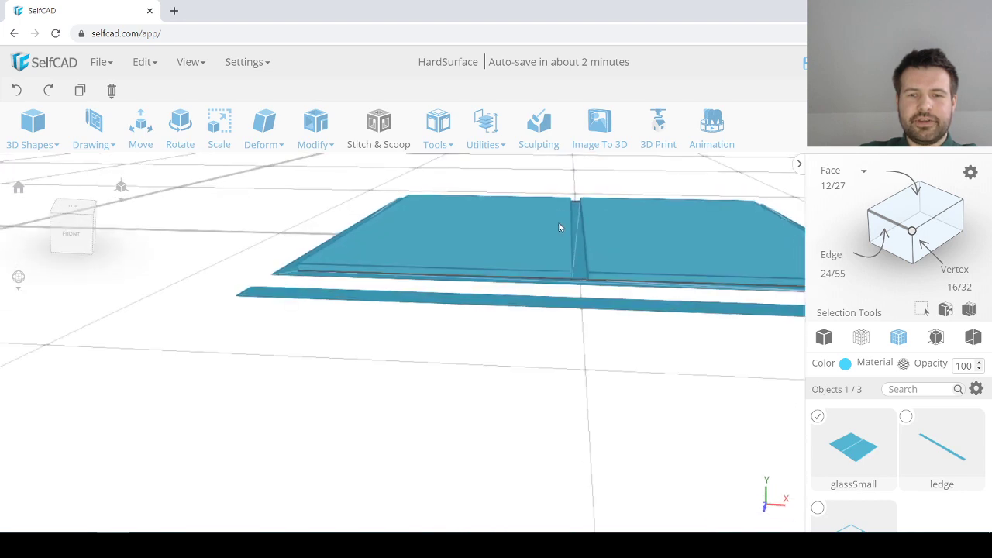
pyautogui.scroll(-3, 324, 222)
pyautogui.click(290, 203)
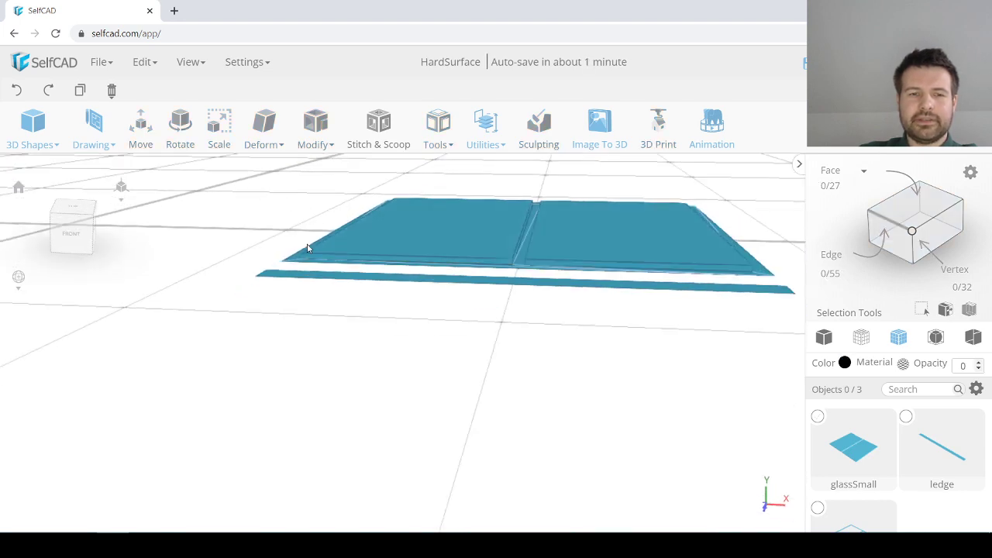
pyautogui.click(296, 262)
pyautogui.click(294, 277)
pyautogui.click(975, 389)
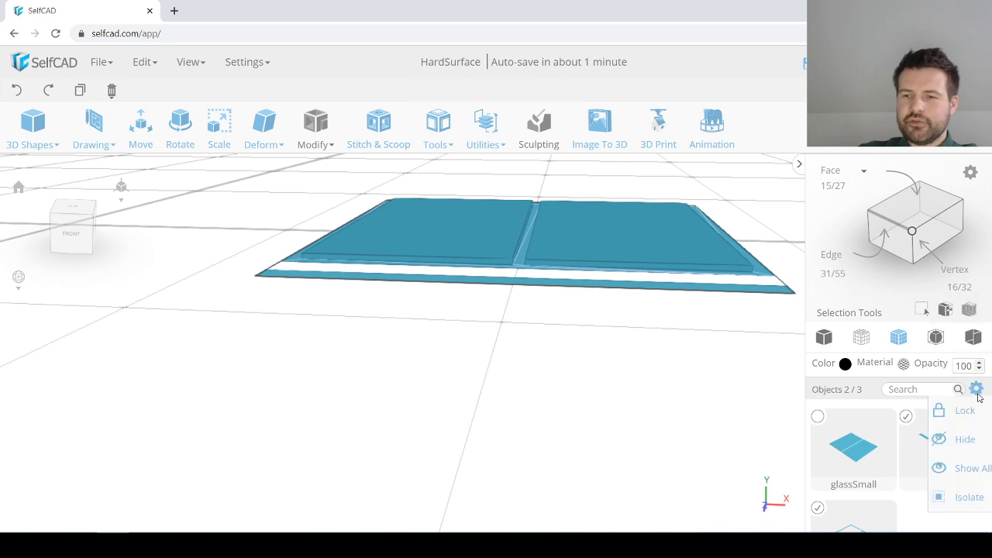
pyautogui.click(937, 439)
# Step: Select the isolated glassSmall panes and check their thickness along Y with the Scale tool
pyautogui.moveTo(643, 360); pyautogui.dragTo(529, 341)
pyautogui.scroll(-3, 527, 309)
pyautogui.click(527, 307)
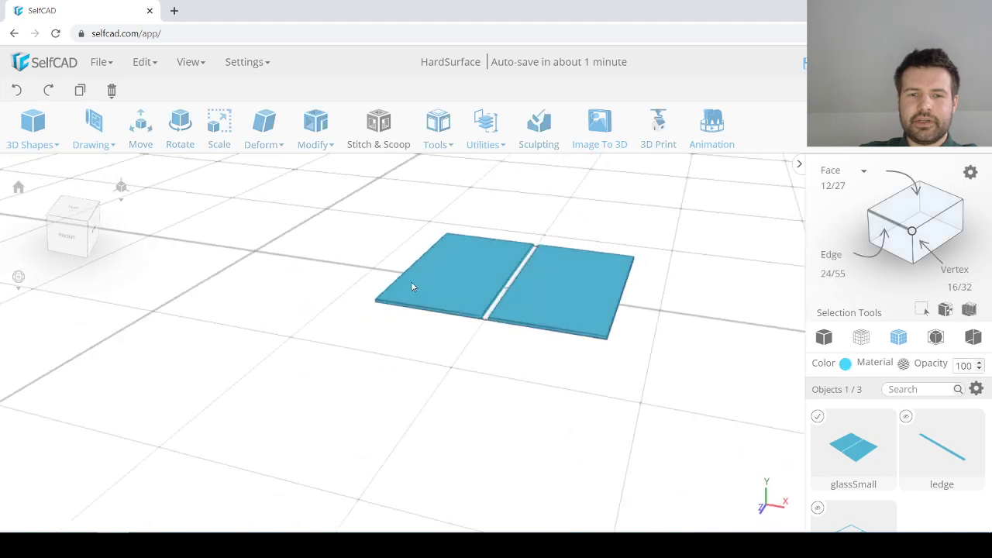
pyautogui.scroll(-1, 365, 284)
pyautogui.moveTo(417, 252); pyautogui.dragTo(496, 201)
pyautogui.click(176, 126)
pyautogui.click(18, 95)
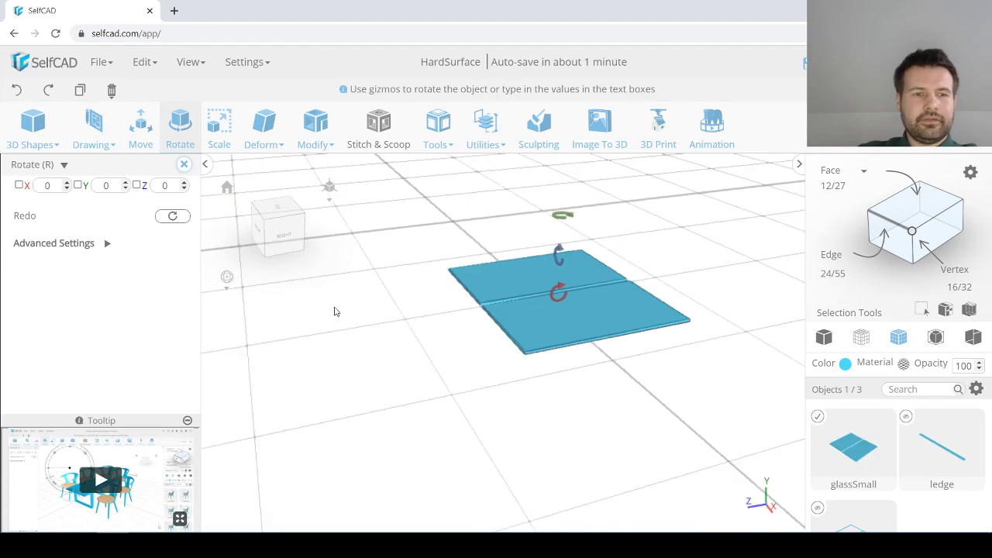
pyautogui.click(215, 134)
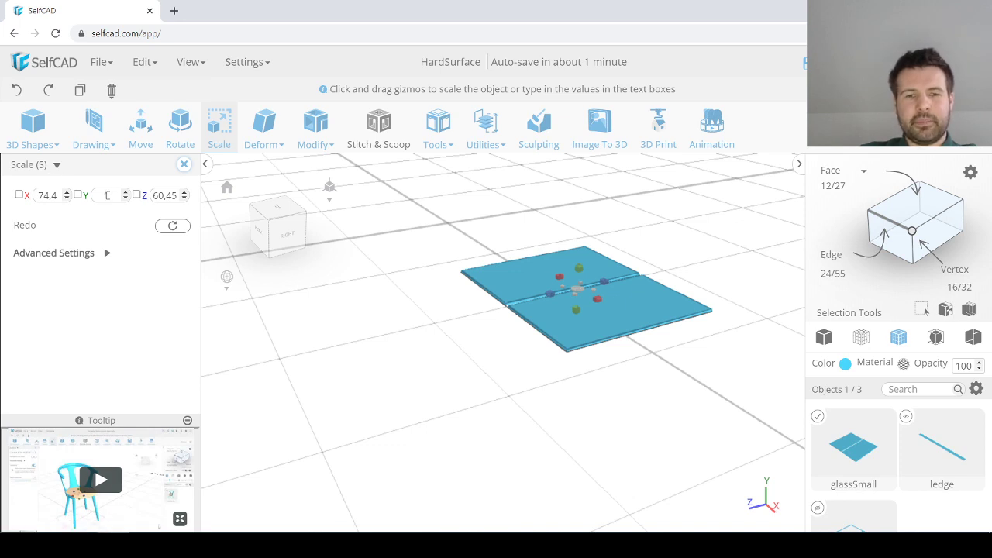
pyautogui.click(184, 165)
# Step: Clear the selection and show the hidden ledge and frameSmall objects again
pyautogui.click(468, 354)
pyautogui.moveTo(467, 354); pyautogui.dragTo(584, 400)
pyautogui.click(906, 417)
pyautogui.click(817, 507)
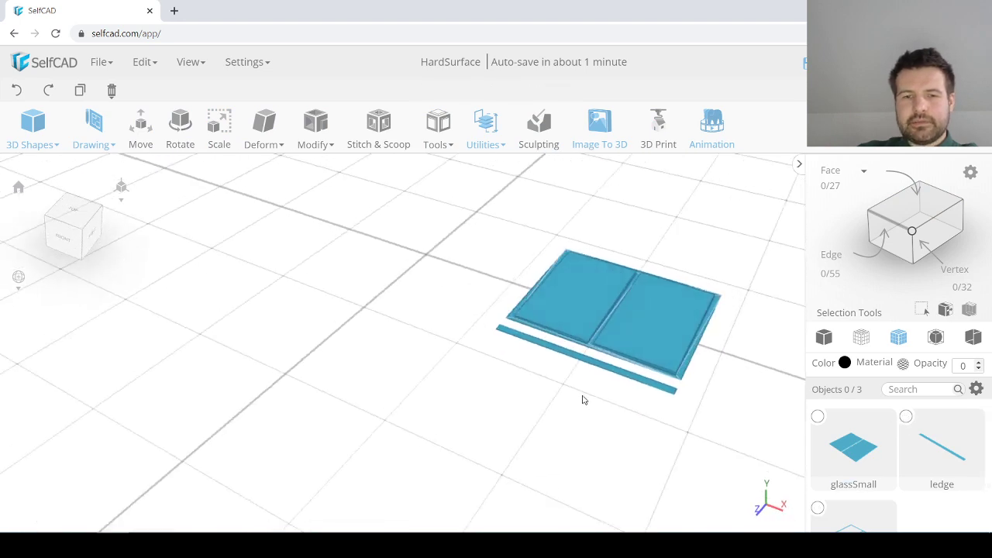
# Step: Add a thickness of 2 to the frameSmall frame with connections enabled, save the change and clear the selection
pyautogui.click(598, 351)
pyautogui.scroll(3, 605, 341)
pyautogui.click(330, 143)
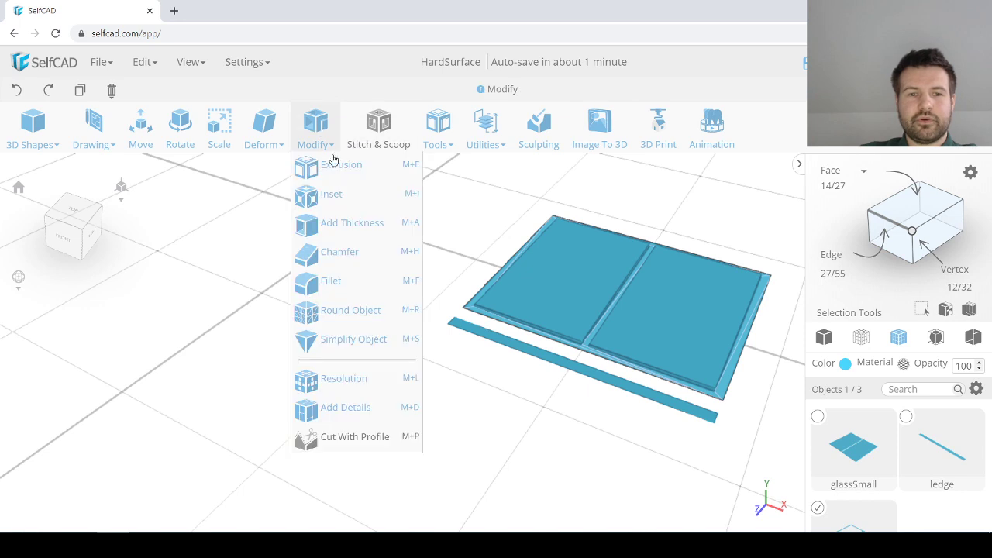
pyautogui.click(352, 222)
pyautogui.doubleClick(168, 185)
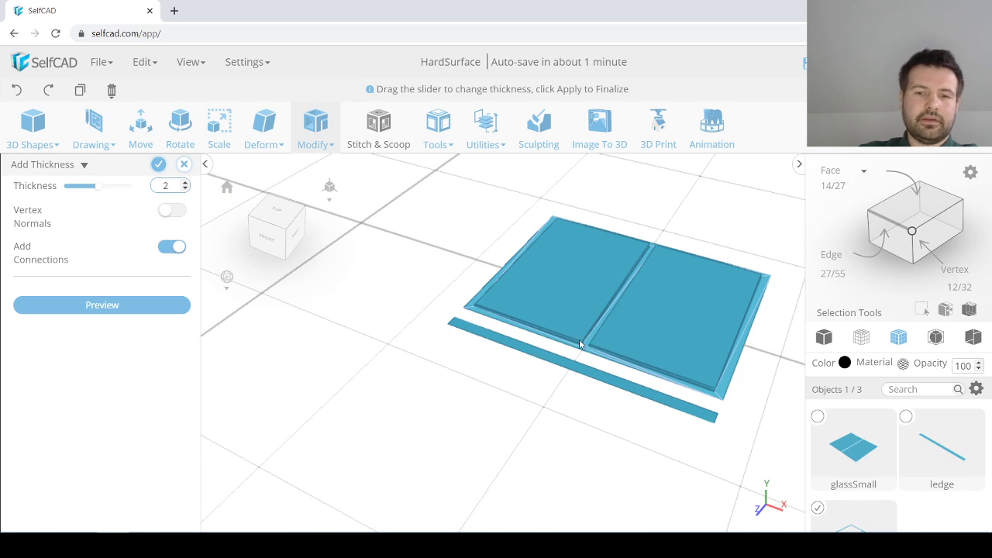
pyautogui.click(158, 166)
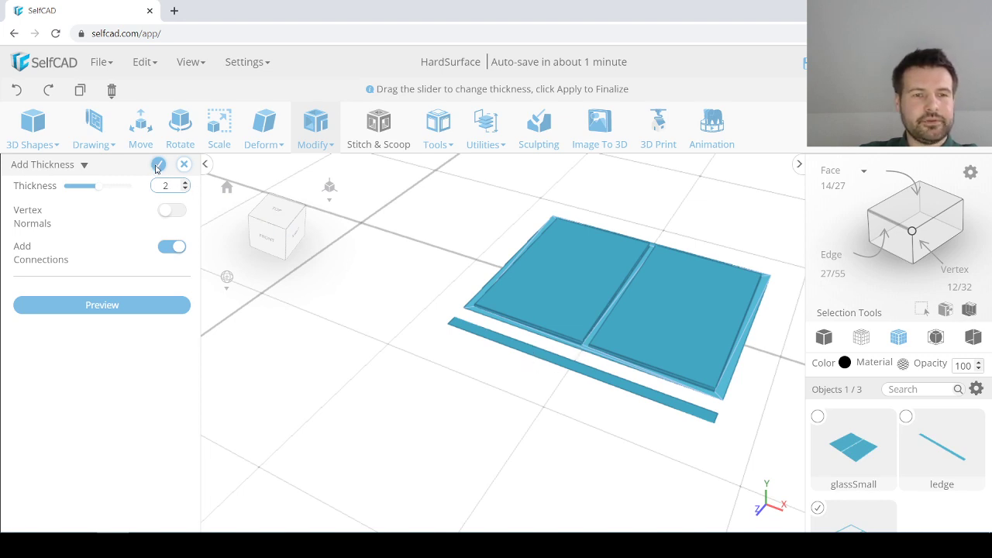
pyautogui.click(475, 272)
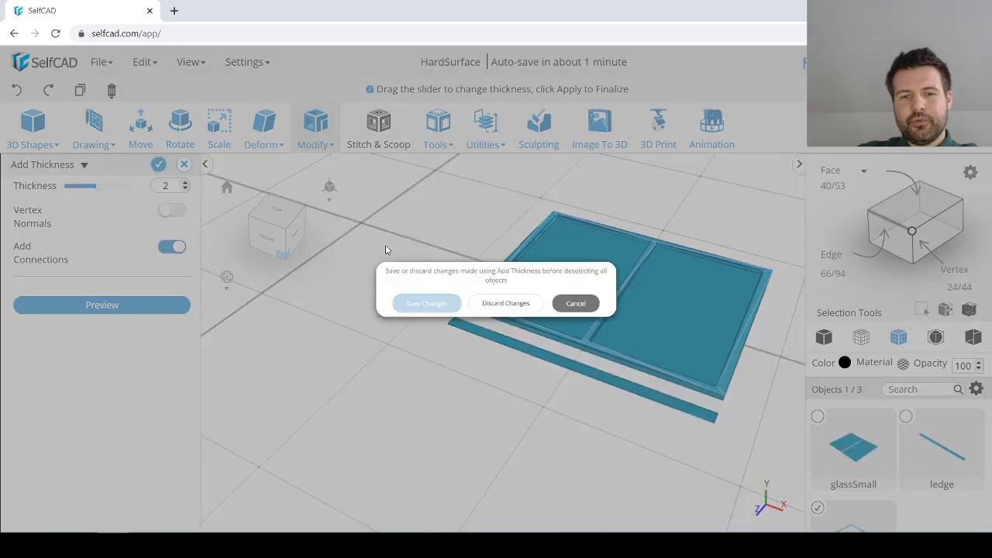
pyautogui.click(428, 317)
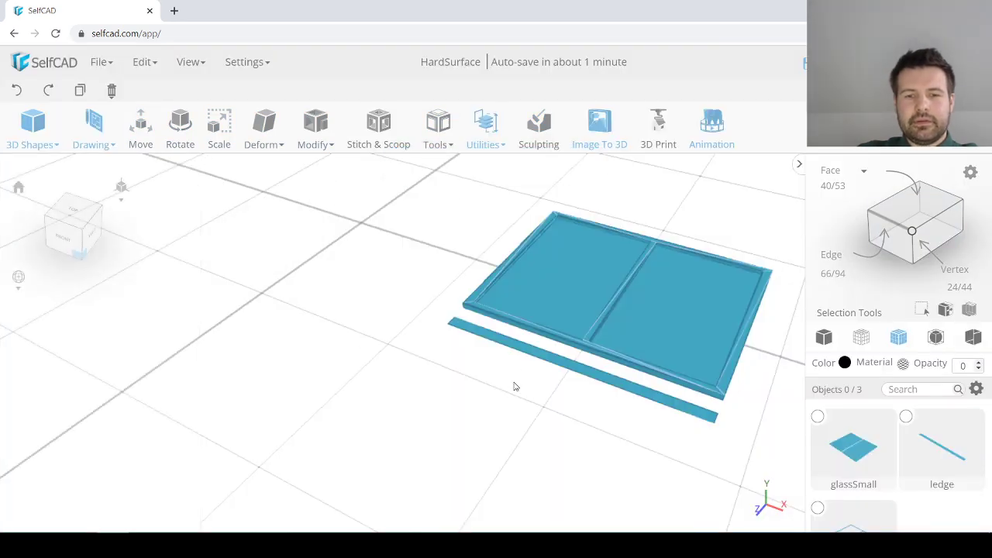
# Step: Add a thickness of 3 to the ledge with connections enabled, and clear the selection
pyautogui.click(545, 365)
pyautogui.click(327, 149)
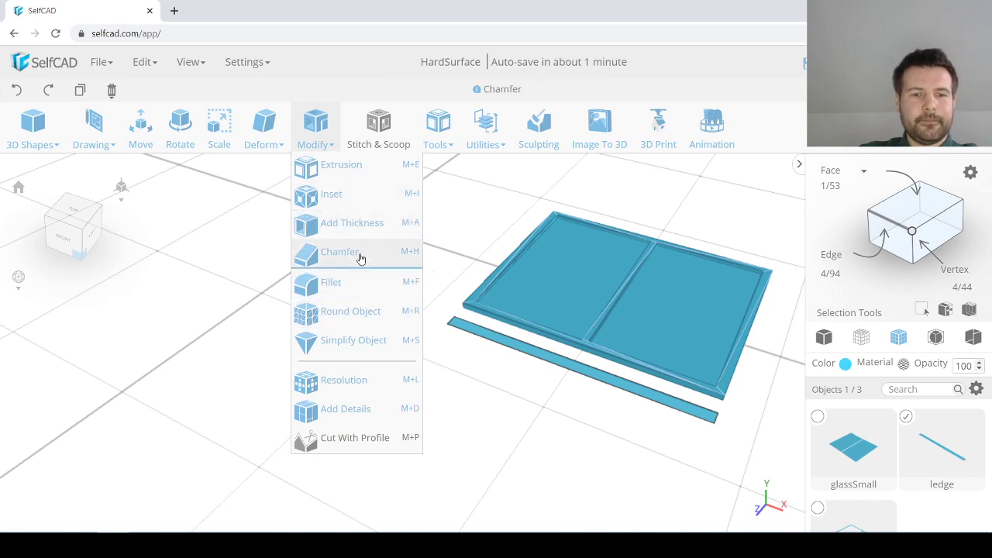
pyautogui.click(354, 227)
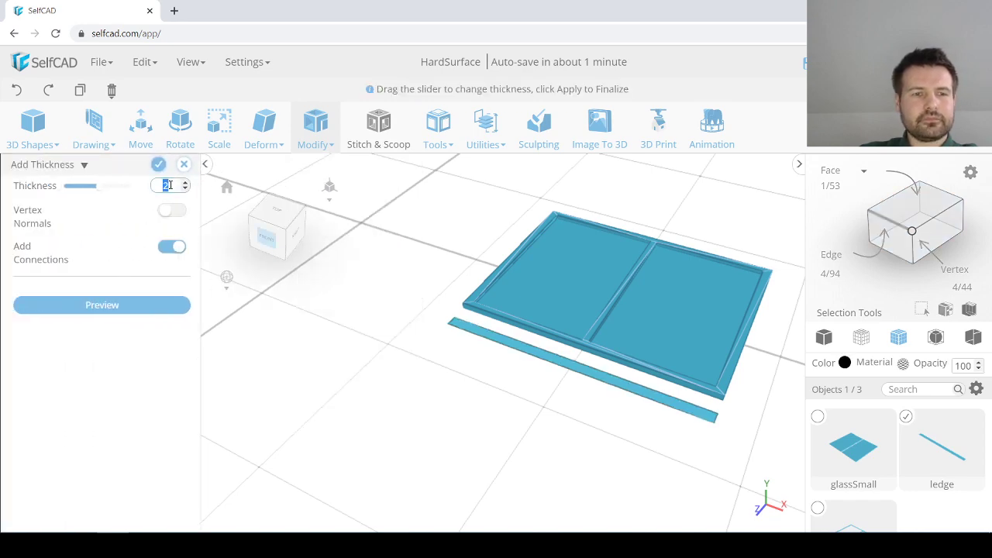
pyautogui.click(184, 181)
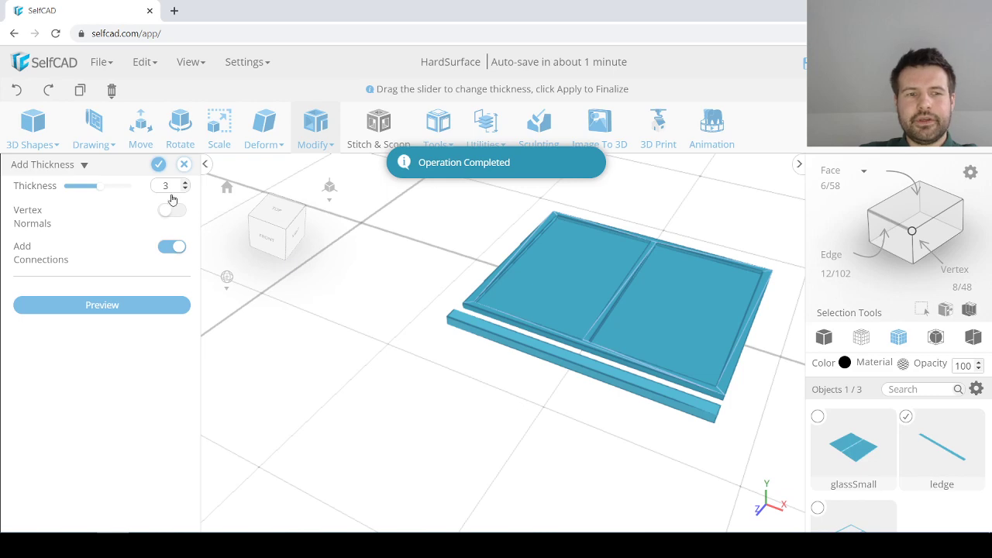
pyautogui.click(158, 164)
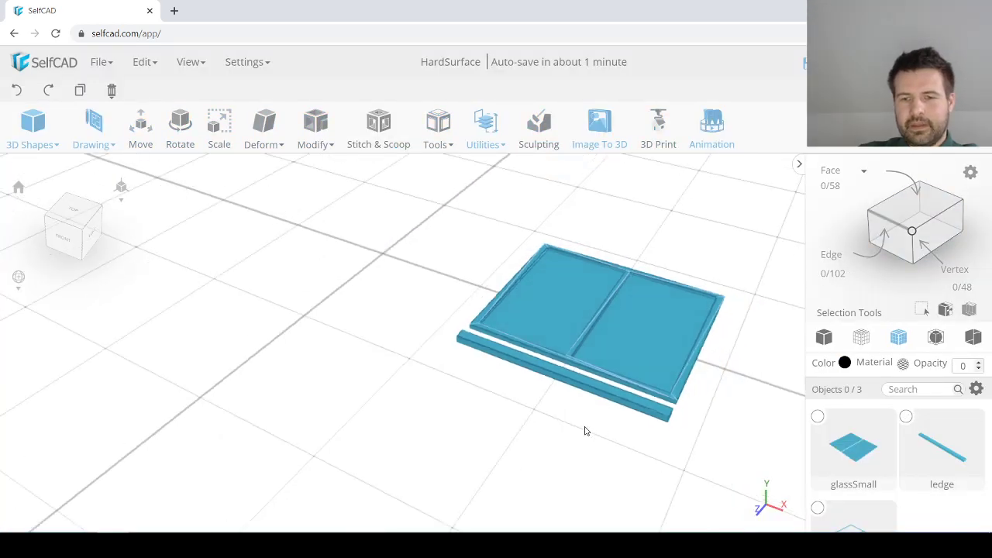
# Step: Select the glassSmall panes, the frameSmall frame and the ledge together
pyautogui.moveTo(585, 431); pyautogui.dragTo(540, 423)
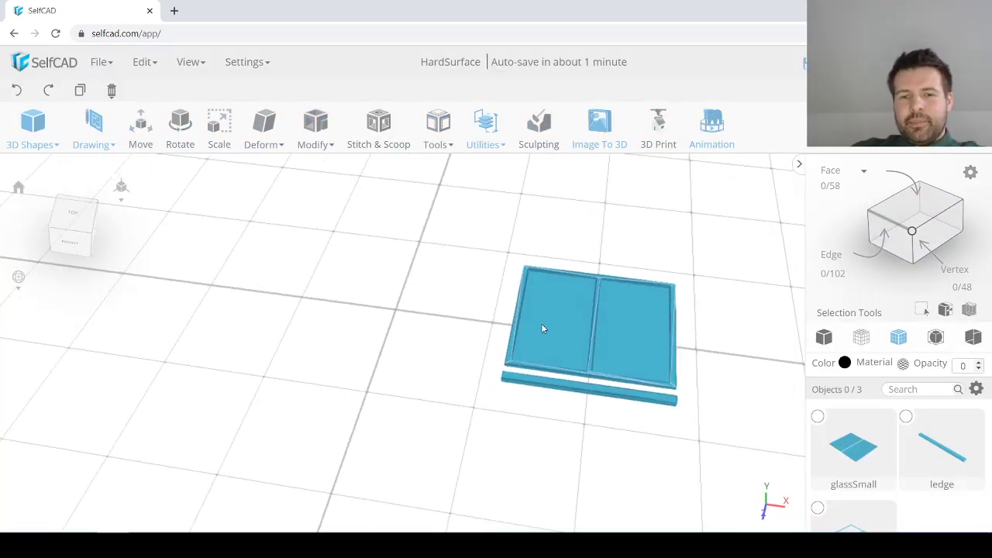
pyautogui.click(595, 338)
pyautogui.keyDown('shift'); pyautogui.click(594, 339); pyautogui.keyUp('shift')
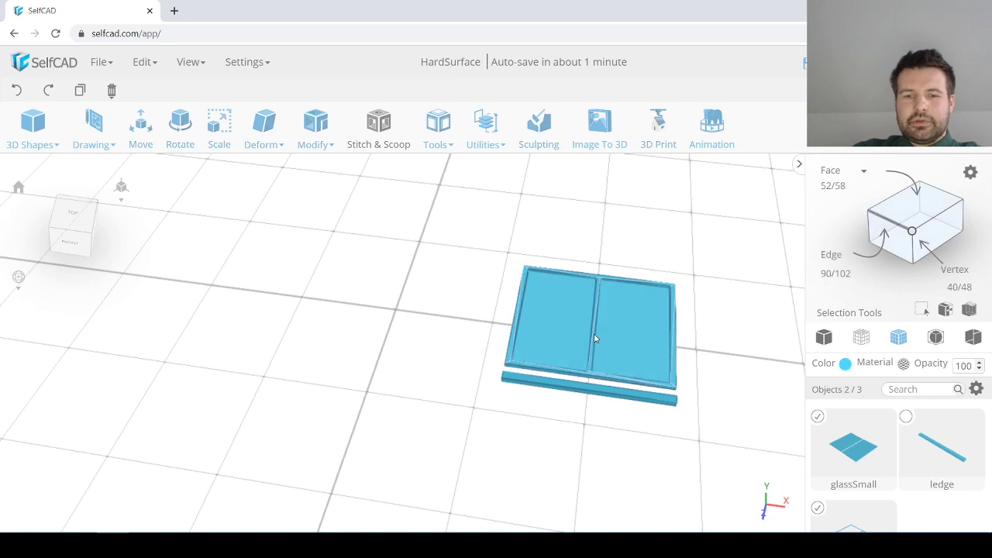
pyautogui.keyDown('shift'); pyautogui.click(586, 391); pyautogui.keyUp('shift')
pyautogui.moveTo(573, 436); pyautogui.dragTo(567, 403)
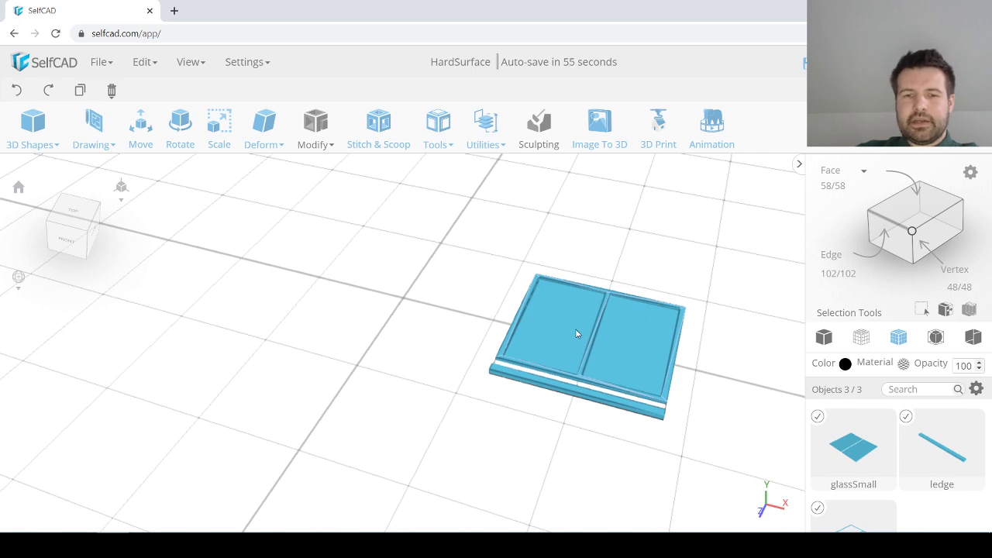
# Step: Rotate the three selected parts about the X axis until they stand upright, and clear the selection
pyautogui.moveTo(417, 294); pyautogui.dragTo(219, 188)
pyautogui.click(178, 124)
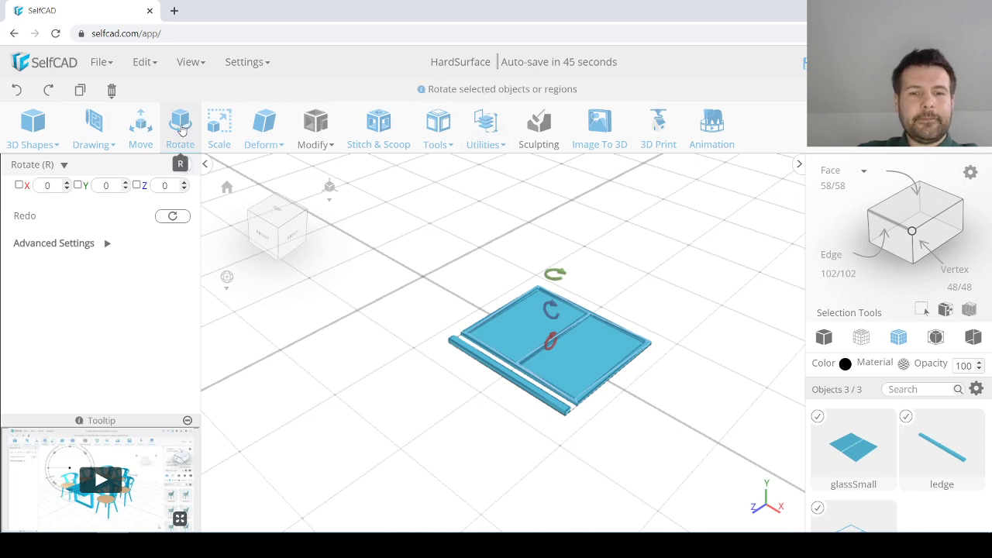
pyautogui.moveTo(500, 334)
pyautogui.mouseDown(button='right')
pyautogui.moveTo(487, 318)
pyautogui.moveTo(509, 329)
pyautogui.mouseUp(button='right')
pyautogui.scroll(3, 486, 318)
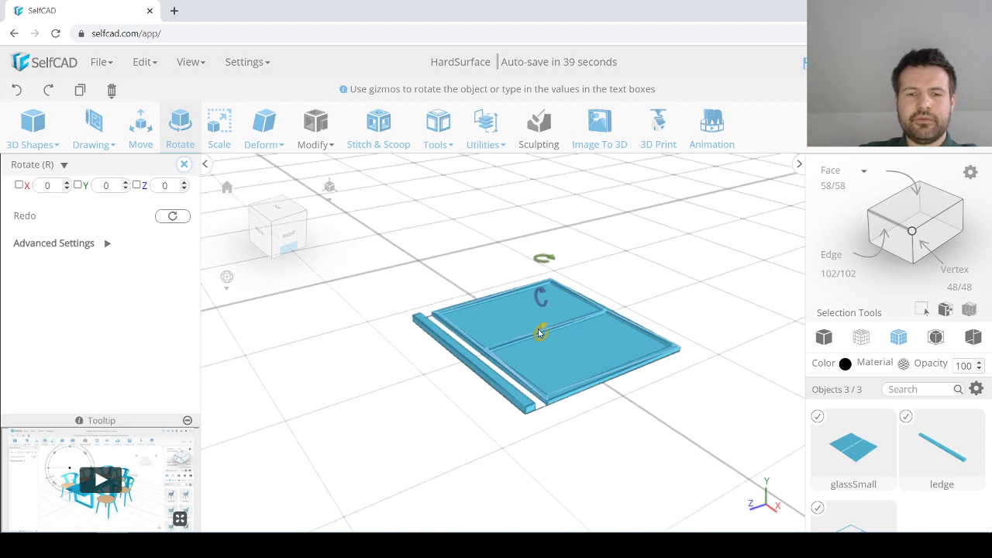
pyautogui.moveTo(539, 334); pyautogui.dragTo(392, 334)
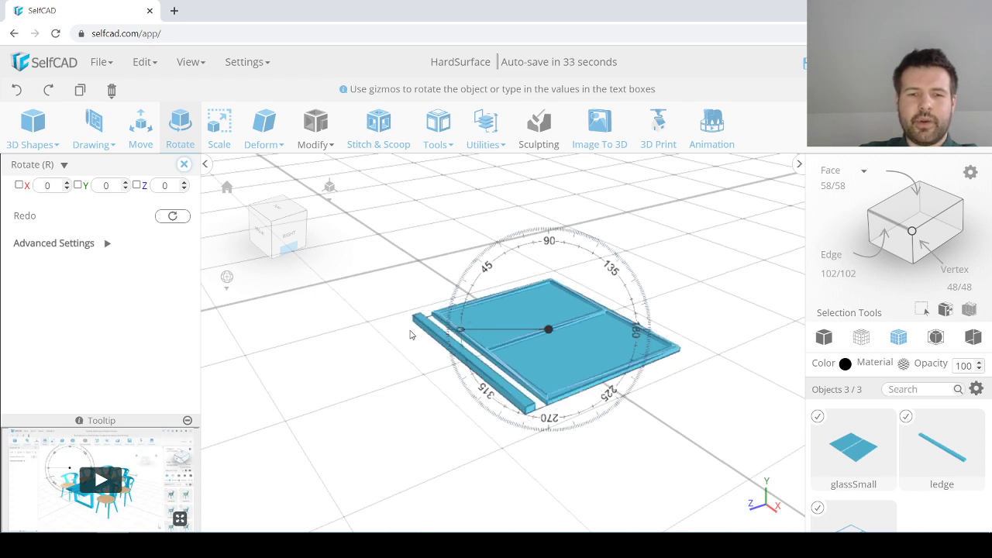
pyautogui.moveTo(472, 339); pyautogui.dragTo(549, 365)
pyautogui.moveTo(453, 262); pyautogui.dragTo(478, 290)
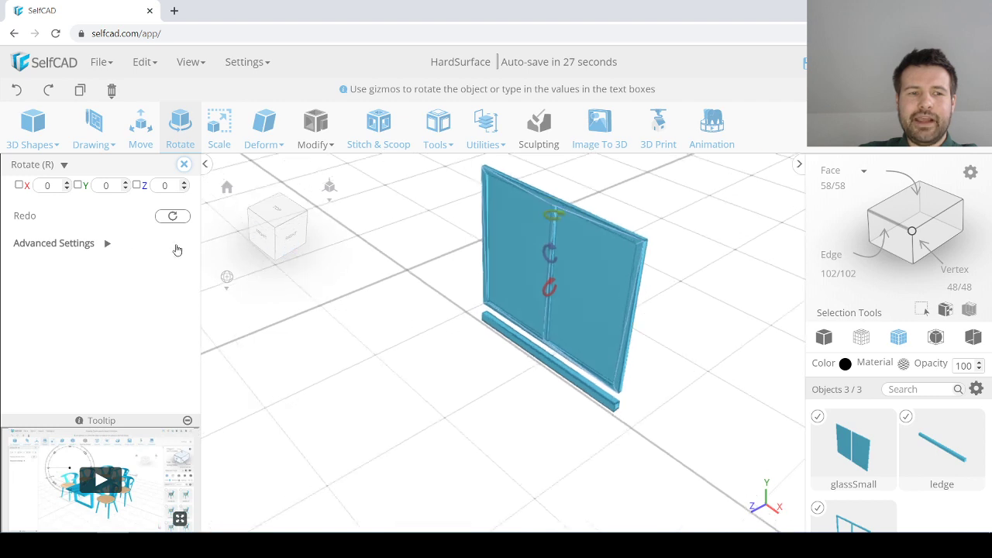
pyautogui.click(91, 245)
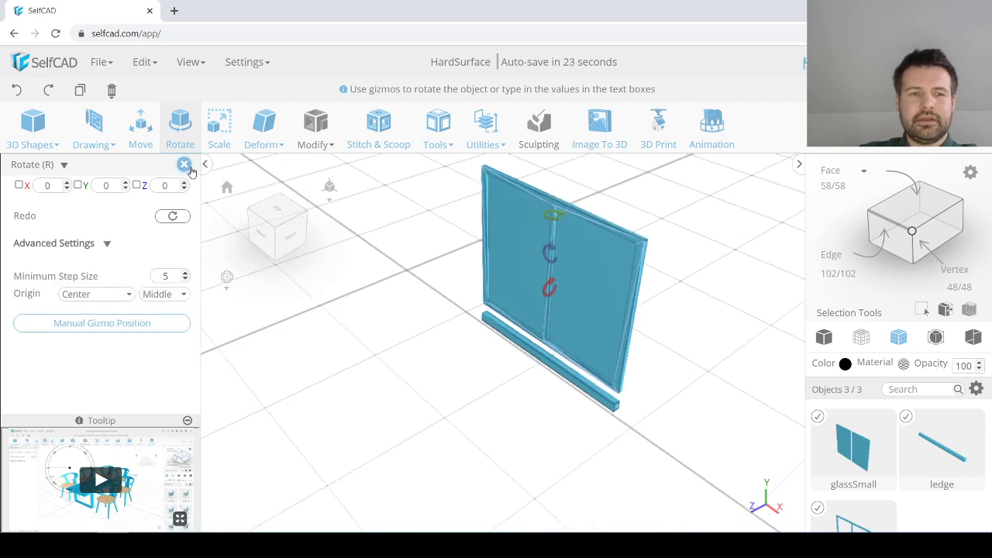
pyautogui.click(186, 165)
pyautogui.moveTo(396, 299); pyautogui.dragTo(554, 310, button='right')
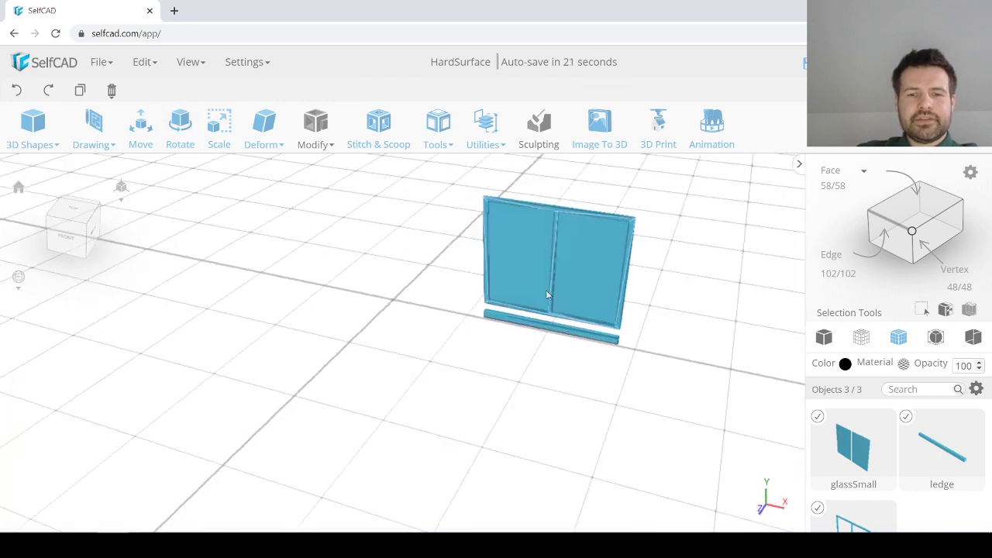
pyautogui.moveTo(365, 298); pyautogui.dragTo(422, 319, button='right')
pyautogui.click(497, 303)
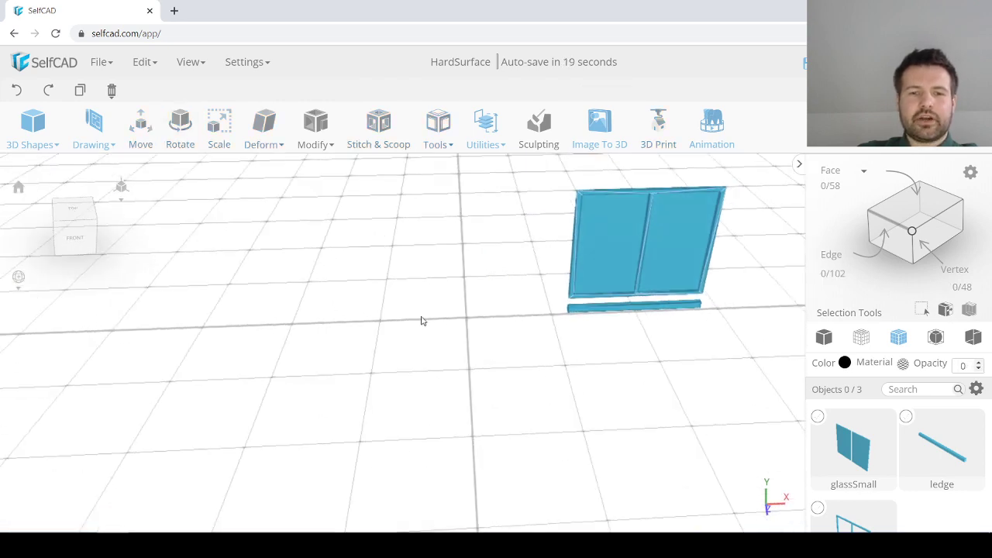
pyautogui.scroll(-3, 386, 310)
pyautogui.moveTo(301, 300); pyautogui.dragTo(501, 322, button='right')
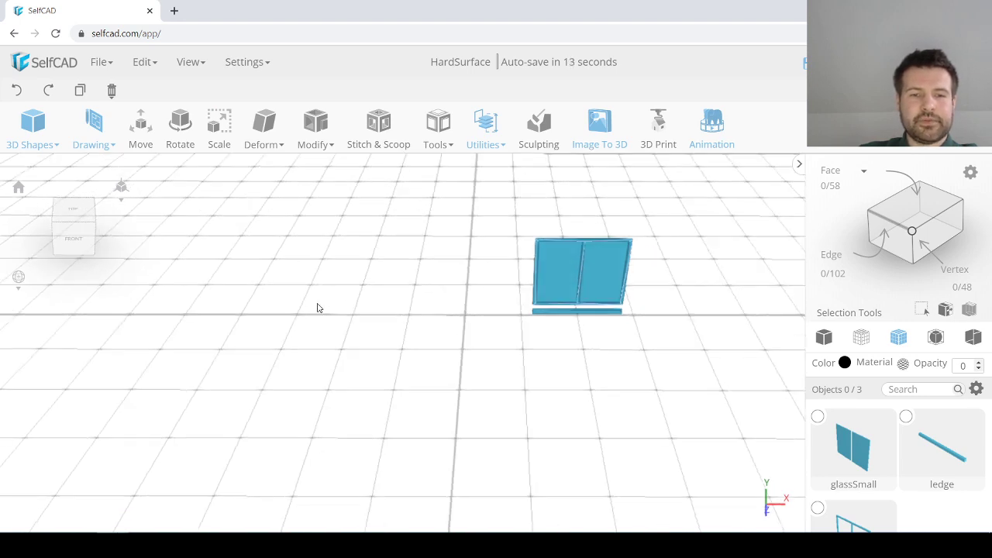
pyautogui.scroll(3, 321, 308)
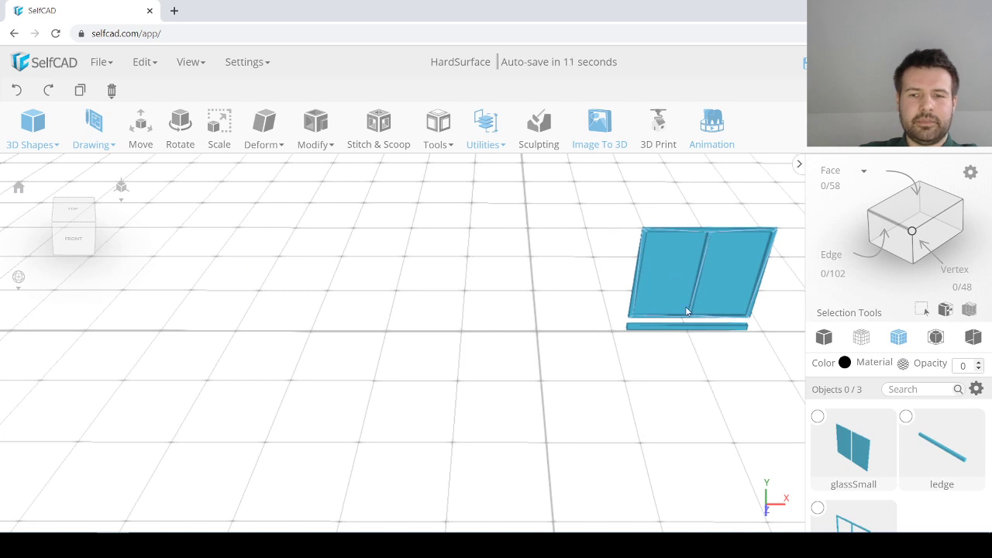
pyautogui.moveTo(592, 330); pyautogui.dragTo(640, 288, button='right')
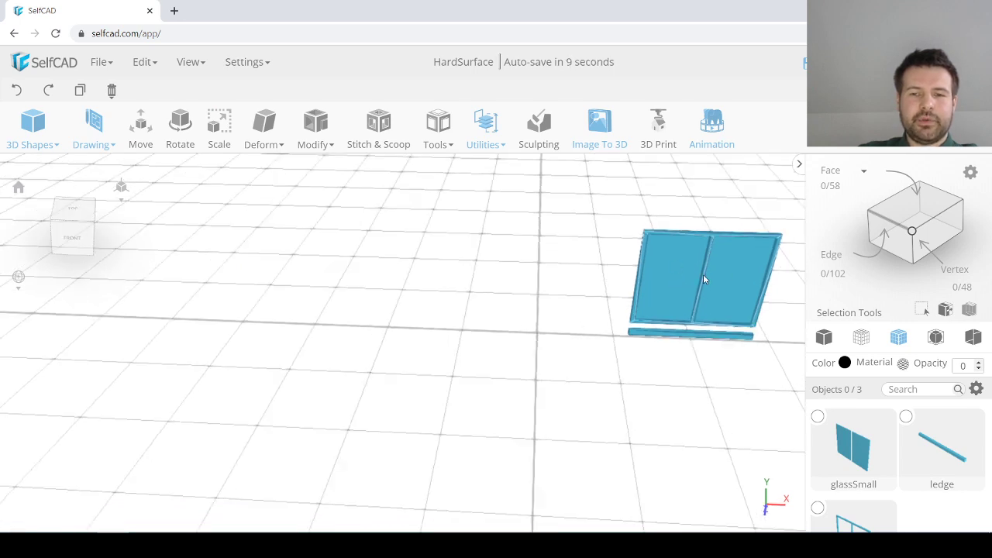
pyautogui.moveTo(409, 303); pyautogui.dragTo(392, 302, button='right')
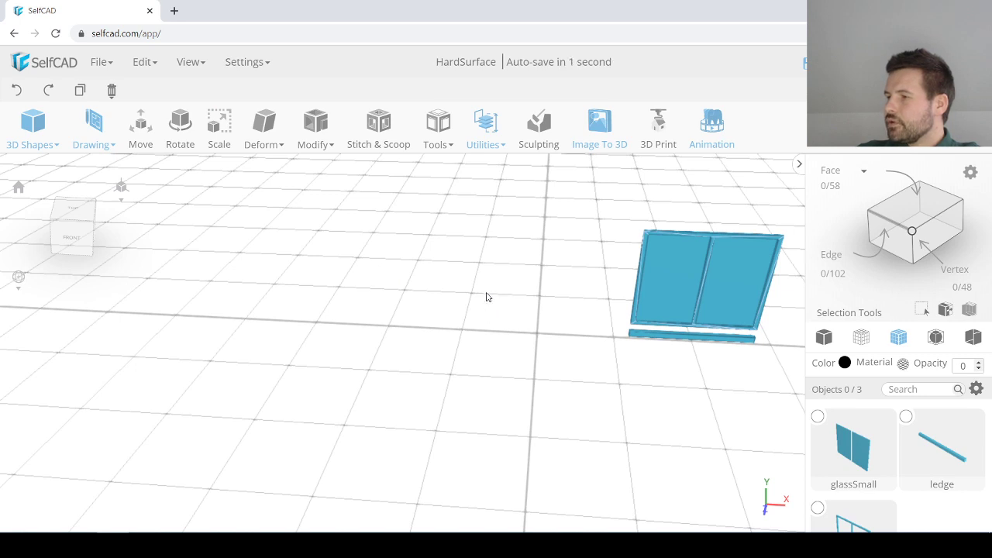
# Step: Draw a rectangle 80 mm wide and 10 mm long on the ground plane beside the upright window parts
pyautogui.click(99, 134)
pyautogui.click(111, 195)
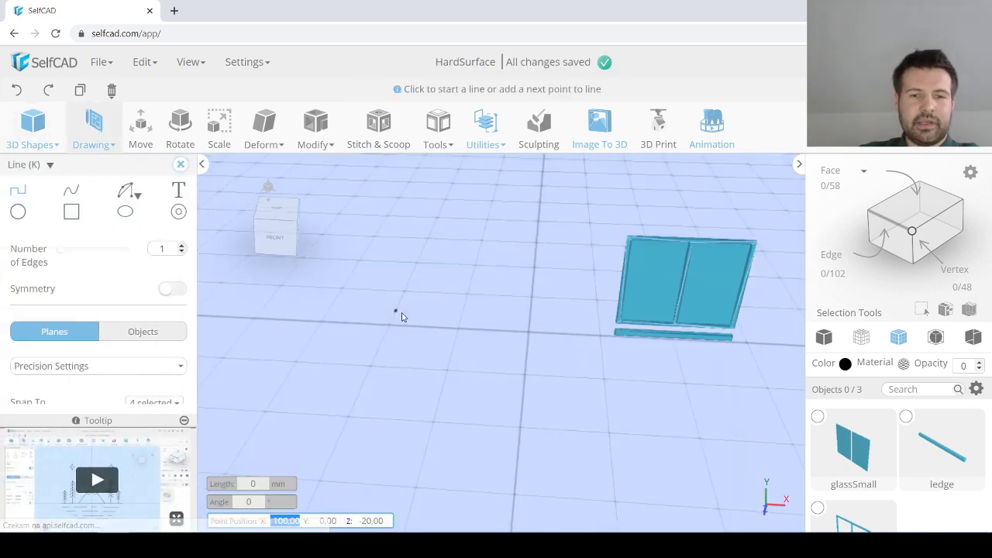
pyautogui.scroll(-3, 617, 255)
pyautogui.scroll(3, 438, 290)
pyautogui.scroll(-3, 457, 285)
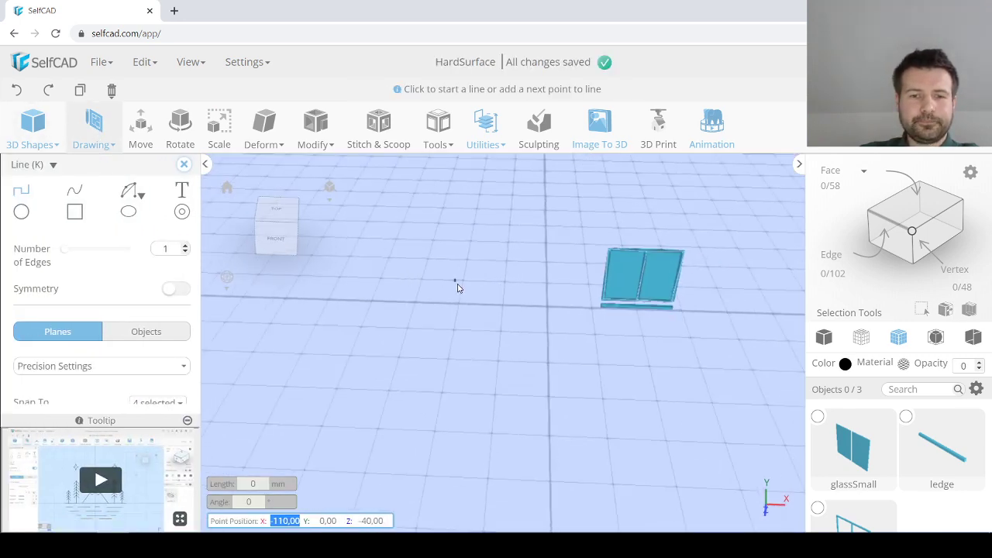
pyautogui.scroll(5, 458, 293)
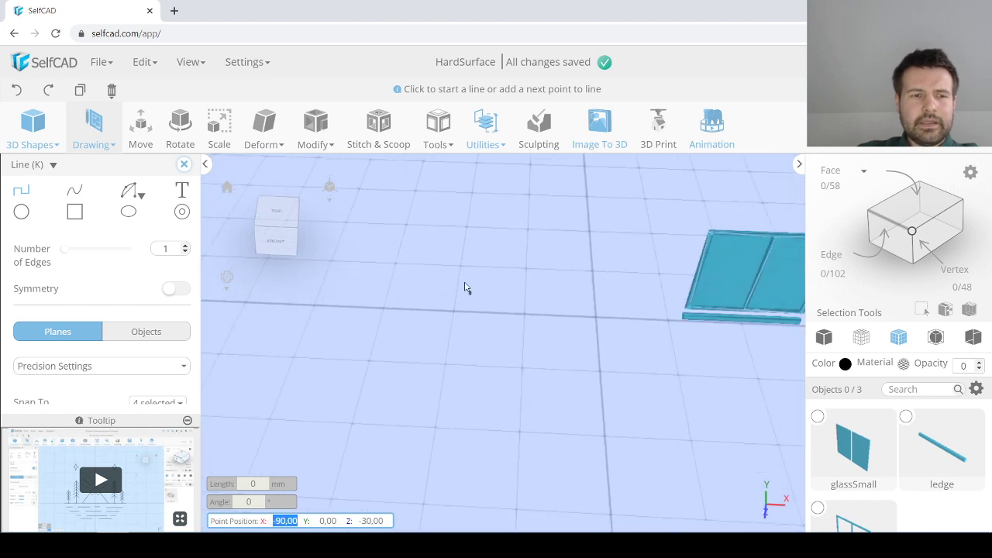
pyautogui.click(89, 213)
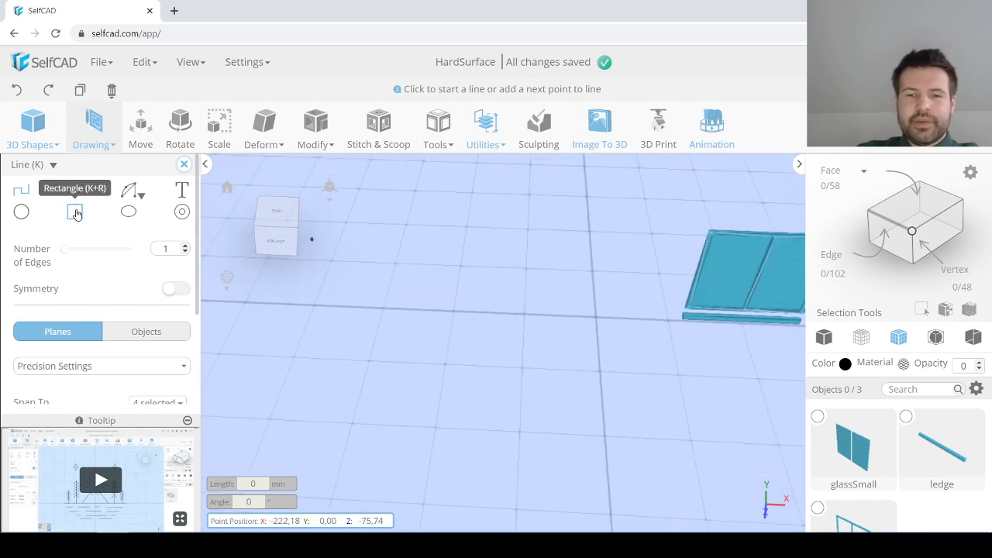
pyautogui.click(75, 212)
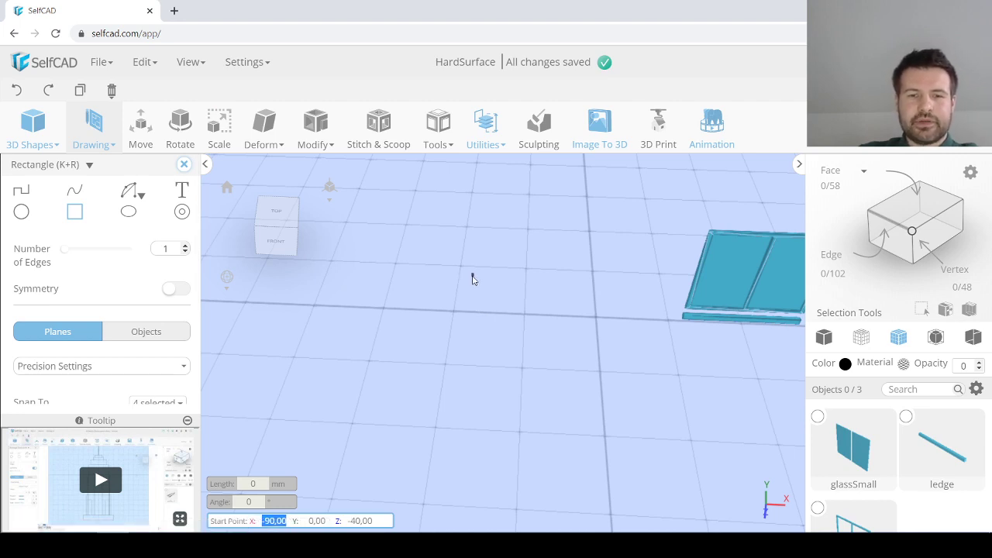
pyautogui.click(461, 355)
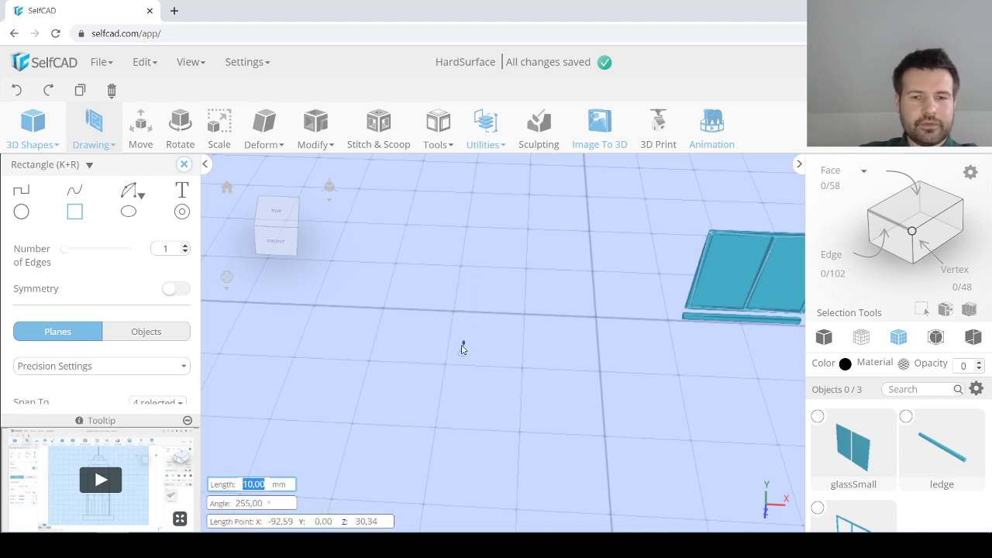
pyautogui.click(464, 351)
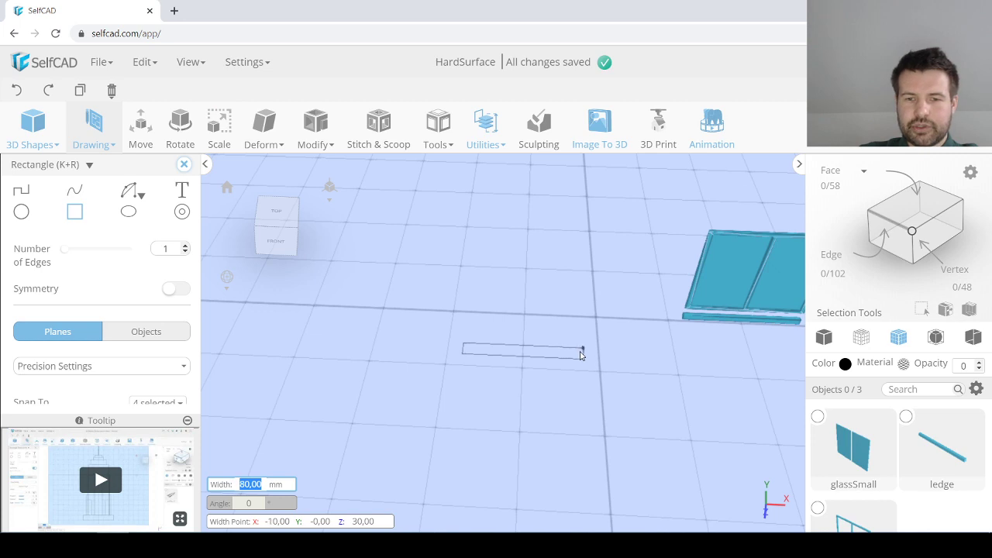
pyautogui.click(581, 354)
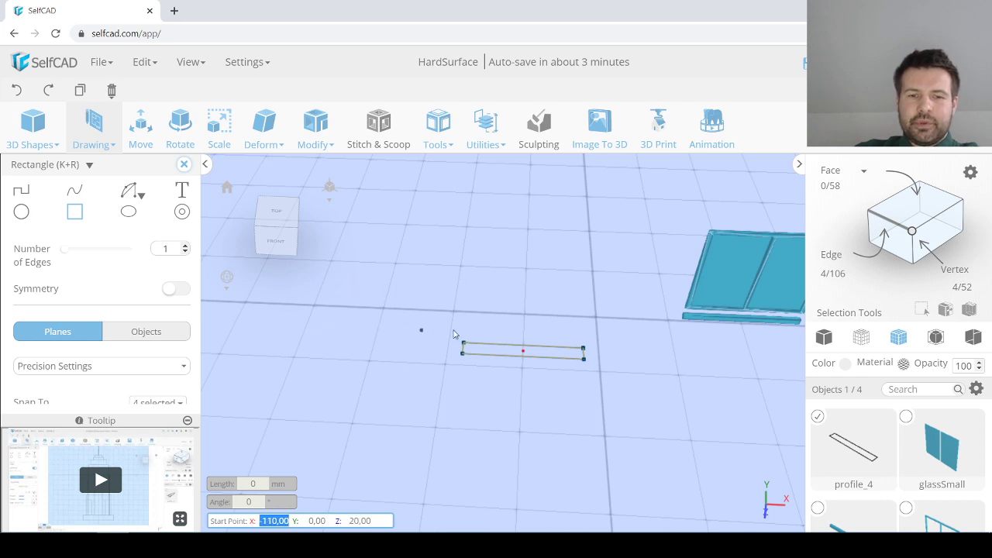
# Step: Try to draw a larger second rectangle behind the narrow one at matching width, and undo it
pyautogui.click(474, 276)
pyautogui.click(465, 335)
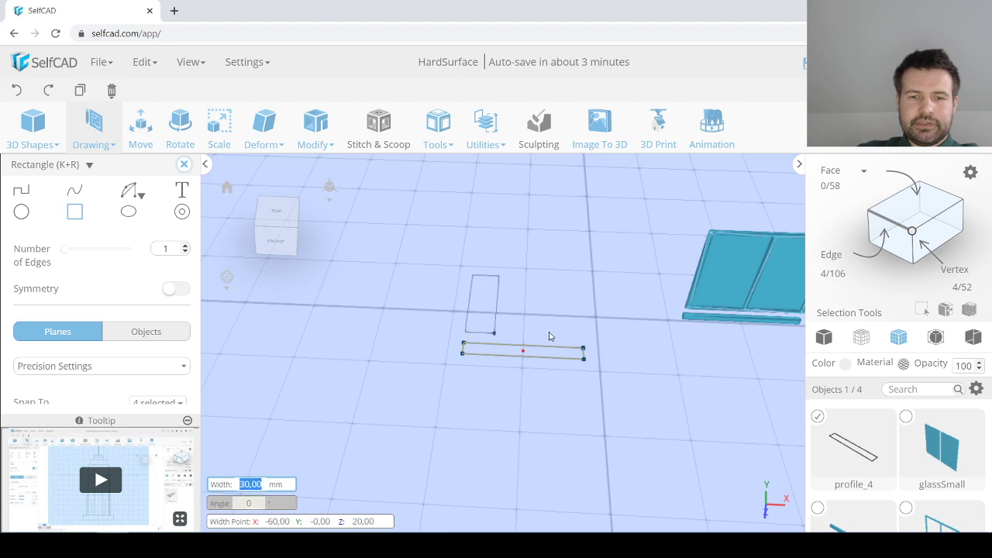
pyautogui.click(583, 336)
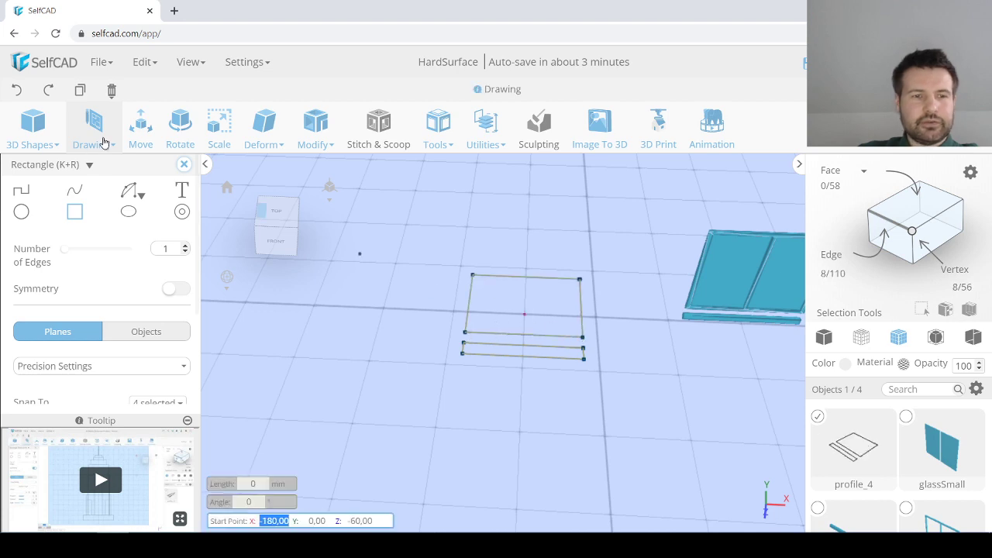
pyautogui.click(16, 90)
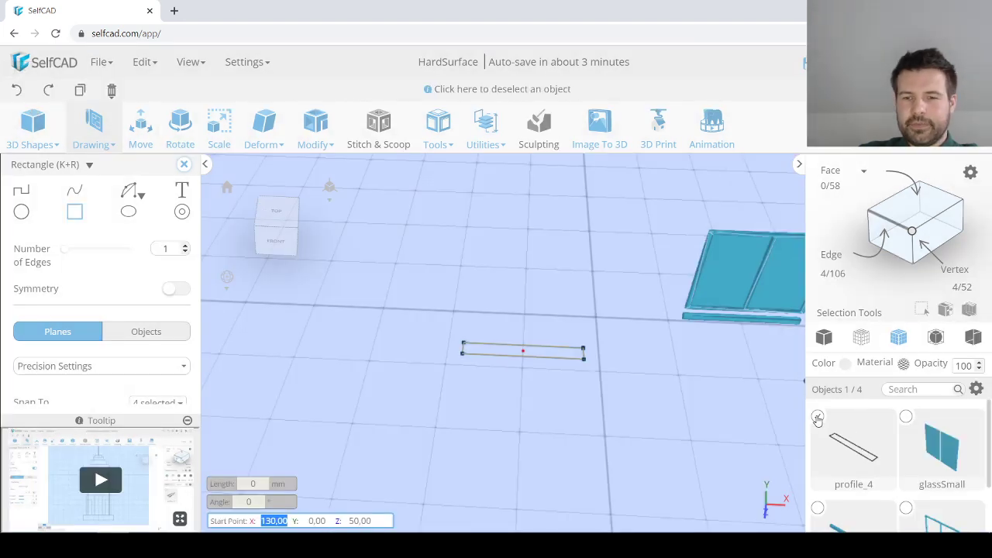
pyautogui.scroll(-3, 155, 310)
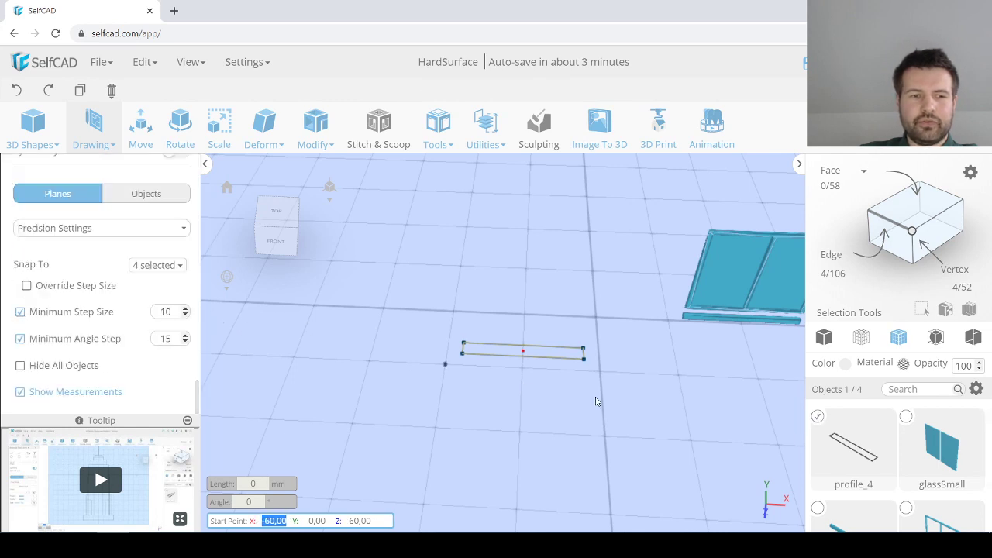
# Step: Draw a larger rectangle as a separate new profile behind the narrow one, at about the same width
pyautogui.click(91, 228)
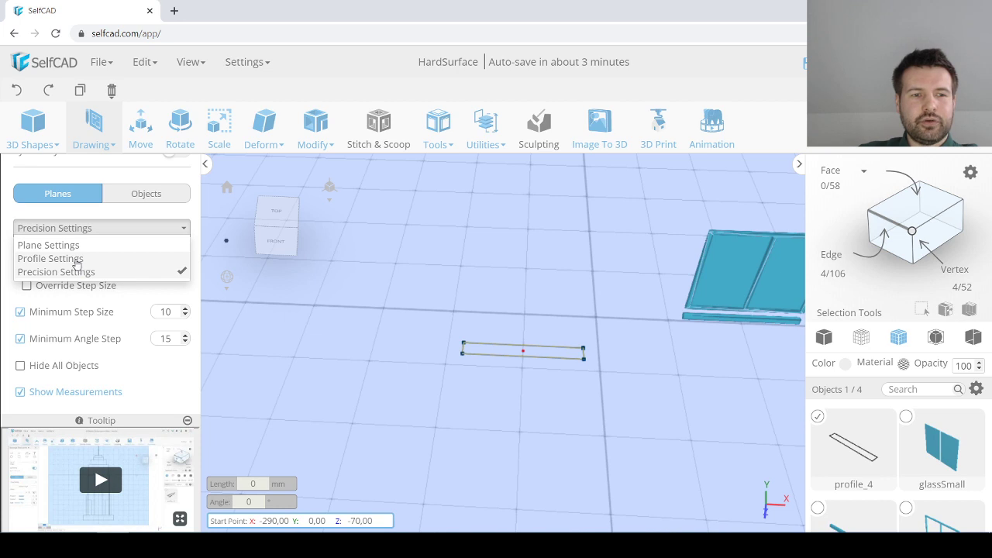
pyautogui.click(78, 260)
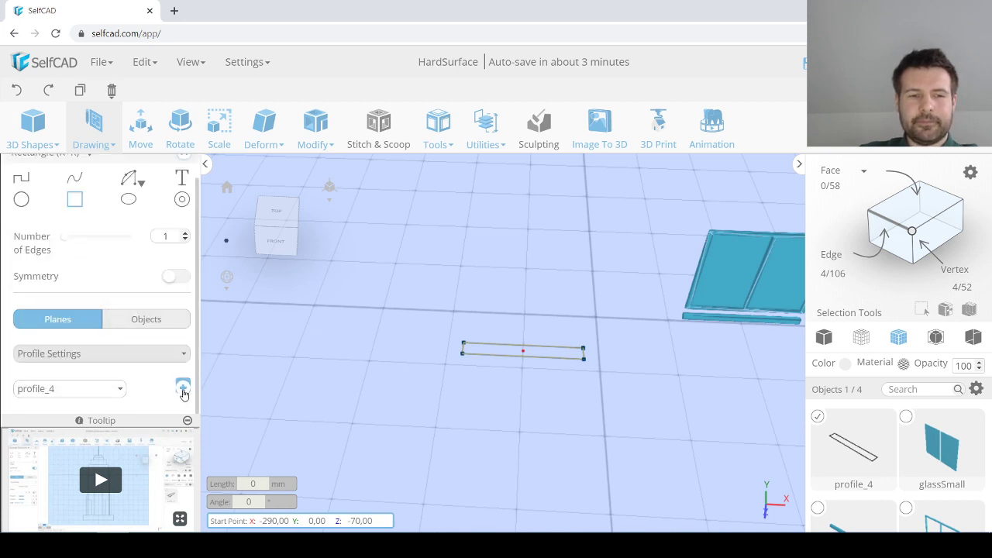
pyautogui.click(120, 389)
pyautogui.click(183, 388)
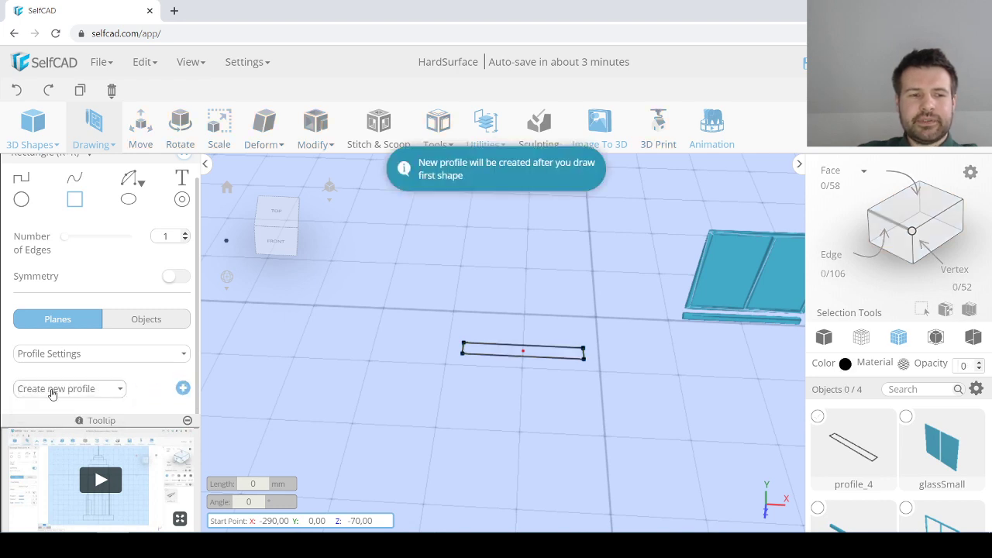
pyautogui.click(465, 337)
pyautogui.click(472, 275)
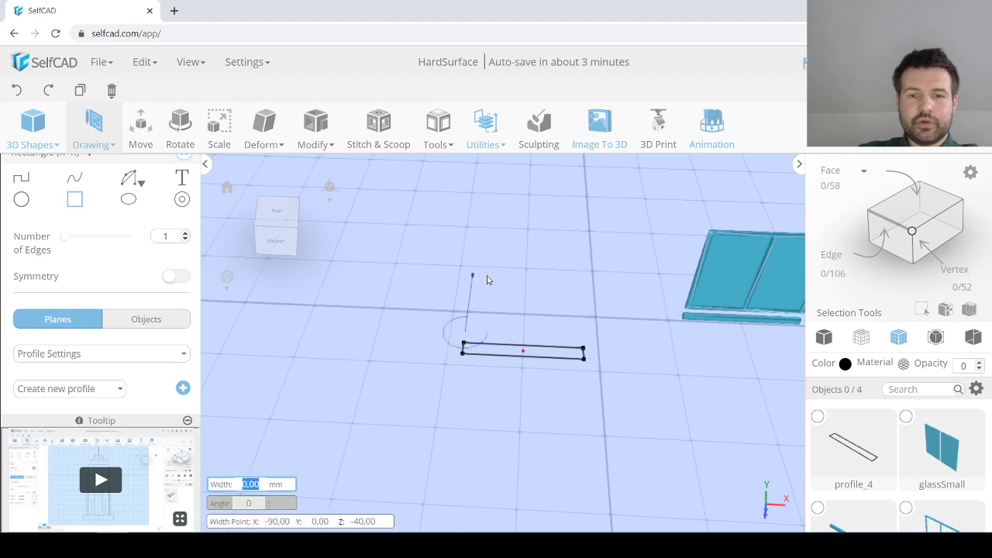
pyautogui.click(579, 281)
pyautogui.moveTo(565, 379); pyautogui.dragTo(531, 376, button='right')
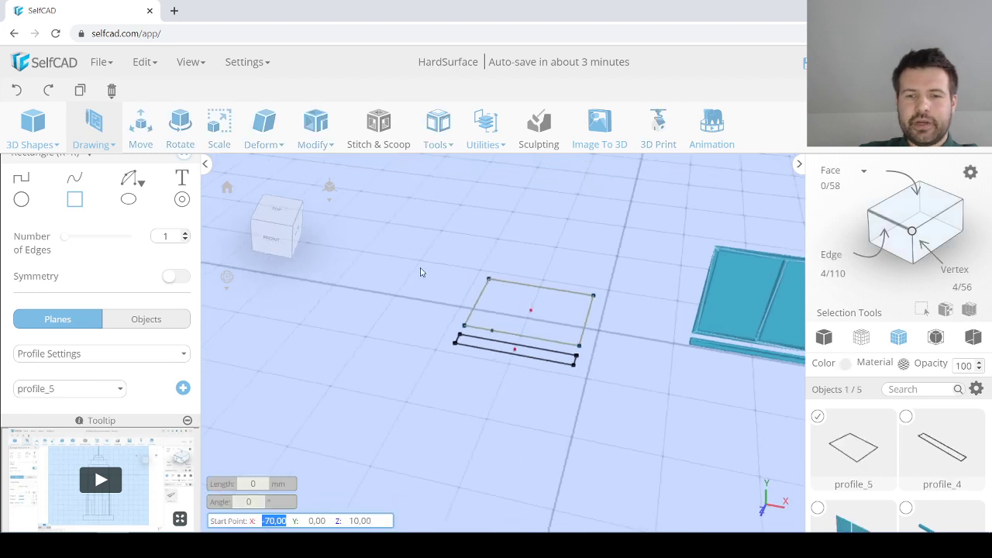
pyautogui.press('Escape')
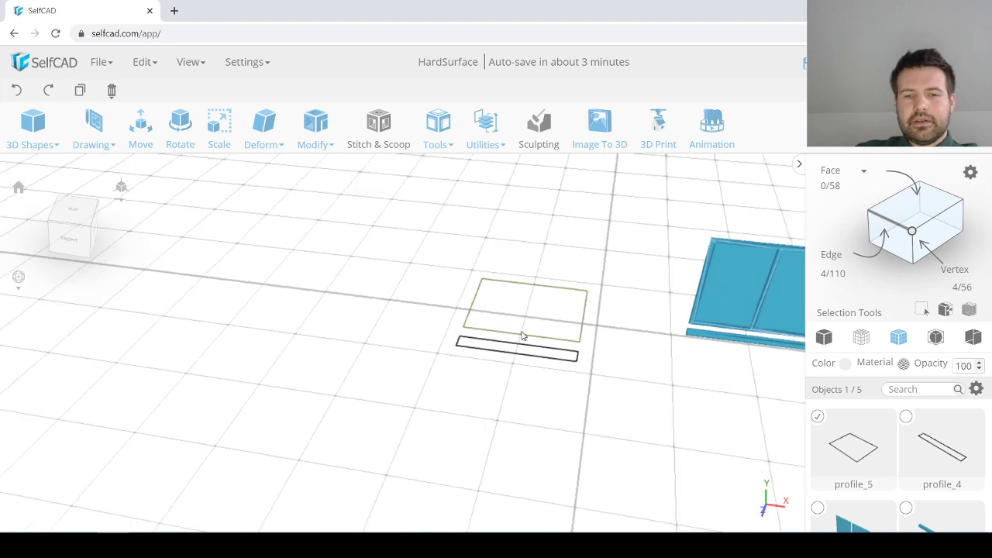
pyautogui.moveTo(522, 335); pyautogui.dragTo(511, 313, button='right')
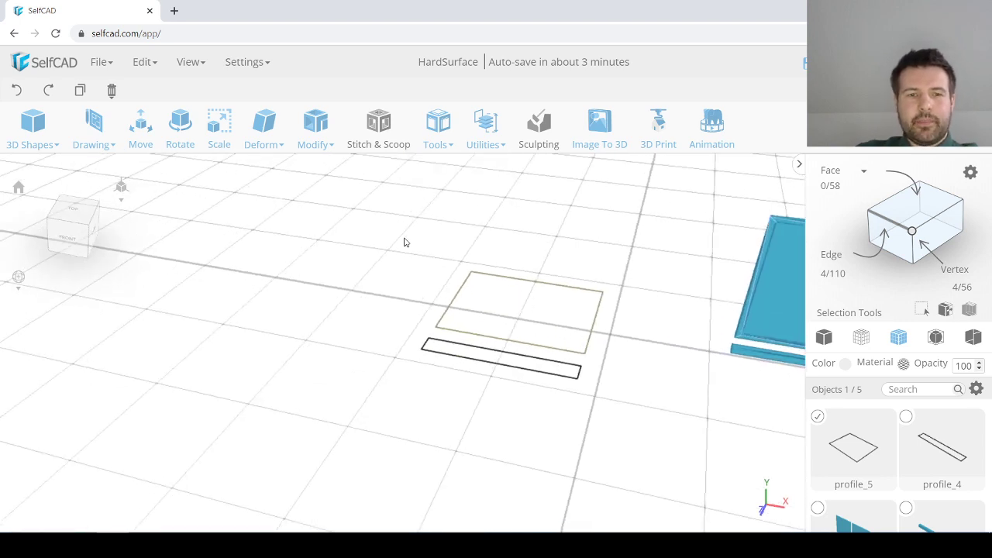
# Step: Fill the polygons of the larger rectangle and the narrow rectangle to turn both into flat surfaces
pyautogui.moveTo(440, 142)
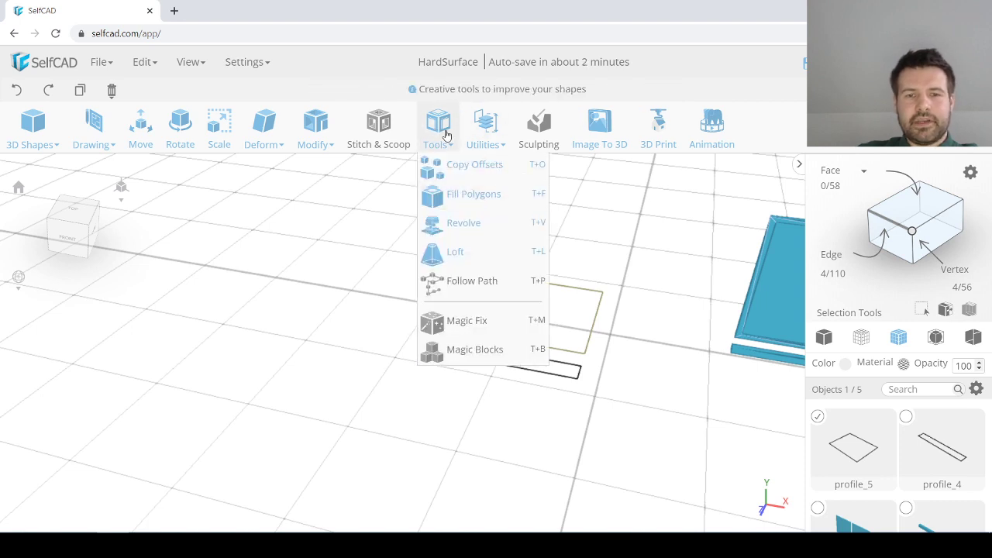
pyautogui.click(457, 193)
pyautogui.click(413, 341)
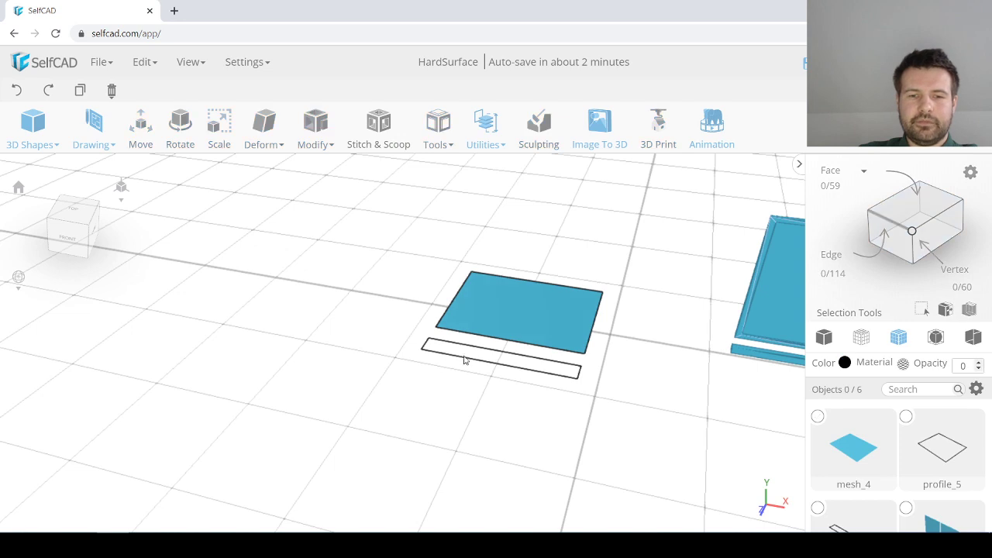
pyautogui.click(448, 146)
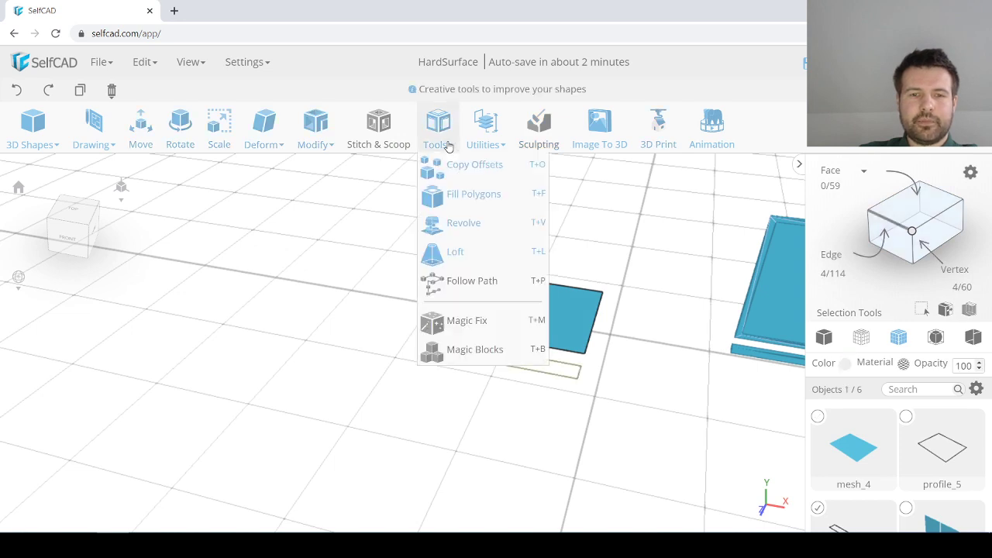
pyautogui.click(461, 193)
pyautogui.click(463, 390)
# Step: Delete the outline profiles profile_4 and profile_5, keeping the two filled surfaces
pyautogui.scroll(-3, 882, 449)
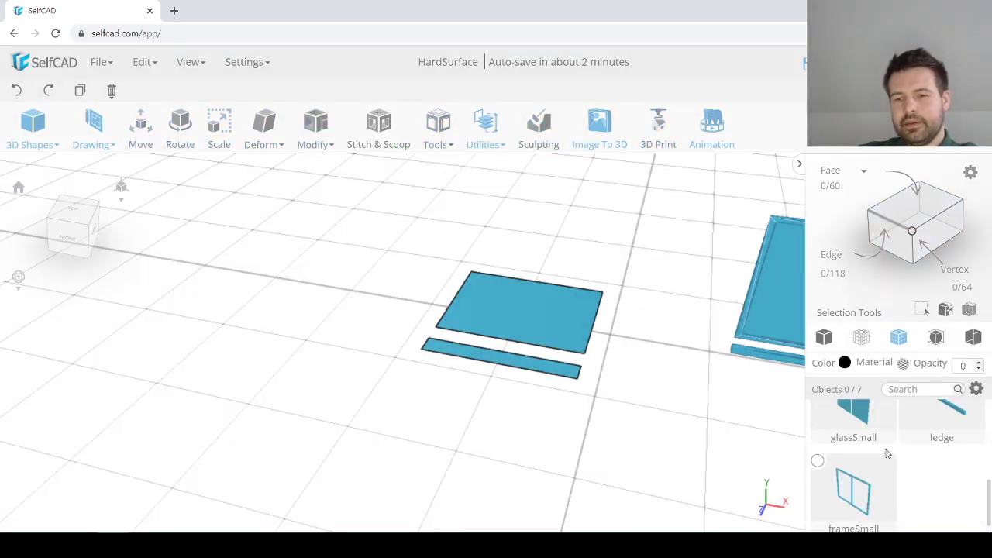
pyautogui.scroll(1, 885, 448)
pyautogui.scroll(1, 912, 442)
pyautogui.click(905, 440)
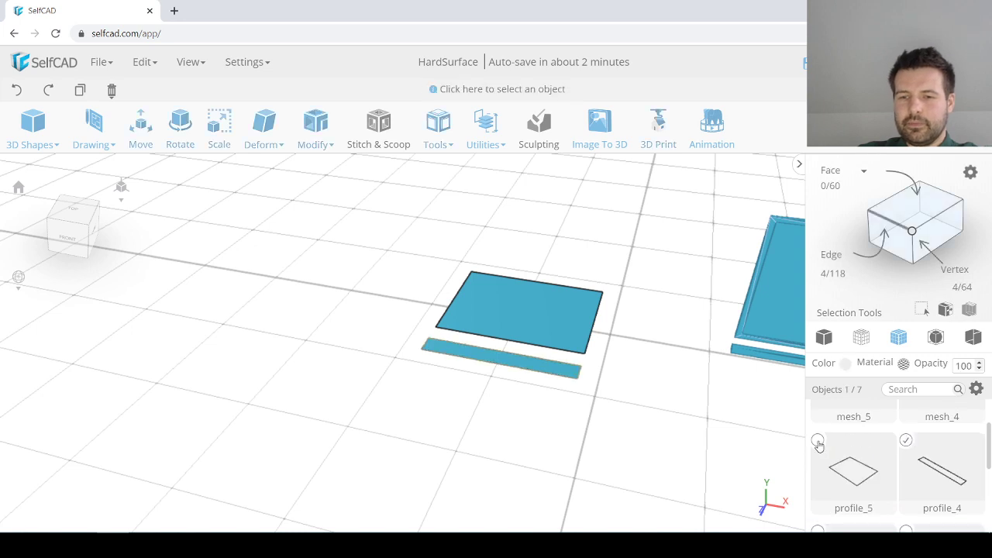
pyautogui.click(817, 440)
pyautogui.press('Delete')
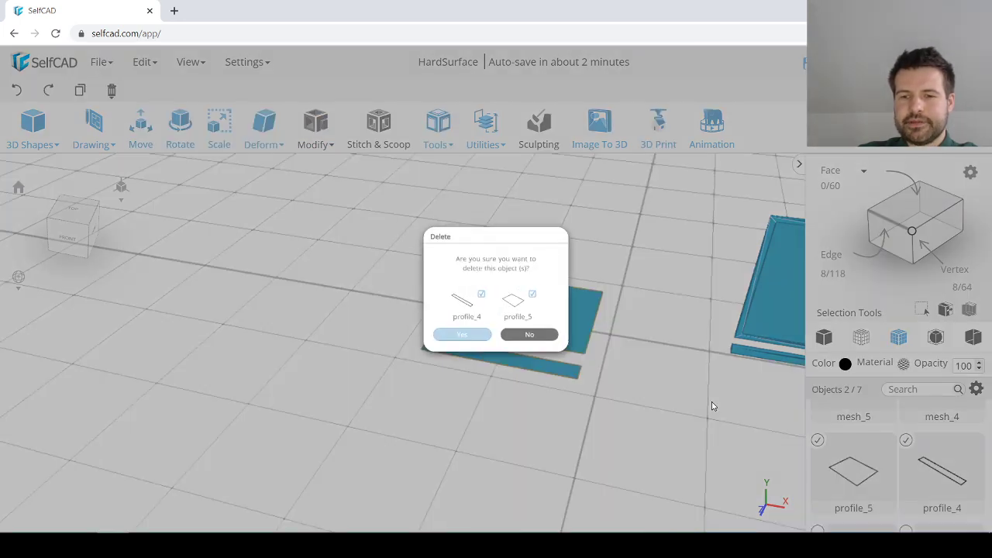
pyautogui.press('Return')
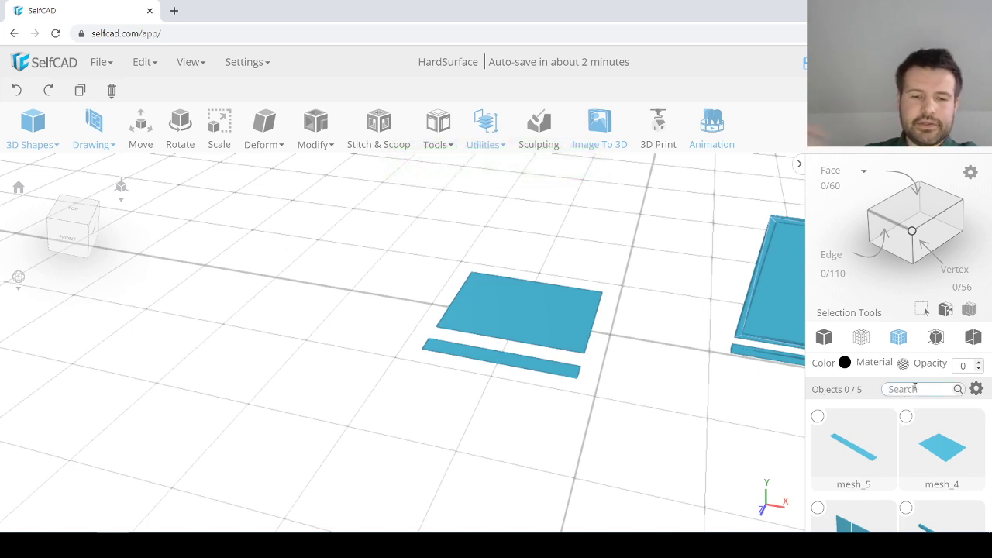
# Step: Search the object list for "glass" and clear the search
pyautogui.write('glass')
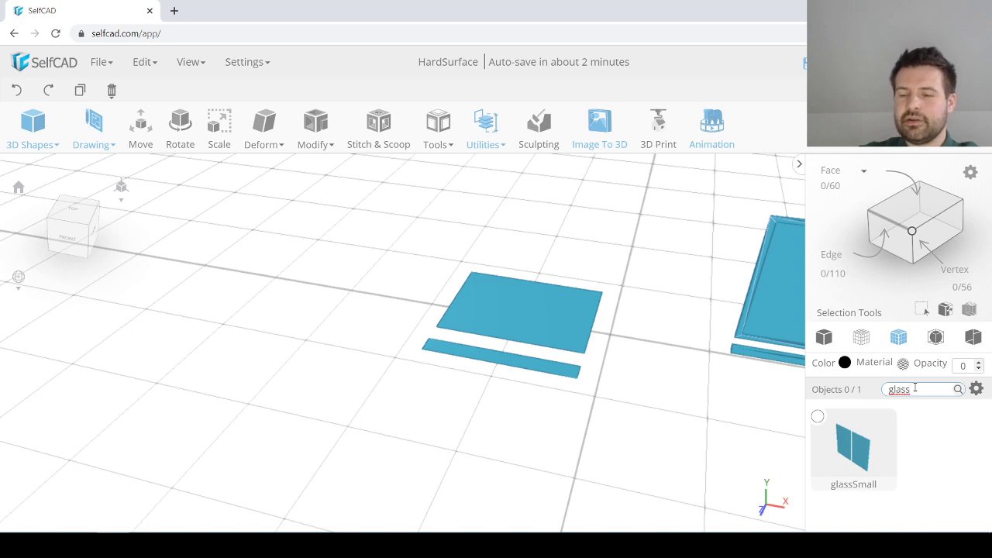
pyautogui.press('BackSpace')
pyautogui.press('BackSpace')
pyautogui.press('BackSpace')
pyautogui.press('BackSpace')
pyautogui.press('BackSpace')
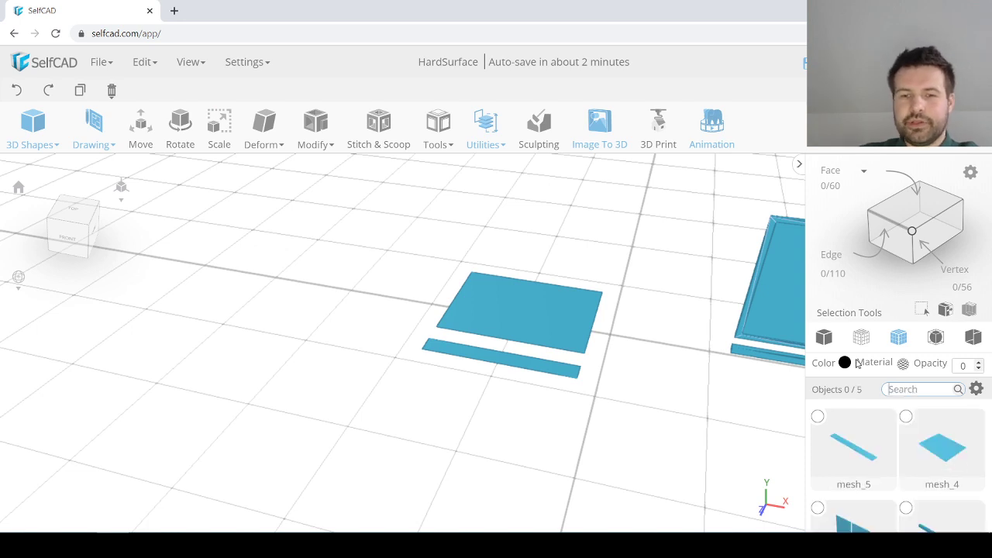
# Step: Extrude the larger filled rectangle by an amount of 1
pyautogui.click(541, 324)
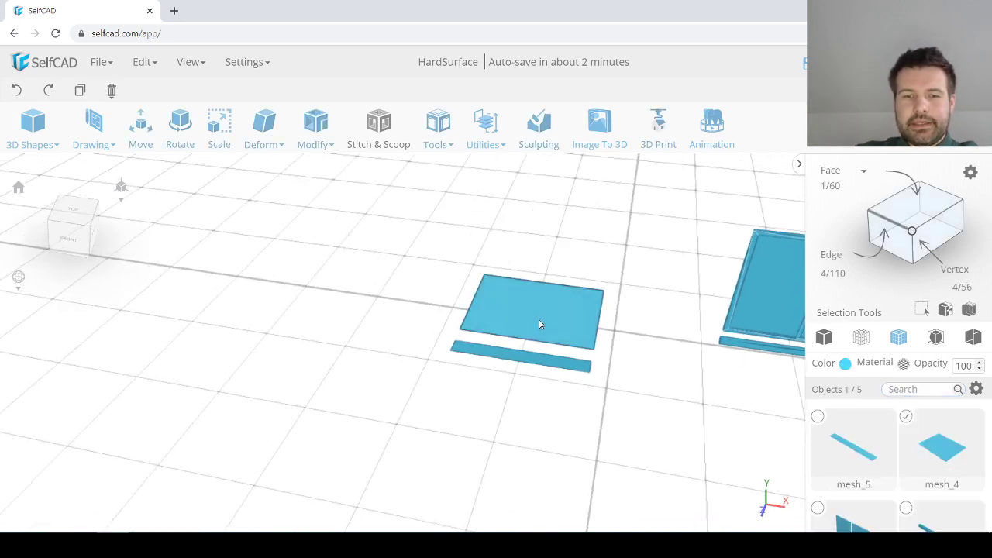
pyautogui.click(321, 147)
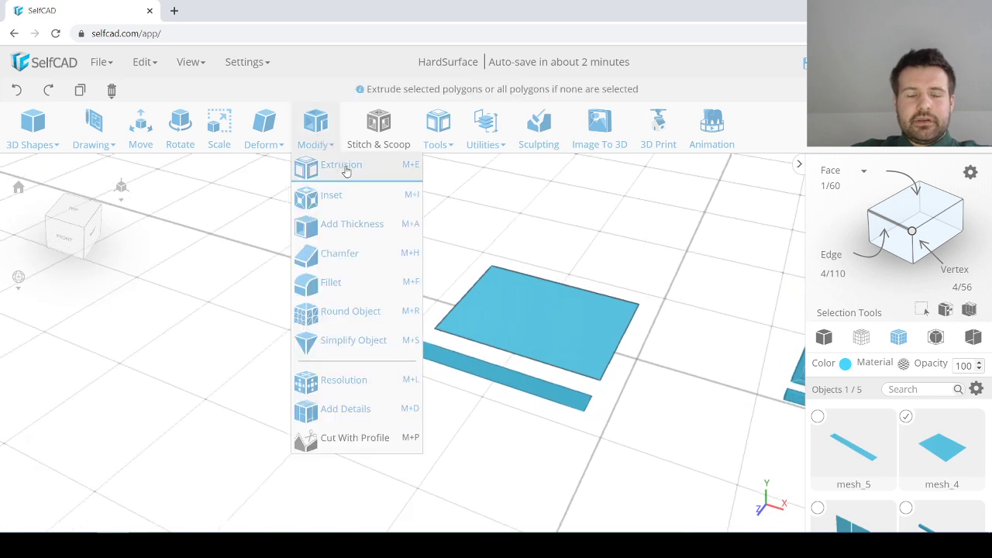
pyautogui.click(346, 171)
pyautogui.scroll(3, 541, 308)
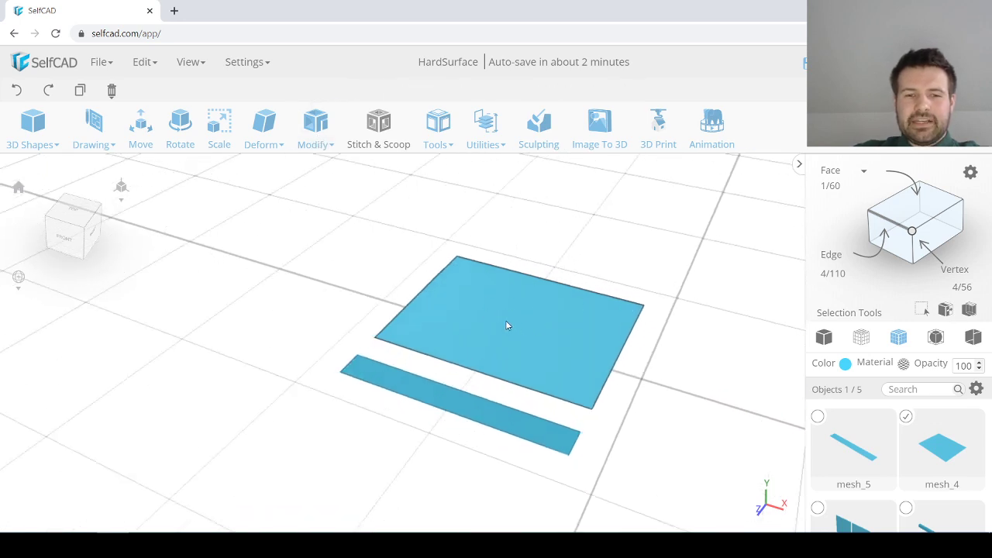
pyautogui.scroll(-2, 505, 320)
pyautogui.click(322, 147)
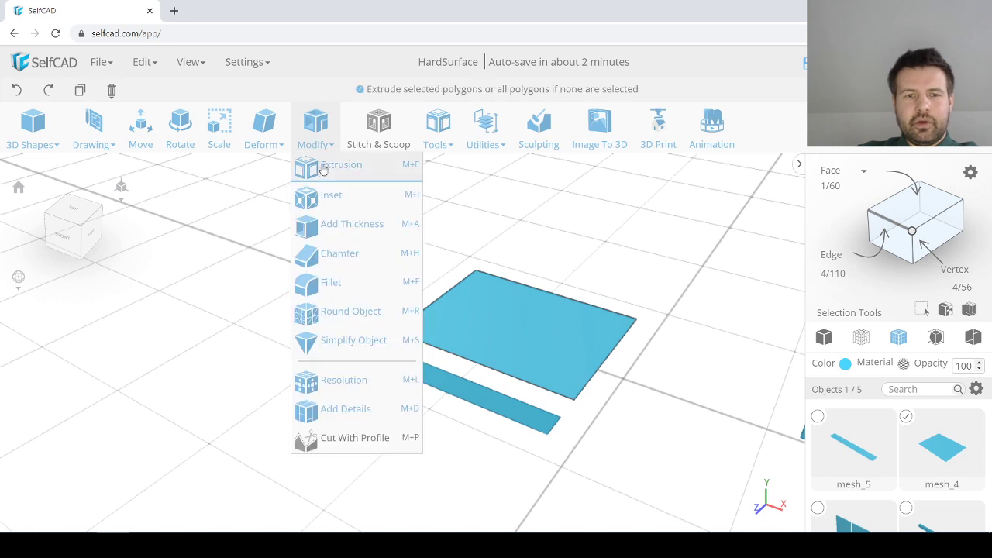
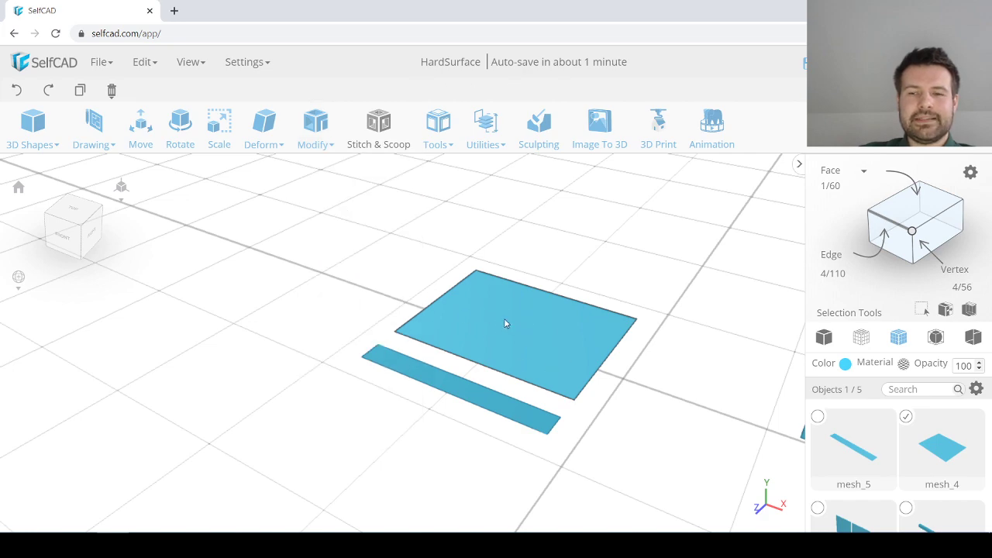
pyautogui.moveTo(292, 146)
pyautogui.click(341, 164)
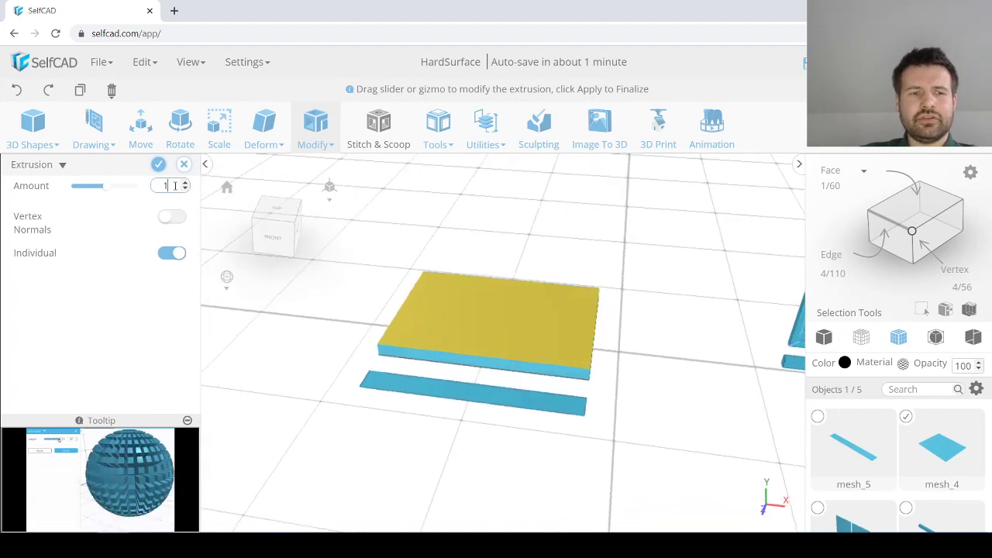
pyautogui.press('Return')
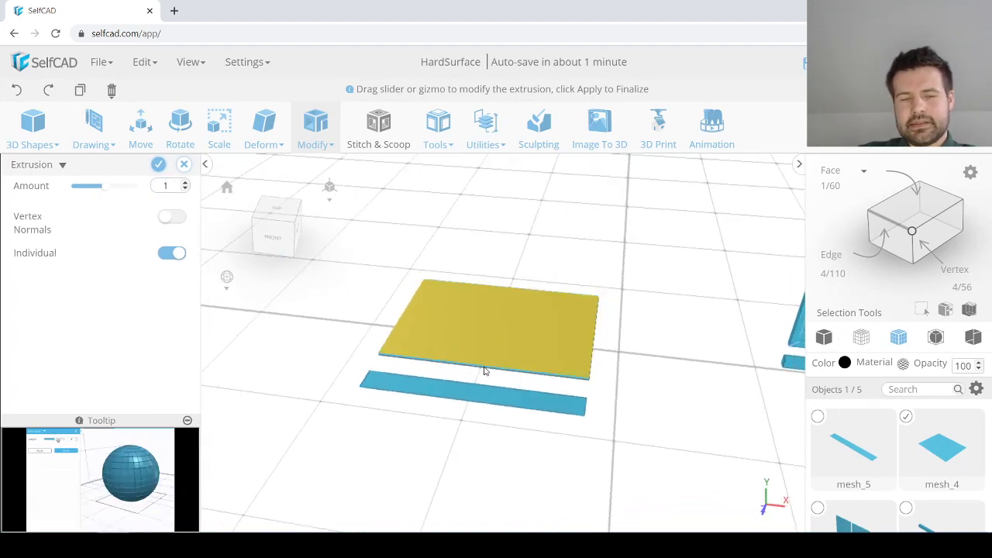
pyautogui.moveTo(471, 376); pyautogui.dragTo(481, 348, button='right')
pyautogui.click(159, 165)
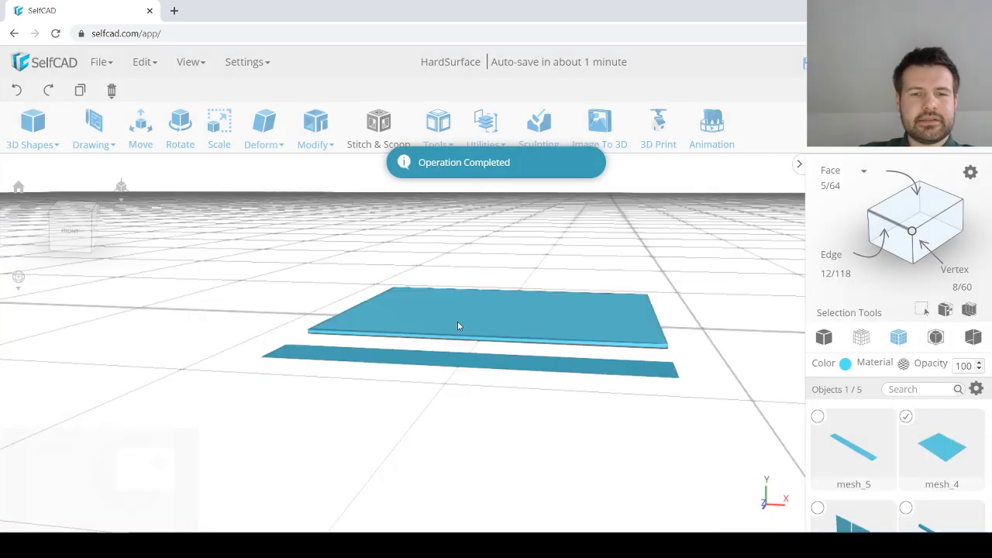
# Step: Examine the extruded panel from below to check whether its underside is closed
pyautogui.moveTo(407, 284); pyautogui.dragTo(435, 313, button='right')
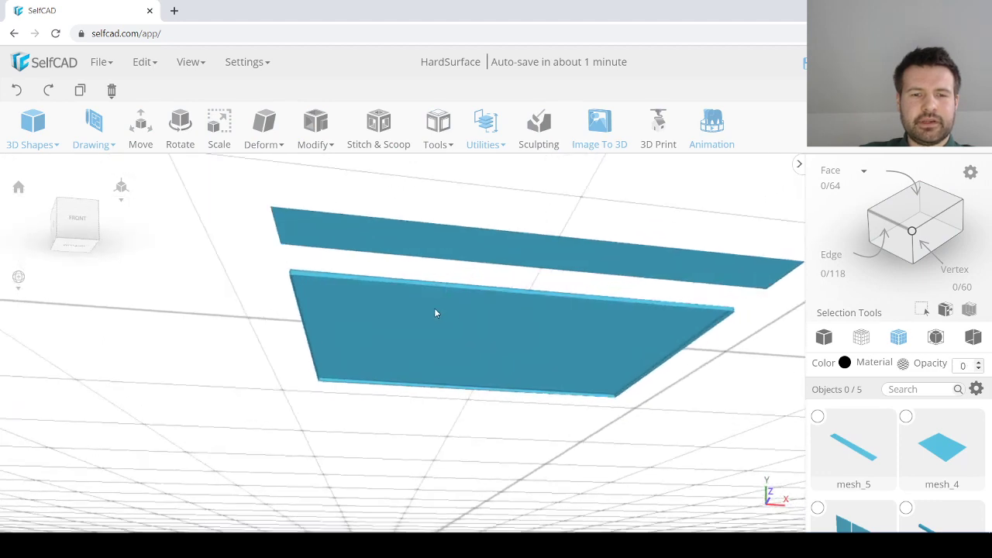
pyautogui.scroll(6, 435, 313)
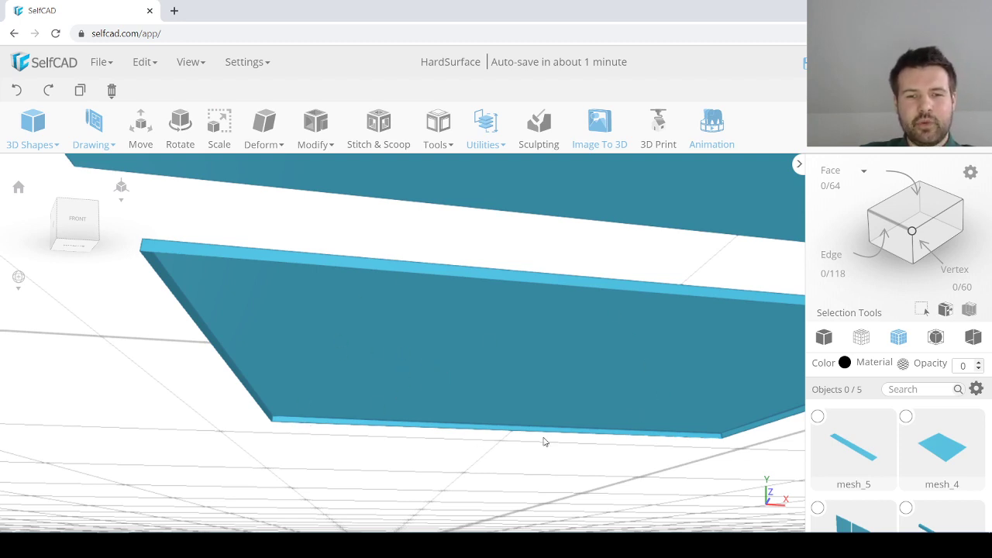
pyautogui.scroll(-2, 372, 322)
pyautogui.scroll(3, 372, 325)
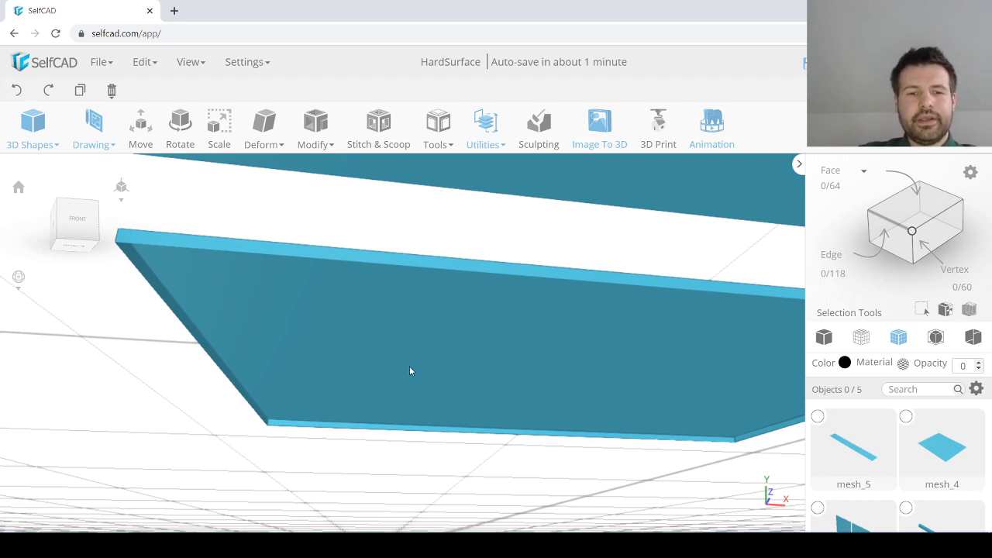
pyautogui.scroll(-4, 423, 410)
pyautogui.scroll(1, 416, 393)
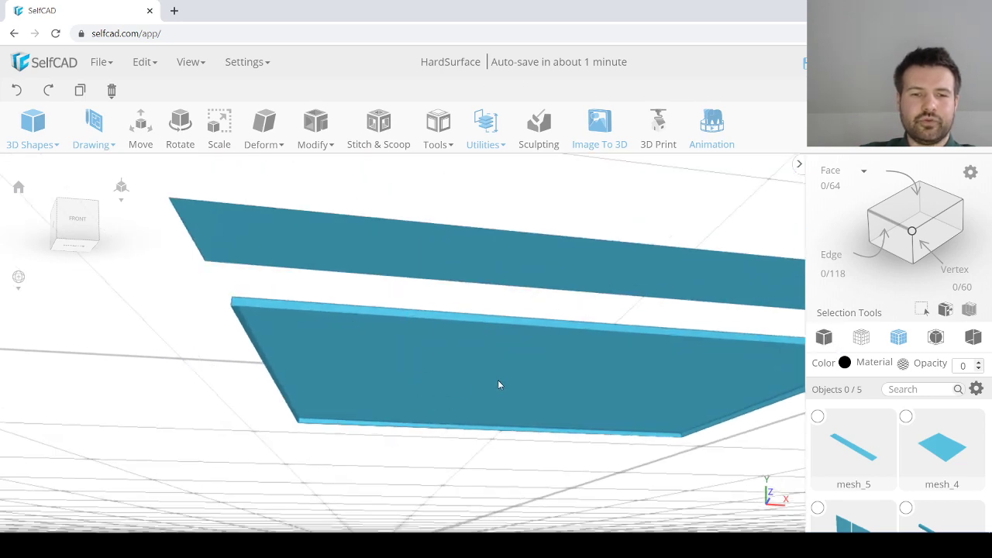
pyautogui.moveTo(498, 385); pyautogui.dragTo(396, 420, button='right')
pyautogui.scroll(-4, 397, 419)
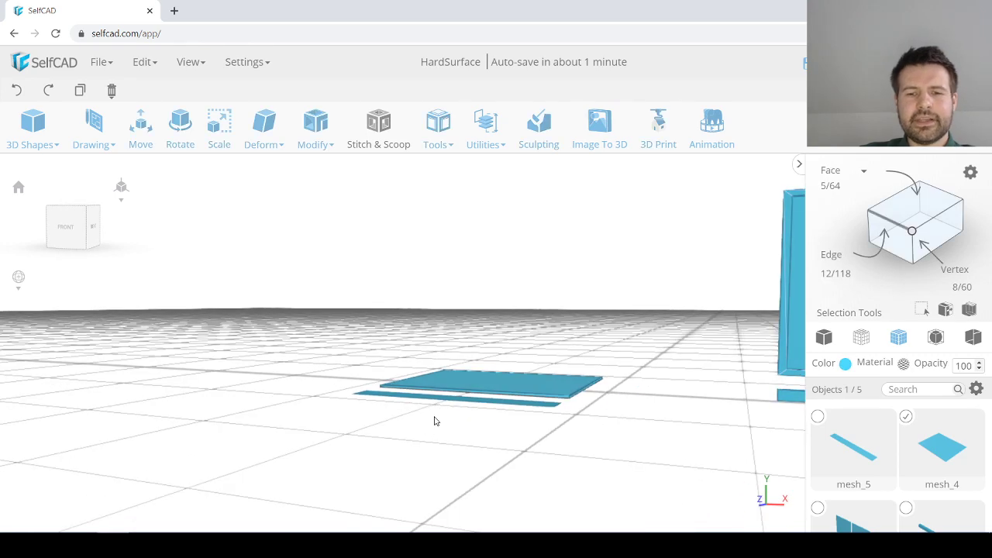
# Step: Undo the panel's extrusion and the deletion of the two outline profiles
pyautogui.hotkey('ctrl', 'z')
pyautogui.click(434, 421)
pyautogui.moveTo(434, 429); pyautogui.dragTo(442, 452, button='right')
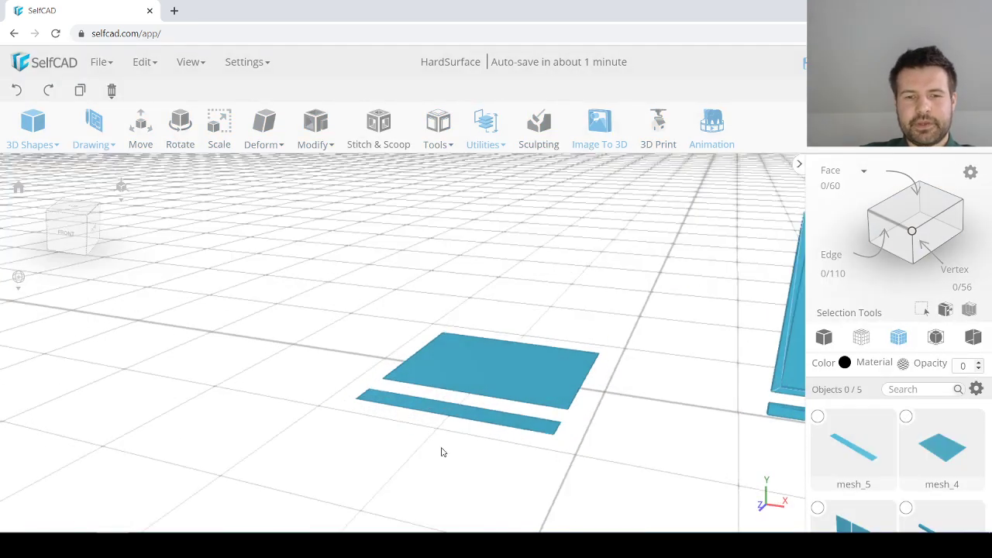
pyautogui.hotkey('ctrl', 'z')
pyautogui.click(459, 436)
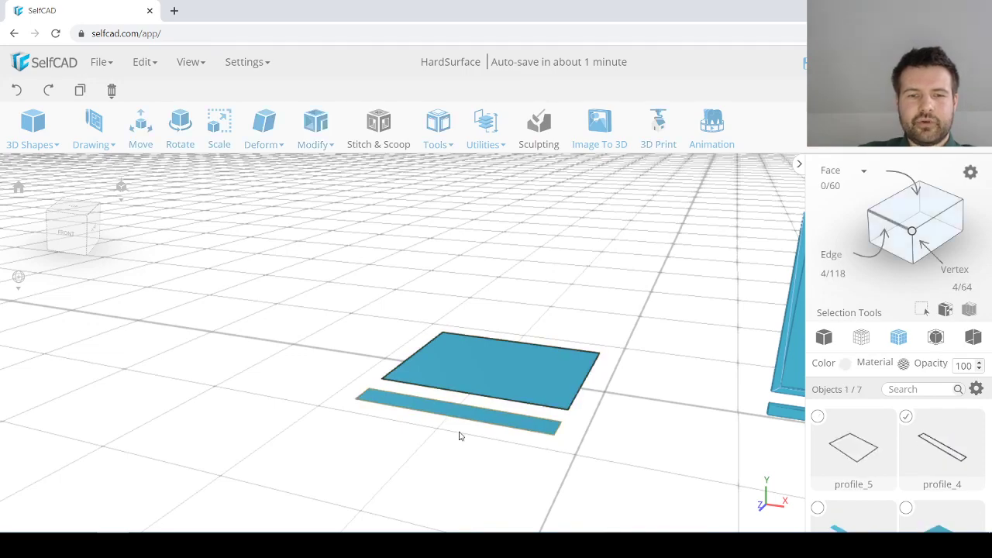
# Step: Undo the polygon fills of the narrow and the larger rectangle
pyautogui.click(459, 436)
pyautogui.click(459, 436)
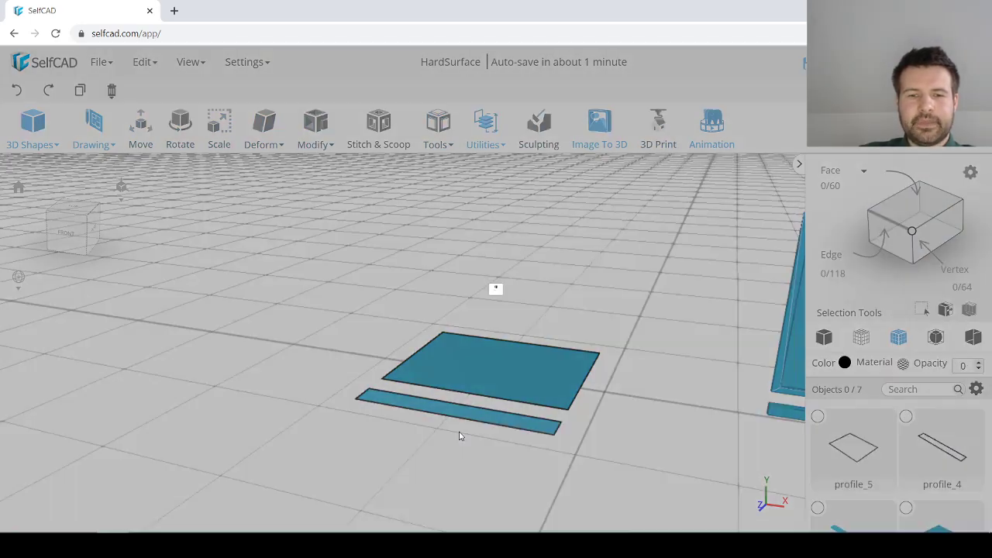
pyautogui.press('Delete')
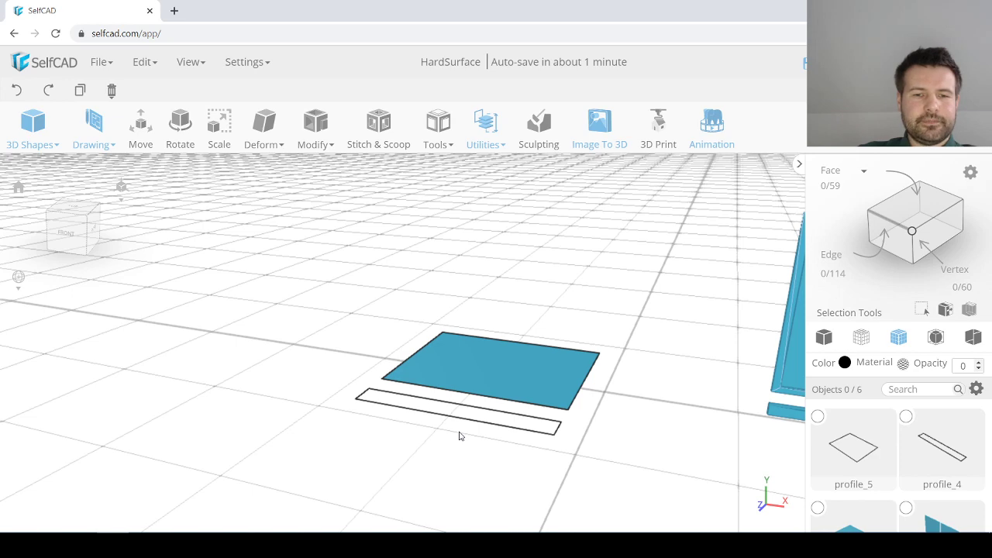
pyautogui.click(421, 439)
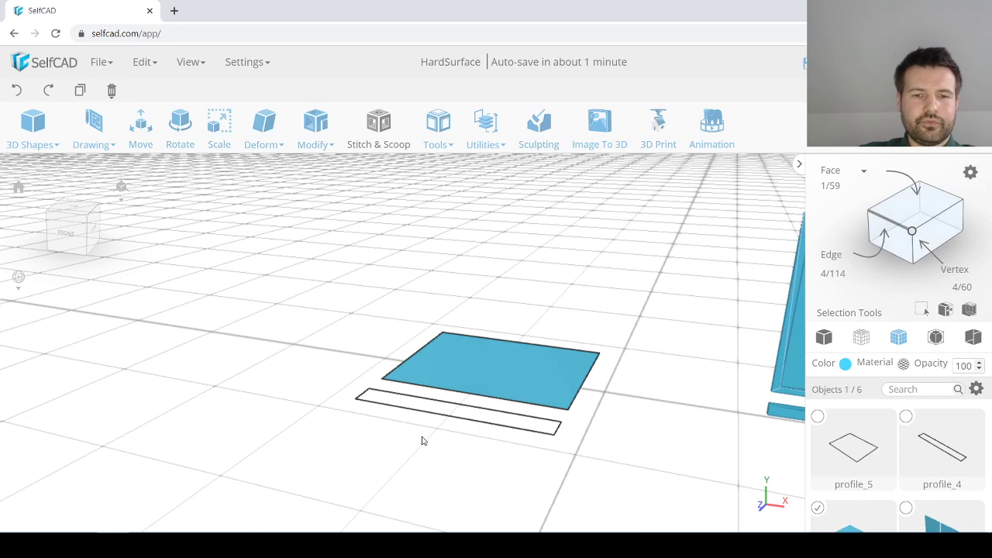
pyautogui.press('Delete')
pyautogui.scroll(5, 461, 401)
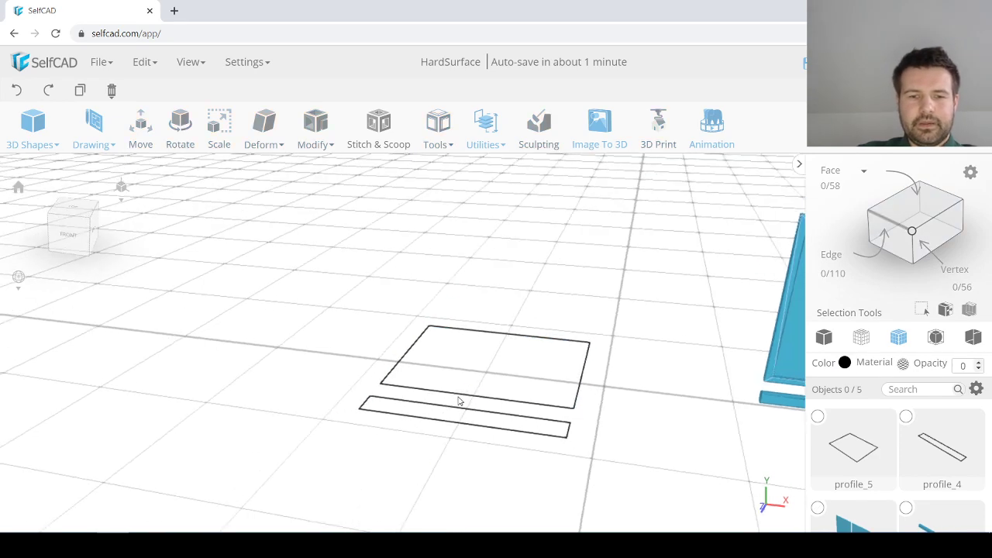
# Step: Sketch a smaller rectangle inside the larger rectangle's outline, starting at X -80, Z 10, with a first side of about 40 mm
pyautogui.scroll(2, 455, 383)
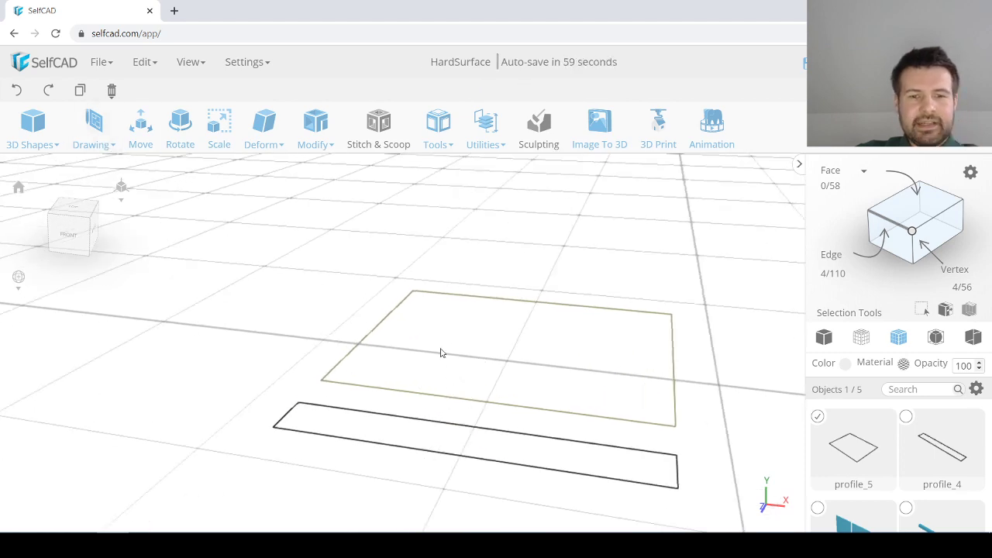
pyautogui.click(108, 137)
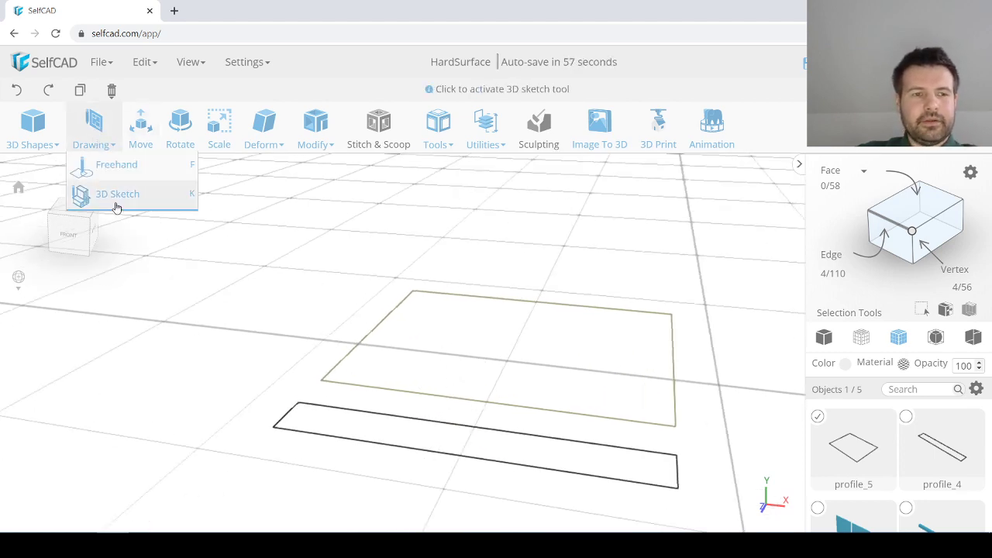
pyautogui.click(116, 203)
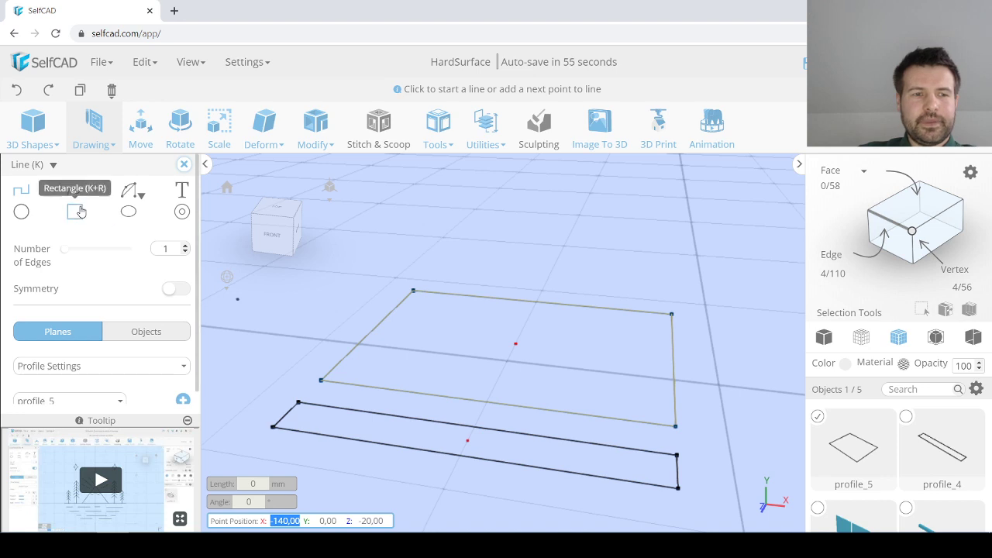
pyautogui.click(71, 211)
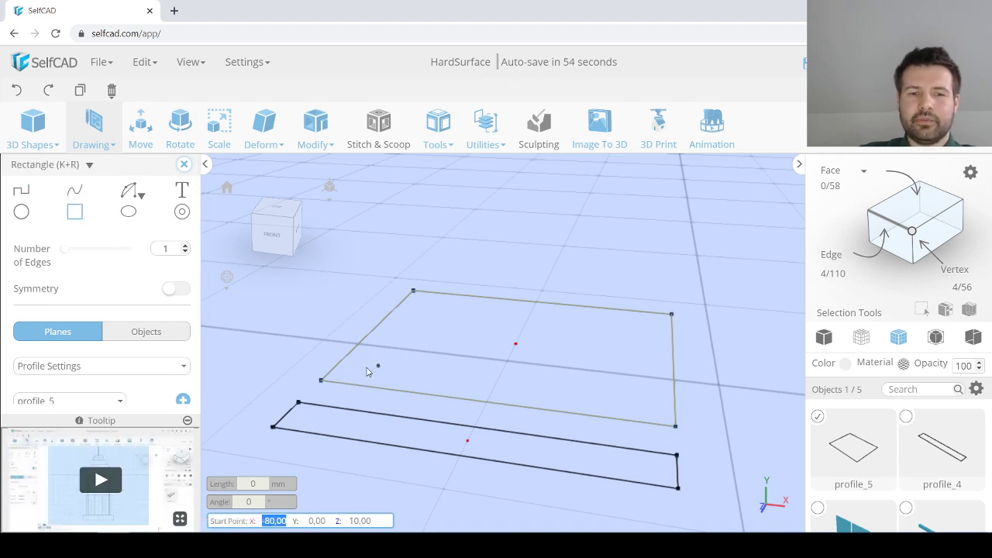
pyautogui.click(377, 367)
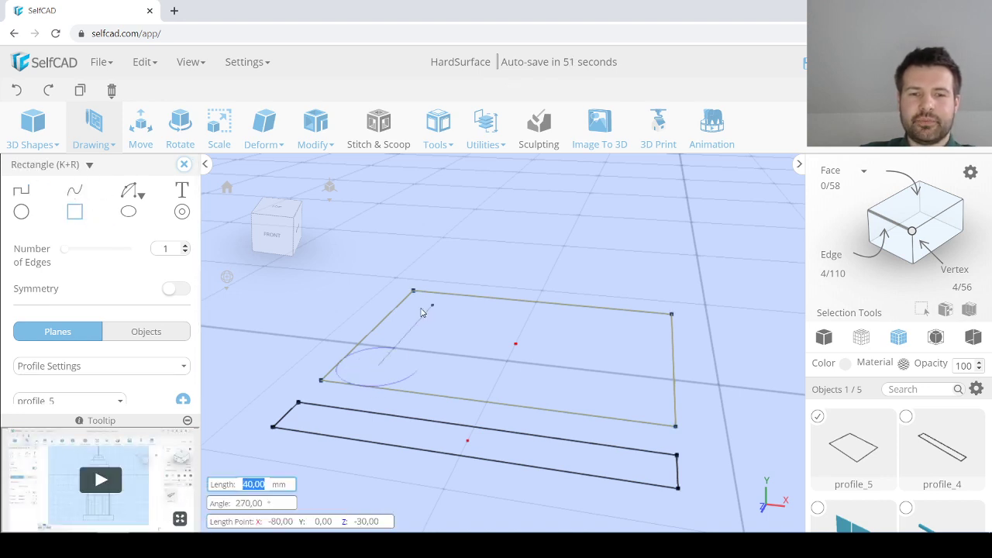
pyautogui.click(423, 309)
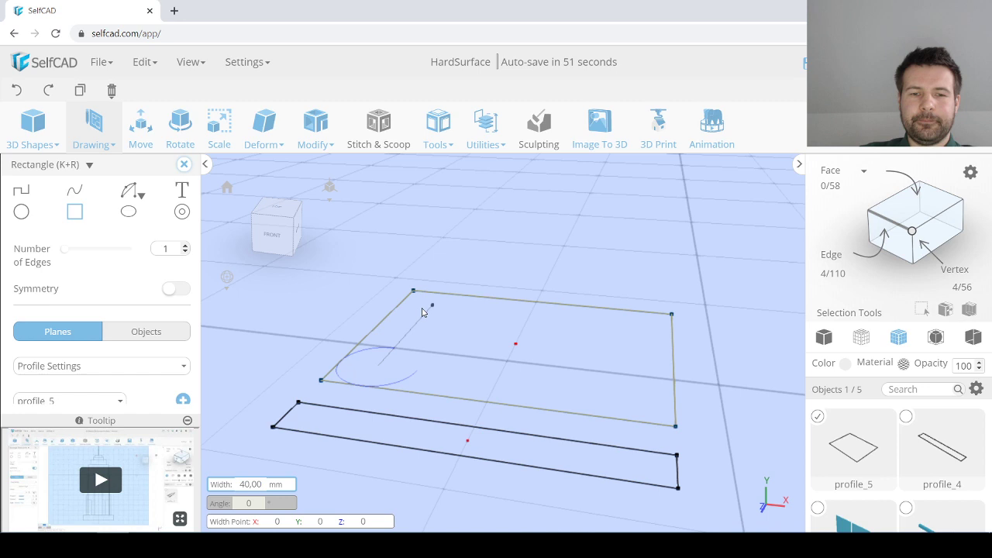
pyautogui.click(644, 349)
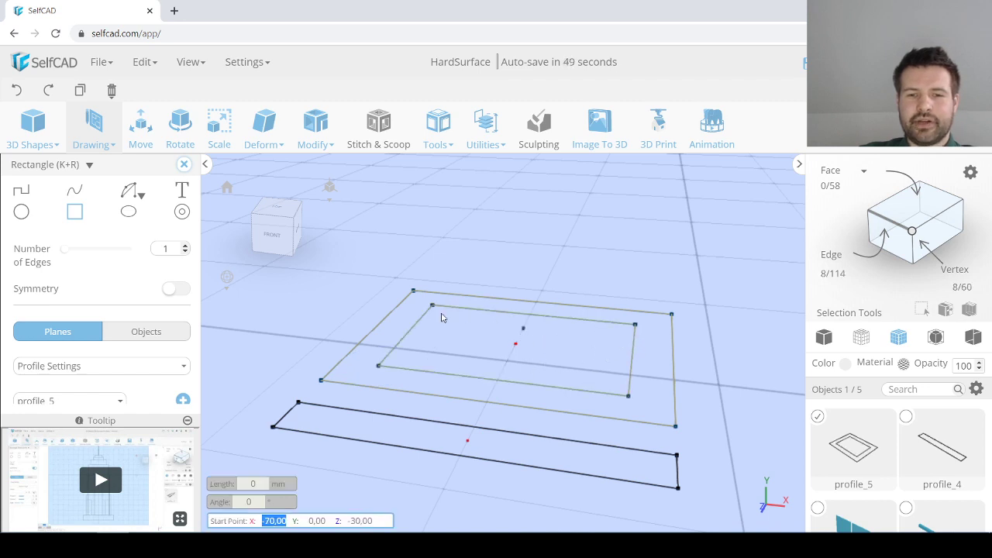
pyautogui.click(184, 165)
# Step: Scale the inner rectangle uniformly to about 78.31 mm in X and 52.2 mm in Z, keeping it just inside the outer one
pyautogui.click(240, 134)
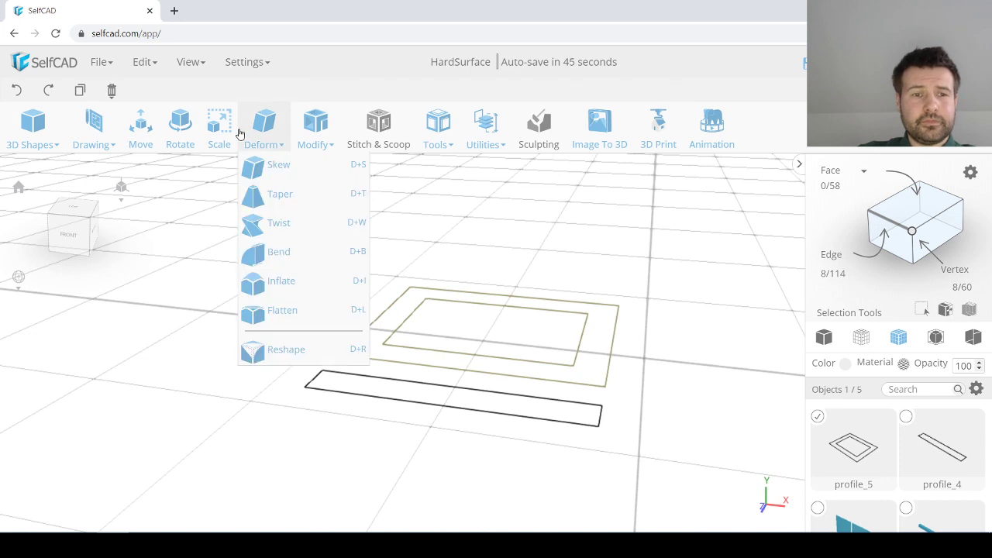
pyautogui.click(901, 219)
pyautogui.scroll(2, 492, 308)
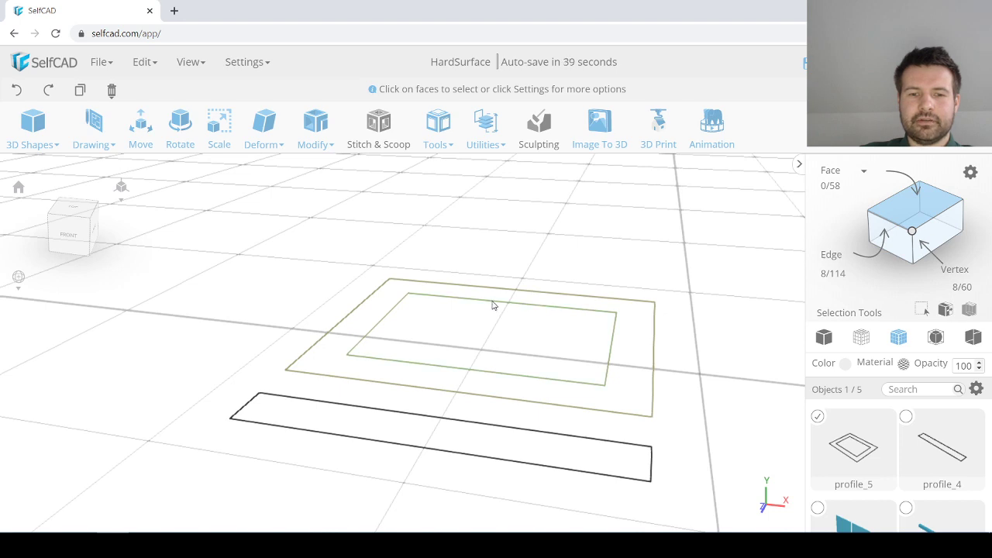
pyautogui.click(490, 304)
pyautogui.scroll(2, 488, 307)
pyautogui.click(217, 126)
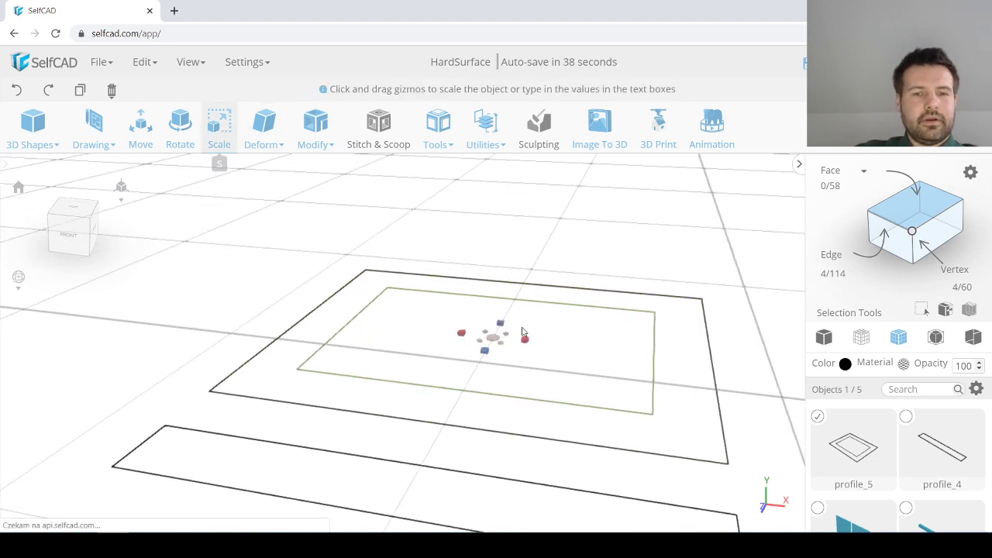
pyautogui.moveTo(496, 341); pyautogui.dragTo(572, 365)
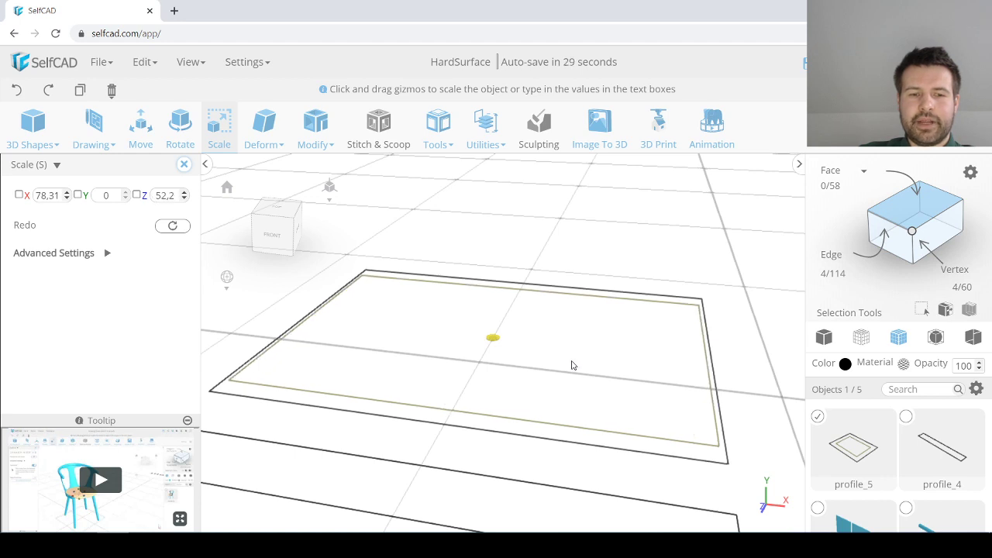
pyautogui.click(533, 240)
pyautogui.moveTo(534, 337); pyautogui.dragTo(600, 352, button='right')
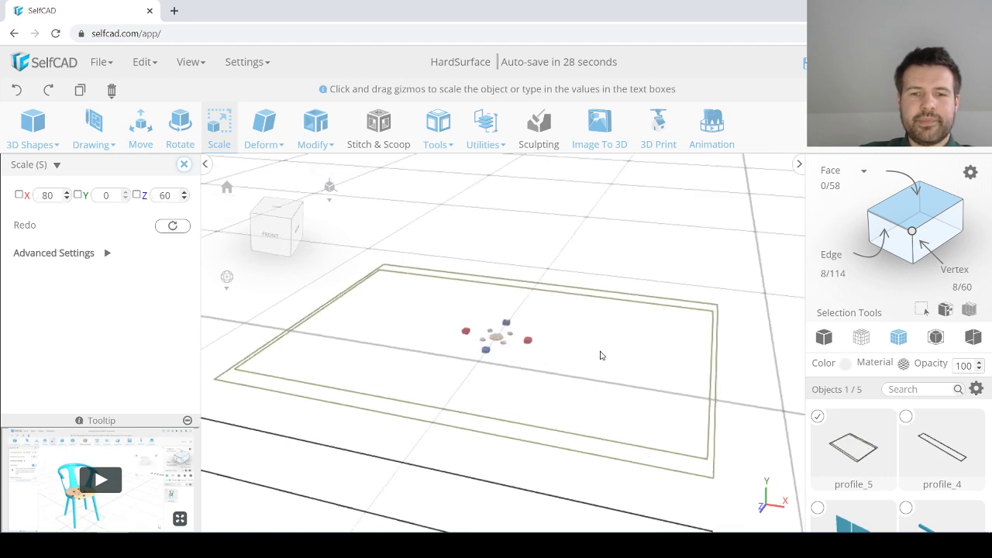
pyautogui.scroll(-2, 606, 349)
pyautogui.click(882, 226)
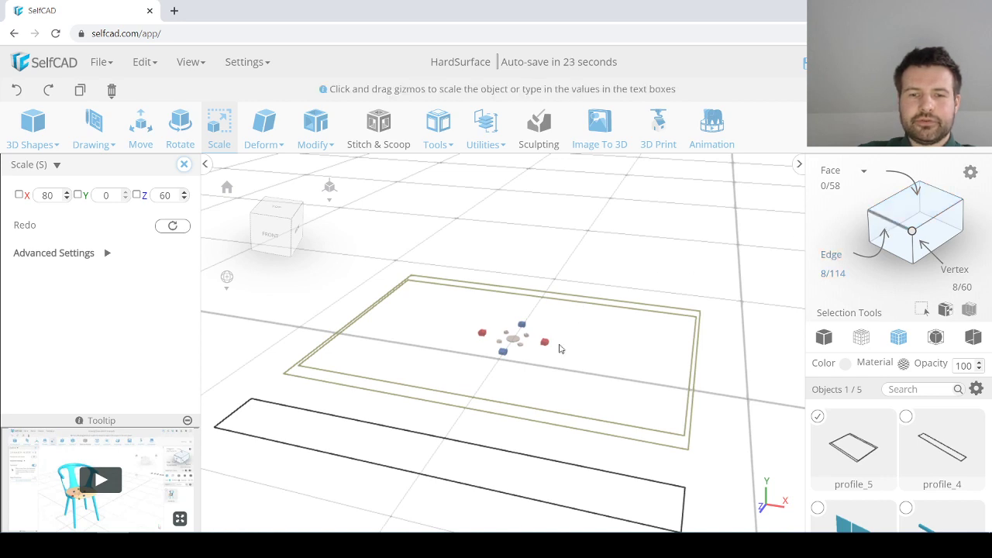
pyautogui.click(599, 401)
pyautogui.moveTo(599, 402); pyautogui.dragTo(497, 418, button='right')
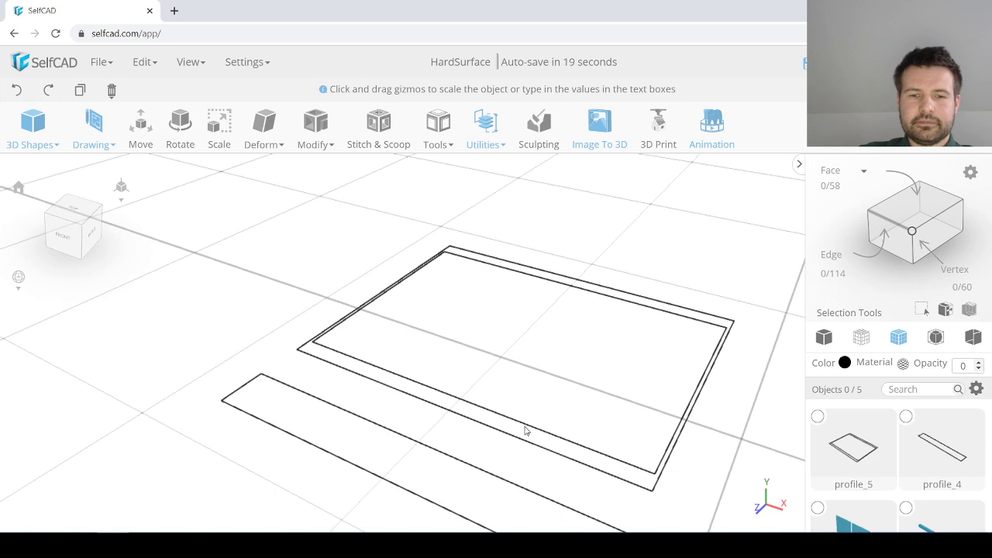
# Step: Scale the inner rectangle's two long edges outward along Z with Symmetry on, evening the gap to the outer rectangle
pyautogui.click(818, 416)
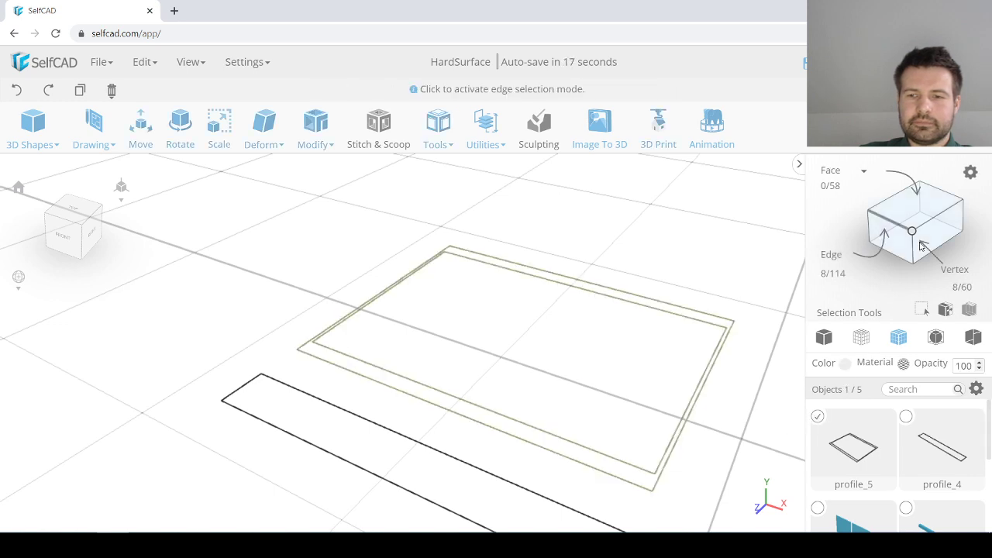
pyautogui.scroll(1, 488, 414)
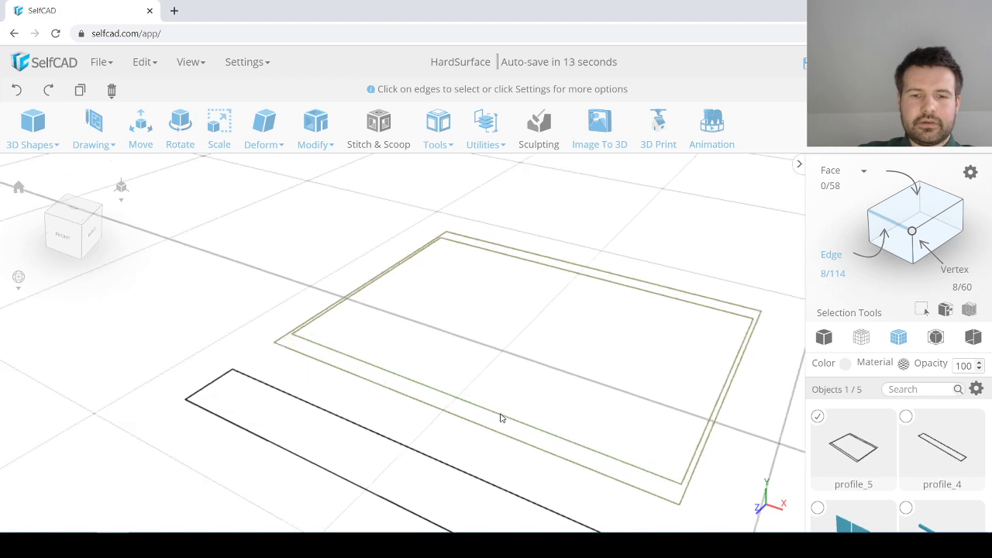
pyautogui.scroll(-2, 778, 331)
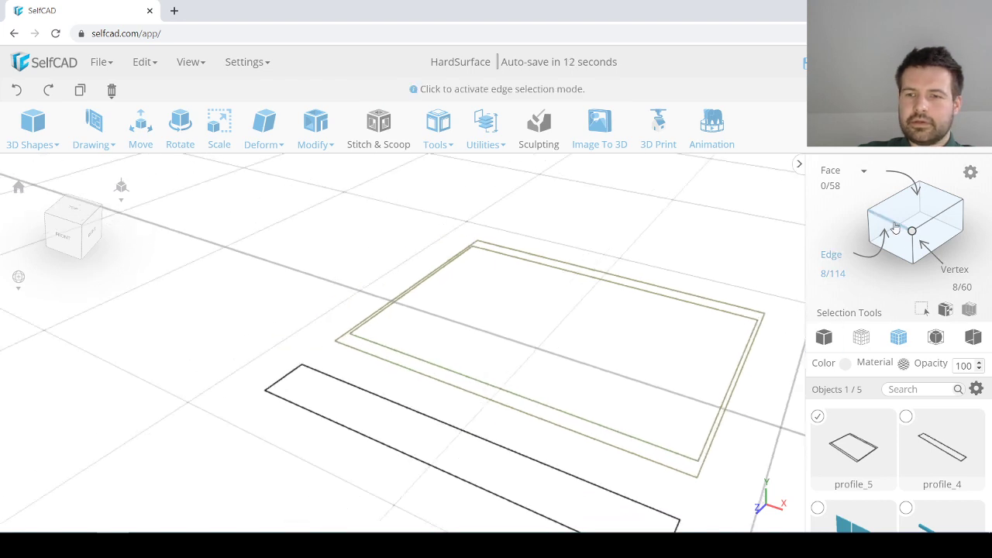
pyautogui.moveTo(576, 411); pyautogui.dragTo(511, 411, button='right')
pyautogui.click(511, 413)
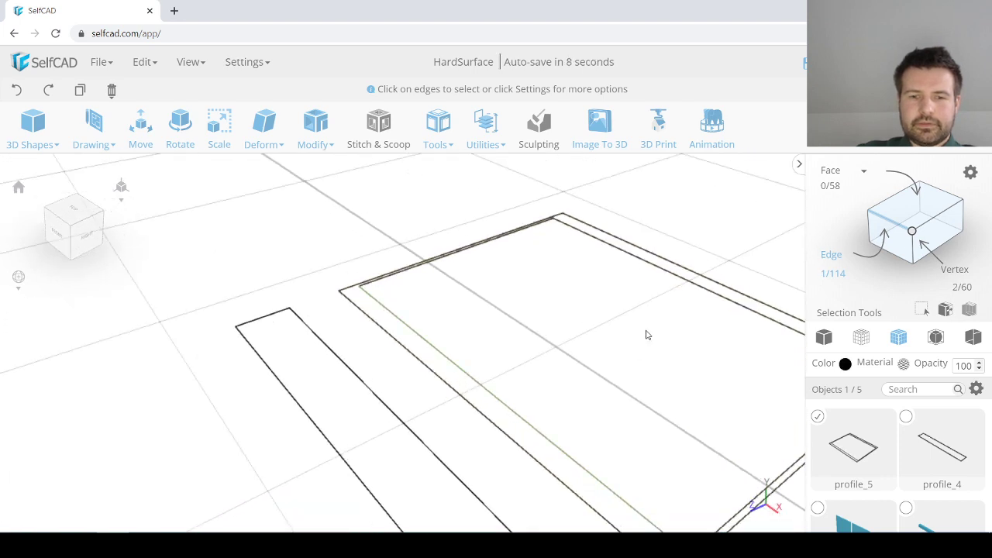
pyautogui.moveTo(682, 280); pyautogui.dragTo(545, 320, button='right')
pyautogui.click(668, 285)
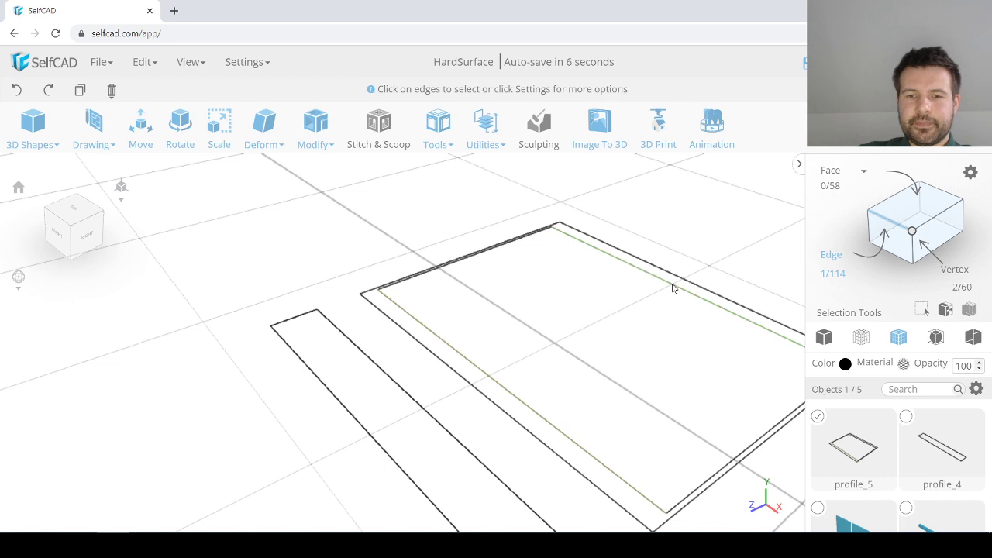
pyautogui.scroll(-2, 569, 325)
pyautogui.moveTo(569, 326); pyautogui.dragTo(647, 346, button='right')
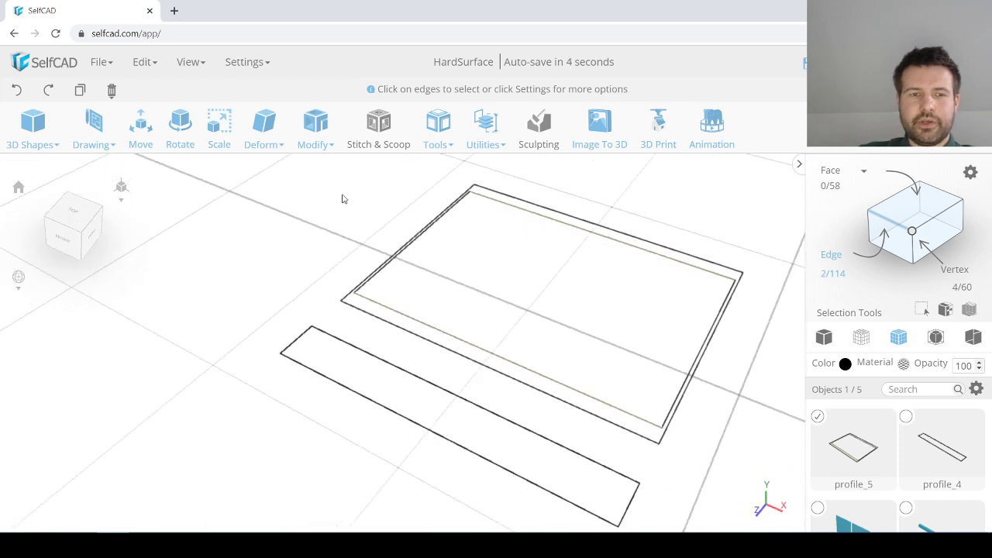
pyautogui.click(217, 131)
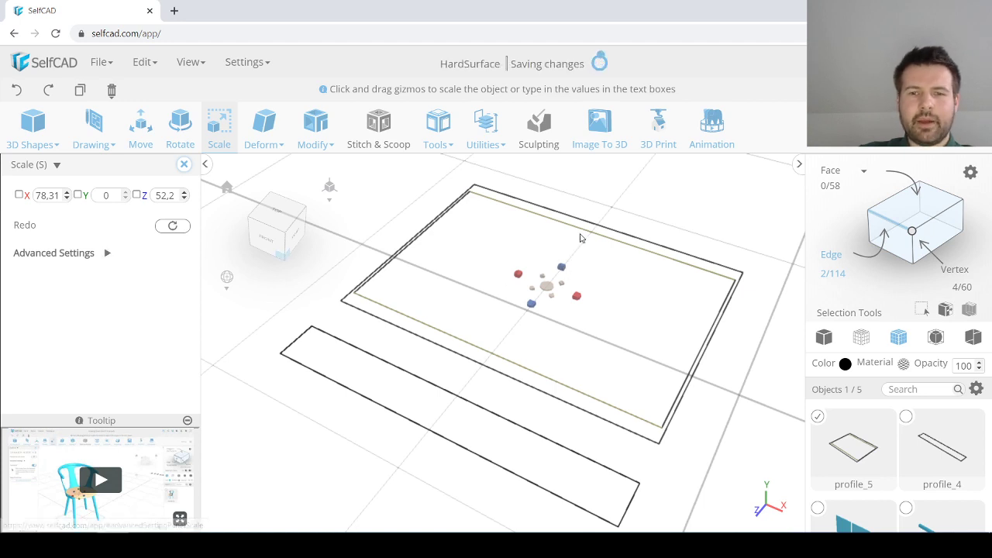
pyautogui.click(102, 257)
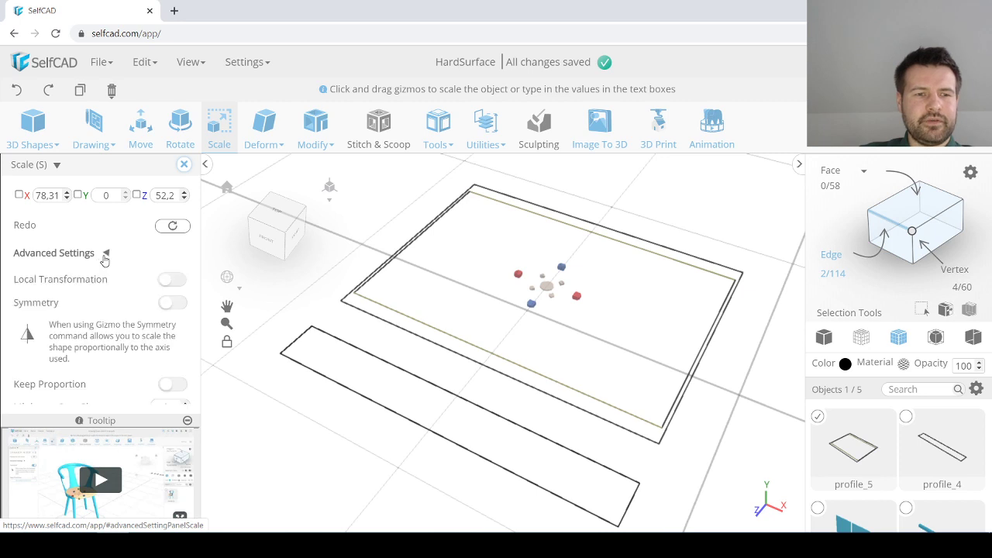
pyautogui.moveTo(401, 323); pyautogui.dragTo(396, 320, button='right')
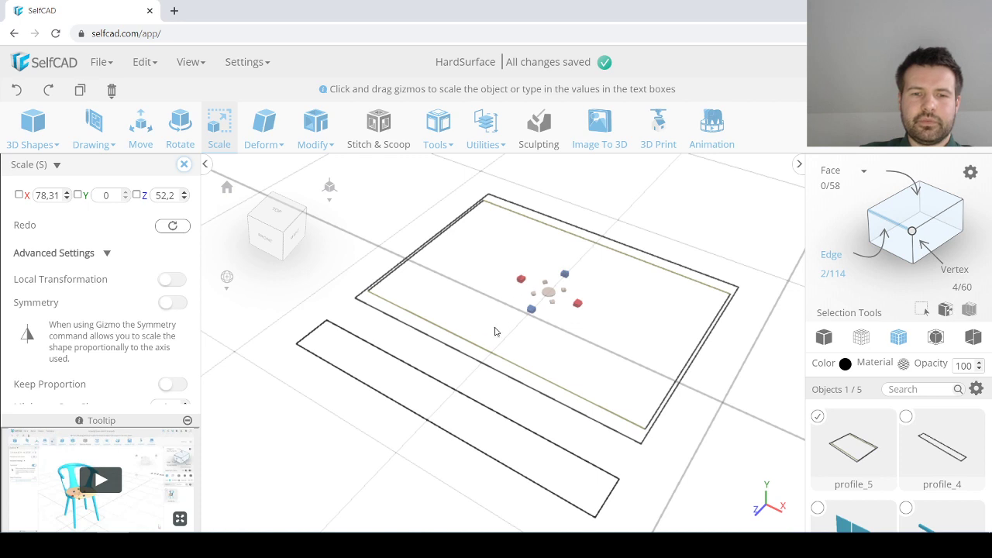
pyautogui.click(172, 304)
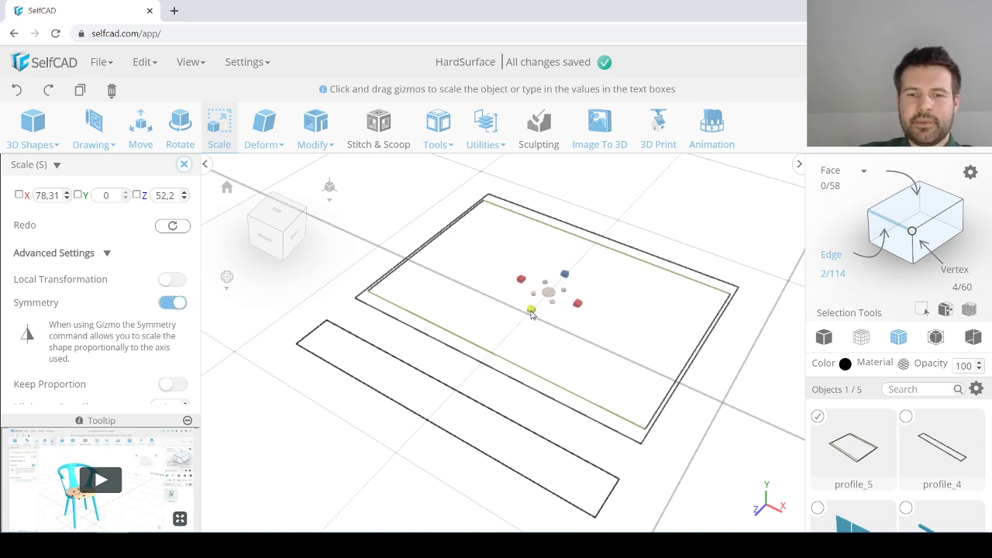
pyautogui.moveTo(531, 314); pyautogui.dragTo(519, 325)
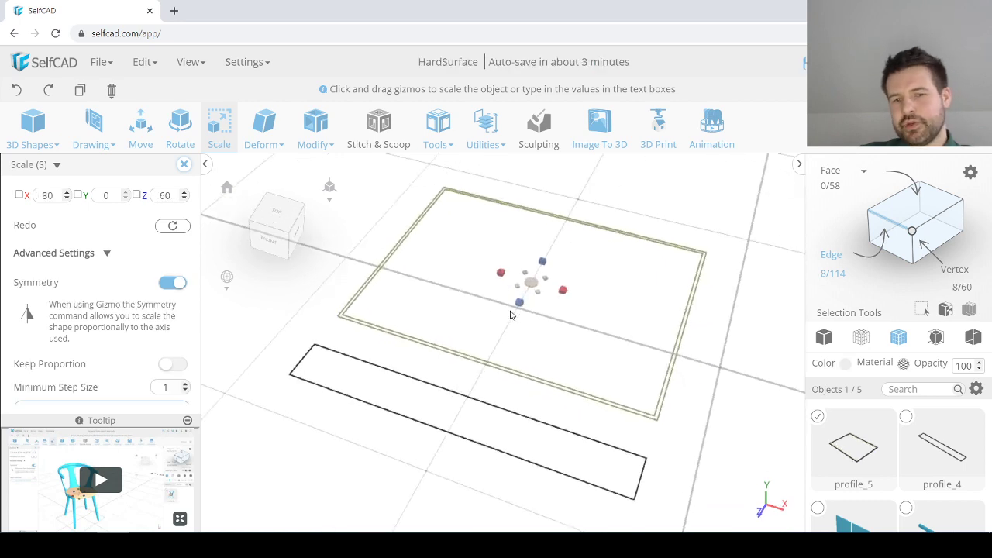
pyautogui.moveTo(511, 315); pyautogui.dragTo(446, 285)
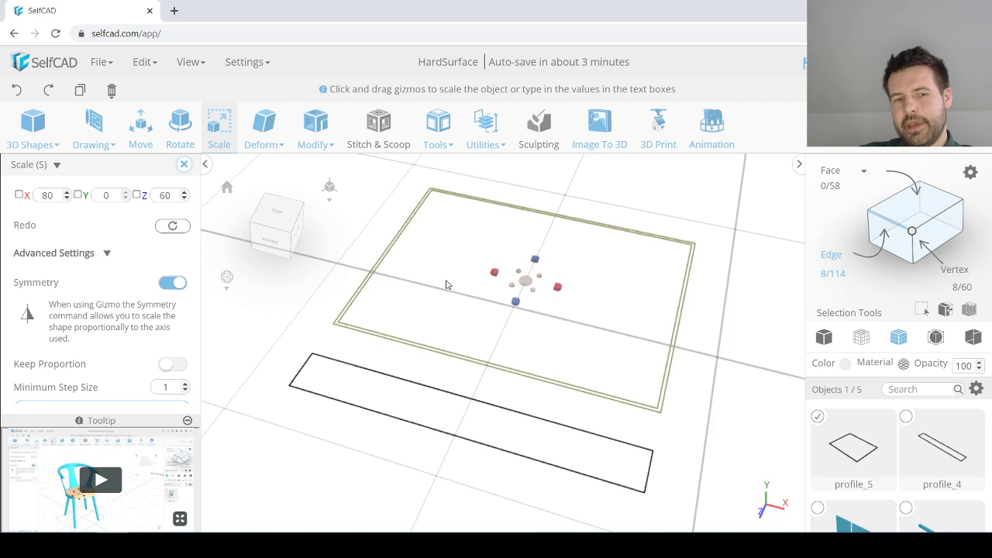
# Step: Fill the polygons of the nested rectangles profile and of the narrow rectangle
pyautogui.click(183, 165)
pyautogui.click(437, 128)
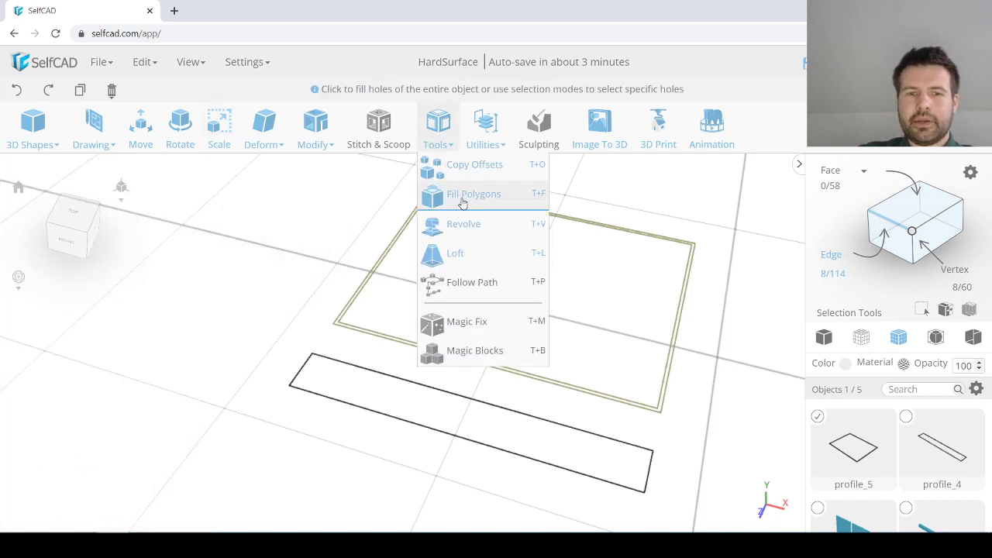
pyautogui.click(462, 200)
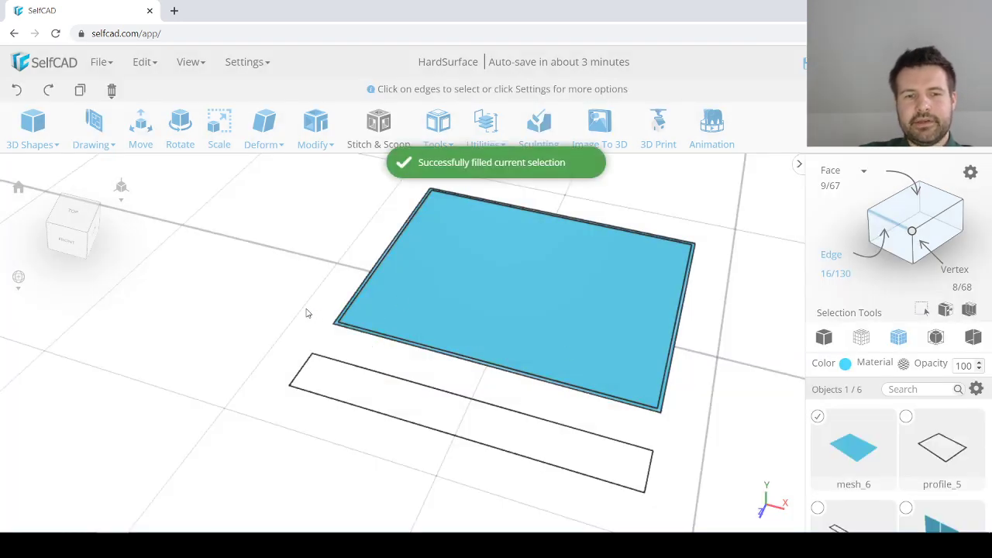
pyautogui.scroll(-3, 308, 312)
pyautogui.click(372, 363)
pyautogui.click(373, 365)
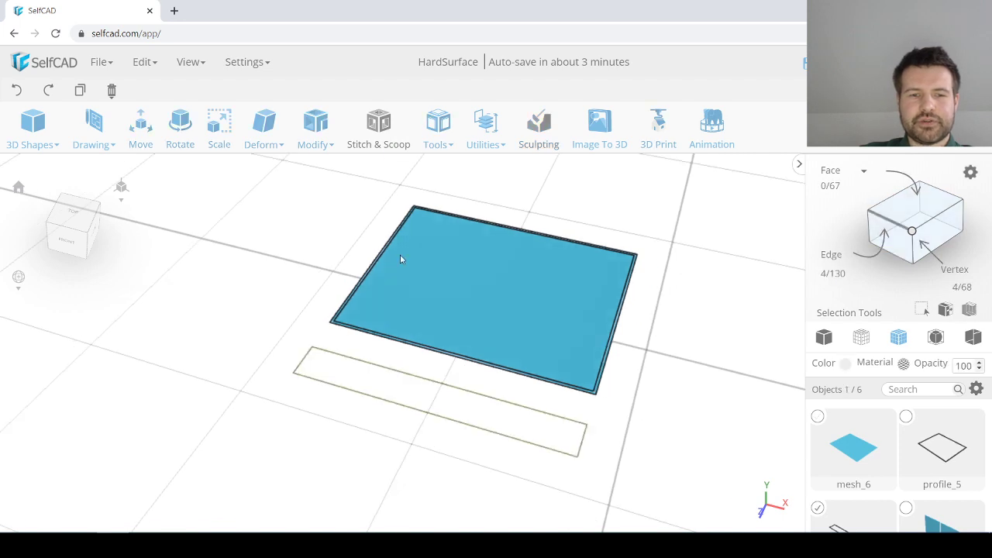
pyautogui.click(438, 128)
pyautogui.click(457, 195)
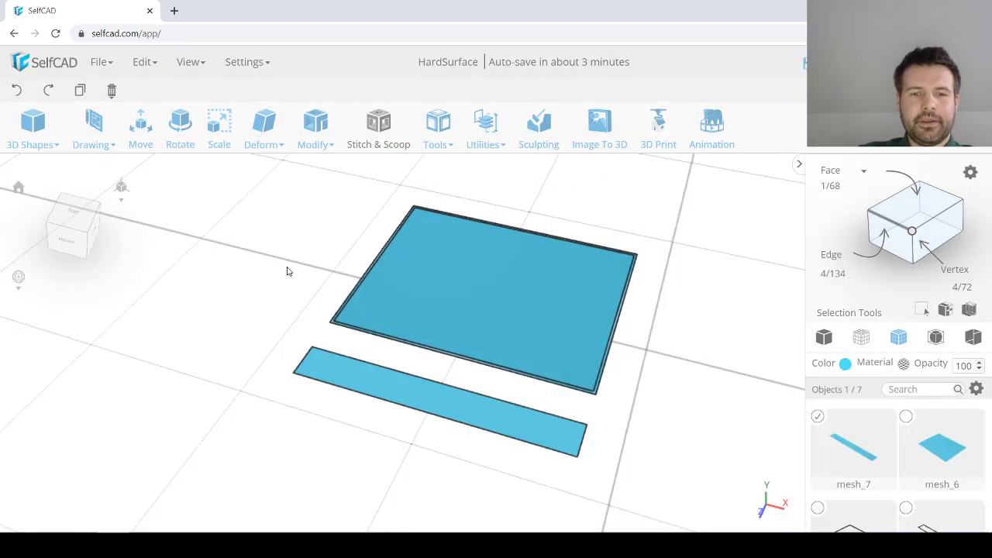
# Step: Delete the two outline profiles, profile_5 and profile_4, keeping the filled meshes
pyautogui.click(287, 271)
pyautogui.scroll(-1, 890, 439)
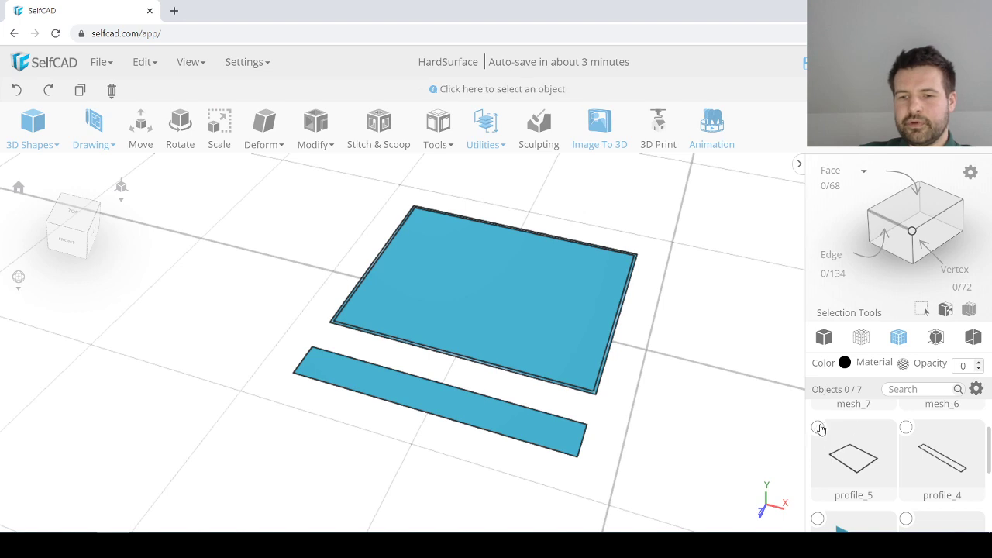
pyautogui.click(818, 427)
pyautogui.click(906, 428)
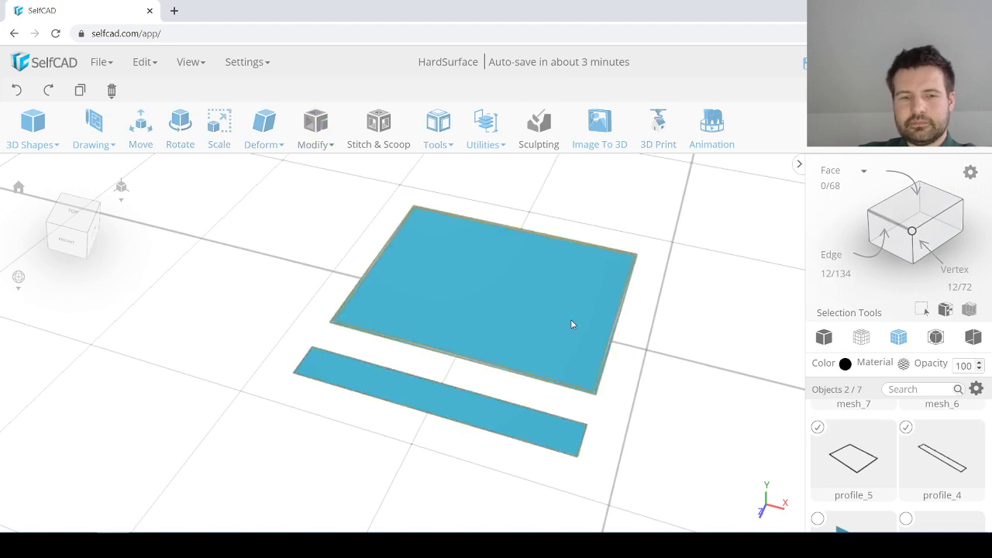
pyautogui.press('Delete')
pyautogui.press('Return')
# Step: Split the inner rectangle's face off the nested rectangles mesh into a separate object
pyautogui.click(482, 307)
pyautogui.scroll(3, 474, 307)
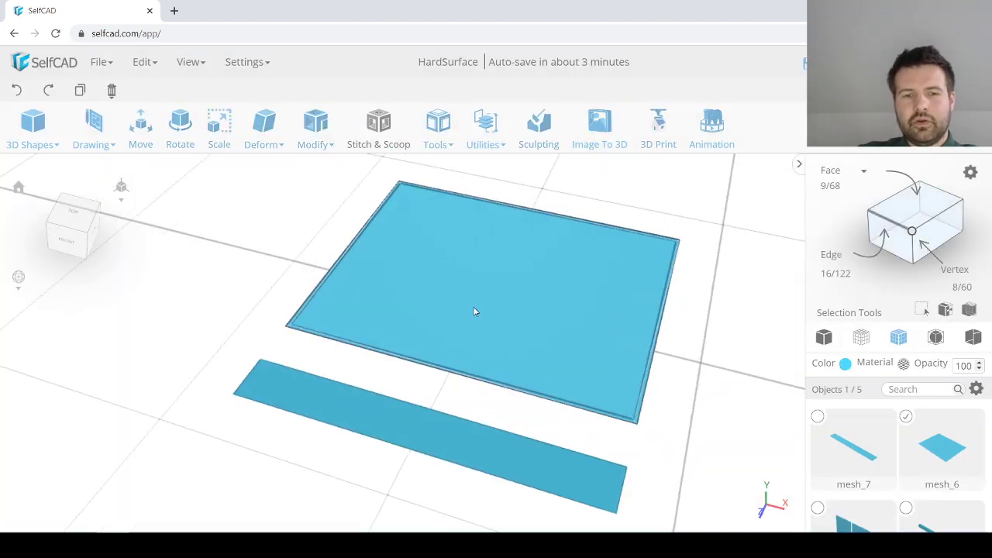
pyautogui.moveTo(469, 306); pyautogui.dragTo(473, 306, button='right')
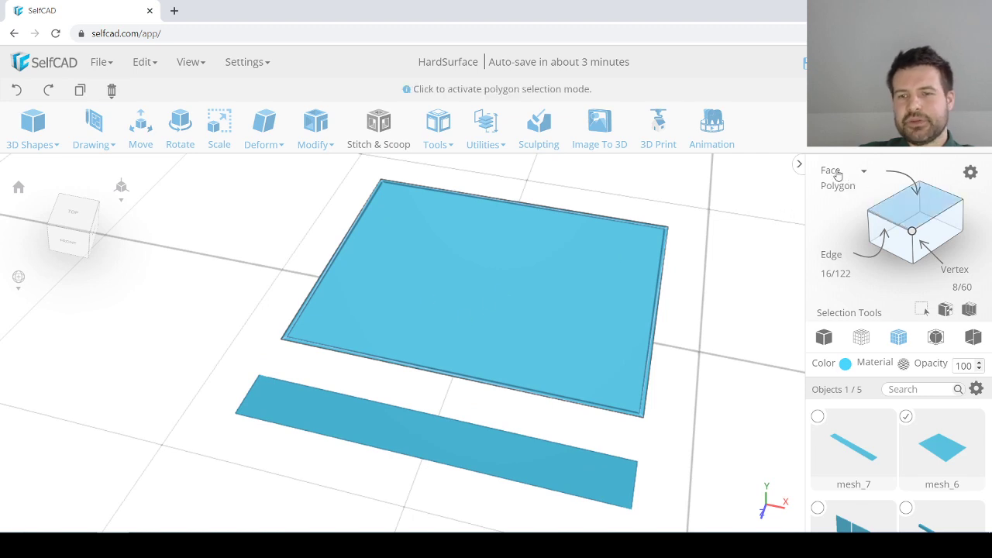
pyautogui.click(920, 207)
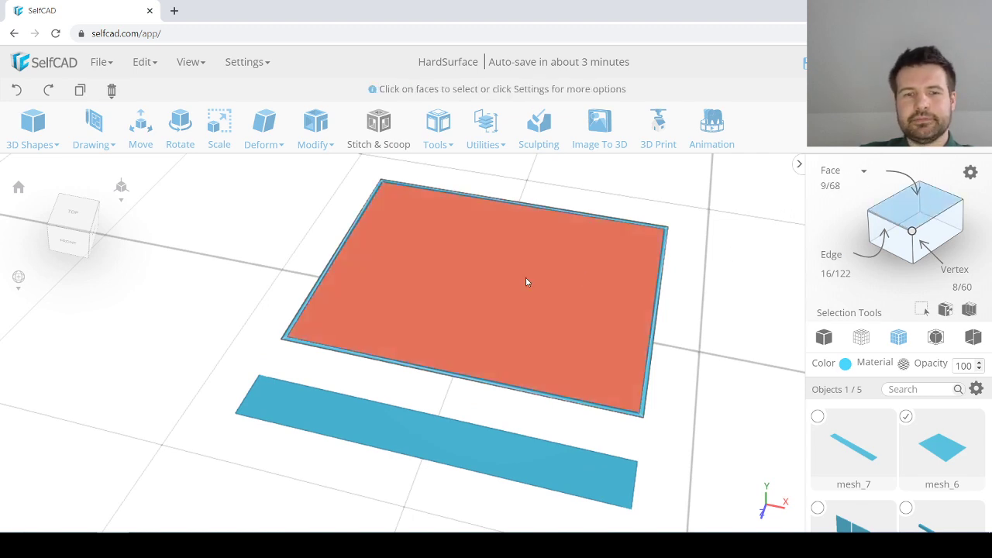
pyautogui.click(527, 282)
pyautogui.click(434, 141)
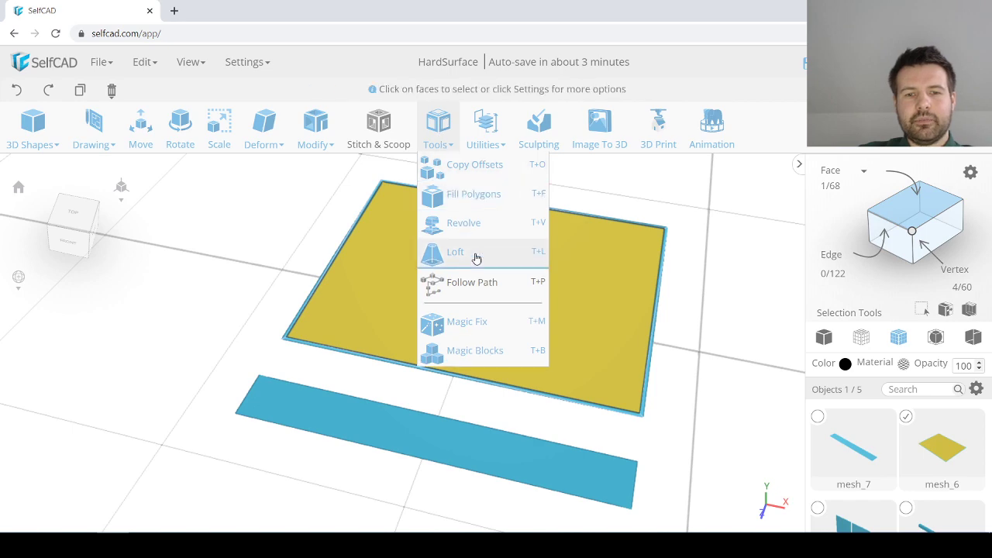
pyautogui.click(485, 143)
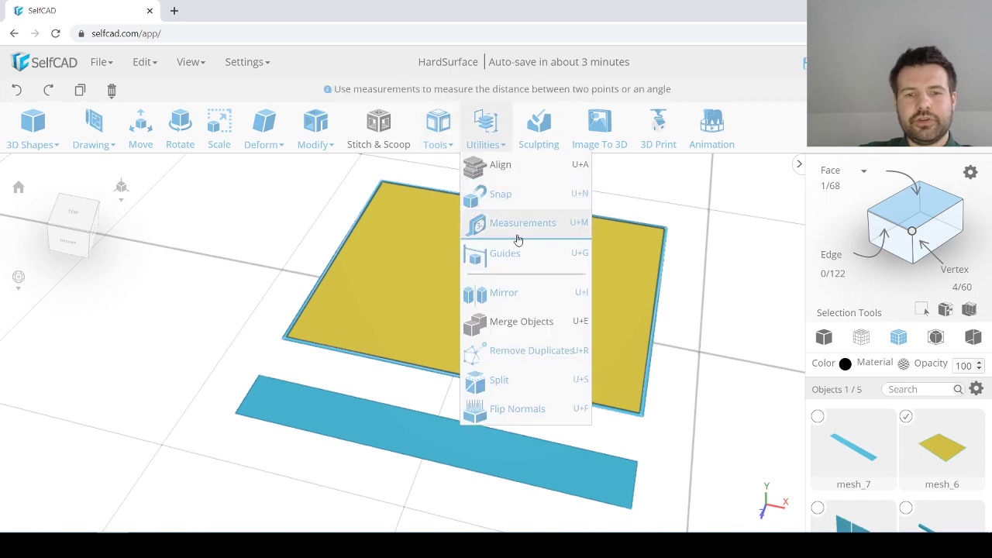
pyautogui.click(500, 379)
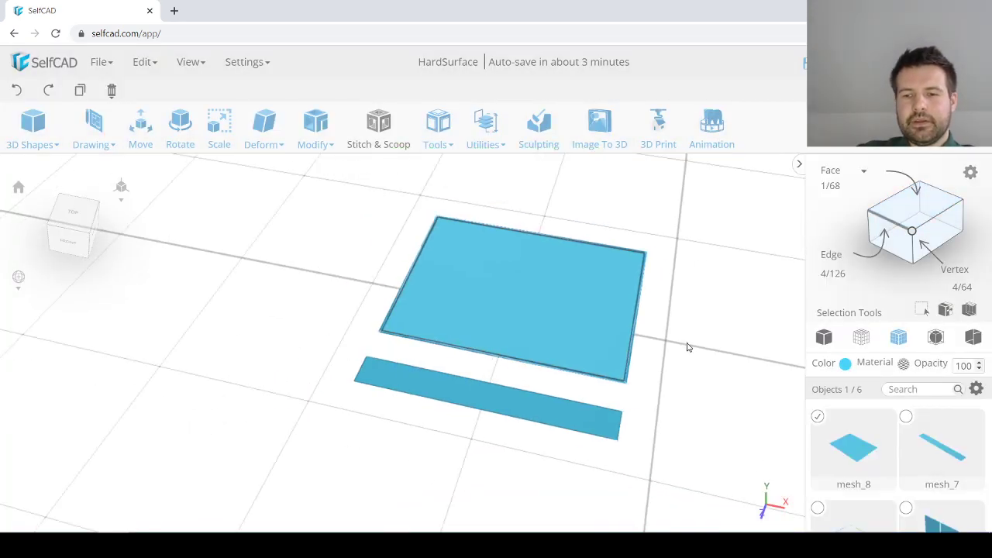
# Step: Rename the separated large inner panel glassBig
pyautogui.moveTo(687, 346); pyautogui.dragTo(454, 285, button='right')
pyautogui.scroll(3, 507, 343)
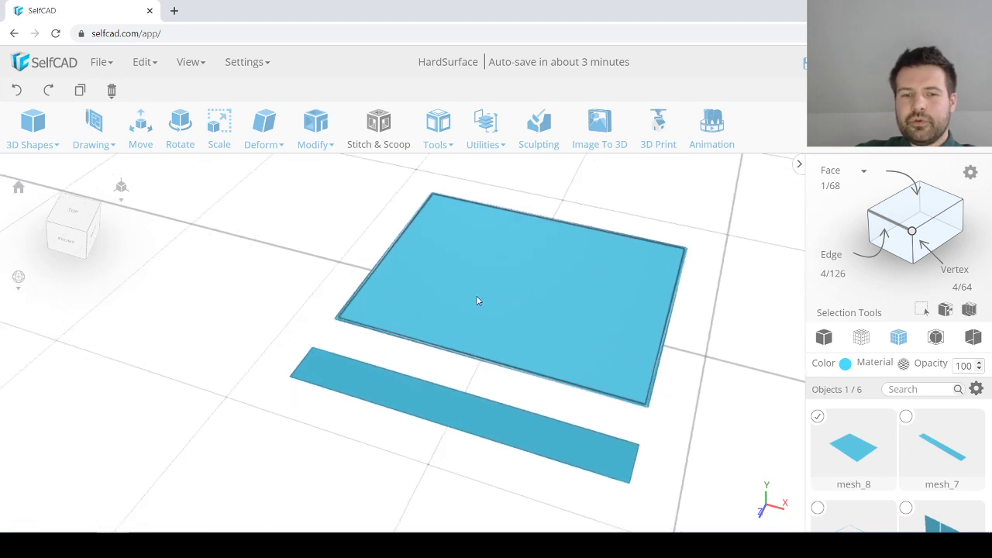
pyautogui.click(455, 347)
pyautogui.click(483, 332)
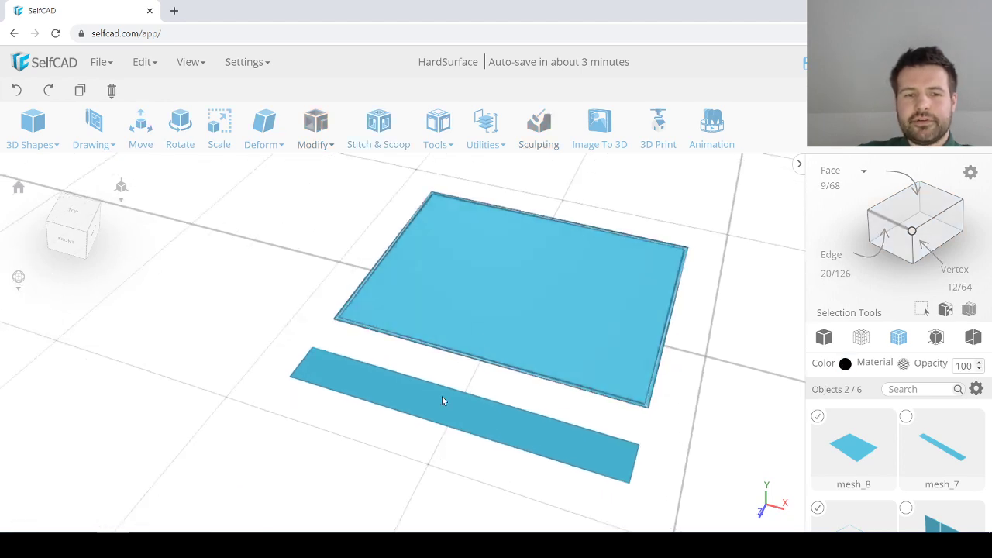
pyautogui.click(443, 396)
pyautogui.click(448, 369)
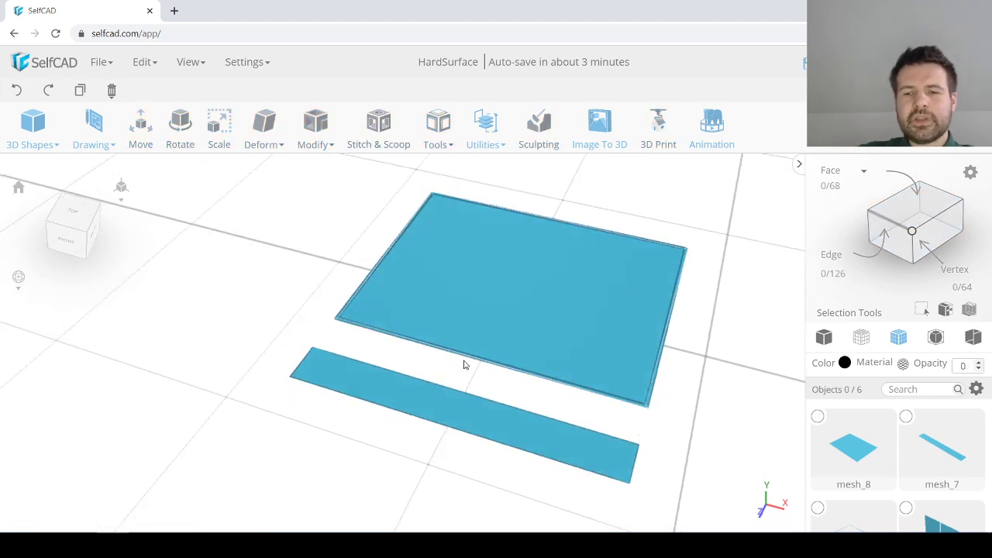
pyautogui.doubleClick(852, 484)
pyautogui.write('g')
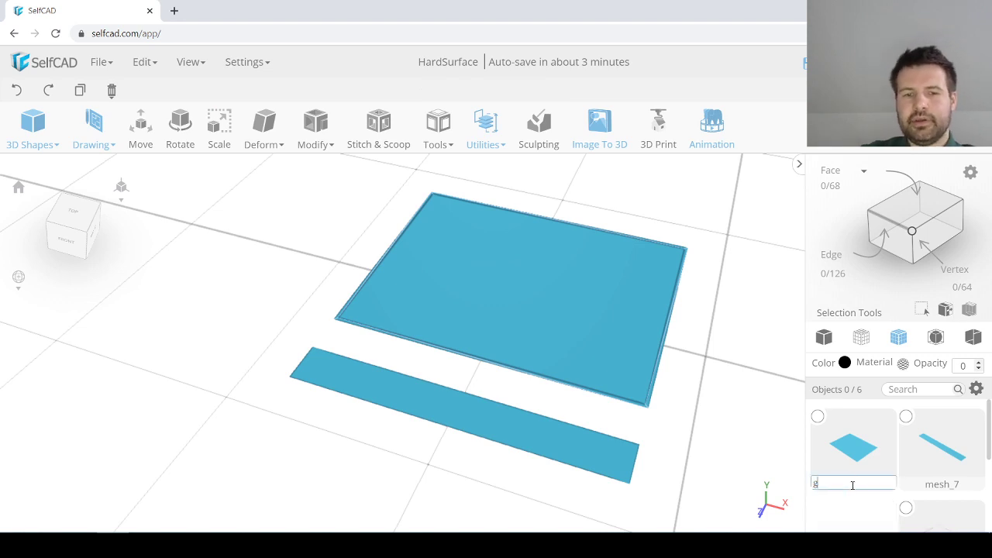
pyautogui.write('lassBig')
pyautogui.press('Return')
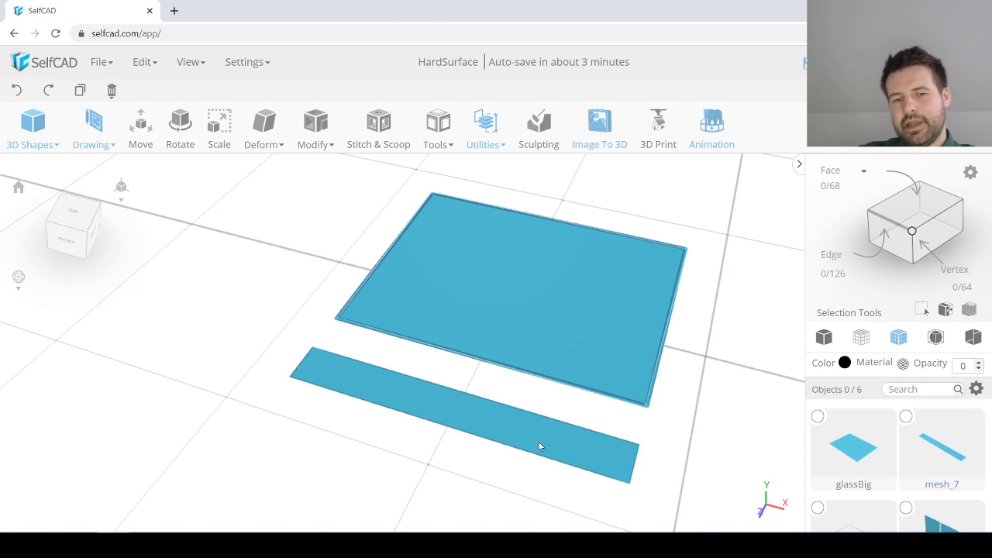
# Step: Rename the narrow rectangle mesh below the large panel ledgeBig and leave it deselected
pyautogui.click(483, 427)
pyautogui.scroll(-5, 483, 424)
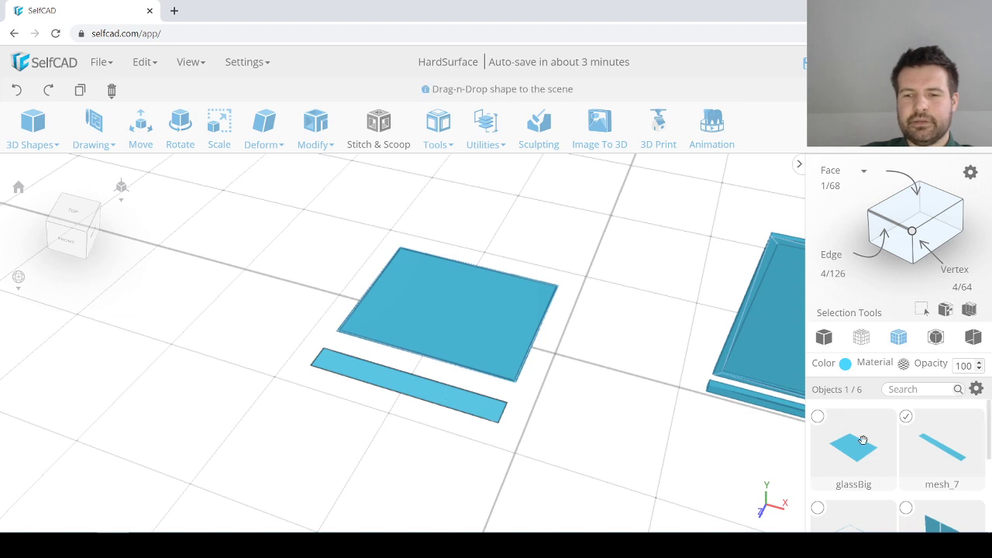
pyautogui.doubleClick(945, 484)
pyautogui.write('leg')
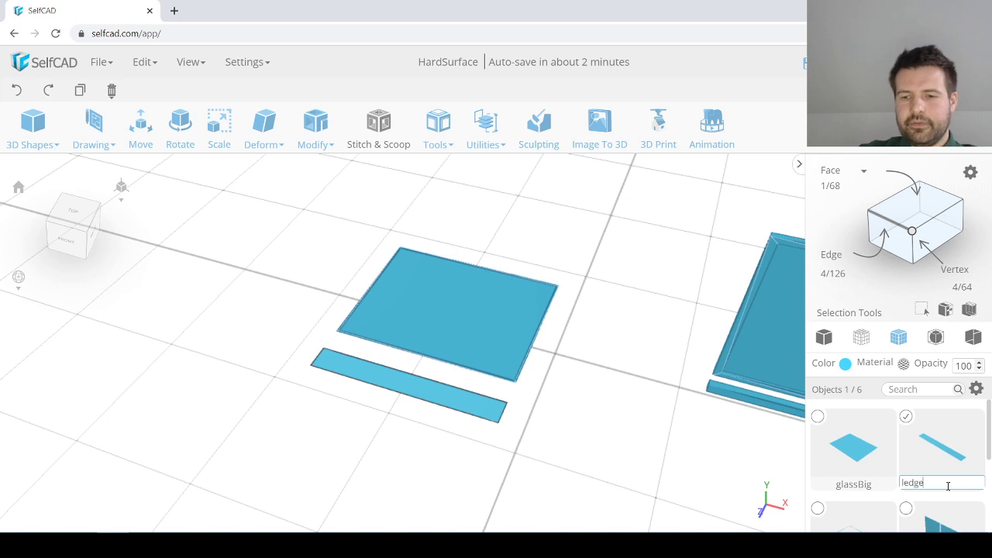
pyautogui.press('Return')
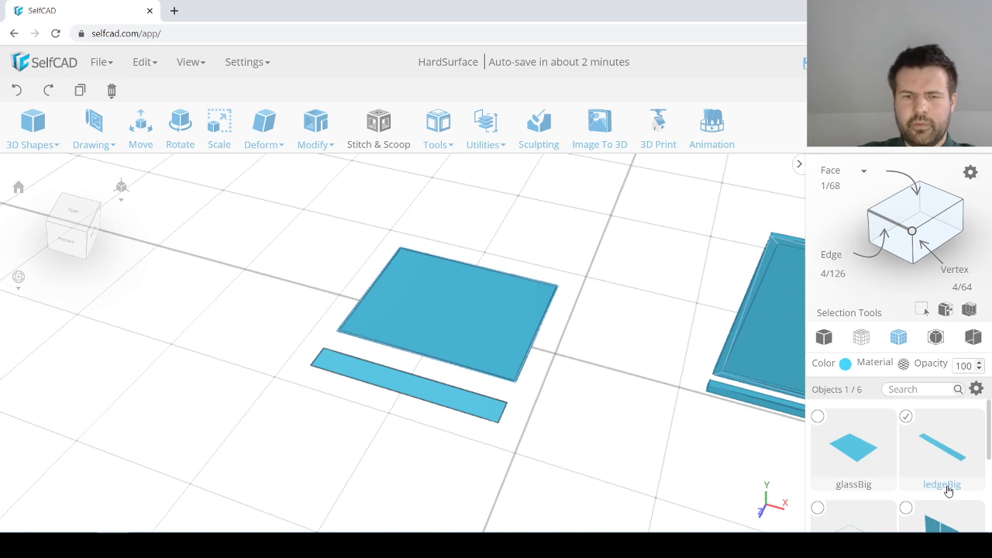
pyautogui.click(905, 416)
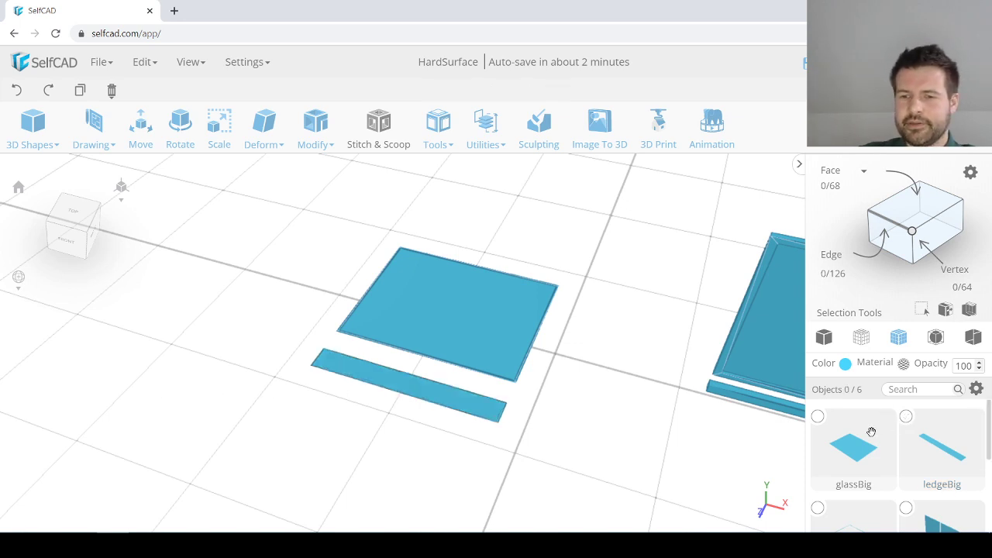
# Step: Rename the remaining outer frame mesh around the large panel windowFrameBig
pyautogui.scroll(-1, 860, 444)
pyautogui.click(818, 427)
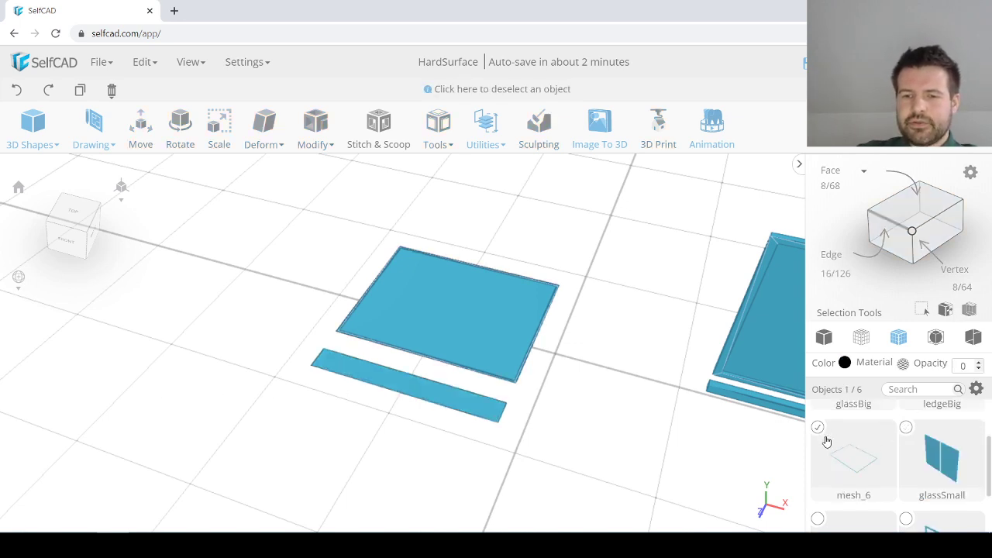
pyautogui.doubleClick(854, 494)
pyautogui.write('fram')
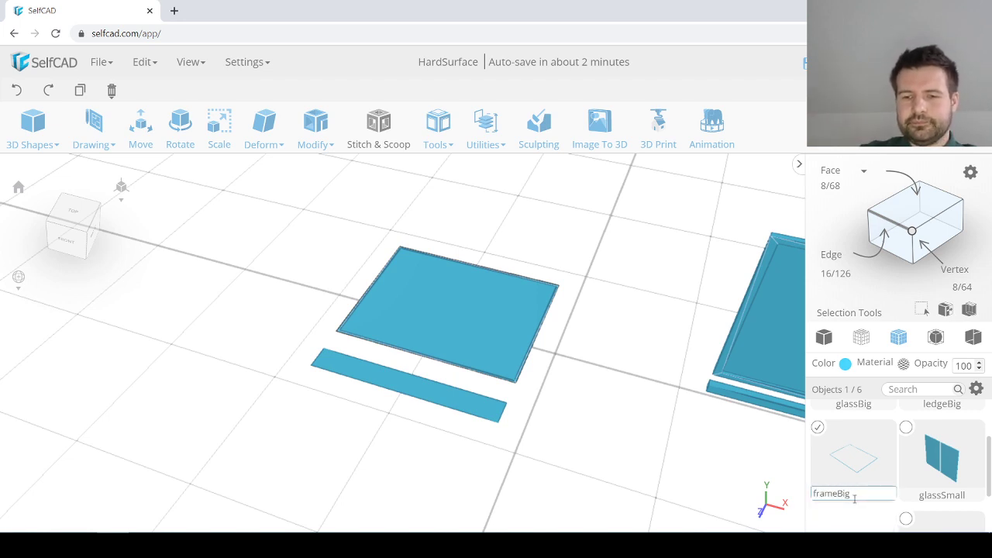
pyautogui.write('eBi')
pyautogui.press('BackSpace')
pyautogui.press('BackSpace')
pyautogui.press('BackSpace')
pyautogui.press('BackSpace')
pyautogui.press('BackSpace')
pyautogui.press('BackSpace')
pyautogui.press('BackSpace')
pyautogui.write('windowF')
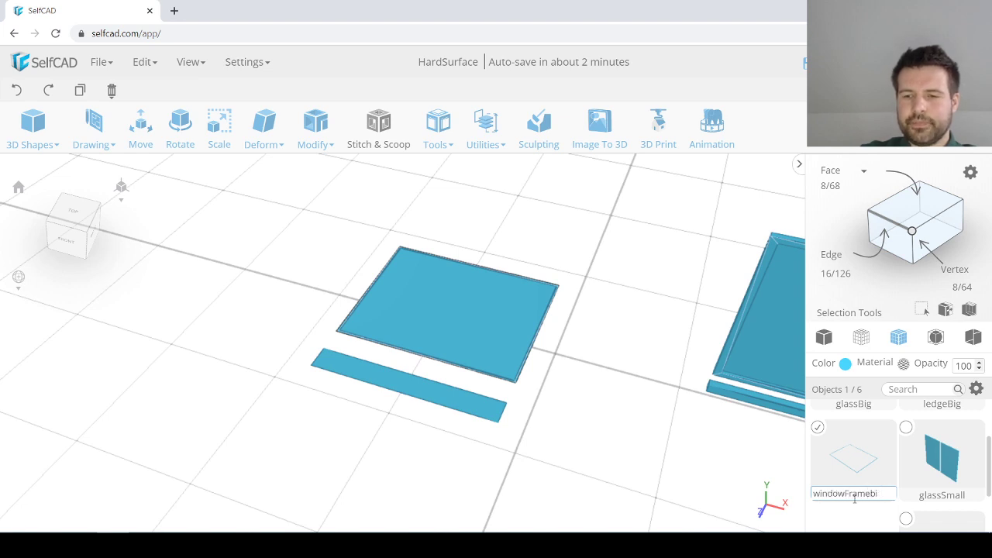
pyautogui.press('Return')
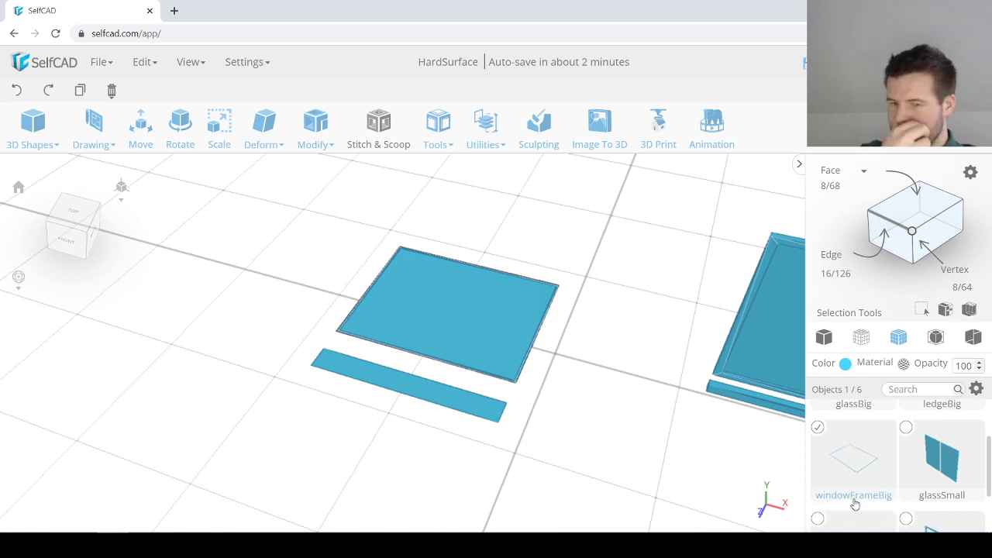
# Step: Rename the small two-pane window's frame windowFrameSmall
pyautogui.scroll(-1, 922, 496)
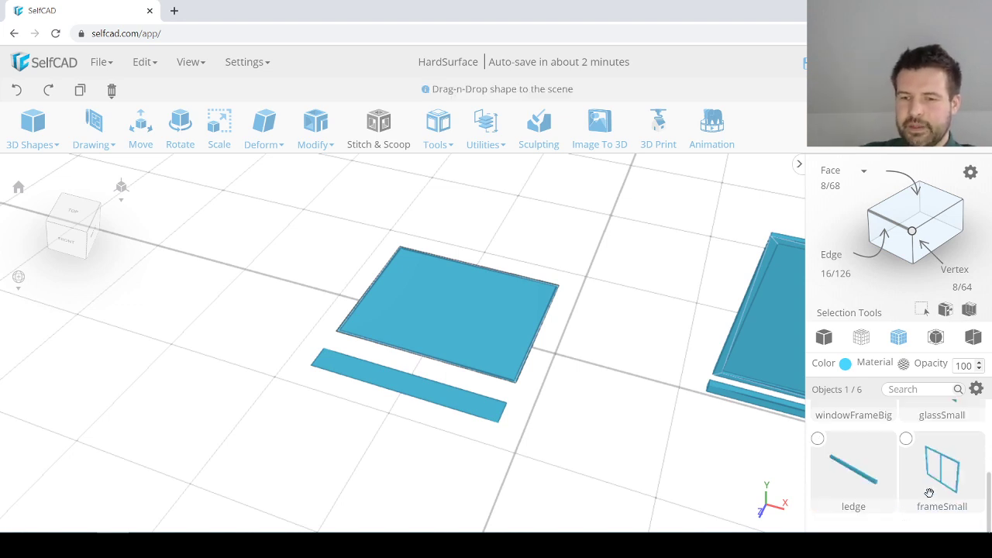
pyautogui.doubleClick(932, 505)
pyautogui.write('dowF')
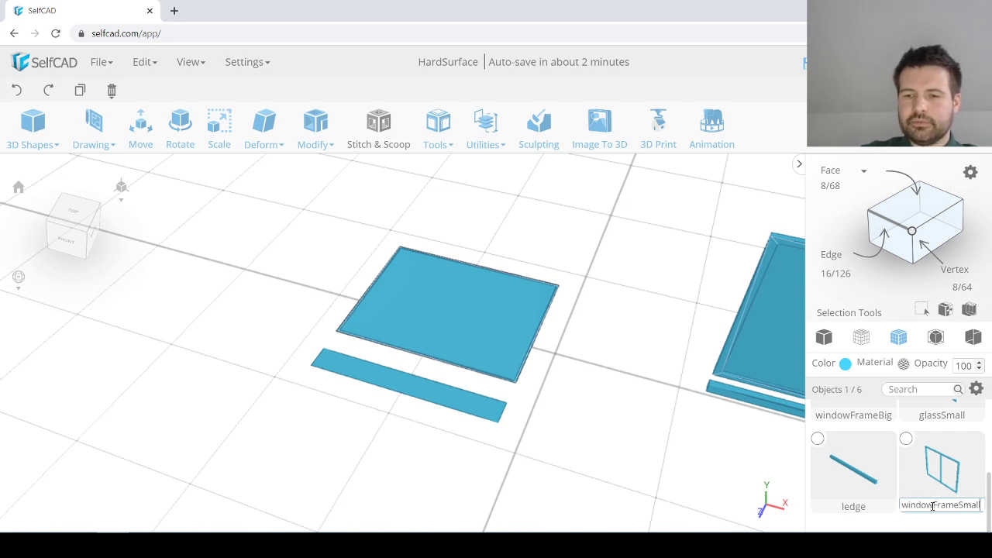
pyautogui.press('Return')
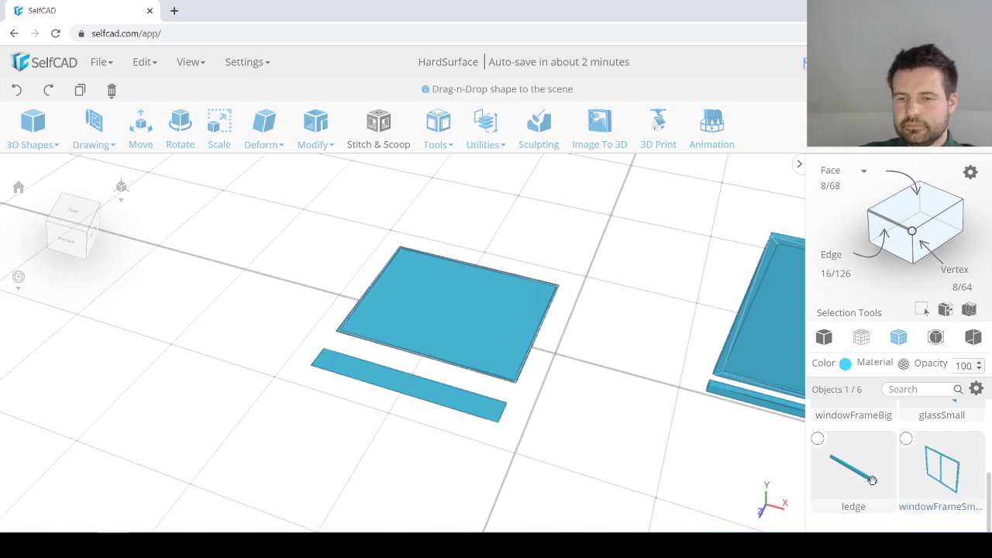
pyautogui.scroll(1, 934, 469)
pyautogui.scroll(-2, 572, 405)
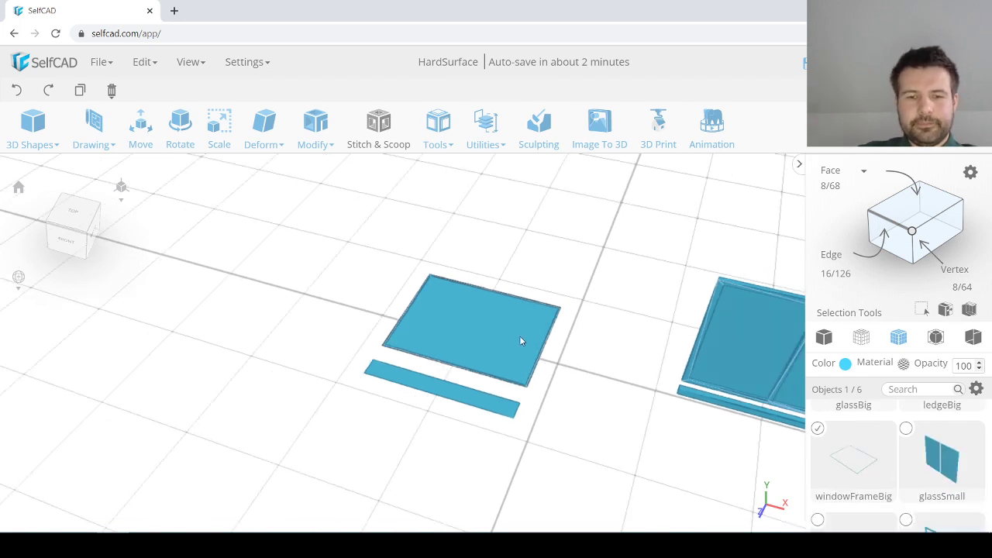
# Step: Rotate windowFrameBig, ledgeBig and glassBig together about the X axis so they stand upright like the small window
pyautogui.keyDown('shift'); pyautogui.click(506, 359); pyautogui.keyUp('shift')
pyautogui.scroll(2, 527, 363)
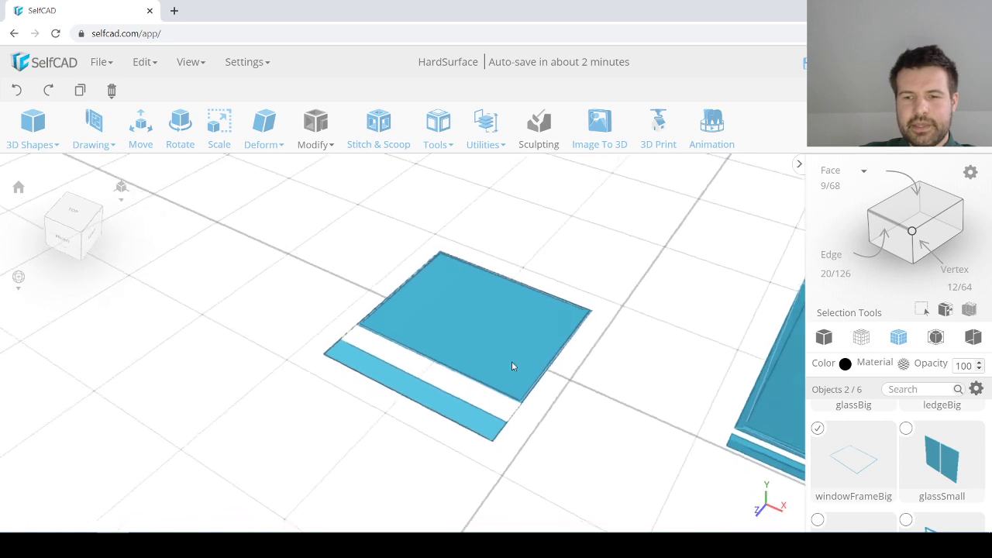
pyautogui.scroll(1, 465, 353)
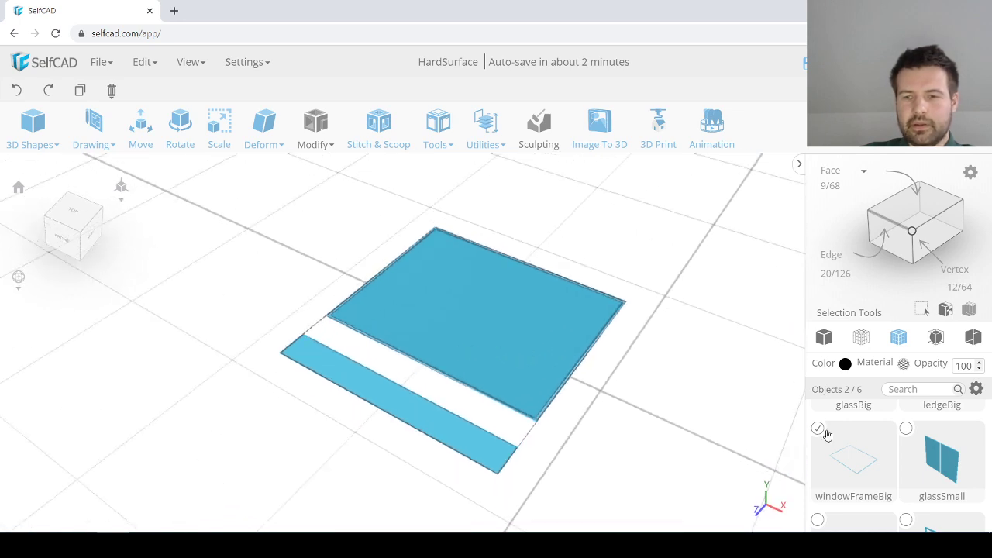
pyautogui.scroll(1, 853, 437)
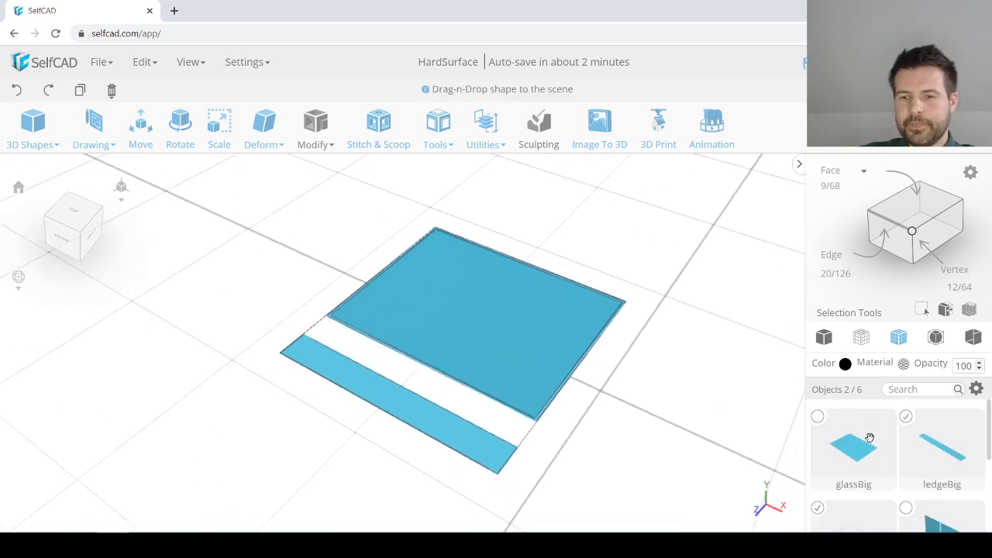
pyautogui.click(452, 378)
pyautogui.click(459, 382)
pyautogui.click(486, 354)
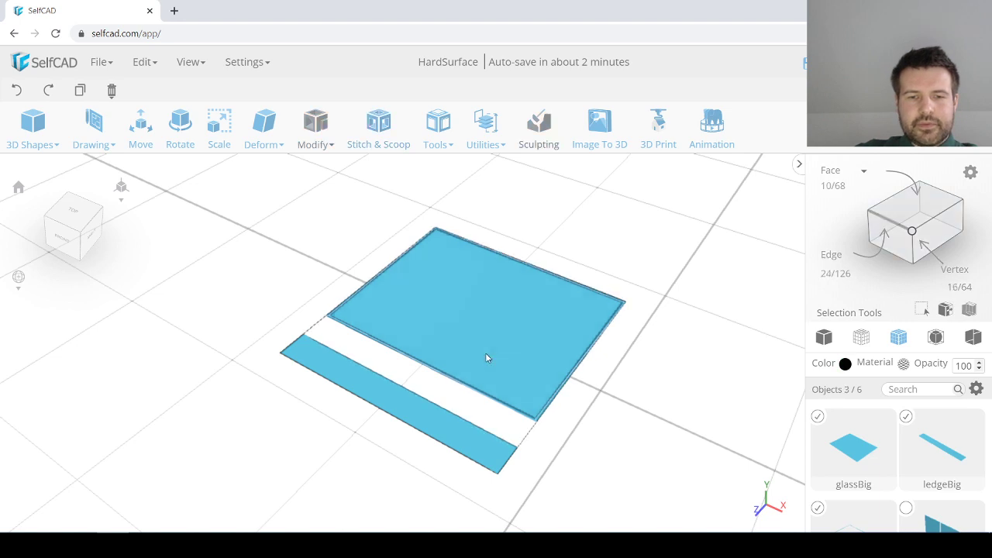
pyautogui.scroll(-2, 488, 355)
pyautogui.click(178, 127)
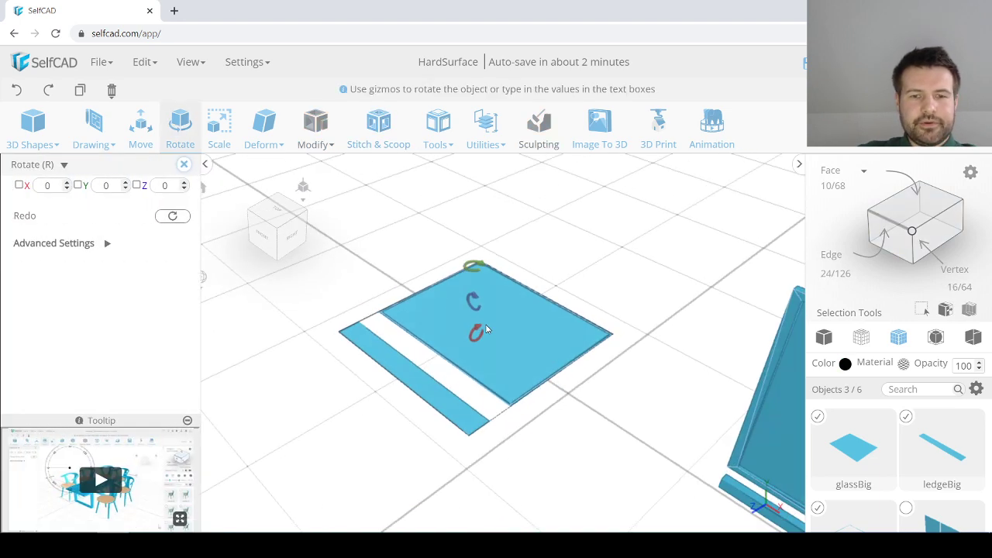
pyautogui.moveTo(473, 334); pyautogui.dragTo(488, 368)
pyautogui.scroll(-2, 490, 370)
pyautogui.moveTo(491, 374); pyautogui.dragTo(537, 372, button='right')
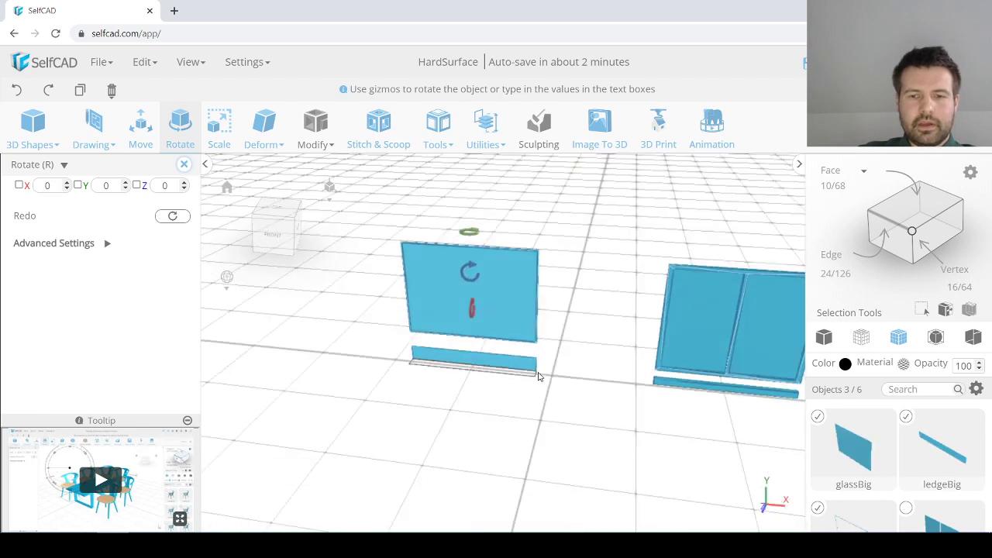
pyautogui.scroll(-2, 507, 379)
pyautogui.moveTo(462, 400); pyautogui.dragTo(652, 354, button='right')
pyautogui.scroll(-2, 587, 377)
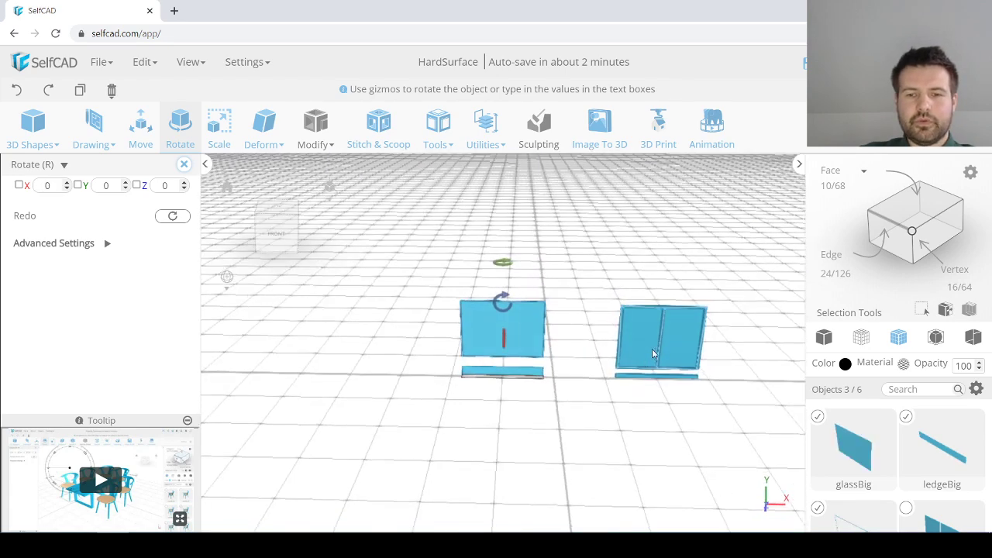
pyautogui.scroll(2, 659, 345)
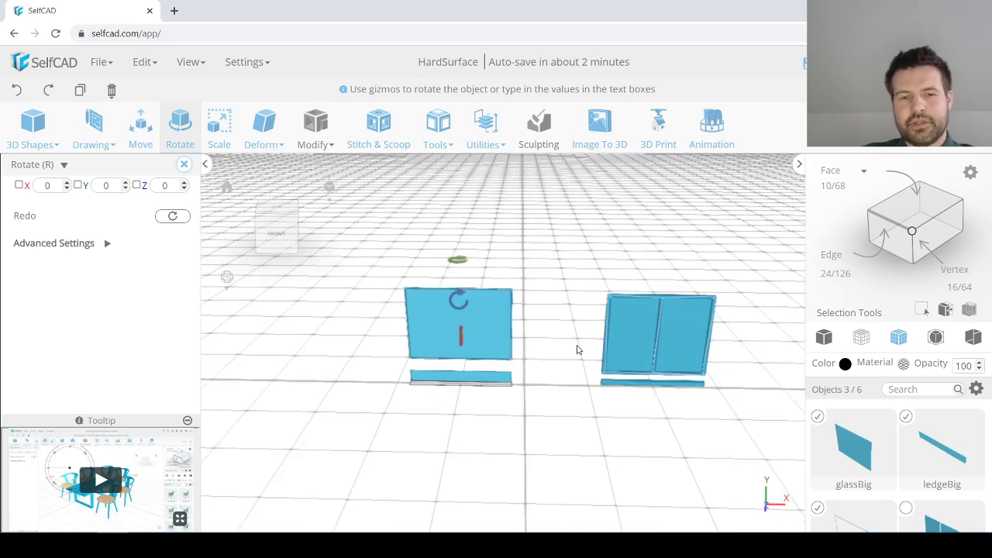
# Step: Leave the rotation tool and add a thickness of 1 to the glassBig panel alone
pyautogui.moveTo(577, 346); pyautogui.dragTo(503, 340, button='right')
pyautogui.scroll(3, 489, 327)
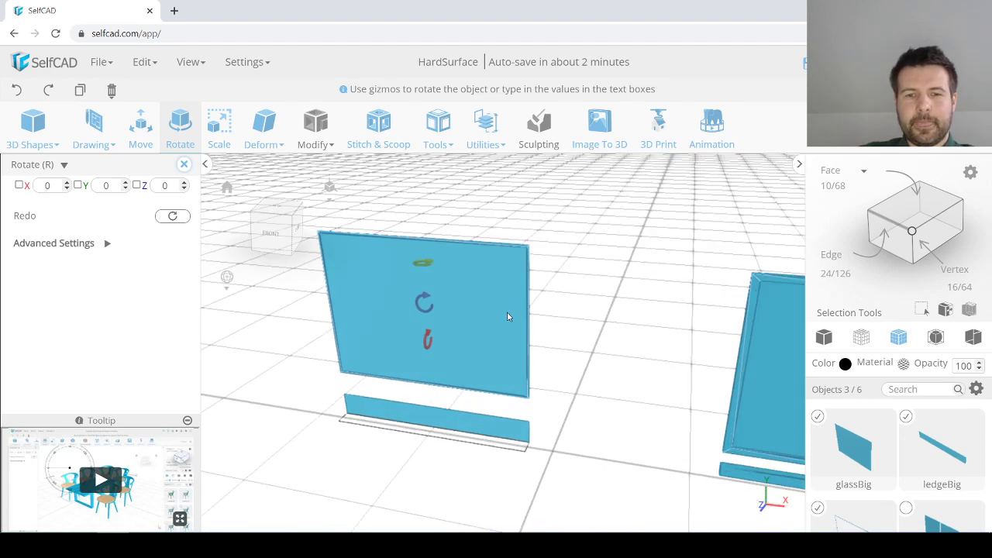
pyautogui.click(561, 335)
pyautogui.scroll(-3, 558, 333)
pyautogui.click(473, 331)
pyautogui.scroll(2, 475, 331)
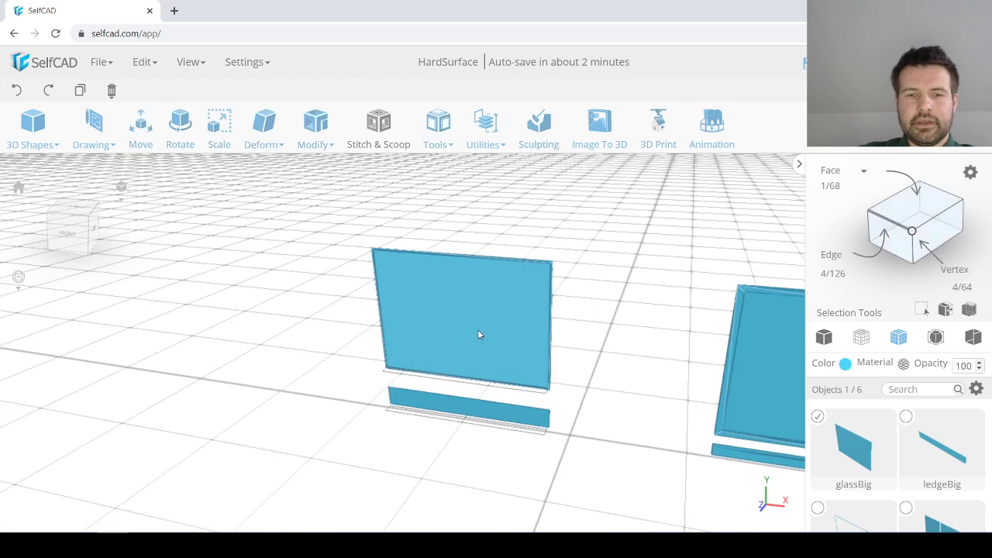
pyautogui.moveTo(479, 331); pyautogui.dragTo(521, 329, button='right')
pyautogui.click(924, 216)
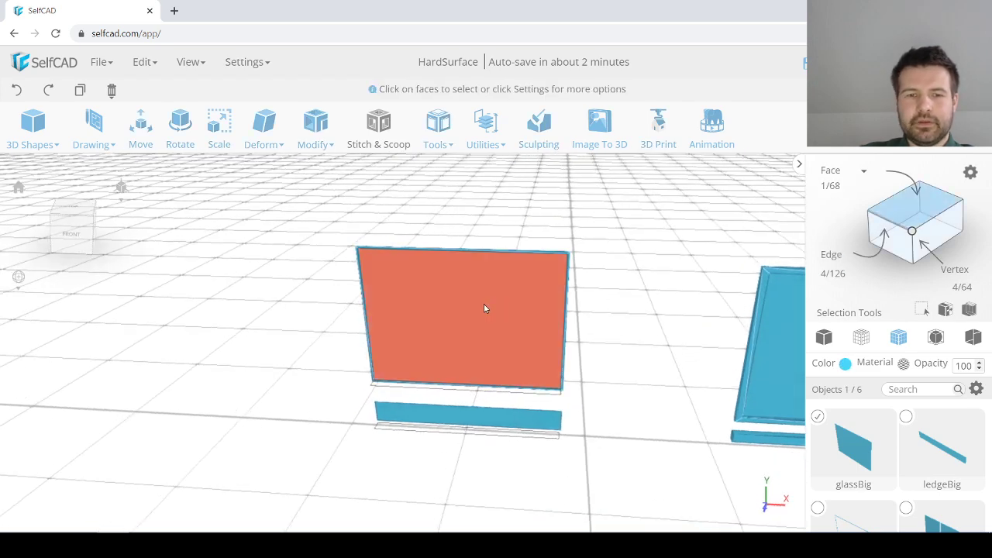
pyautogui.click(902, 230)
pyautogui.click(670, 295)
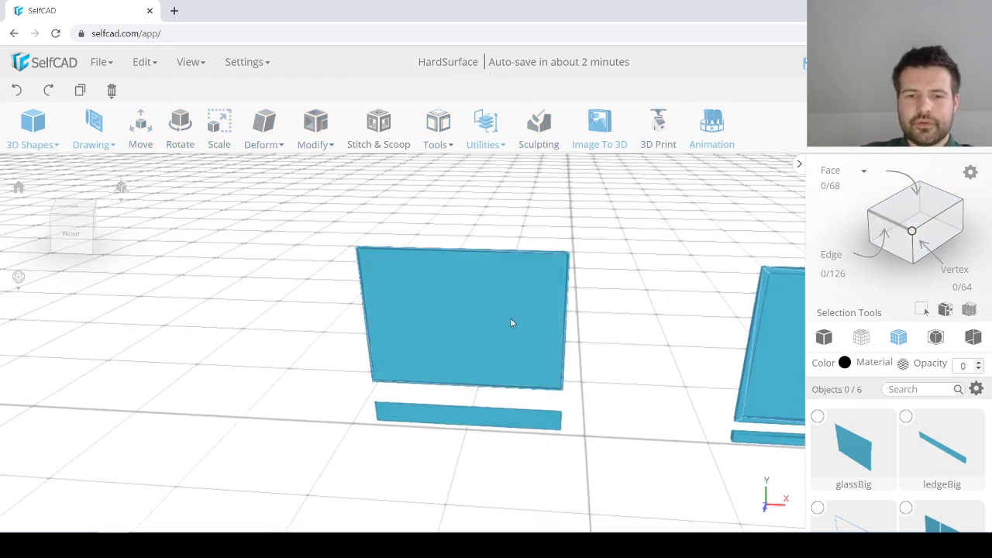
pyautogui.click(510, 318)
pyautogui.moveTo(621, 344); pyautogui.dragTo(582, 343, button='right')
pyautogui.click(317, 128)
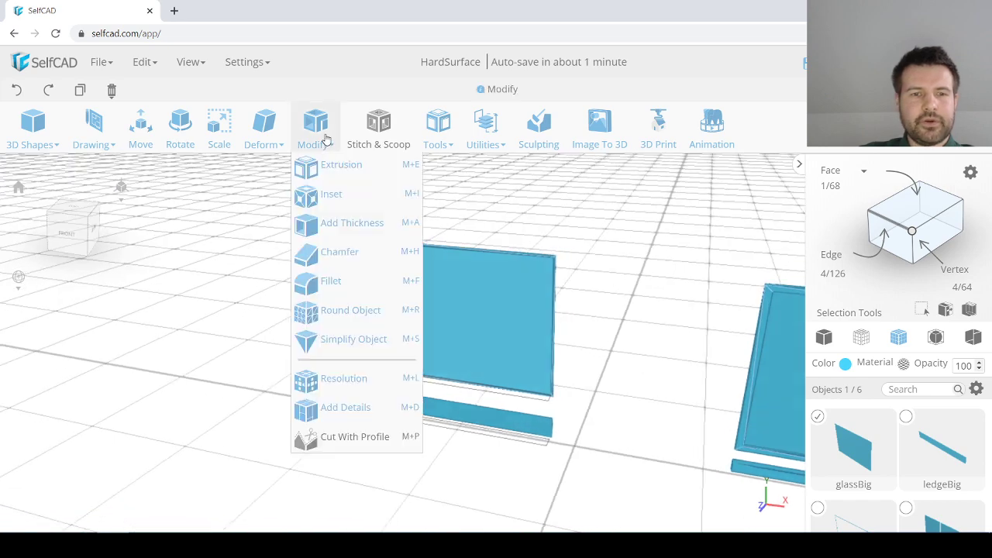
pyautogui.click(348, 222)
pyautogui.click(165, 185)
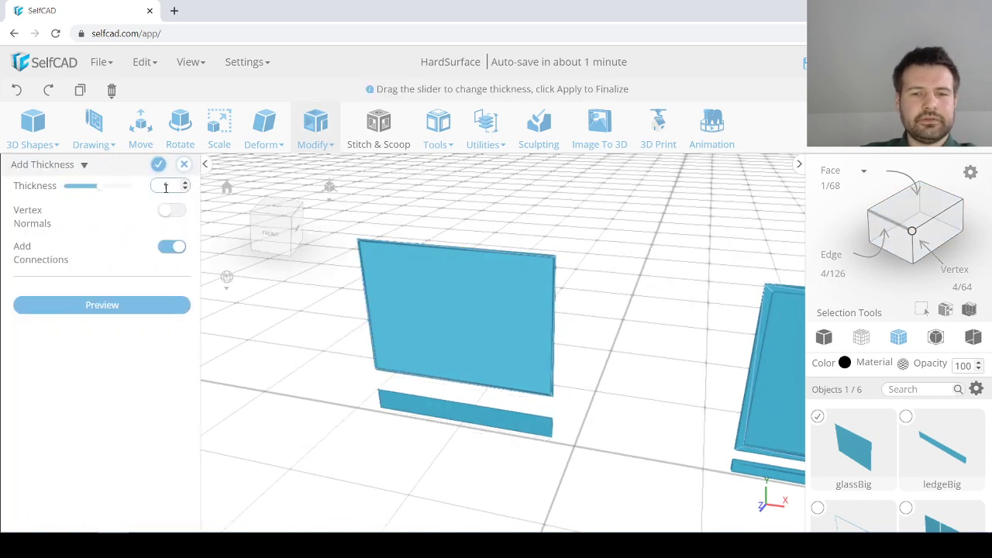
pyautogui.click(158, 165)
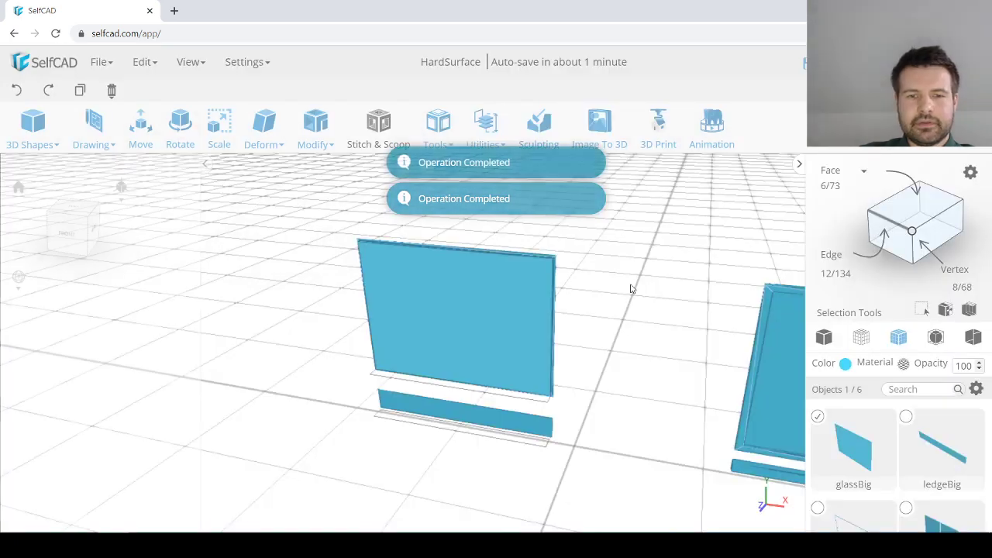
# Step: Add a thickness of 2 to the frame around the glassBig panel, save the changes and clear the selection
pyautogui.click(568, 284)
pyautogui.click(554, 275)
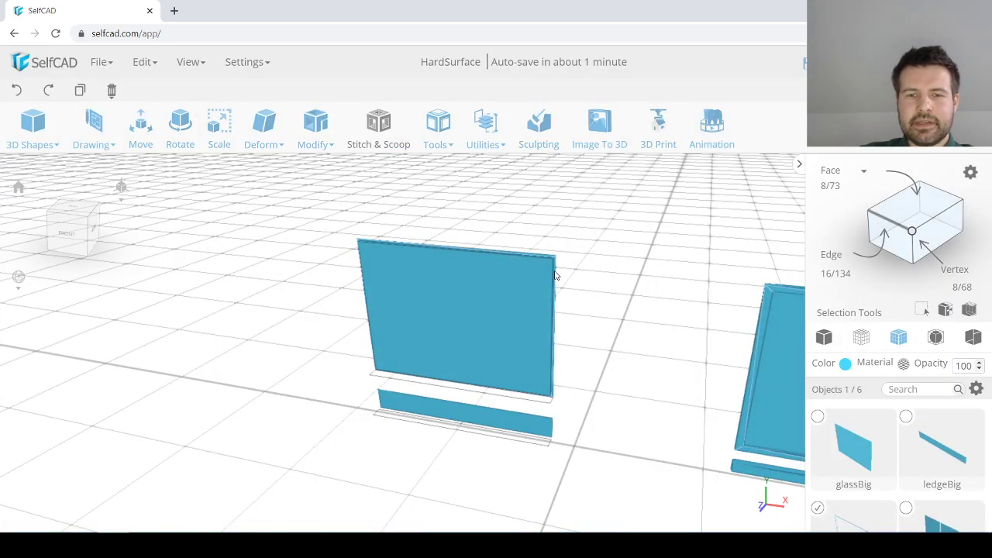
pyautogui.click(316, 124)
pyautogui.click(329, 225)
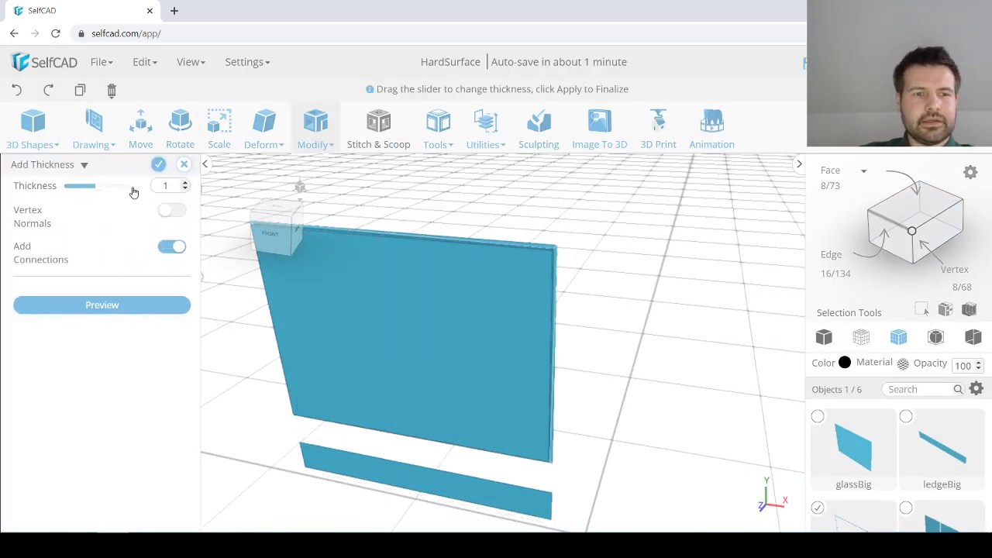
pyautogui.click(169, 186)
pyautogui.click(659, 407)
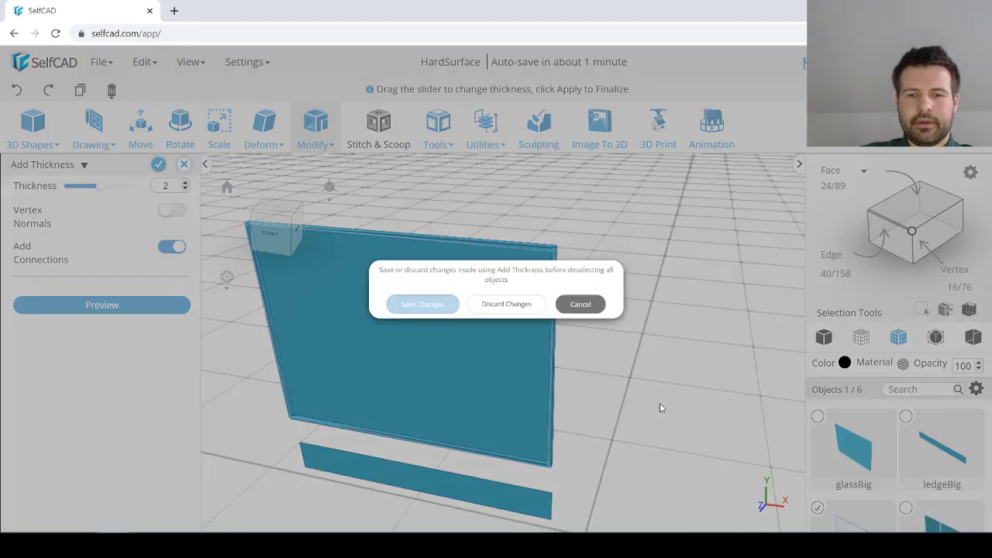
pyautogui.click(392, 312)
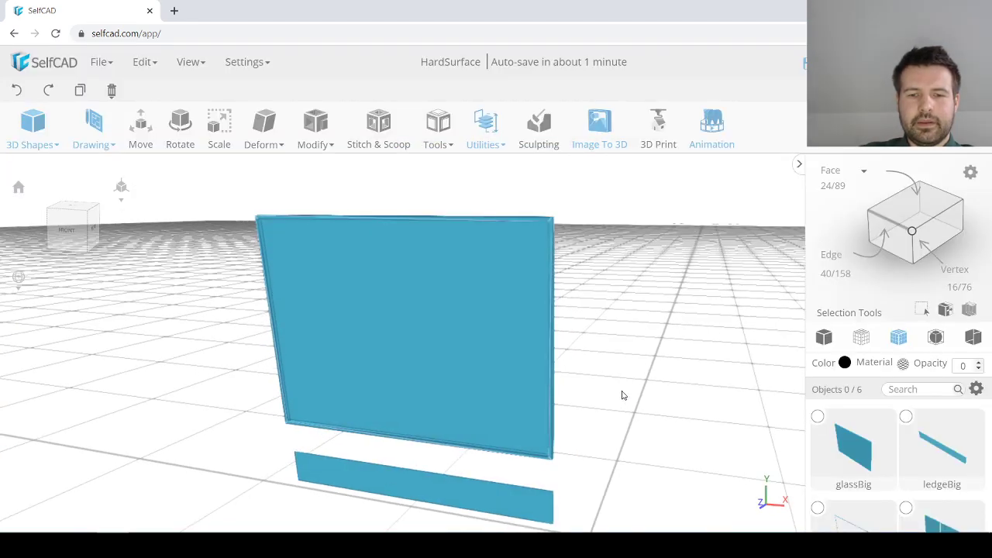
# Step: Add a thickness of 3 to the ledgeBig object and clear the selection
pyautogui.click(529, 459)
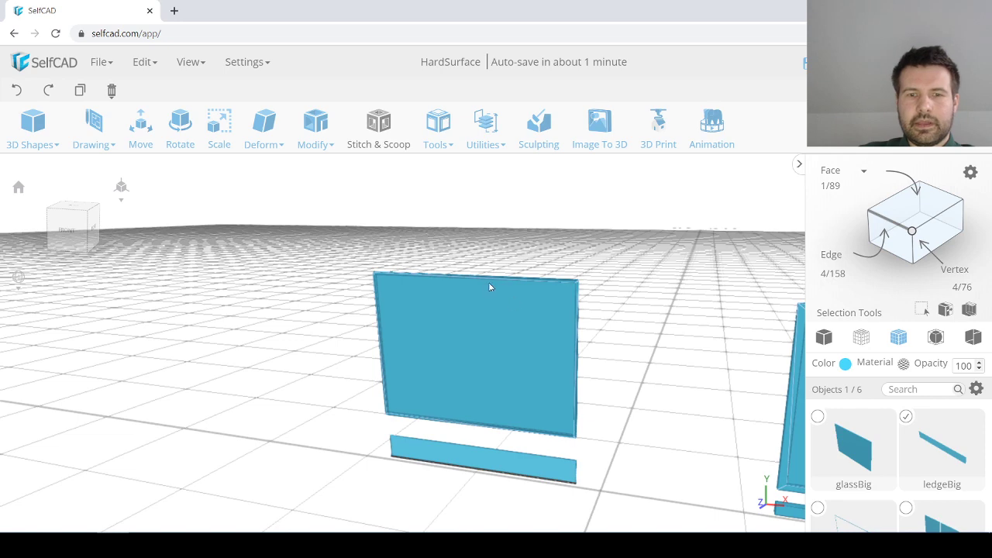
pyautogui.click(438, 136)
pyautogui.click(317, 128)
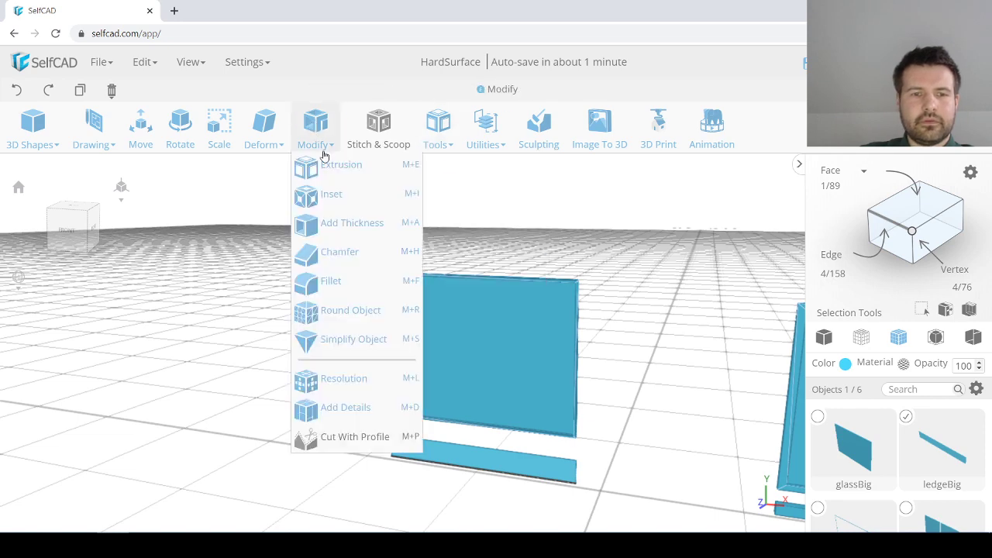
pyautogui.click(329, 222)
pyautogui.doubleClick(171, 182)
pyautogui.write('3')
pyautogui.click(158, 166)
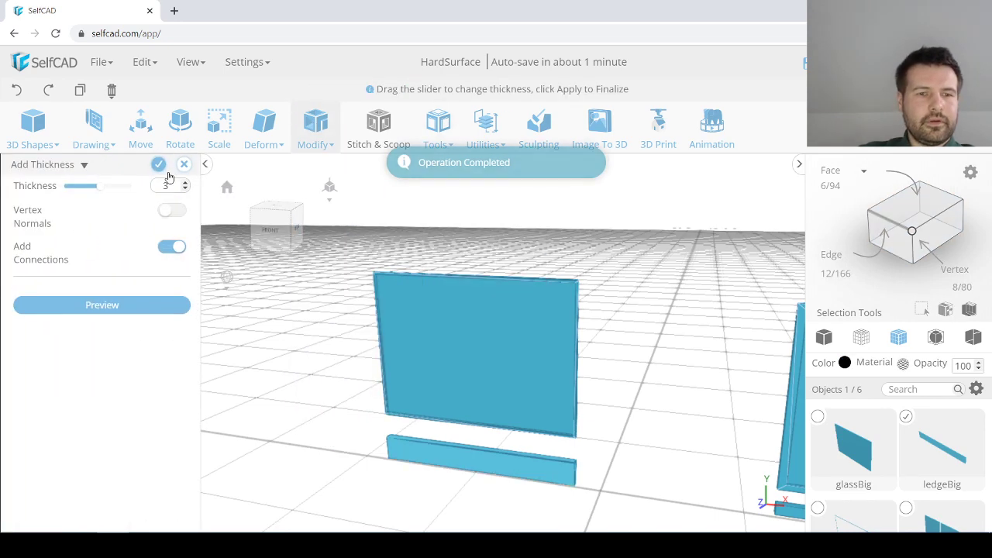
pyautogui.click(159, 166)
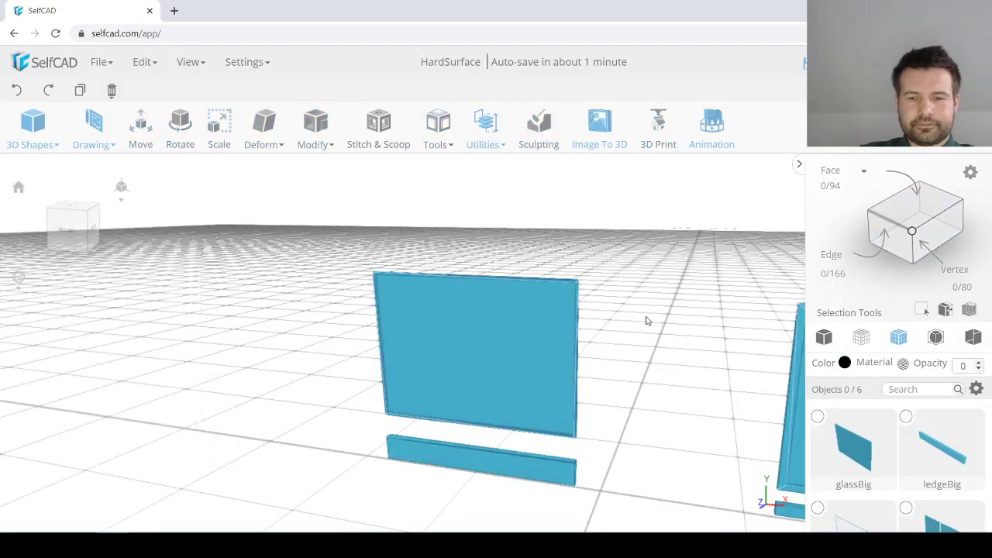
# Step: Rotate the big window's glass, frame and ledge together about the X axis until they stand upright, and end the rotation
pyautogui.scroll(-5, 441, 348)
pyautogui.scroll(6, 511, 371)
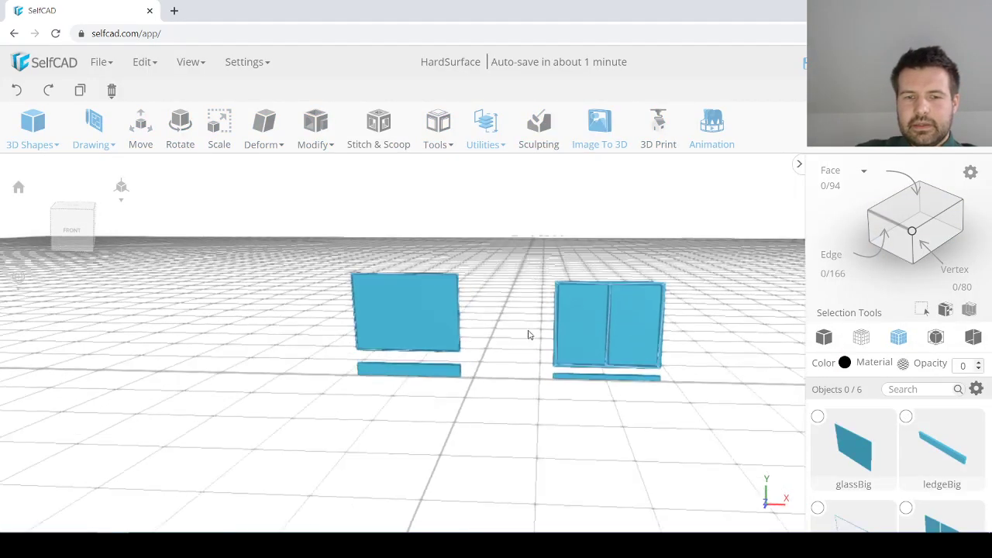
pyautogui.click(414, 324)
pyautogui.moveTo(415, 324); pyautogui.dragTo(695, 328)
pyautogui.keyDown('shift'); pyautogui.click(485, 435); pyautogui.keyUp('shift')
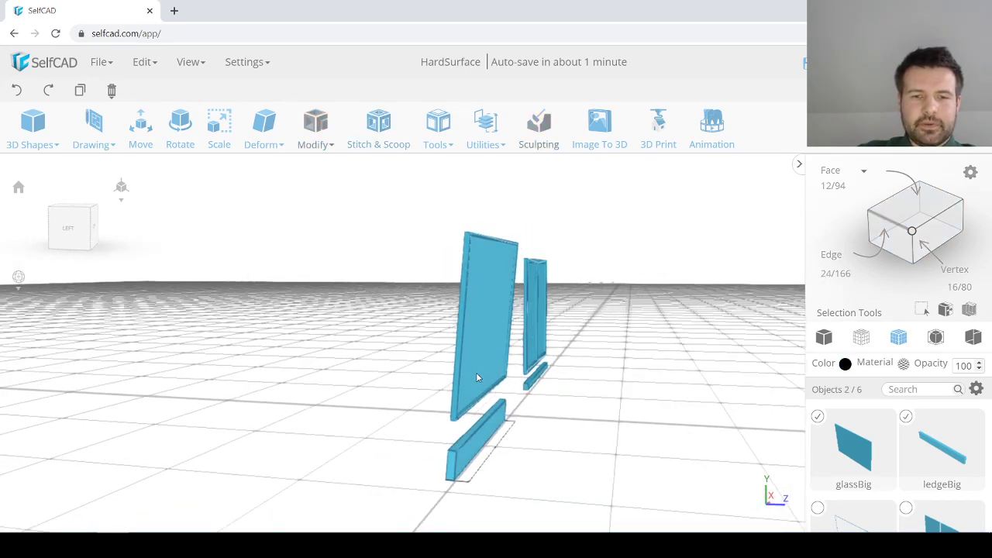
pyautogui.keyDown('shift'); pyautogui.click(460, 342); pyautogui.keyUp('shift')
pyautogui.moveTo(601, 394); pyautogui.dragTo(370, 407)
pyautogui.click(179, 128)
pyautogui.moveTo(596, 436); pyautogui.dragTo(395, 420)
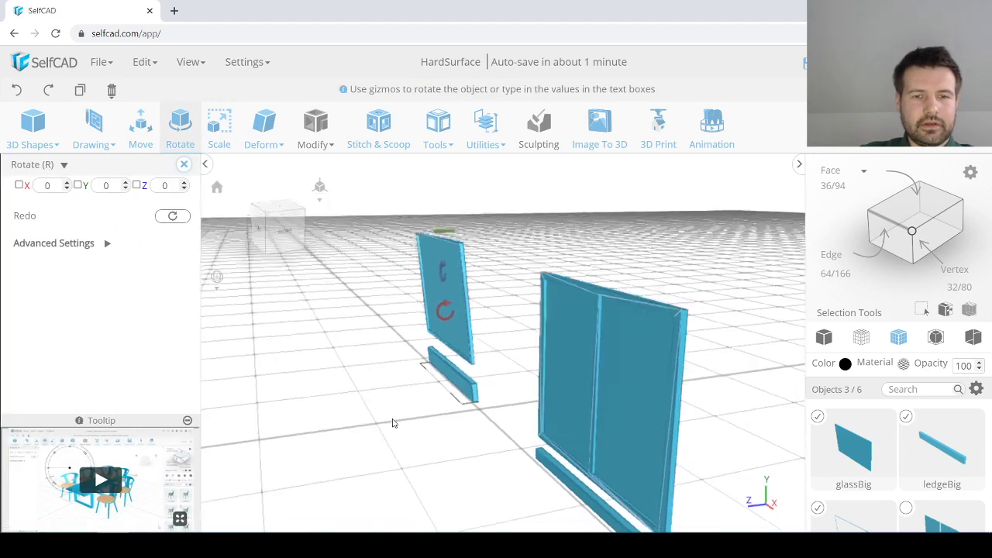
pyautogui.moveTo(441, 311)
pyautogui.mouseDown()
pyautogui.moveTo(449, 308)
pyautogui.moveTo(426, 311)
pyautogui.mouseUp()
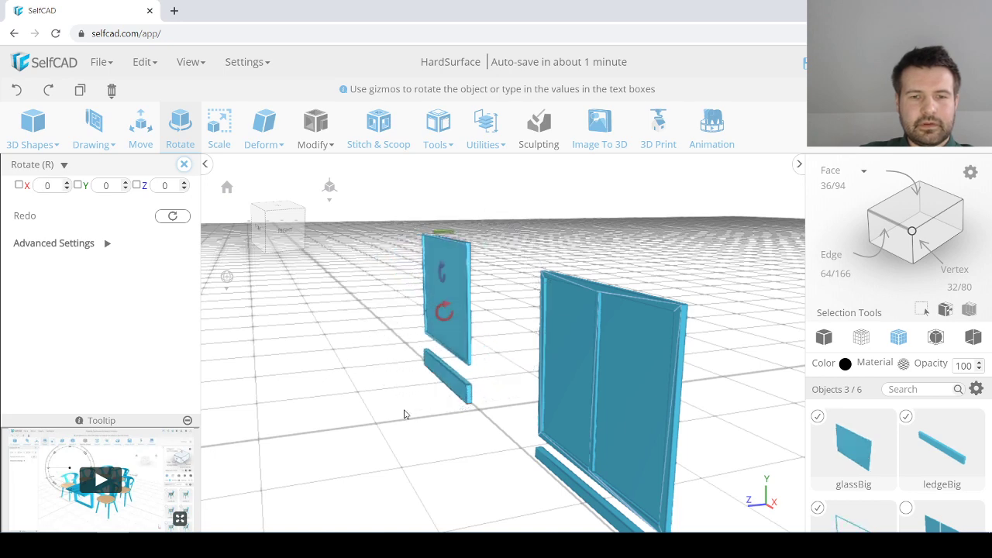
pyautogui.scroll(-3, 406, 439)
pyautogui.click(405, 440)
pyautogui.moveTo(405, 440); pyautogui.dragTo(585, 370)
pyautogui.scroll(-5, 573, 363)
pyautogui.scroll(5, 574, 312)
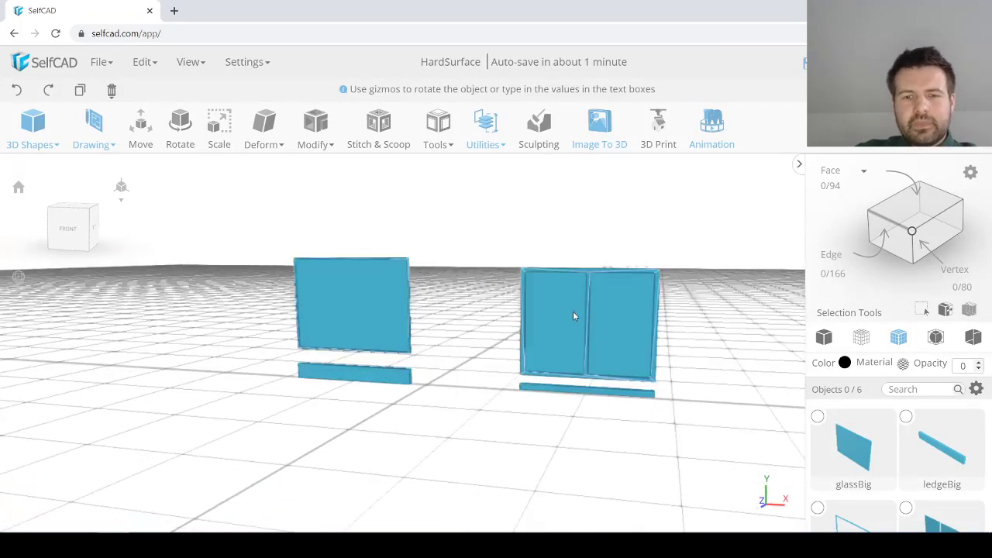
pyautogui.click(571, 311)
pyautogui.moveTo(571, 312); pyautogui.dragTo(489, 340)
pyautogui.click(489, 340)
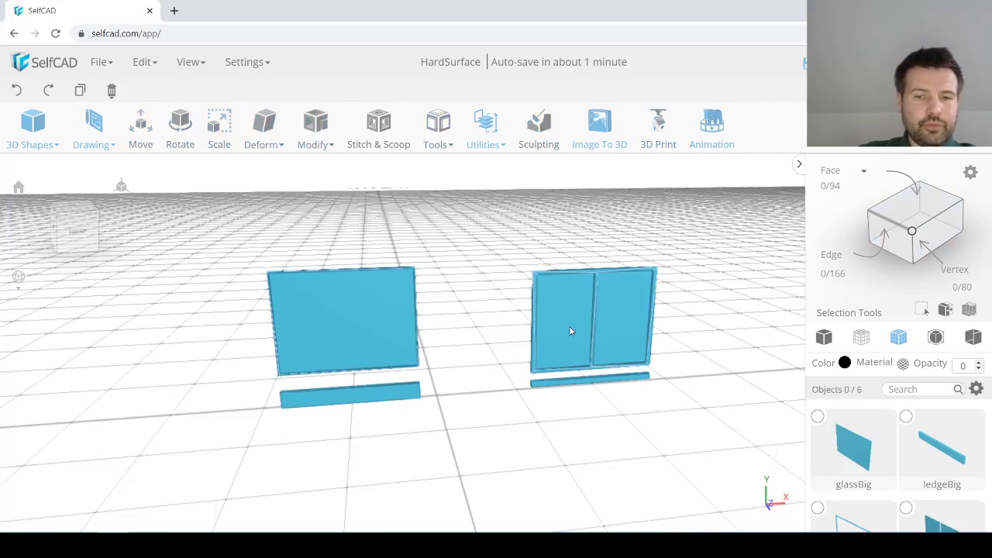
# Step: Apply the Wood 1 texture from the Wood category to the two-pane window's frame
pyautogui.click(535, 330)
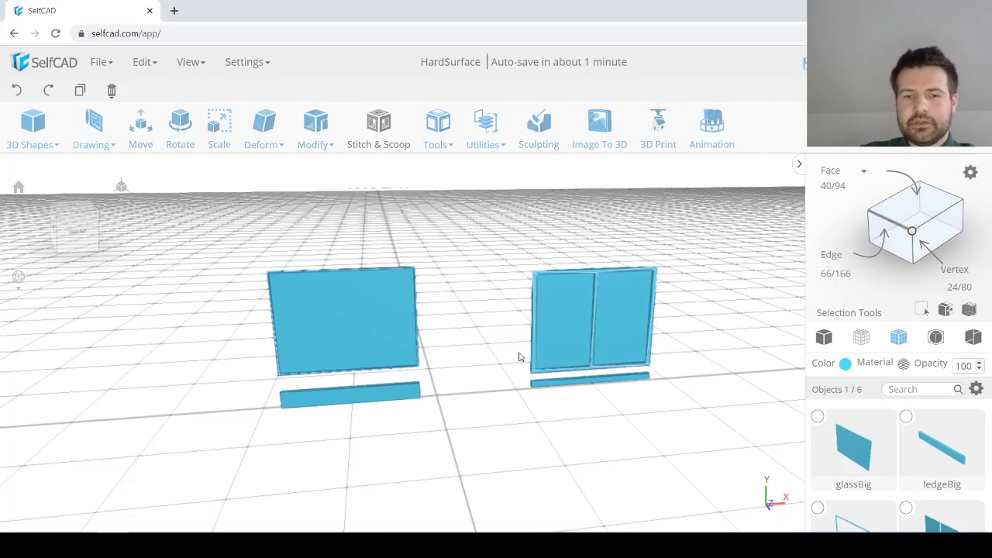
pyautogui.moveTo(520, 354)
pyautogui.mouseDown()
pyautogui.moveTo(491, 359)
pyautogui.moveTo(511, 361)
pyautogui.mouseUp()
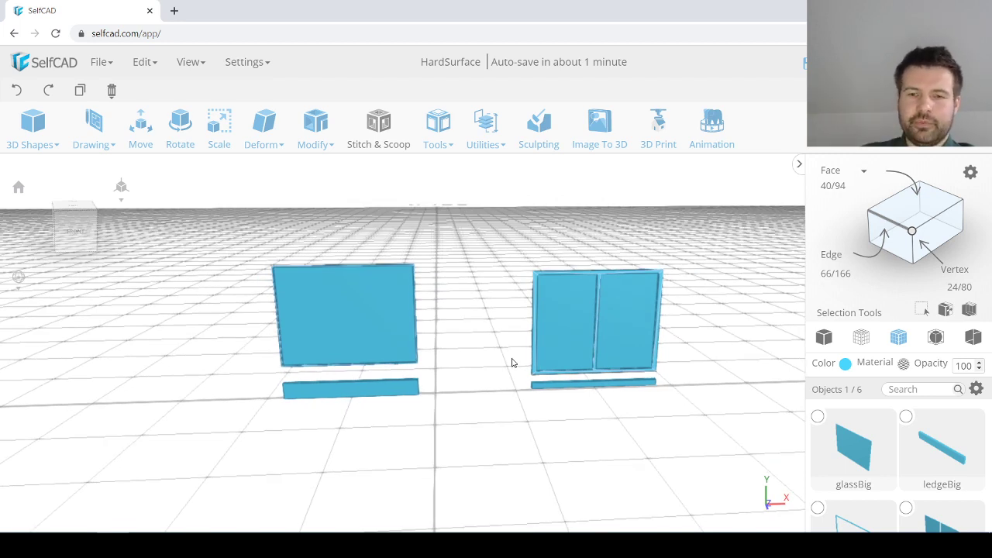
pyautogui.scroll(6, 542, 348)
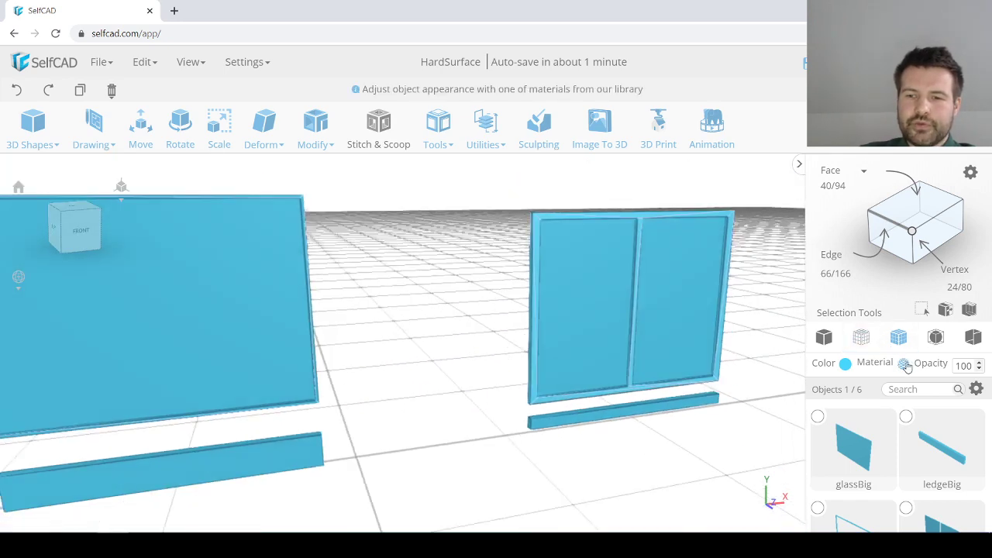
pyautogui.scroll(-3, 550, 349)
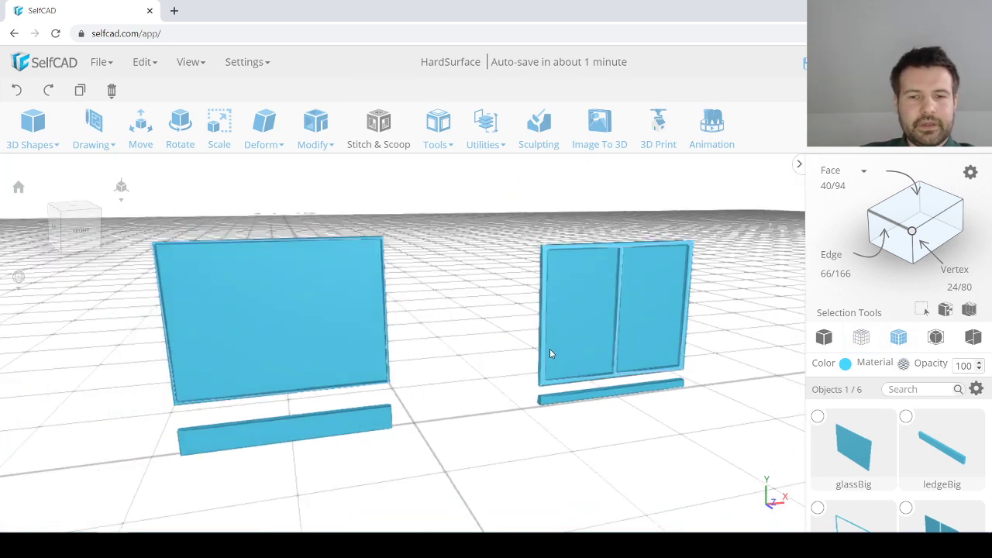
pyautogui.moveTo(516, 378); pyautogui.dragTo(552, 384, button='right')
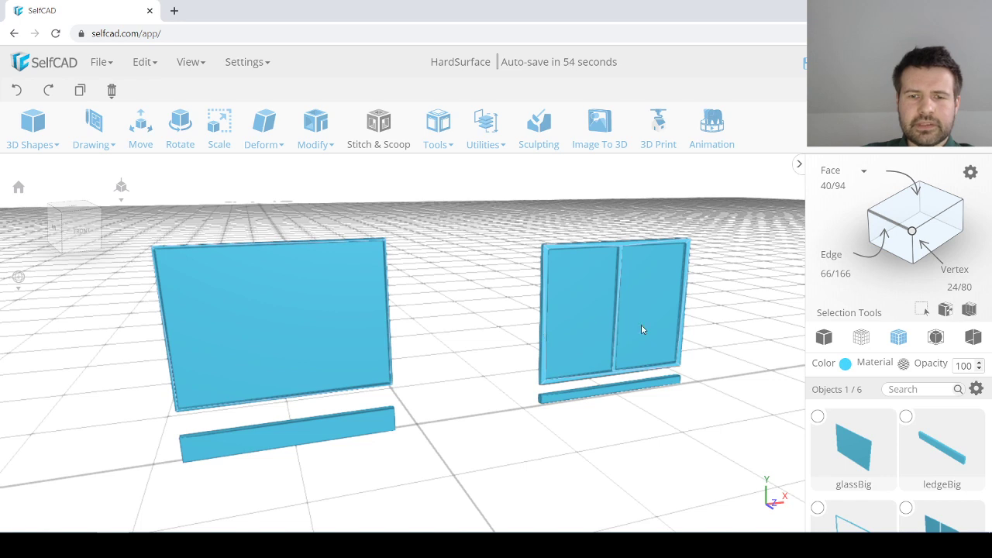
pyautogui.click(903, 365)
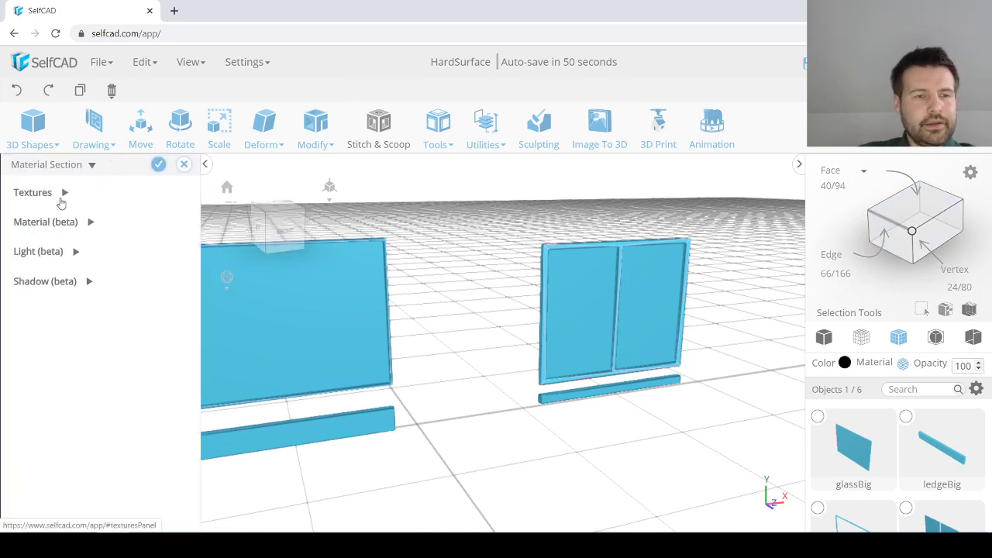
pyautogui.click(64, 194)
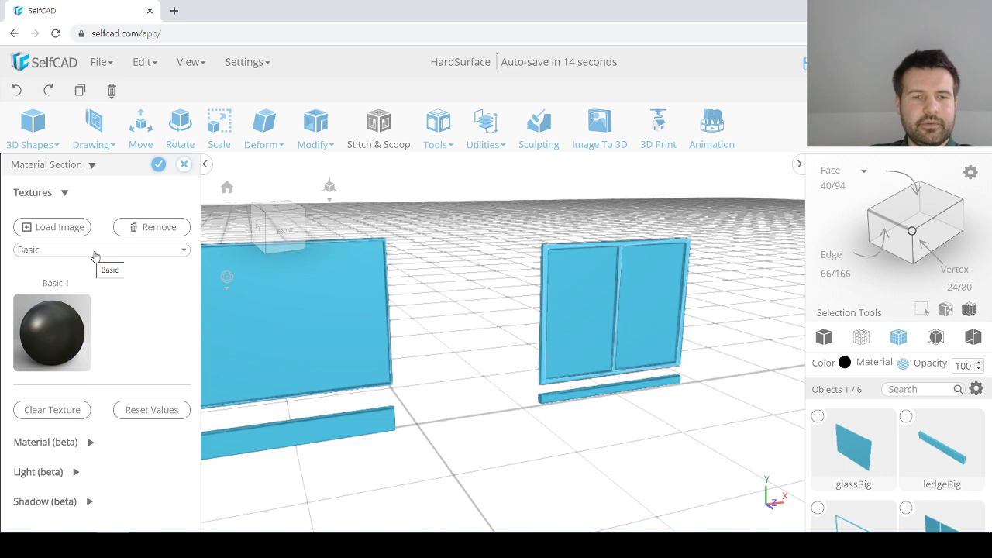
pyautogui.click(95, 257)
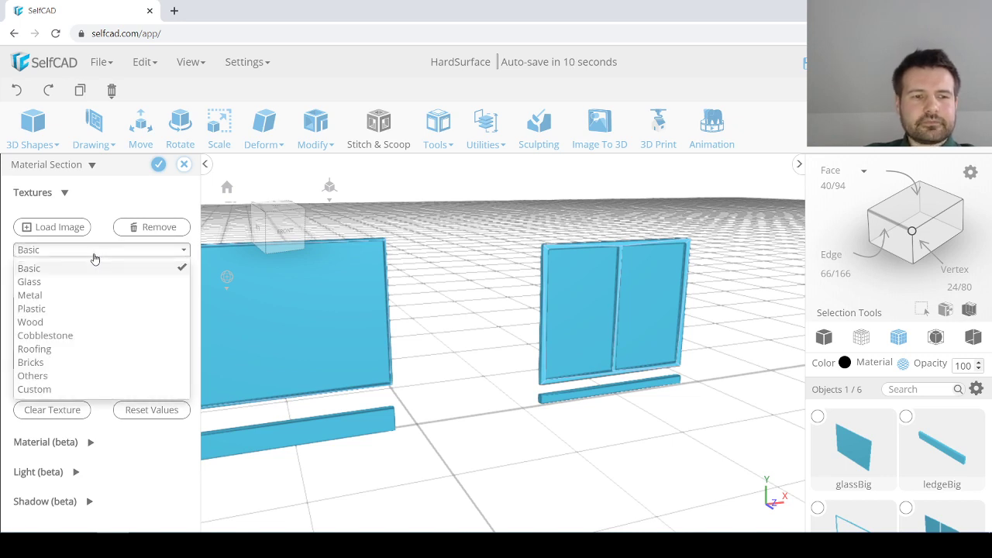
pyautogui.click(65, 323)
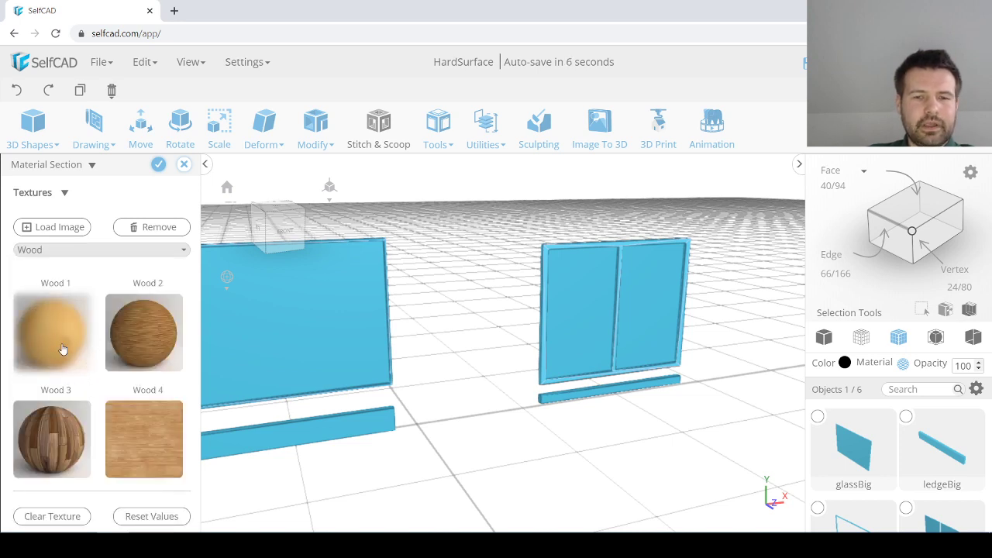
pyautogui.click(63, 349)
# Step: Set the frame texture's UV projection to Box Projection and reset its UV values
pyautogui.scroll(-2, 77, 364)
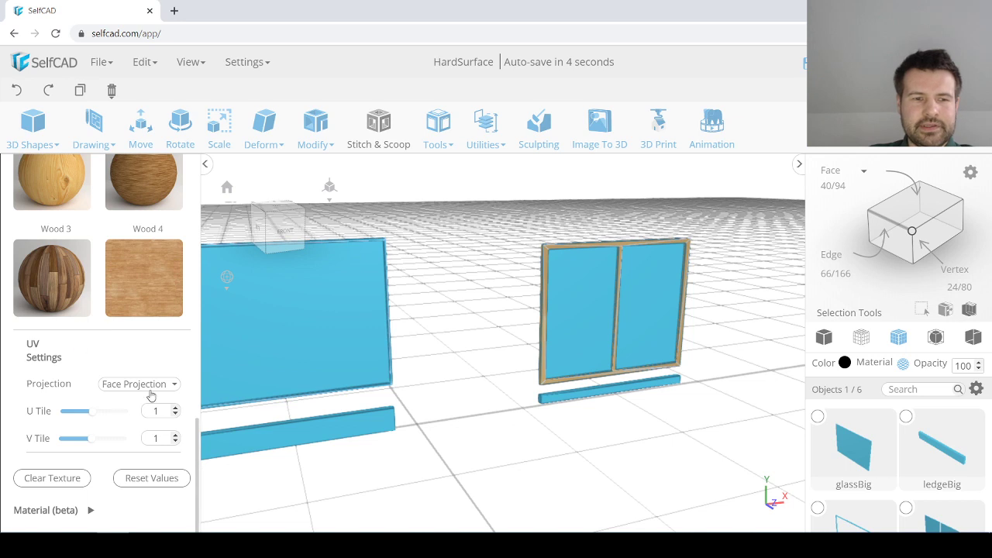
pyautogui.click(150, 389)
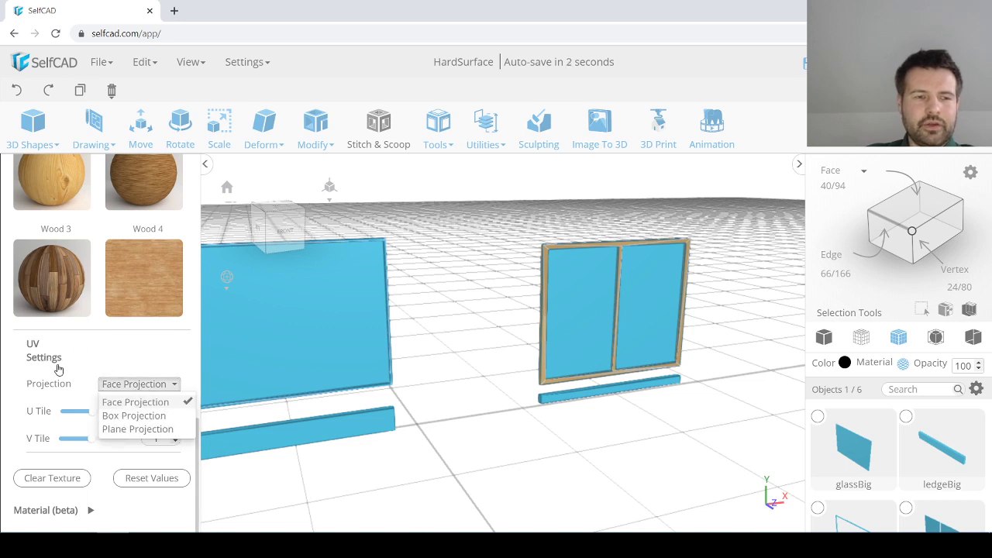
pyautogui.click(138, 416)
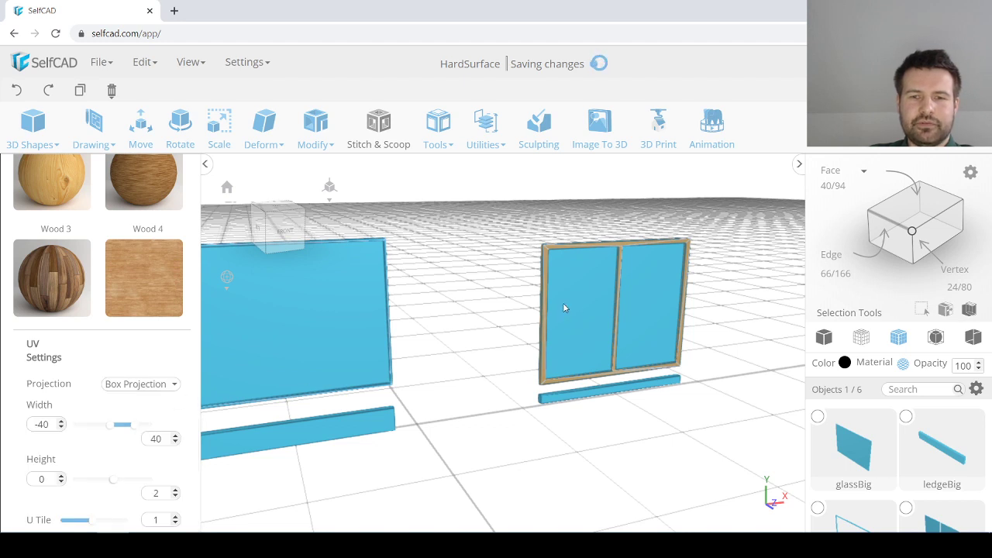
pyautogui.scroll(-2, 178, 426)
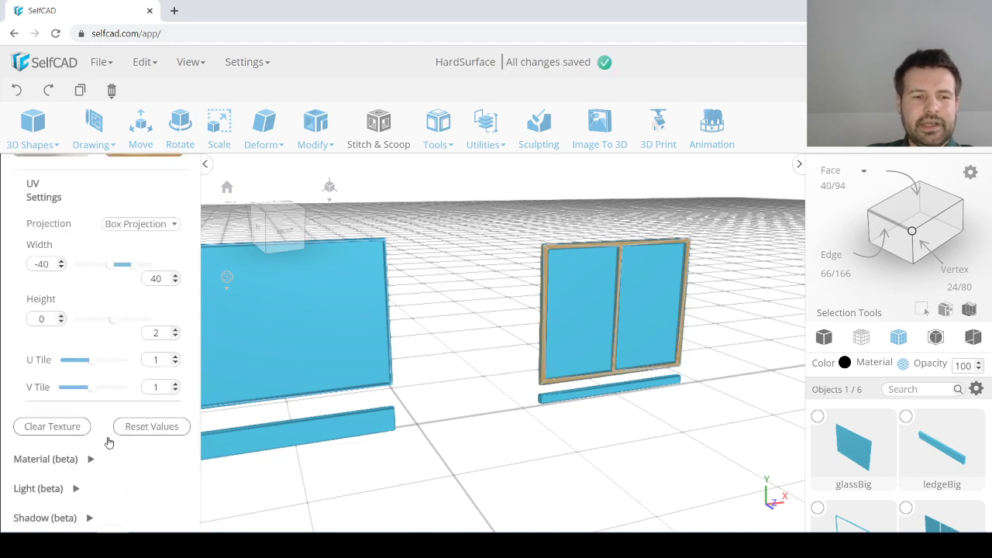
pyautogui.click(145, 432)
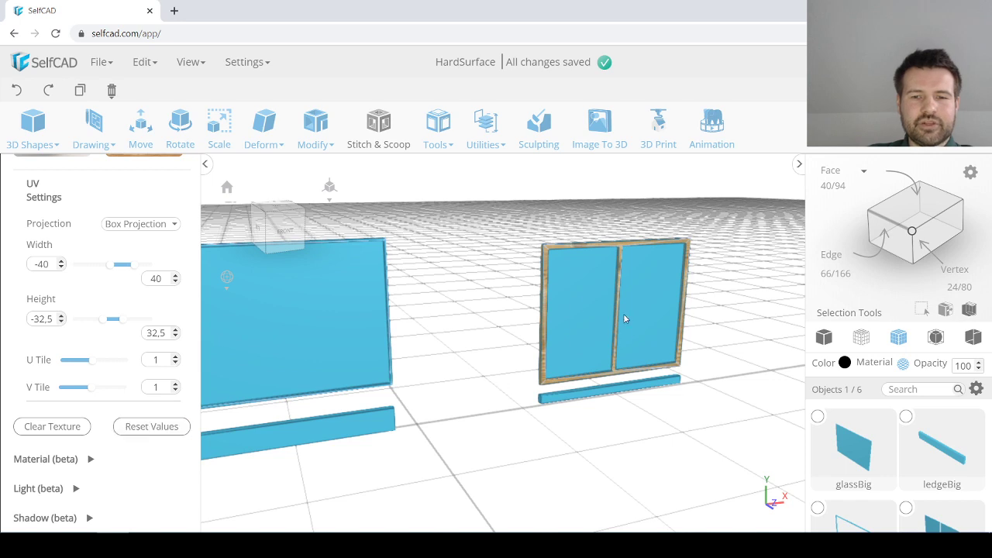
# Step: Accept the wood texture on the two-pane window's frame and return the selection mode to whole objects
pyautogui.scroll(5, 569, 299)
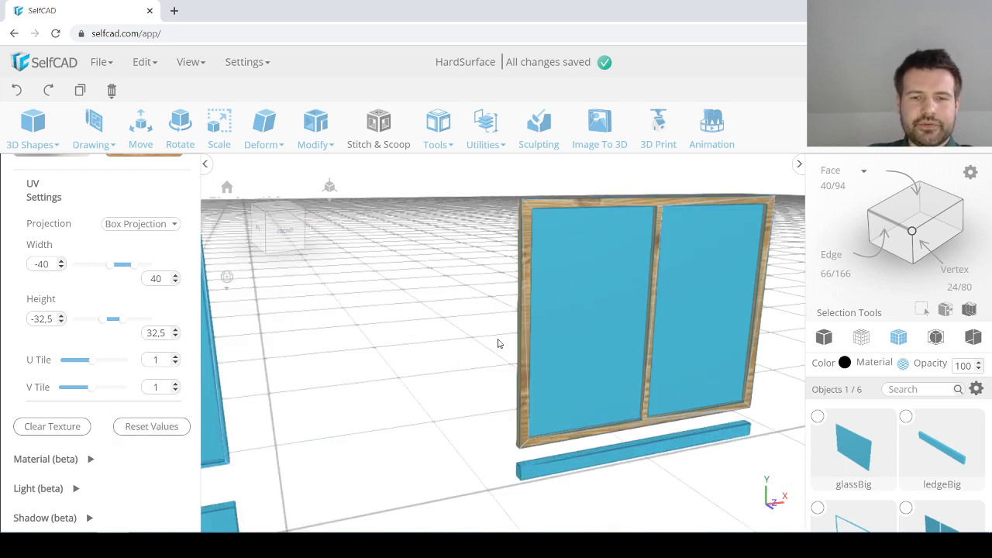
pyautogui.scroll(5, 535, 306)
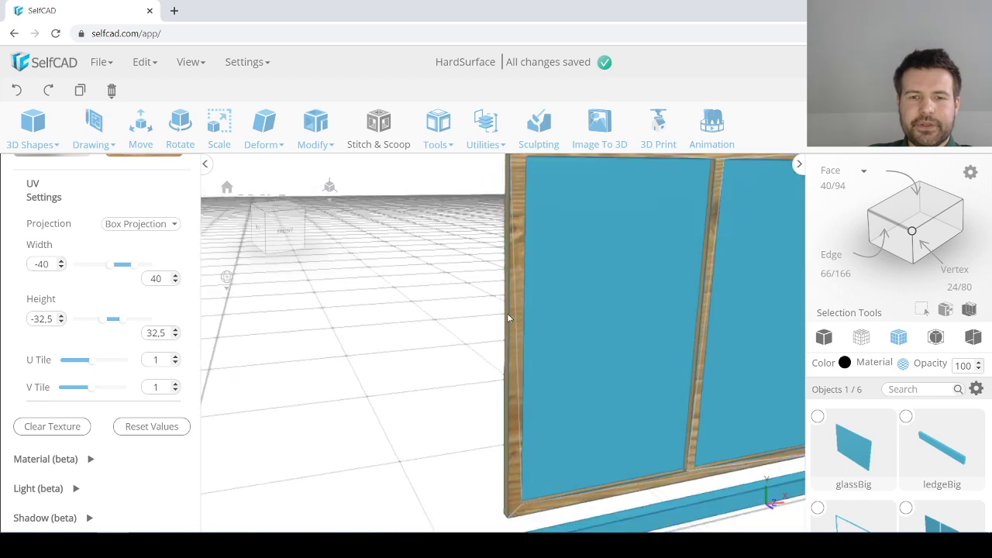
pyautogui.scroll(-8, 508, 318)
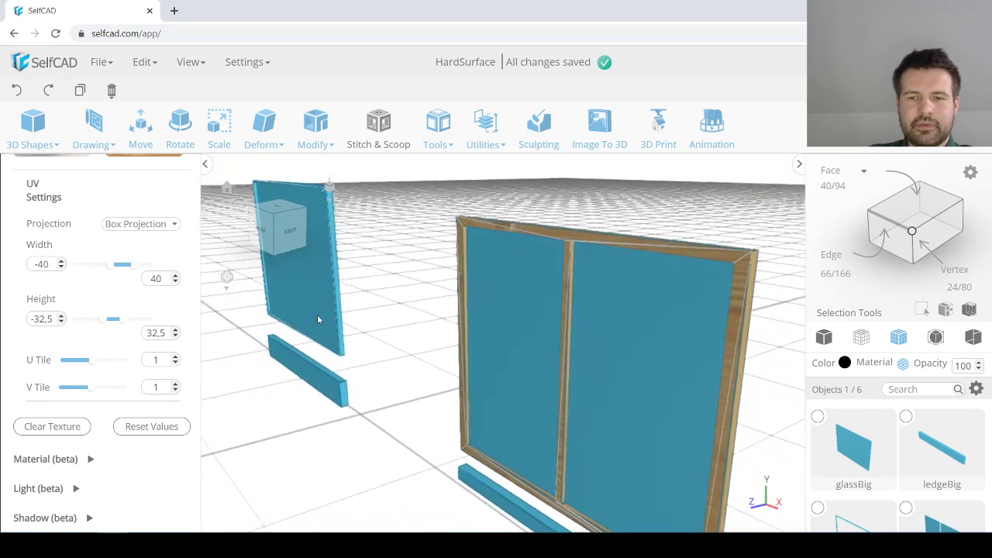
pyautogui.moveTo(317, 316)
pyautogui.mouseDown(button='right')
pyautogui.moveTo(306, 306)
pyautogui.moveTo(322, 306)
pyautogui.mouseUp(button='right')
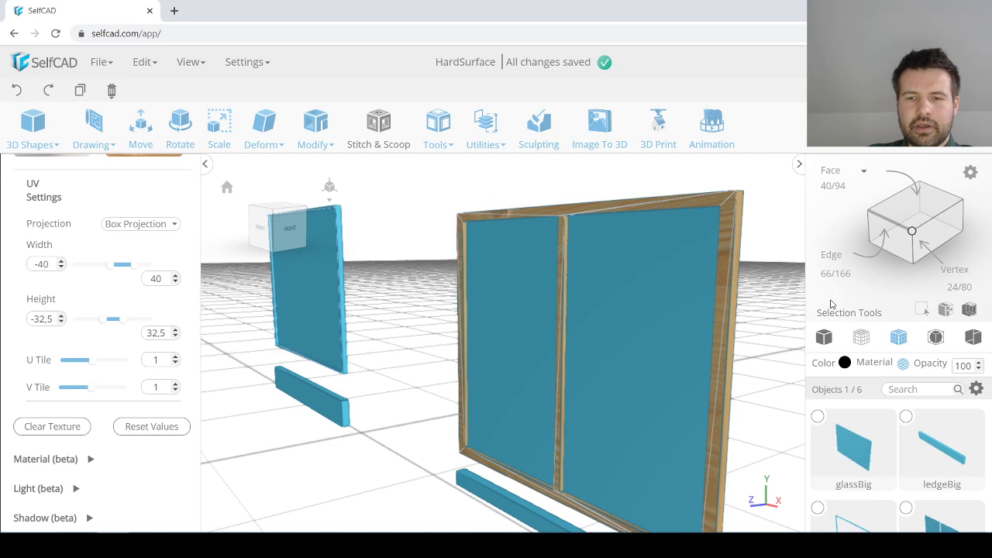
pyautogui.click(827, 340)
pyautogui.moveTo(530, 329); pyautogui.dragTo(593, 331, button='right')
pyautogui.scroll(-4, 503, 337)
pyautogui.moveTo(504, 338)
pyautogui.mouseDown(button='right')
pyautogui.moveTo(612, 337)
pyautogui.moveTo(573, 314)
pyautogui.moveTo(507, 327)
pyautogui.mouseUp(button='right')
pyautogui.scroll(5, 610, 329)
pyautogui.scroll(5, 126, 280)
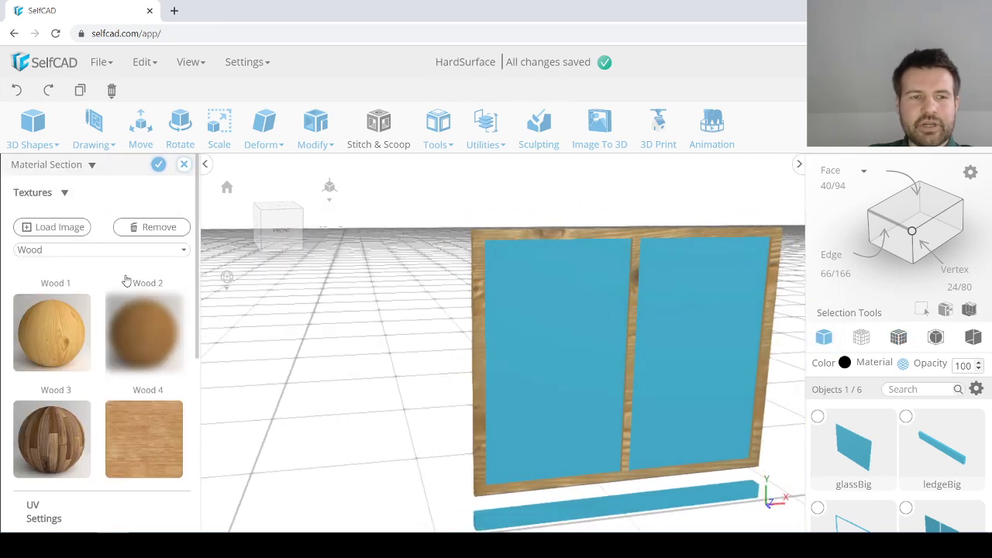
pyautogui.click(158, 164)
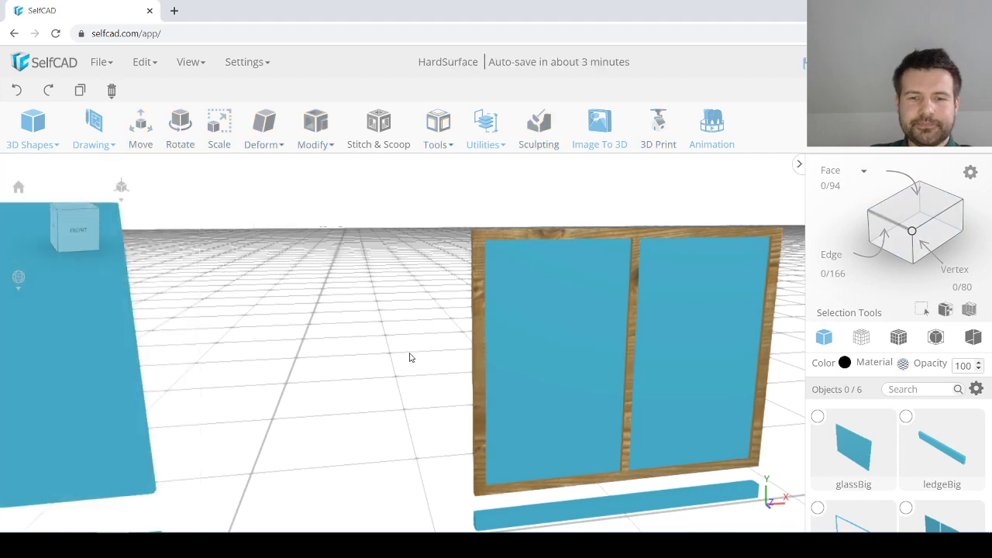
# Step: Set the opacity of the two-pane window's glass to 50 and clear the selection
pyautogui.scroll(-4, 411, 358)
pyautogui.click(520, 361)
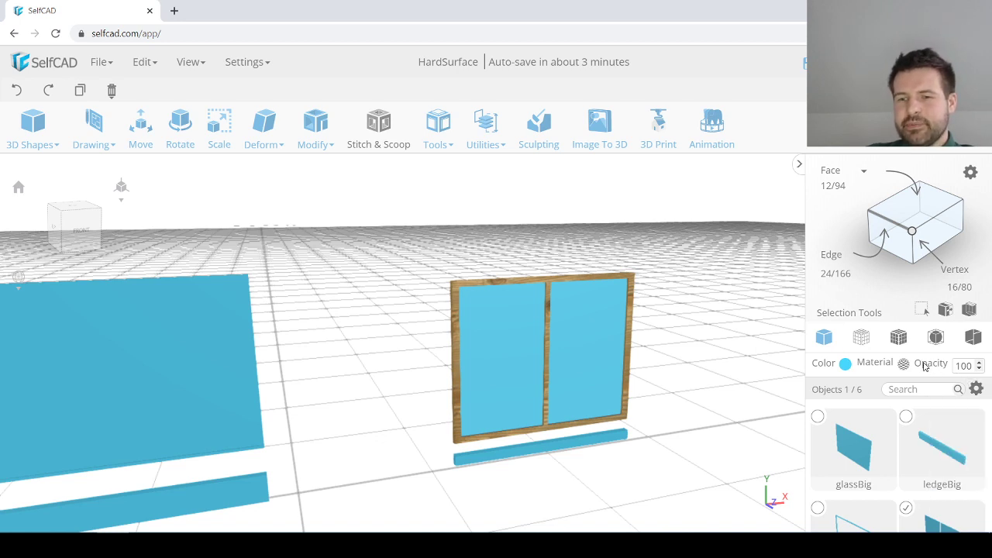
pyautogui.doubleClick(965, 365)
pyautogui.write('50')
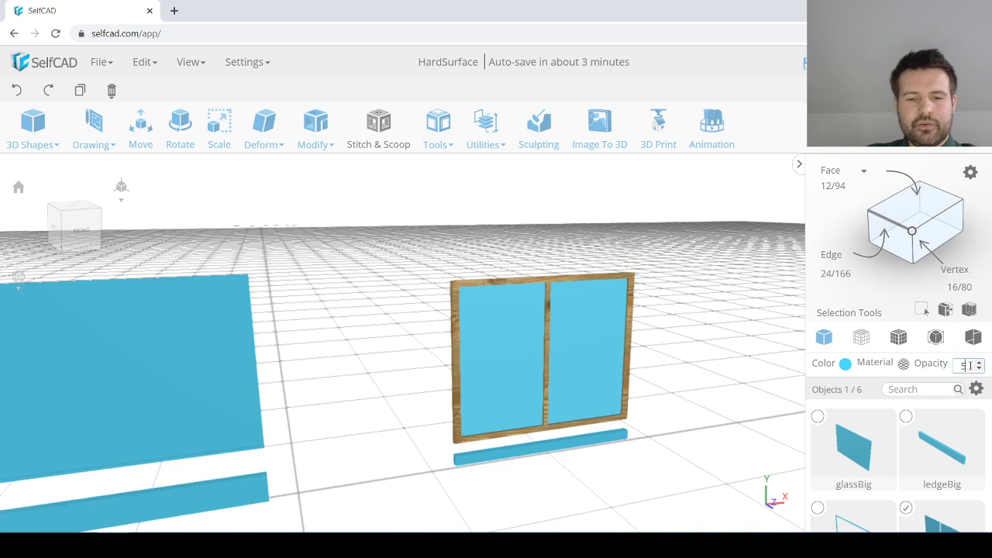
pyautogui.scroll(5, 678, 362)
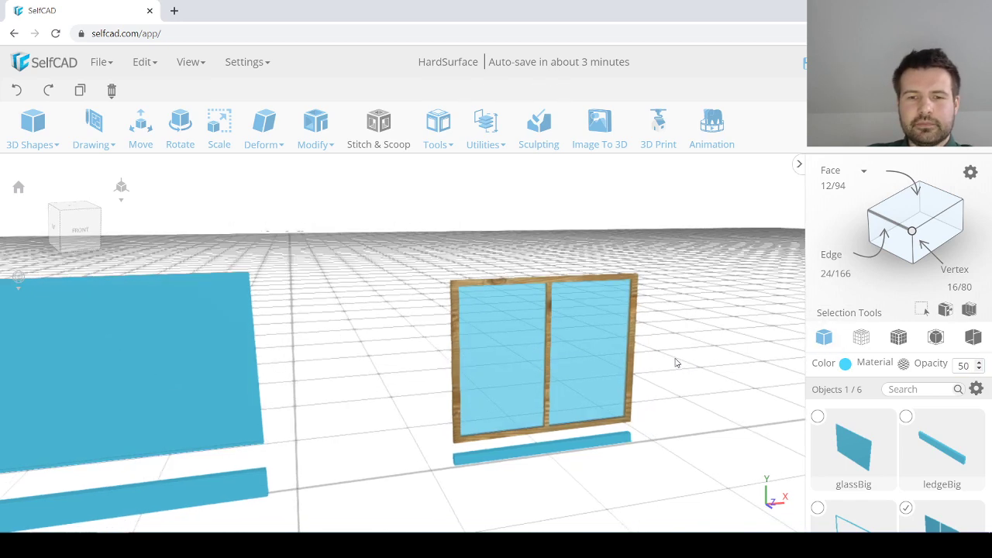
pyautogui.scroll(1, 496, 326)
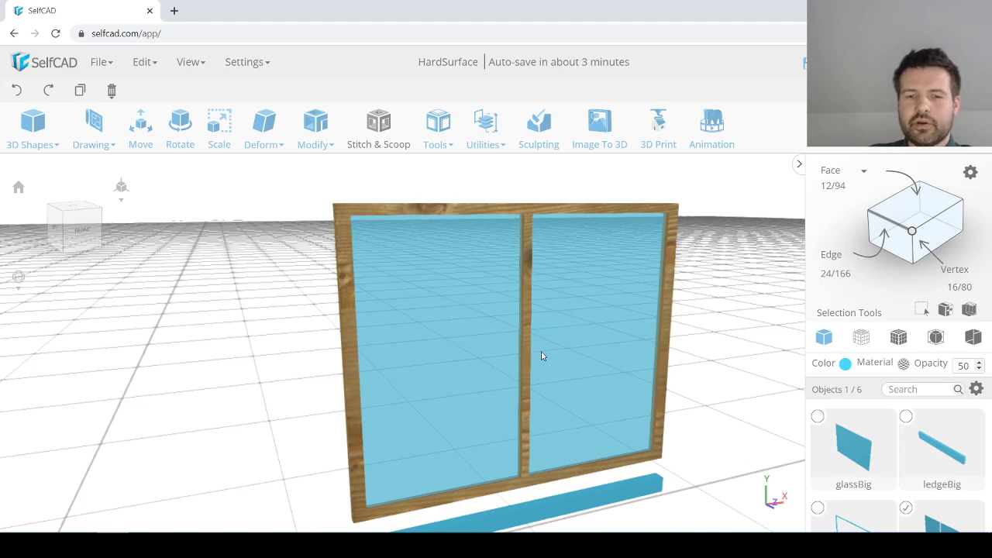
pyautogui.scroll(-5, 527, 350)
pyautogui.click(410, 396)
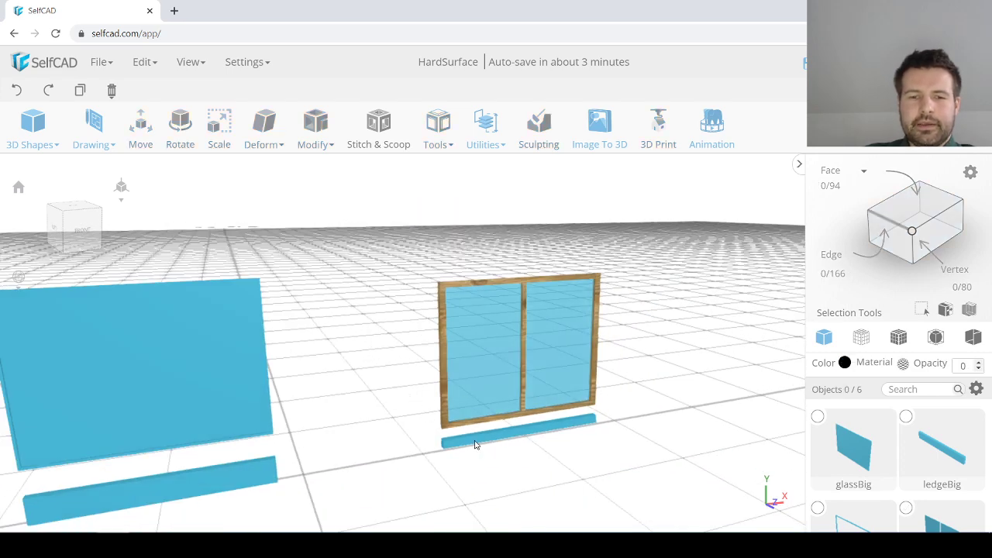
# Step: Select the ledge below the two-pane window and open the texture options of its material settings
pyautogui.click(476, 444)
pyautogui.scroll(-3, 505, 465)
pyautogui.scroll(4, 513, 439)
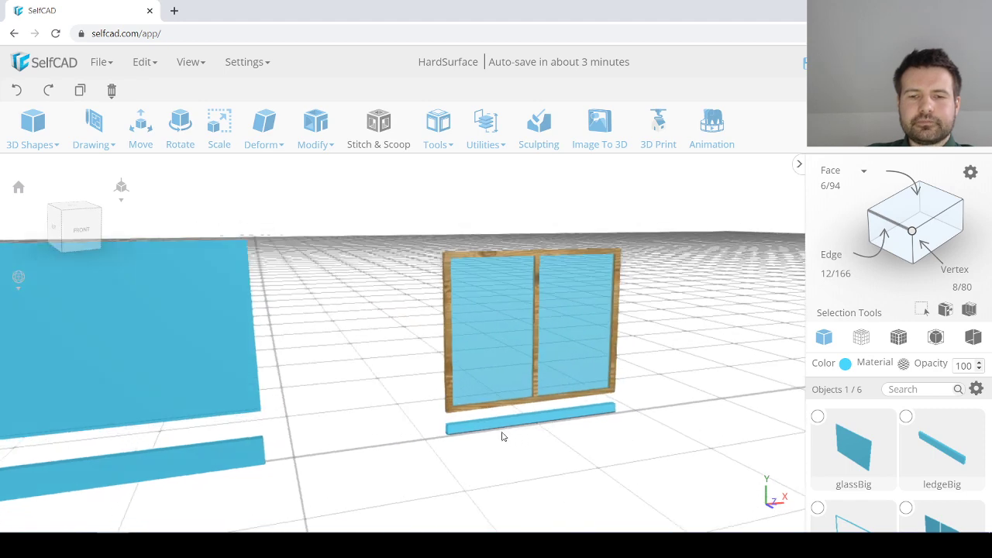
pyautogui.moveTo(502, 432); pyautogui.dragTo(514, 432, button='right')
pyautogui.scroll(2, 518, 424)
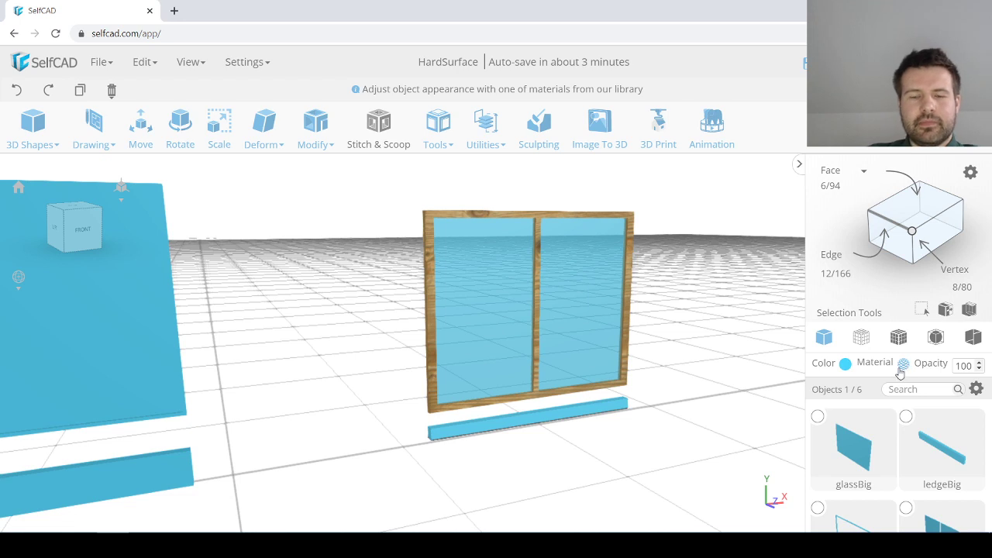
pyautogui.click(903, 364)
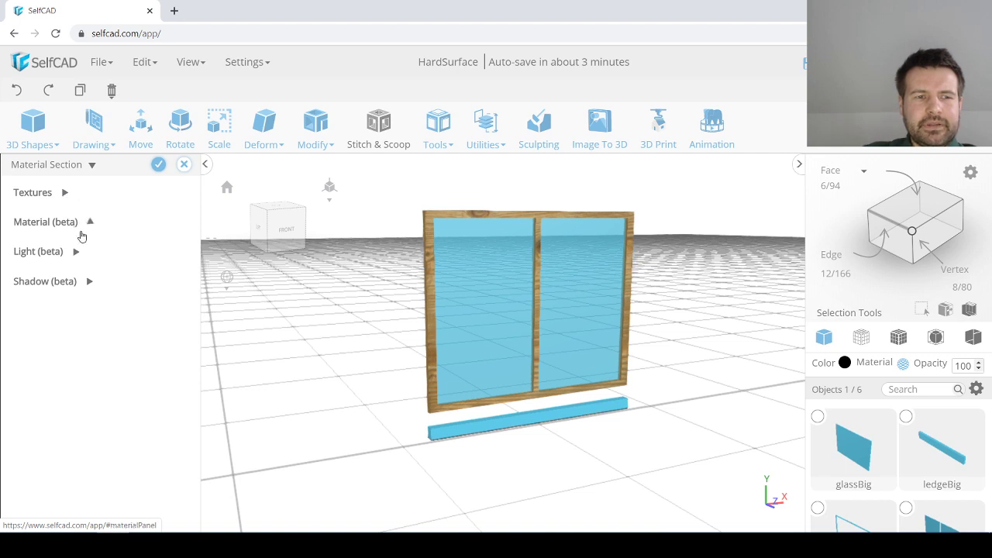
pyautogui.click(78, 224)
pyautogui.click(66, 223)
pyautogui.click(49, 193)
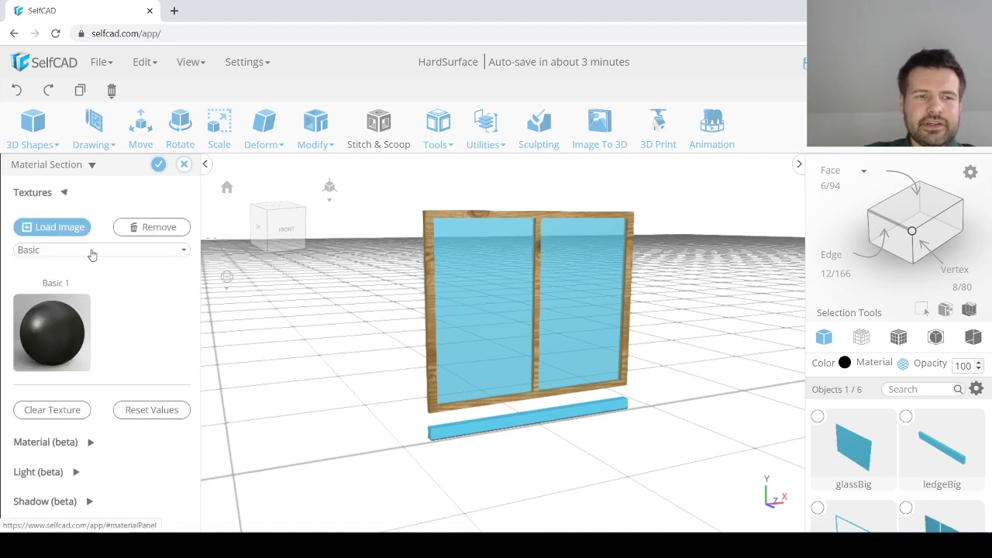
pyautogui.scroll(2, 503, 430)
pyautogui.scroll(-2, 500, 434)
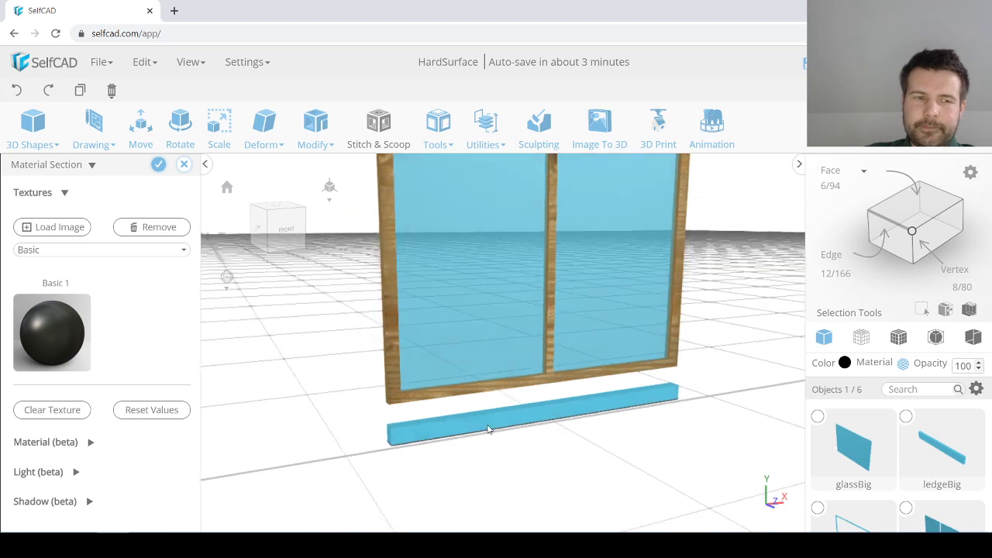
pyautogui.scroll(2, 503, 430)
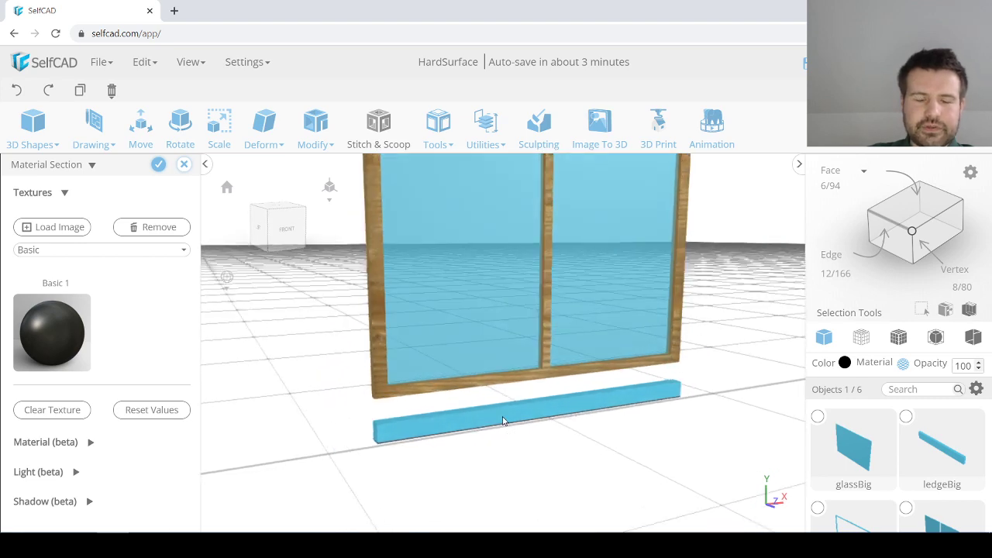
pyautogui.scroll(-1, 503, 421)
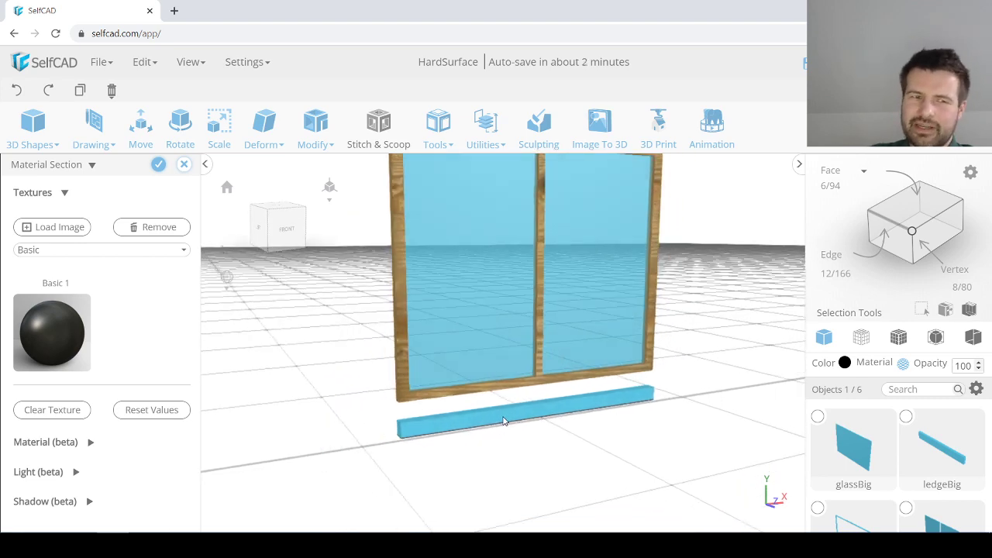
# Step: Apply the Metal 1 texture from the Metal category to the two-pane window's ledge, accept it and clear the selection
pyautogui.click(100, 251)
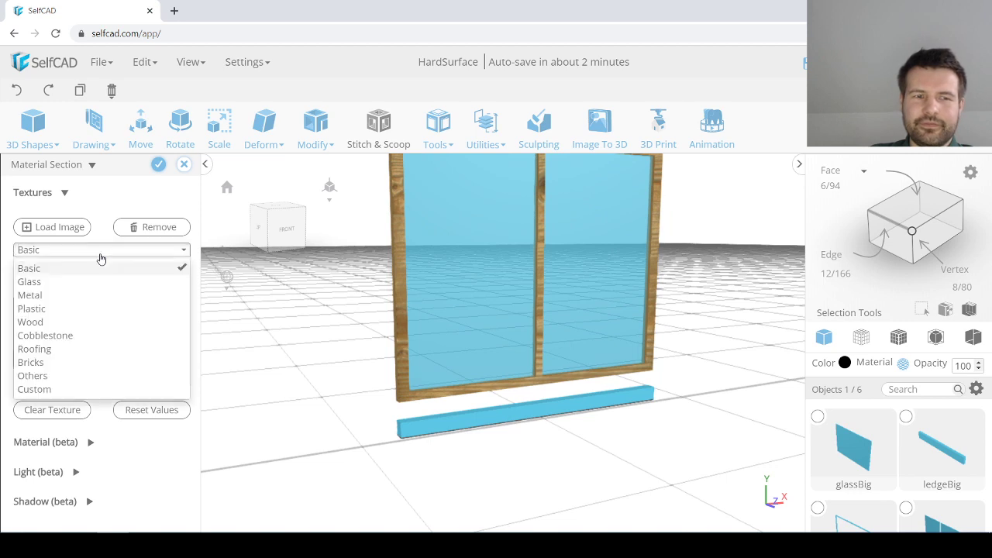
pyautogui.click(74, 297)
pyautogui.scroll(-2, 540, 410)
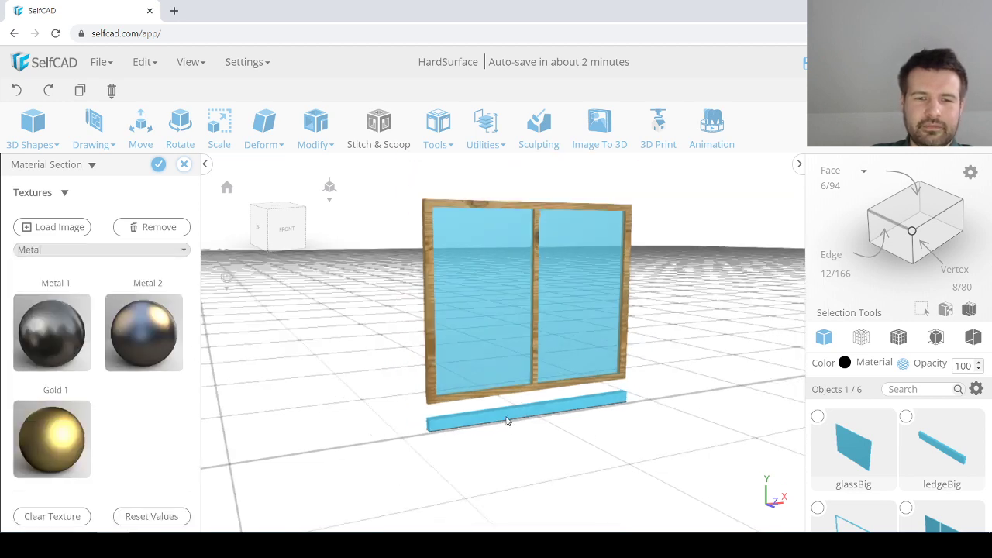
pyautogui.scroll(2, 505, 425)
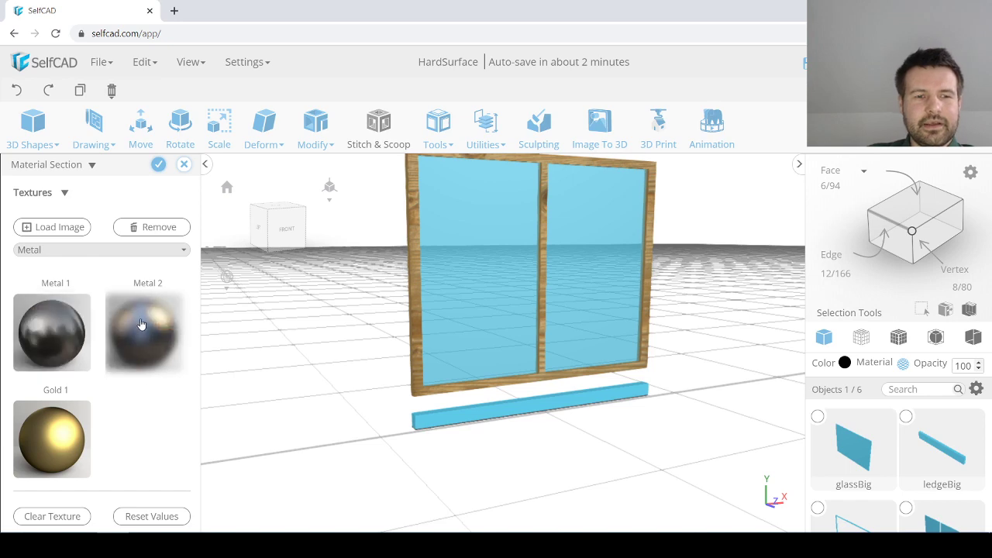
pyautogui.click(71, 333)
pyautogui.scroll(3, 504, 427)
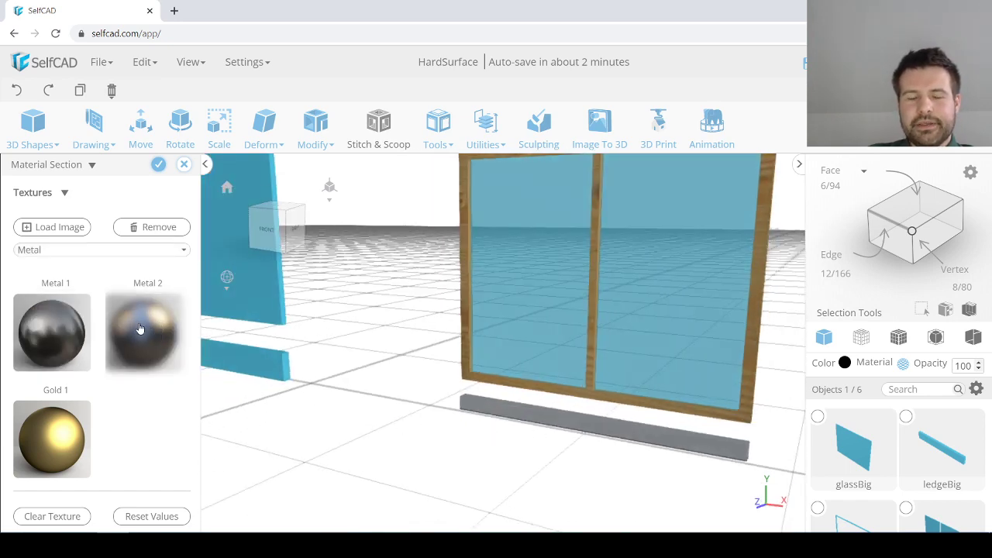
pyautogui.scroll(-2, 401, 400)
pyautogui.moveTo(485, 429); pyautogui.dragTo(608, 428, button='right')
pyautogui.click(157, 166)
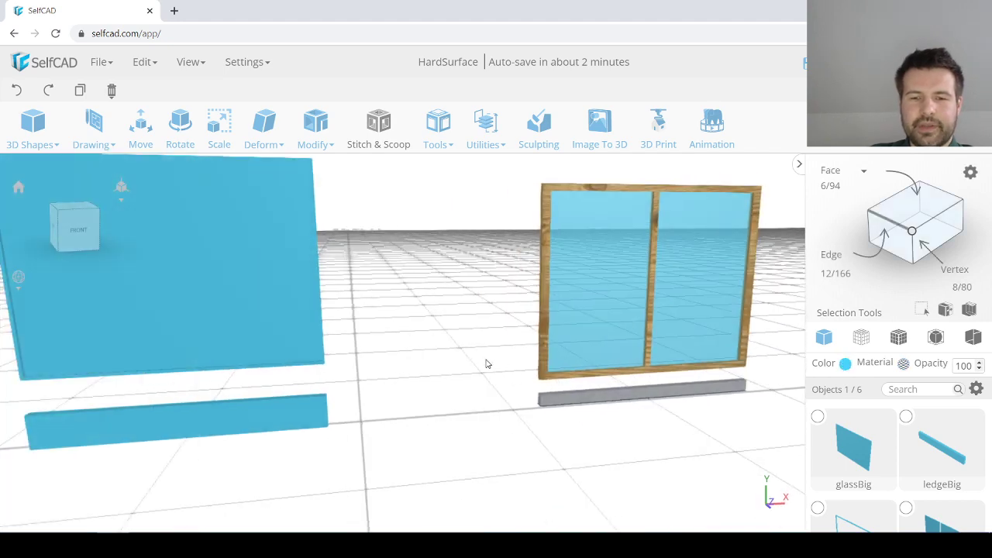
pyautogui.click(487, 359)
# Step: Delete the ledgeBig object below the big window
pyautogui.scroll(-2, 569, 411)
pyautogui.moveTo(514, 407)
pyautogui.mouseDown(button='right')
pyautogui.moveTo(555, 405)
pyautogui.moveTo(505, 416)
pyautogui.mouseUp(button='right')
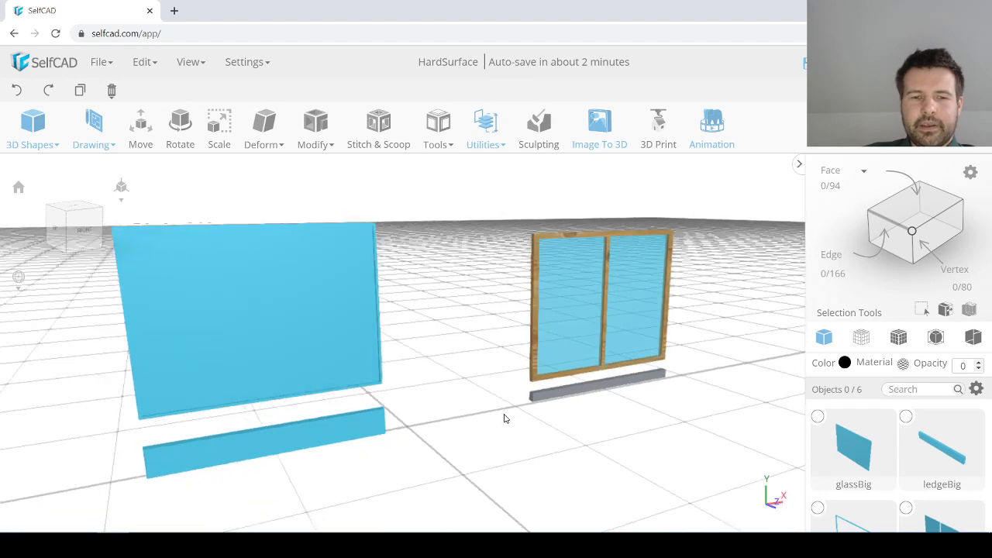
pyautogui.click(333, 418)
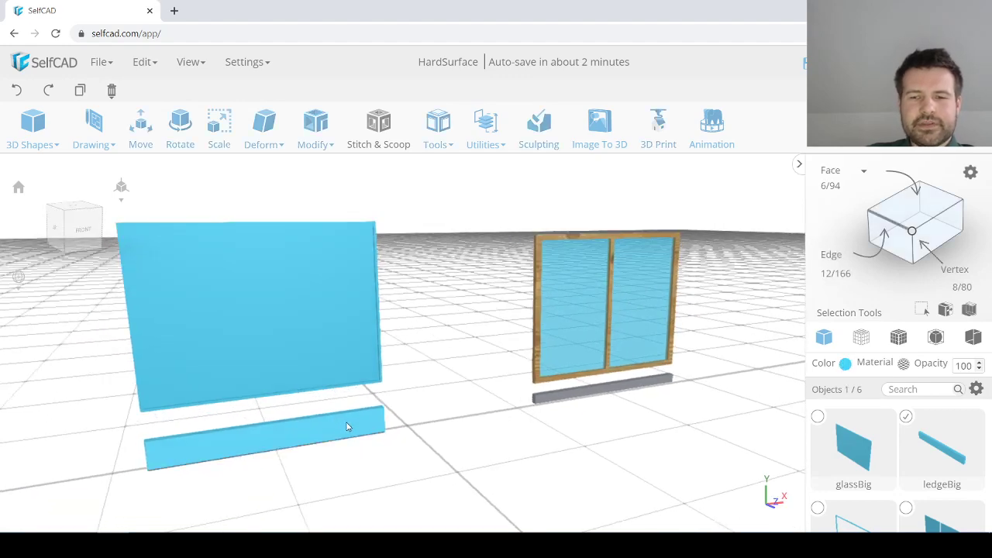
pyautogui.press('Delete')
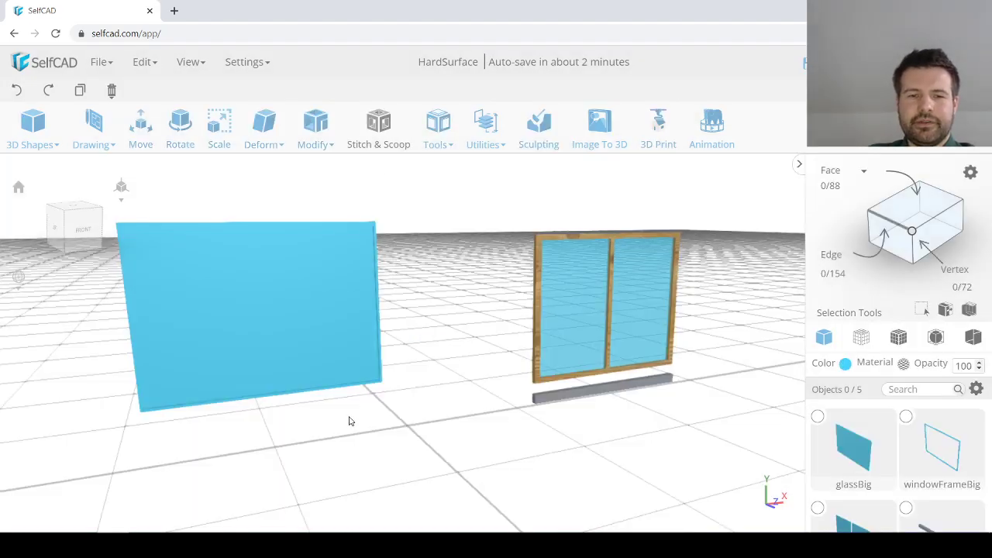
# Step: Set the opacity of the glassBig object to 50 and clear the selection
pyautogui.click(303, 324)
pyautogui.doubleClick(962, 366)
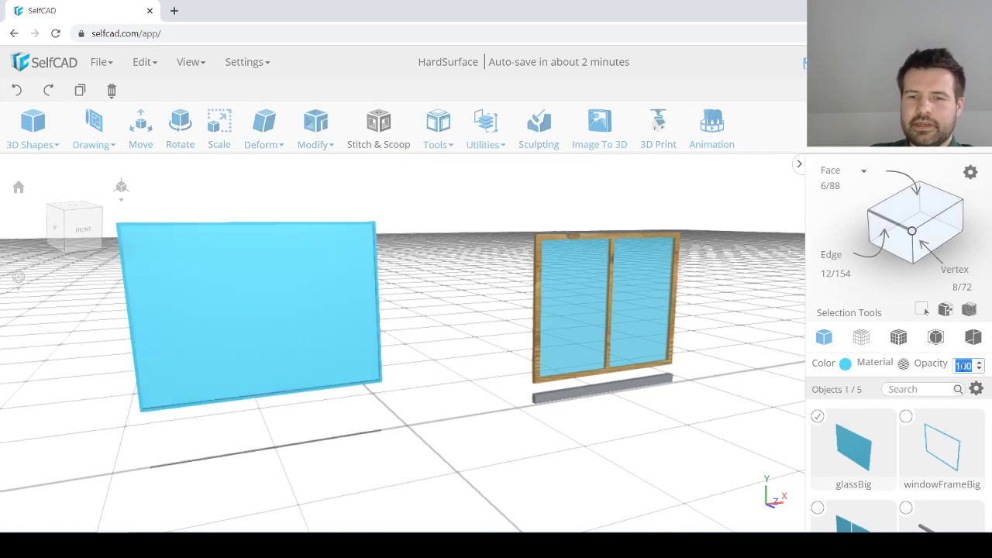
pyautogui.write('50')
pyautogui.click(432, 396)
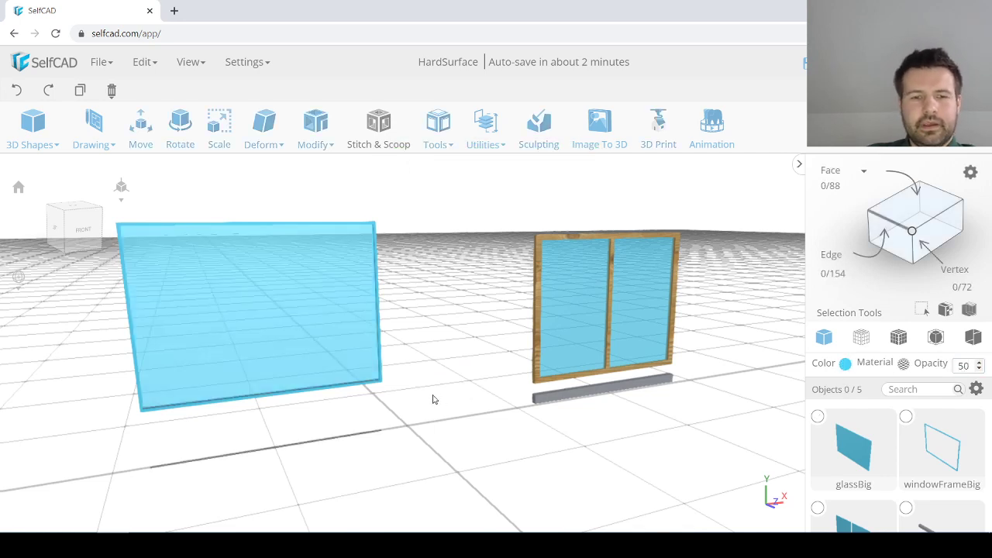
# Step: Apply the Wood 1 texture from the Wood category to the windowFrameBig object
pyautogui.click(381, 357)
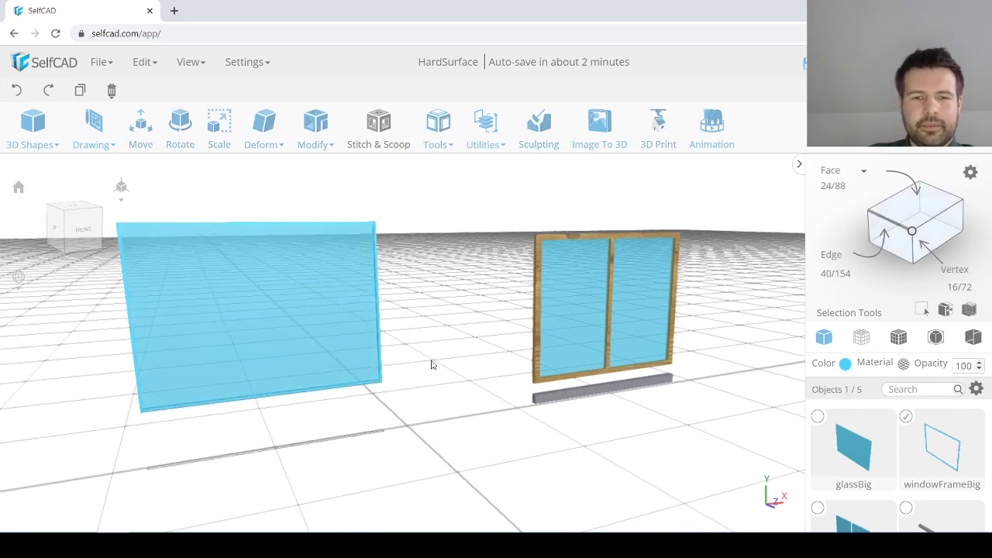
pyautogui.click(904, 364)
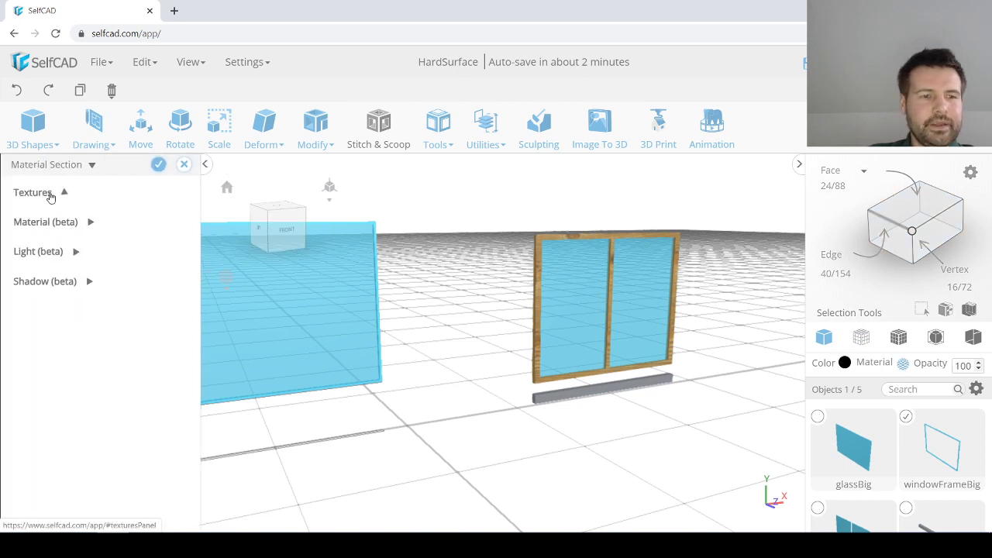
pyautogui.click(50, 193)
pyautogui.click(78, 249)
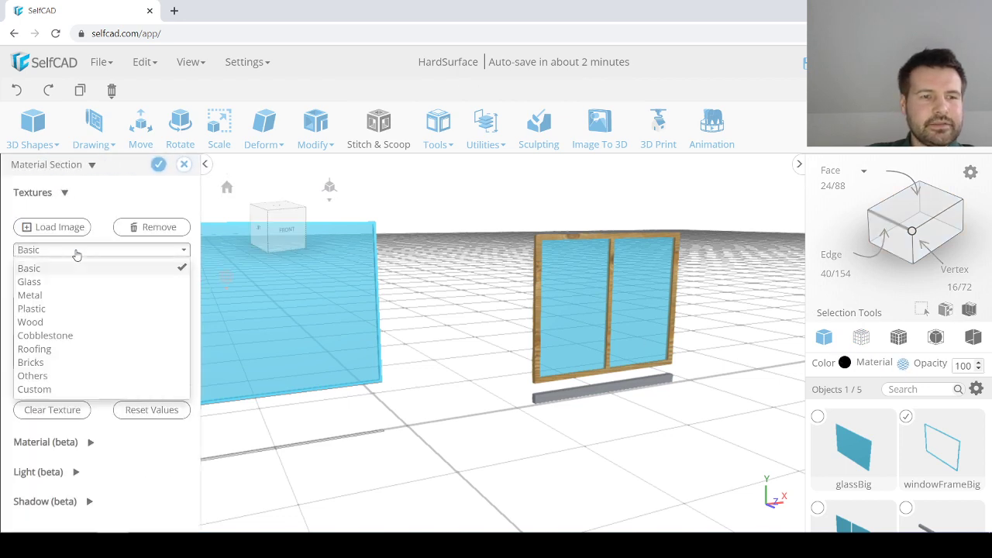
pyautogui.click(56, 322)
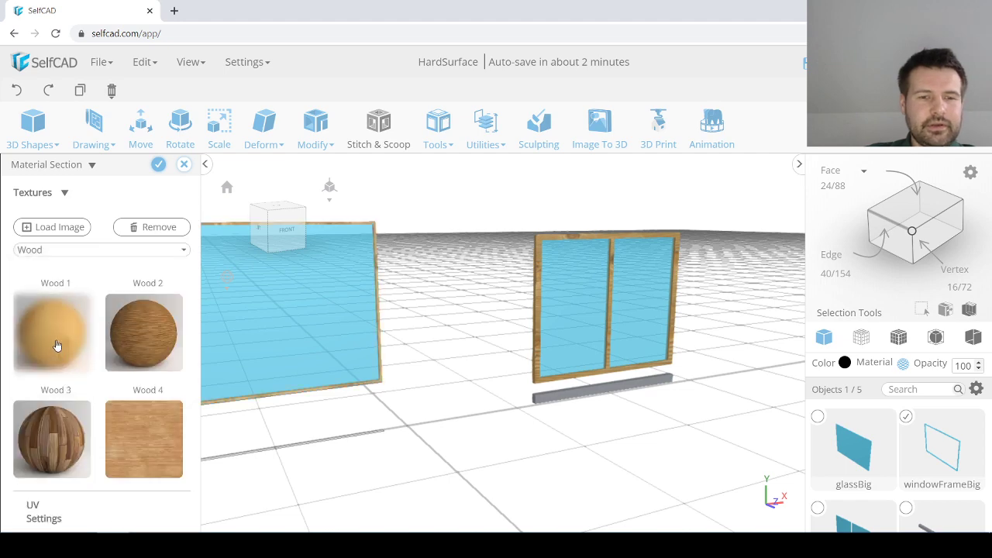
pyautogui.scroll(-3, 459, 340)
pyautogui.scroll(4, 303, 315)
pyautogui.scroll(-1, 246, 337)
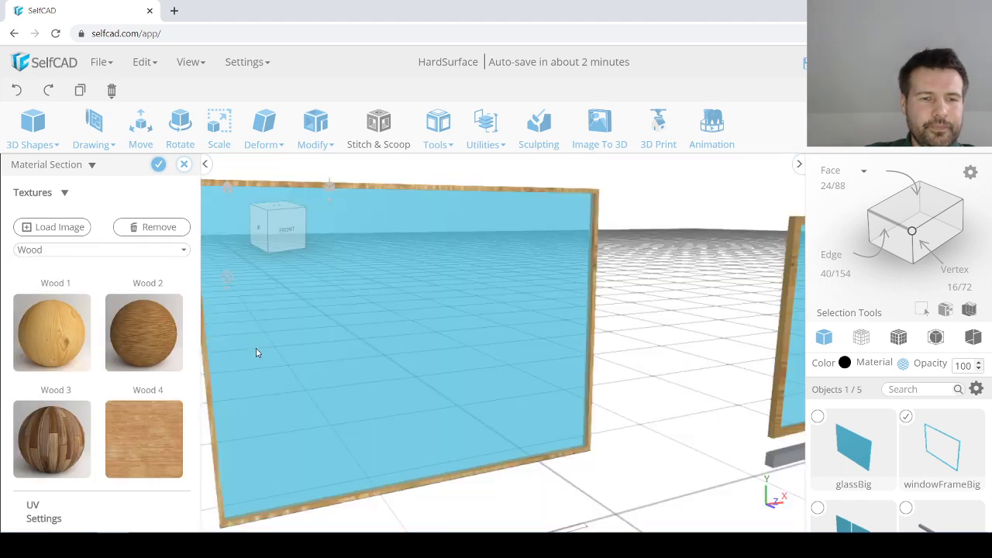
# Step: Set the UV projection of the big window frame's texture to Box Projection
pyautogui.scroll(-5, 256, 352)
pyautogui.scroll(-1, 156, 451)
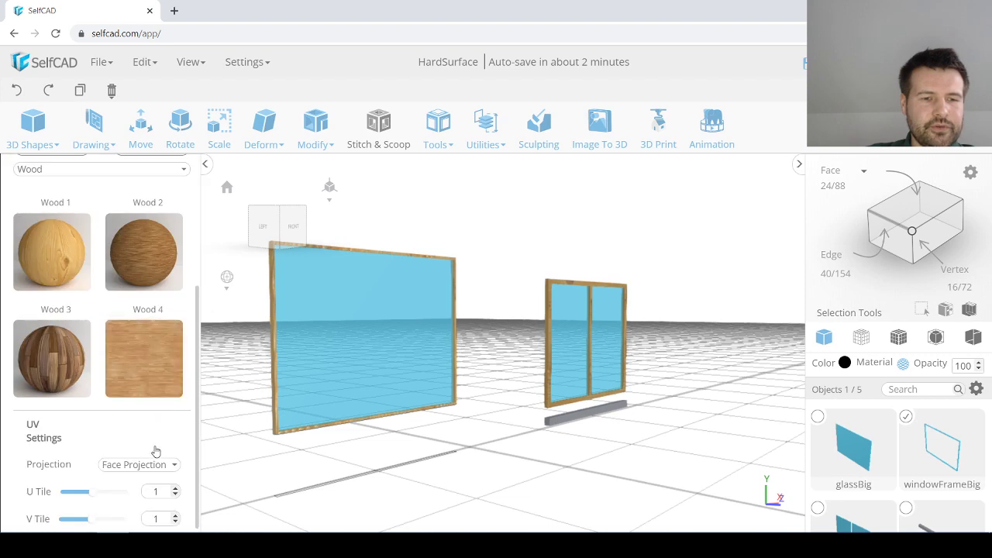
pyautogui.click(139, 464)
pyautogui.click(137, 494)
pyautogui.scroll(-3, 136, 473)
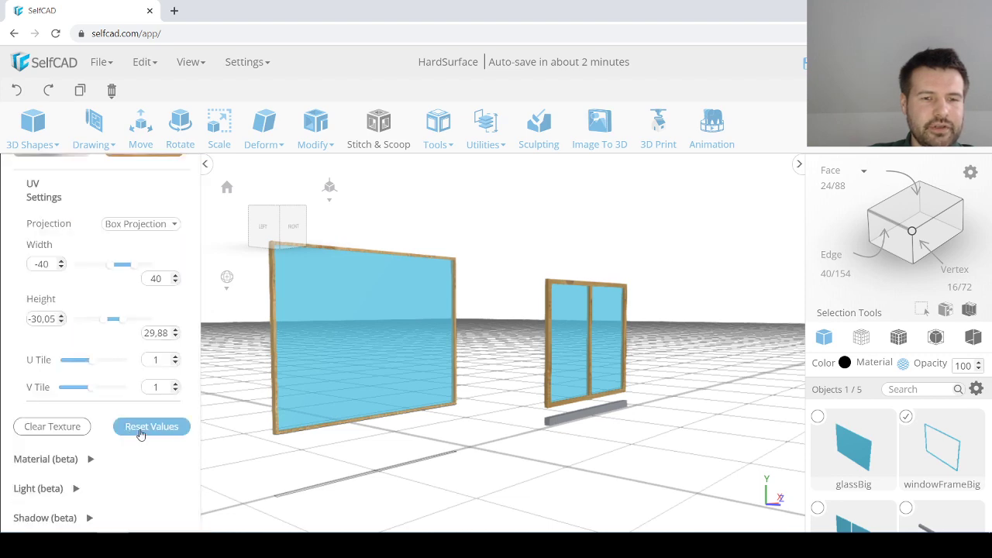
# Step: Reset the UV values of the big window frame's texture, apply the material and clear the selection
pyautogui.click(140, 433)
pyautogui.scroll(5, 267, 395)
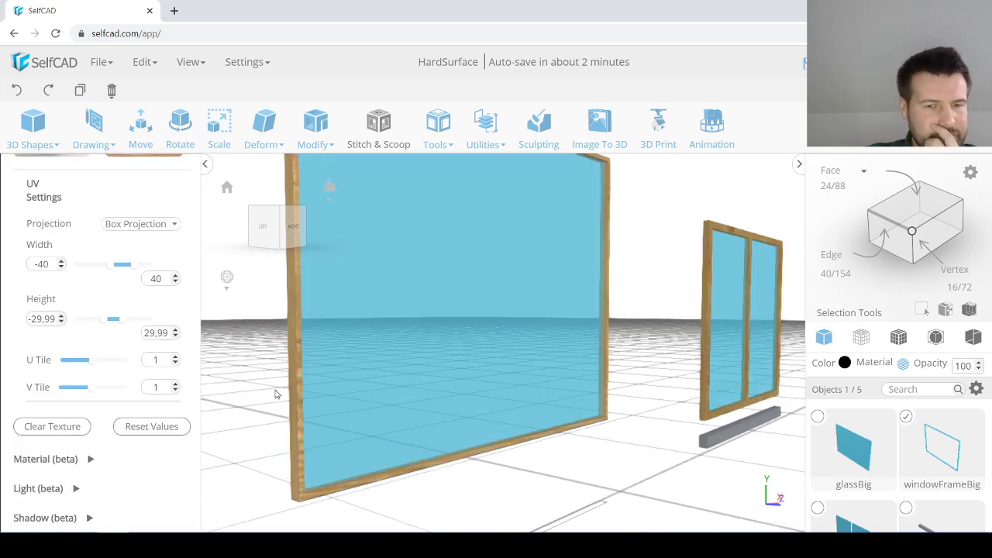
pyautogui.scroll(-2, 267, 399)
pyautogui.scroll(-4, 246, 410)
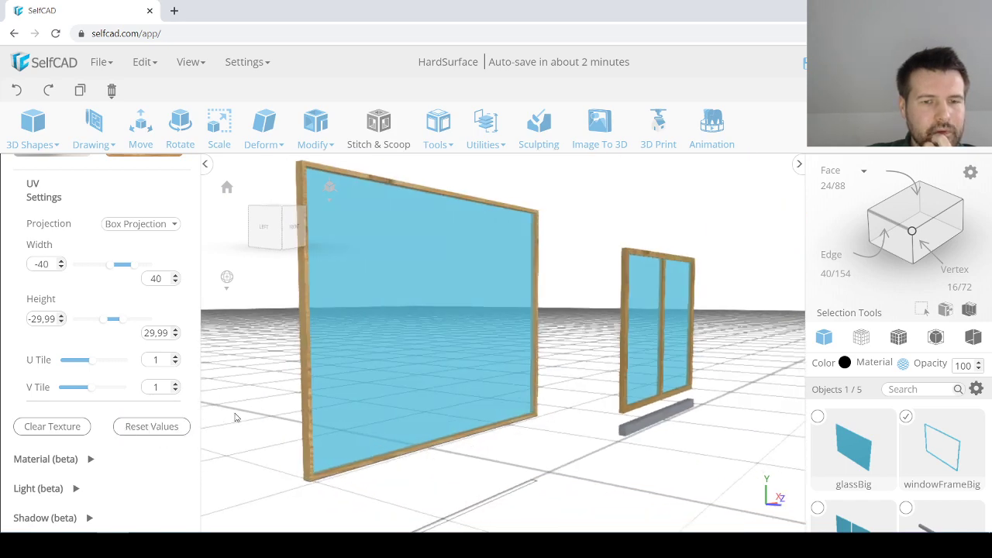
pyautogui.scroll(-3, 297, 412)
pyautogui.scroll(3, 300, 396)
pyautogui.scroll(-4, 298, 387)
pyautogui.scroll(5, 149, 326)
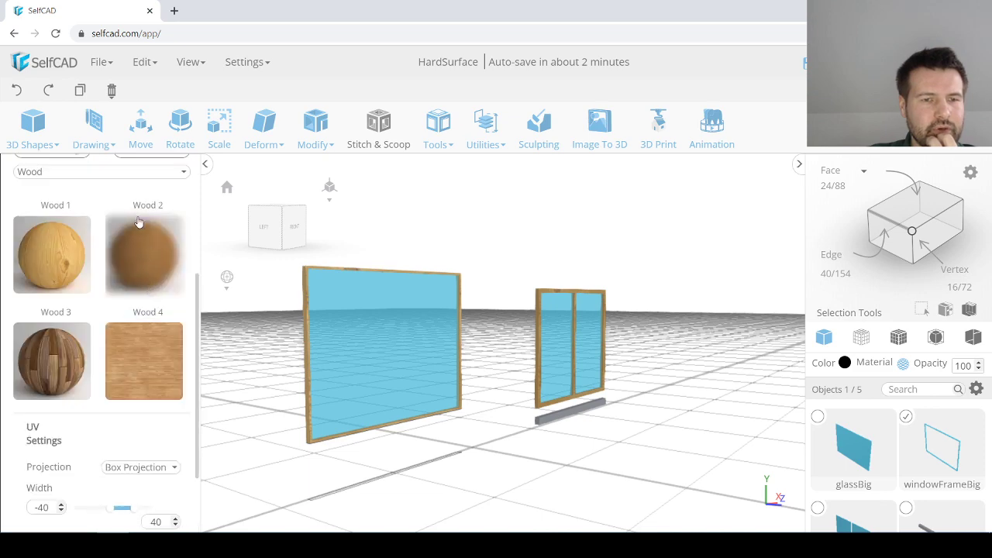
pyautogui.click(158, 168)
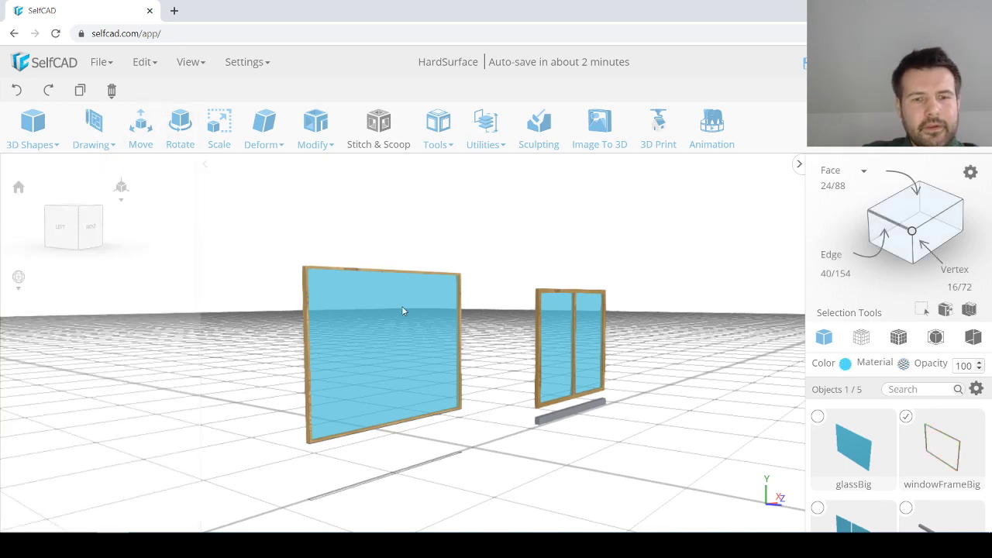
pyautogui.click(366, 422)
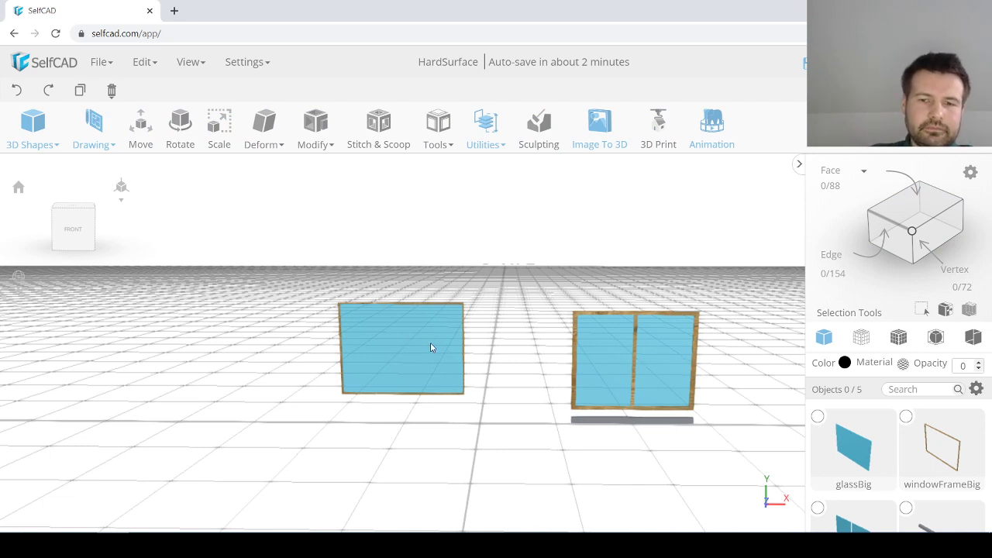
# Step: Start Image To 3D and load the bricks image as the source for a brick wall
pyautogui.moveTo(524, 362); pyautogui.dragTo(589, 323)
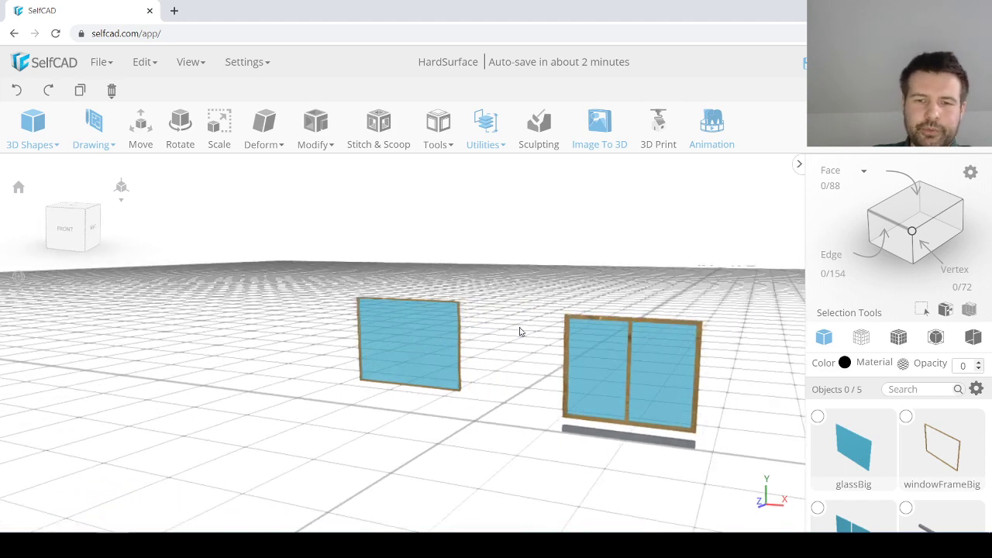
pyautogui.moveTo(514, 354); pyautogui.dragTo(575, 355)
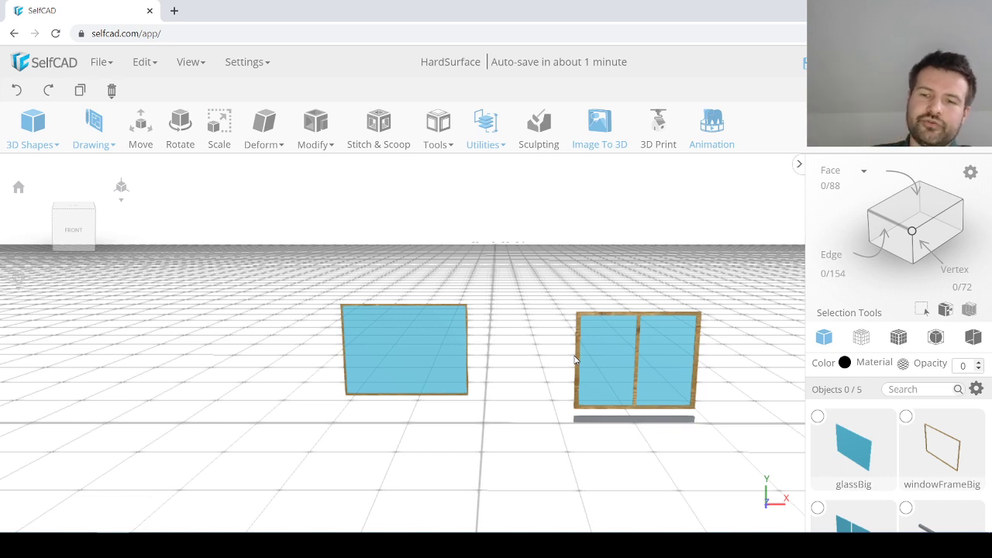
pyautogui.click(598, 133)
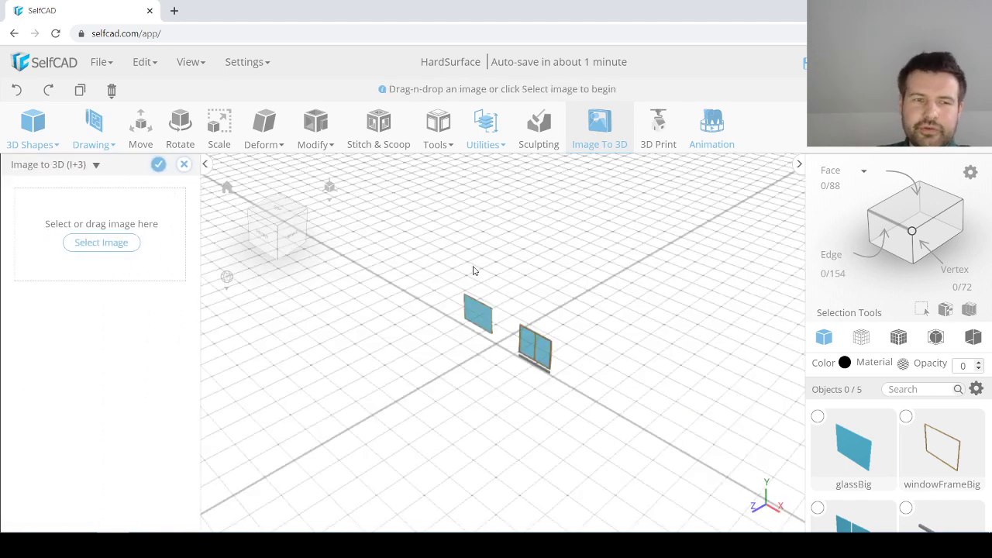
pyautogui.moveTo(470, 269); pyautogui.dragTo(535, 292)
pyautogui.moveTo(502, 352); pyautogui.dragTo(481, 354)
pyautogui.scroll(3, 414, 366)
pyautogui.scroll(1, 415, 367)
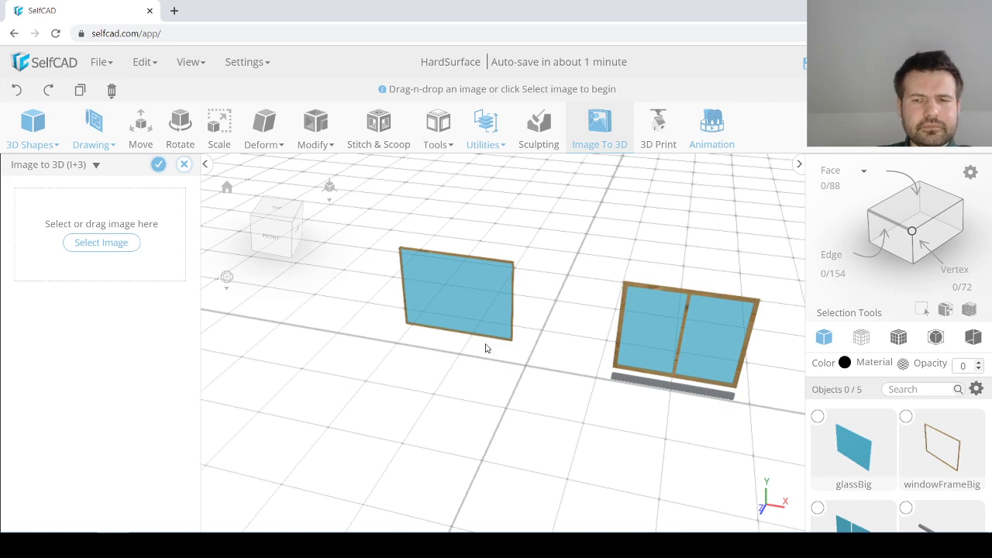
pyautogui.scroll(-5, 476, 333)
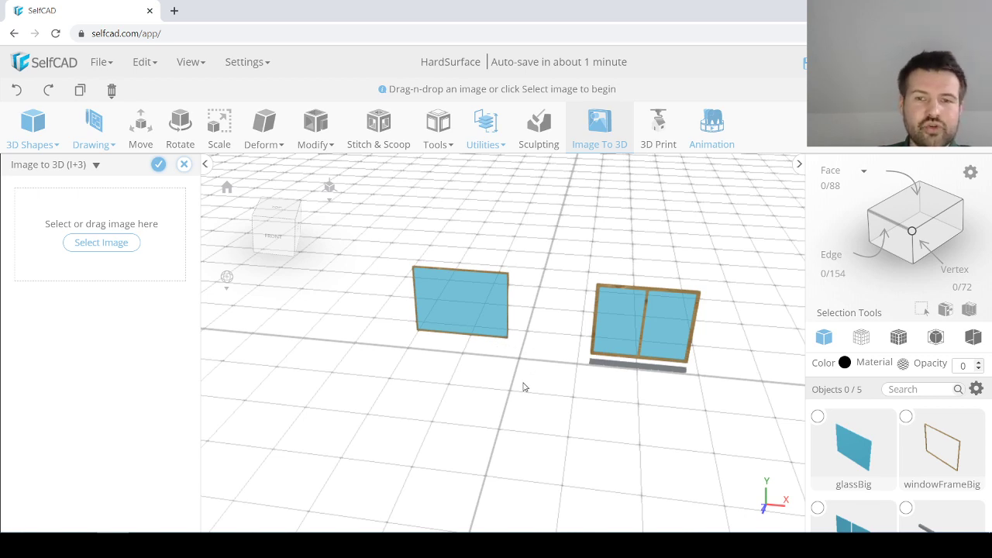
pyautogui.scroll(-2, 530, 310)
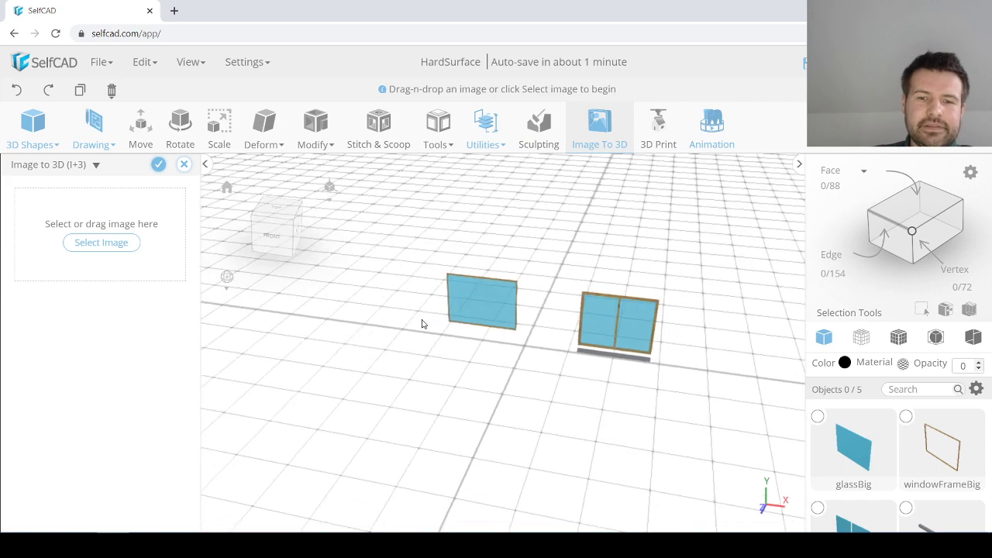
pyautogui.scroll(3, 423, 305)
pyautogui.scroll(-3, 446, 302)
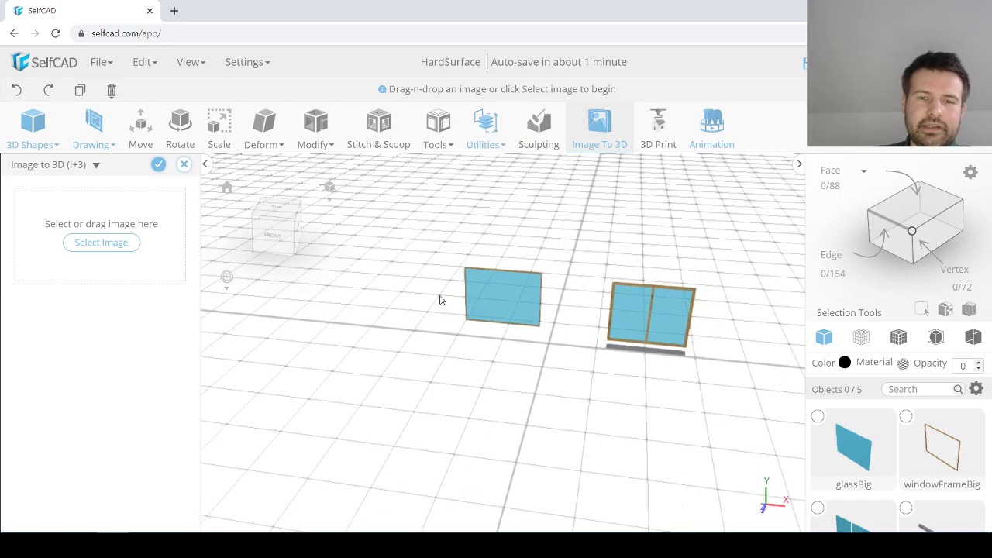
pyautogui.scroll(3, 432, 299)
pyautogui.scroll(-3, 441, 301)
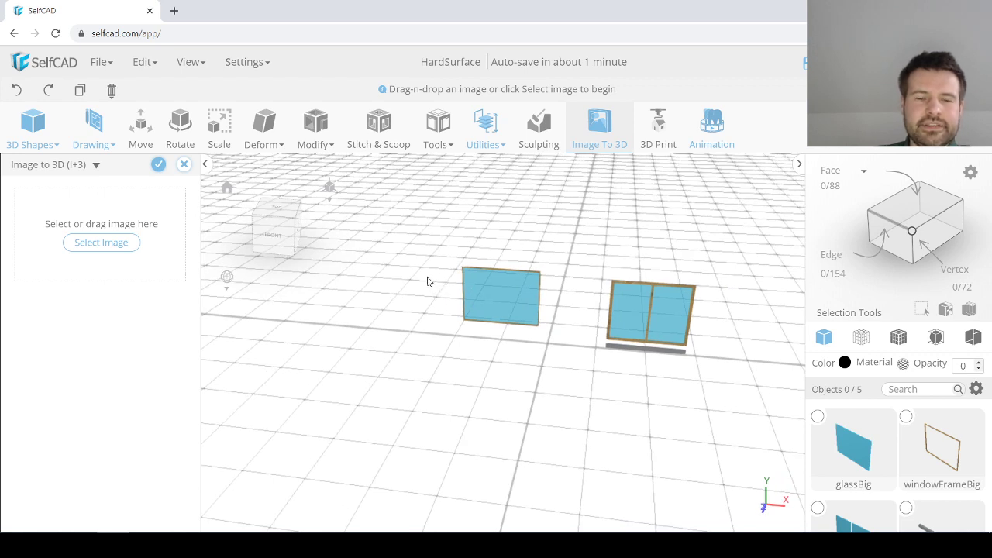
pyautogui.click(110, 247)
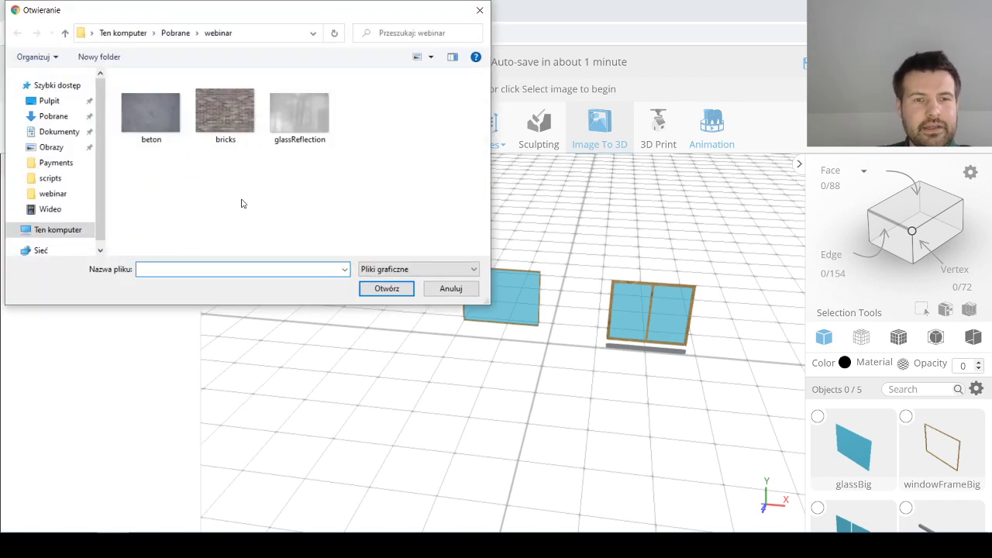
pyautogui.doubleClick(222, 115)
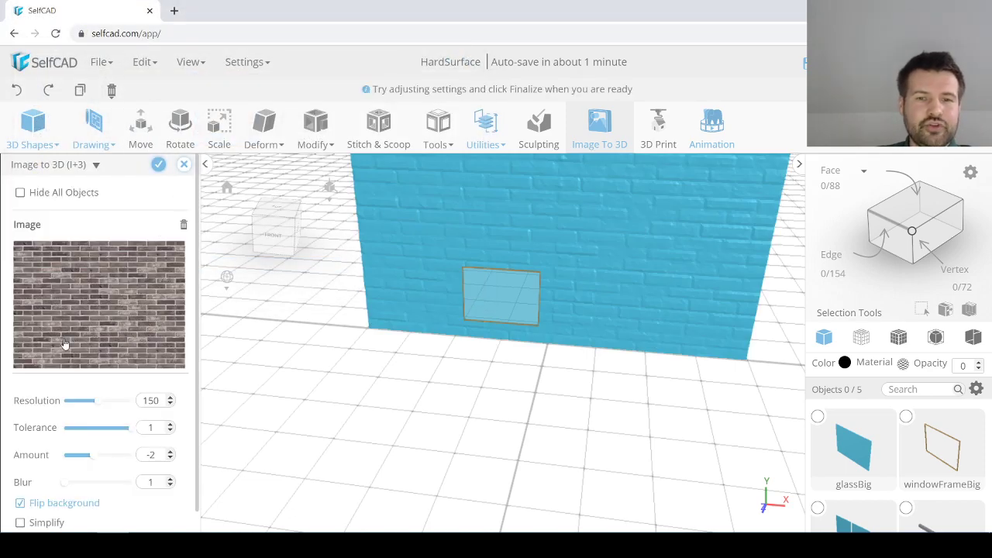
# Step: Set the brick wall's resolution to 180 and finalize the Image To 3D operation
pyautogui.scroll(-3, 359, 323)
pyautogui.moveTo(377, 341); pyautogui.dragTo(447, 266, button='right')
pyautogui.scroll(-2, 447, 265)
pyautogui.scroll(2, 462, 228)
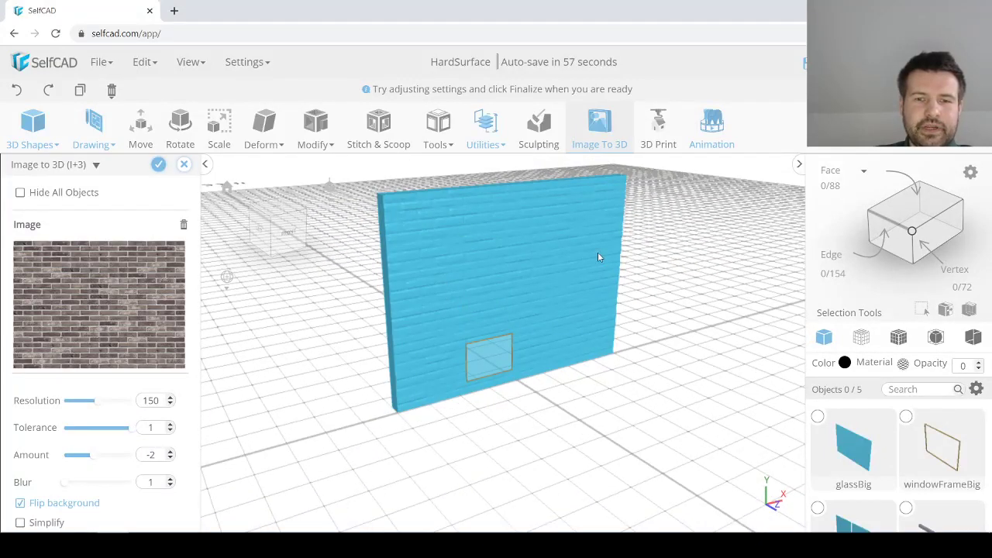
pyautogui.scroll(1, 537, 242)
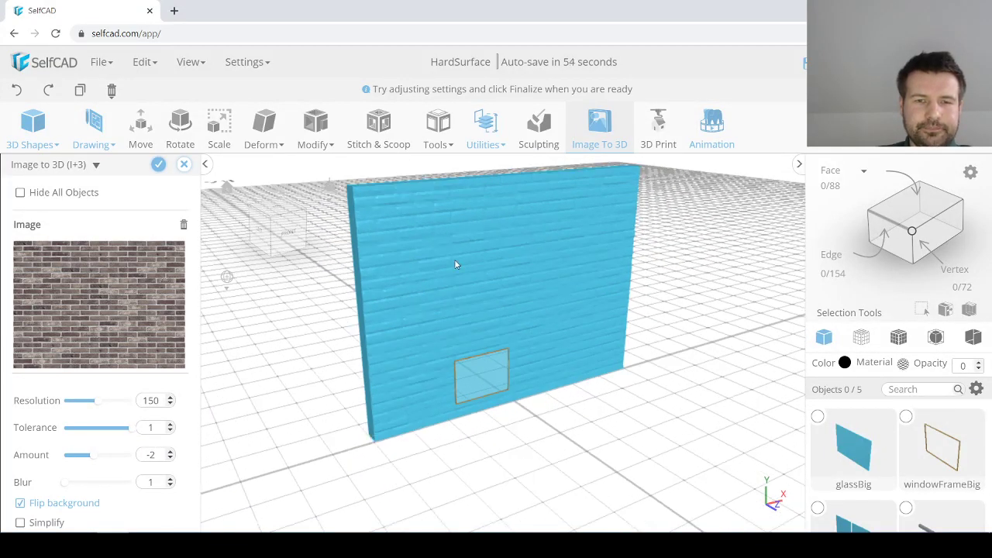
pyautogui.moveTo(99, 402); pyautogui.dragTo(108, 404)
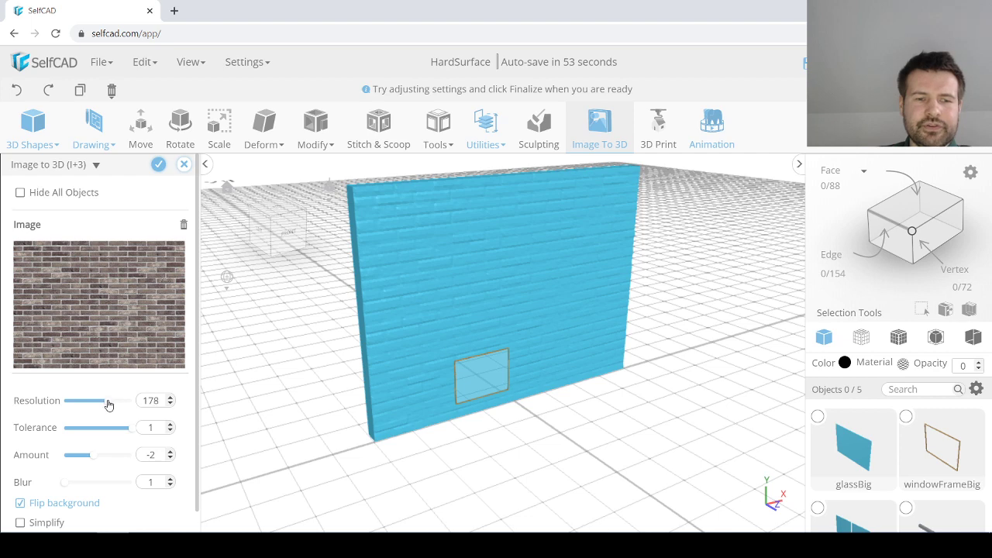
pyautogui.click(170, 397)
pyautogui.click(169, 396)
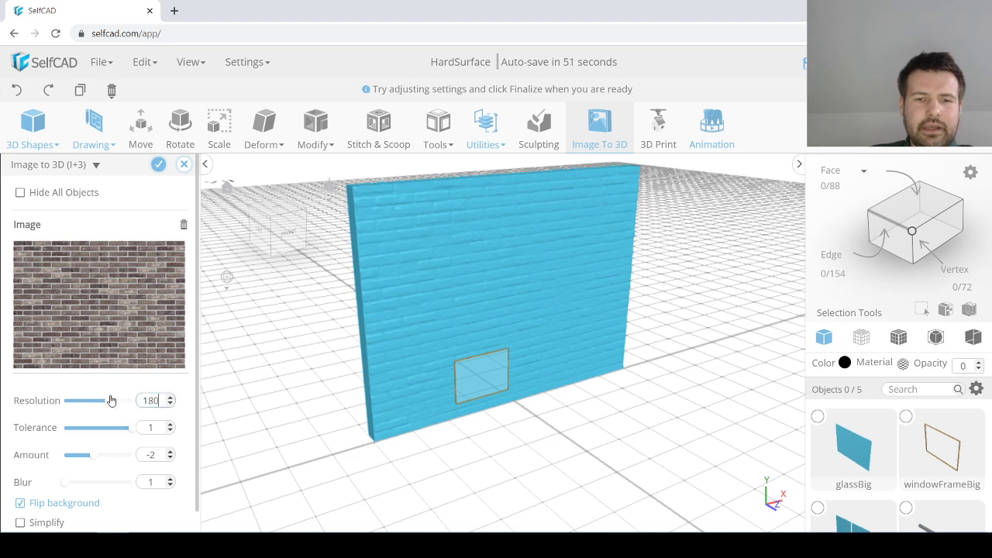
pyautogui.moveTo(461, 287); pyautogui.dragTo(470, 348, button='right')
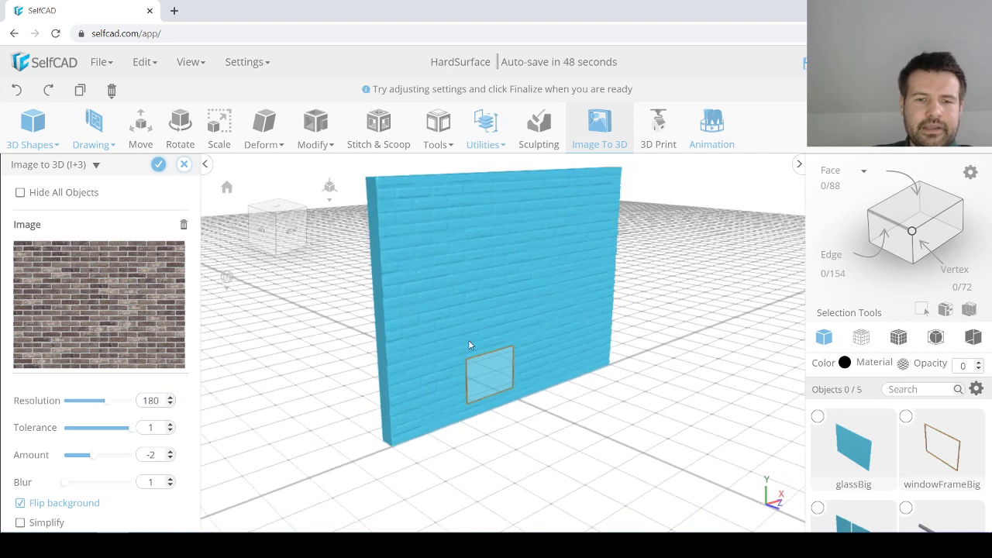
pyautogui.scroll(3, 481, 300)
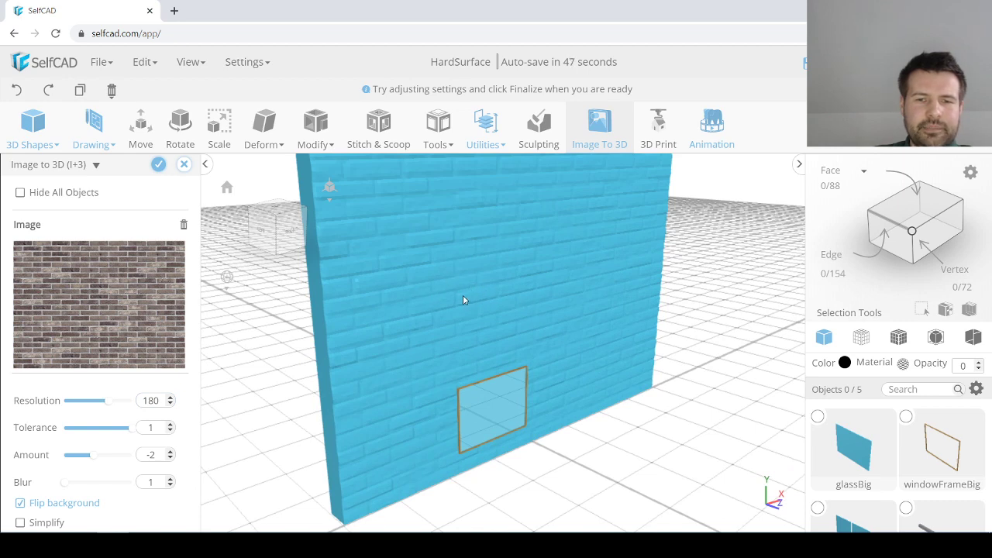
pyautogui.scroll(-5, 482, 293)
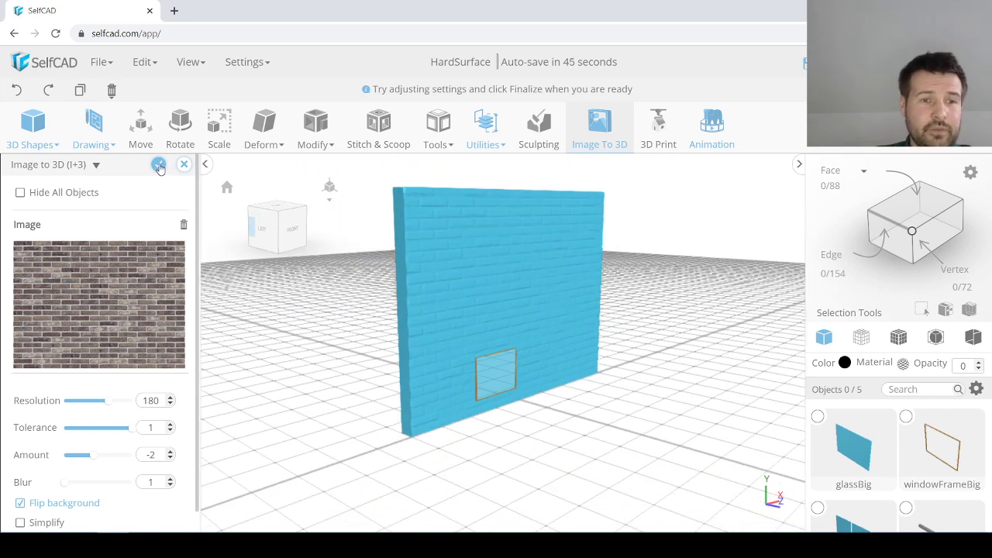
pyautogui.click(159, 165)
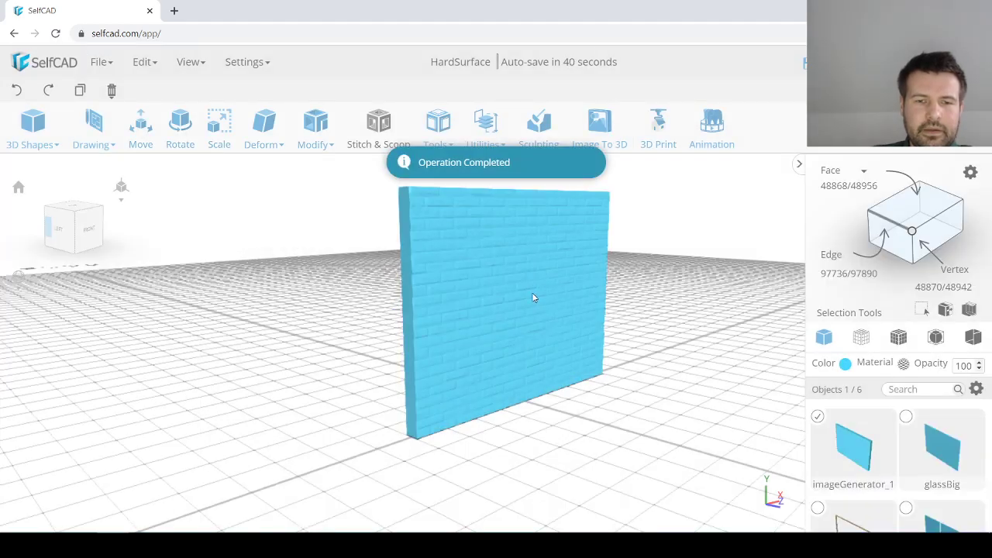
# Step: Delete the finalized brick wall object
pyautogui.moveTo(273, 264); pyautogui.dragTo(260, 264)
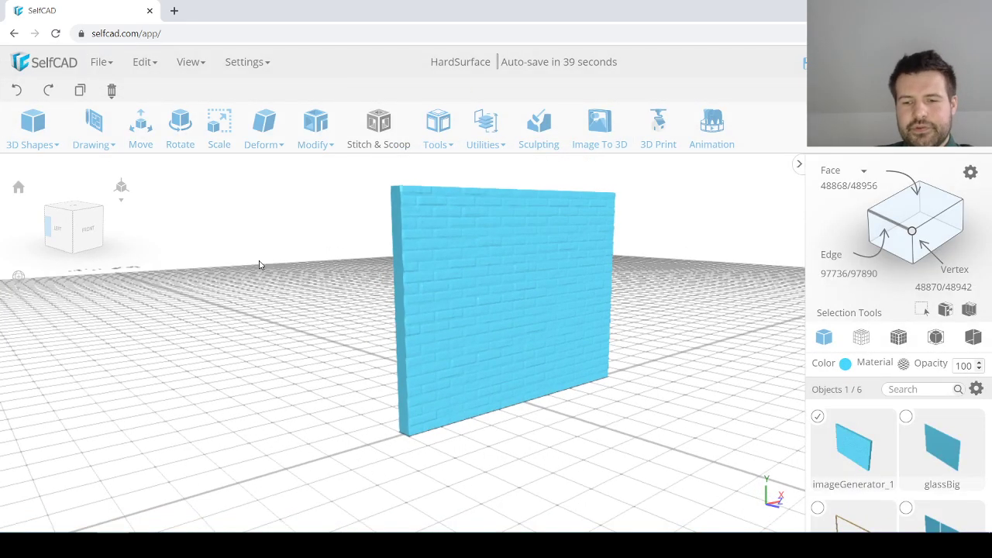
pyautogui.press('Delete')
pyautogui.press('Return')
# Step: Restart Image To 3D and load the bricks image again for a new wall
pyautogui.press('i')
pyautogui.press('3')
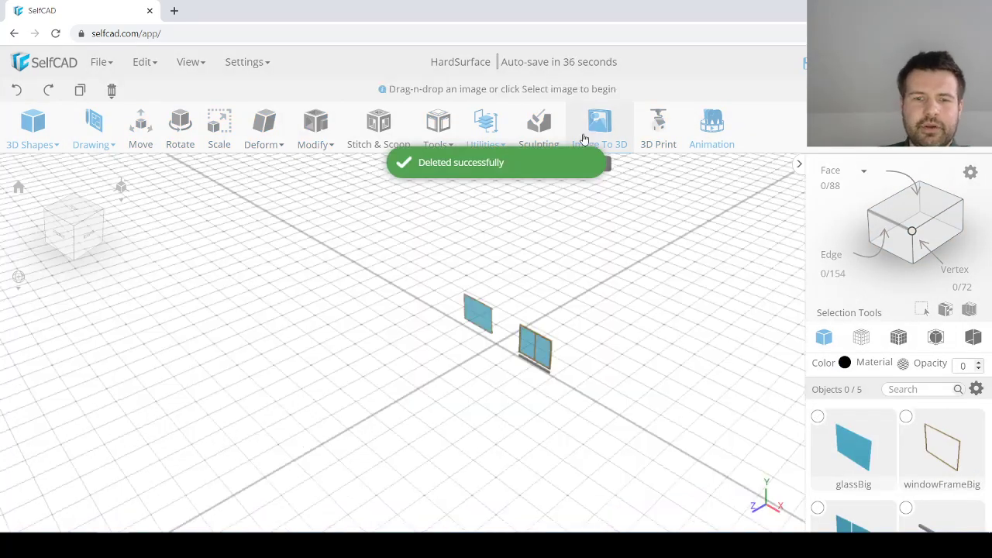
pyautogui.click(91, 242)
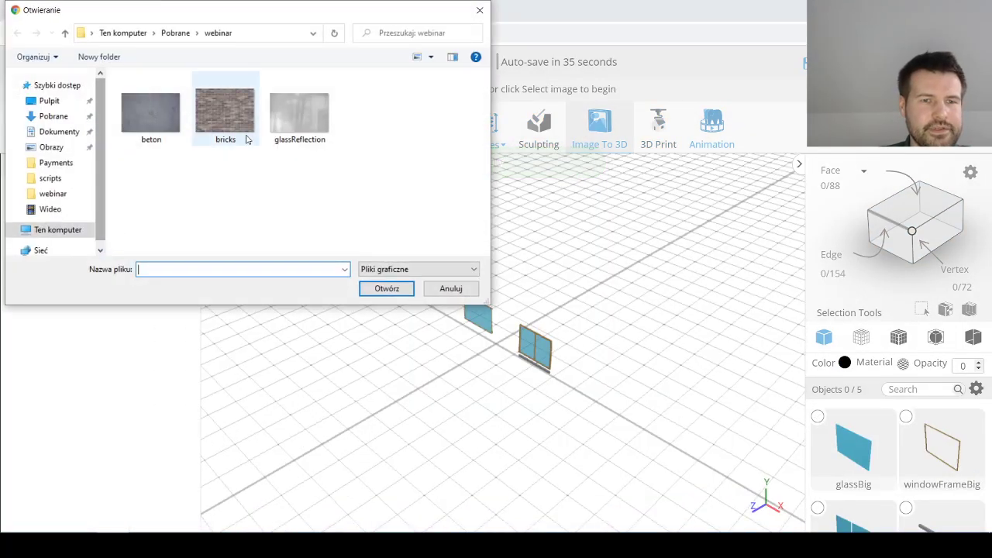
pyautogui.click(224, 116)
pyautogui.doubleClick(225, 127)
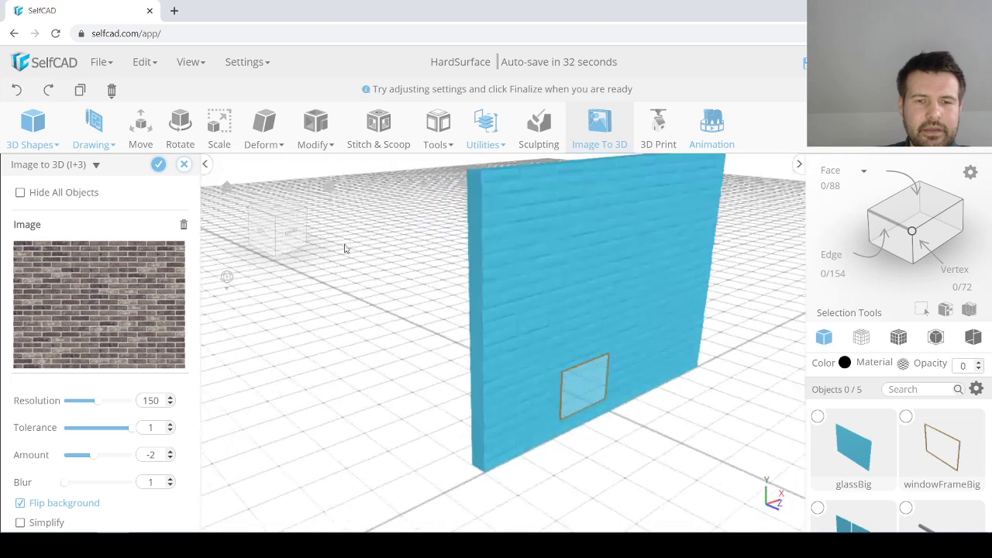
# Step: Set the brick relief's Amount to 3 and inspect the wall surface up close
pyautogui.moveTo(92, 456); pyautogui.dragTo(107, 459)
pyautogui.moveTo(473, 353); pyautogui.dragTo(568, 279, button='middle')
pyautogui.scroll(5, 564, 272)
pyautogui.scroll(-5, 563, 270)
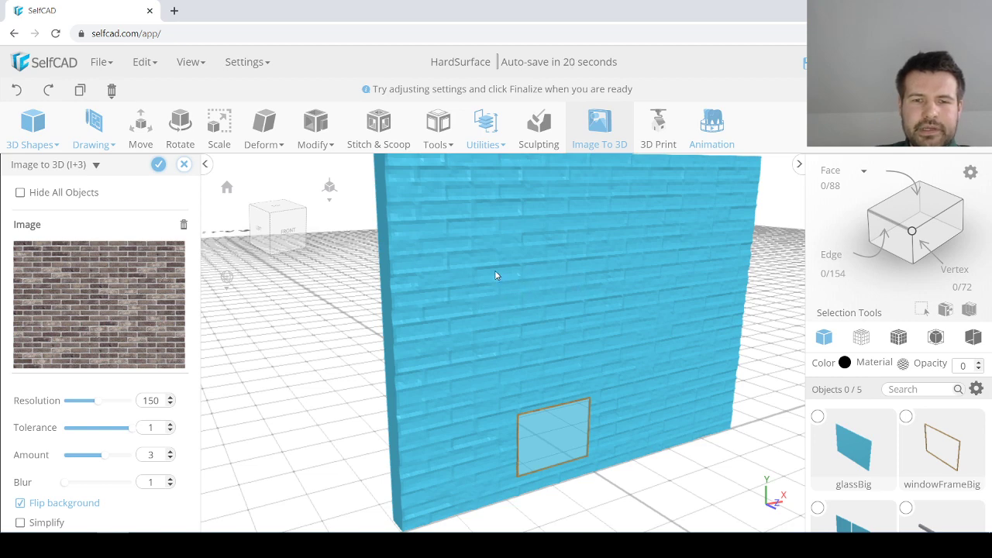
pyautogui.scroll(5, 493, 271)
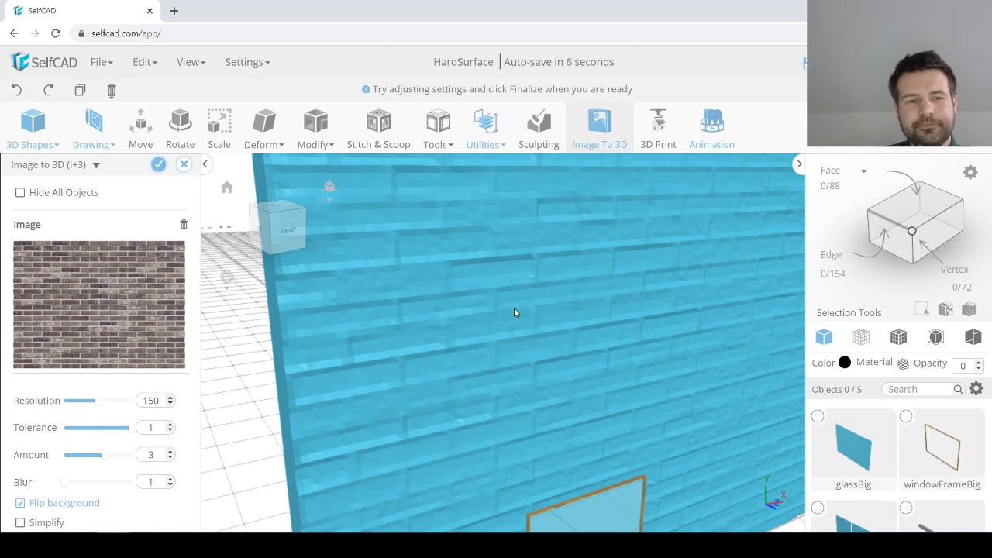
# Step: Compare the brick relief with Flip background turned off, and turn the option back on
pyautogui.click(20, 503)
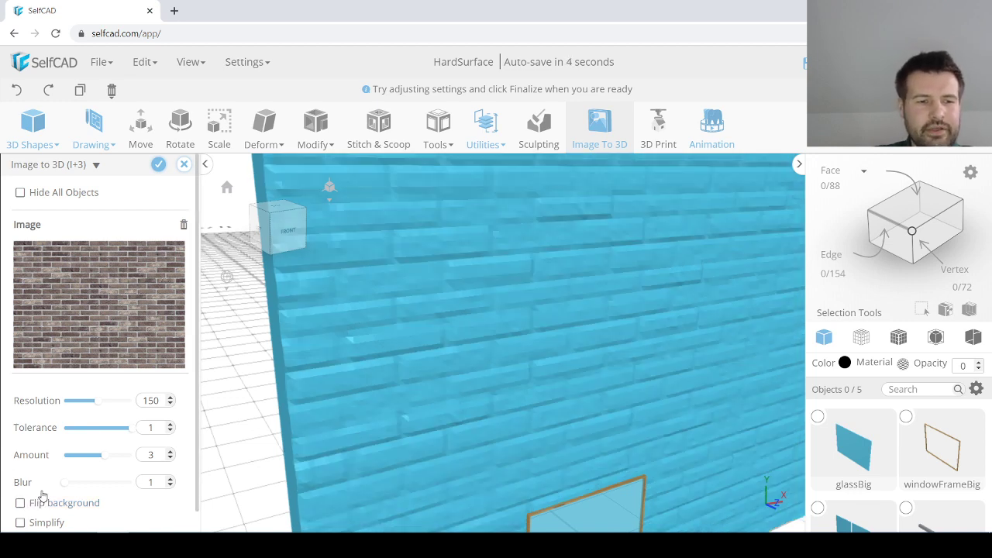
pyautogui.scroll(-1, 31, 498)
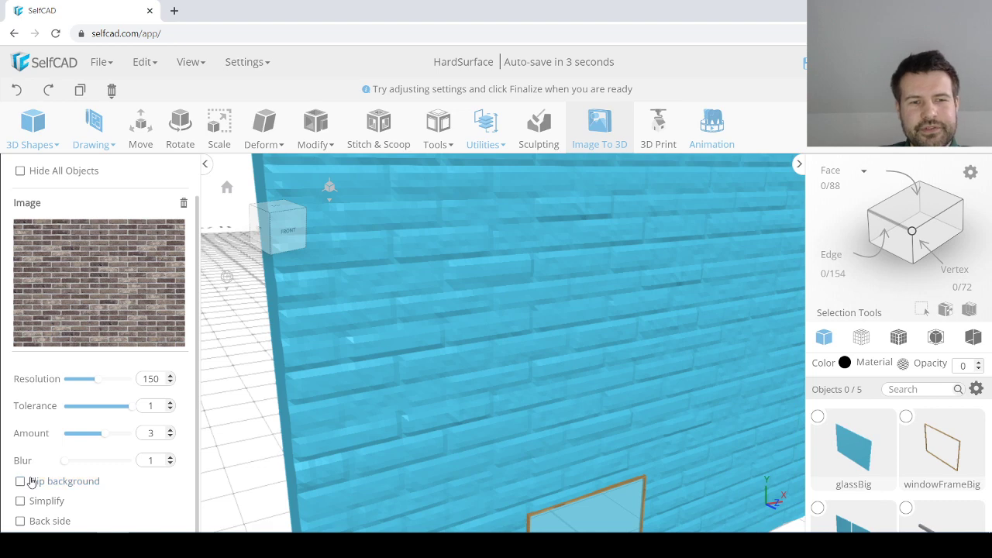
pyautogui.scroll(-5, 525, 295)
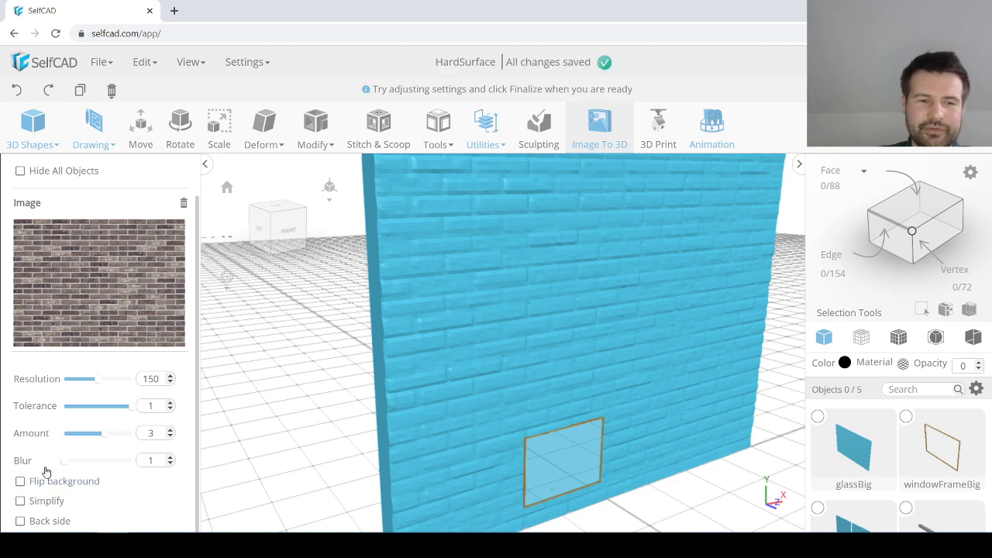
pyautogui.moveTo(452, 354); pyautogui.dragTo(489, 338, button='right')
pyautogui.scroll(3, 530, 288)
pyautogui.scroll(-3, 527, 291)
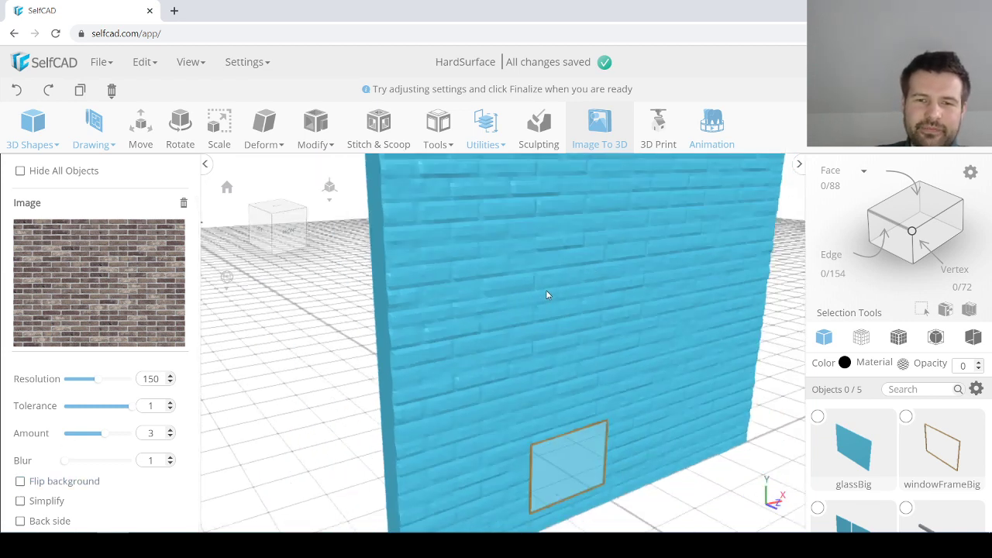
pyautogui.scroll(3, 546, 290)
pyautogui.scroll(-2, 542, 289)
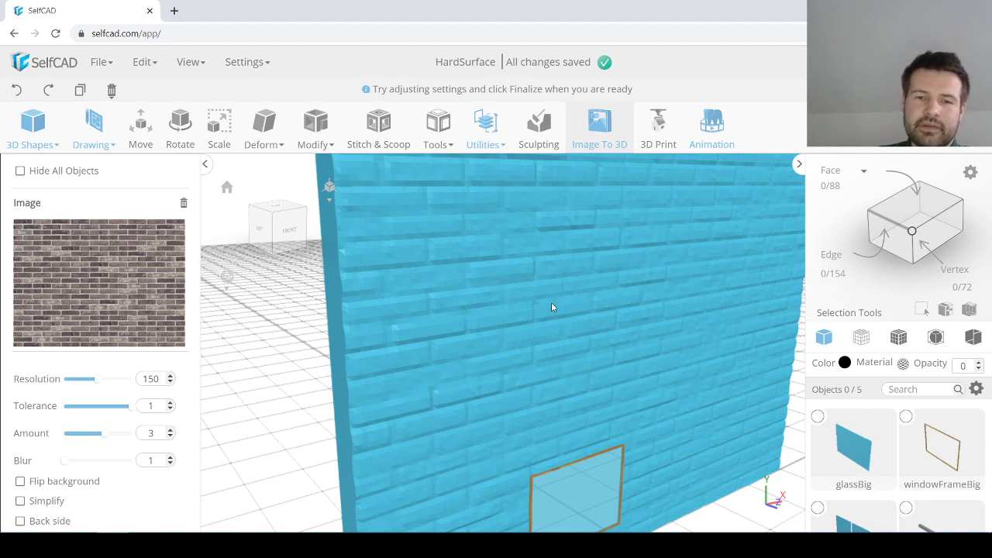
pyautogui.click(22, 484)
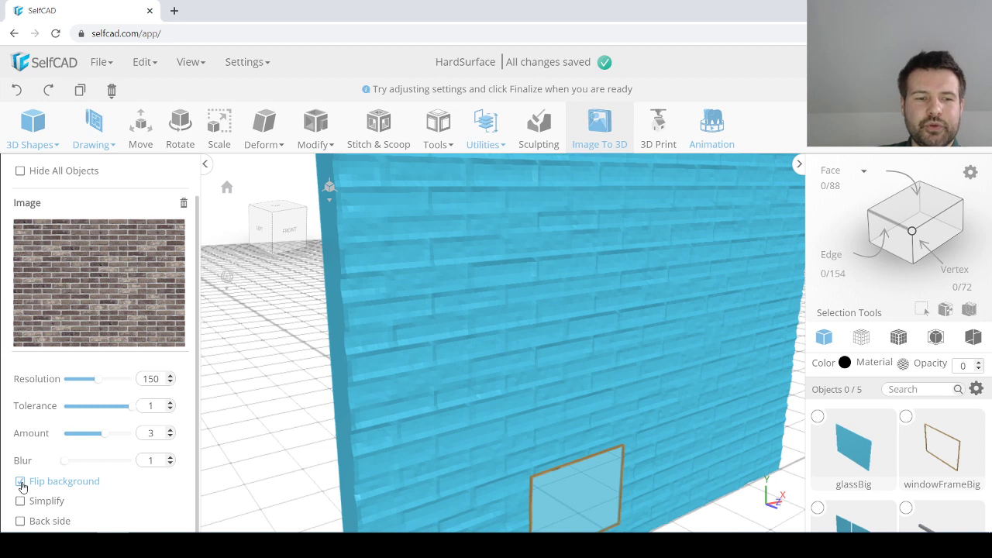
# Step: Turn off Flip background and compare the brick relief at Amount -3 with Amount 3, keeping 3
pyautogui.click(22, 484)
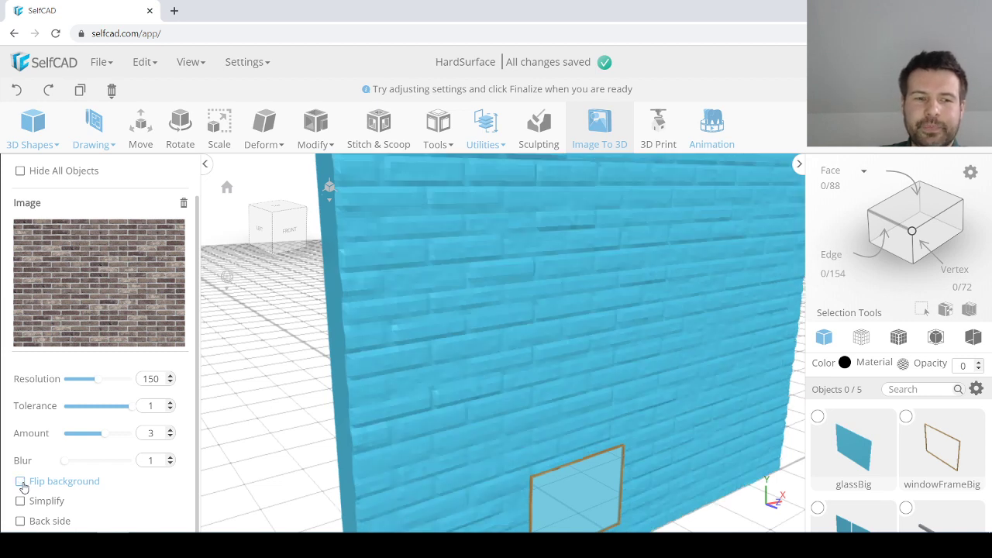
pyautogui.moveTo(103, 440); pyautogui.dragTo(90, 436)
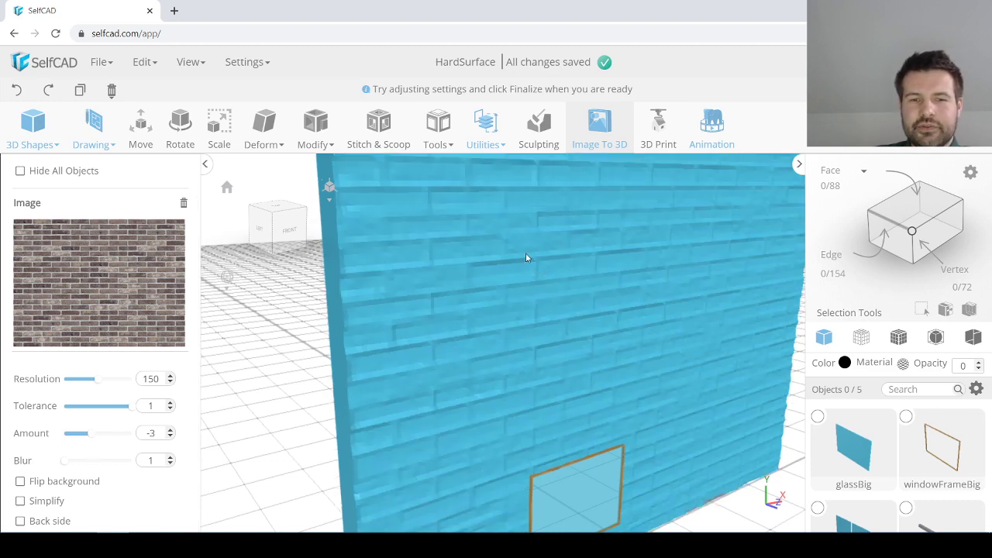
pyautogui.moveTo(526, 253); pyautogui.dragTo(497, 301, button='right')
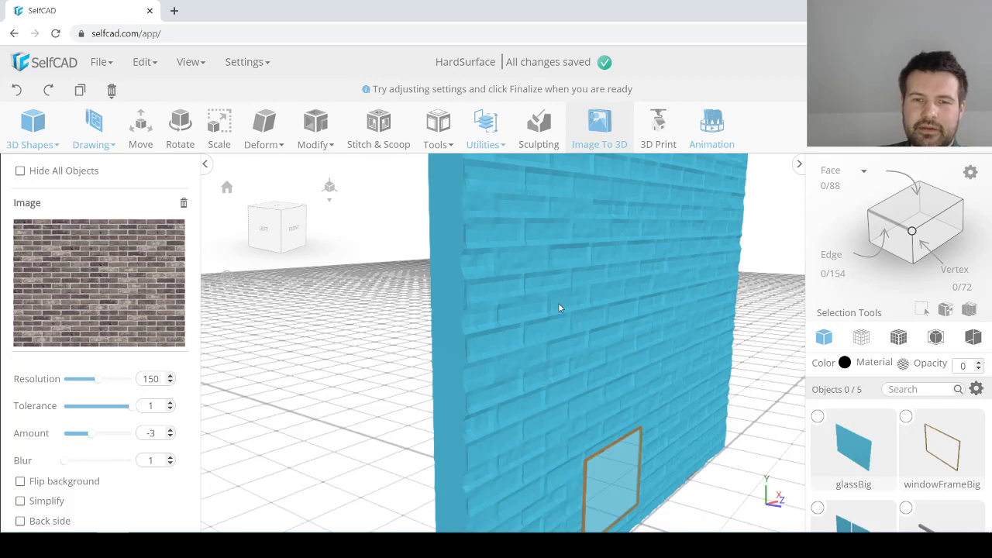
pyautogui.moveTo(558, 303); pyautogui.dragTo(588, 266, button='right')
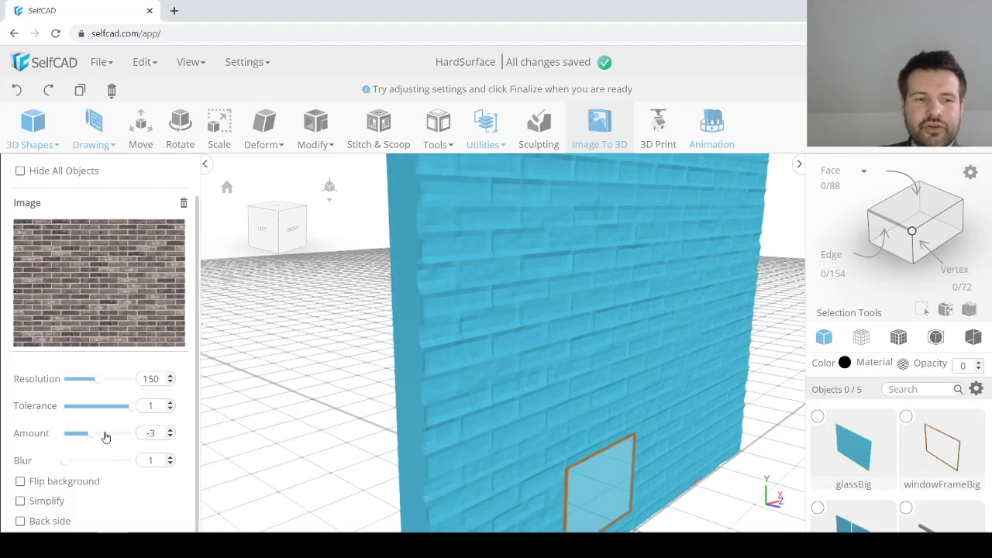
pyautogui.moveTo(104, 437)
pyautogui.mouseDown()
pyautogui.moveTo(112, 441)
pyautogui.moveTo(102, 441)
pyautogui.mouseUp()
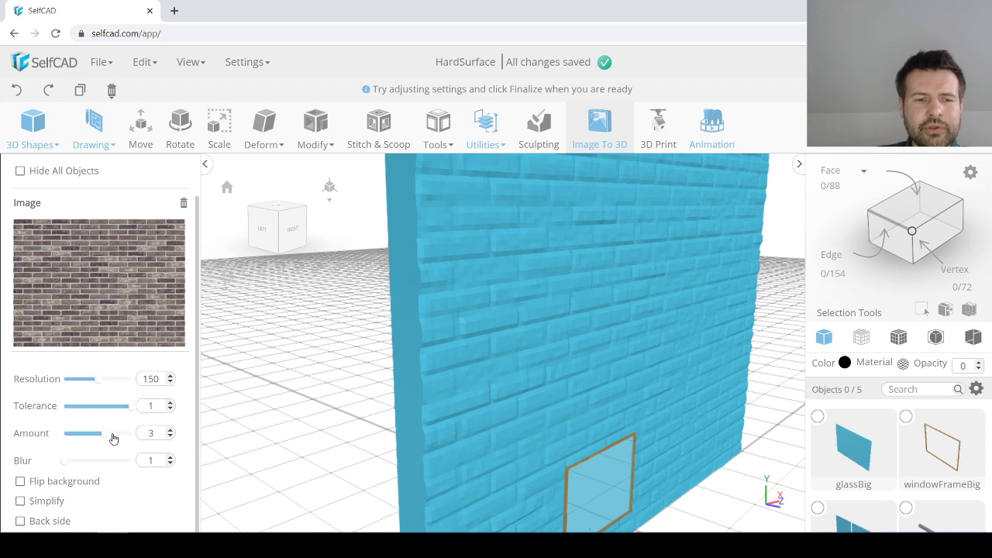
# Step: Set the brick relief's Resolution to 180 and finalize the new wall
pyautogui.moveTo(100, 381); pyautogui.dragTo(103, 383)
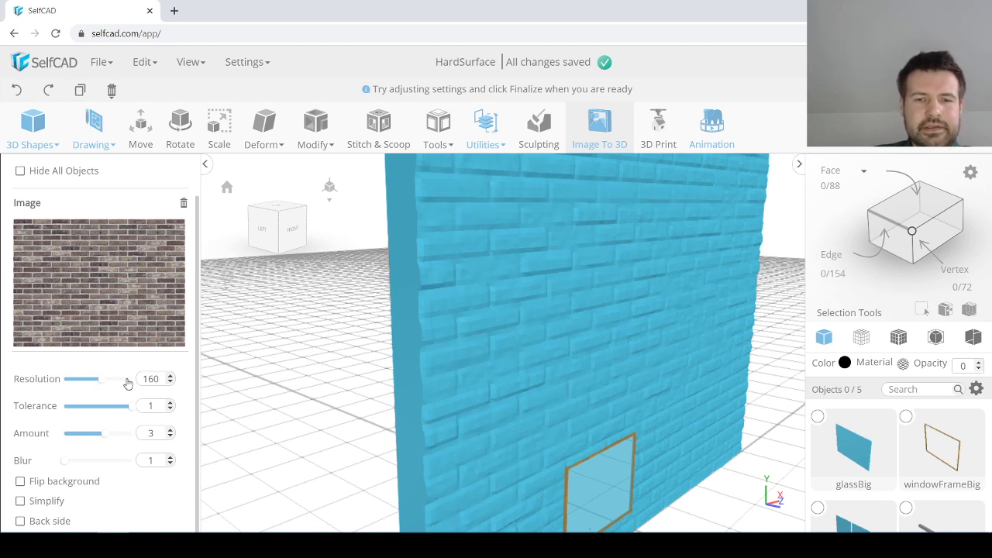
pyautogui.doubleClick(150, 378)
pyautogui.write('180')
pyautogui.press('Return')
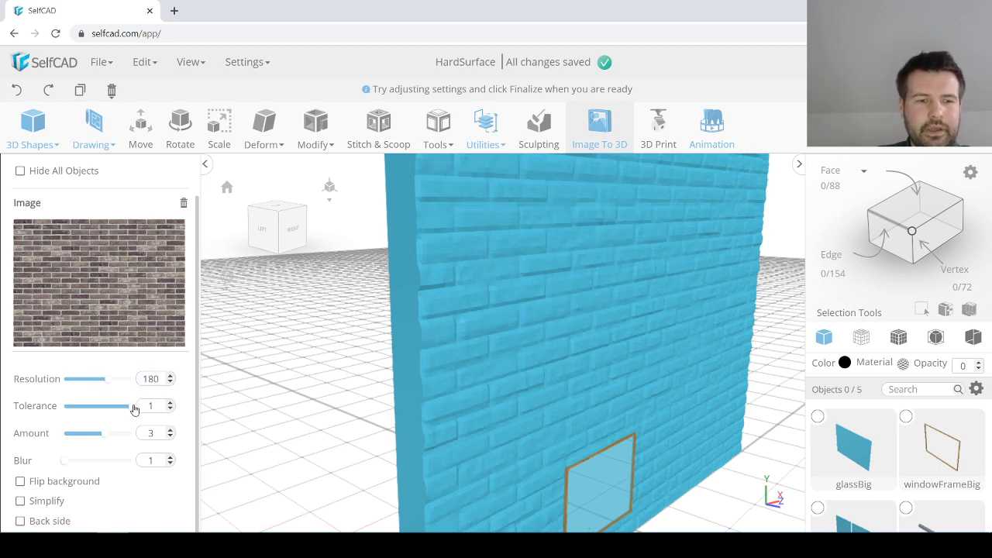
pyautogui.scroll(1, 169, 247)
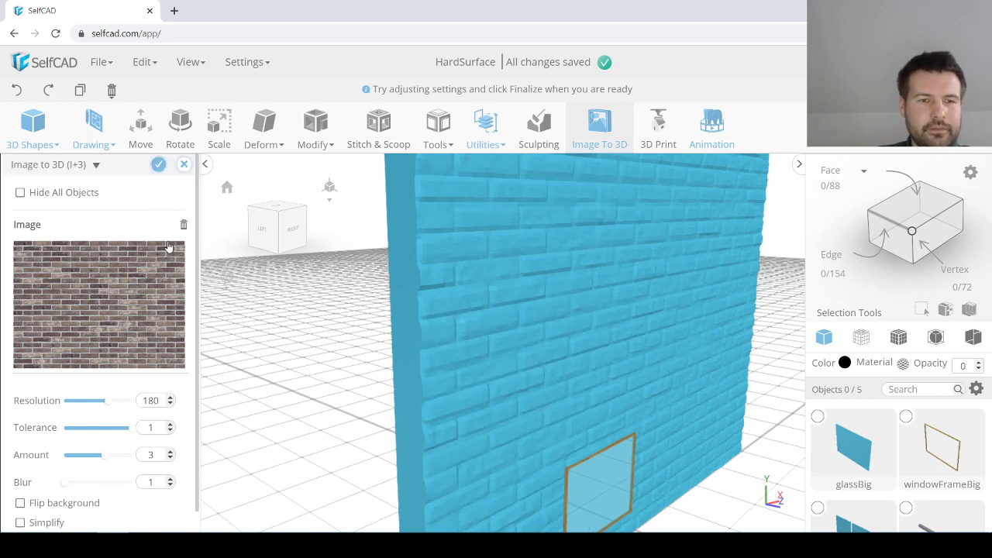
pyautogui.click(158, 164)
# Step: Switch the brick wall's face selection mode to Polygon and open the advanced polygon selection settings
pyautogui.scroll(-5, 549, 356)
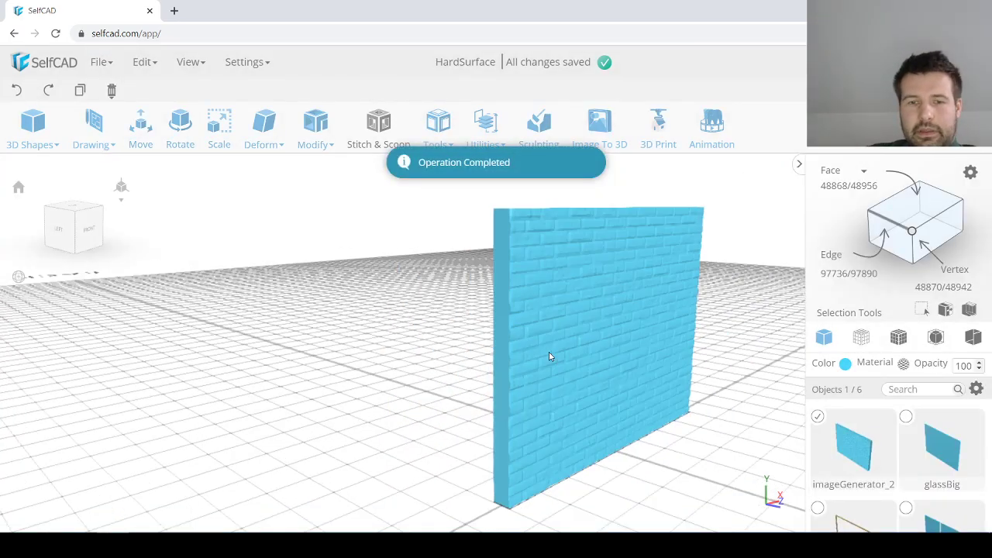
pyautogui.scroll(3, 547, 355)
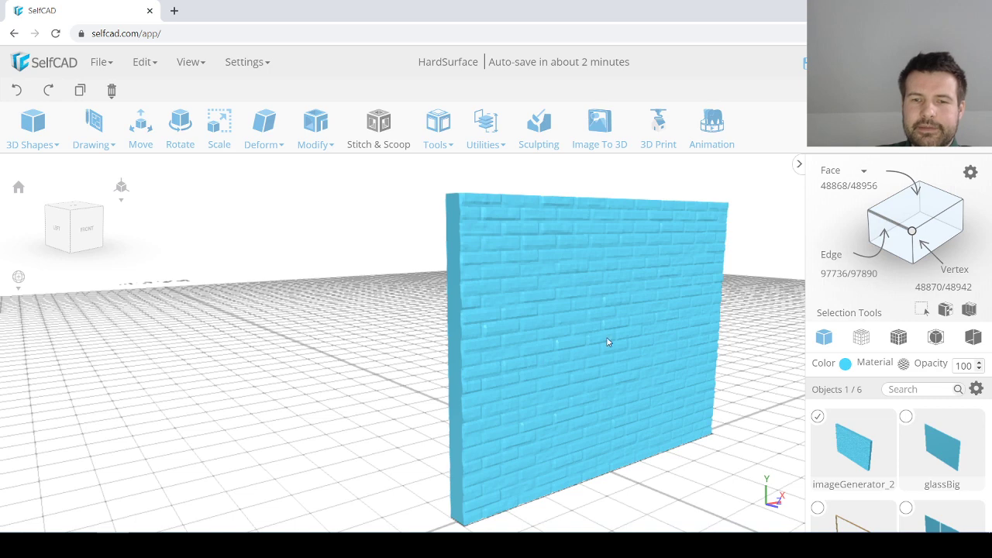
pyautogui.moveTo(481, 337); pyautogui.dragTo(540, 312, button='right')
pyautogui.scroll(-5, 565, 310)
pyautogui.scroll(3, 551, 311)
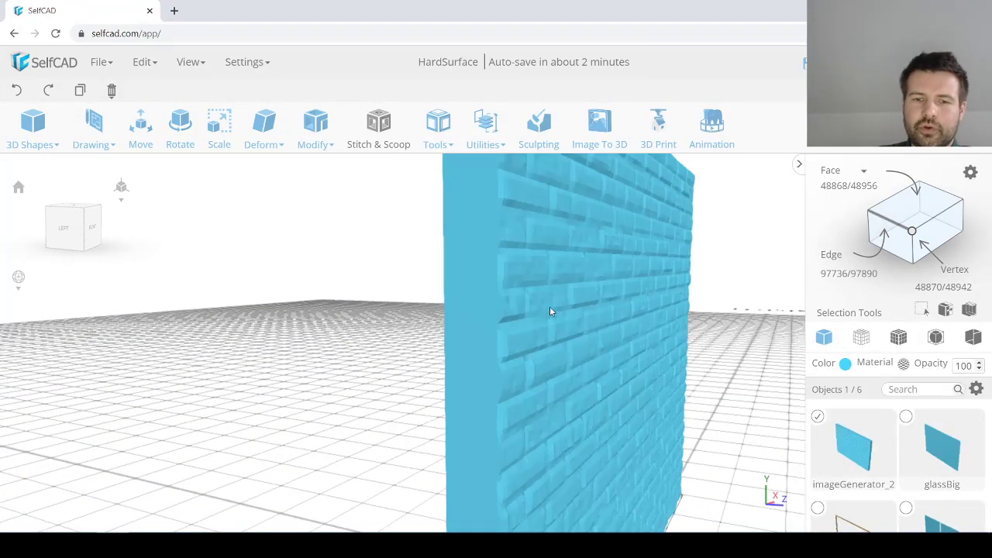
pyautogui.click(833, 185)
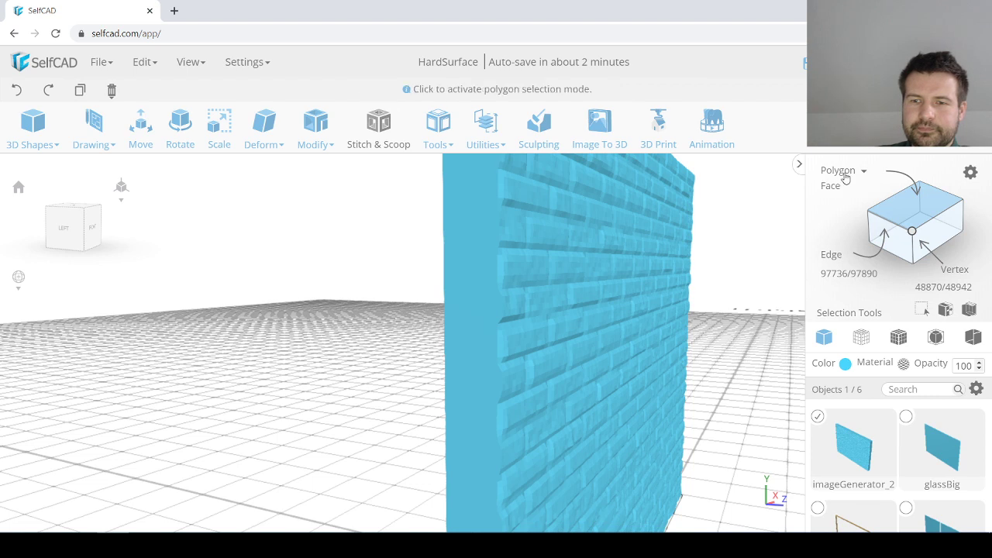
pyautogui.click(834, 187)
pyautogui.click(835, 187)
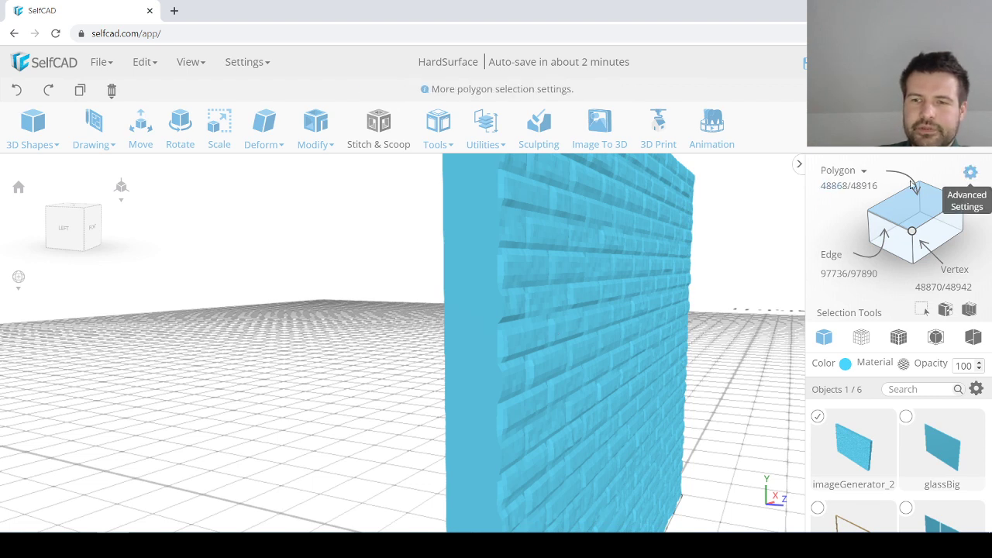
pyautogui.click(971, 174)
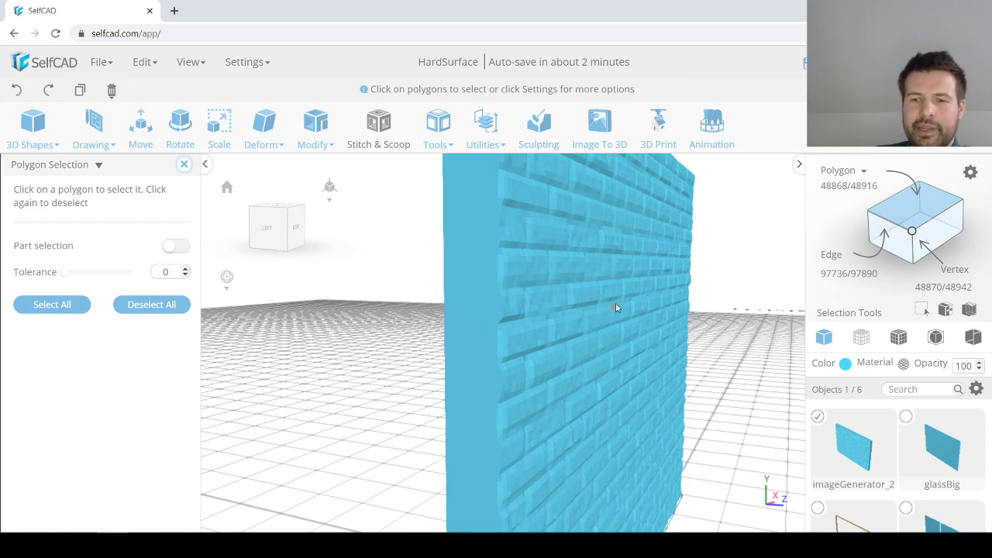
# Step: Preview polygon selection of the wall's brick side with Tolerances from 2 to 4, and close the selection settings
pyautogui.click(70, 273)
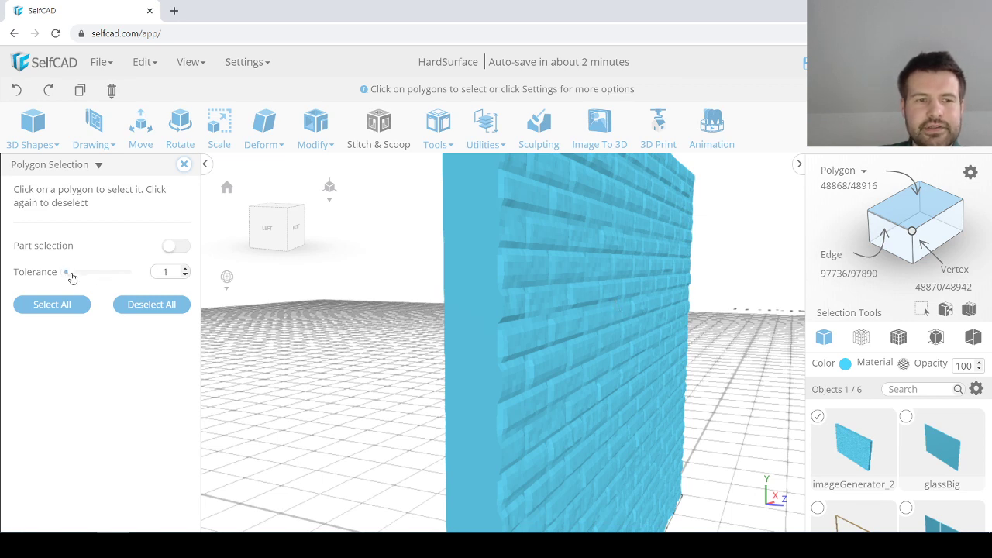
pyautogui.click(73, 276)
pyautogui.click(655, 343)
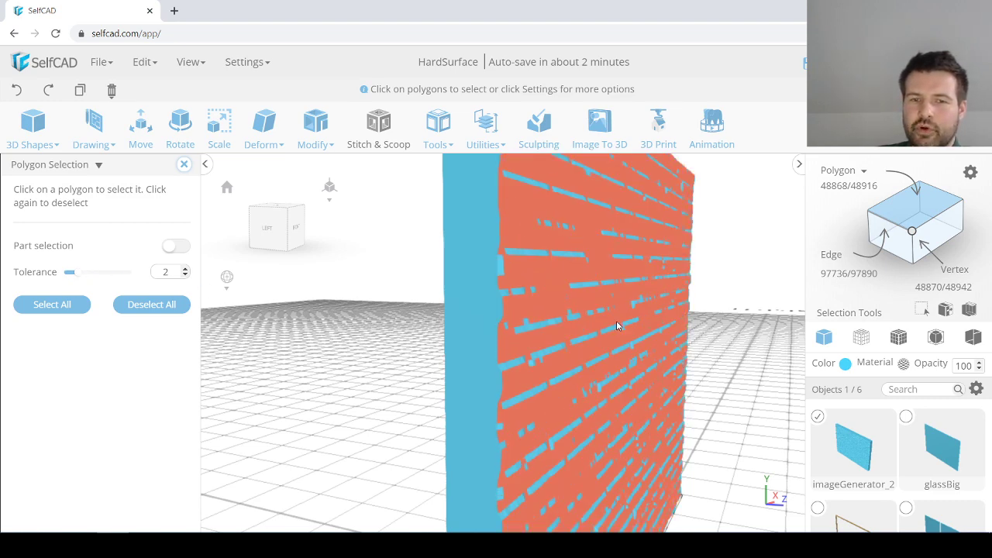
pyautogui.click(82, 274)
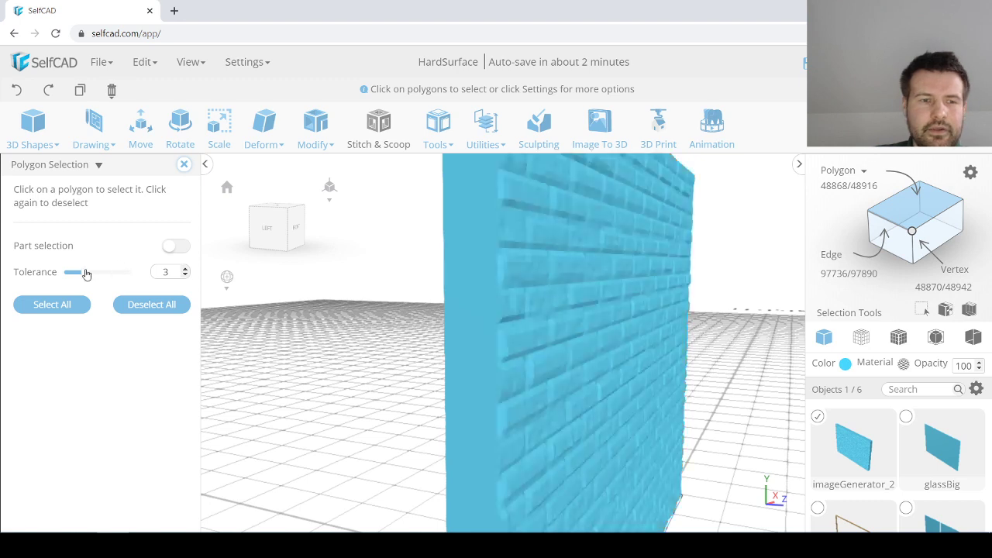
pyautogui.moveTo(86, 275); pyautogui.dragTo(89, 273)
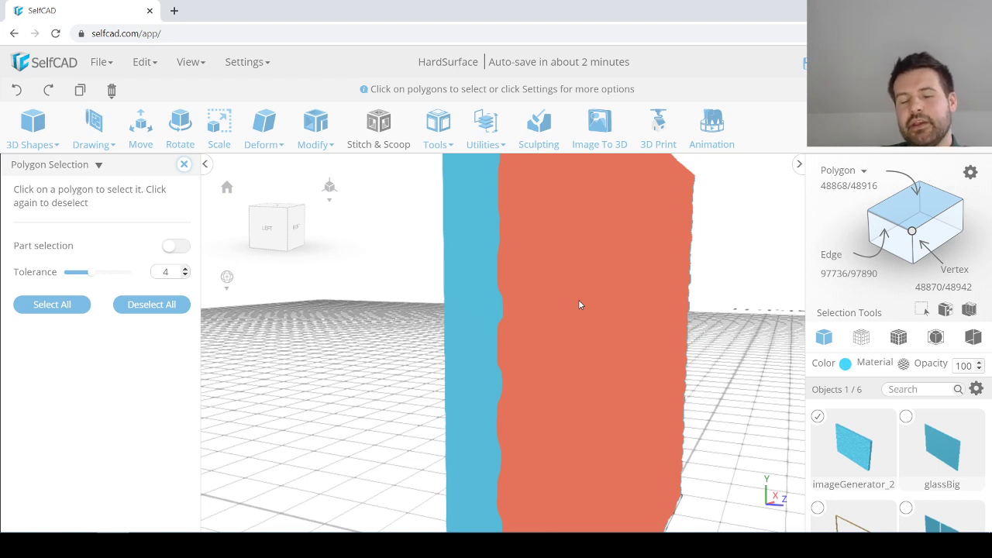
pyautogui.scroll(-5, 578, 304)
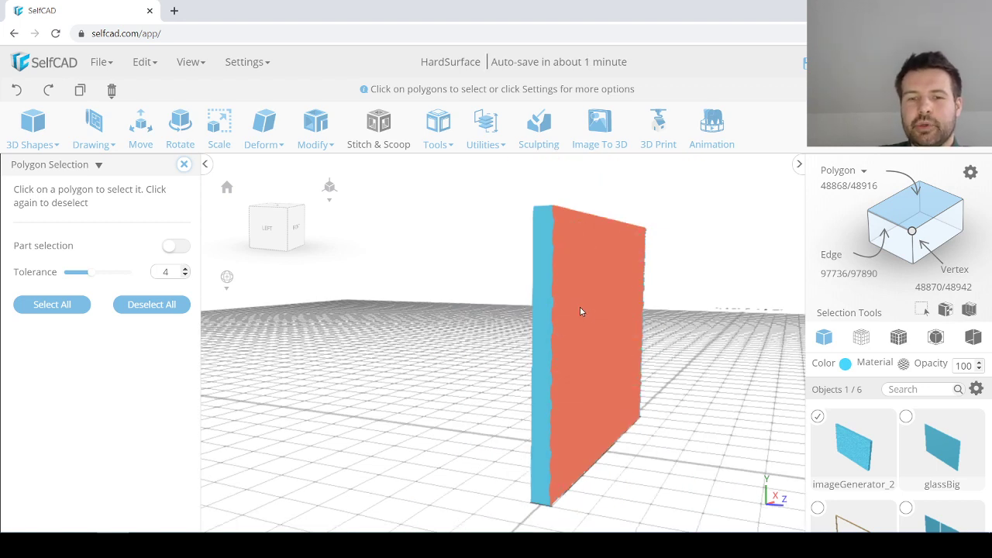
pyautogui.click(183, 164)
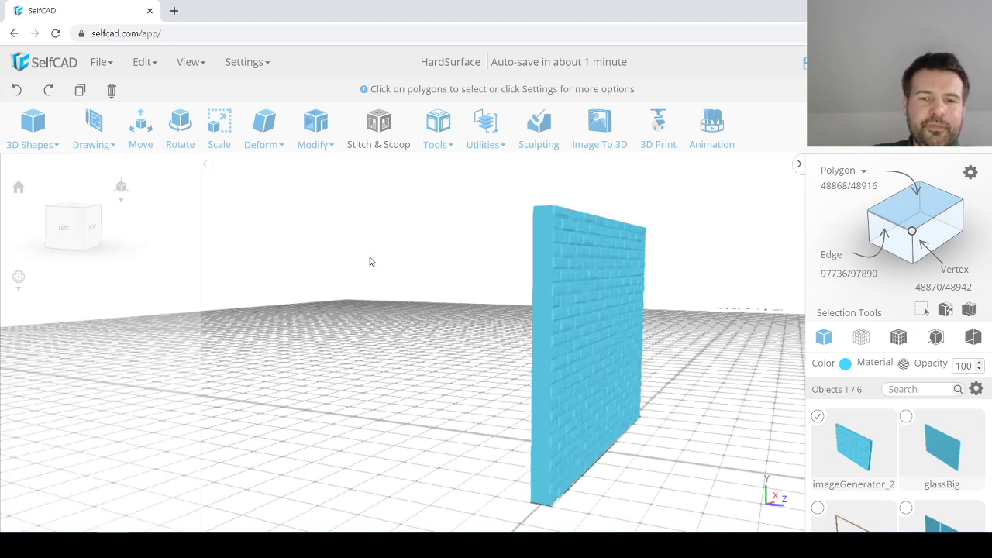
# Step: Start a Cube Selection with exact selection on the brick wall and move its Back boundary to 20
pyautogui.scroll(3, 569, 302)
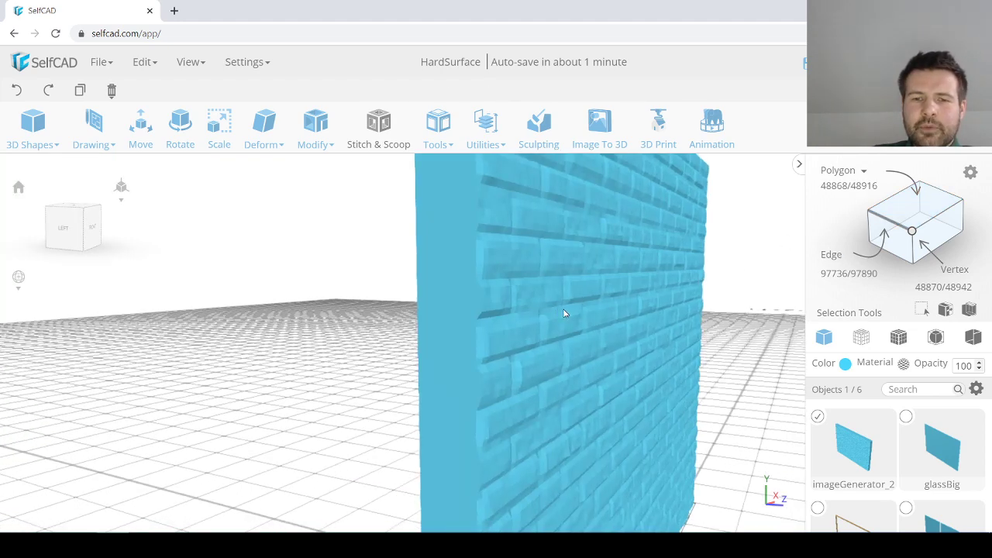
pyautogui.scroll(-5, 564, 313)
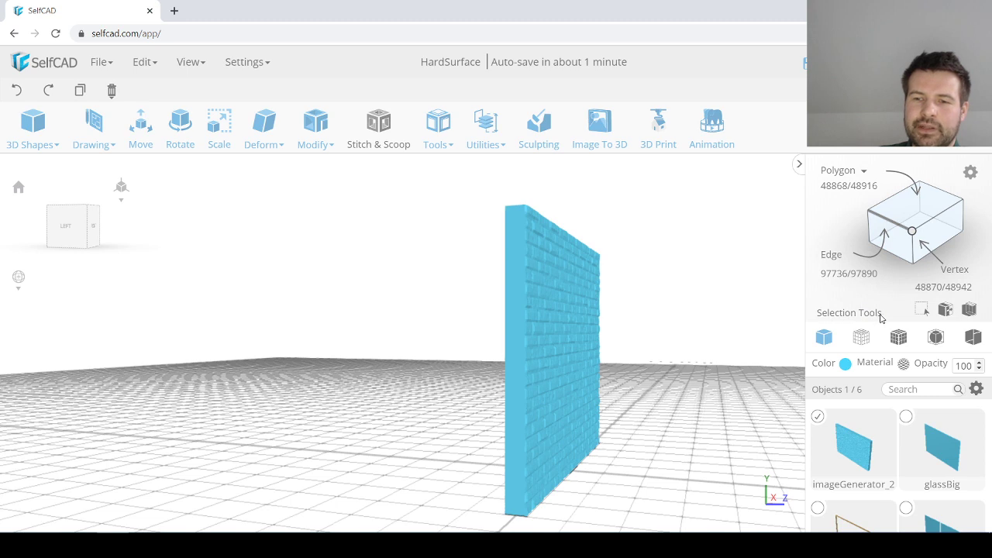
pyautogui.click(969, 310)
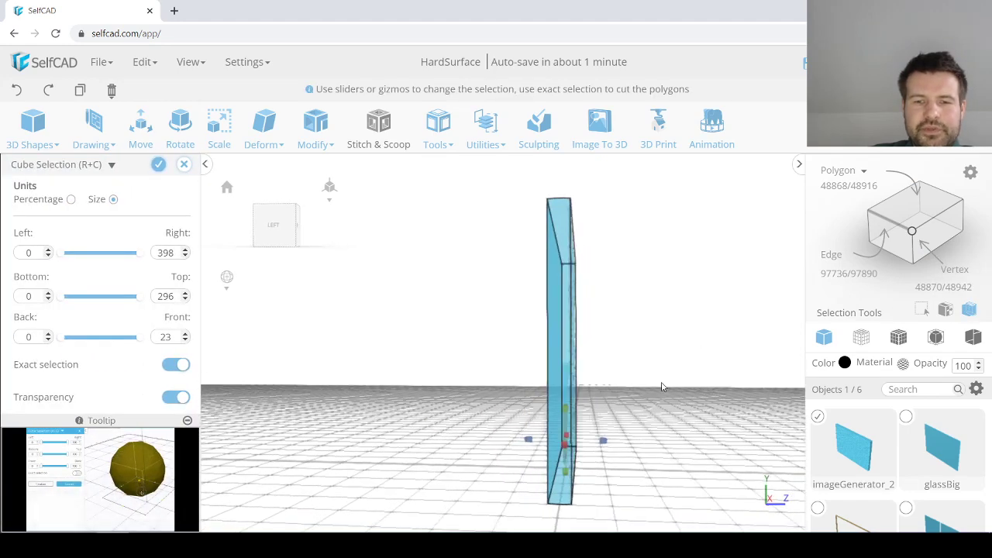
pyautogui.moveTo(644, 404)
pyautogui.mouseDown(button='right')
pyautogui.moveTo(631, 404)
pyautogui.moveTo(651, 401)
pyautogui.mouseUp(button='right')
pyautogui.scroll(3, 619, 431)
pyautogui.scroll(-6, 682, 344)
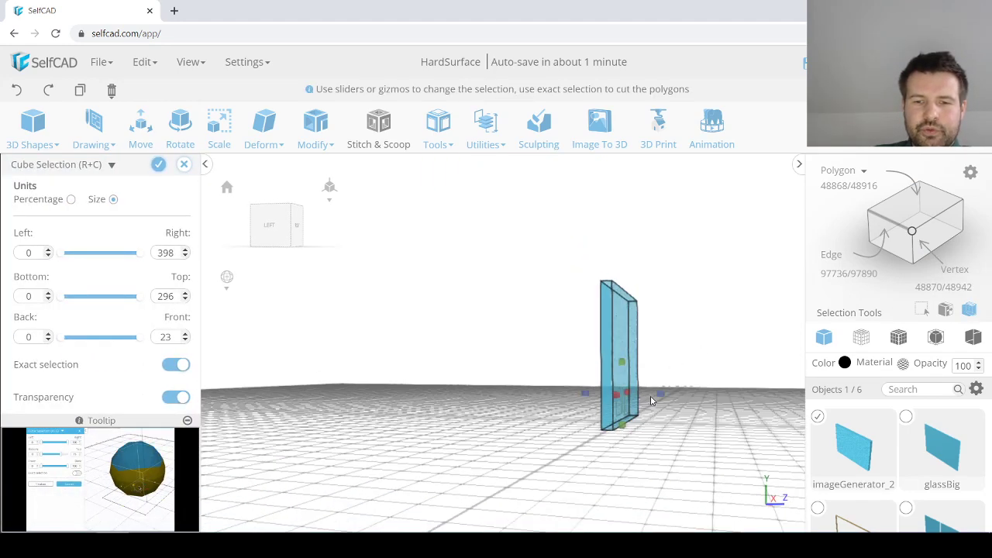
pyautogui.scroll(5, 651, 401)
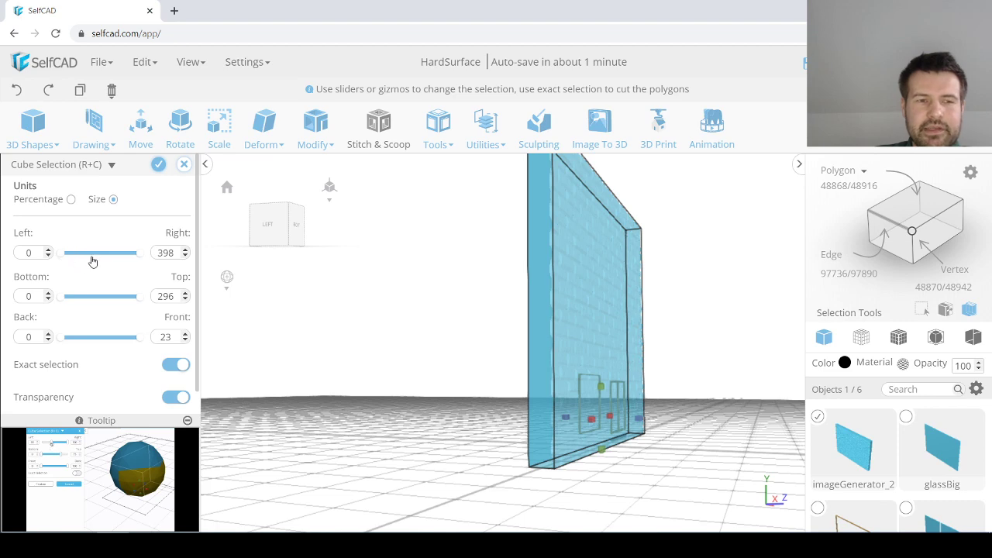
pyautogui.moveTo(513, 389); pyautogui.dragTo(581, 414, button='right')
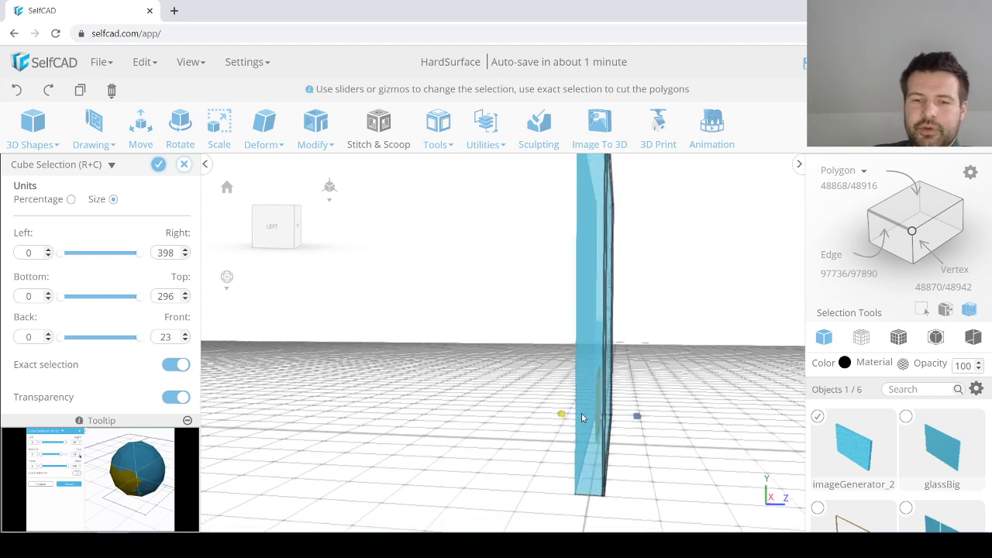
pyautogui.moveTo(582, 414); pyautogui.dragTo(582, 413)
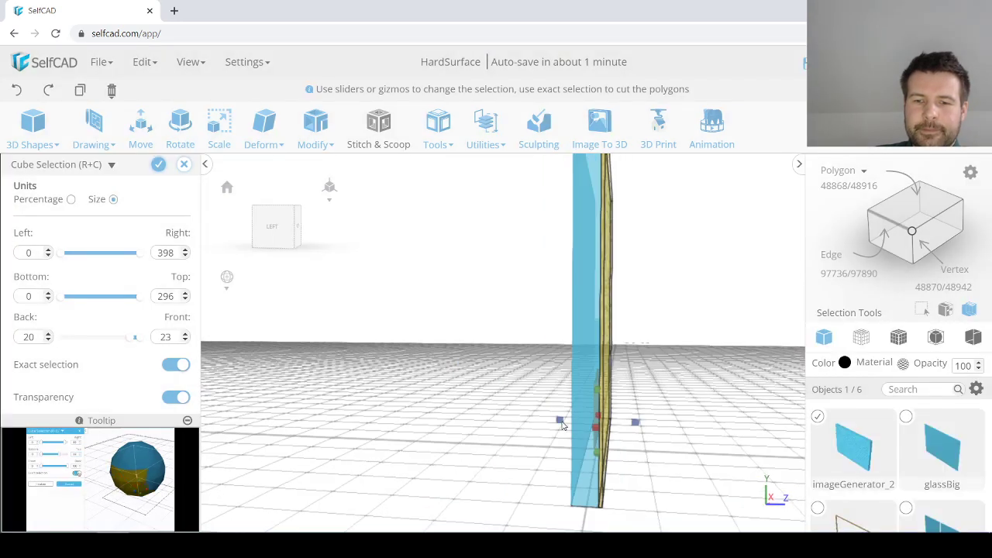
# Step: Set the selection cube's Back boundary to 19 to enclose the protruding brick relief, and finalize the selection
pyautogui.moveTo(531, 424); pyautogui.dragTo(524, 424, button='right')
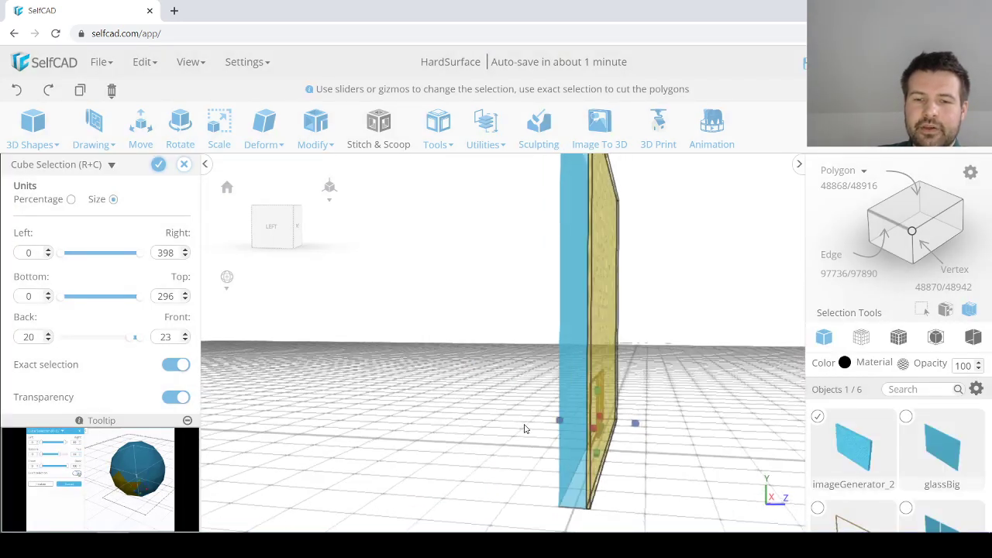
pyautogui.scroll(4, 599, 358)
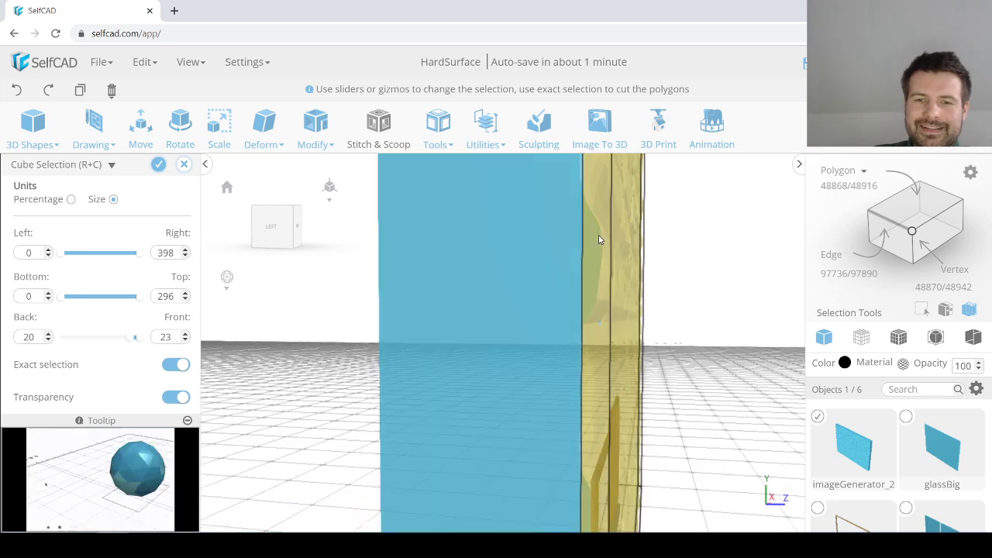
pyautogui.moveTo(580, 290); pyautogui.dragTo(617, 245, button='right')
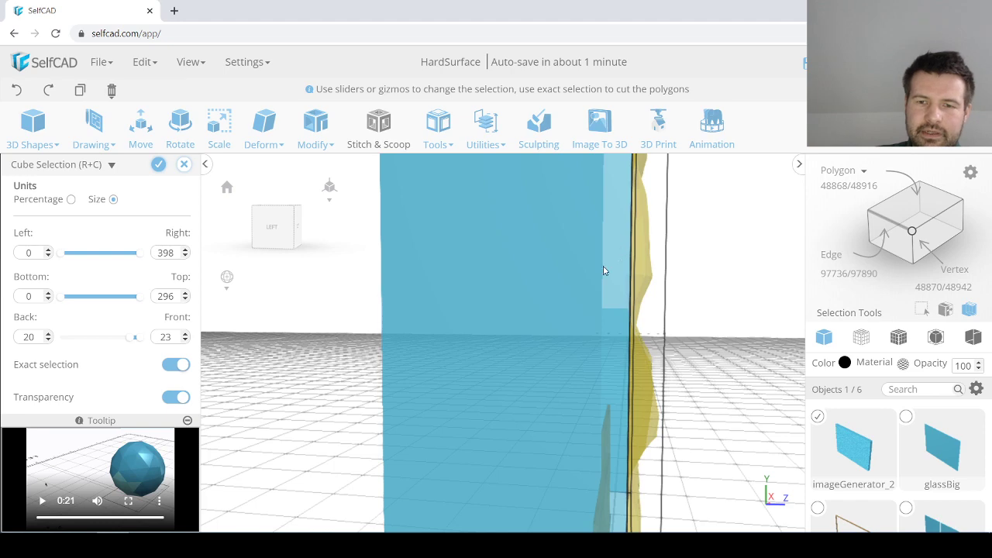
pyautogui.scroll(2, 597, 283)
pyautogui.moveTo(598, 283); pyautogui.dragTo(602, 285, button='right')
pyautogui.scroll(-5, 598, 282)
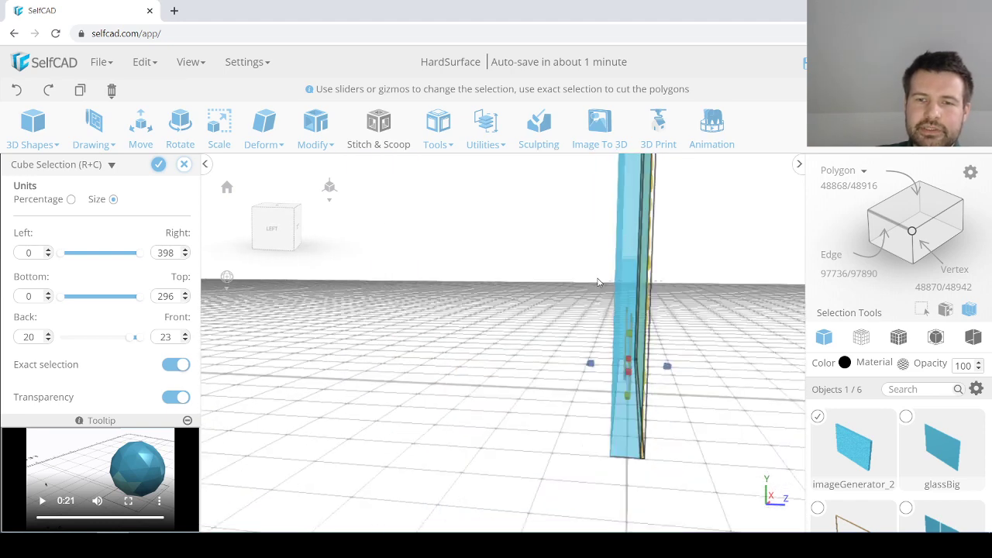
pyautogui.moveTo(592, 366); pyautogui.dragTo(591, 366)
pyautogui.moveTo(581, 333); pyautogui.dragTo(571, 332, button='right')
pyautogui.scroll(2, 629, 262)
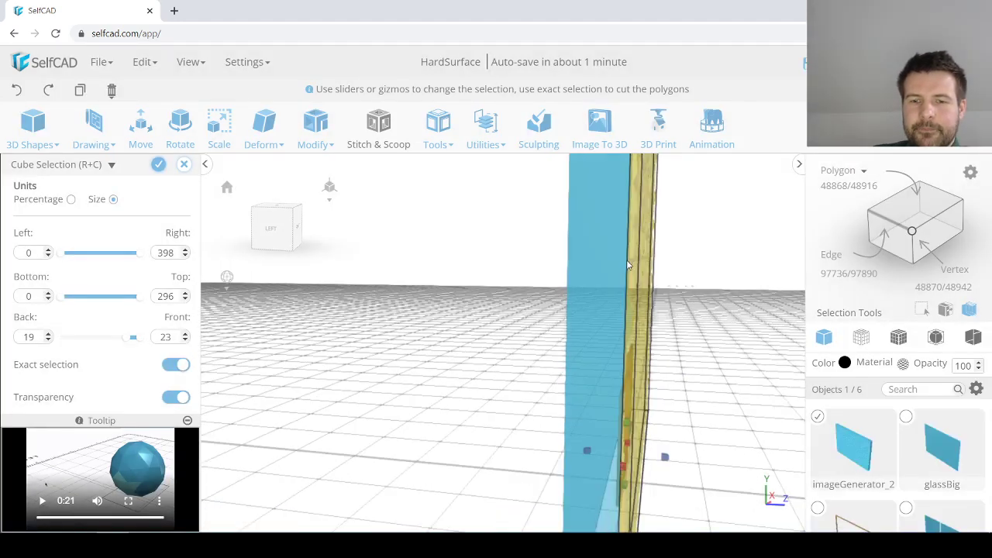
pyautogui.scroll(-3, 620, 276)
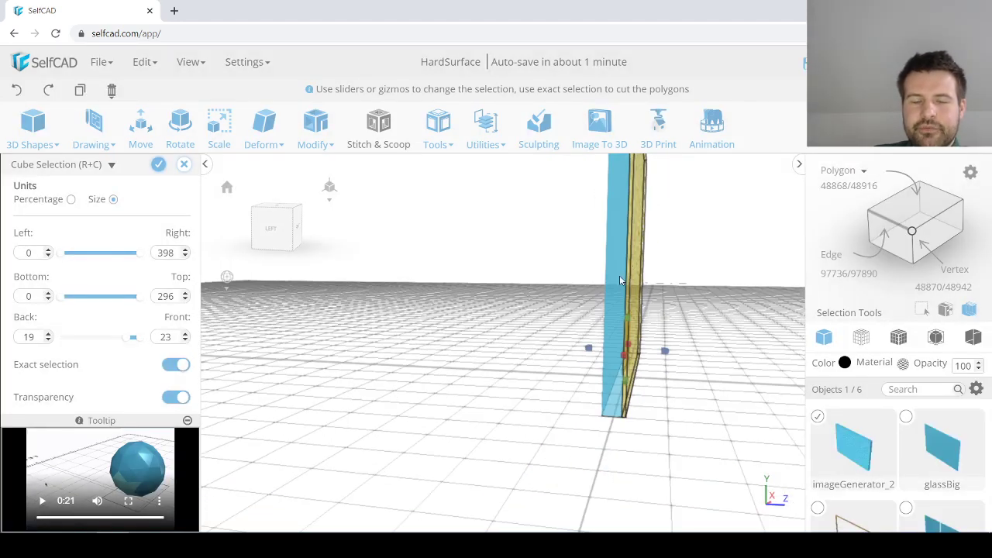
pyautogui.click(160, 165)
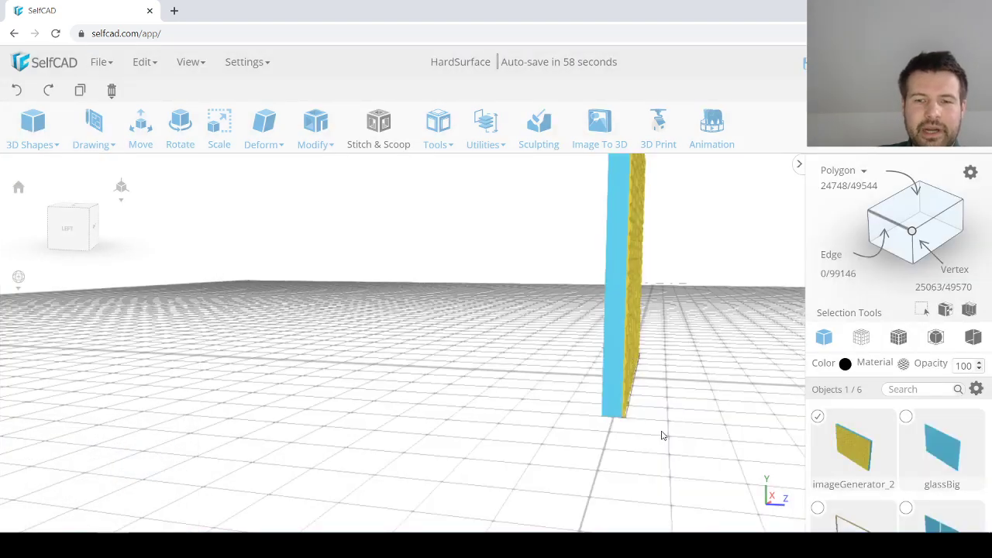
pyautogui.moveTo(662, 435); pyautogui.dragTo(576, 450)
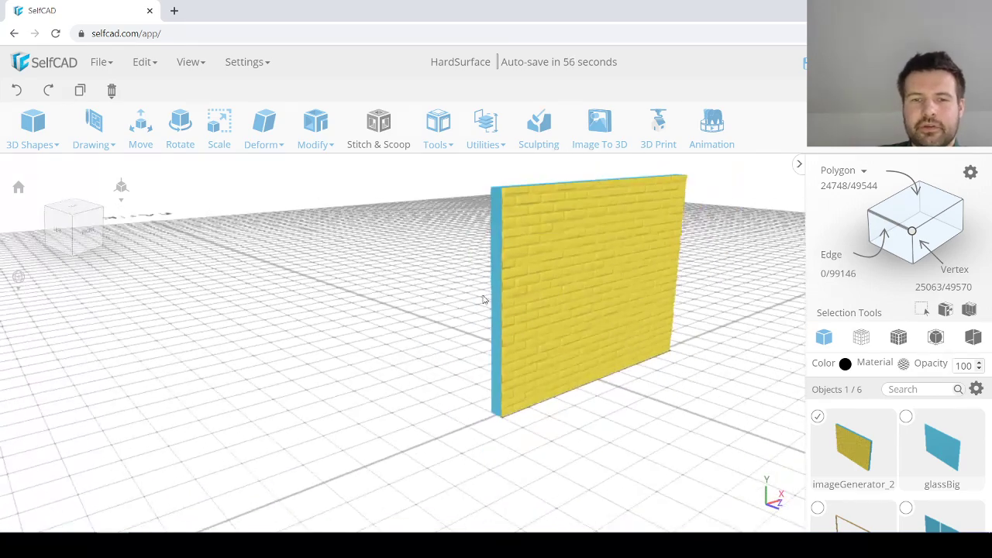
# Step: Invert the polygon selection on the brick wall and delete the selected wall body, keeping only the brick relief
pyautogui.moveTo(563, 299); pyautogui.dragTo(619, 275)
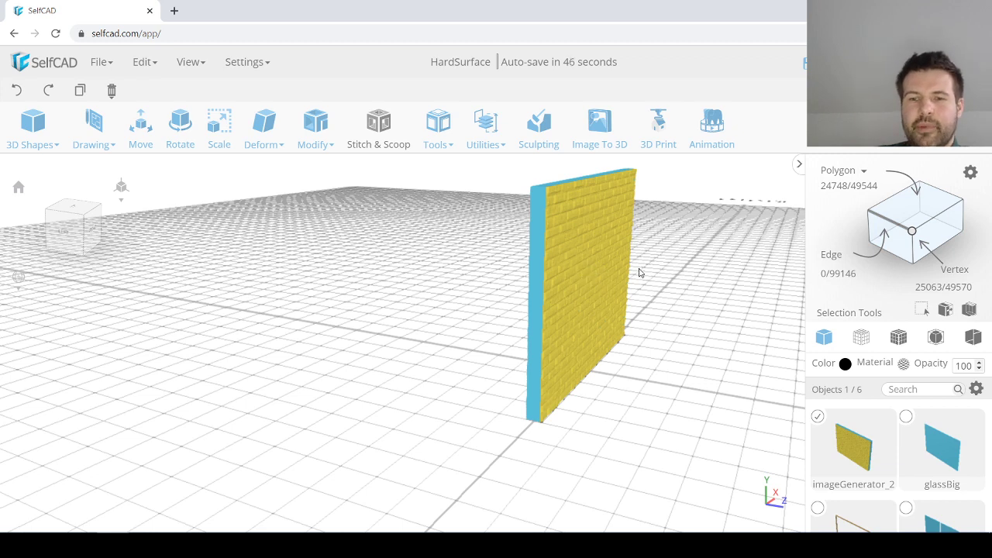
pyautogui.click(946, 310)
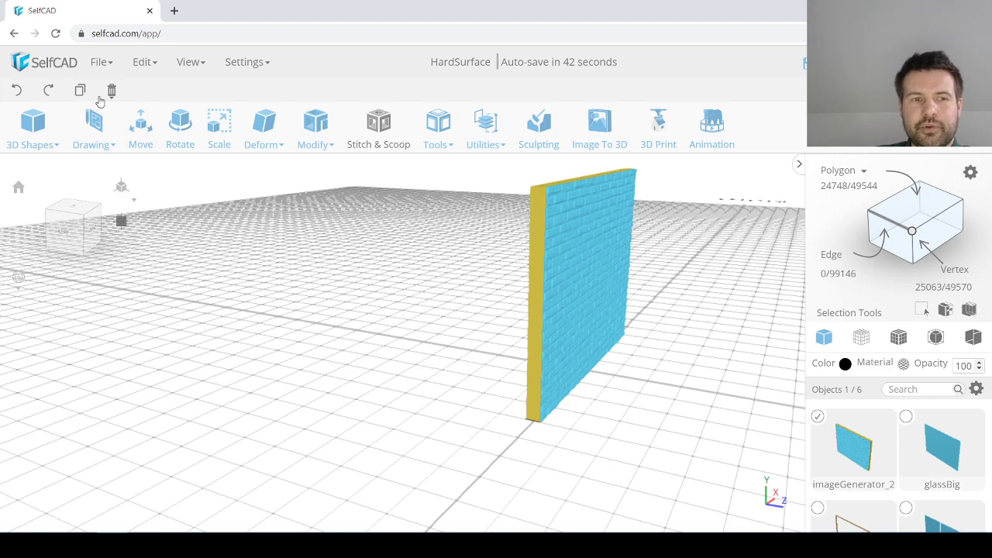
pyautogui.moveTo(111, 92)
pyautogui.click(123, 109)
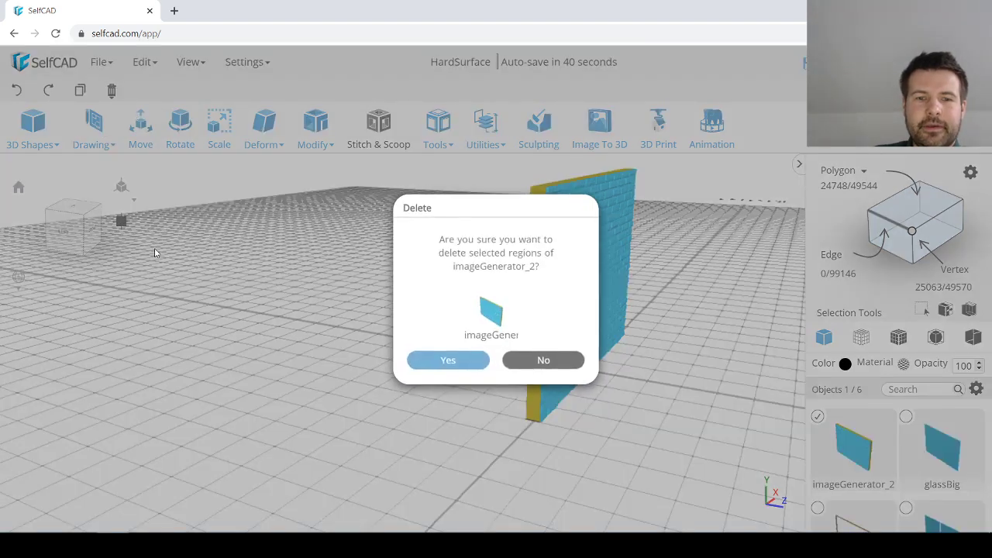
pyautogui.click(448, 361)
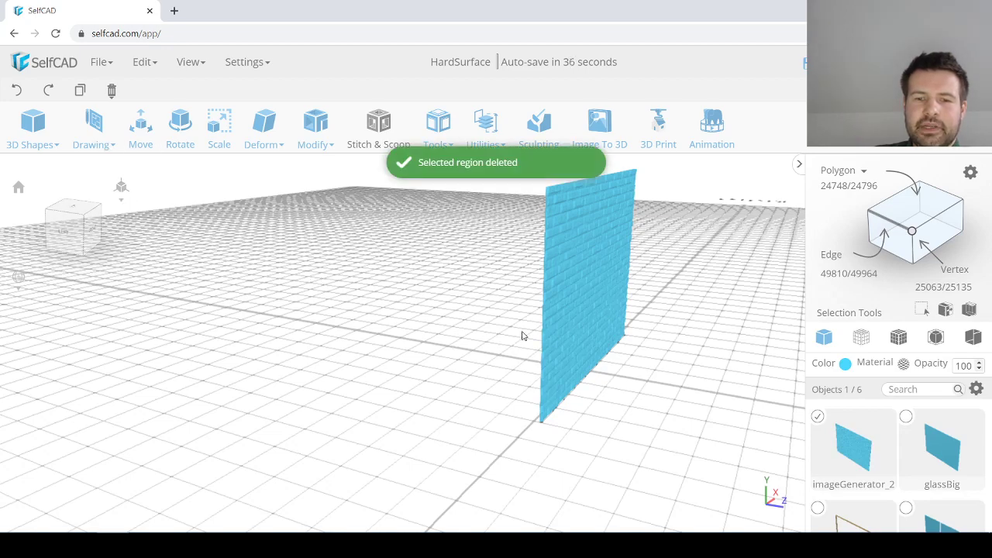
# Step: Examine the remaining brick surface edge-on and from the front
pyautogui.moveTo(631, 434); pyautogui.dragTo(578, 274)
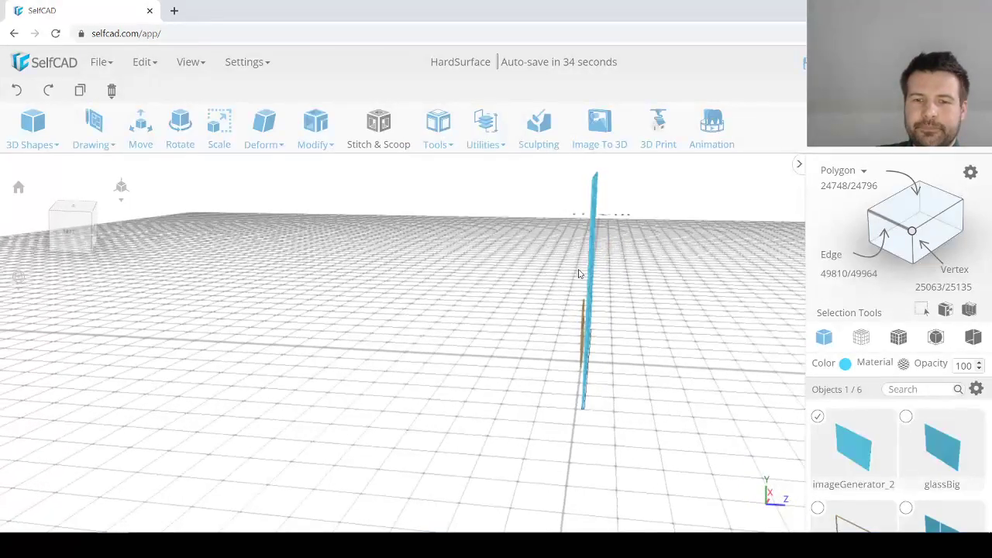
pyautogui.moveTo(667, 351); pyautogui.dragTo(523, 370)
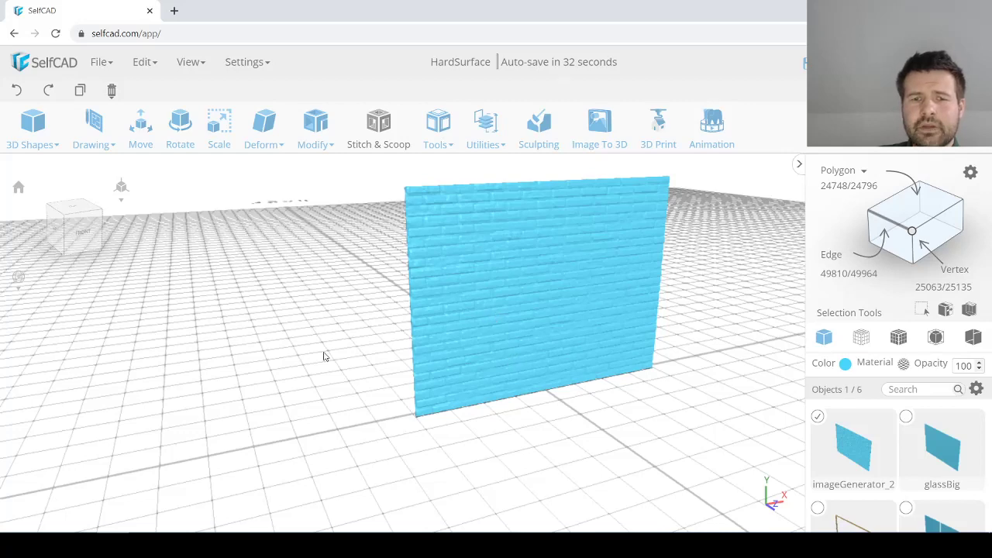
pyautogui.moveTo(324, 356); pyautogui.dragTo(305, 352)
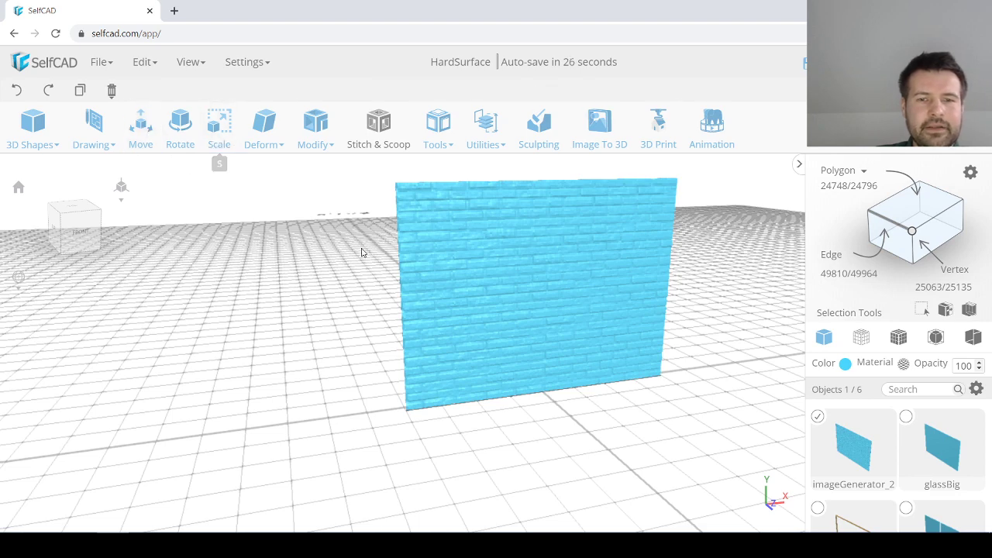
pyautogui.moveTo(358, 284); pyautogui.dragTo(339, 281)
pyautogui.scroll(3, 514, 264)
pyautogui.scroll(-3, 514, 264)
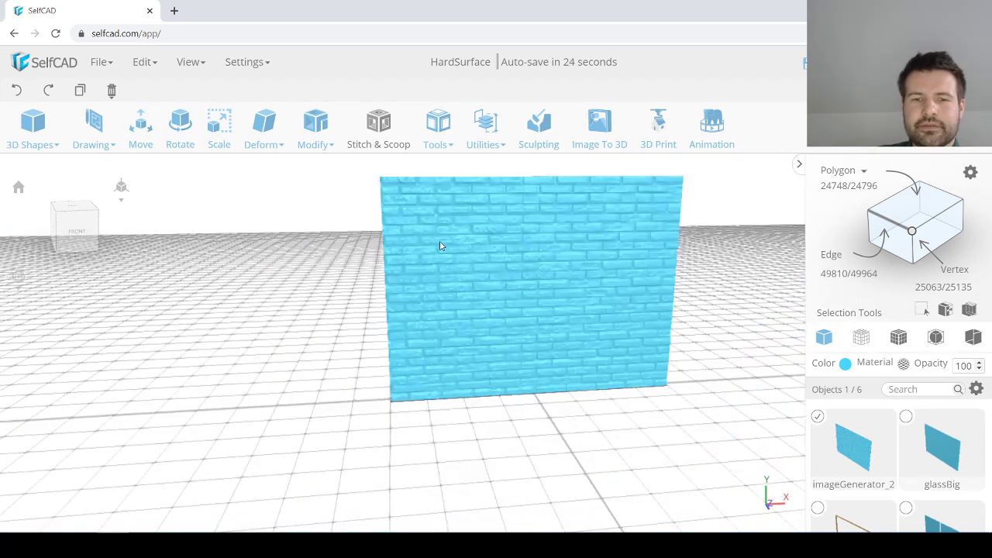
pyautogui.moveTo(439, 246); pyautogui.dragTo(473, 253)
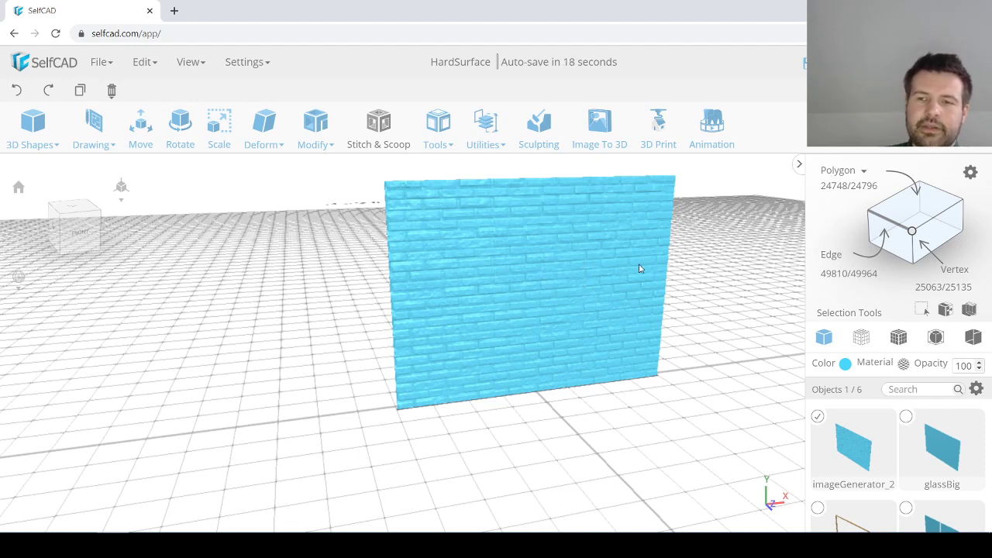
# Step: Switch the selection mode to Face and preview Simplify Object on the brick surface with an Intensity of 4
pyautogui.click(831, 186)
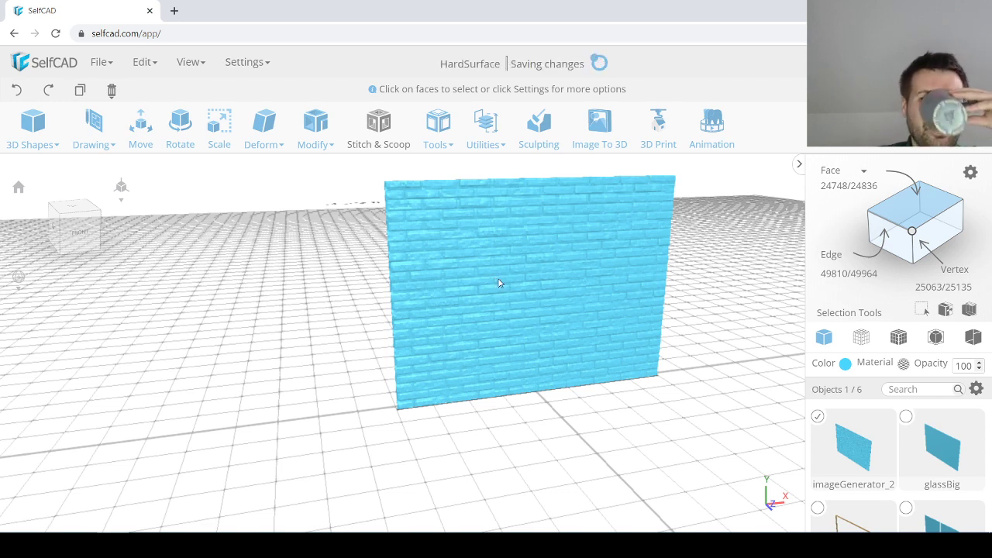
pyautogui.click(314, 140)
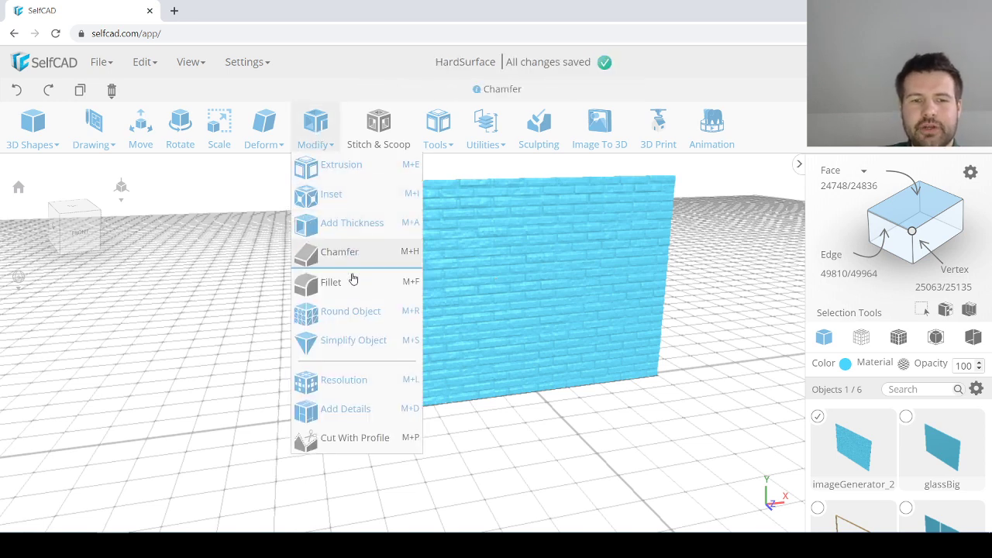
pyautogui.click(353, 340)
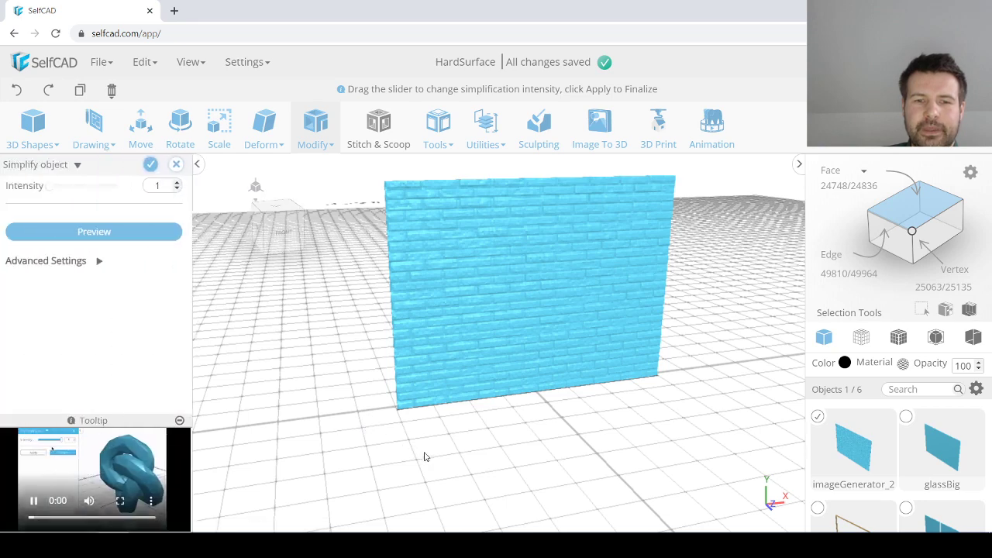
pyautogui.moveTo(424, 456); pyautogui.dragTo(493, 457)
pyautogui.scroll(1, 517, 292)
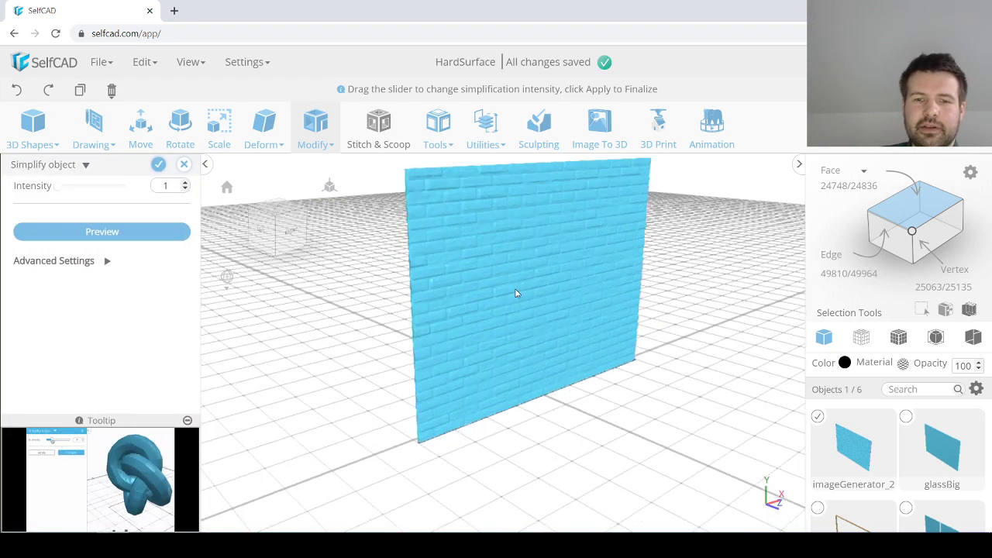
pyautogui.moveTo(106, 188); pyautogui.dragTo(117, 192)
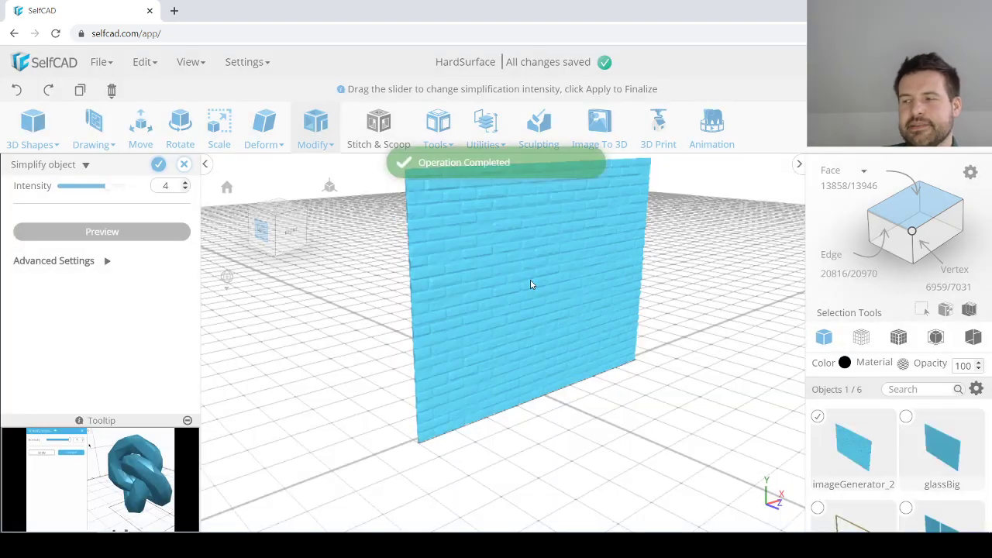
# Step: Raise the simplification Intensity to 5, check the brick detail up close, and apply it
pyautogui.moveTo(507, 306); pyautogui.dragTo(619, 252)
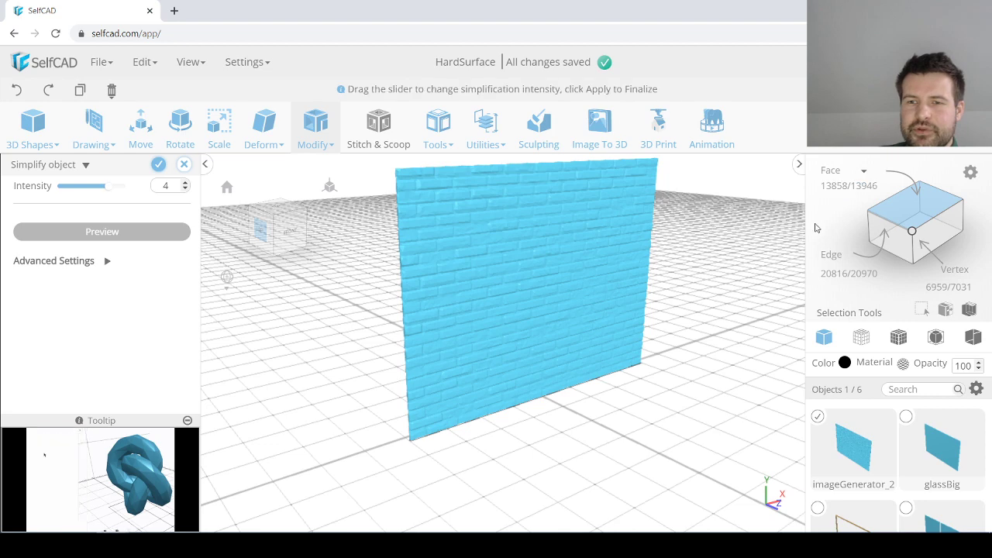
pyautogui.moveTo(107, 186); pyautogui.dragTo(121, 185)
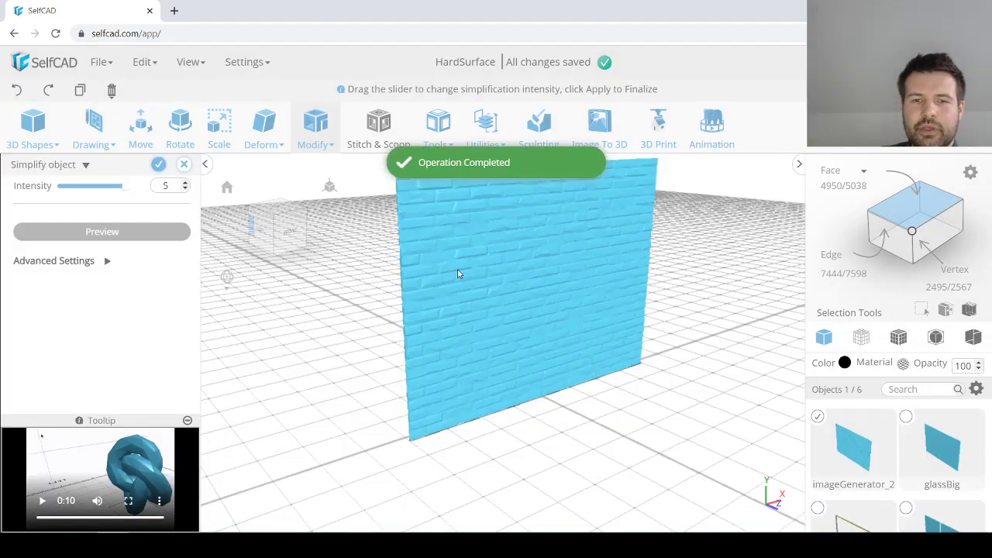
pyautogui.scroll(1, 488, 273)
pyautogui.moveTo(489, 274); pyautogui.dragTo(458, 253, button='middle')
pyautogui.scroll(-1, 478, 276)
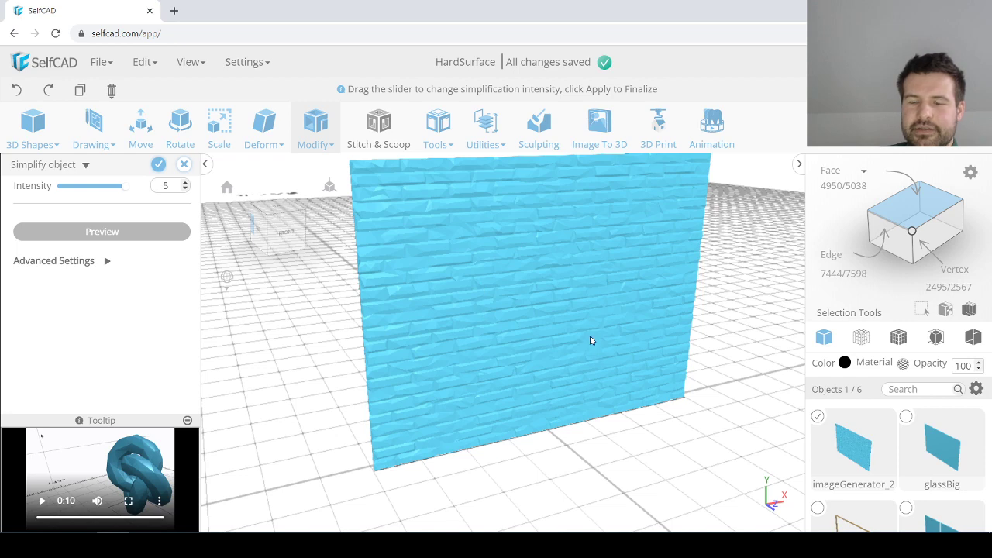
pyautogui.scroll(-1, 541, 296)
pyautogui.moveTo(533, 296); pyautogui.dragTo(516, 295, button='middle')
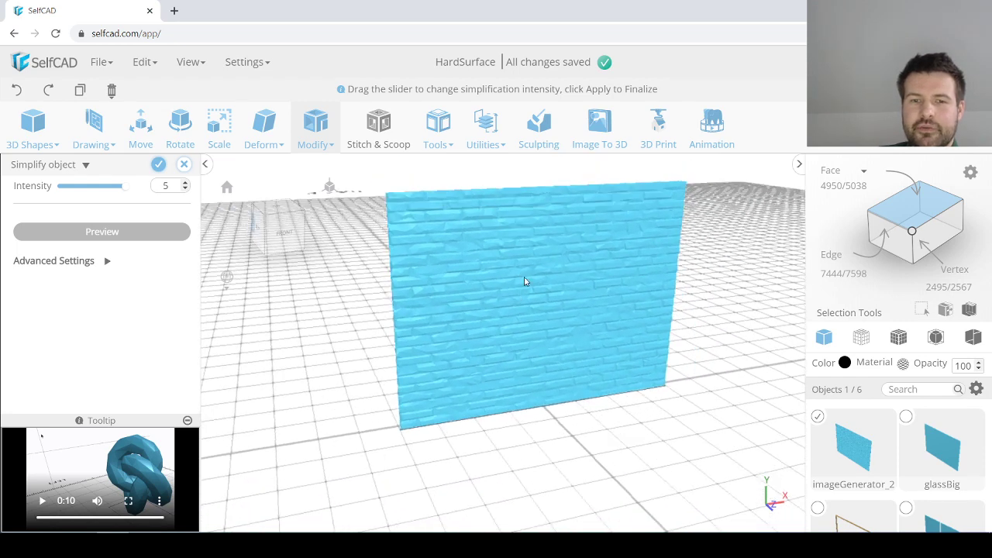
pyautogui.scroll(1, 525, 281)
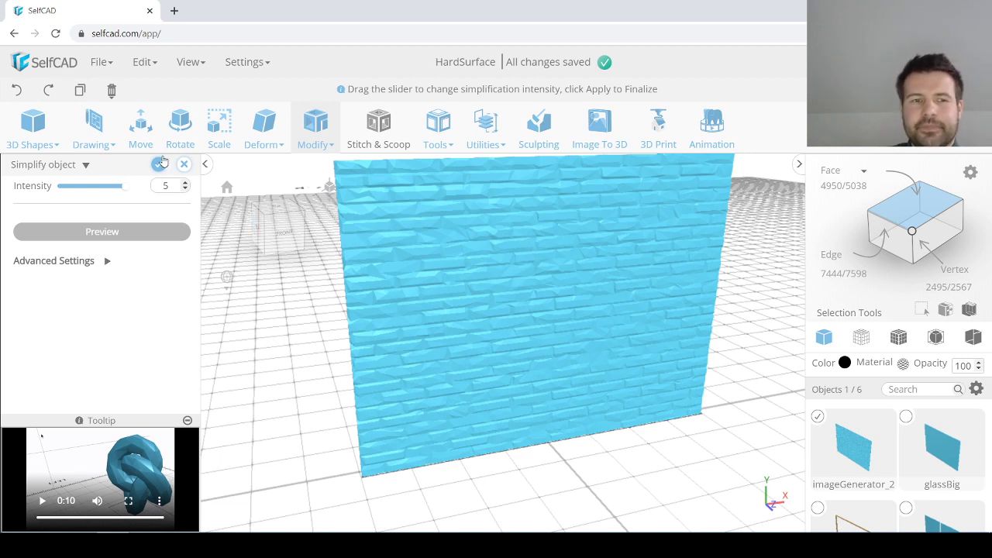
pyautogui.click(158, 168)
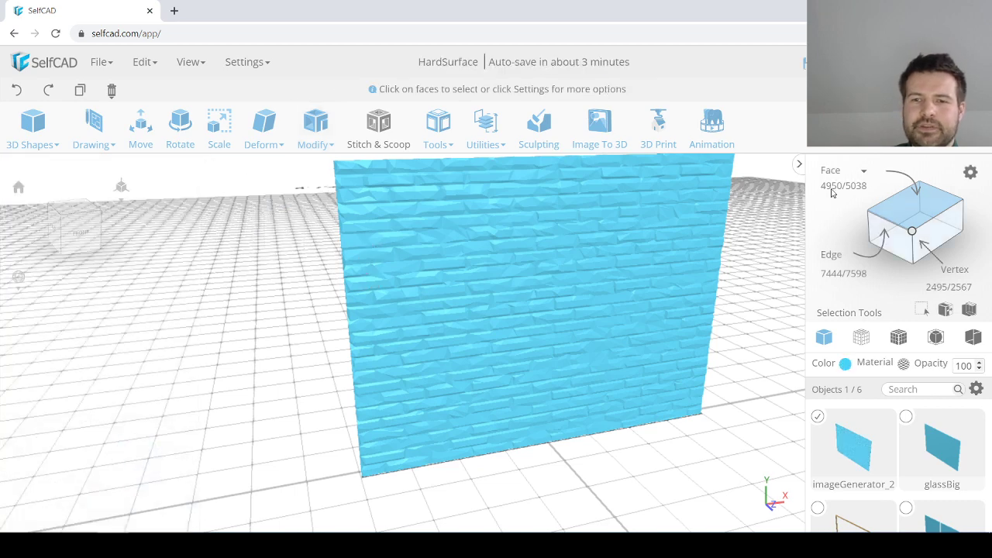
# Step: Start the Scale tool on the simplified brick wall and enable Keep Proportion in its advanced settings
pyautogui.scroll(-3, 562, 292)
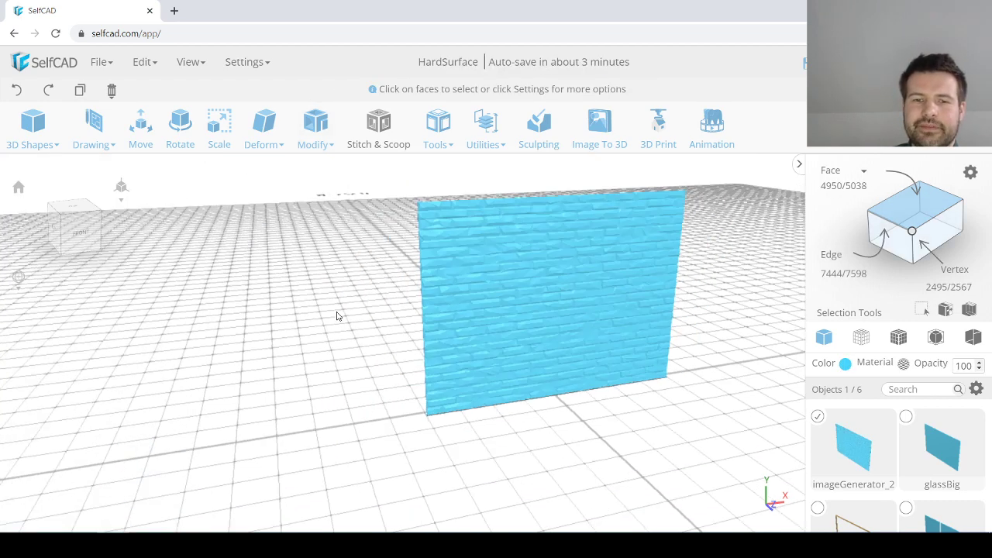
pyautogui.moveTo(337, 316); pyautogui.dragTo(404, 325, button='right')
pyautogui.moveTo(311, 325); pyautogui.dragTo(329, 324, button='right')
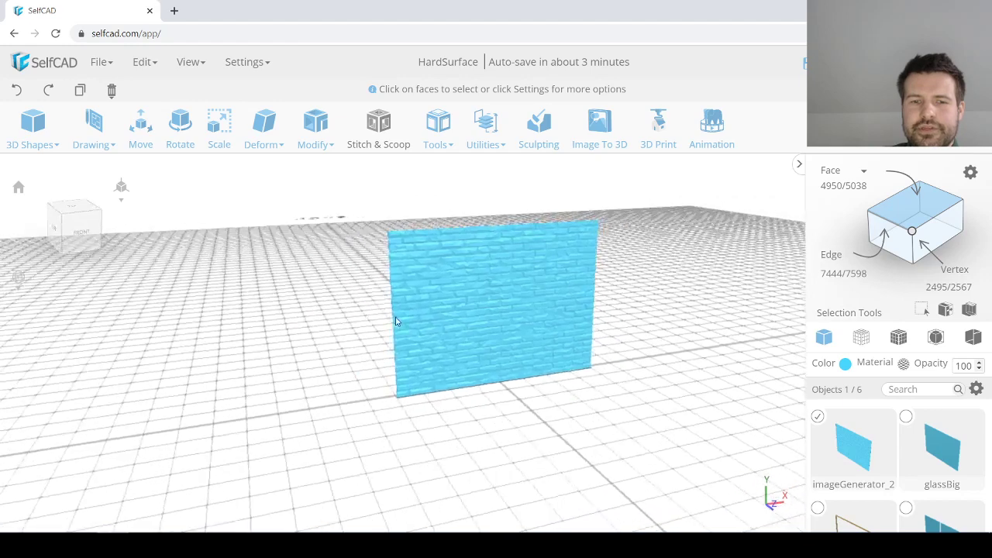
pyautogui.scroll(2, 394, 318)
pyautogui.scroll(2, 533, 292)
pyautogui.scroll(-2, 534, 292)
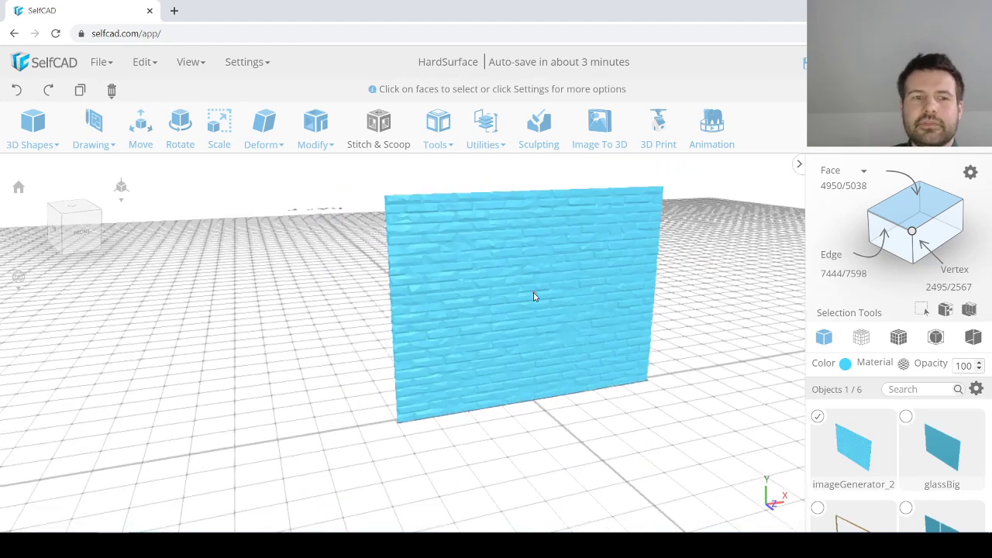
pyautogui.click(219, 138)
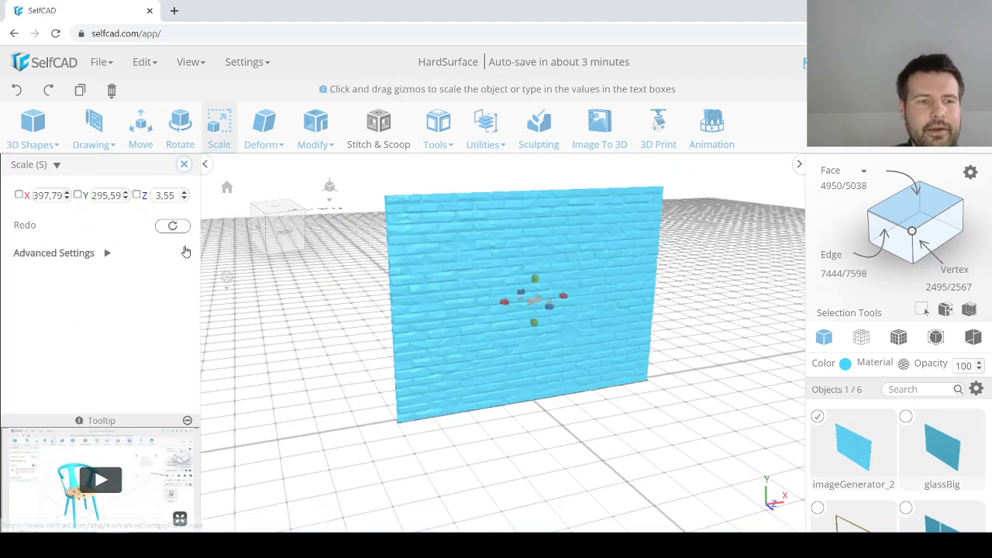
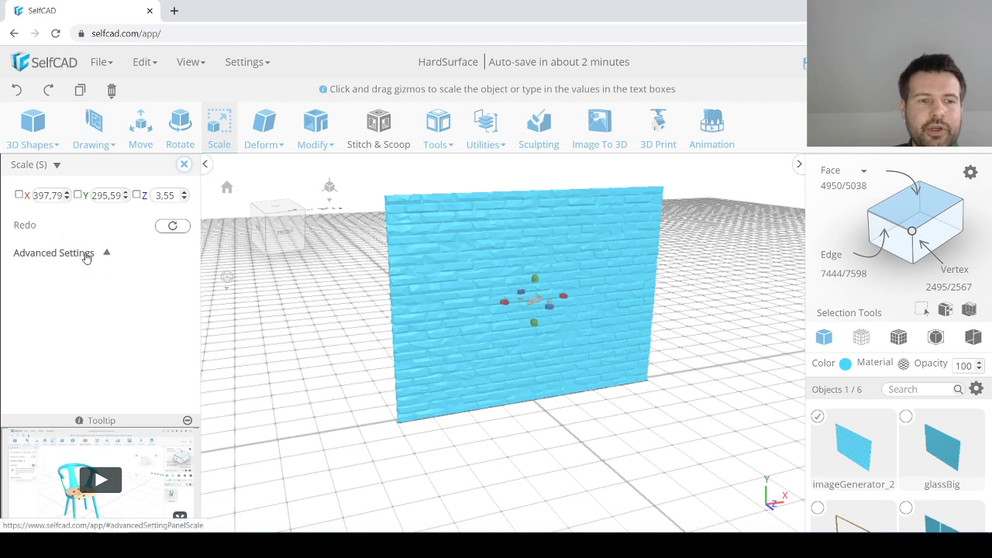
pyautogui.click(81, 256)
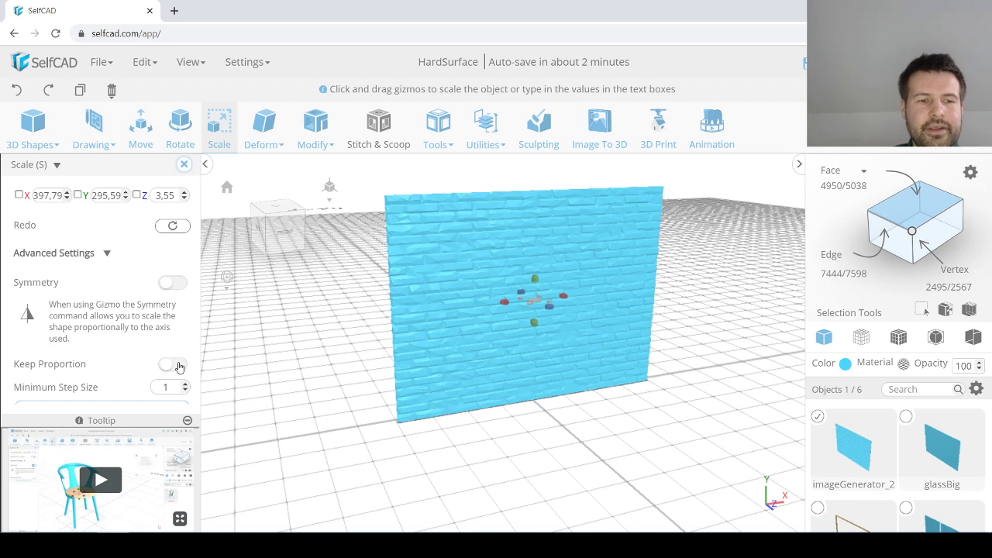
pyautogui.click(179, 367)
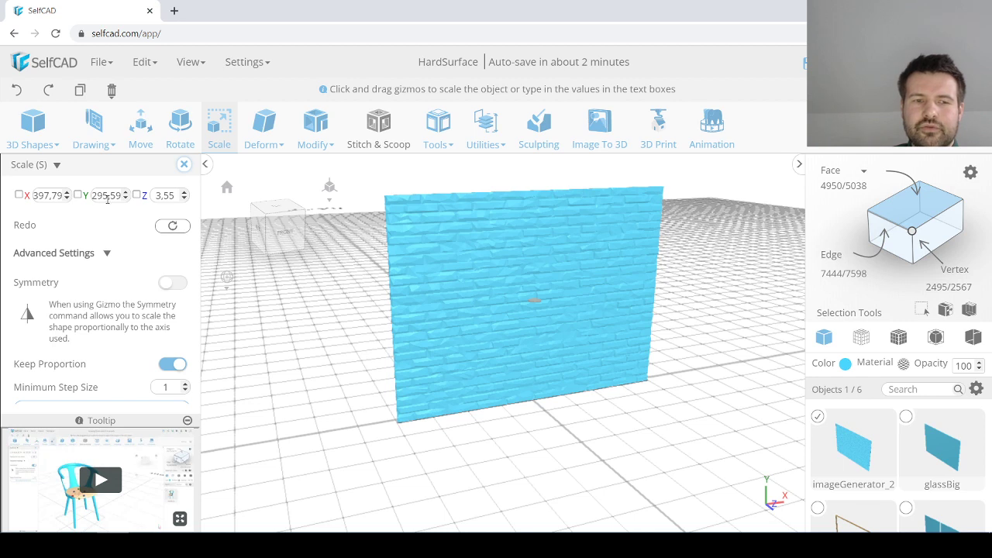
# Step: Try scaling the brick wall proportionally to a Y size of 50 and compare it with the windows
pyautogui.doubleClick(109, 195)
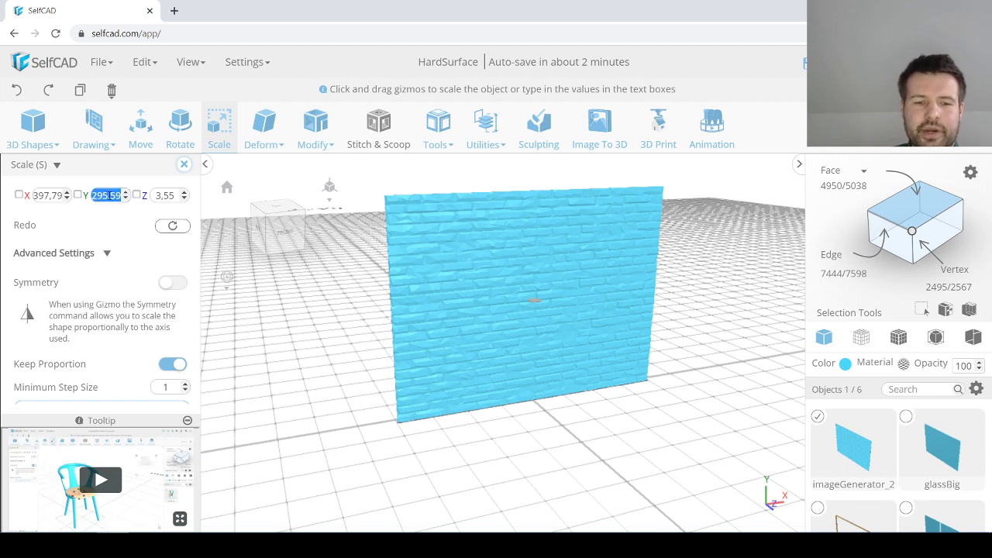
pyautogui.write('50')
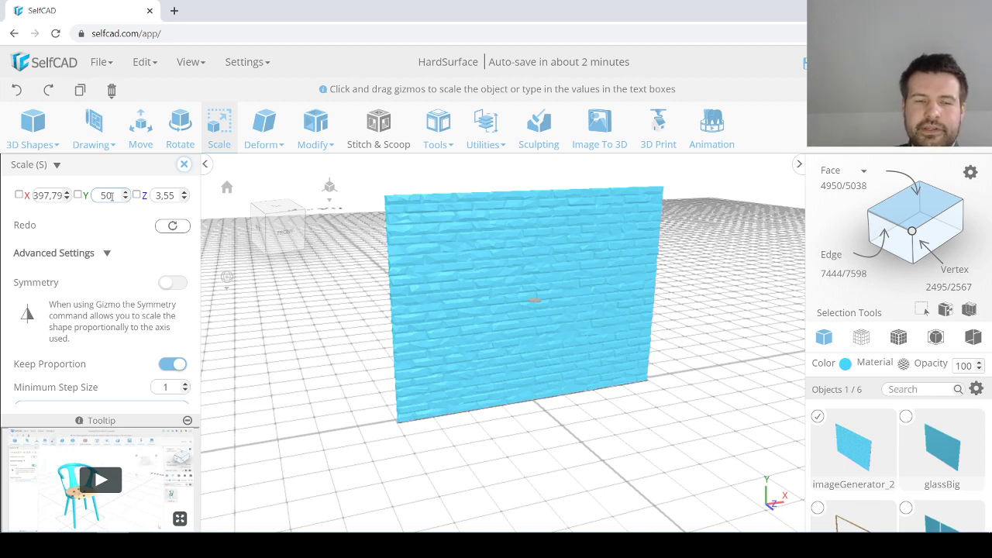
pyautogui.press('Return')
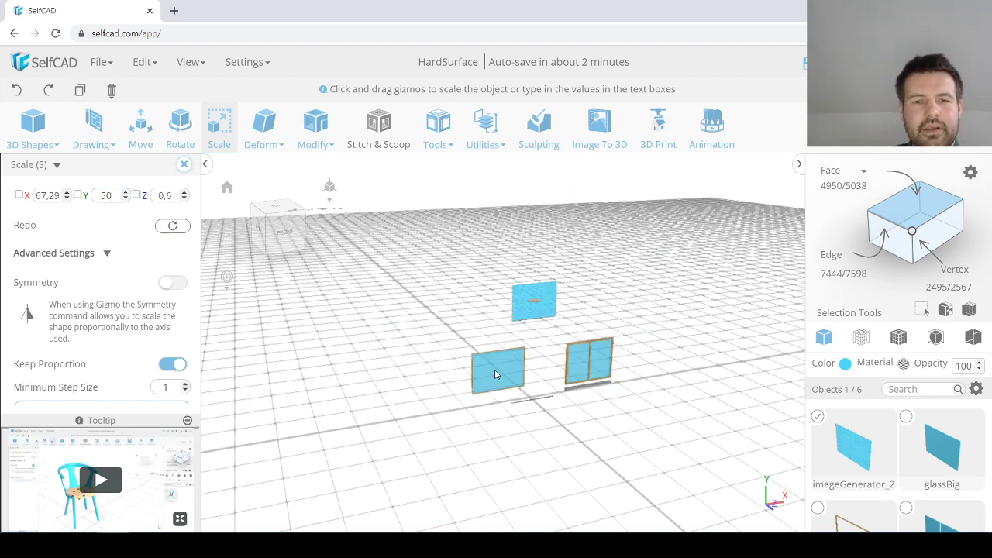
pyautogui.scroll(7, 529, 295)
pyautogui.scroll(-2, 529, 313)
pyautogui.moveTo(500, 340); pyautogui.dragTo(441, 335, button='right')
pyautogui.scroll(4, 499, 317)
pyautogui.scroll(-2, 493, 318)
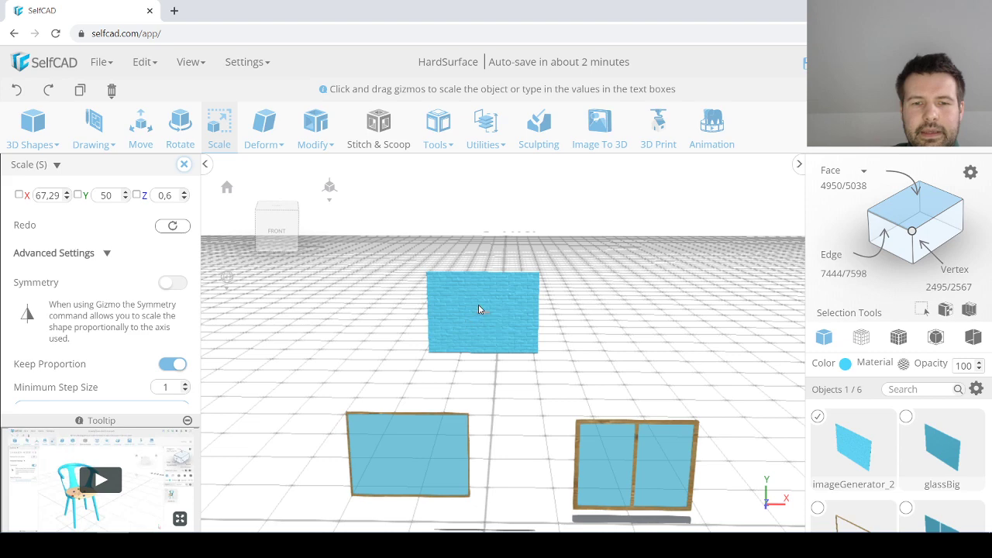
pyautogui.scroll(4, 479, 310)
pyautogui.scroll(-4, 382, 310)
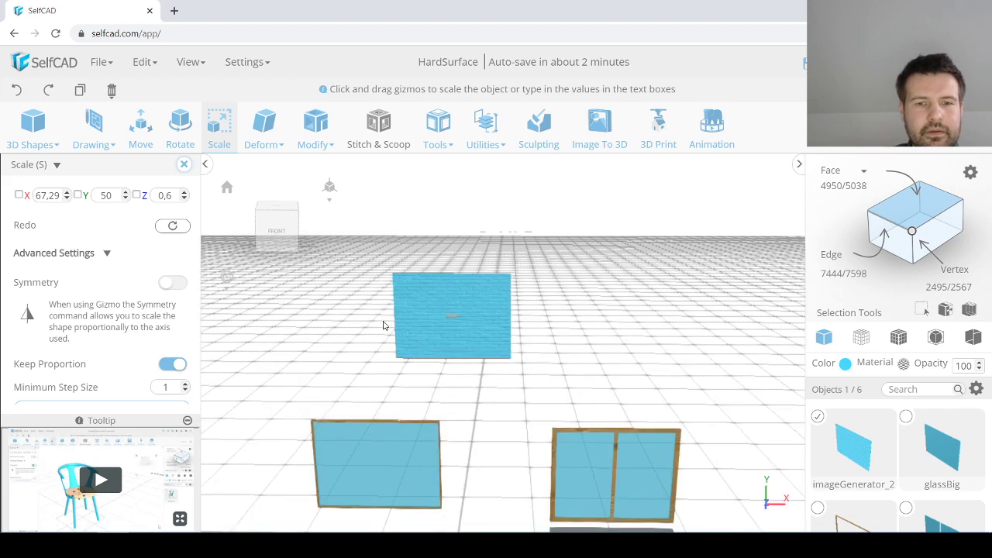
pyautogui.scroll(-2, 385, 326)
pyautogui.moveTo(379, 330); pyautogui.dragTo(396, 332, button='right')
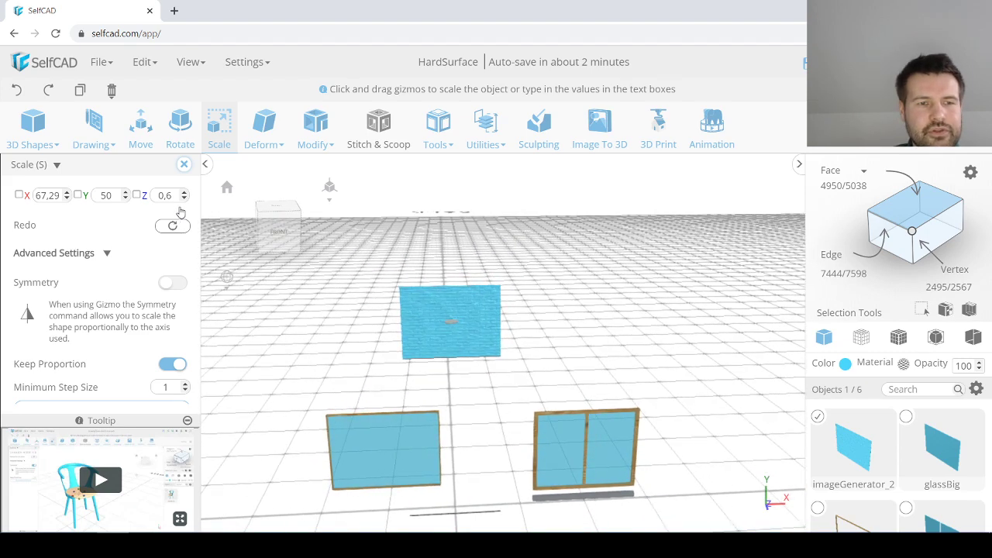
# Step: Undo the last scaling of the brick wall
pyautogui.click(17, 89)
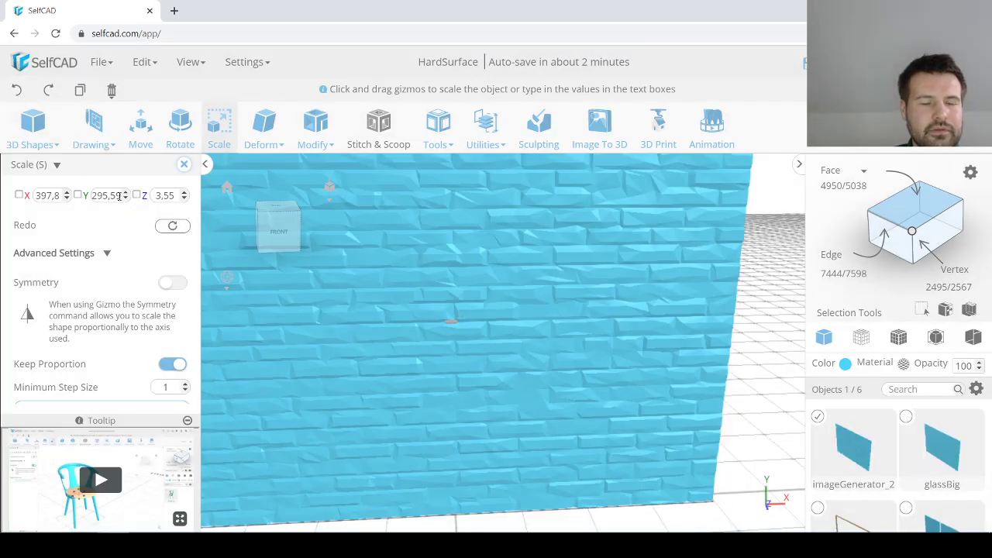
pyautogui.scroll(-3, 589, 319)
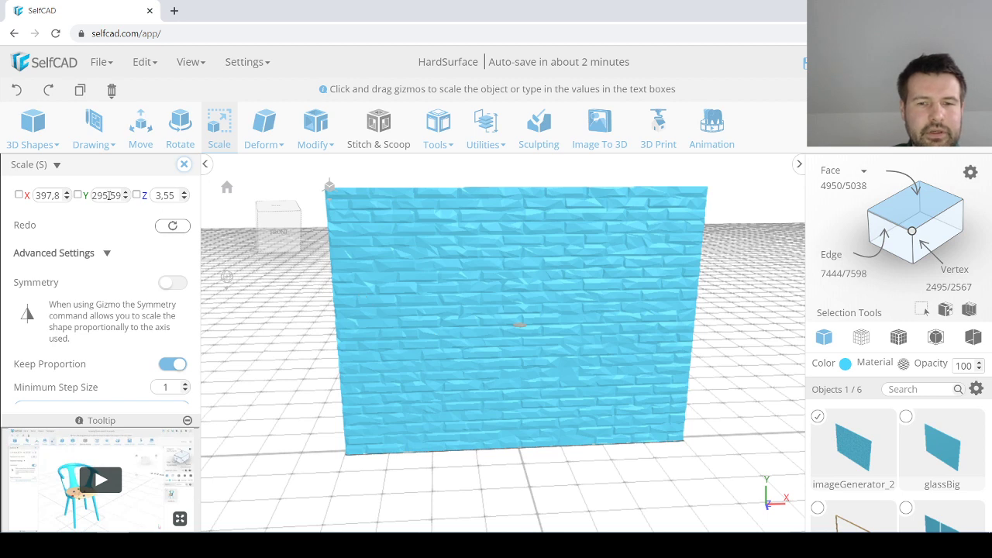
# Step: Scale the brick wall proportionally to a Y size of 100 and compare it with the windows
pyautogui.doubleClick(109, 196)
pyautogui.write('100')
pyautogui.press('Return')
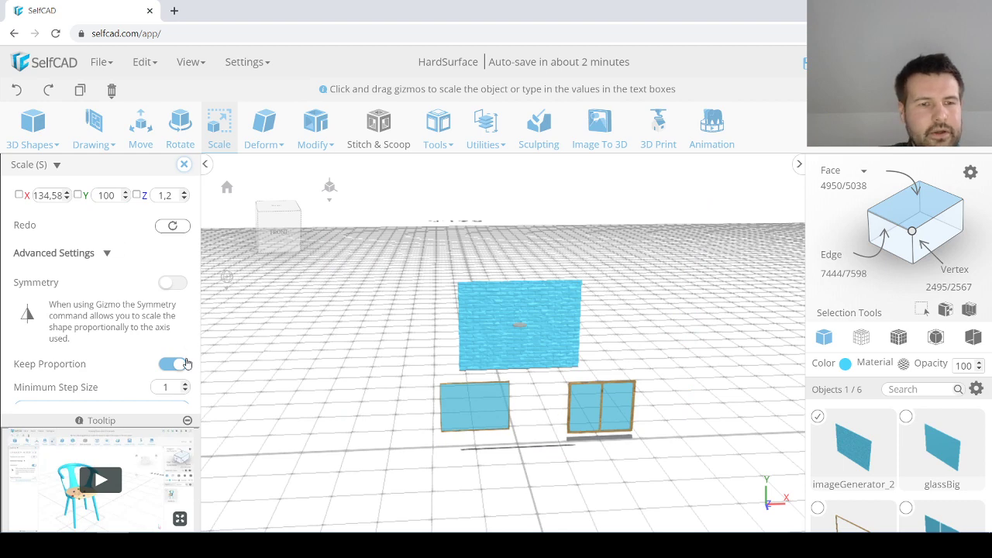
pyautogui.scroll(3, 496, 357)
pyautogui.moveTo(470, 377); pyautogui.dragTo(526, 335, button='right')
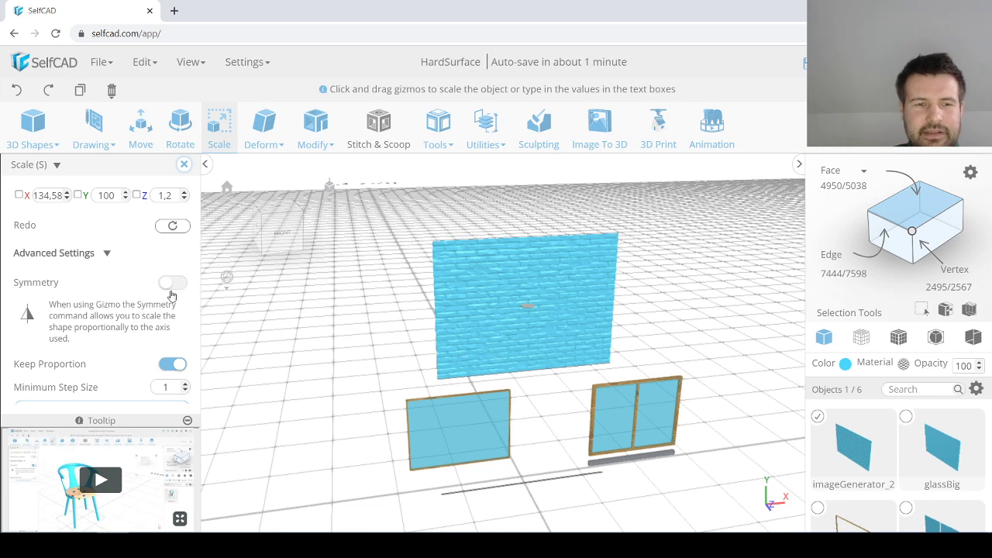
# Step: Turn off Keep Proportion, set the brick wall's X size to 100, and close the Scale tool
pyautogui.click(171, 365)
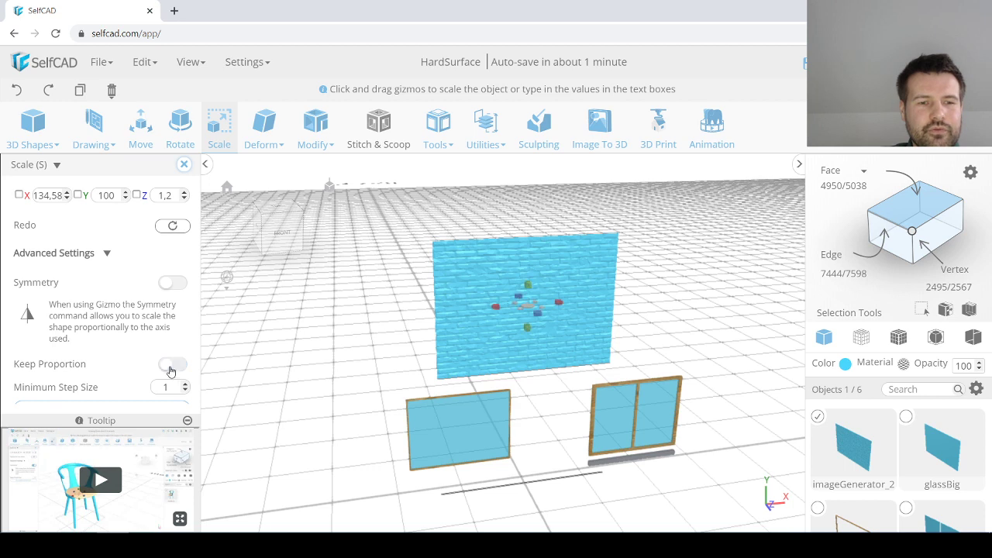
pyautogui.doubleClick(45, 195)
pyautogui.write('1')
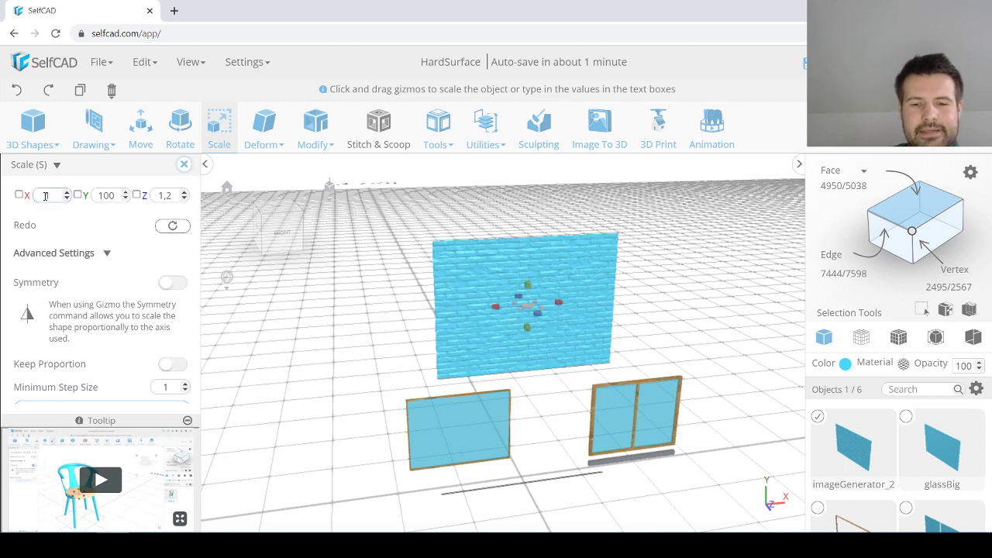
pyautogui.write('00')
pyautogui.click(114, 210)
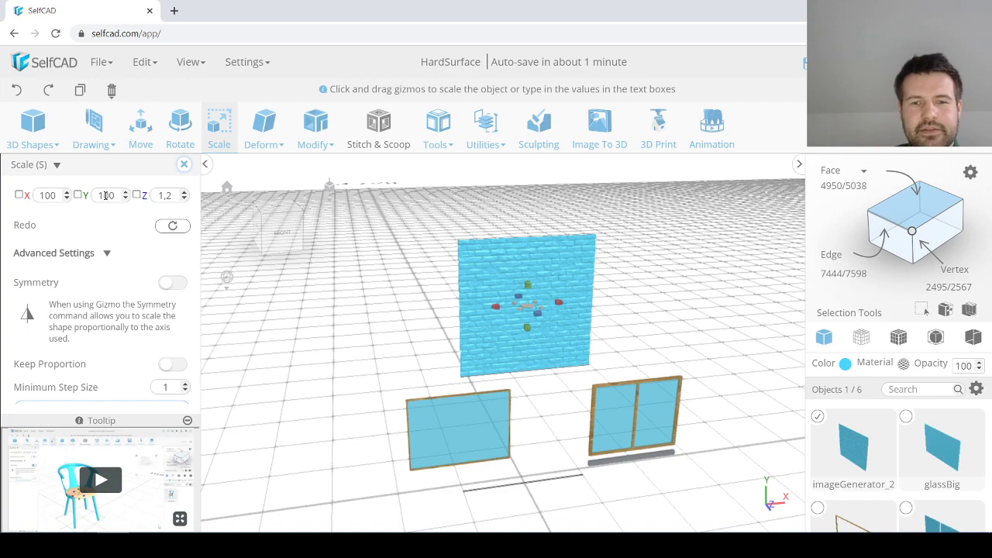
pyautogui.click(184, 168)
pyautogui.scroll(6, 565, 284)
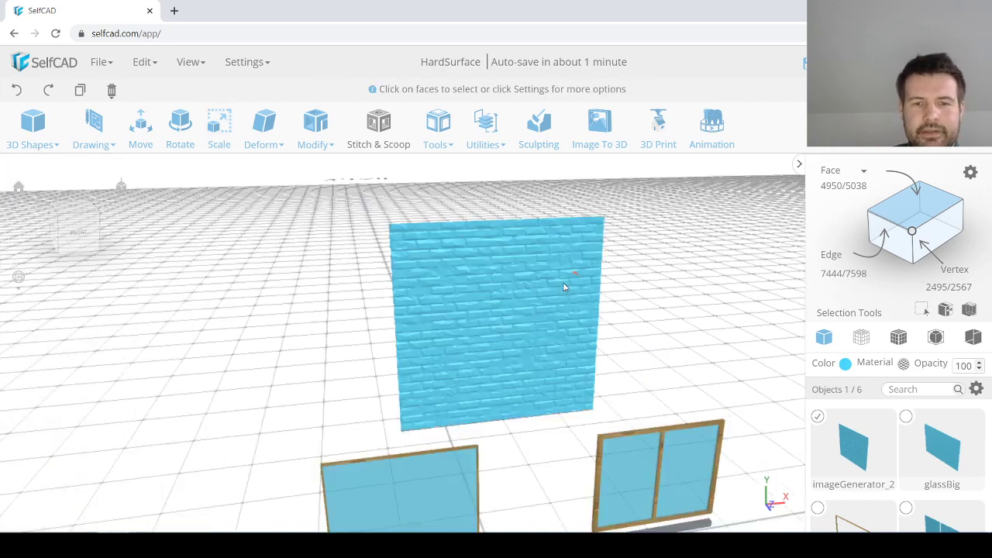
pyautogui.moveTo(248, 337)
pyautogui.mouseDown(button='right')
pyautogui.moveTo(367, 333)
pyautogui.moveTo(292, 332)
pyautogui.moveTo(247, 345)
pyautogui.mouseUp(button='right')
pyautogui.scroll(-5, 281, 336)
pyautogui.scroll(-3, 385, 308)
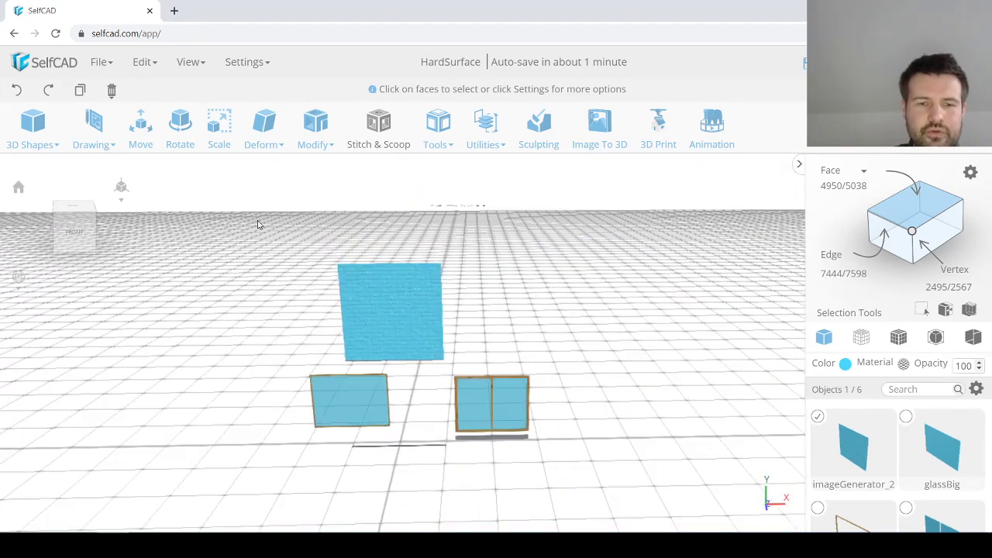
# Step: Move the brick wall to the grid origin so its lower edge rests on the ground
pyautogui.click(141, 127)
pyautogui.click(146, 133)
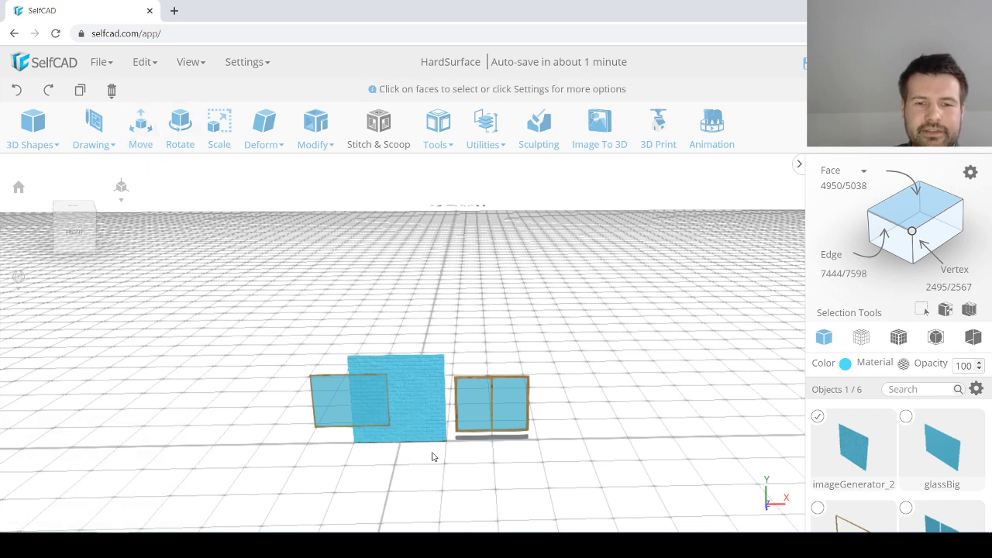
pyautogui.moveTo(432, 456); pyautogui.dragTo(364, 329)
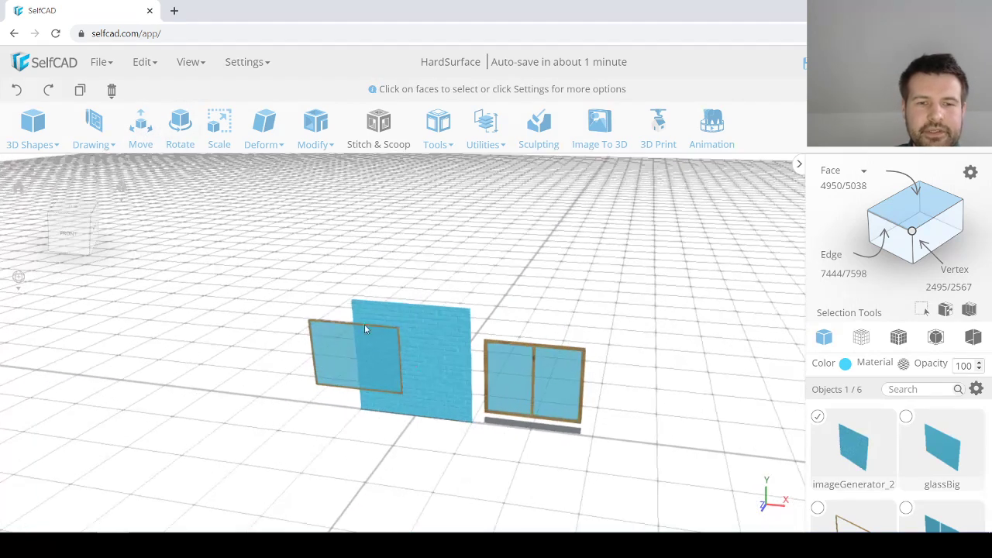
# Step: Move the brick wall forward from the origin along Z by half its width
pyautogui.click(139, 126)
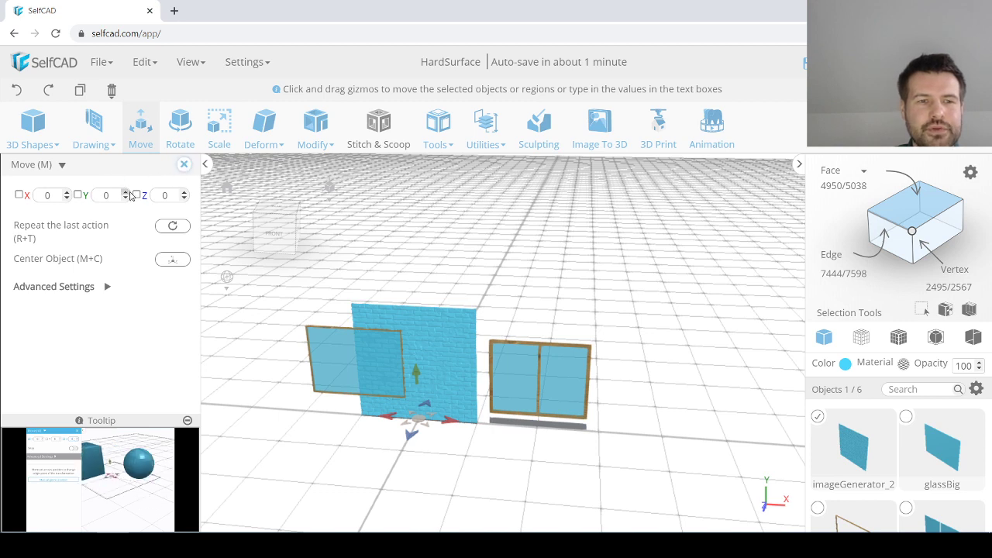
pyautogui.doubleClick(165, 195)
pyautogui.write('5')
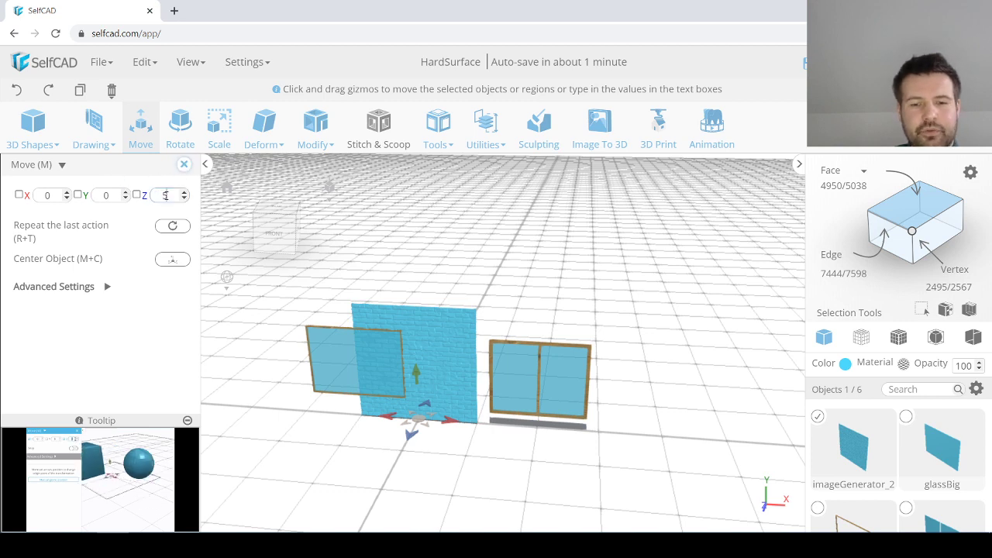
pyautogui.press('Return')
pyautogui.moveTo(547, 467); pyautogui.dragTo(406, 440, button='right')
pyautogui.click(184, 164)
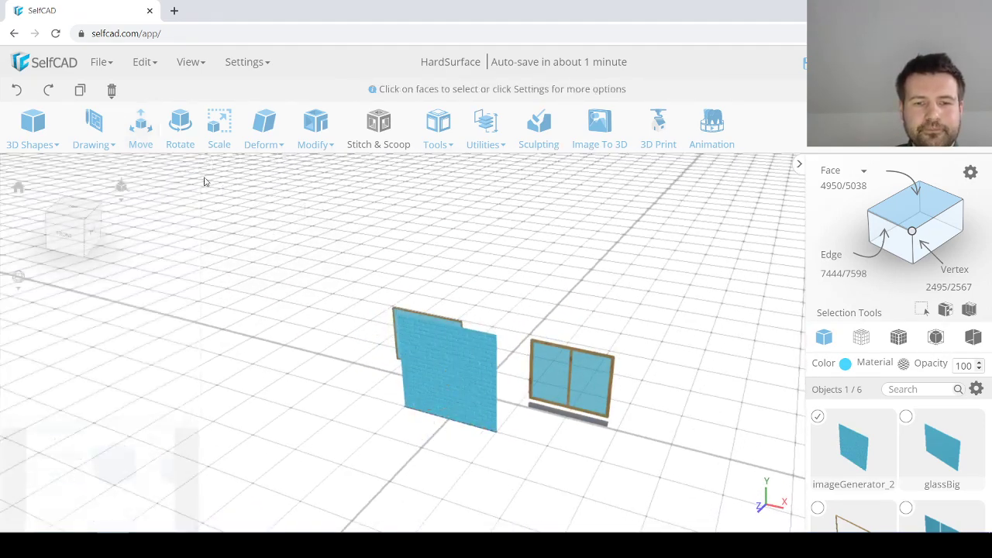
# Step: Select the two-pane window together with its frame and sill, and hide these objects
pyautogui.moveTo(313, 407); pyautogui.dragTo(605, 429, button='right')
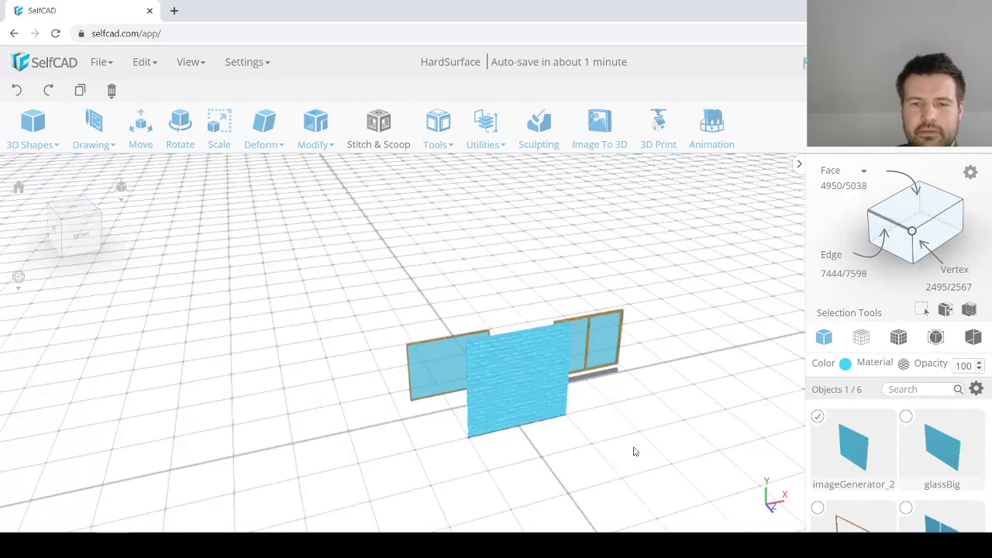
pyautogui.click(439, 381)
pyautogui.click(409, 344)
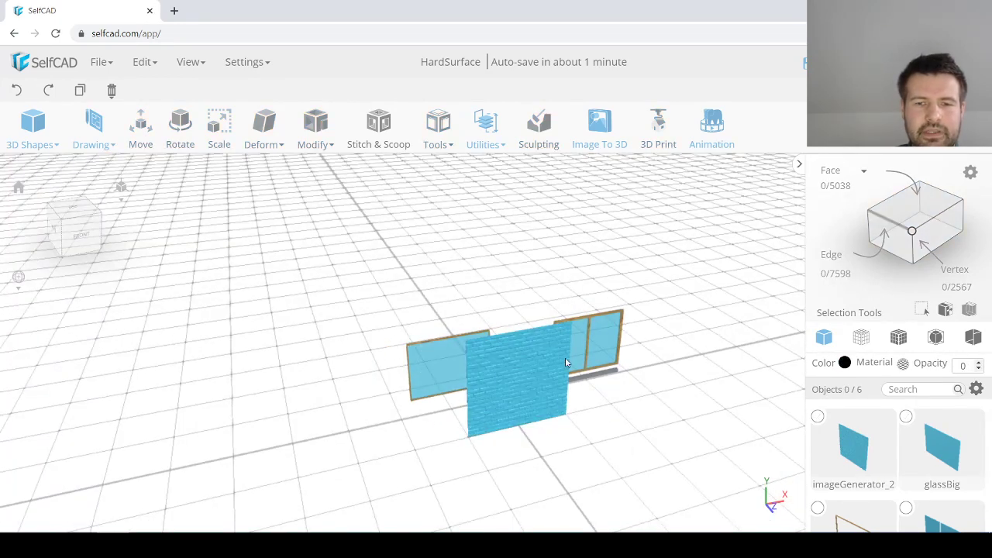
pyautogui.moveTo(636, 410); pyautogui.dragTo(577, 390, button='right')
pyautogui.moveTo(659, 333); pyautogui.dragTo(547, 427)
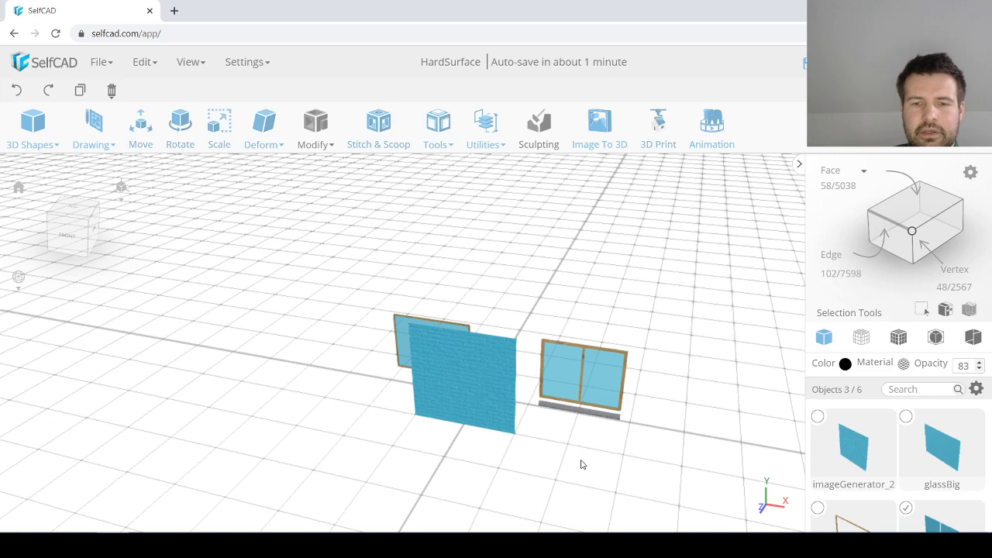
pyautogui.moveTo(580, 463); pyautogui.dragTo(623, 458, button='right')
pyautogui.moveTo(657, 235); pyautogui.dragTo(579, 297)
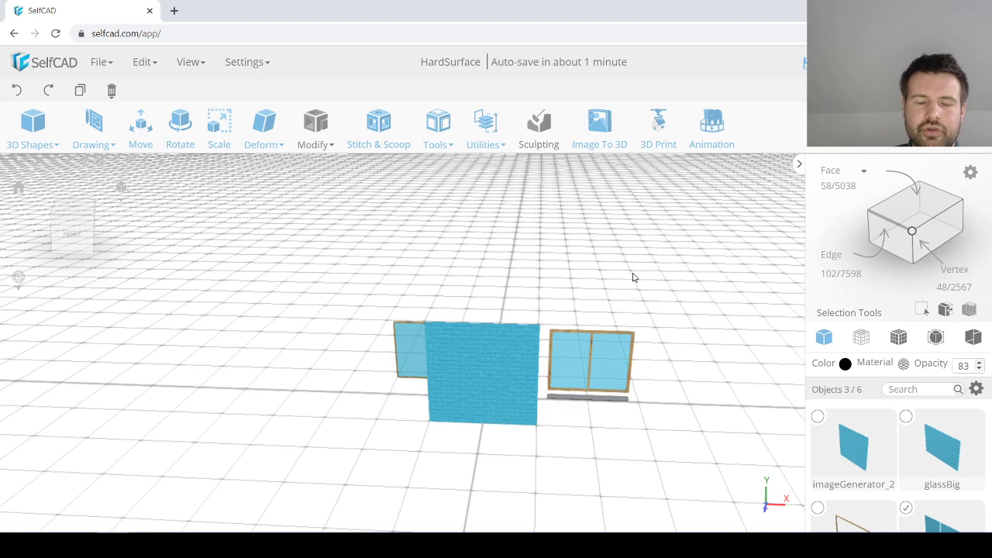
pyautogui.moveTo(633, 277); pyautogui.dragTo(629, 234, button='right')
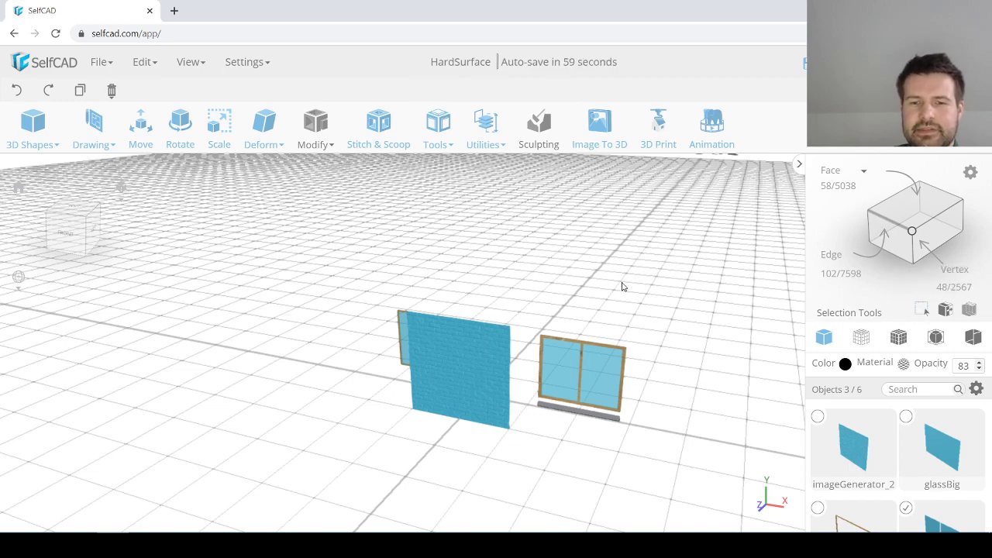
pyautogui.moveTo(625, 283); pyautogui.dragTo(589, 304, button='right')
pyautogui.scroll(-2, 589, 304)
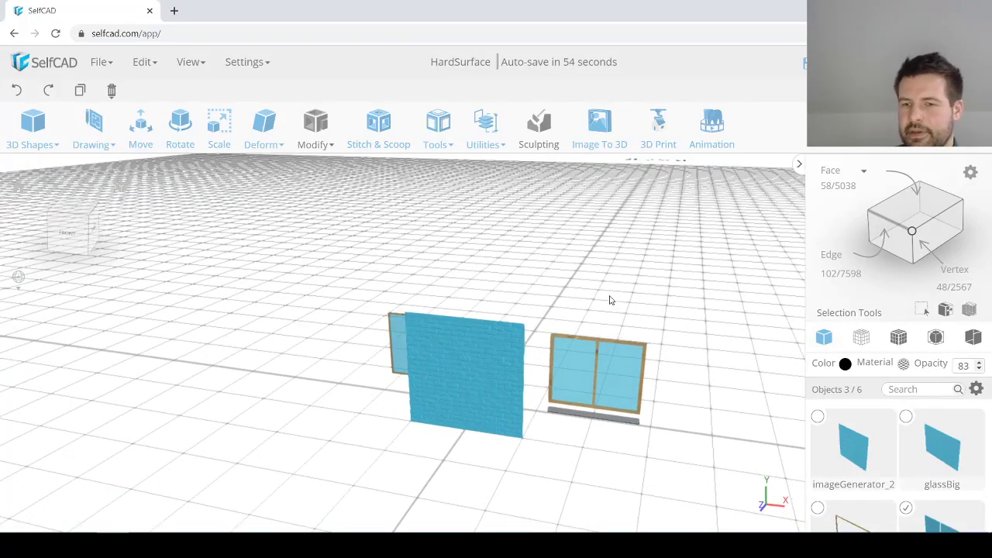
pyautogui.click(976, 389)
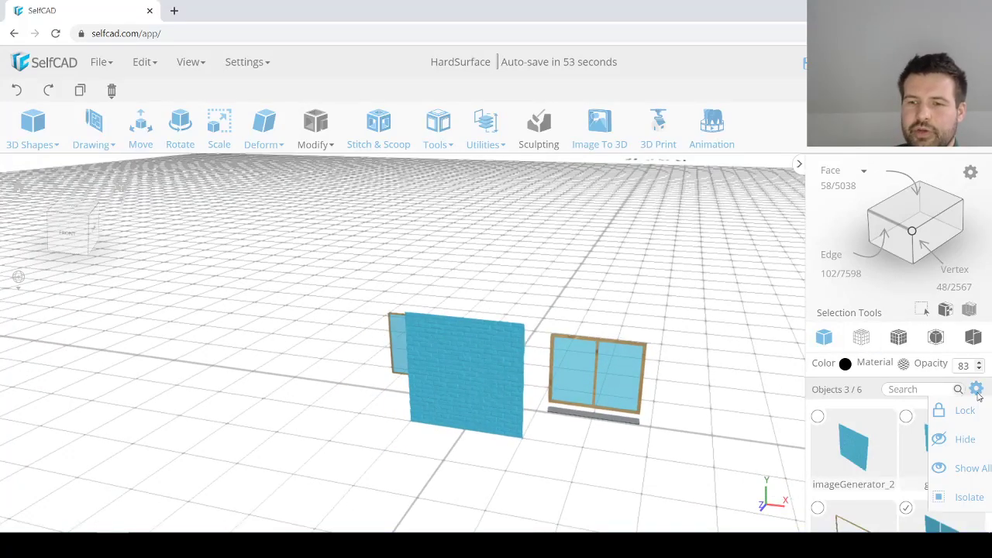
pyautogui.click(962, 440)
# Step: Select the large single-pane window's glass and frame and hide both
pyautogui.moveTo(637, 377); pyautogui.dragTo(617, 364, button='right')
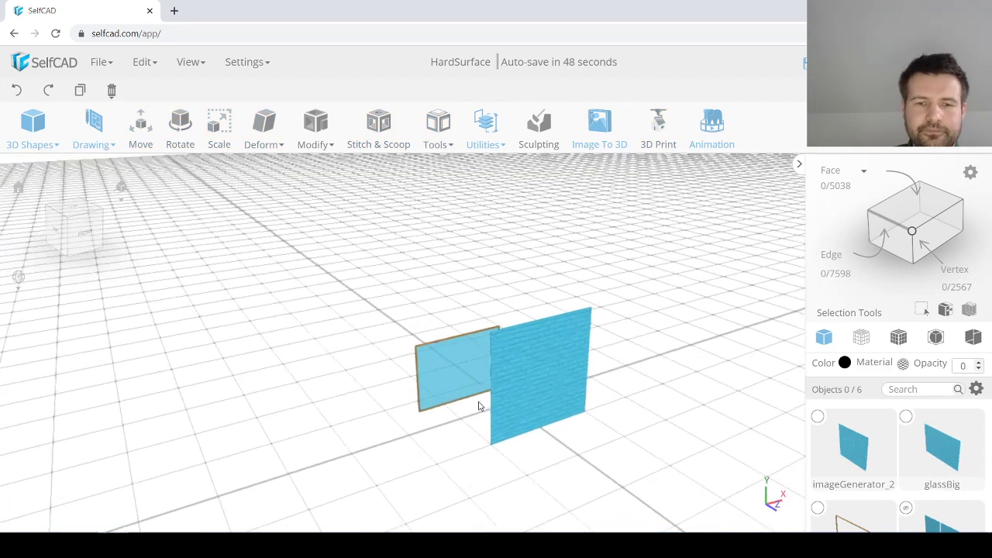
pyautogui.moveTo(454, 322); pyautogui.dragTo(425, 395)
pyautogui.click(977, 389)
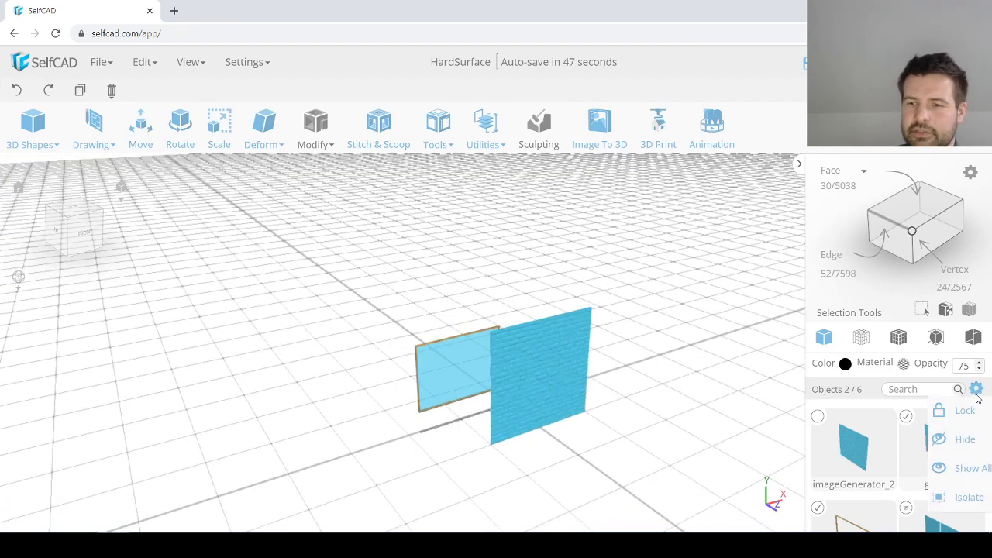
pyautogui.click(961, 442)
# Step: Select the brick wall, start Copy Offsets on it, and change the offset type from Position to Pivot
pyautogui.moveTo(699, 405); pyautogui.dragTo(468, 402, button='right')
pyautogui.click(504, 374)
pyautogui.scroll(-3, 558, 392)
pyautogui.scroll(-1, 469, 401)
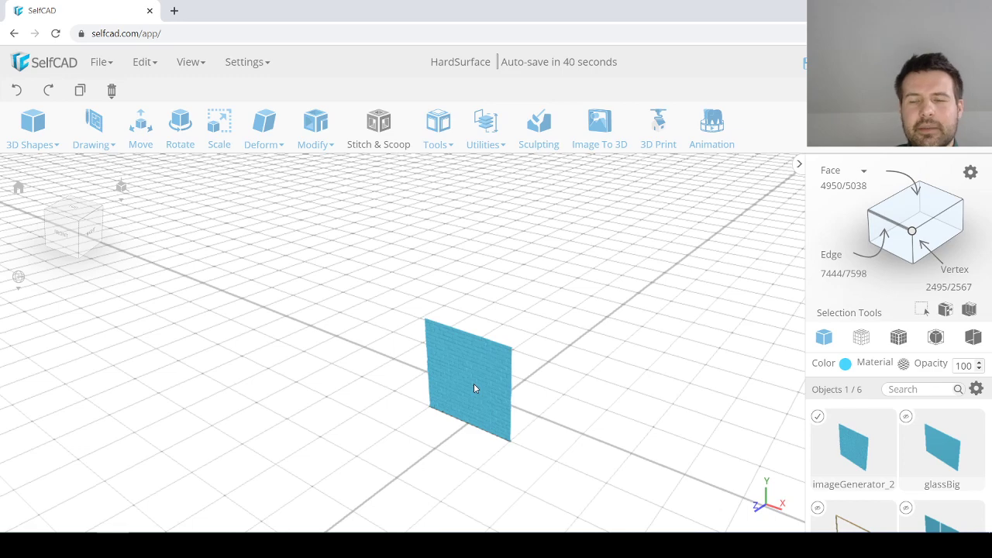
pyautogui.click(448, 145)
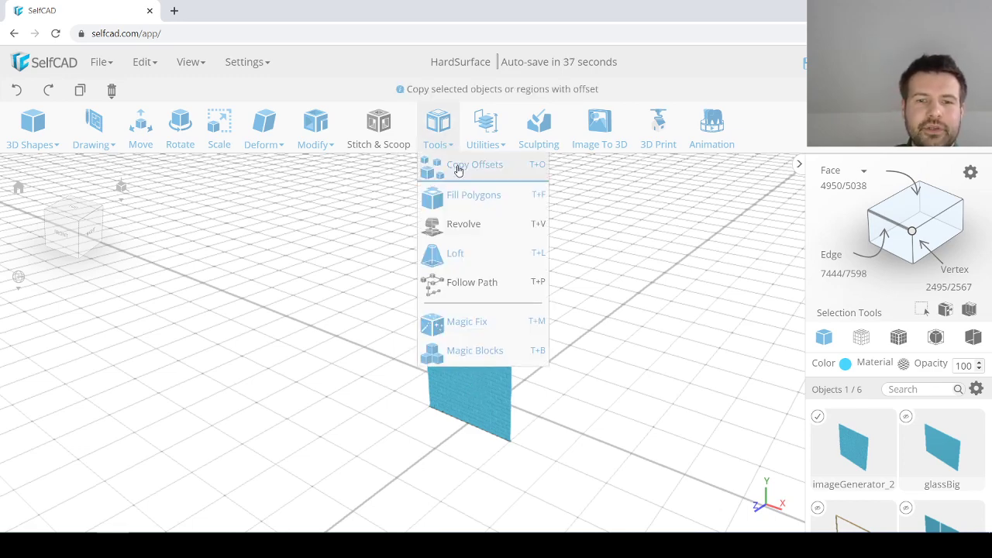
pyautogui.click(448, 176)
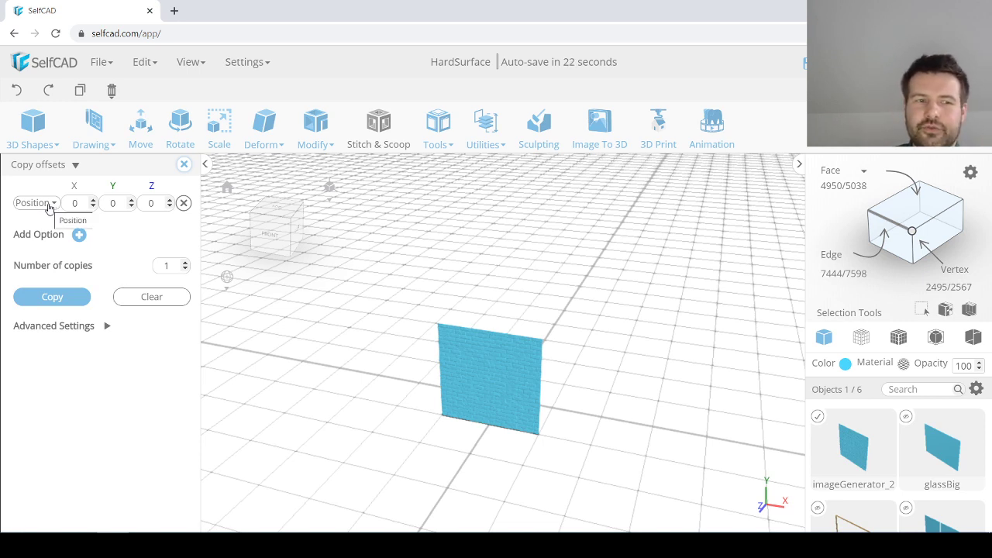
pyautogui.click(48, 206)
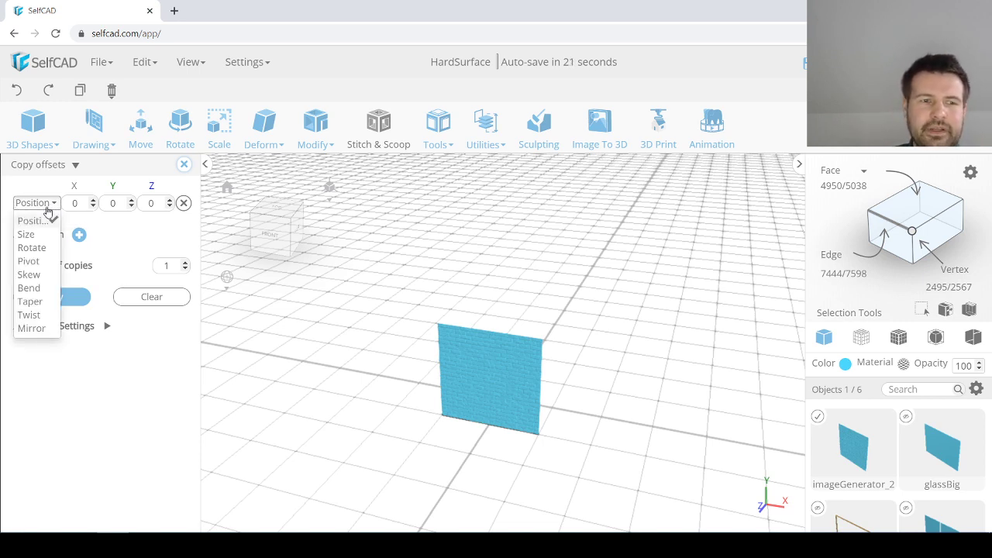
pyautogui.click(31, 261)
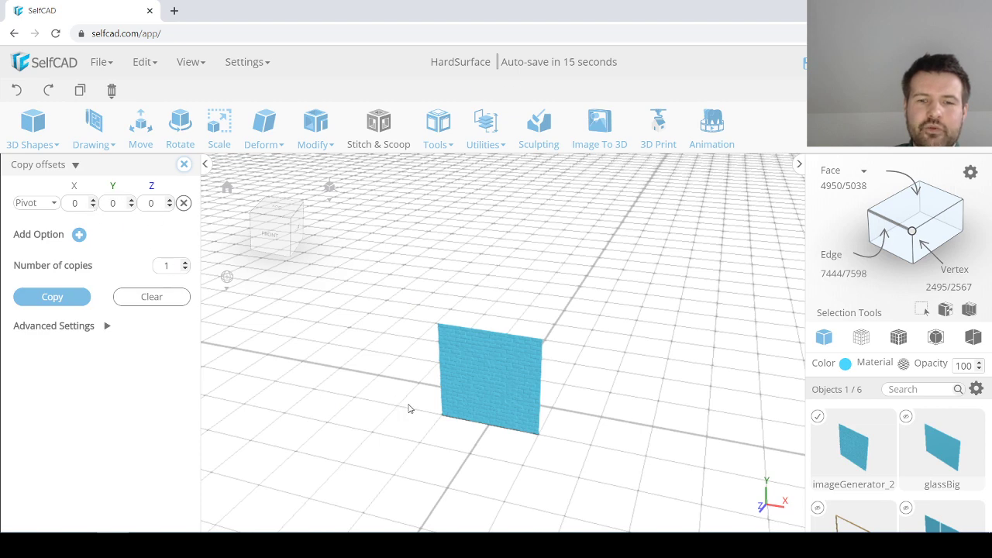
# Step: Create 3 copies of the brick wall around the pivot 0, 0, 0 to form a four-sided enclosure, and close Copy Offsets
pyautogui.moveTo(408, 408); pyautogui.dragTo(331, 358, button='right')
pyautogui.doubleClick(168, 267)
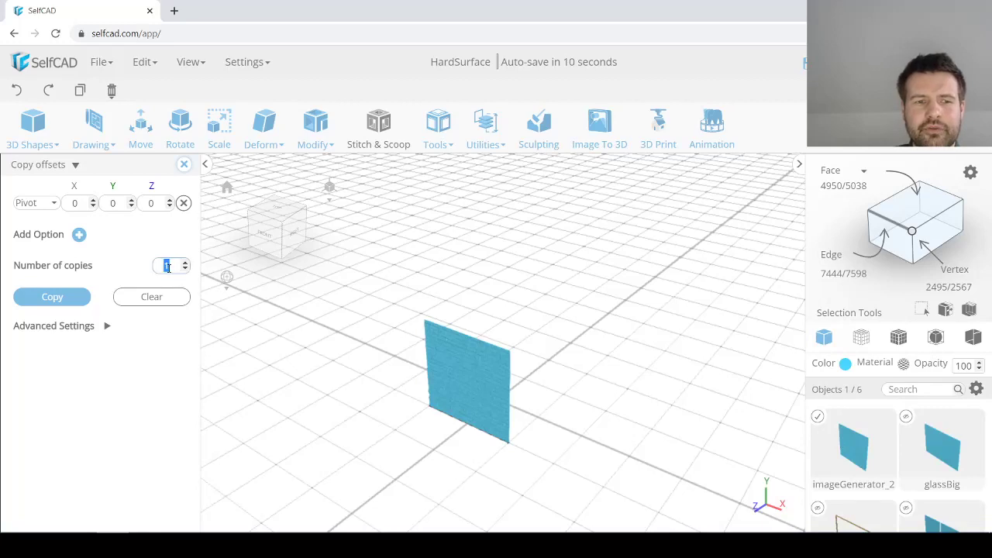
pyautogui.write('3')
pyautogui.moveTo(402, 415); pyautogui.dragTo(394, 413, button='right')
pyautogui.moveTo(498, 406); pyautogui.dragTo(471, 409, button='right')
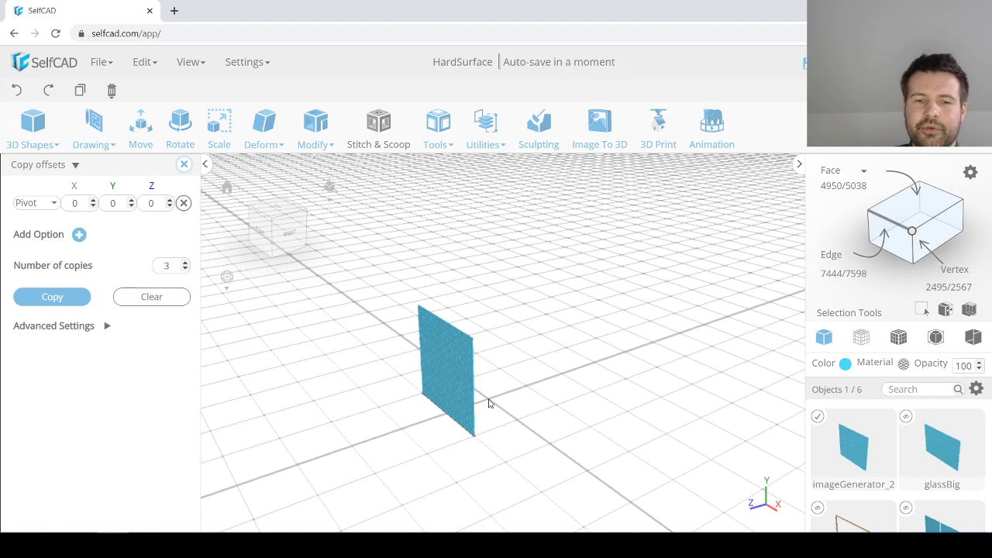
pyautogui.click(72, 301)
pyautogui.moveTo(446, 455); pyautogui.dragTo(504, 377)
pyautogui.scroll(4, 455, 311)
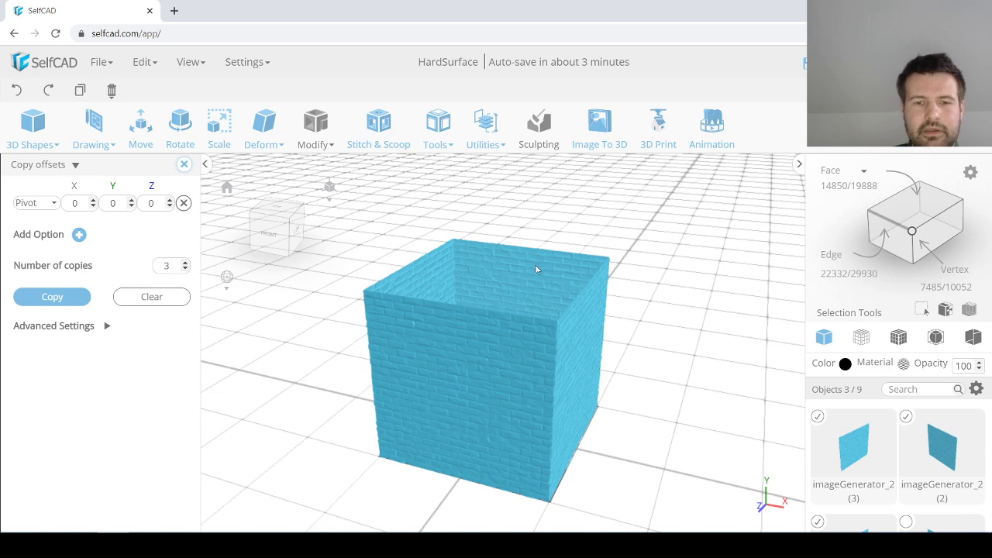
pyautogui.click(184, 164)
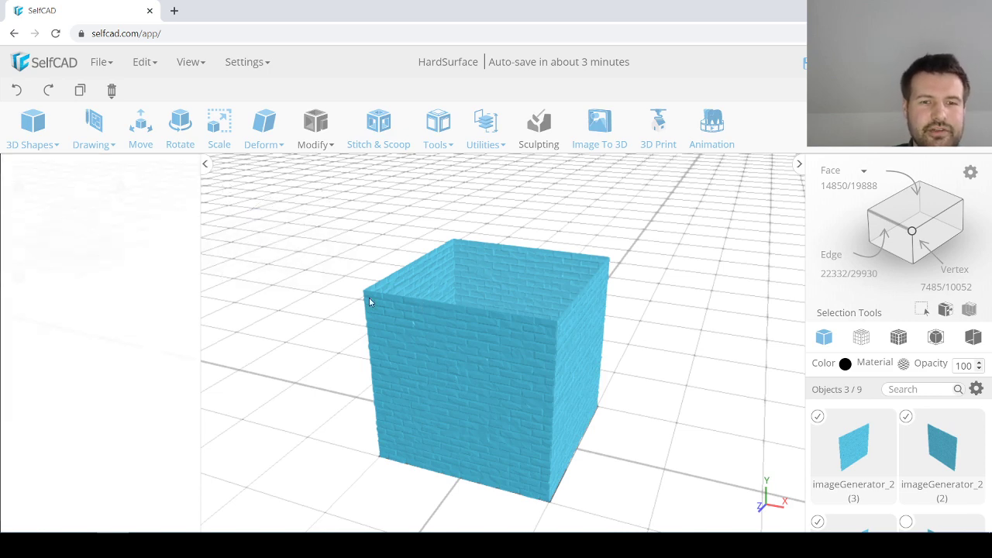
# Step: Select all four brick walls of the enclosure together
pyautogui.scroll(-2, 400, 366)
pyautogui.moveTo(402, 370); pyautogui.dragTo(636, 338)
pyautogui.moveTo(537, 331); pyautogui.dragTo(489, 347)
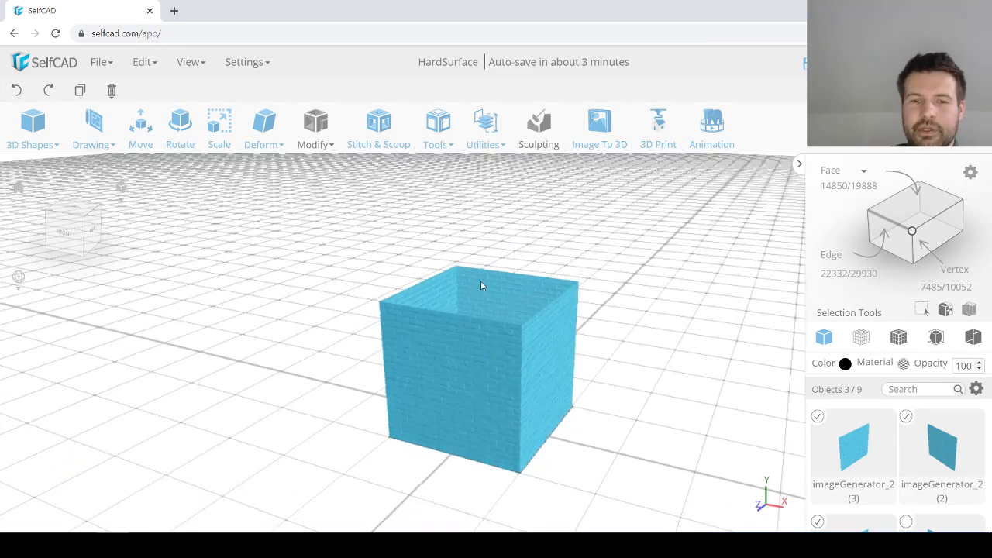
pyautogui.moveTo(491, 313); pyautogui.dragTo(437, 375)
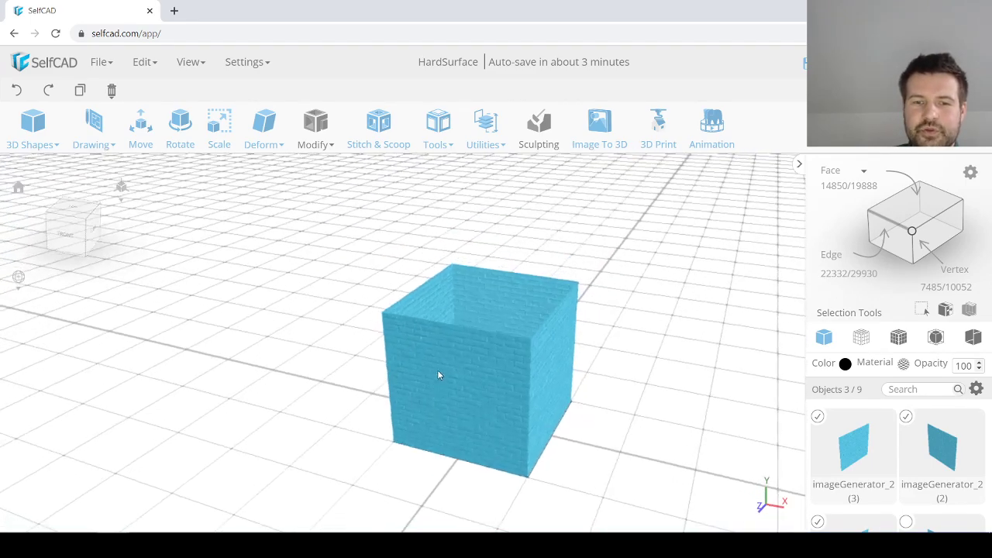
pyautogui.click(498, 302)
pyautogui.keyDown('shift'); pyautogui.click(493, 302); pyautogui.keyUp('shift')
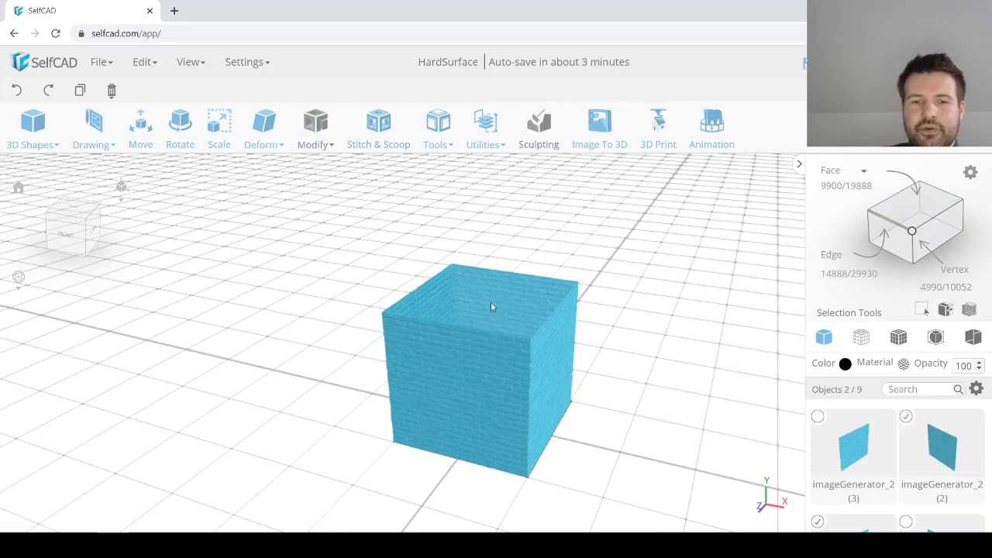
pyautogui.keyDown('shift'); pyautogui.click(440, 305); pyautogui.keyUp('shift')
pyautogui.keyDown('shift'); pyautogui.click(440, 350); pyautogui.keyUp('shift')
pyautogui.moveTo(323, 345); pyautogui.dragTo(472, 347)
pyautogui.scroll(2, 473, 347)
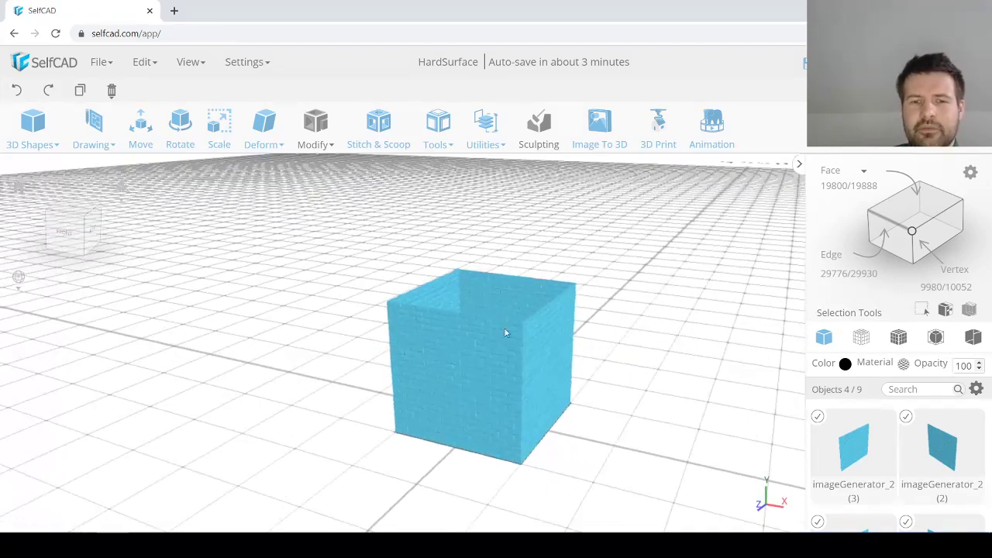
pyautogui.scroll(-2, 476, 335)
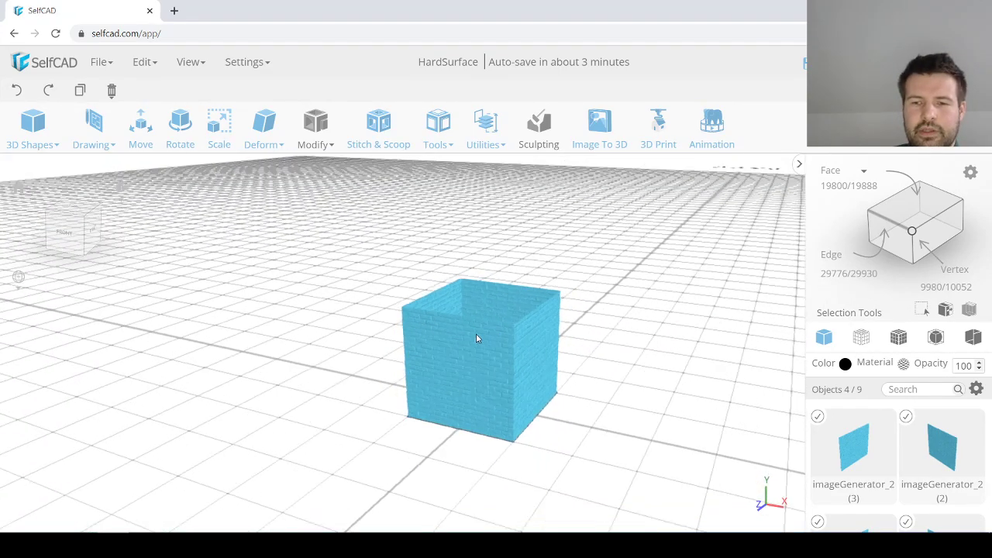
# Step: Merge the four selected brick walls into a single object
pyautogui.moveTo(476, 334)
pyautogui.mouseDown()
pyautogui.moveTo(537, 336)
pyautogui.moveTo(469, 337)
pyautogui.mouseUp()
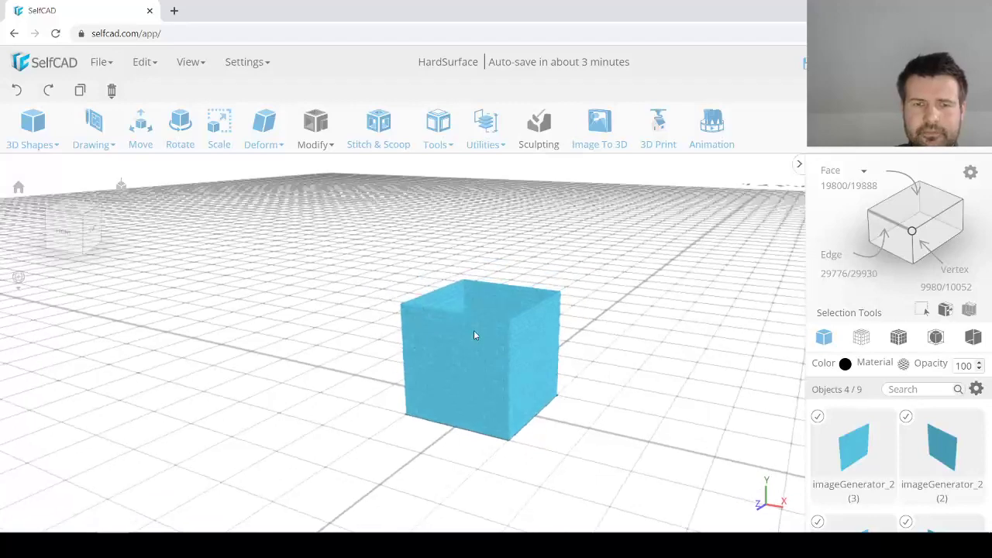
pyautogui.scroll(1, 473, 332)
pyautogui.scroll(3, 483, 334)
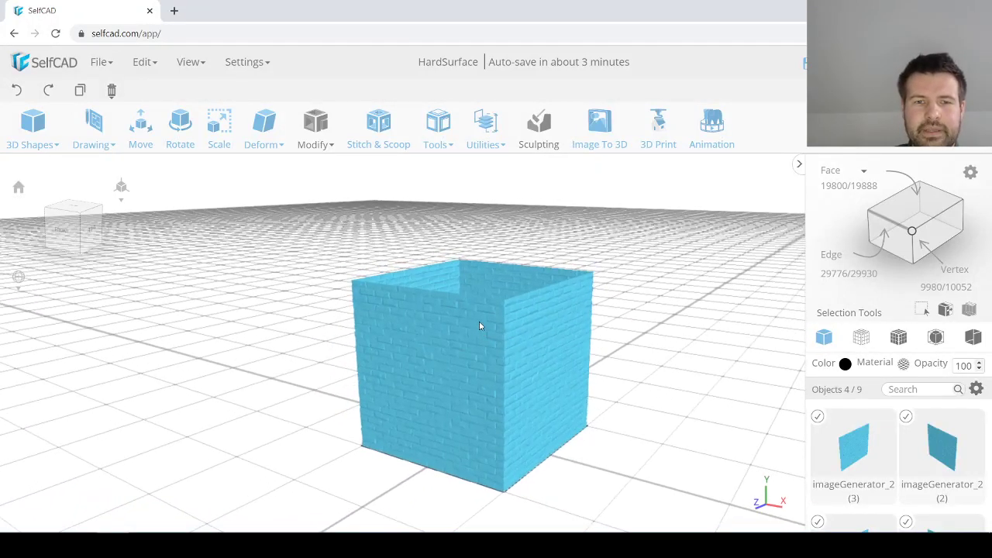
pyautogui.click(458, 140)
pyautogui.click(484, 139)
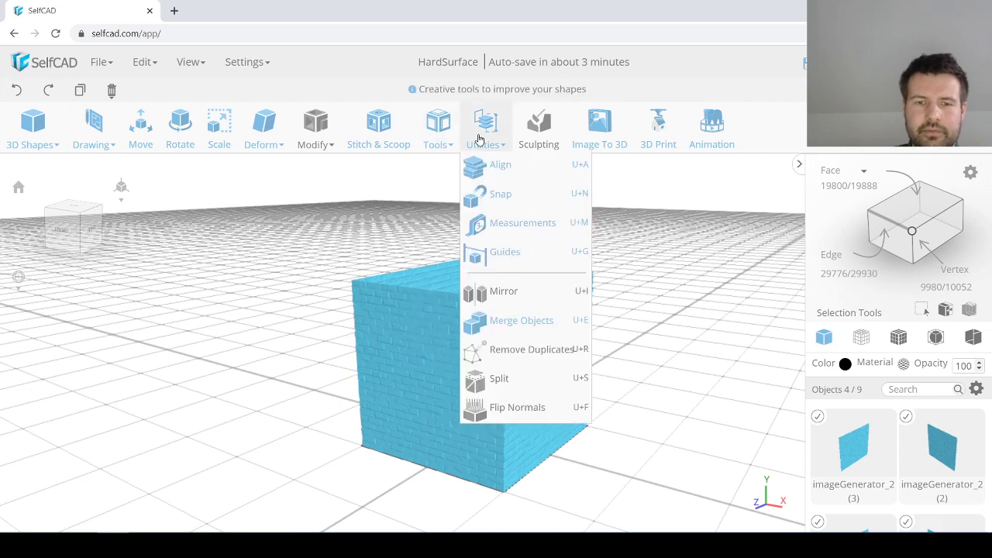
pyautogui.click(530, 321)
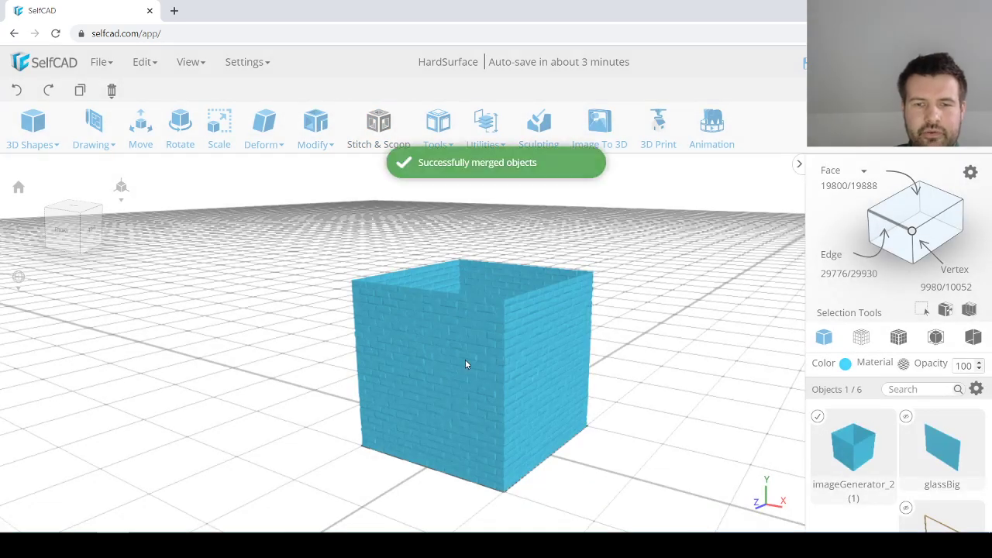
# Step: Examine the merged brick shell up close where the walls meet at a corner, and from several sides
pyautogui.moveTo(465, 364); pyautogui.dragTo(525, 359)
pyautogui.click(525, 360)
pyautogui.scroll(6, 512, 341)
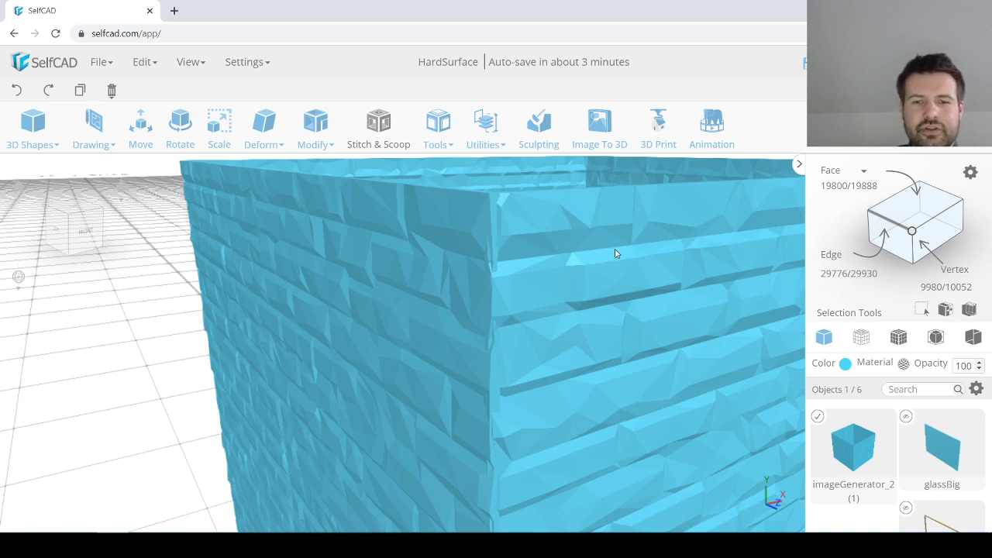
pyautogui.moveTo(495, 349); pyautogui.dragTo(520, 332, button='right')
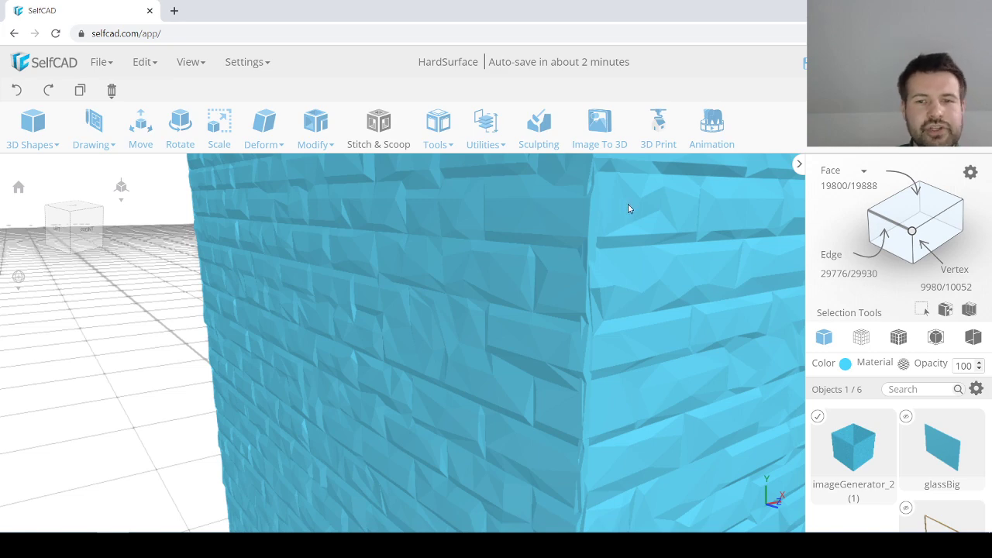
pyautogui.scroll(-6, 627, 231)
pyautogui.moveTo(628, 259); pyautogui.dragTo(578, 308, button='right')
pyautogui.scroll(3, 589, 310)
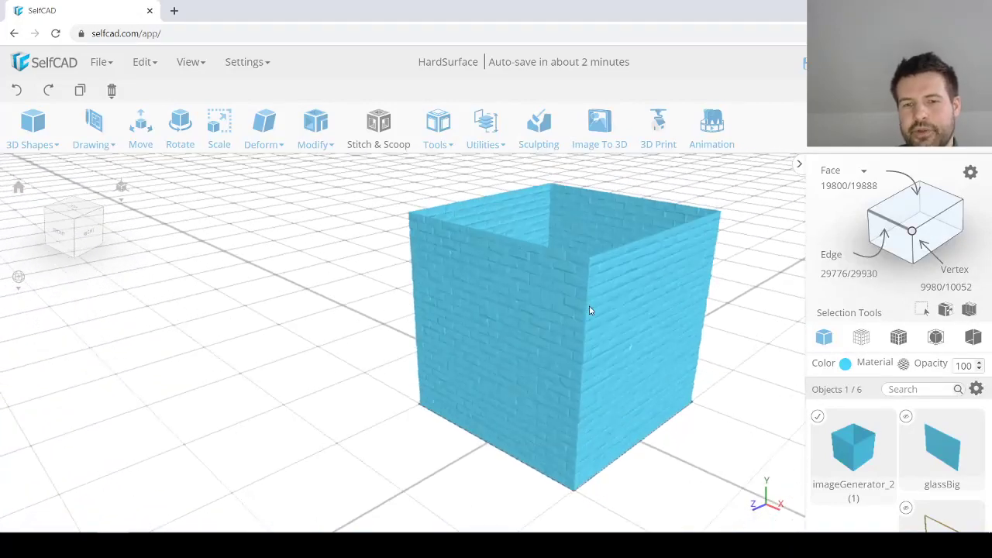
pyautogui.scroll(-5, 565, 305)
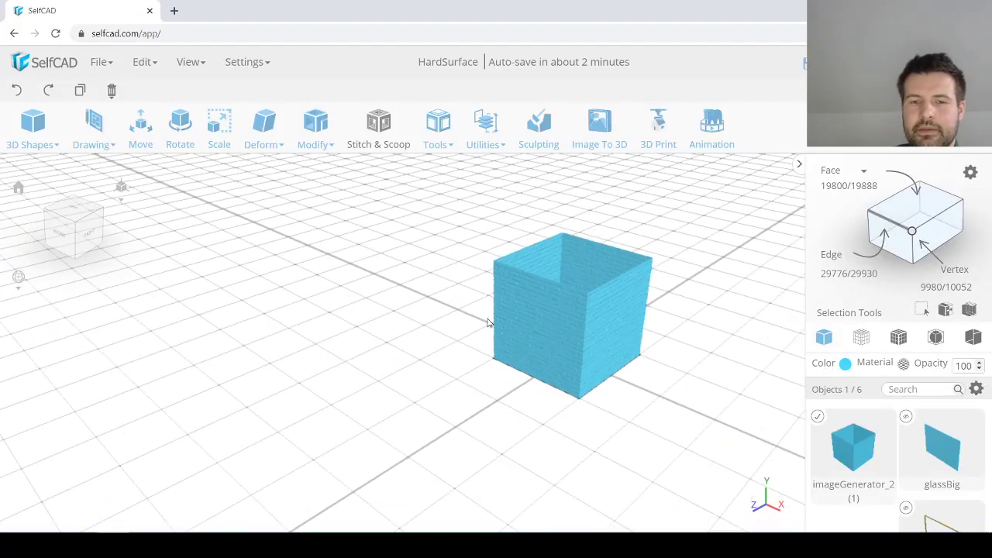
pyautogui.moveTo(488, 322); pyautogui.dragTo(483, 299, button='right')
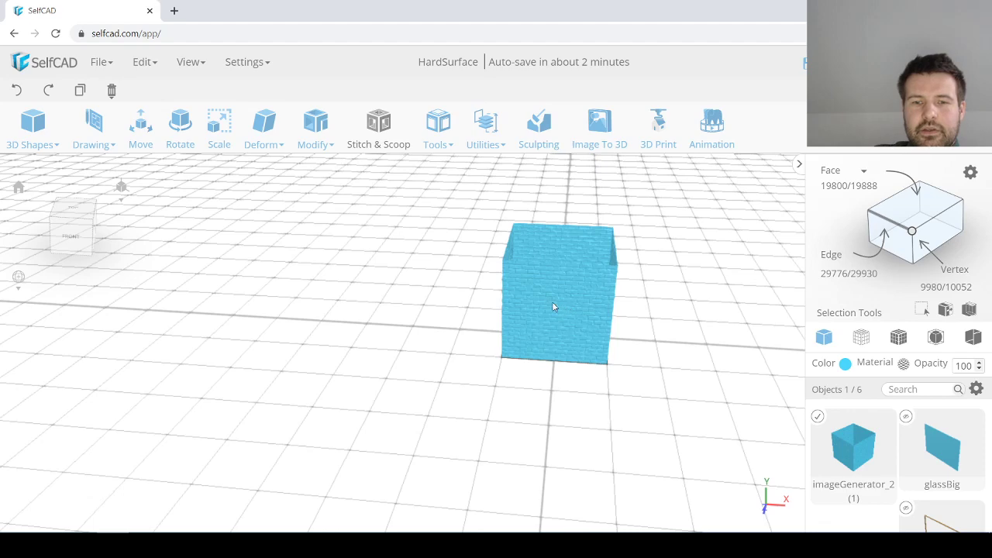
pyautogui.moveTo(553, 306); pyautogui.dragTo(629, 315, button='right')
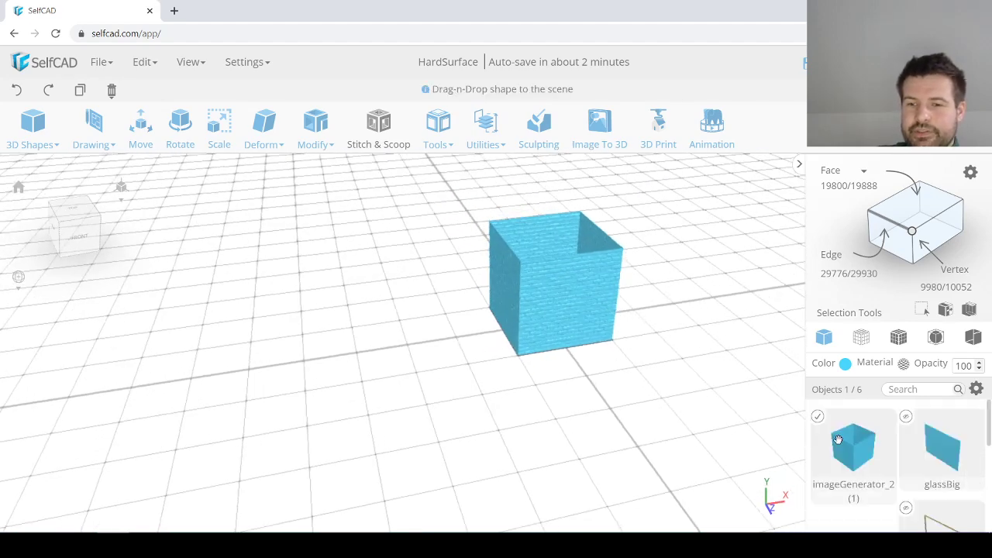
# Step: Rename the merged brick shell as block
pyautogui.scroll(-1, 854, 453)
pyautogui.scroll(1, 857, 448)
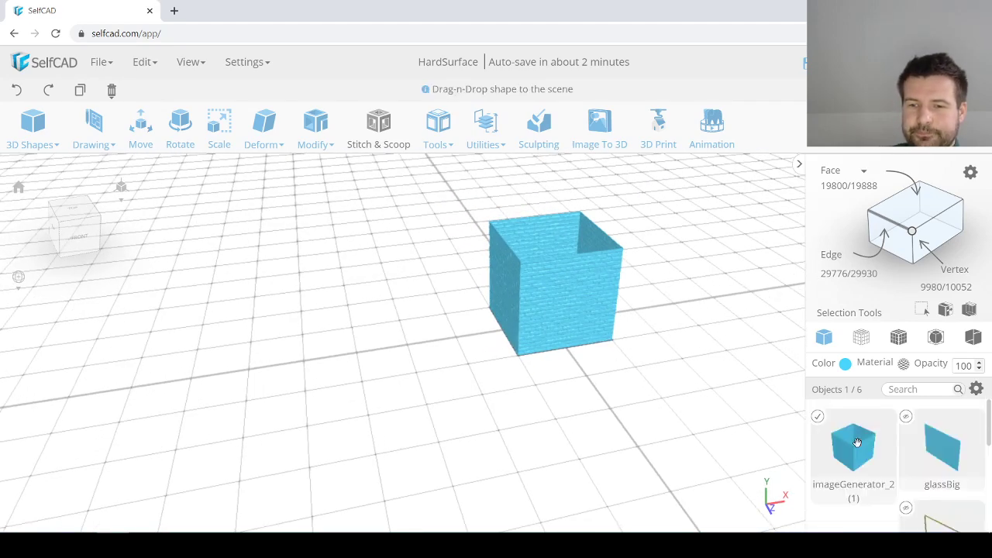
pyautogui.doubleClick(859, 483)
pyautogui.write('block')
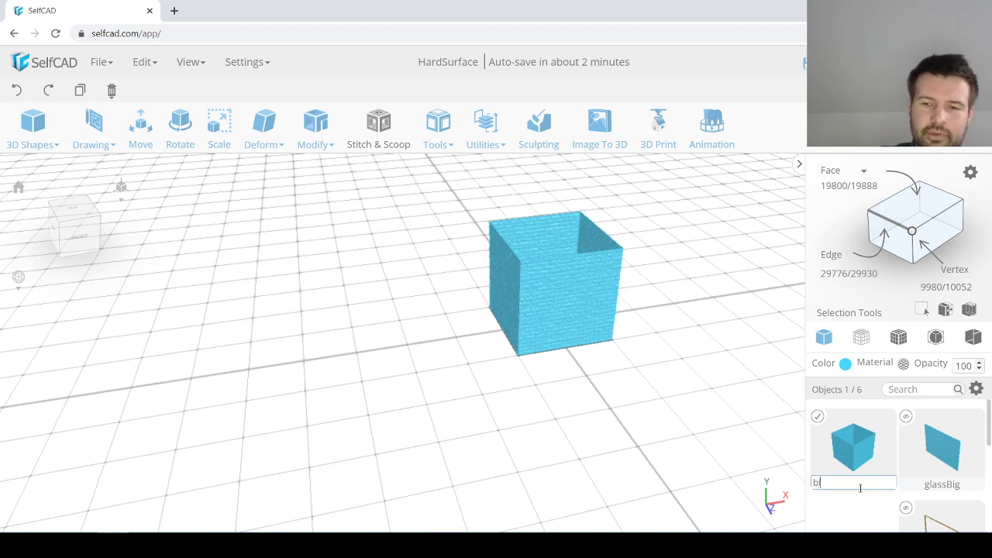
pyautogui.press('Return')
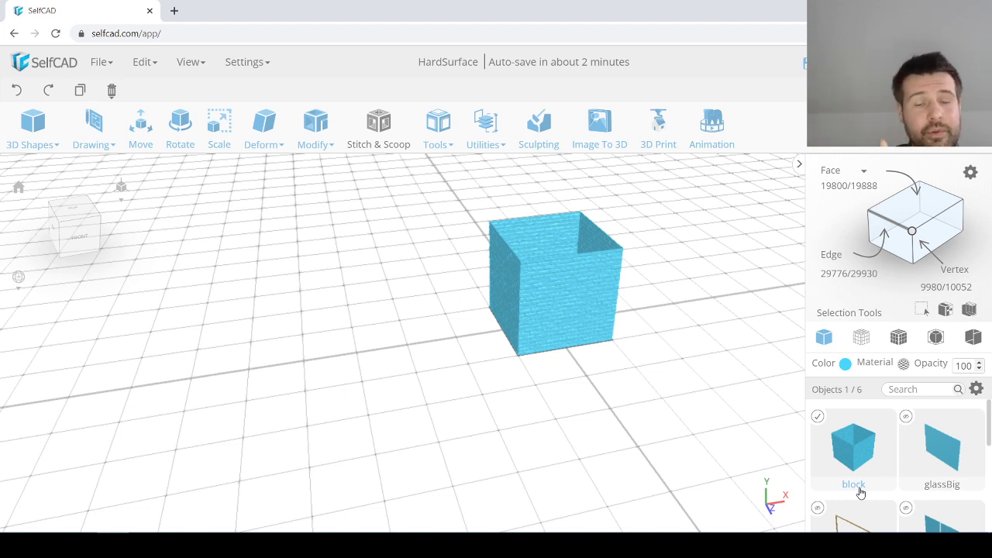
# Step: Change the brick block's color from the palette to gray and confirm it
pyautogui.moveTo(605, 445); pyautogui.dragTo(682, 353)
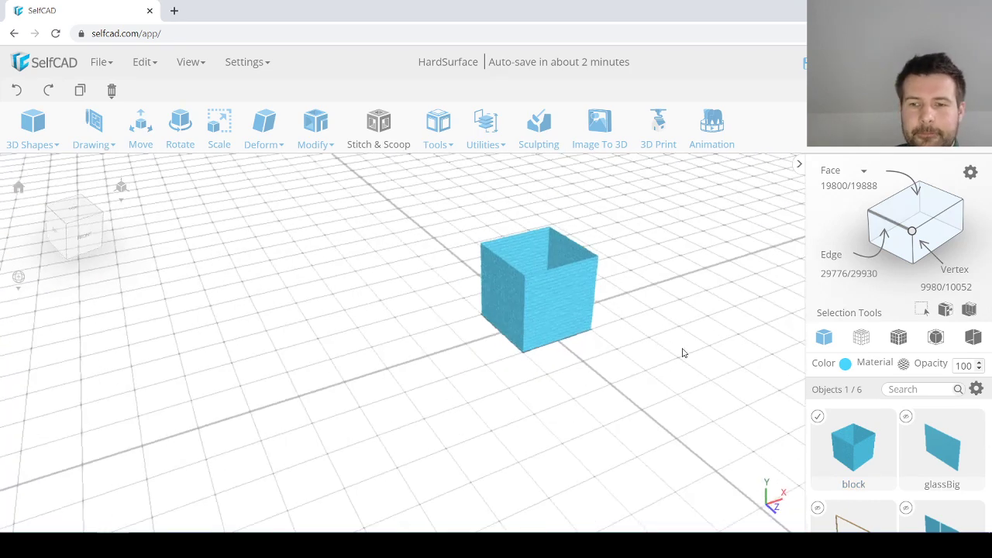
pyautogui.click(845, 363)
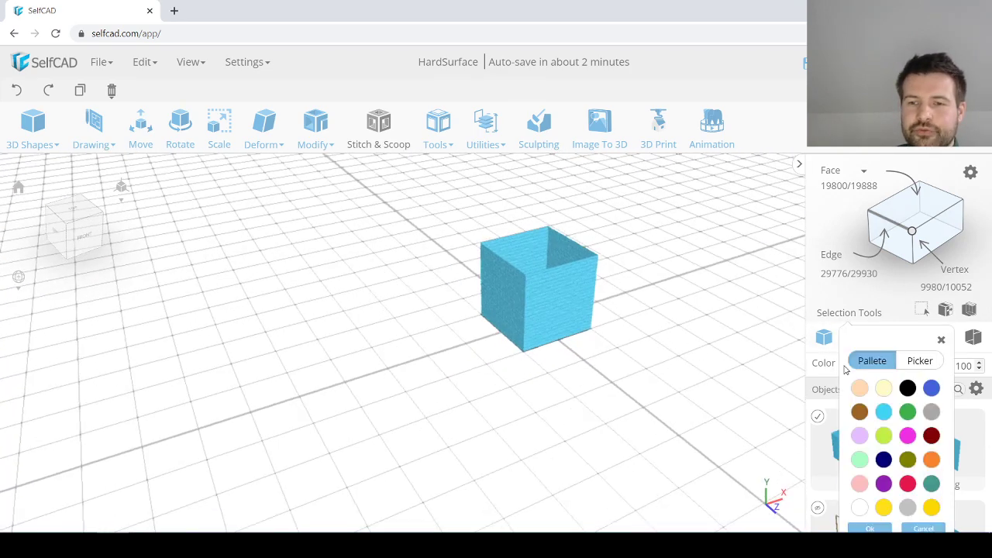
pyautogui.click(931, 401)
pyautogui.moveTo(586, 303); pyautogui.dragTo(550, 297)
pyautogui.scroll(5, 551, 297)
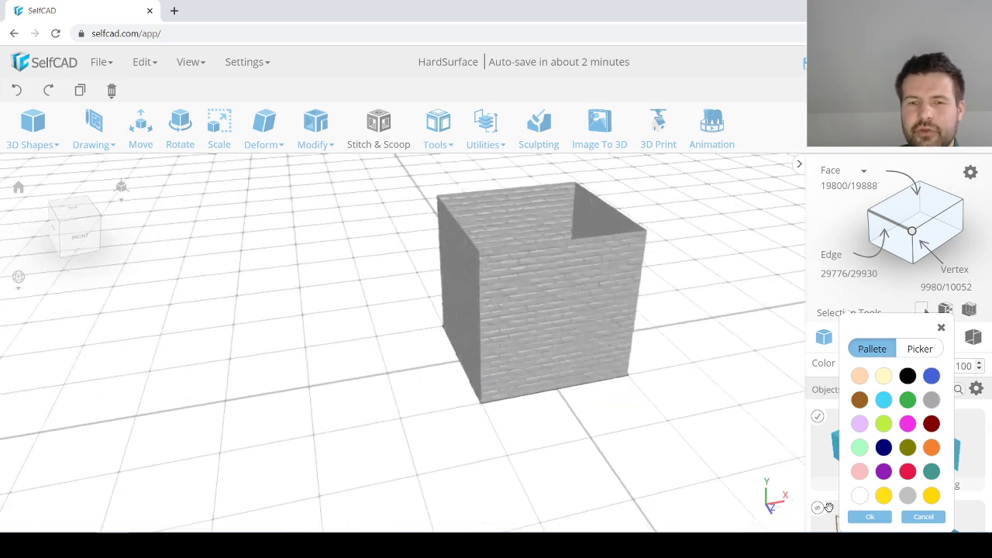
pyautogui.click(868, 517)
# Step: Unhide the big and small window glass, both window frames and the ledge around the brick block
pyautogui.scroll(2, 527, 278)
pyautogui.scroll(8, 527, 279)
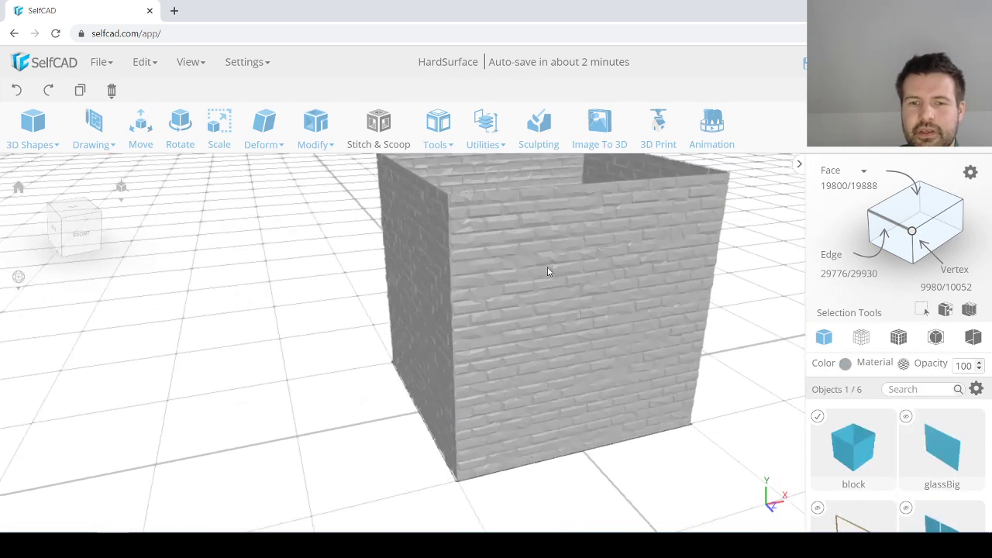
pyautogui.moveTo(466, 268); pyautogui.dragTo(578, 277)
pyautogui.scroll(-3, 505, 270)
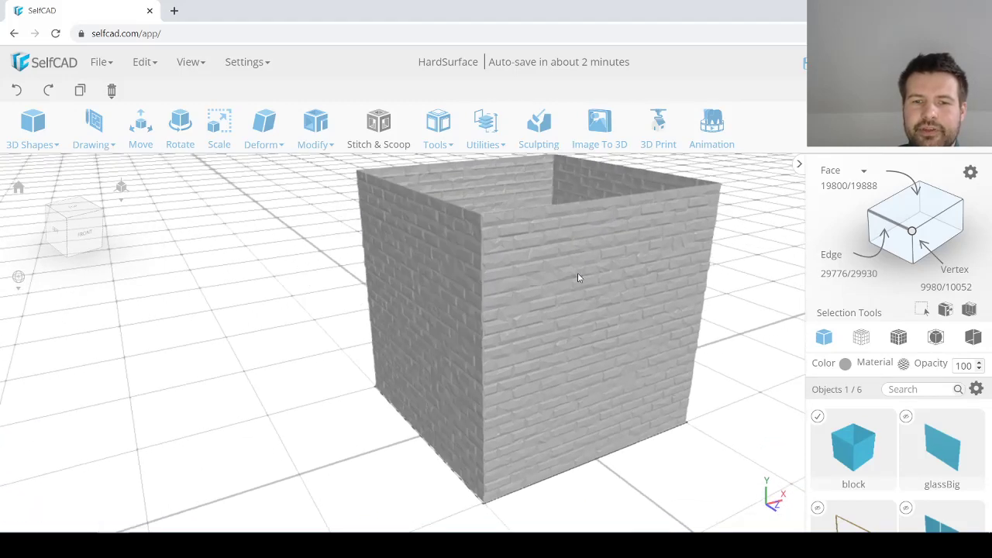
pyautogui.moveTo(467, 258); pyautogui.dragTo(574, 281)
pyautogui.scroll(-5, 543, 279)
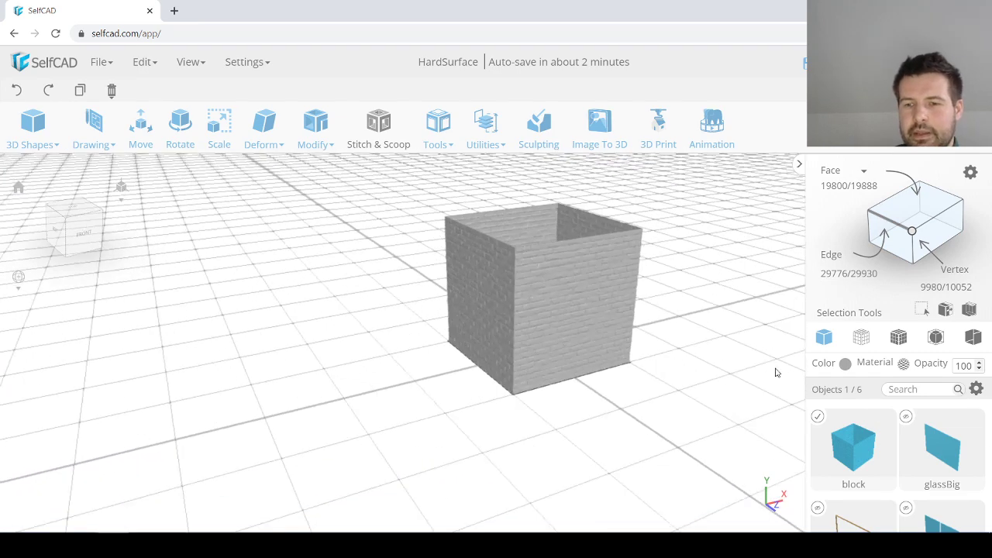
pyautogui.click(906, 418)
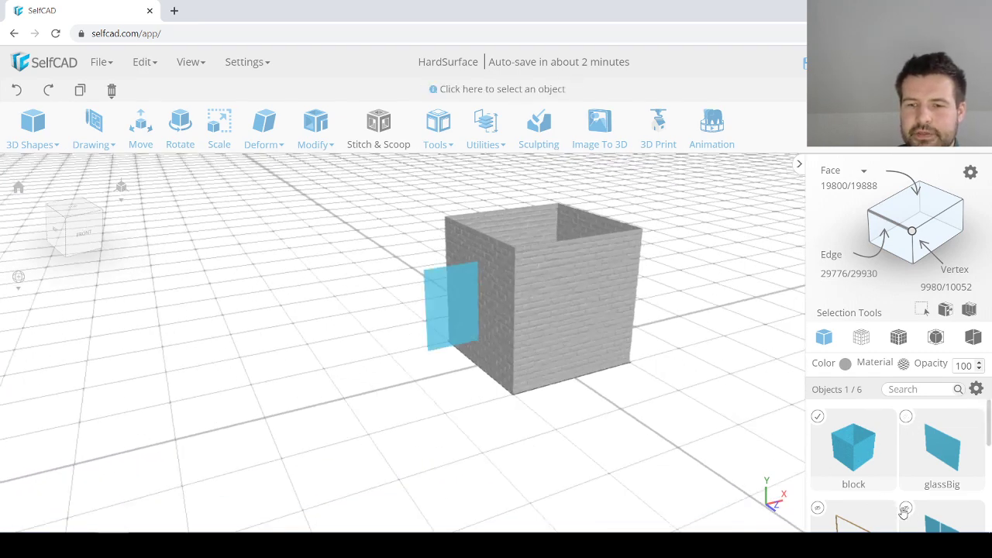
pyautogui.click(906, 508)
pyautogui.click(818, 508)
pyautogui.scroll(-2, 820, 452)
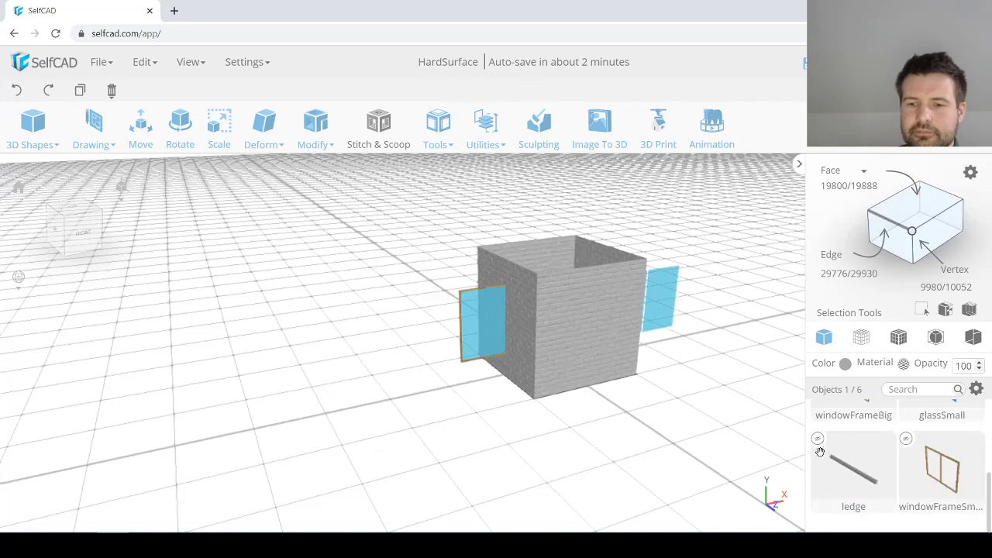
pyautogui.click(818, 438)
pyautogui.click(906, 439)
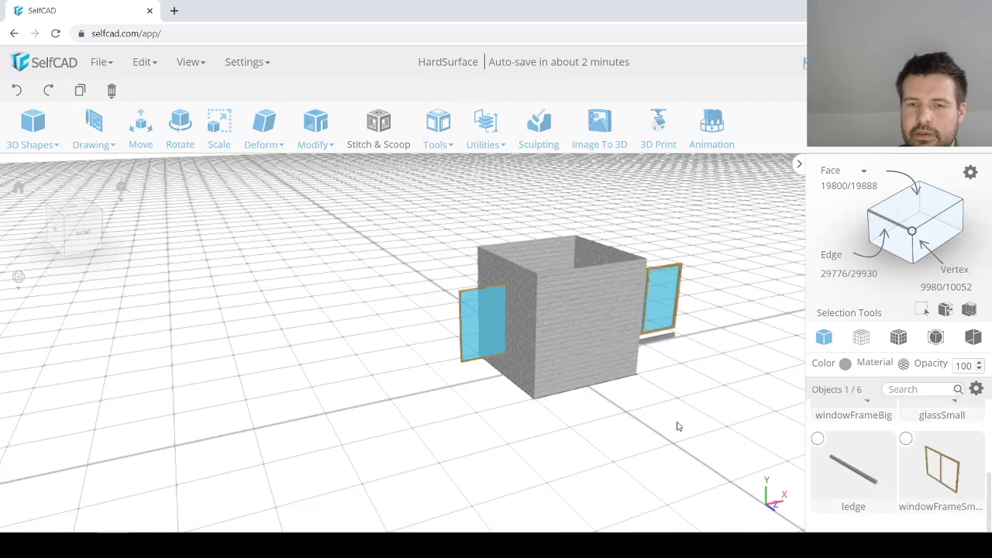
# Step: Start Move on the brick block and shift it freehand in the ground plane by about X -51, Z 96
pyautogui.moveTo(678, 426); pyautogui.dragTo(509, 424, button='right')
pyautogui.click(516, 354)
pyautogui.click(516, 355)
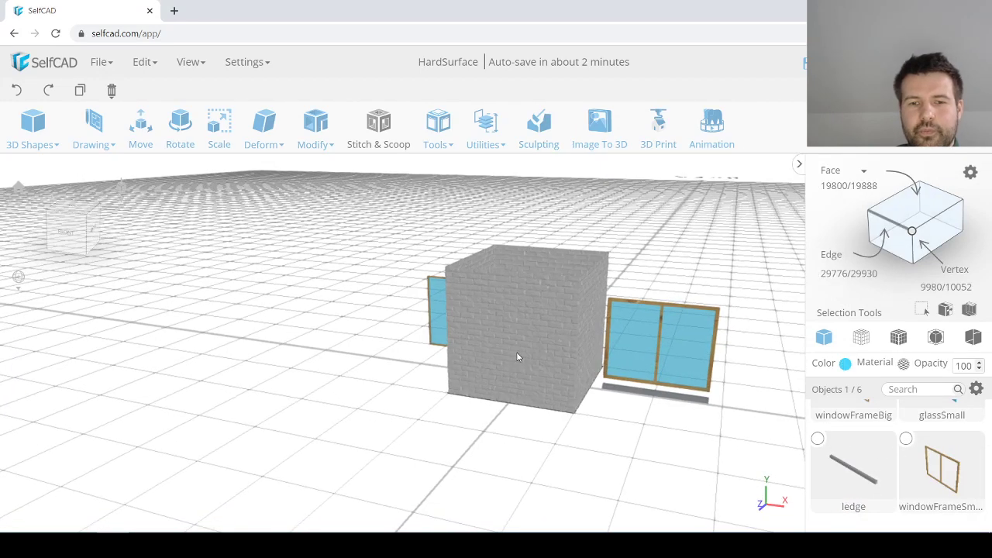
pyautogui.click(140, 121)
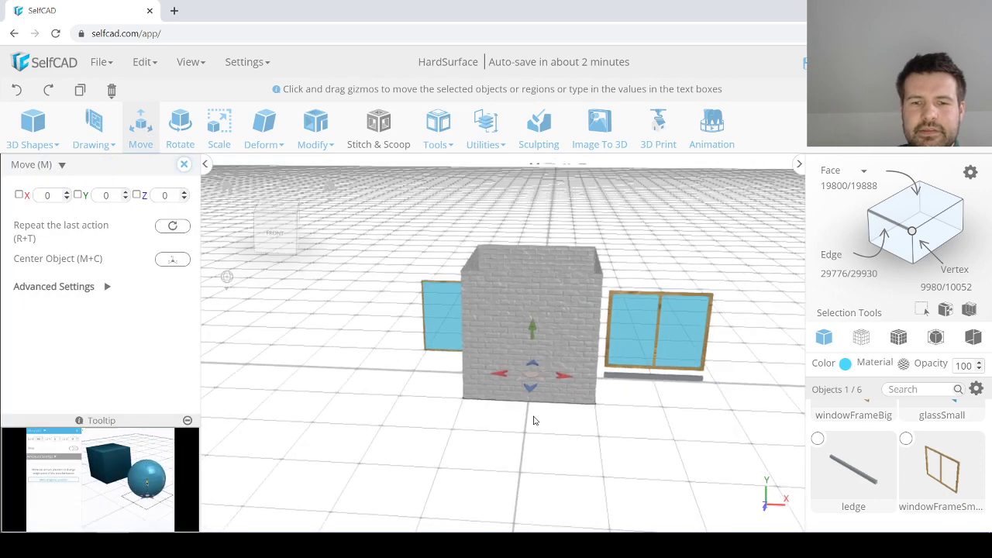
pyautogui.scroll(-2, 532, 407)
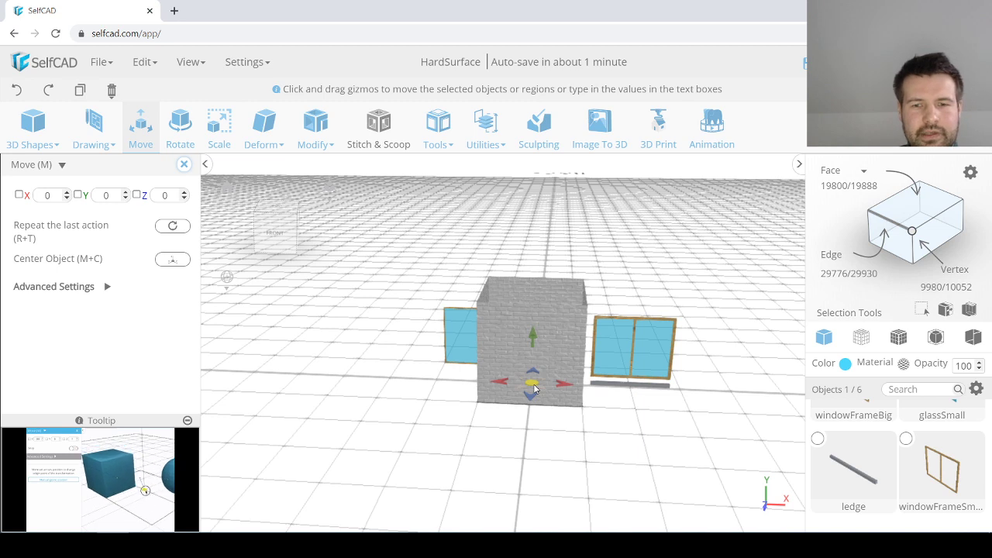
pyautogui.moveTo(533, 388); pyautogui.dragTo(470, 426)
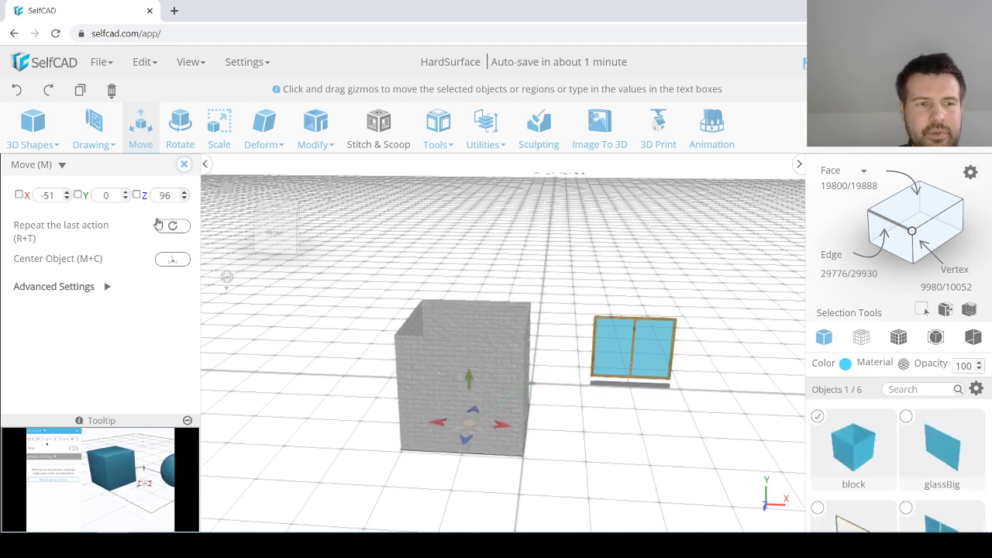
# Step: Set the brick block's move values to X -50 and Z 100, and close Move
pyautogui.click(48, 195)
pyautogui.write('-50')
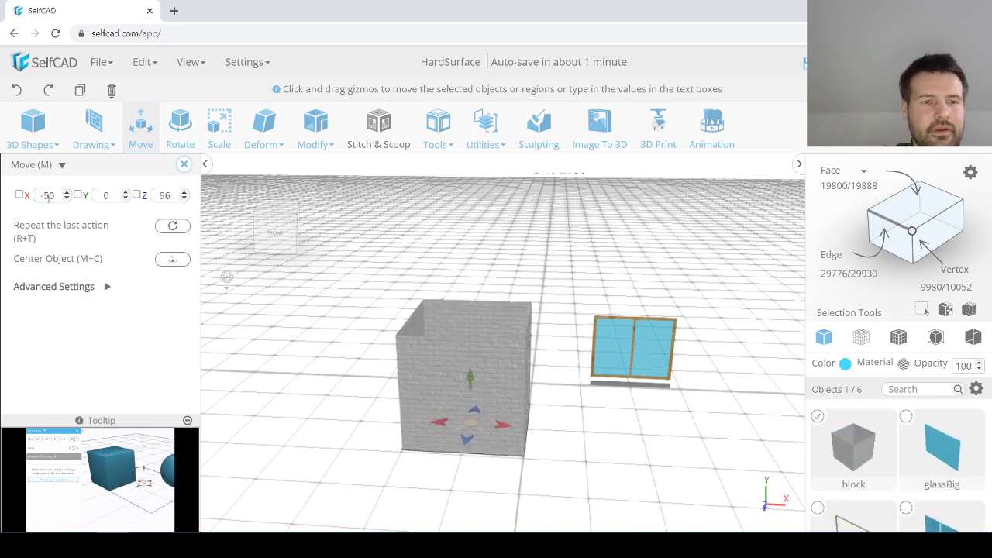
pyautogui.press('Tab')
pyautogui.press('Tab')
pyautogui.write('100')
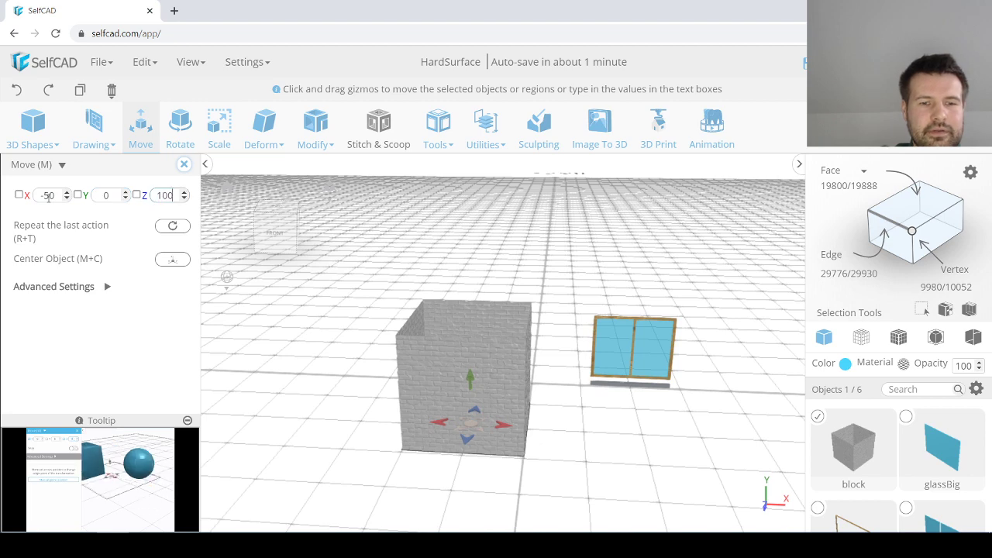
pyautogui.press('Return')
pyautogui.scroll(-3, 399, 330)
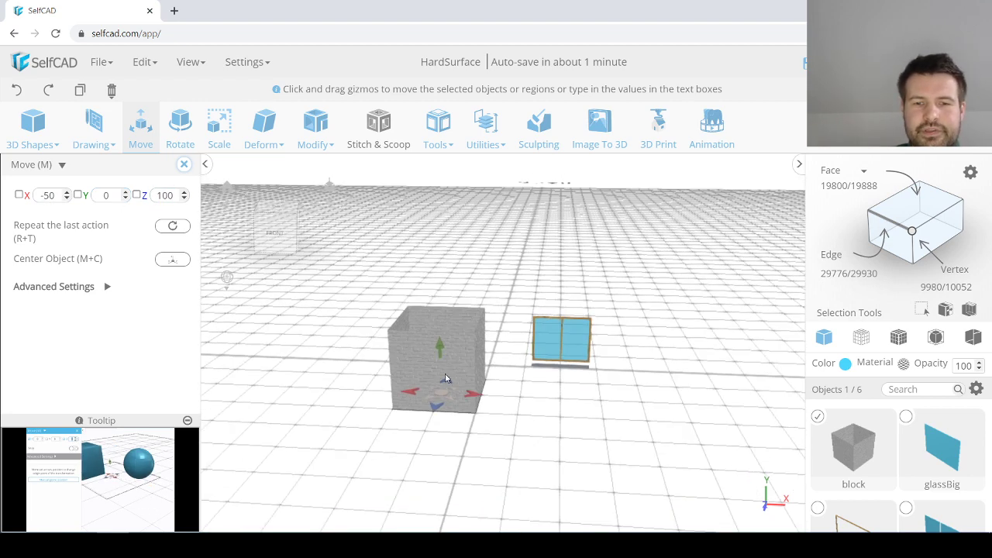
pyautogui.moveTo(445, 380); pyautogui.dragTo(405, 382, button='right')
pyautogui.scroll(3, 356, 325)
pyautogui.scroll(-2, 370, 322)
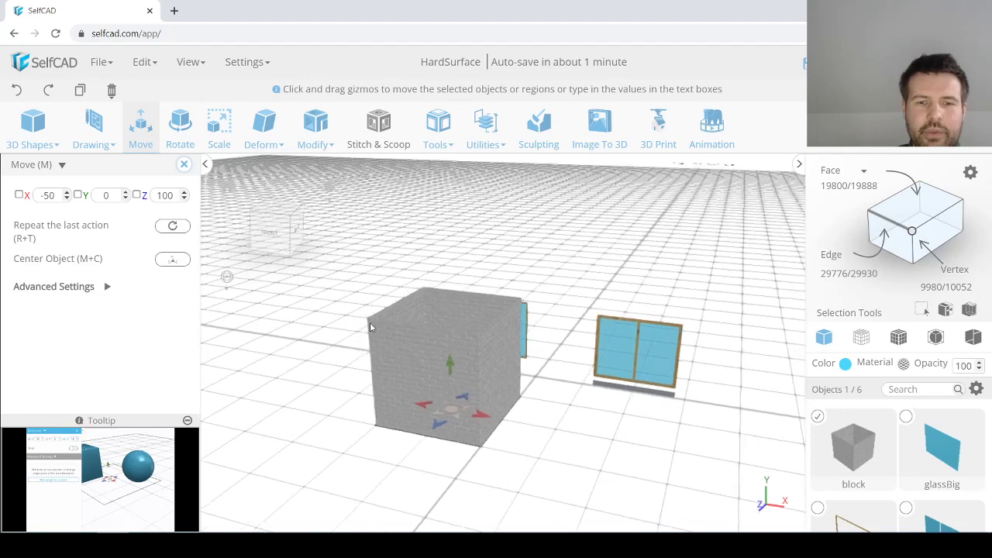
pyautogui.scroll(2, 409, 367)
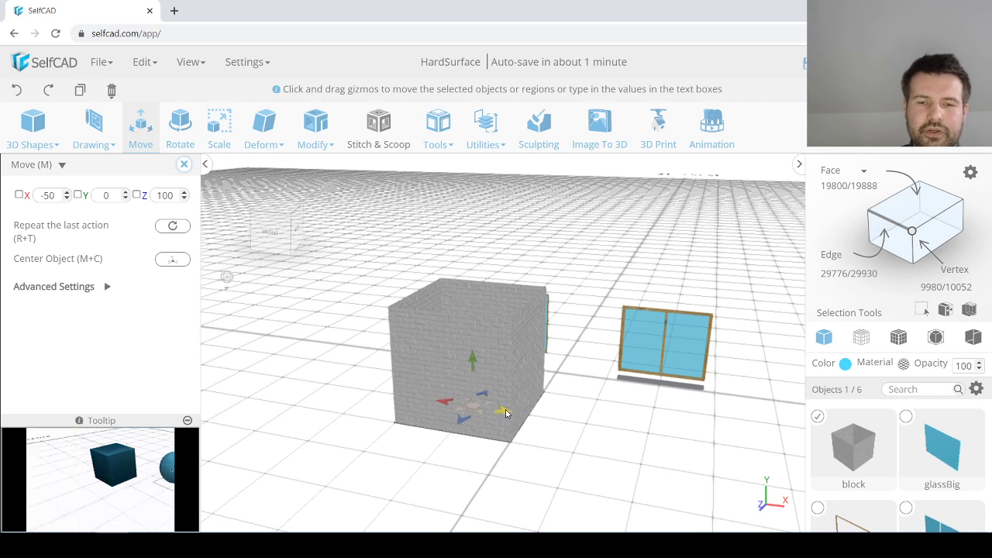
pyautogui.press('Escape')
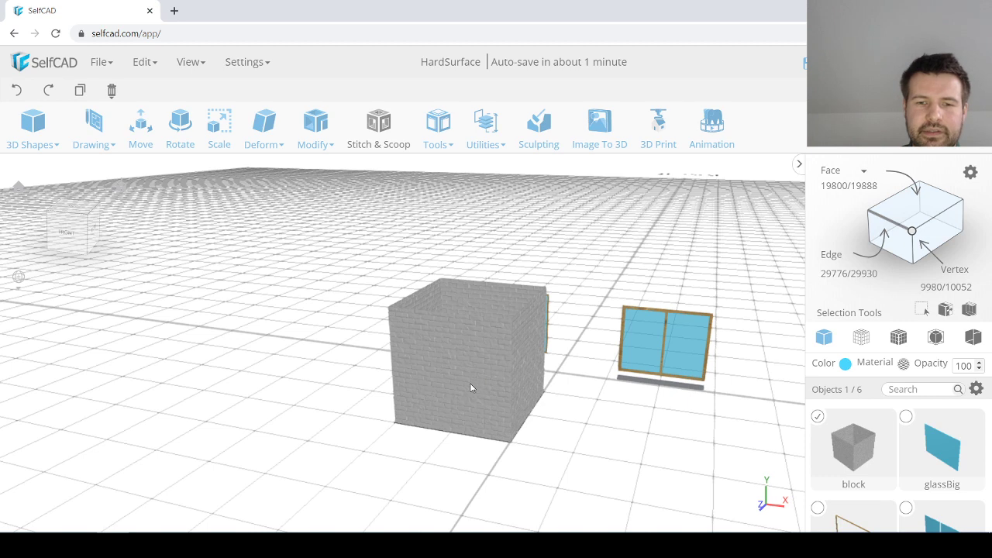
# Step: Duplicate the brick block directly beside the original in the positive X direction and inspect the seam between them
pyautogui.hotkey('ctrl', 'c')
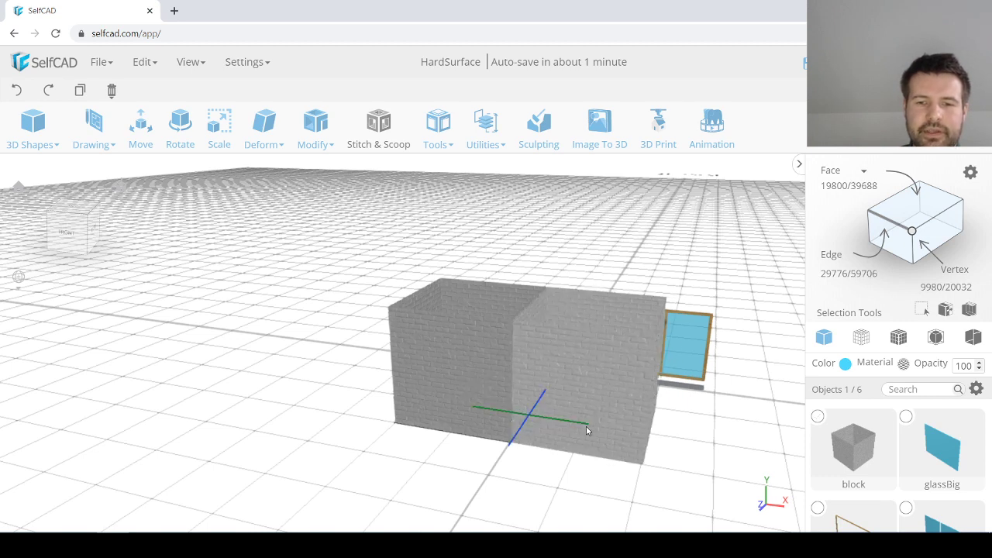
pyautogui.click(586, 426)
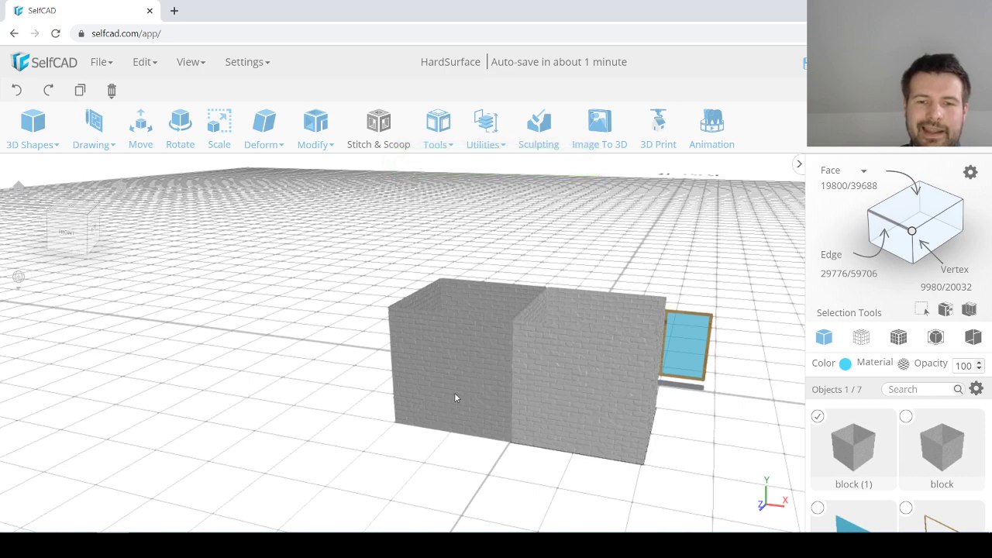
pyautogui.moveTo(389, 400); pyautogui.dragTo(412, 402, button='right')
pyautogui.scroll(10, 584, 392)
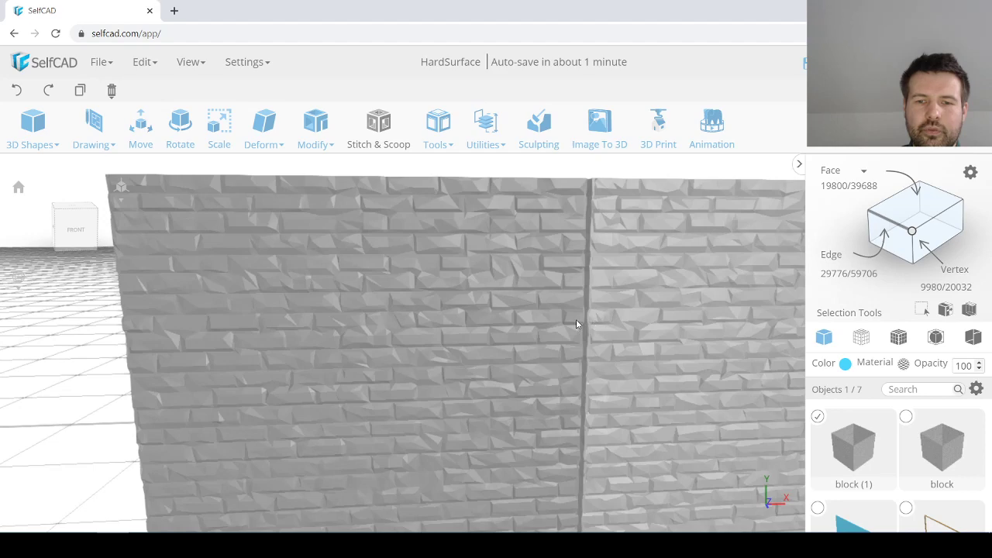
# Step: Examine the front seam between the two brick blocks up close, and select the original block
pyautogui.scroll(6, 585, 321)
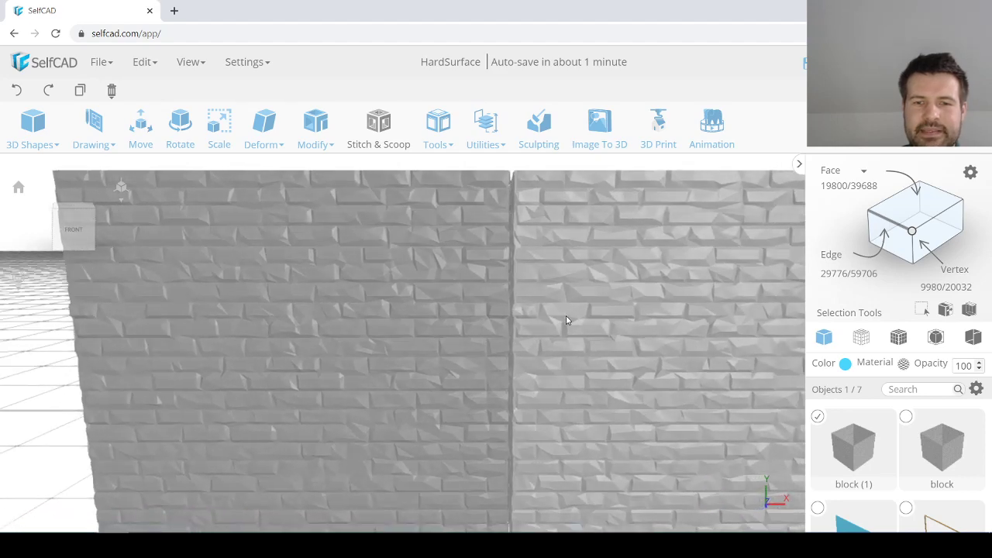
pyautogui.moveTo(513, 283); pyautogui.dragTo(516, 284, button='right')
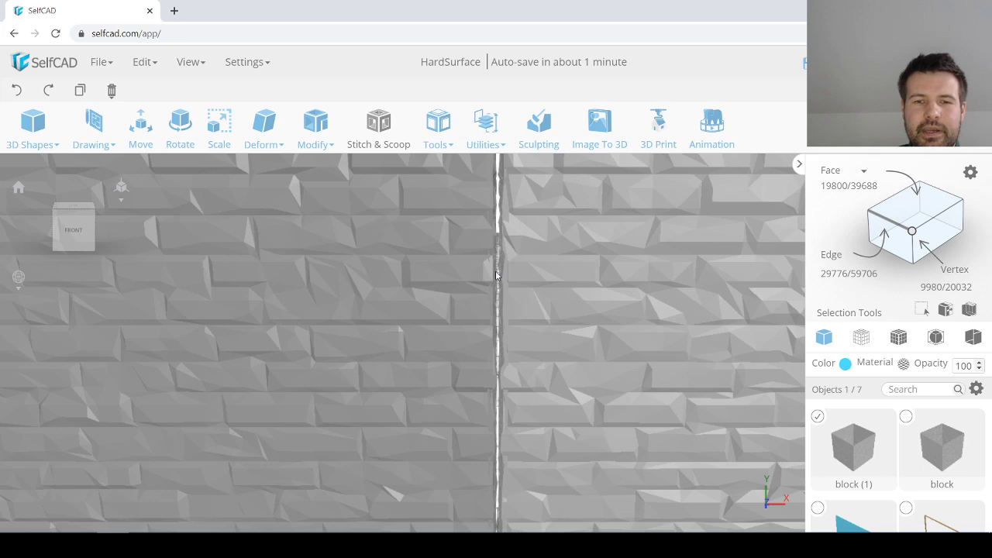
pyautogui.scroll(-8, 496, 274)
pyautogui.click(358, 291)
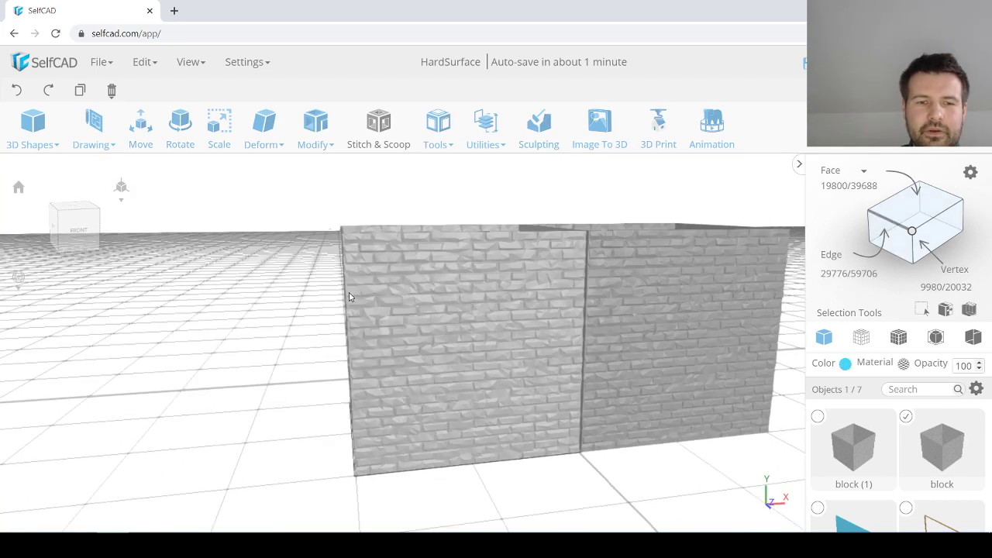
pyautogui.scroll(6, 349, 292)
pyautogui.scroll(-8, 387, 275)
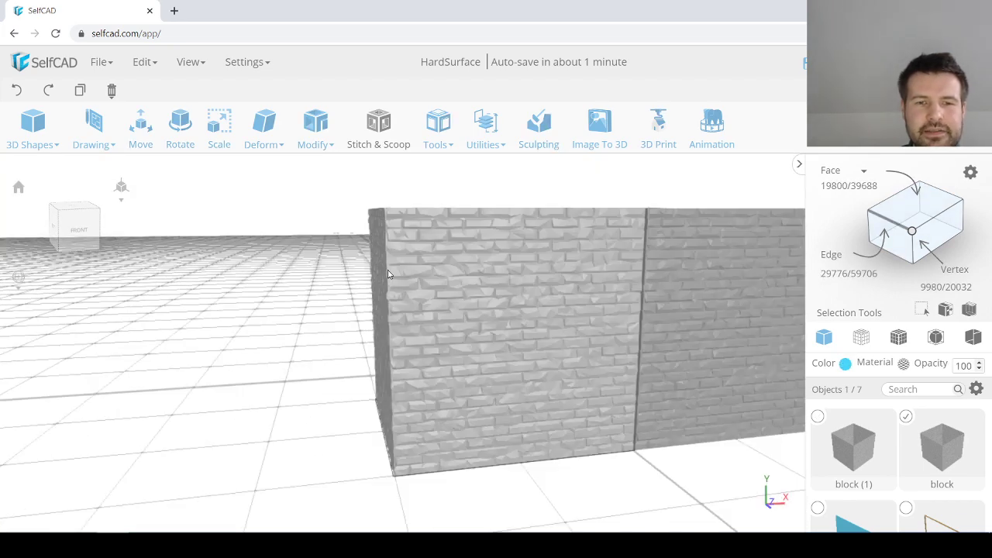
# Step: Check the original brick block's dimensions with Scale, then close the tool and deselect the block
pyautogui.click(221, 138)
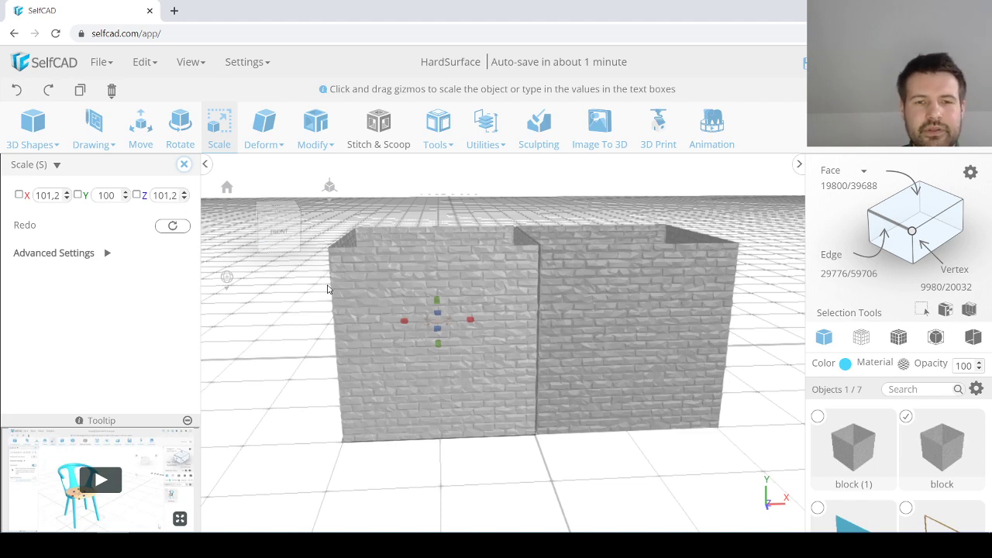
pyautogui.moveTo(327, 289); pyautogui.dragTo(375, 288, button='right')
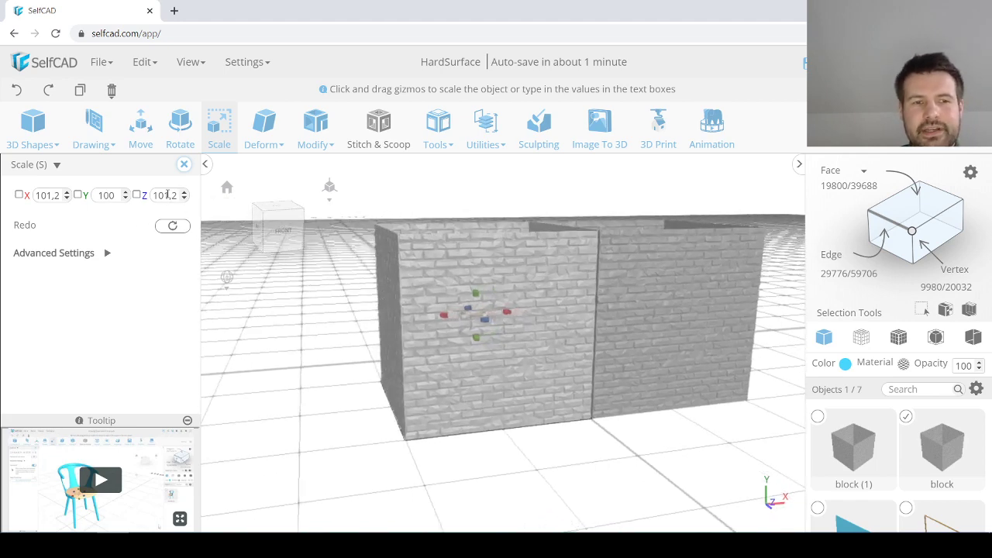
pyautogui.moveTo(398, 280); pyautogui.dragTo(466, 317, button='right')
pyautogui.click(479, 399)
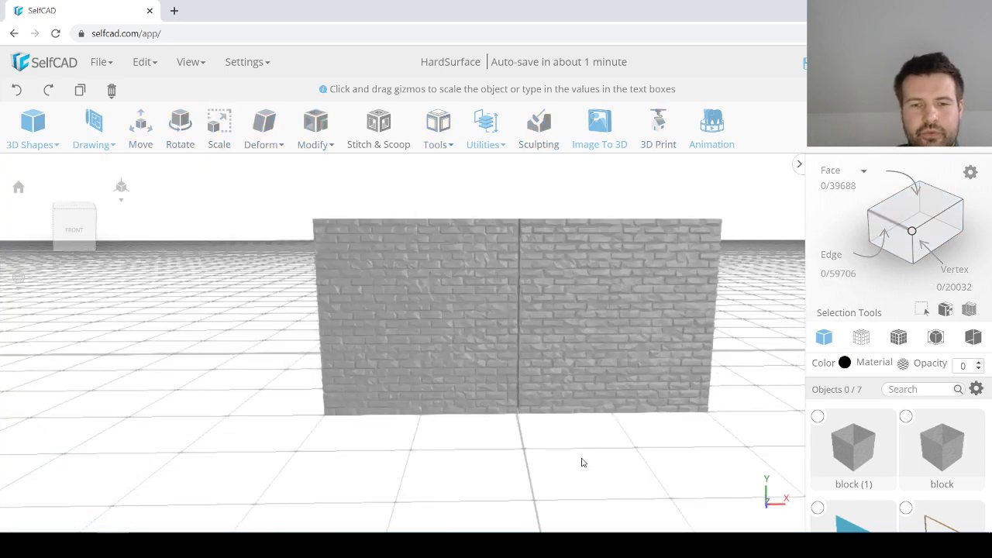
# Step: Move the duplicated brick block to X 50 to close the gap, and select both blocks
pyautogui.moveTo(582, 459); pyautogui.dragTo(558, 390, button='right')
pyautogui.click(559, 393)
pyautogui.click(140, 124)
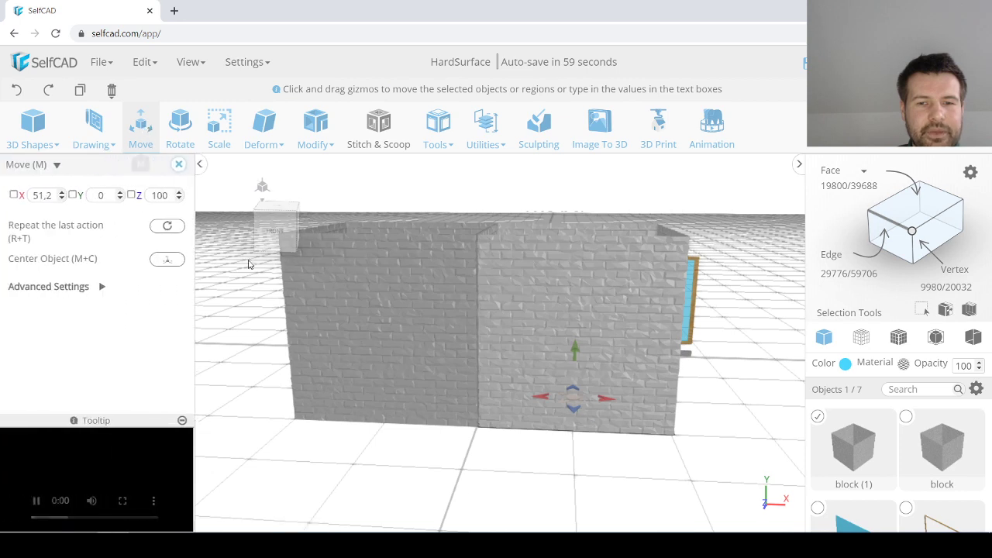
pyautogui.doubleClick(48, 195)
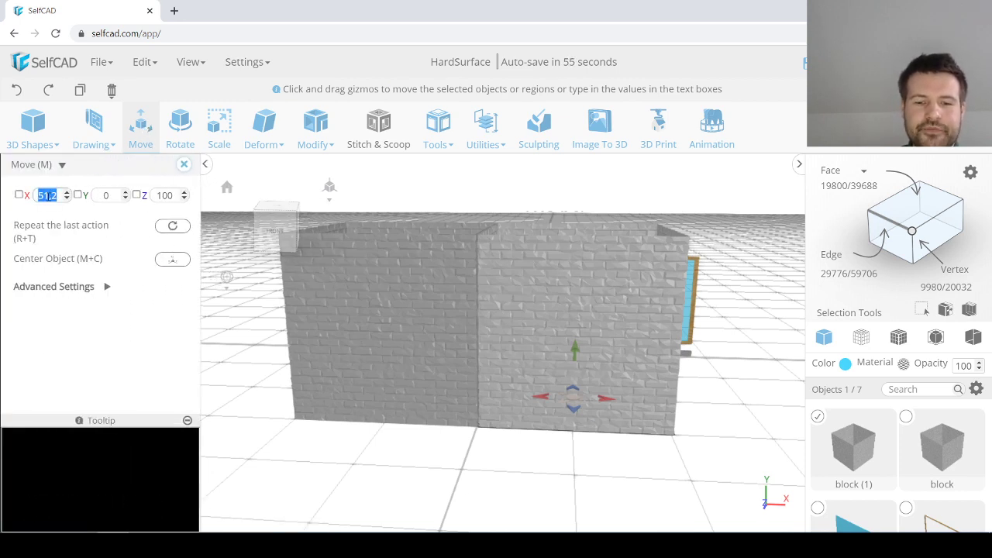
pyautogui.write('50')
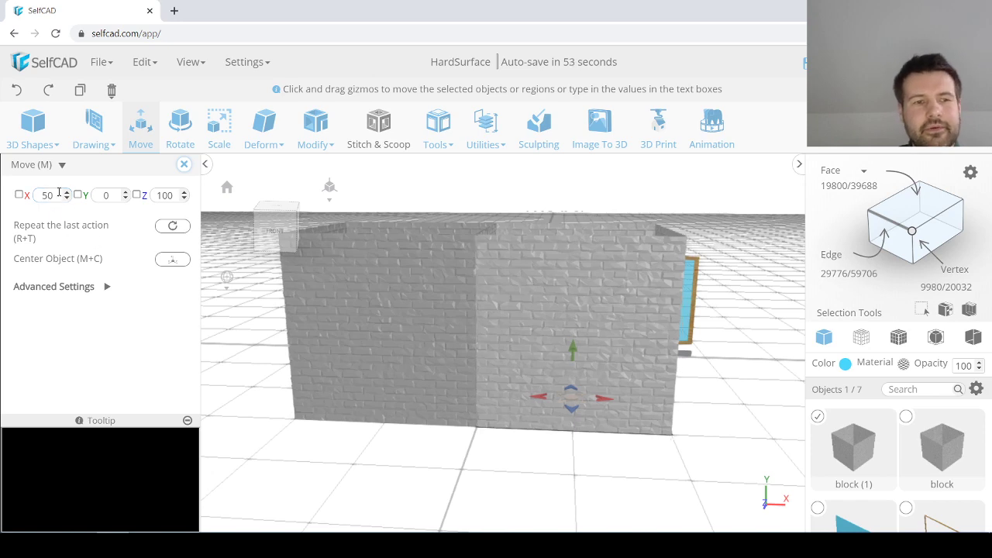
pyautogui.click(184, 165)
pyautogui.click(387, 310)
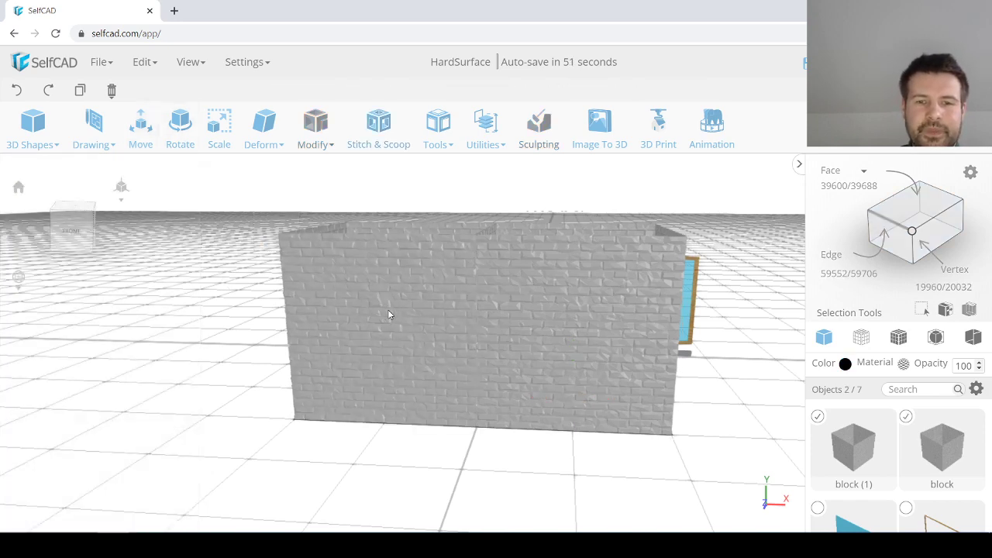
# Step: Examine the joint between the two brick blocks for continuity of the brick pattern, up close and from a distance
pyautogui.scroll(-3, 391, 314)
pyautogui.moveTo(392, 314); pyautogui.dragTo(496, 304, button='right')
pyautogui.moveTo(420, 294); pyautogui.dragTo(522, 287, button='right')
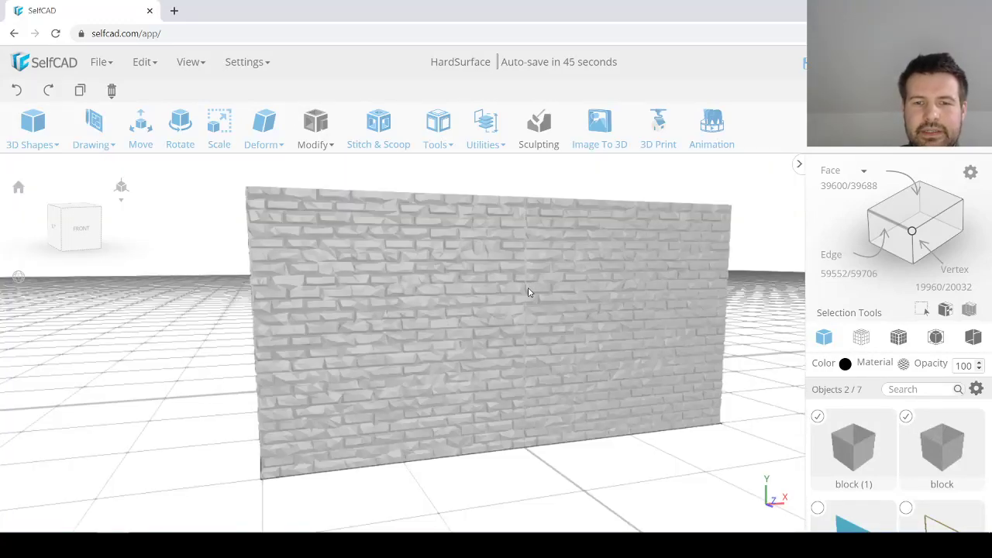
pyautogui.scroll(3, 525, 292)
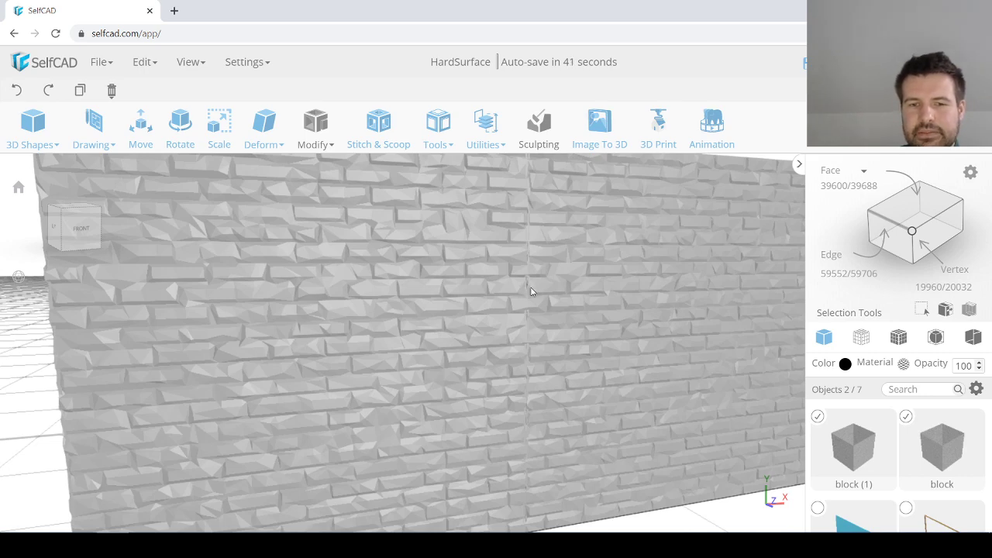
pyautogui.scroll(-5, 527, 286)
pyautogui.scroll(5, 527, 286)
pyautogui.moveTo(526, 286); pyautogui.dragTo(534, 286, button='right')
pyautogui.scroll(-5, 549, 284)
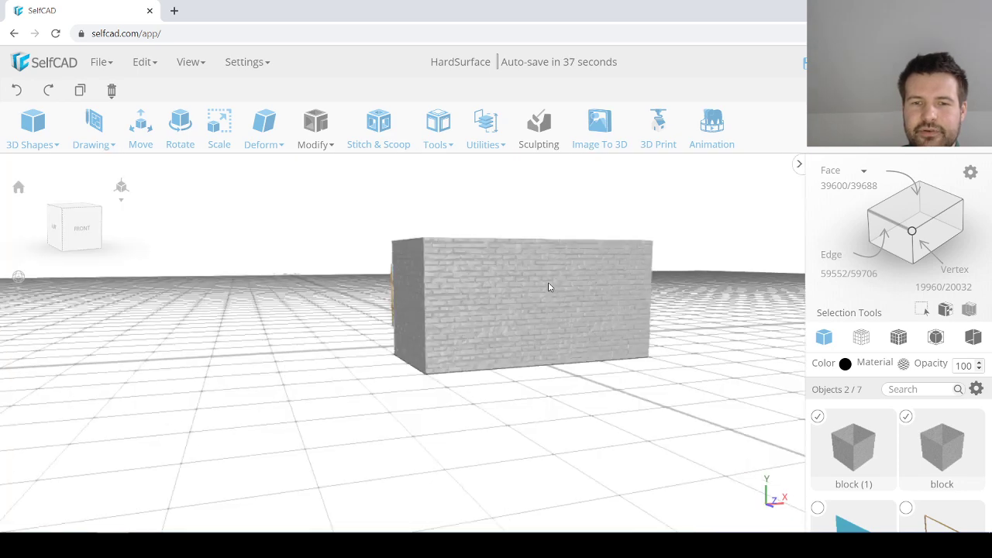
pyautogui.scroll(4, 542, 288)
pyautogui.scroll(-5, 534, 294)
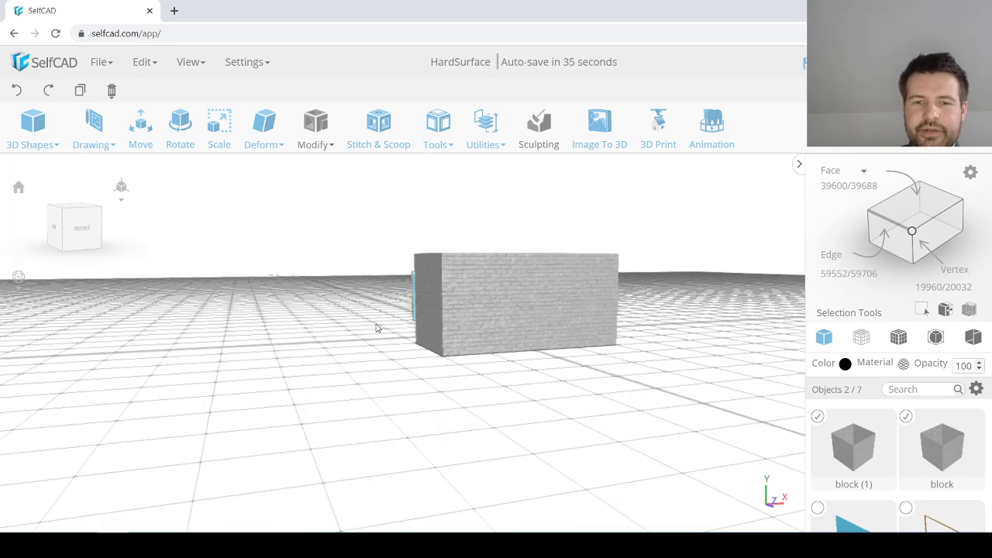
# Step: Select only the duplicated brick block on the positive X side and delete it
pyautogui.click(376, 328)
pyautogui.moveTo(497, 386); pyautogui.dragTo(474, 400, button='right')
pyautogui.click(518, 354)
pyautogui.moveTo(559, 369); pyautogui.dragTo(574, 364, button='right')
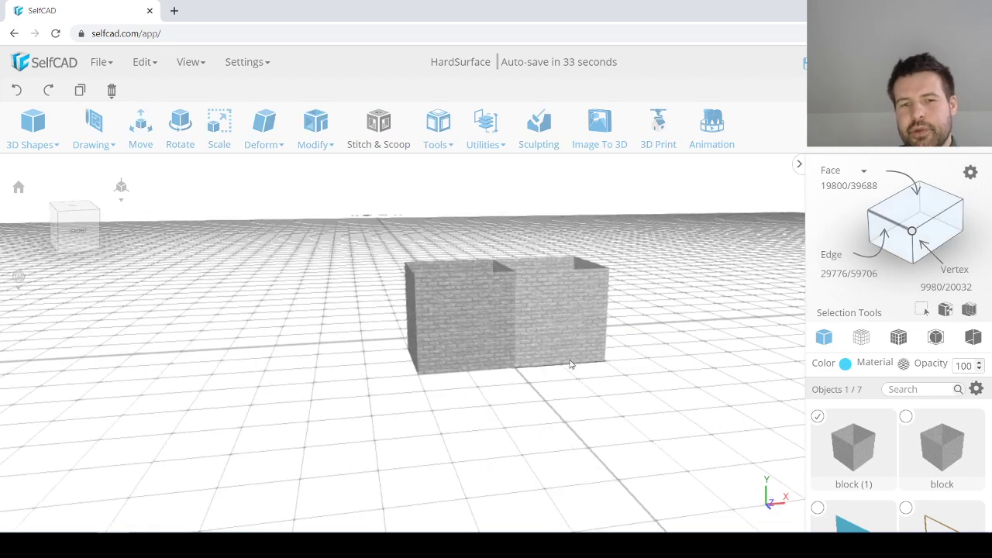
pyautogui.press('Delete')
pyautogui.scroll(2, 497, 337)
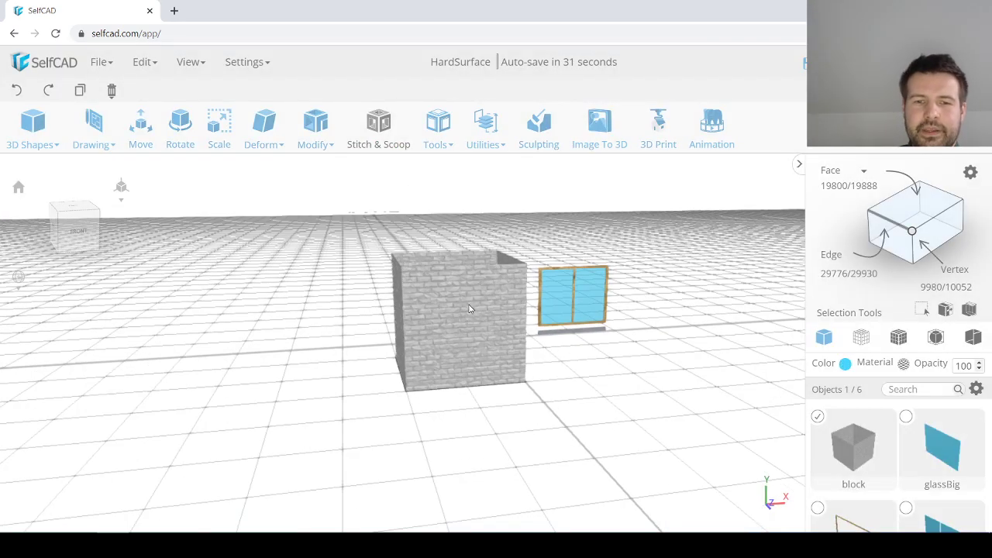
# Step: Mirror the remaining brick block to the Right with Create Copy enabled
pyautogui.click(484, 146)
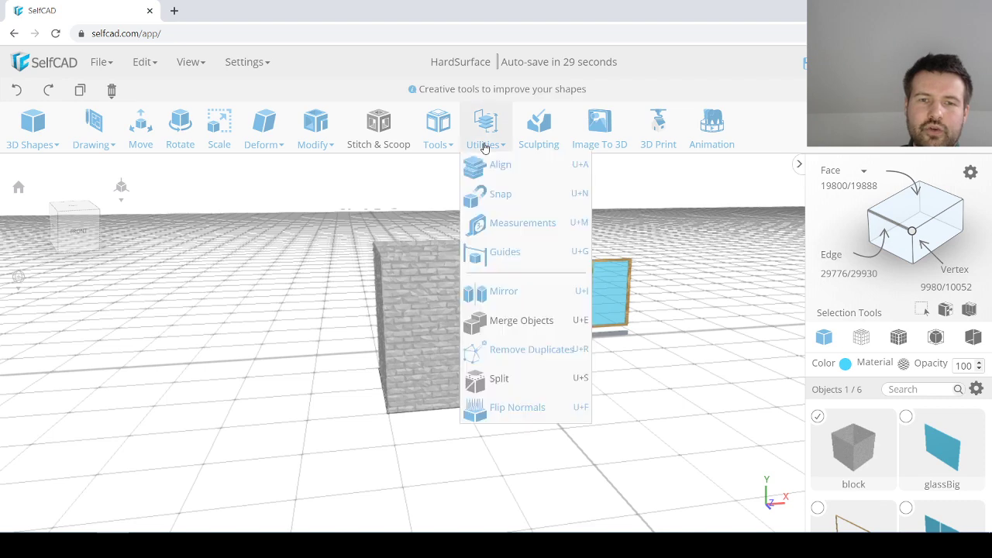
pyautogui.click(526, 293)
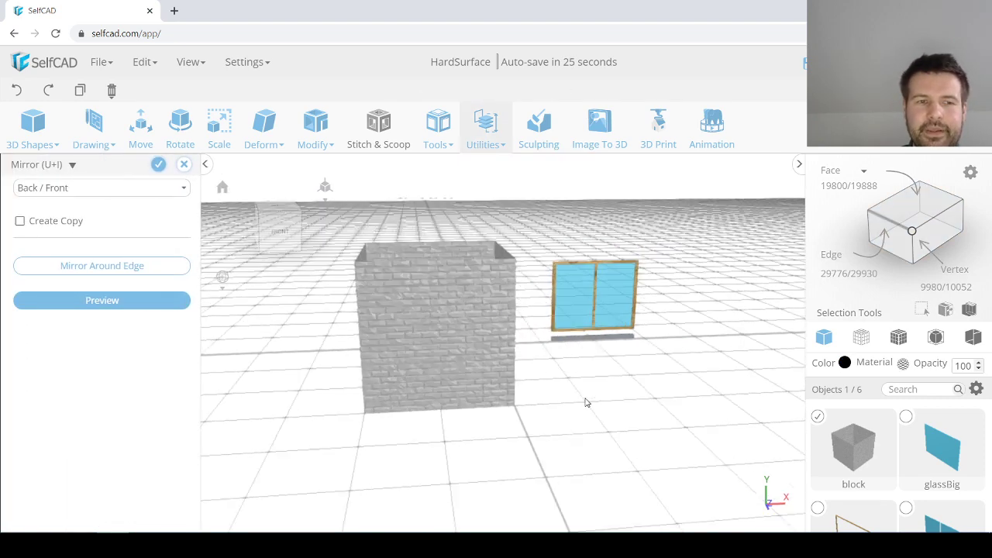
pyautogui.click(21, 223)
pyautogui.click(58, 190)
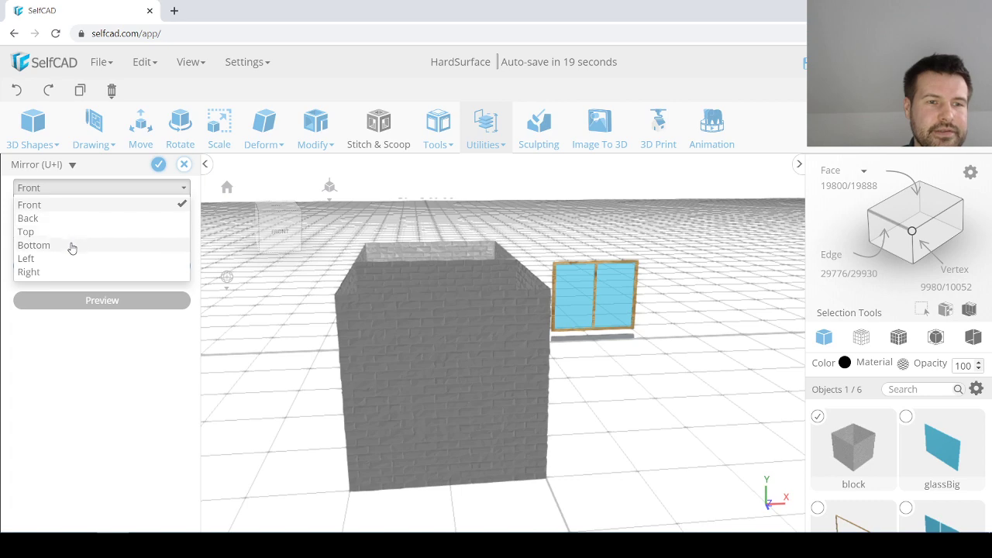
pyautogui.click(62, 272)
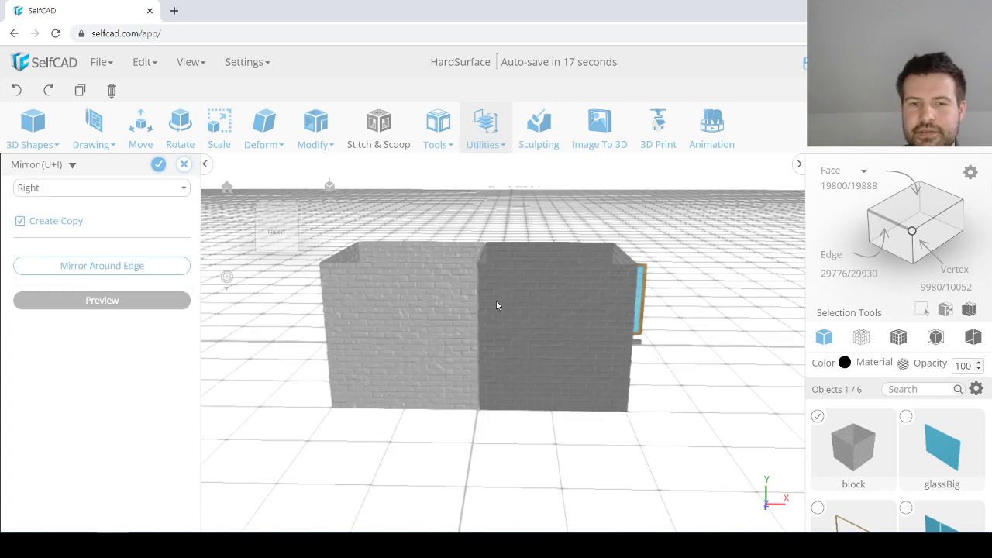
pyautogui.click(158, 164)
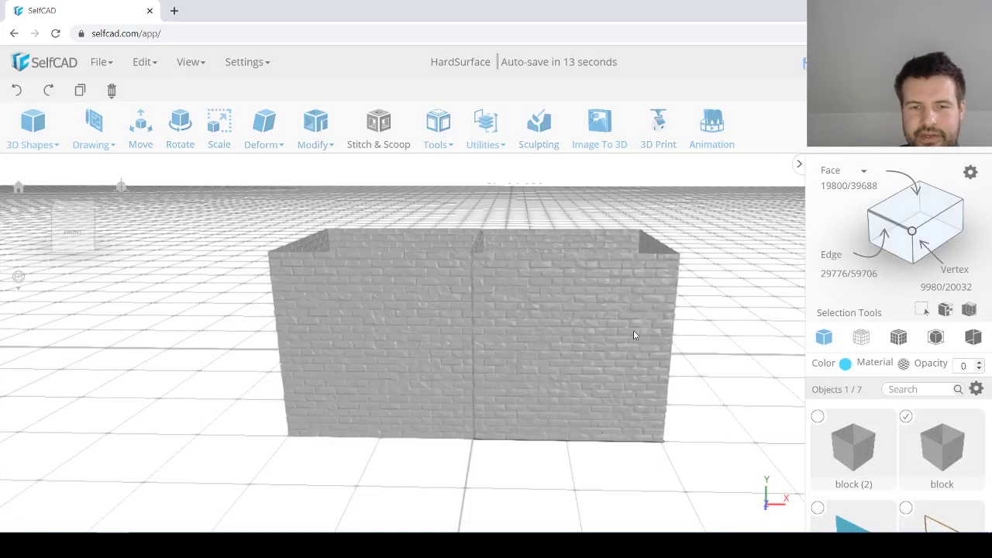
# Step: Set the mirrored brick block's X position to 50 with Move, and close the tool
pyautogui.click(140, 128)
pyautogui.doubleClick(49, 194)
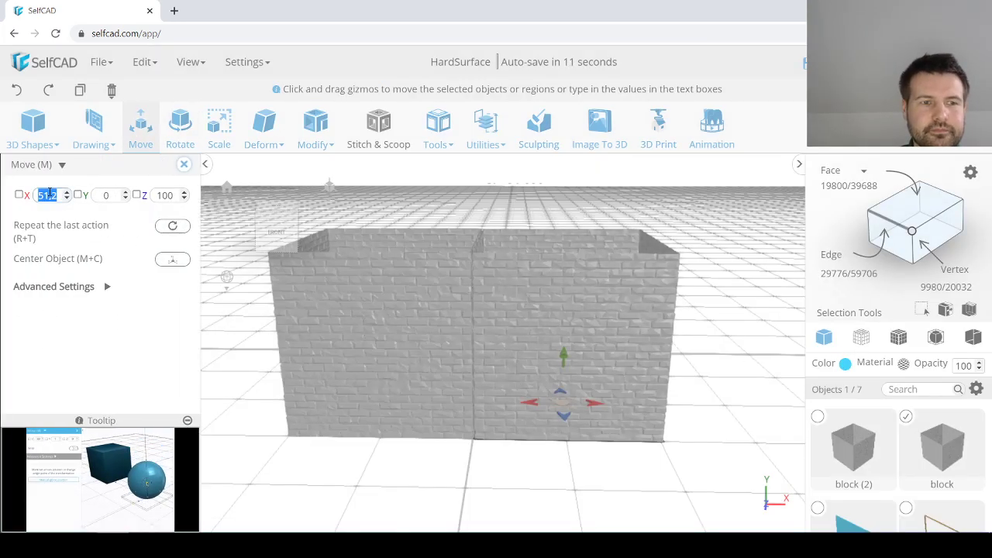
pyautogui.write('5')
pyautogui.write('8')
pyautogui.press('Return')
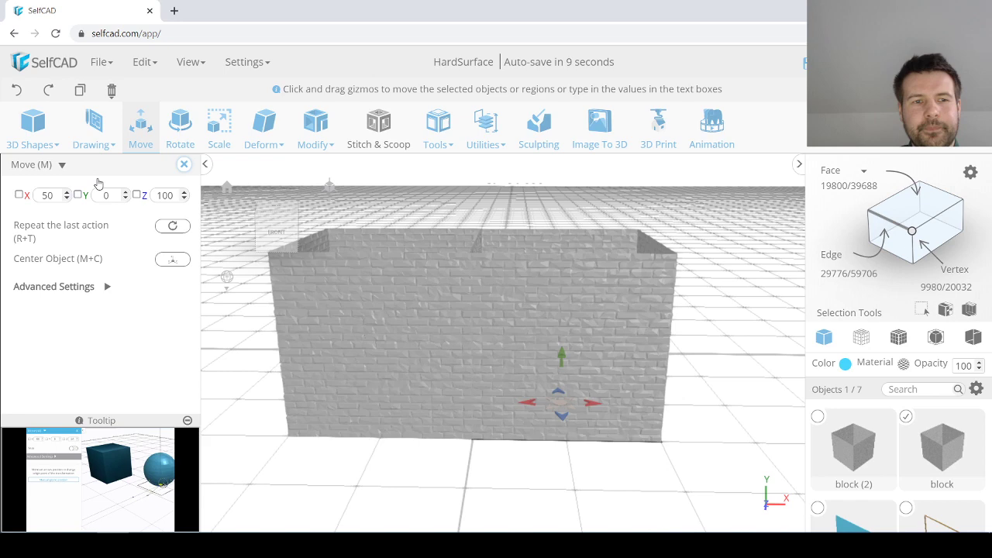
pyautogui.click(184, 163)
# Step: Examine the seam between the original and the mirrored brick block from close up and from a slight distance
pyautogui.scroll(5, 480, 359)
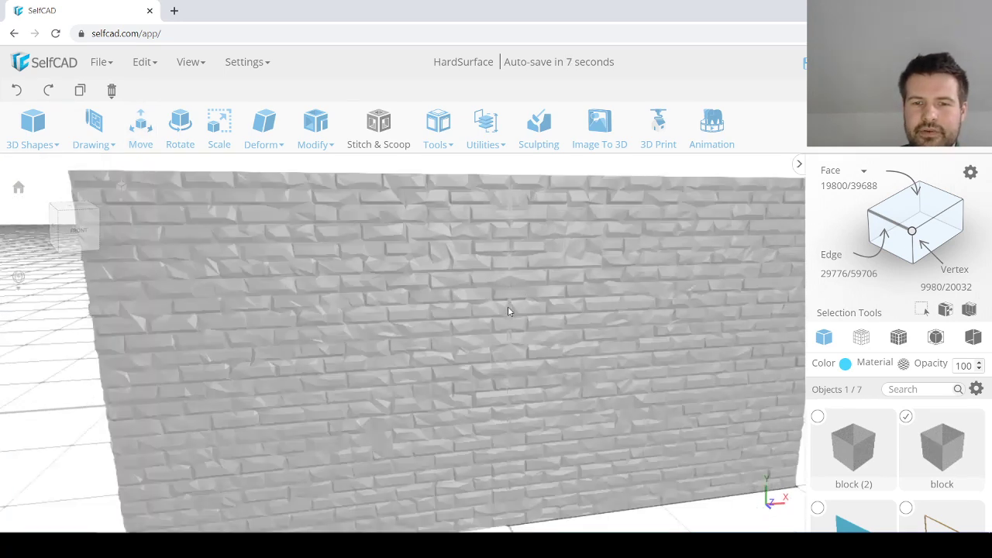
pyautogui.moveTo(545, 335); pyautogui.dragTo(566, 283, button='right')
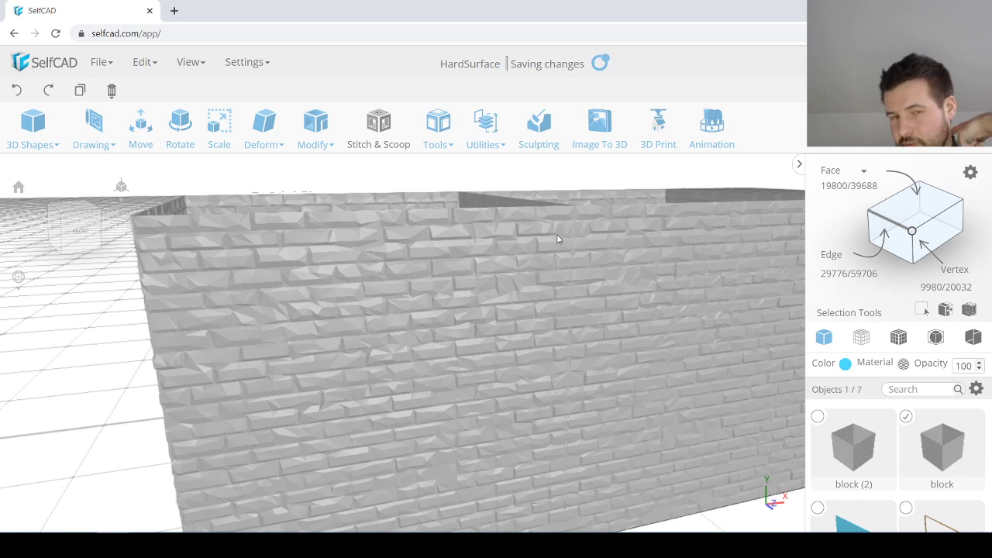
pyautogui.click(392, 304)
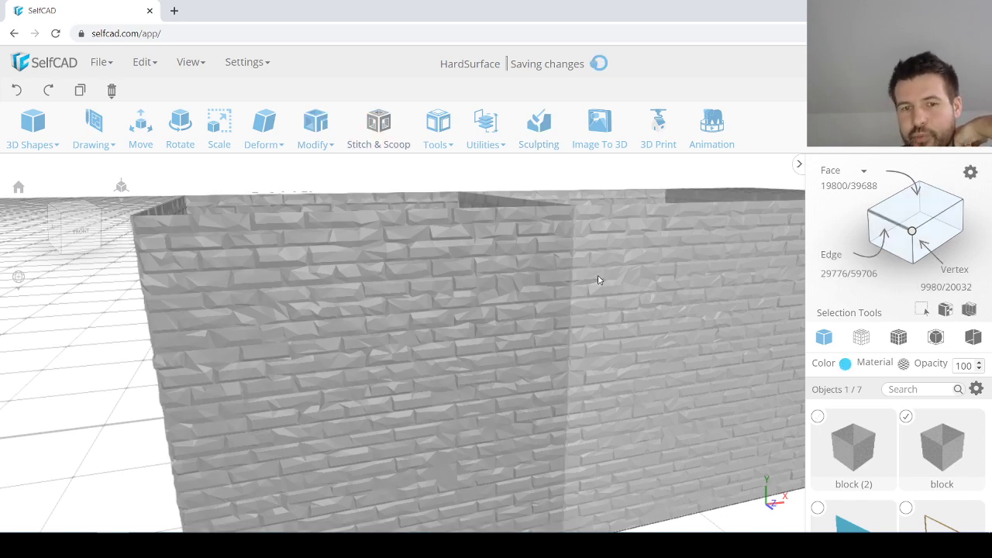
pyautogui.scroll(-5, 620, 287)
pyautogui.click(645, 317)
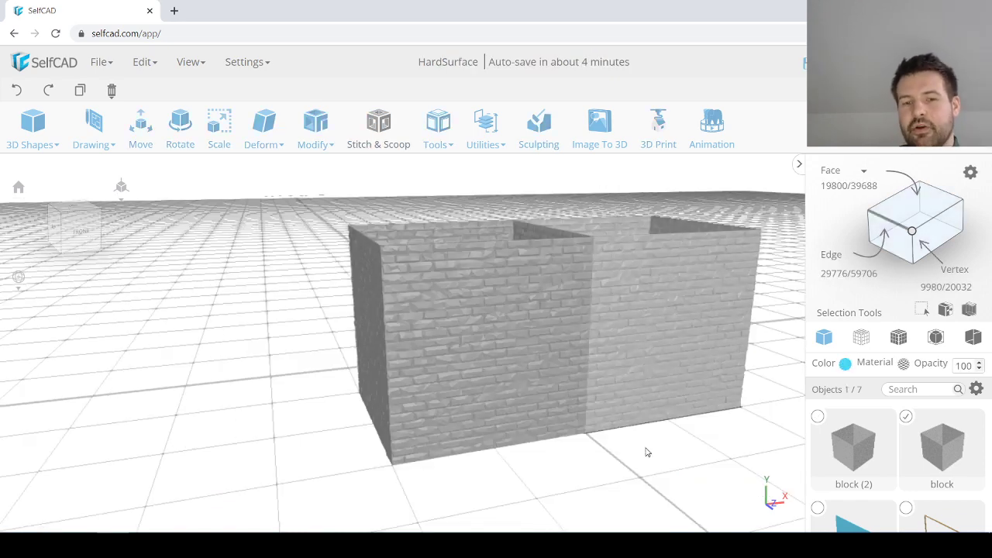
# Step: Select both brick blocks and examine the joined front wall from several angles, ending with only the mirrored block selected
pyautogui.click(583, 351)
pyautogui.moveTo(642, 412); pyautogui.dragTo(619, 408, button='right')
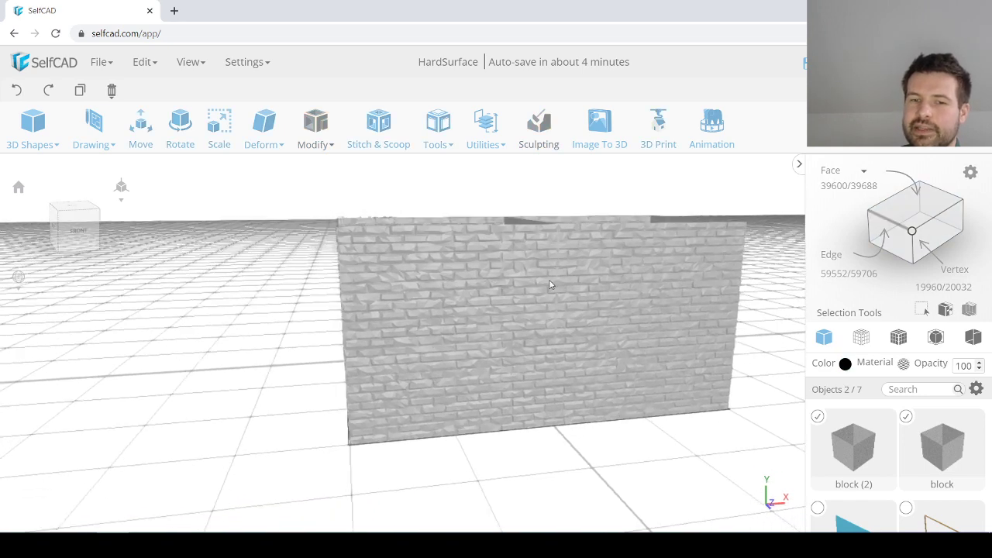
pyautogui.moveTo(601, 333); pyautogui.dragTo(584, 303, button='right')
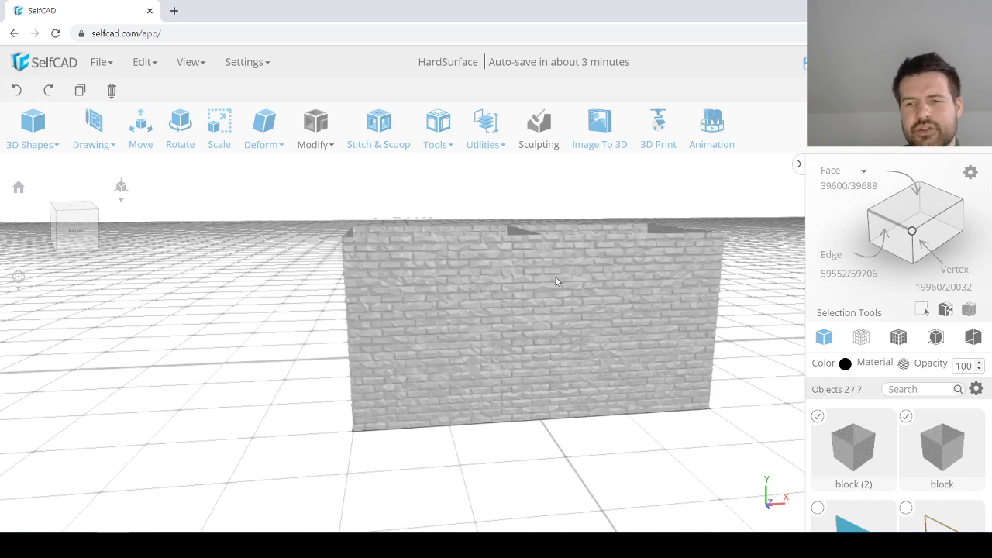
pyautogui.scroll(-2, 546, 283)
pyautogui.scroll(6, 542, 284)
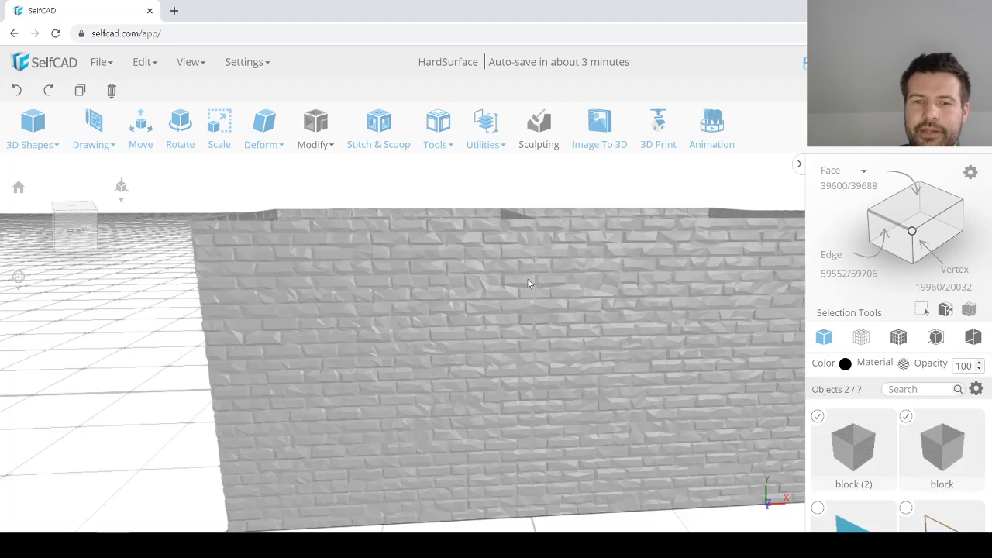
pyautogui.scroll(-2, 546, 299)
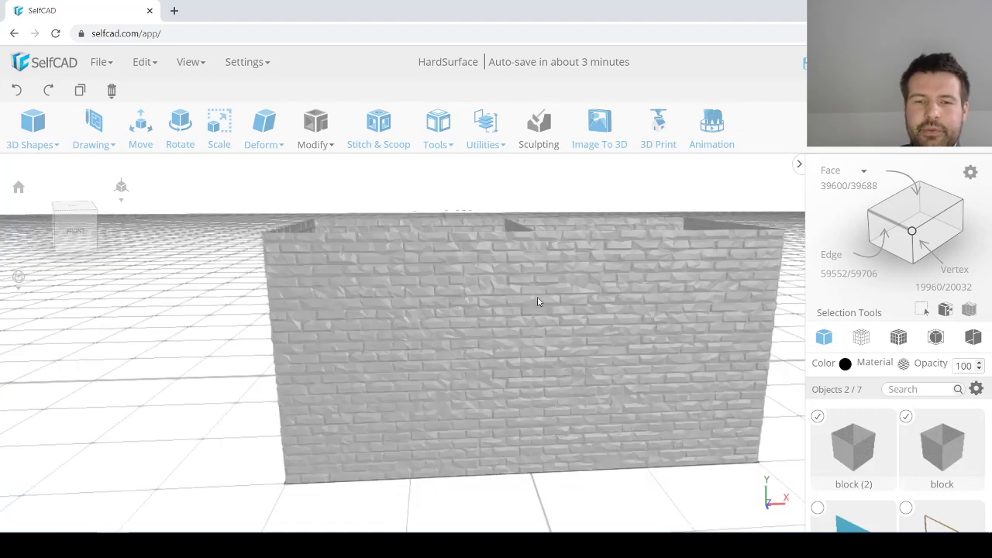
pyautogui.moveTo(538, 299); pyautogui.dragTo(448, 333)
pyautogui.scroll(-3, 556, 289)
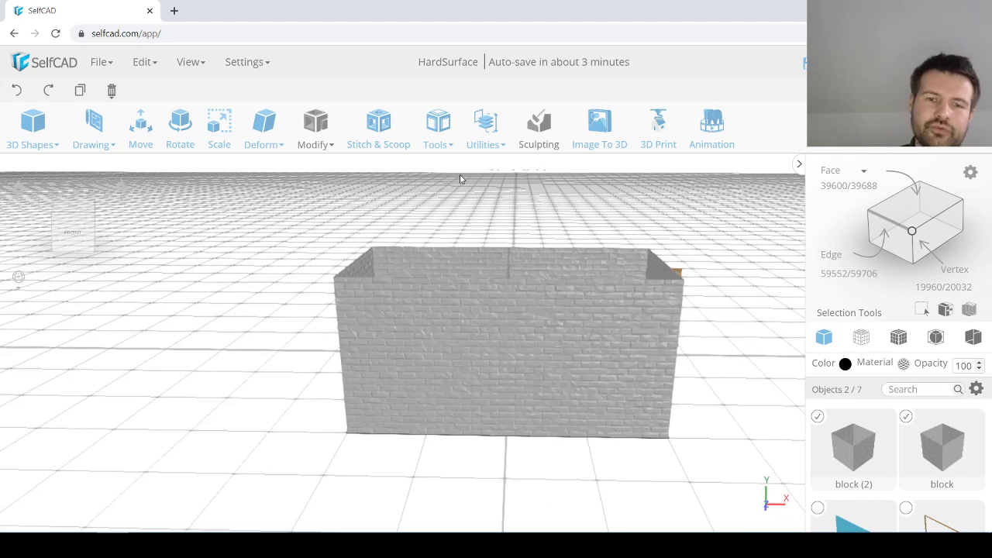
pyautogui.scroll(-4, 404, 186)
pyautogui.moveTo(413, 226); pyautogui.dragTo(434, 243)
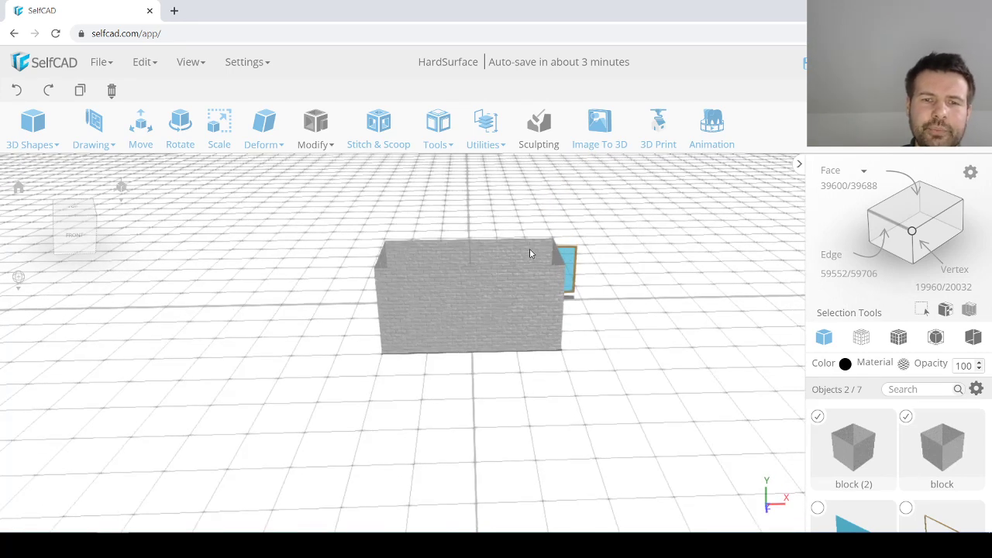
pyautogui.click(501, 312)
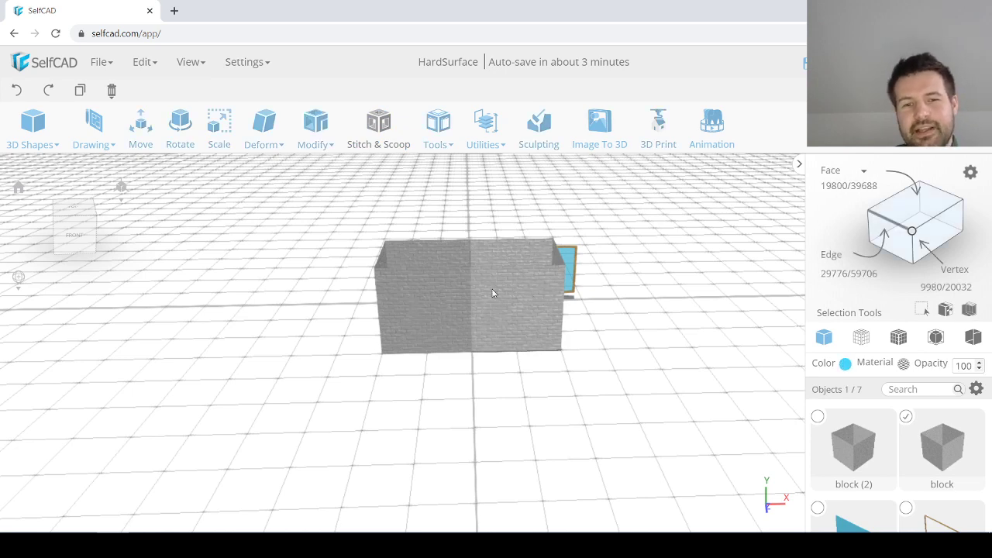
# Step: Delete the mirrored brick block, keeping only the original block
pyautogui.press('Delete')
pyautogui.press('Return')
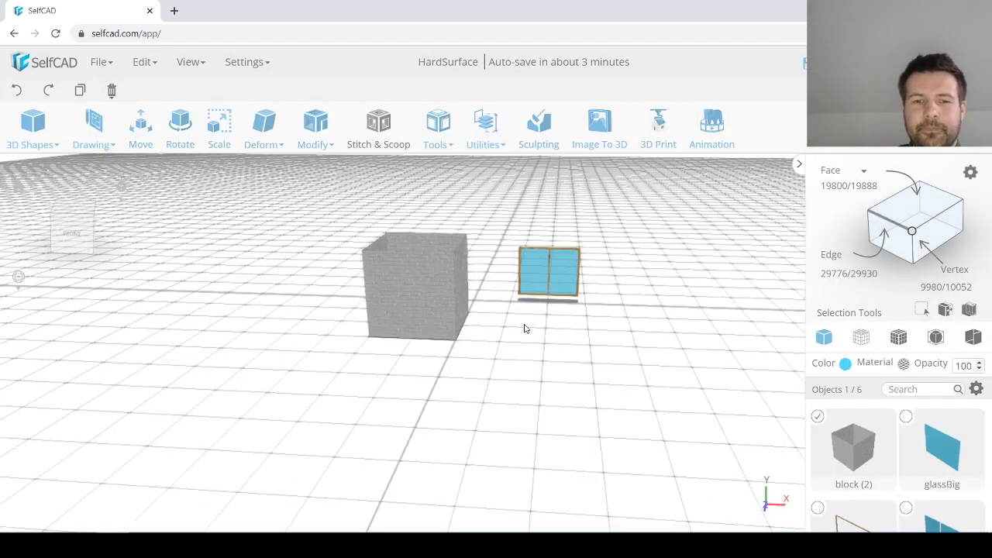
pyautogui.scroll(3, 457, 295)
pyautogui.moveTo(457, 280); pyautogui.dragTo(500, 281, button='right')
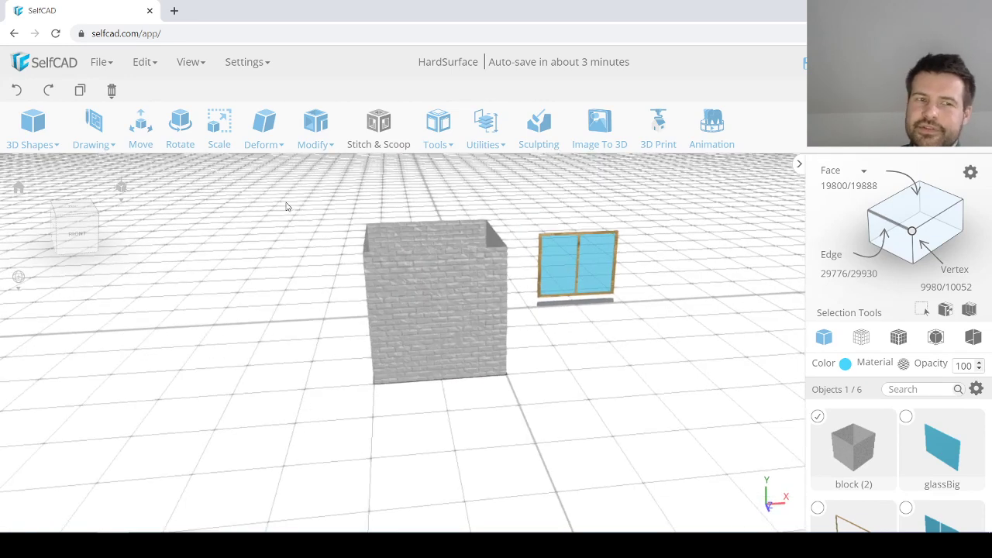
# Step: Move the remaining brick block along the X axis past the two-pane window and deselect it
pyautogui.click(130, 130)
pyautogui.moveTo(386, 283); pyautogui.dragTo(640, 331)
pyautogui.click(717, 273)
pyautogui.click(718, 271)
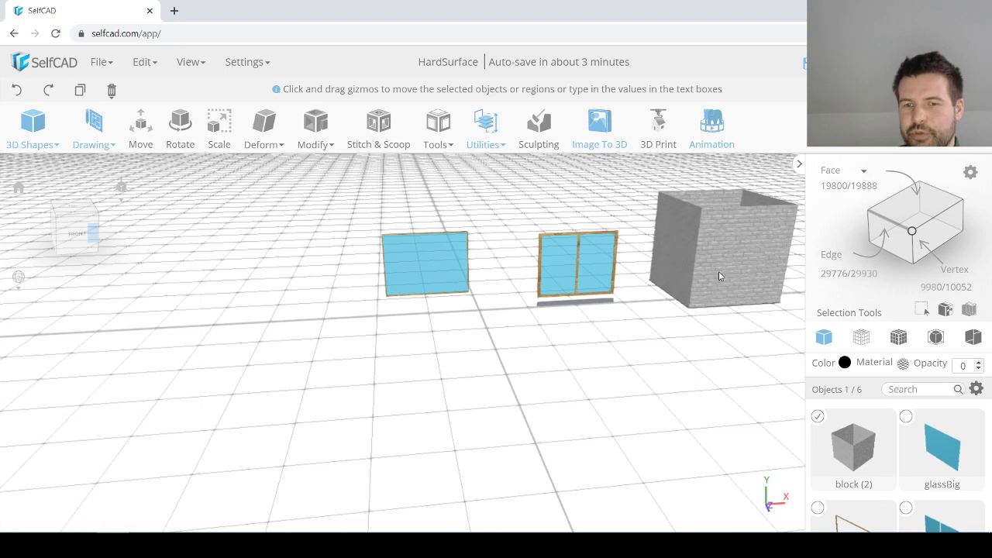
pyautogui.click(648, 315)
pyautogui.scroll(-1, 552, 285)
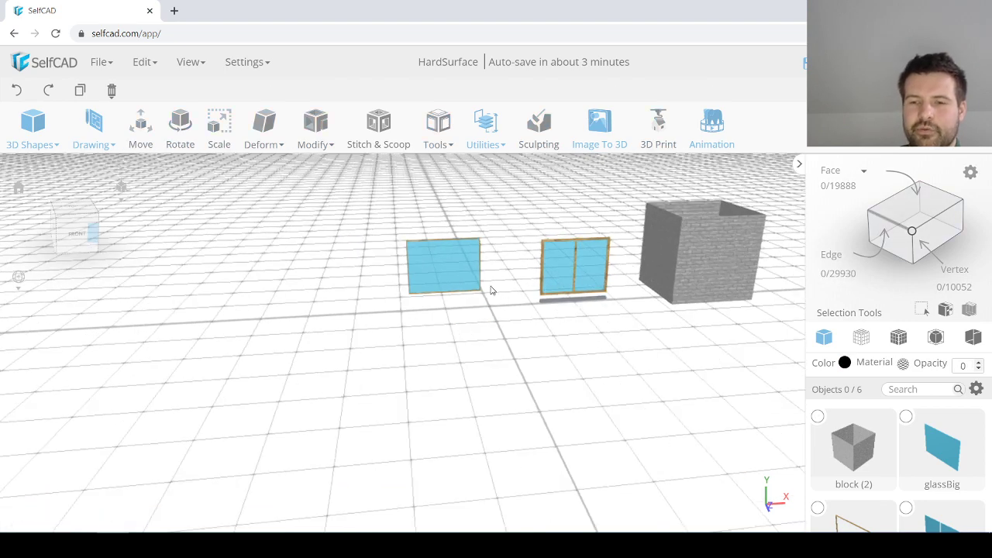
# Step: Examine the windows, ledge and brick block from several angles, briefly selecting the glass panes and clearing the selection
pyautogui.scroll(-2, 492, 291)
pyautogui.scroll(3, 572, 268)
pyautogui.moveTo(491, 293); pyautogui.dragTo(499, 330, button='right')
pyautogui.scroll(-2, 500, 296)
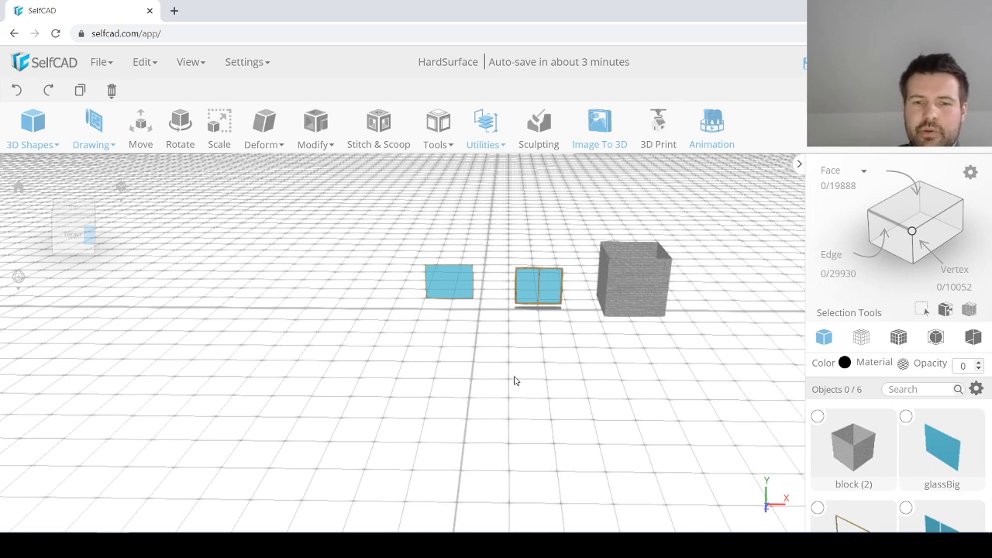
pyautogui.moveTo(523, 395); pyautogui.dragTo(596, 373, button='right')
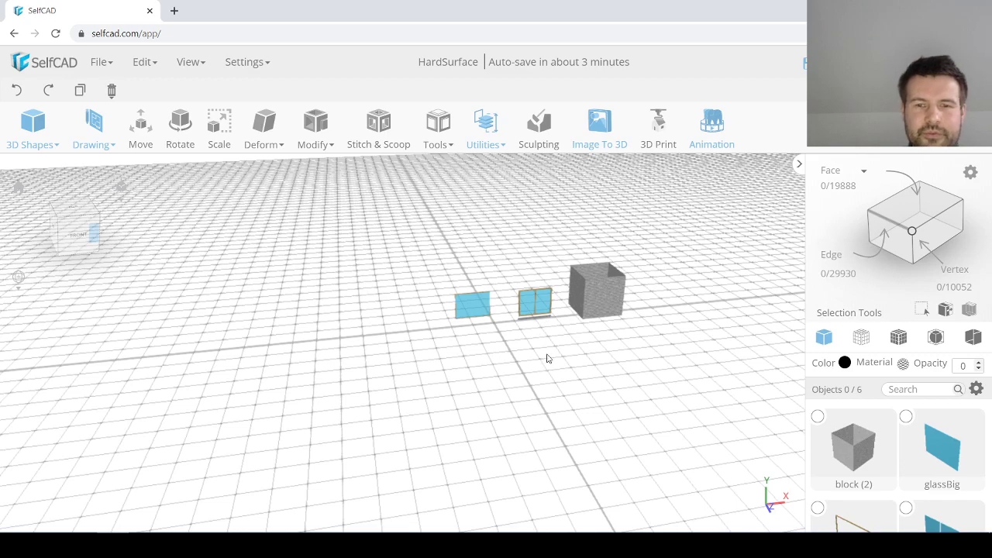
pyautogui.moveTo(547, 358); pyautogui.dragTo(643, 381, button='right')
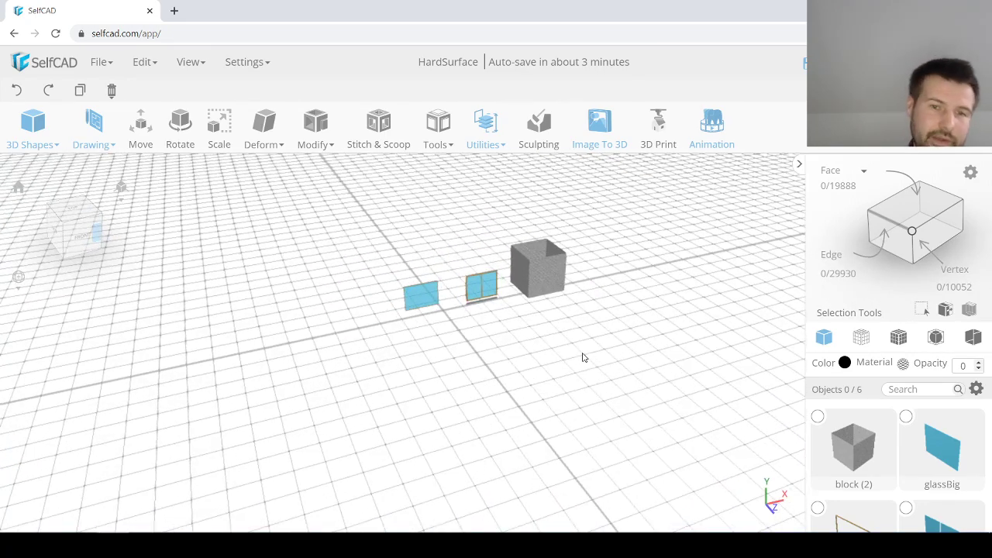
pyautogui.moveTo(585, 358); pyautogui.dragTo(563, 354, button='right')
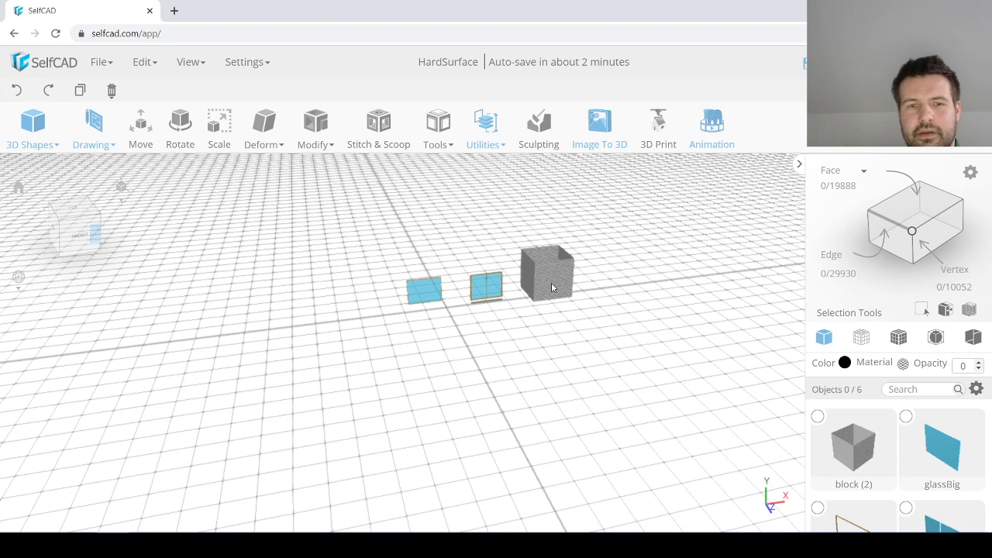
pyautogui.click(431, 296)
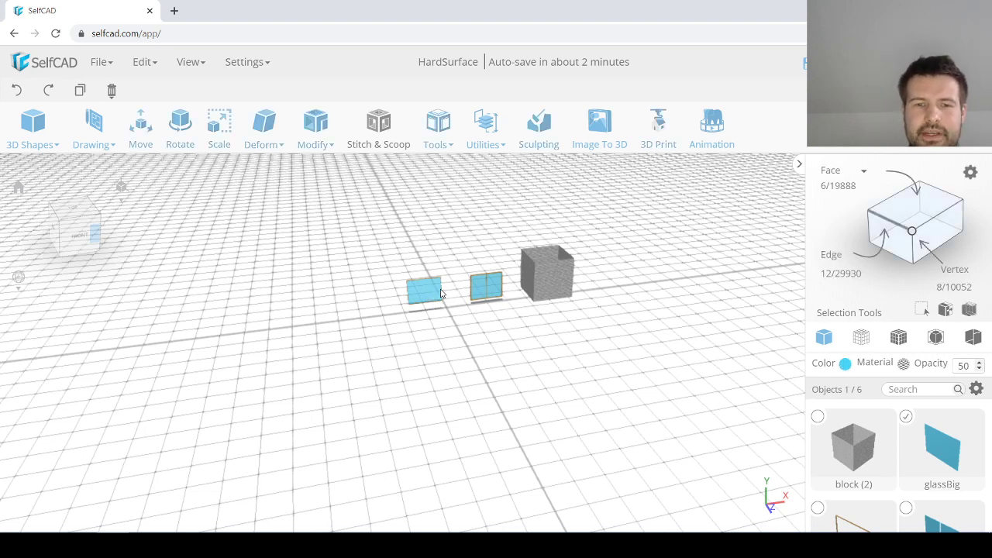
pyautogui.scroll(5, 434, 306)
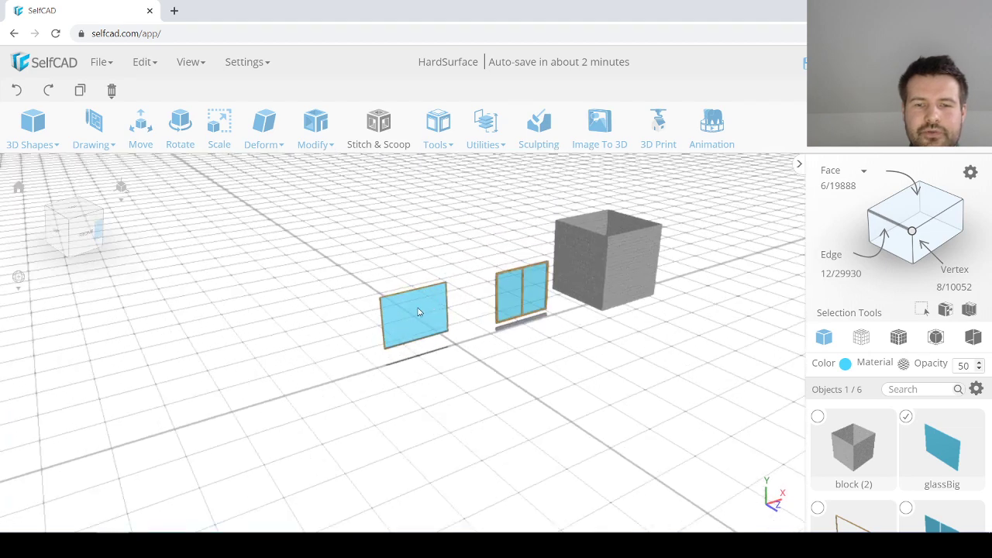
pyautogui.click(517, 304)
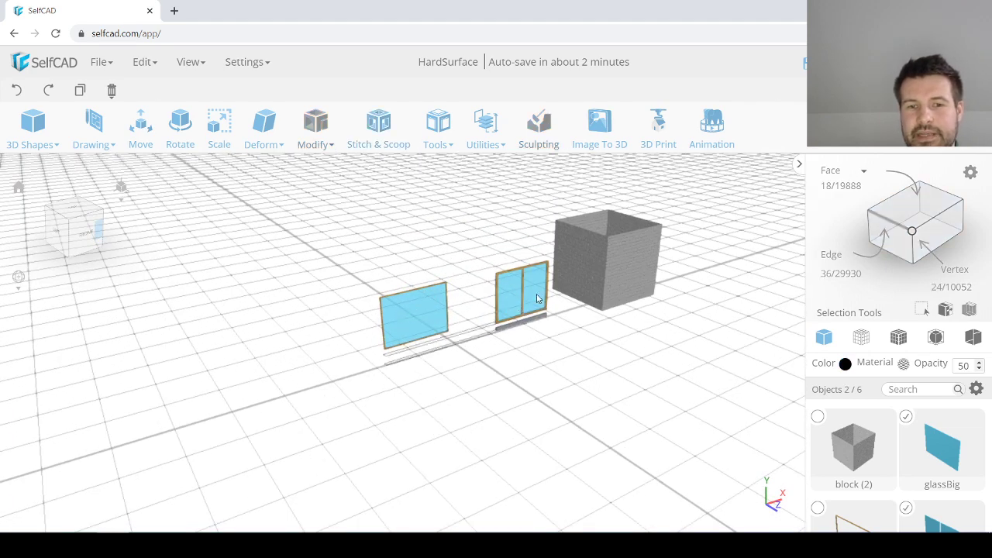
pyautogui.scroll(-5, 573, 361)
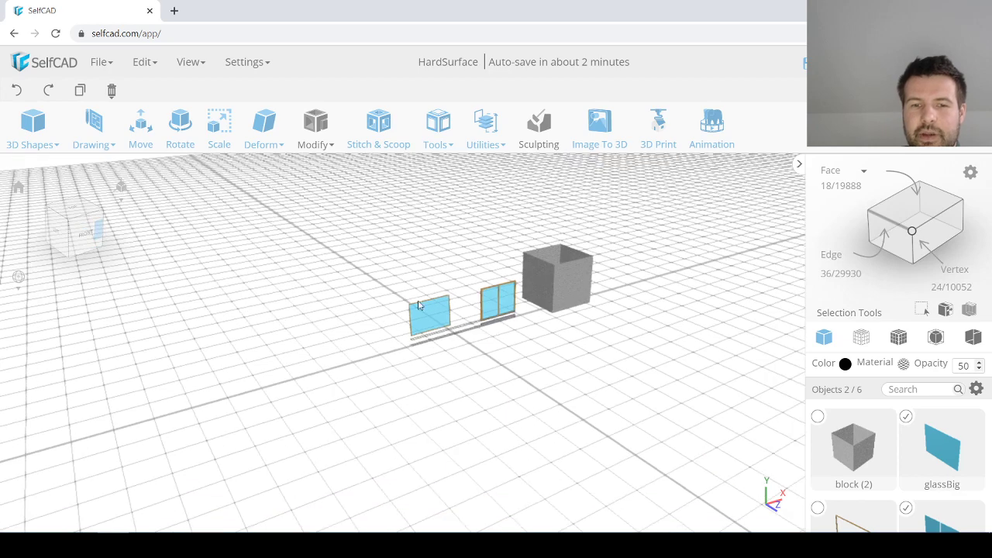
pyautogui.click(526, 359)
pyautogui.scroll(-3, 401, 290)
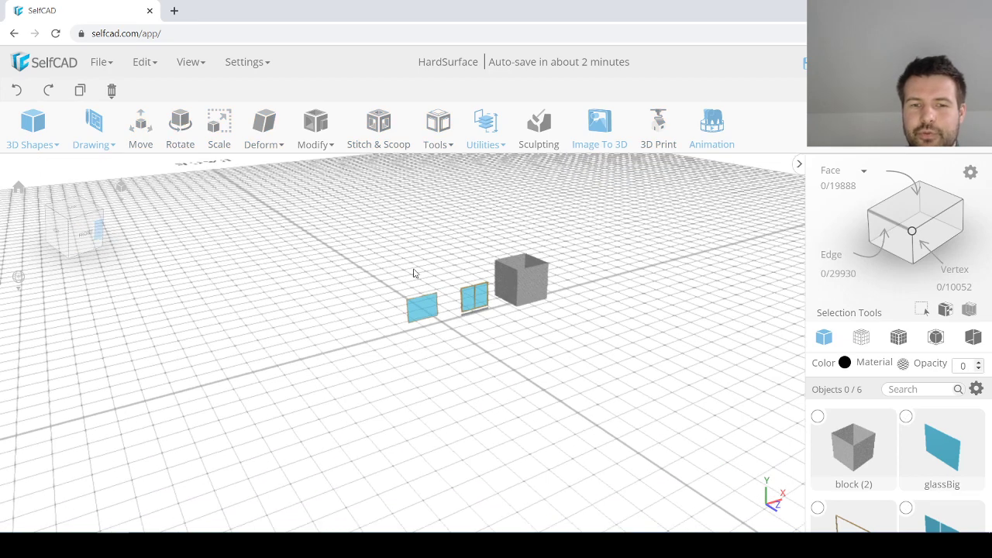
pyautogui.moveTo(585, 313); pyautogui.dragTo(505, 326, button='right')
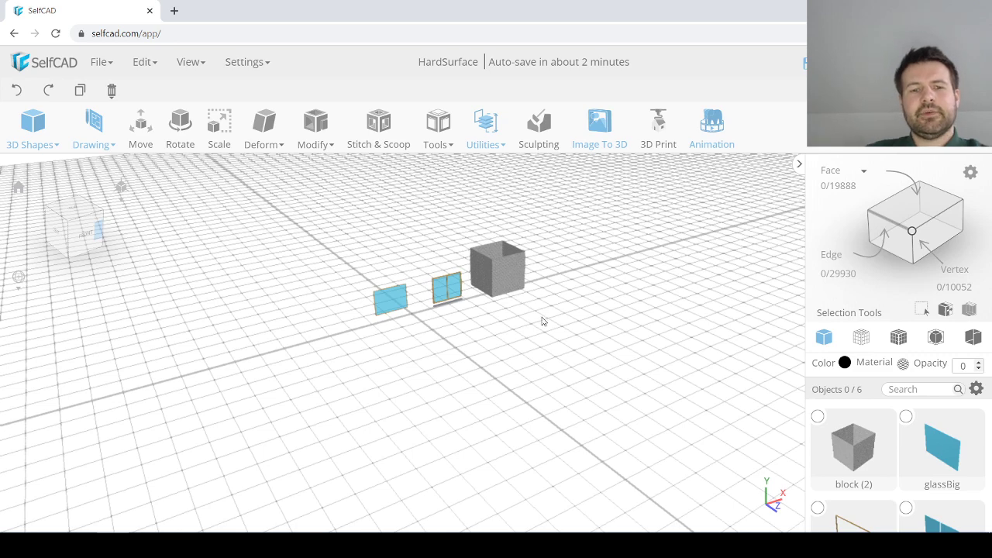
# Step: Start a 3D Sketch in the empty area beside the objects and draw a line along the Z axis from Z 500 to Z 400
pyautogui.moveTo(534, 335); pyautogui.dragTo(573, 348, button='right')
pyautogui.moveTo(674, 362); pyautogui.dragTo(456, 314, button='right')
pyautogui.scroll(5, 596, 315)
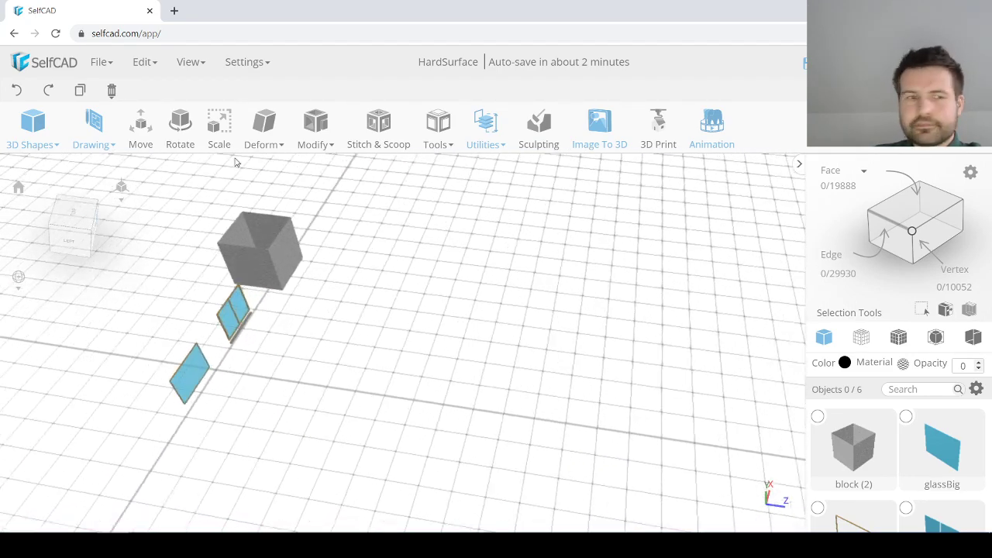
pyautogui.moveTo(101, 135)
pyautogui.click(118, 194)
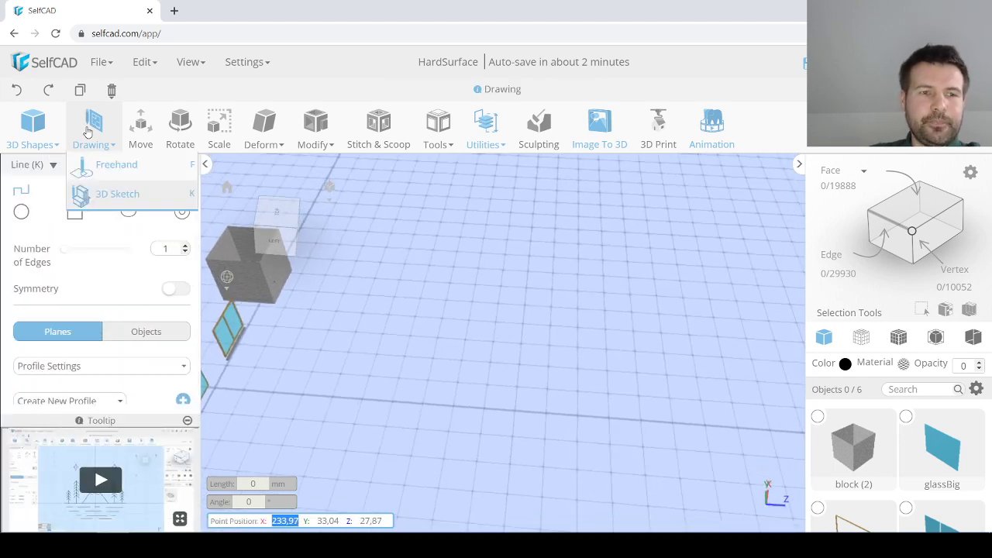
pyautogui.moveTo(472, 138)
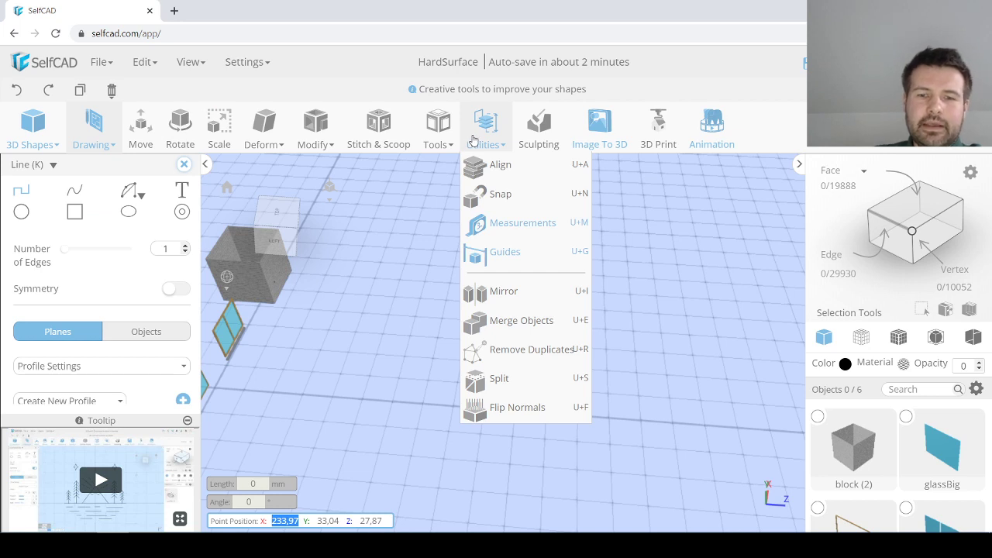
pyautogui.scroll(3, 509, 419)
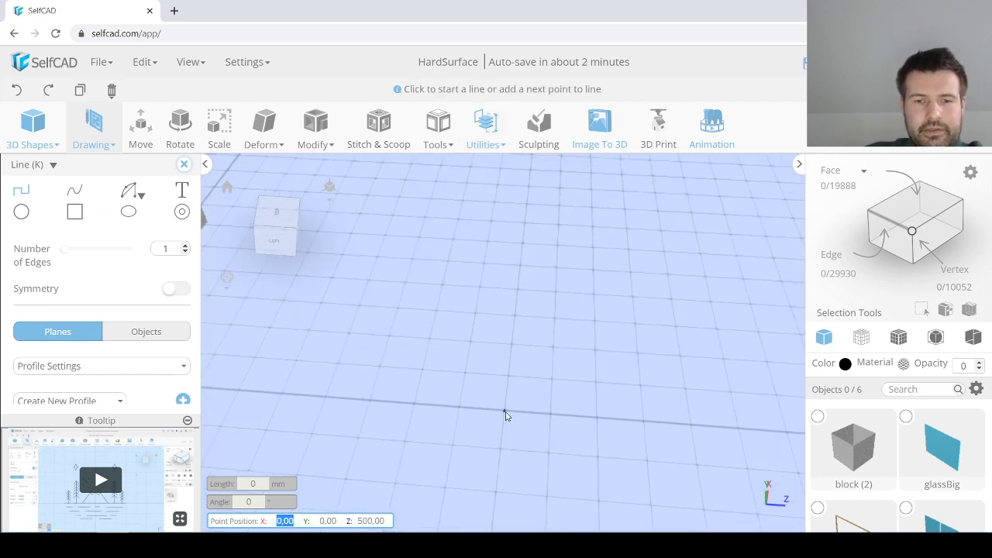
pyautogui.scroll(-2, 490, 409)
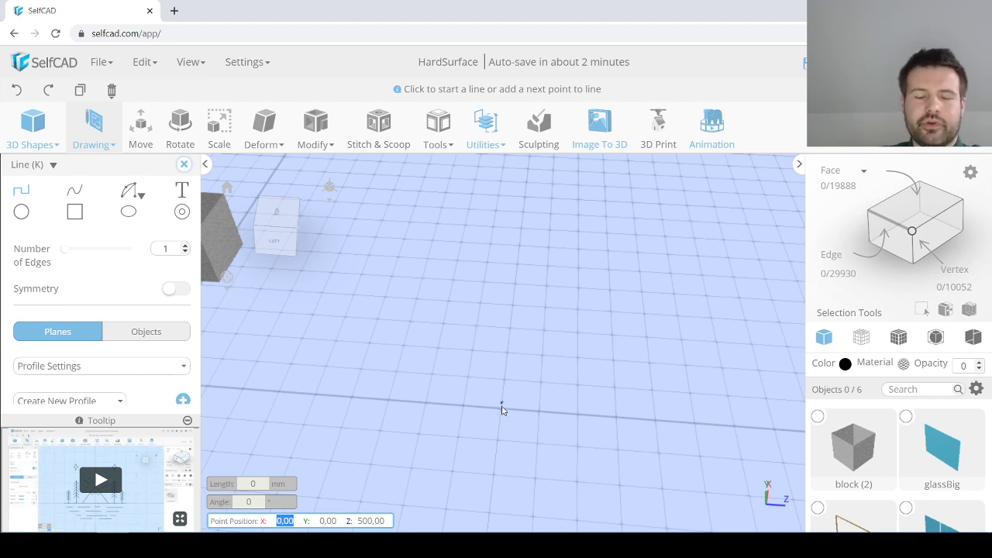
pyautogui.scroll(-2, 472, 409)
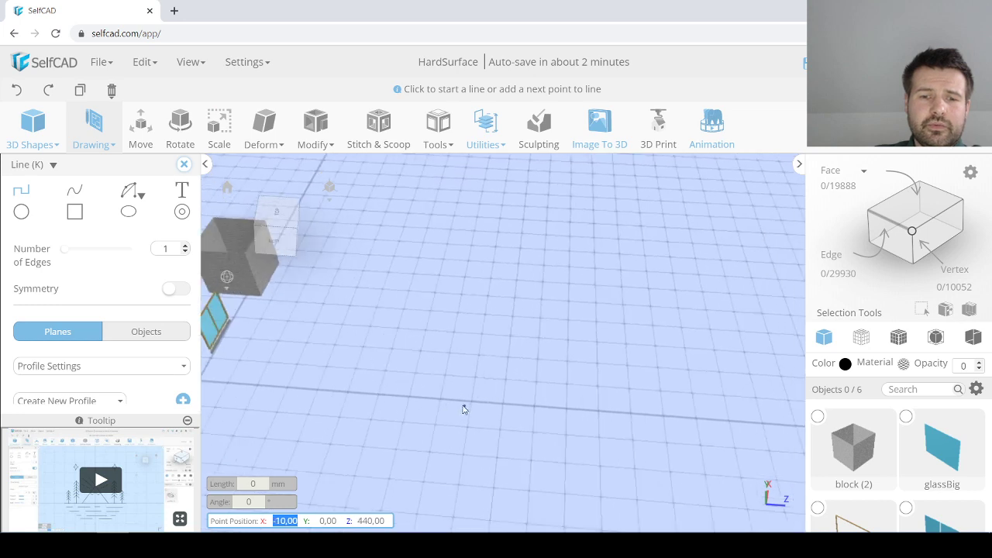
pyautogui.scroll(2, 451, 403)
pyautogui.scroll(-2, 558, 353)
pyautogui.scroll(2, 469, 388)
pyautogui.scroll(1, 469, 388)
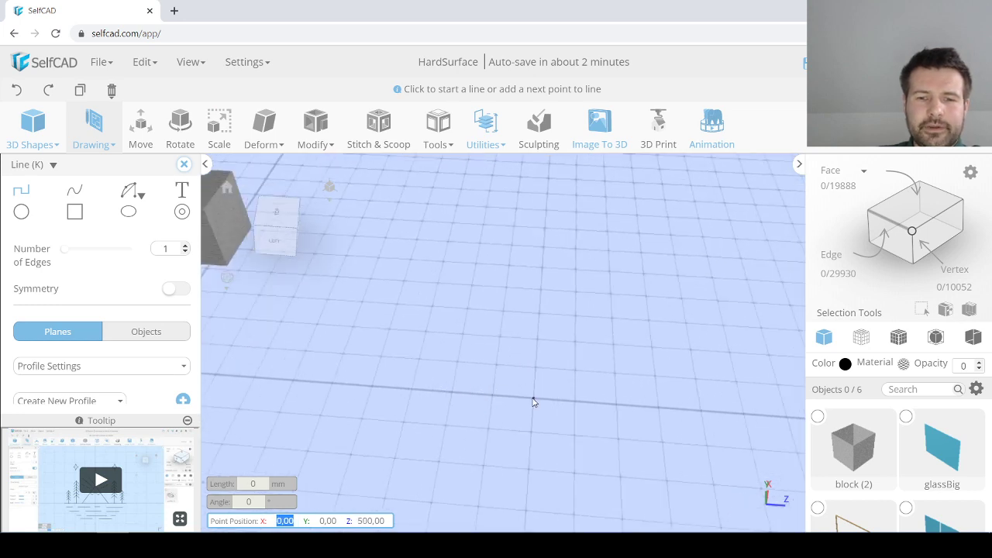
pyautogui.scroll(2, 533, 402)
pyautogui.click(531, 401)
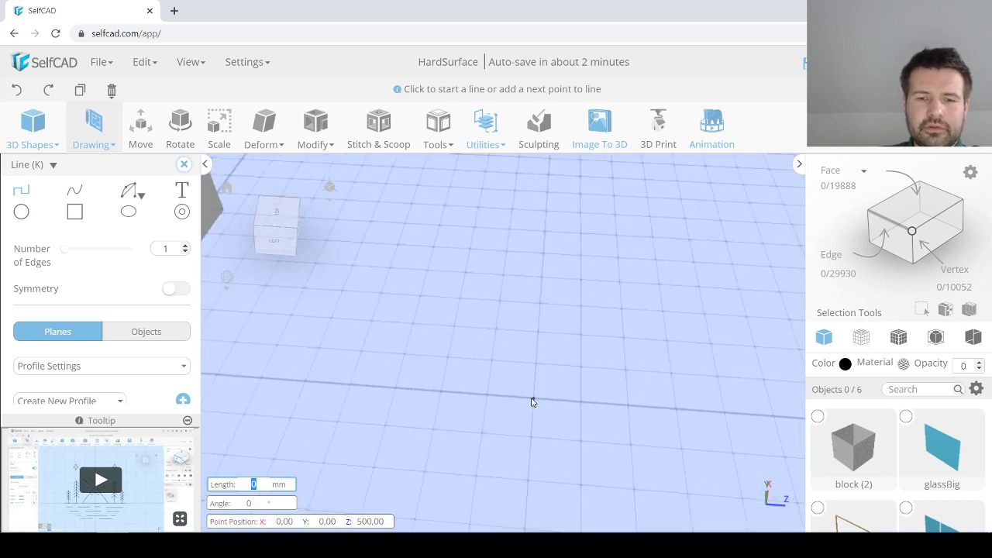
pyautogui.click(440, 389)
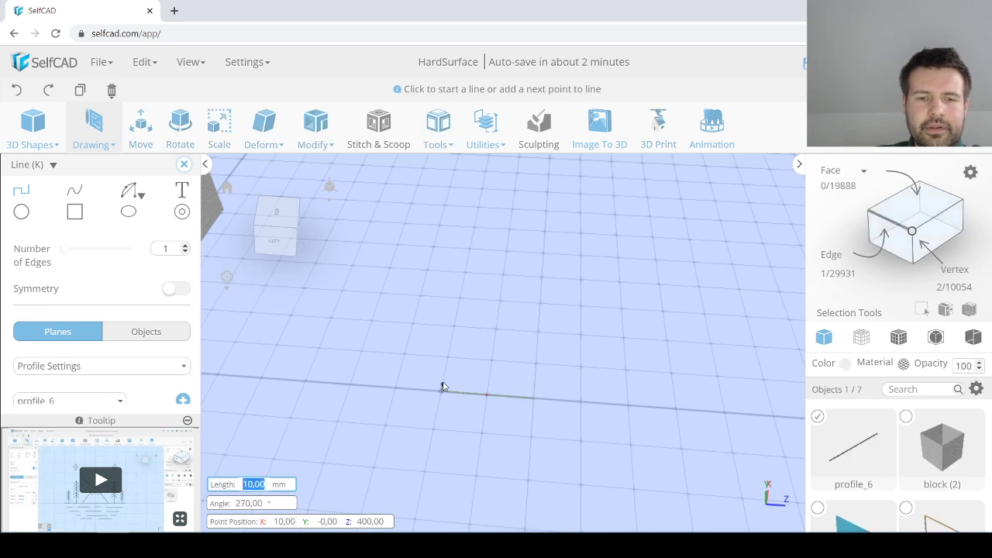
# Step: Add a 20 mm line segment in the X direction from the base line's end at Z 400
pyautogui.scroll(1, 443, 386)
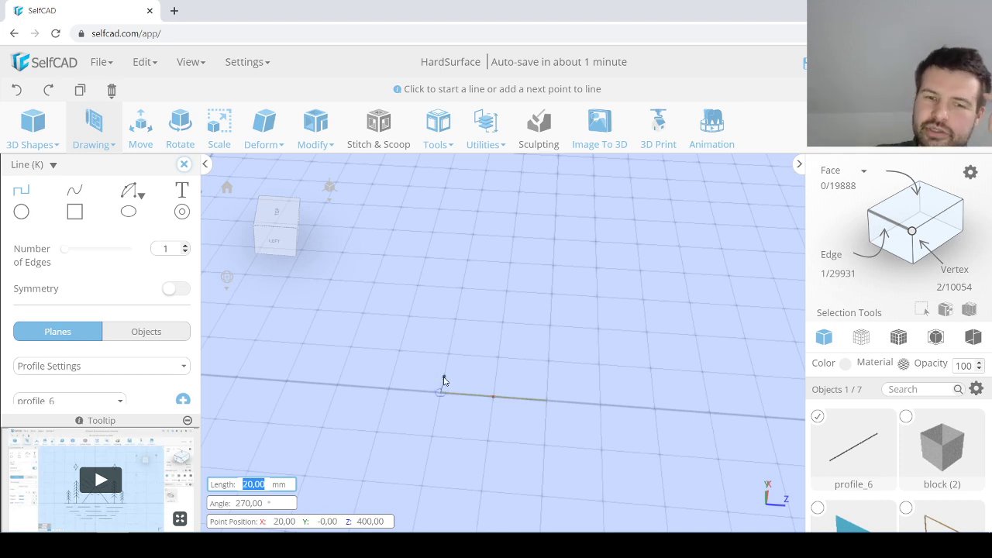
pyautogui.scroll(2, 443, 384)
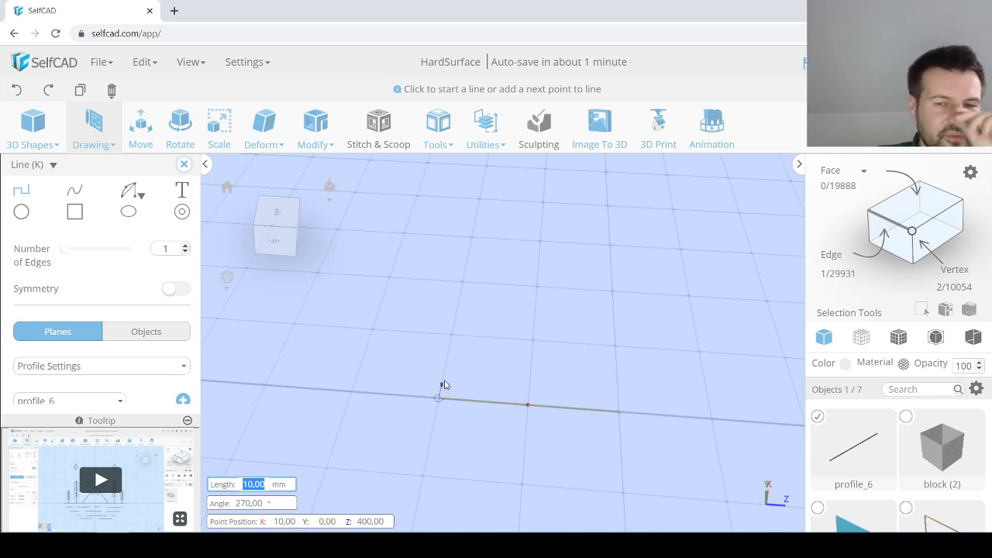
pyautogui.scroll(-1, 444, 385)
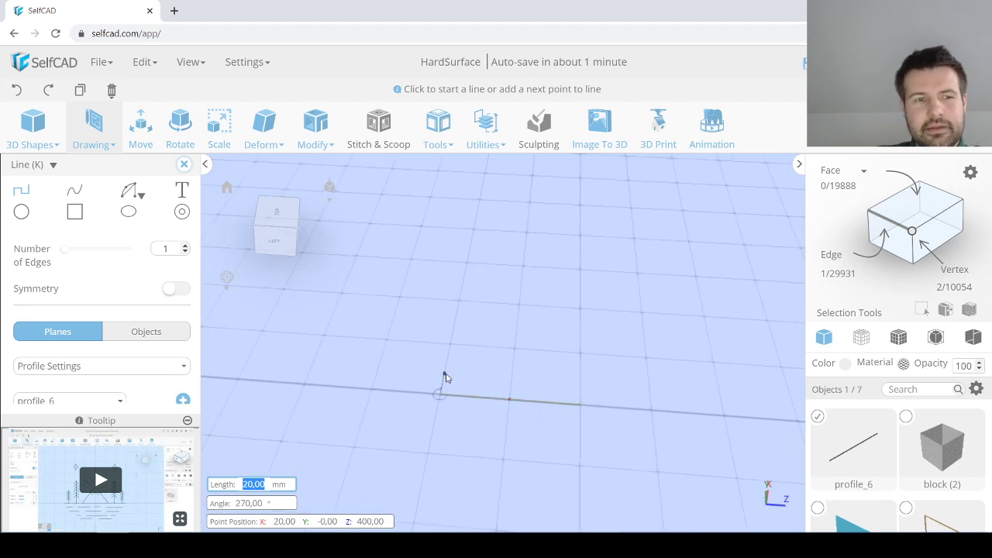
pyautogui.click(448, 353)
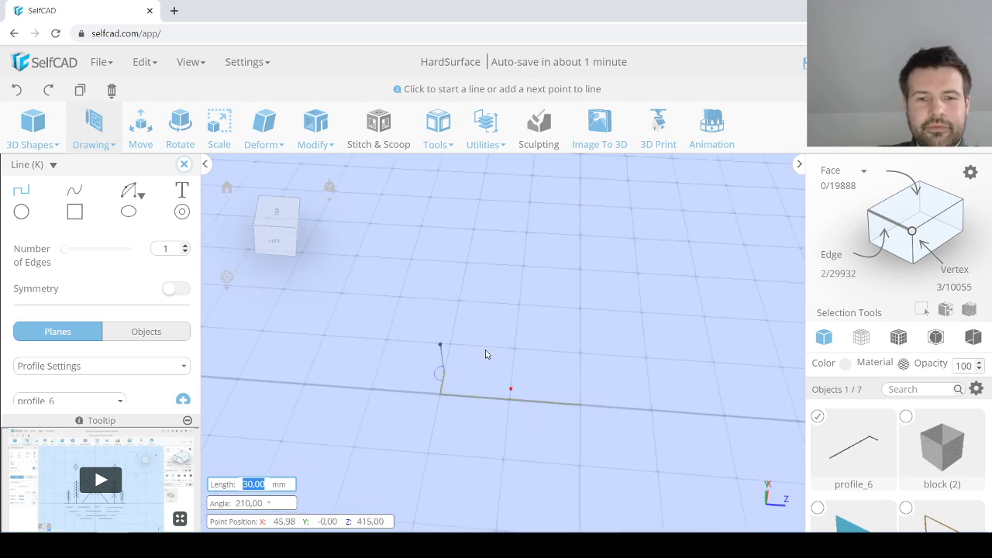
# Step: Continue the profile with an S-shaped spline from the short segment's end to about X 230, Z 470
pyautogui.click(75, 189)
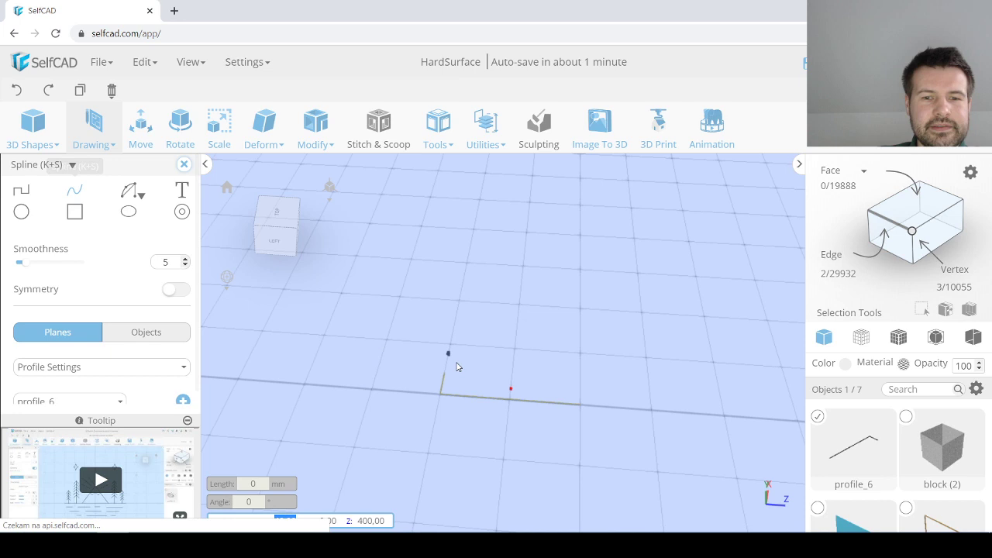
pyautogui.click(523, 346)
pyautogui.click(532, 293)
pyautogui.click(504, 267)
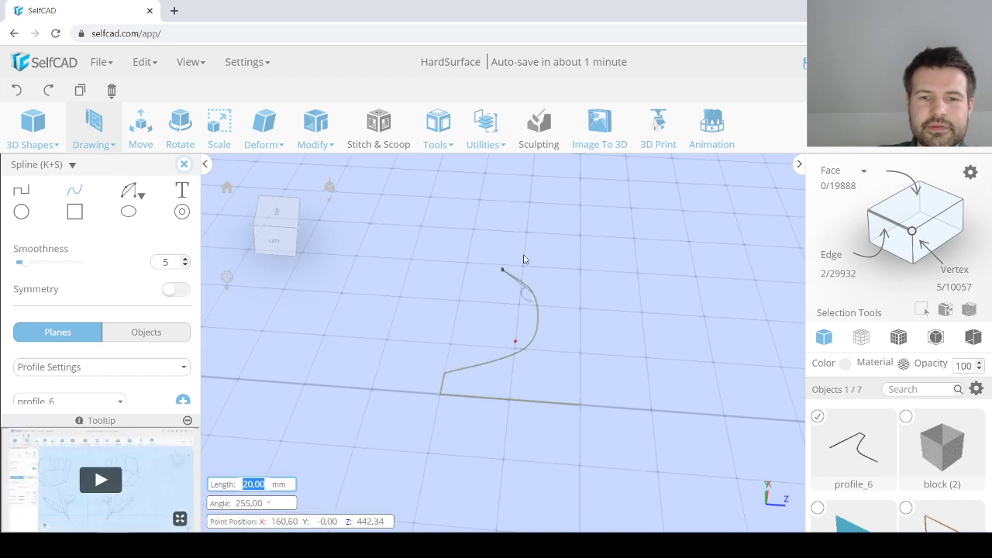
pyautogui.click(543, 248)
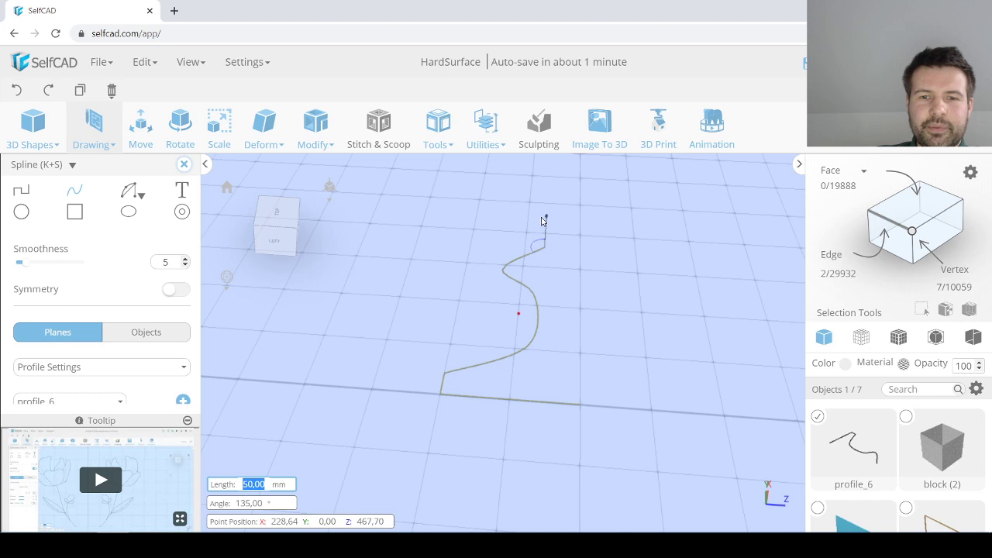
pyautogui.click(546, 217)
# Step: Switch the sketch to straight lines and enable Override Step Size in the precision settings
pyautogui.press('k')
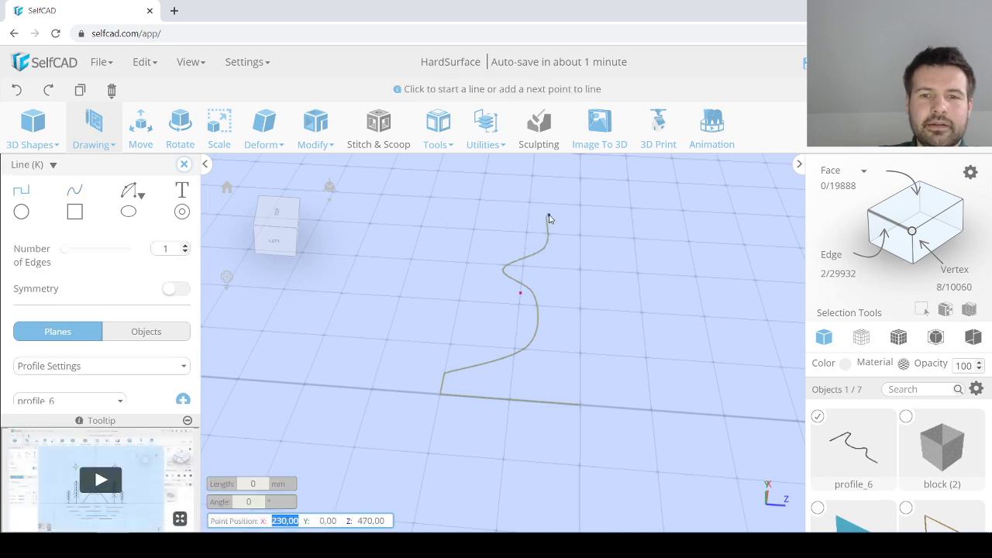
pyautogui.scroll(3, 545, 221)
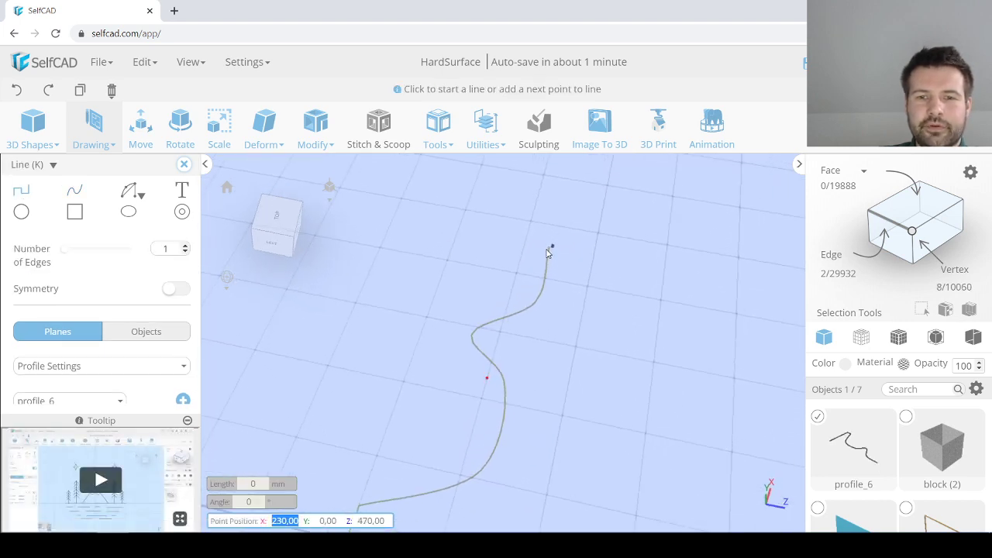
pyautogui.scroll(-1, 108, 371)
pyautogui.click(97, 354)
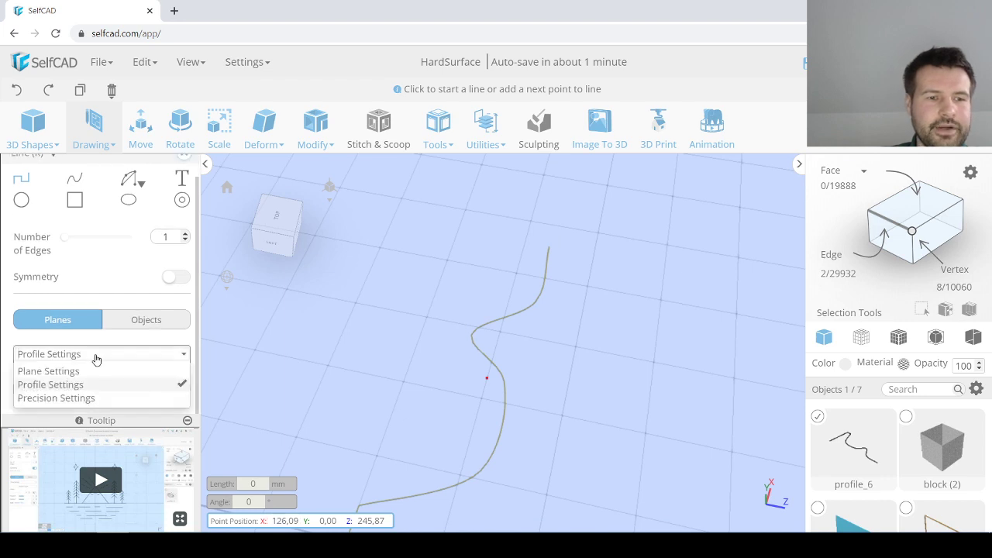
pyautogui.click(72, 398)
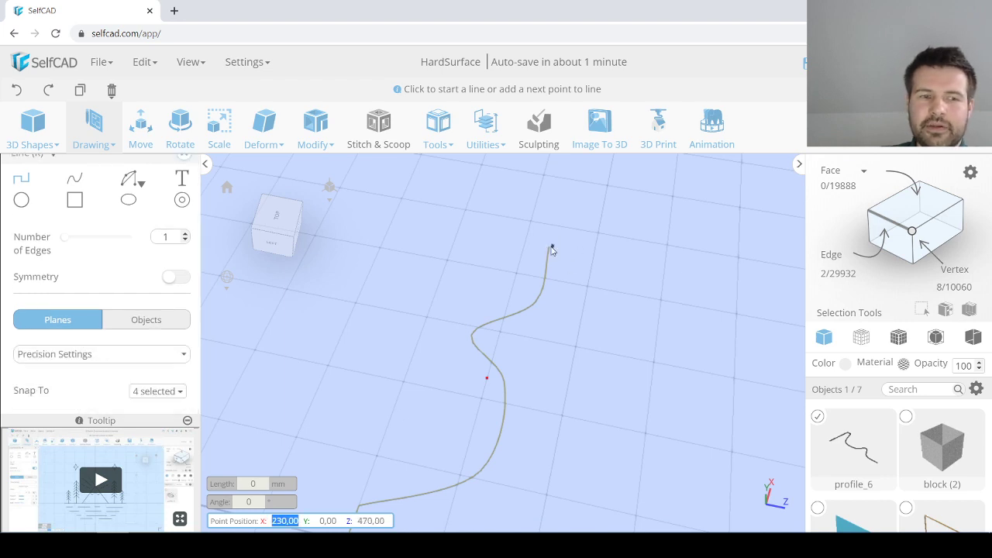
pyautogui.scroll(-3, 36, 314)
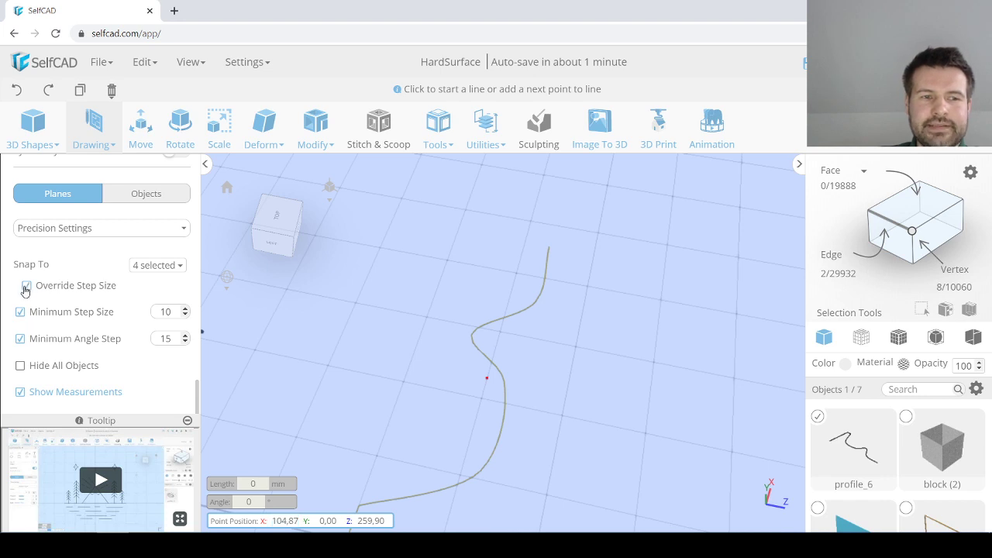
pyautogui.click(25, 286)
# Step: Extend the profile from the spline's end with straight segments forming a cap outline, finishing with a 30 mm segment to X 275.55, Z 501.3
pyautogui.click(549, 248)
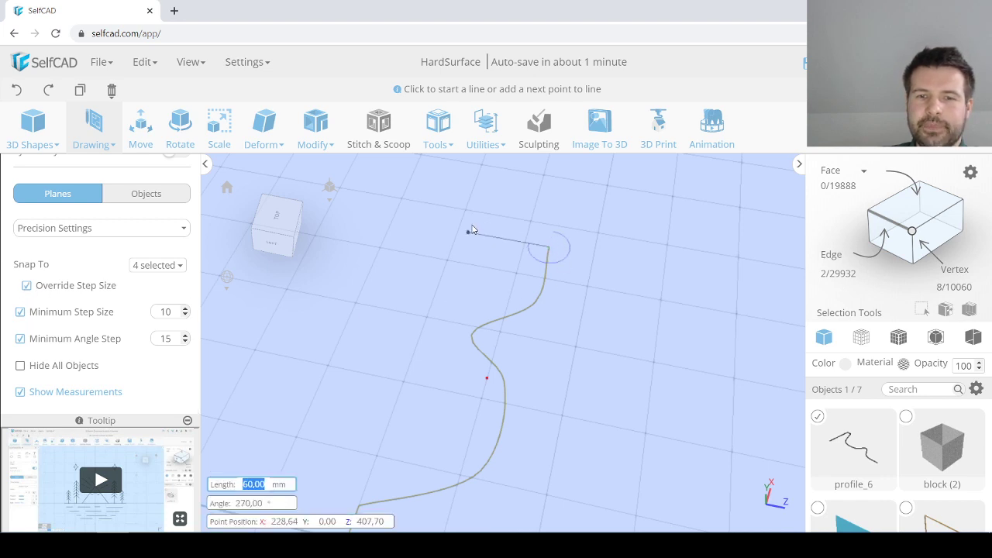
pyautogui.click(465, 213)
pyautogui.click(493, 170)
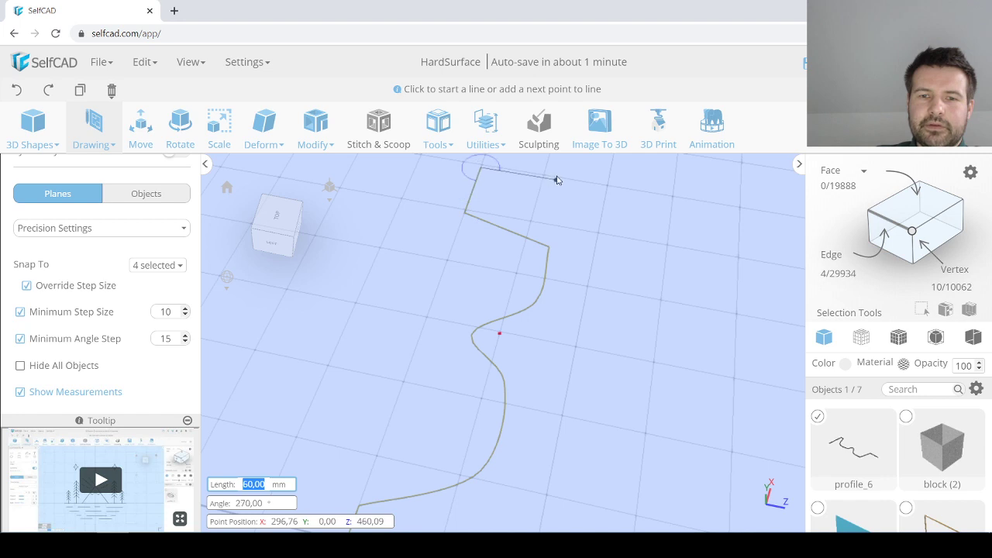
pyautogui.click(544, 176)
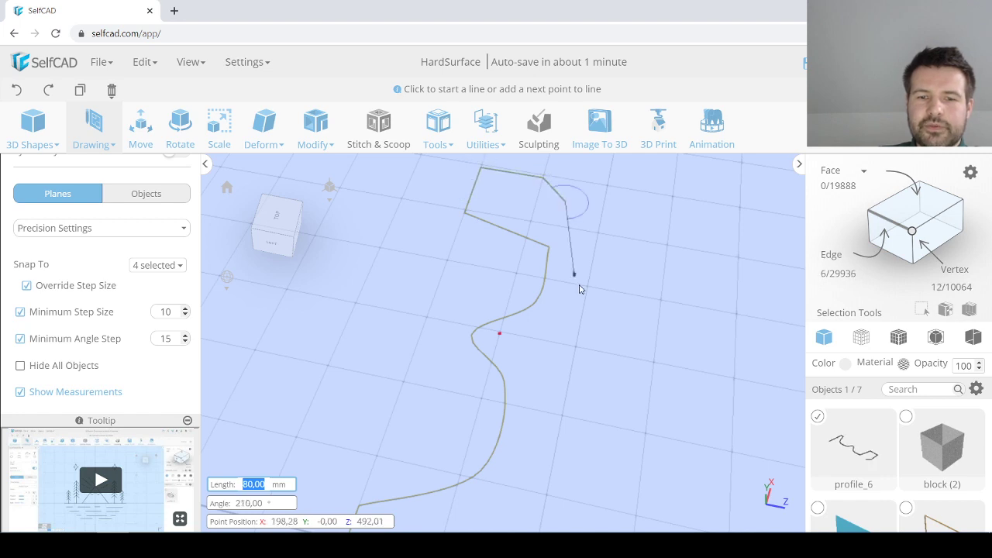
pyautogui.scroll(-2, 578, 286)
pyautogui.click(597, 232)
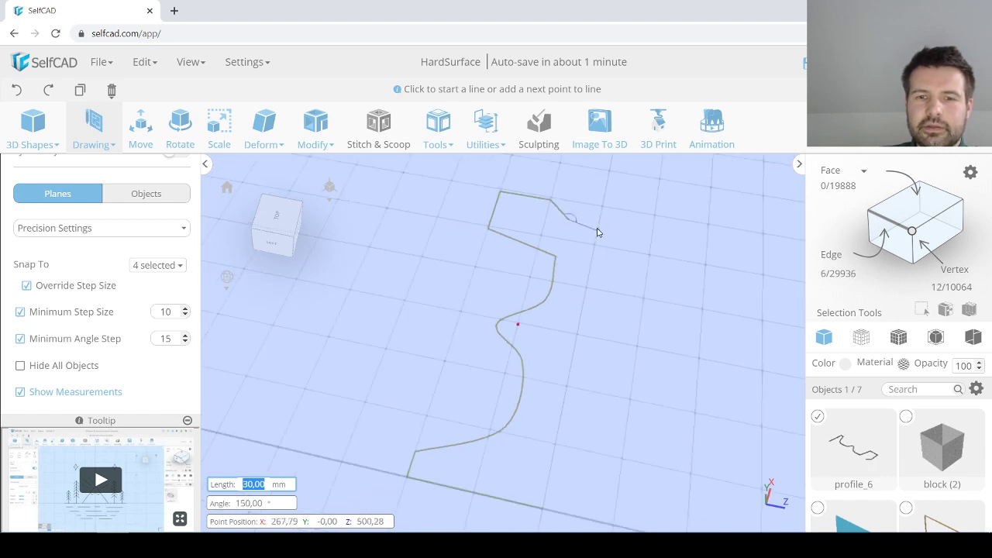
pyautogui.scroll(3, 597, 229)
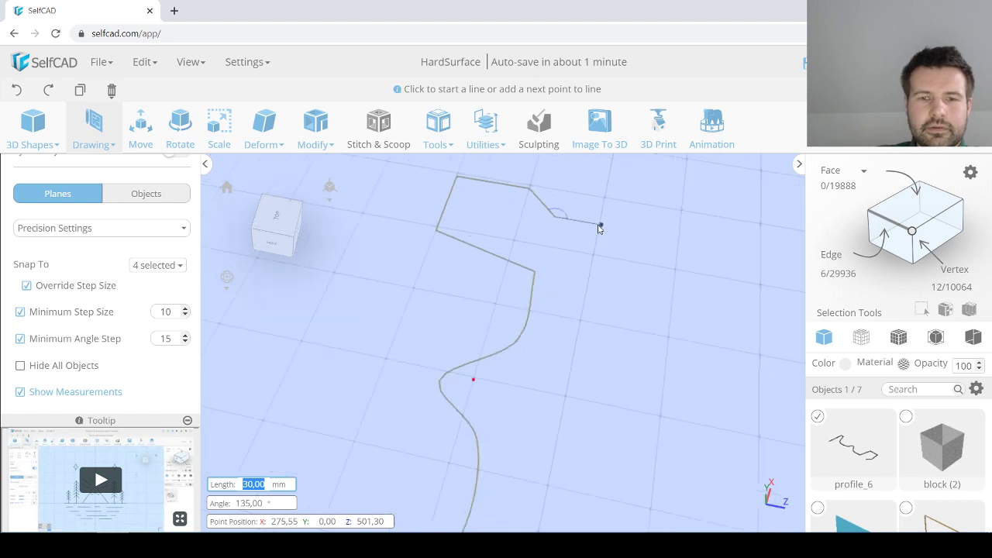
pyautogui.click(605, 225)
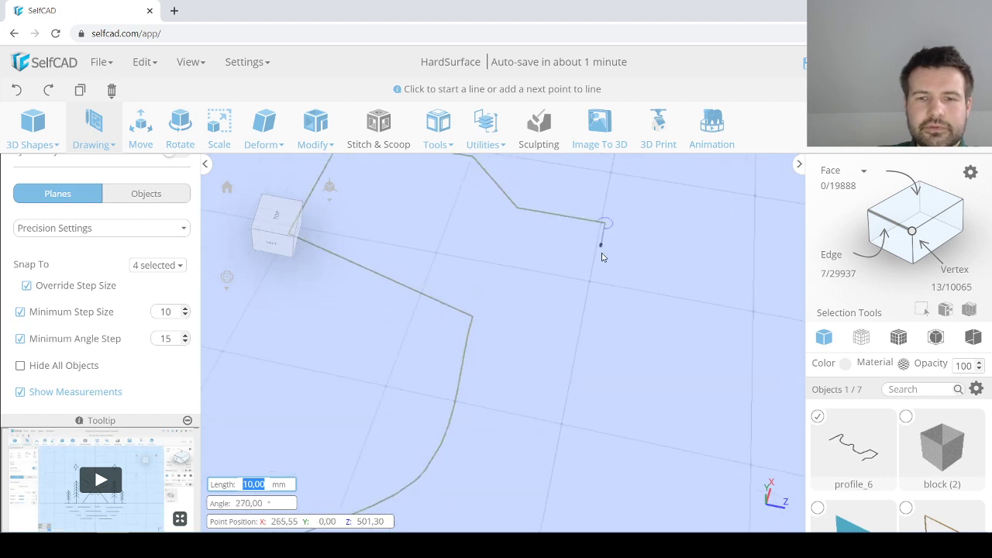
# Step: Move the last vertex of the profile to Z 500, in line with the start of the base line
pyautogui.scroll(1, 602, 246)
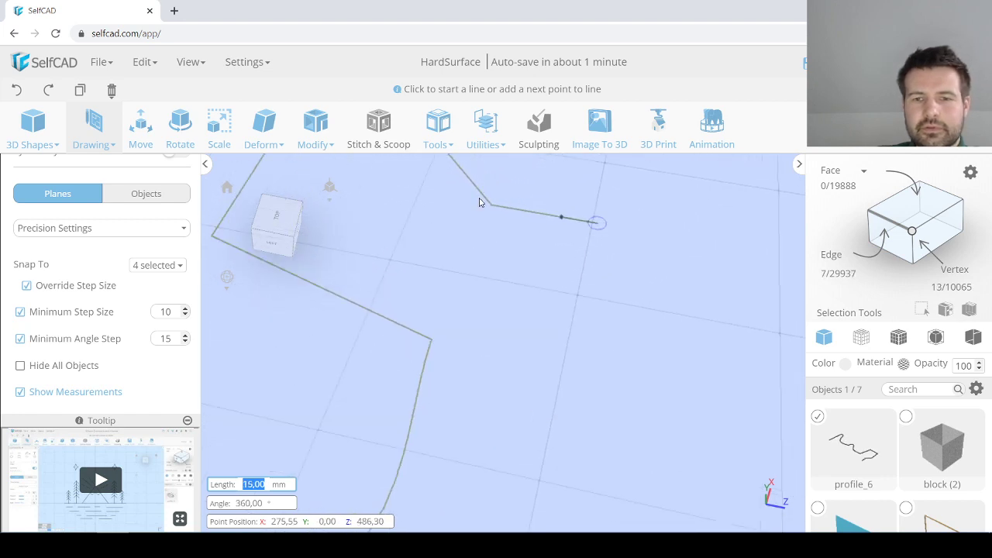
pyautogui.click(911, 232)
pyautogui.click(597, 225)
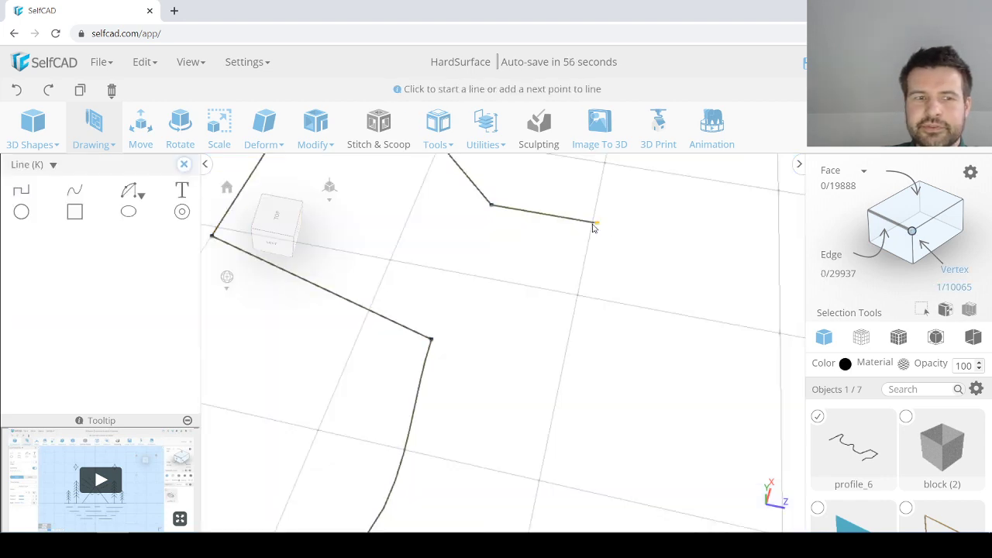
pyautogui.click(145, 132)
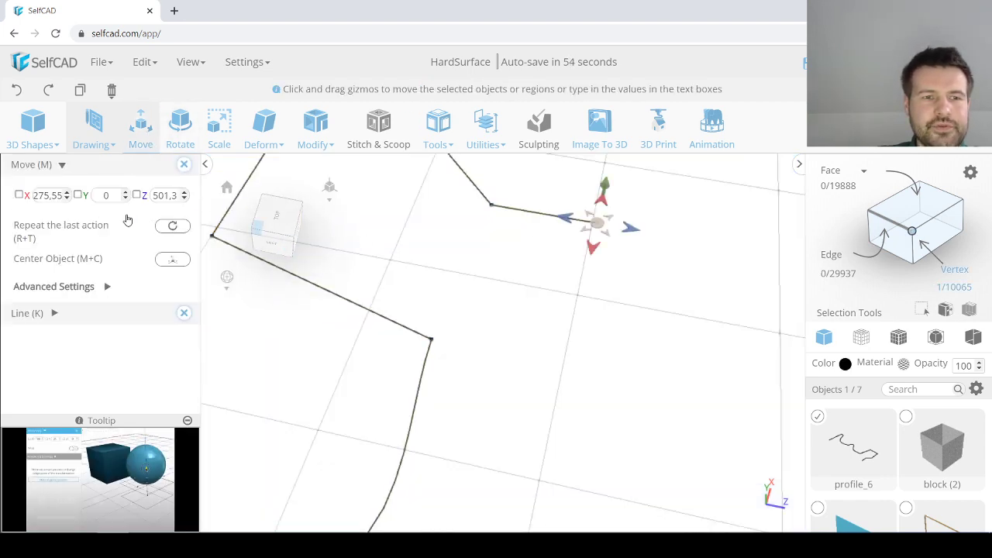
pyautogui.doubleClick(166, 197)
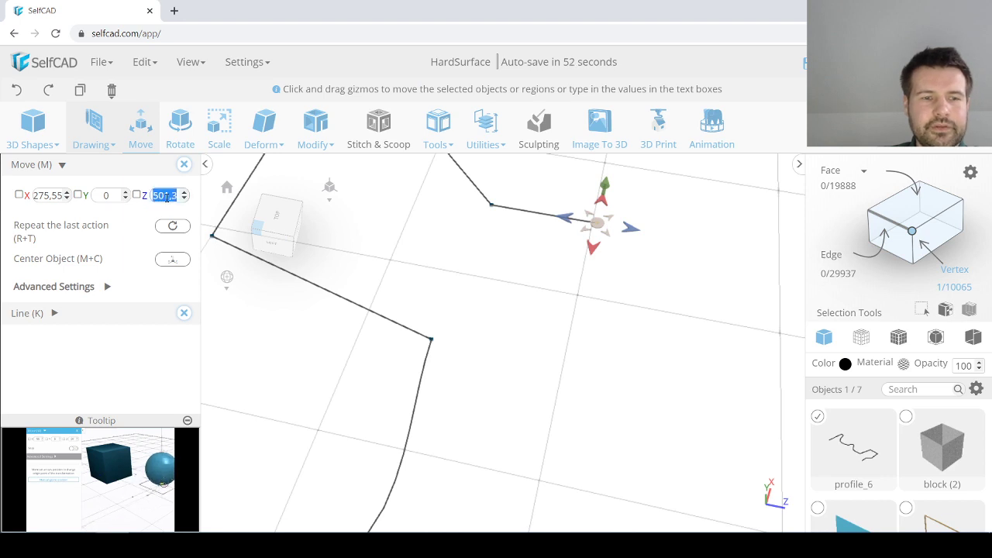
pyautogui.write('500')
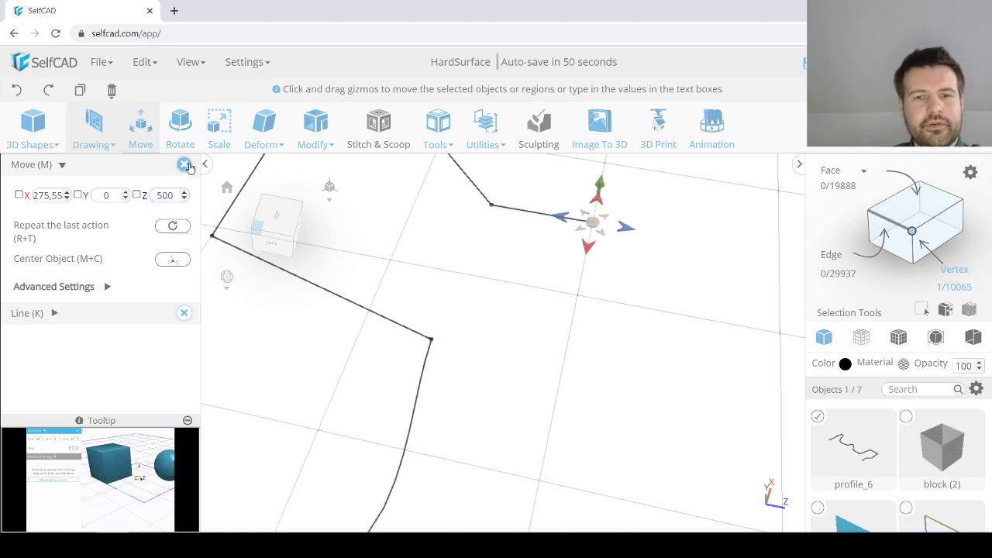
pyautogui.click(183, 165)
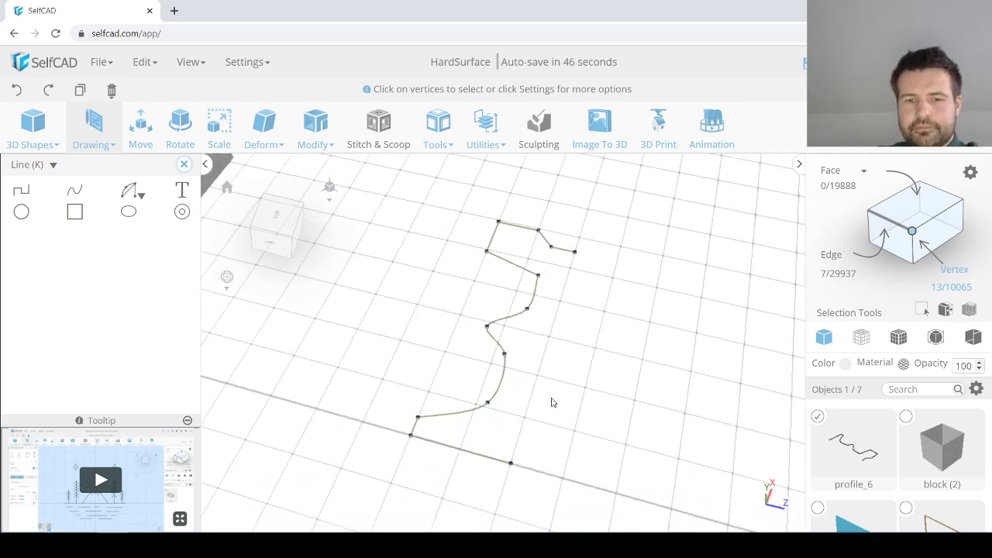
# Step: Try to revolve the profile 360 degrees around a drawn edge joining the base line's open end and the upper open end
pyautogui.moveTo(443, 136)
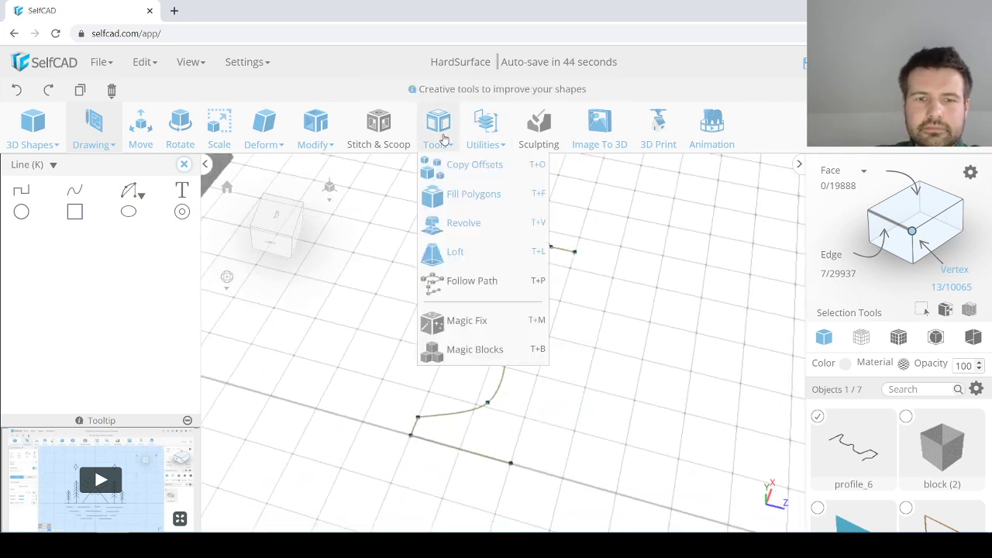
pyautogui.click(470, 225)
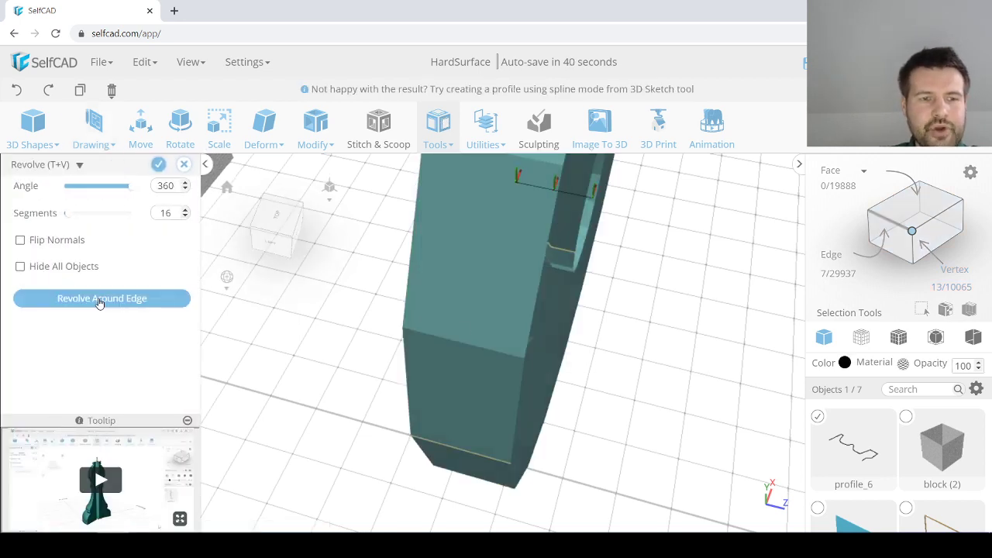
pyautogui.click(100, 300)
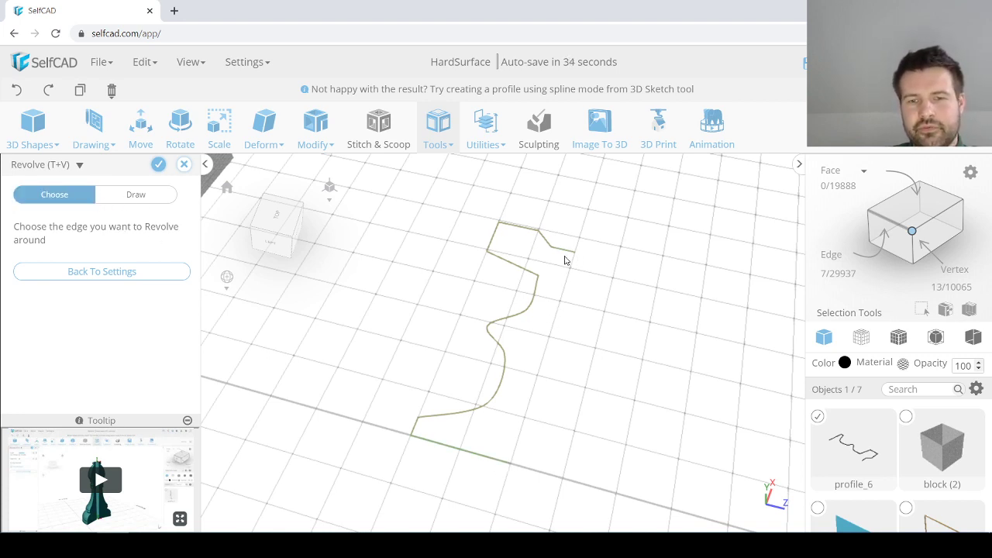
pyautogui.click(136, 195)
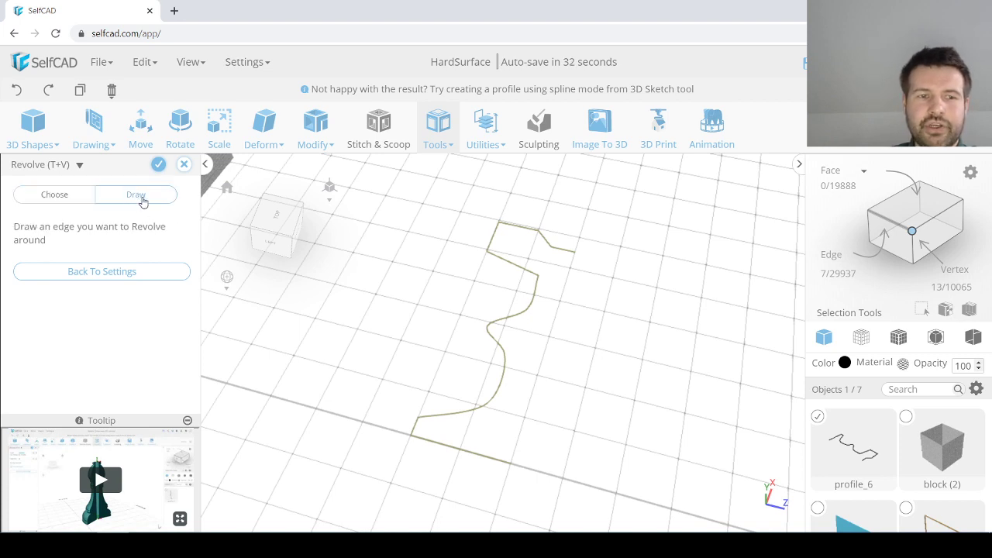
pyautogui.click(512, 464)
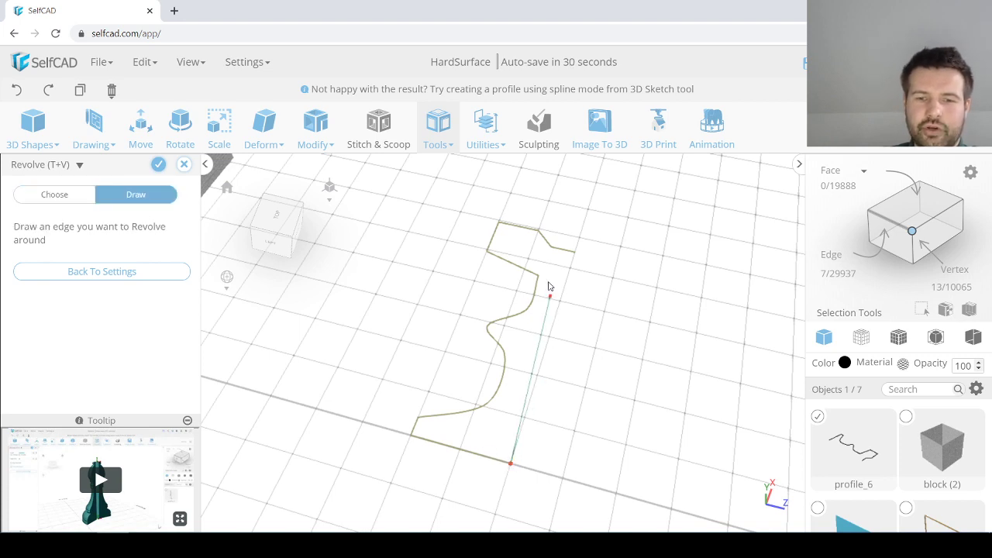
pyautogui.click(578, 256)
# Step: Flip the normals of the revolved shape, inspect it from the front and discard the Revolve
pyautogui.scroll(-3, 591, 355)
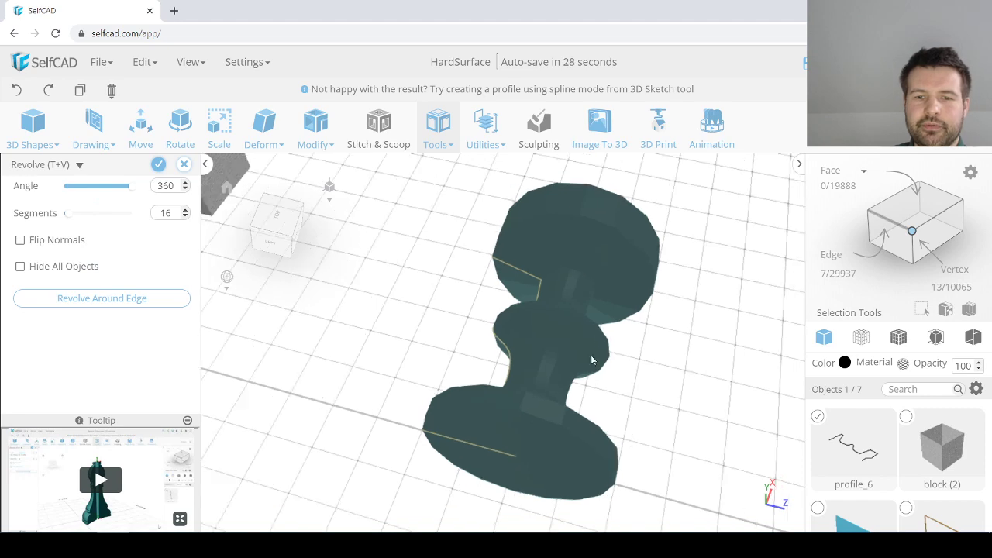
pyautogui.click(21, 240)
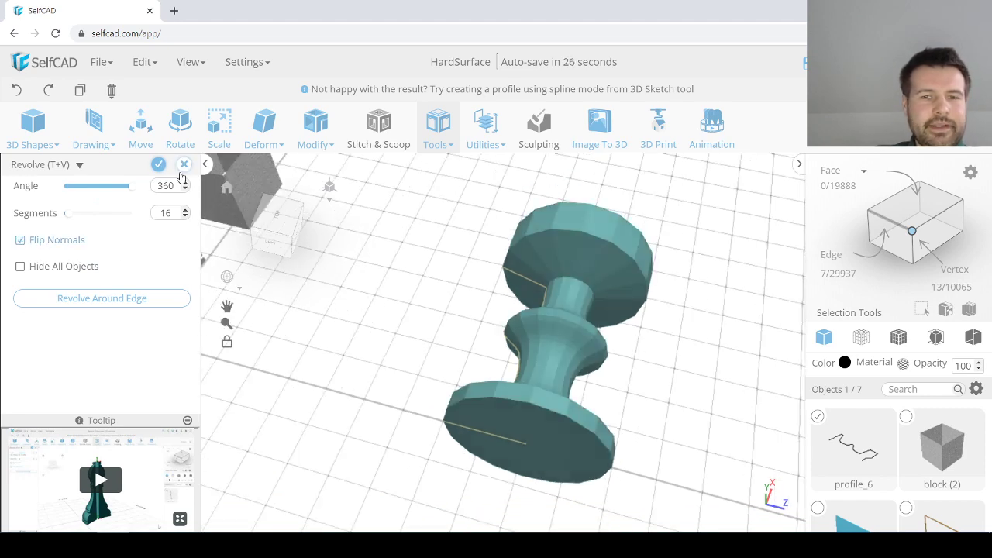
pyautogui.moveTo(445, 349); pyautogui.dragTo(492, 424, button='middle')
pyautogui.moveTo(503, 386); pyautogui.dragTo(543, 362, button='middle')
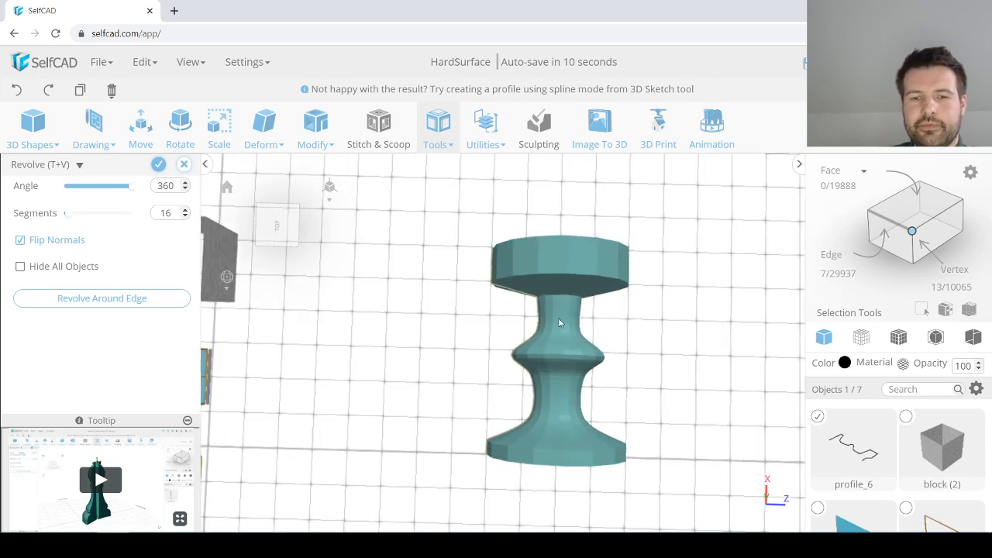
pyautogui.click(184, 164)
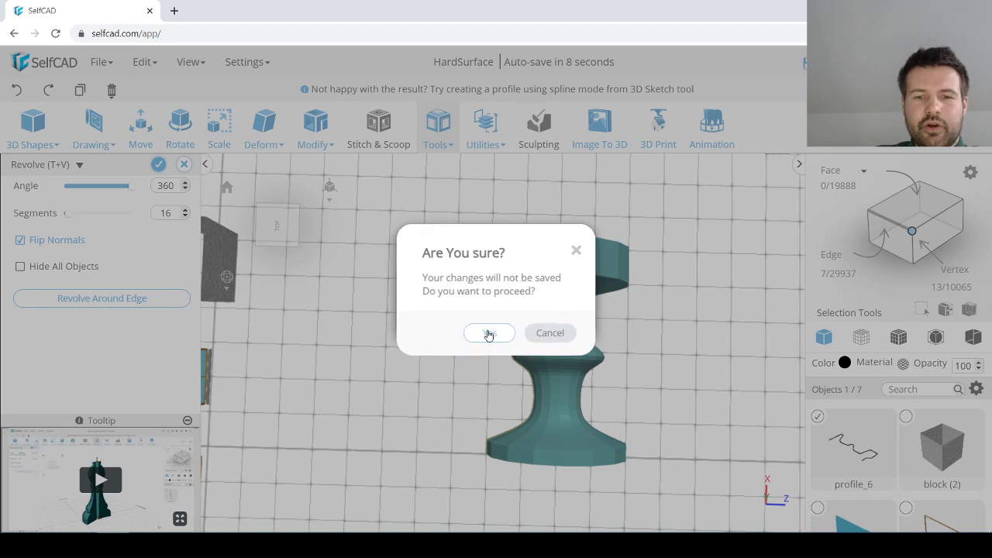
pyautogui.click(489, 333)
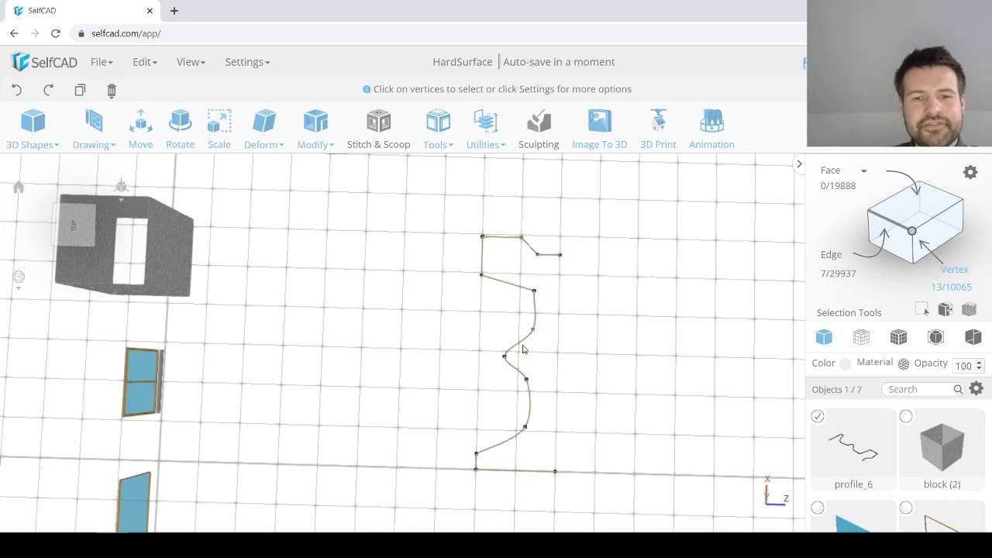
# Step: Delete the curved profile from the scene
pyautogui.moveTo(496, 377)
pyautogui.mouseDown(button='middle')
pyautogui.moveTo(555, 429)
pyautogui.moveTo(558, 414)
pyautogui.moveTo(441, 334)
pyautogui.mouseUp(button='middle')
pyautogui.click(132, 110)
pyautogui.click(448, 351)
# Step: Start a new 3D Sketch and draw a base line from Z 500 to Z 400, followed by a 20 mm segment along X
pyautogui.click(85, 128)
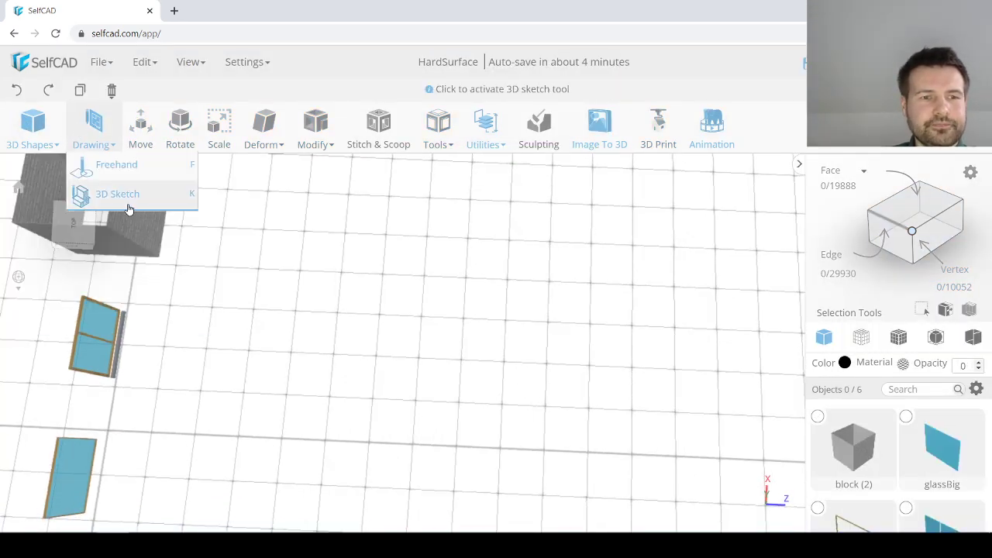
pyautogui.click(109, 194)
pyautogui.click(539, 449)
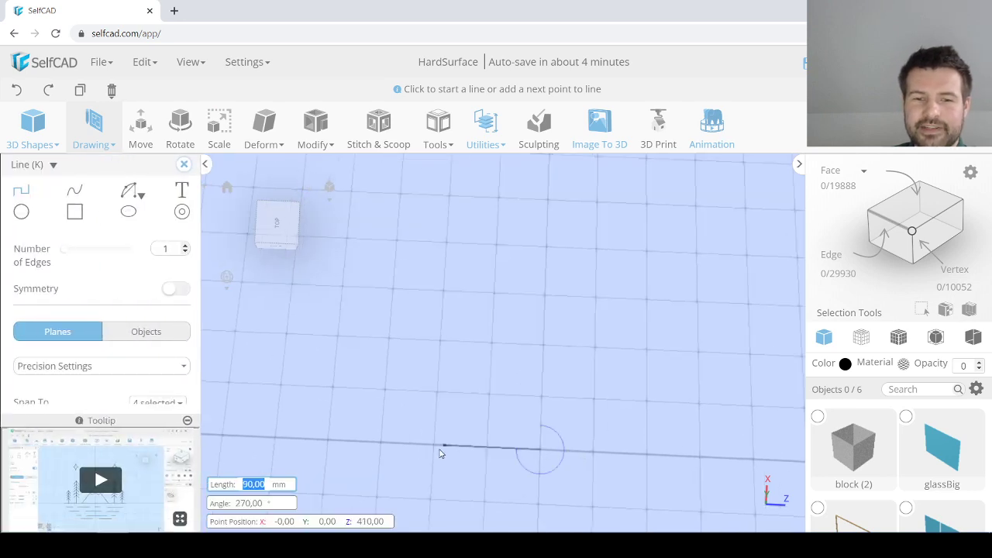
pyautogui.click(432, 449)
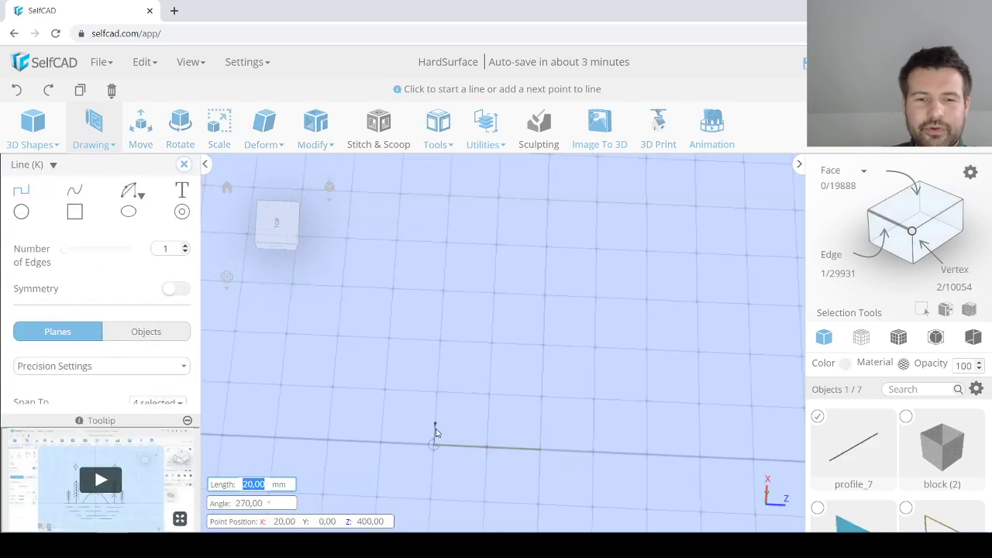
pyautogui.click(435, 423)
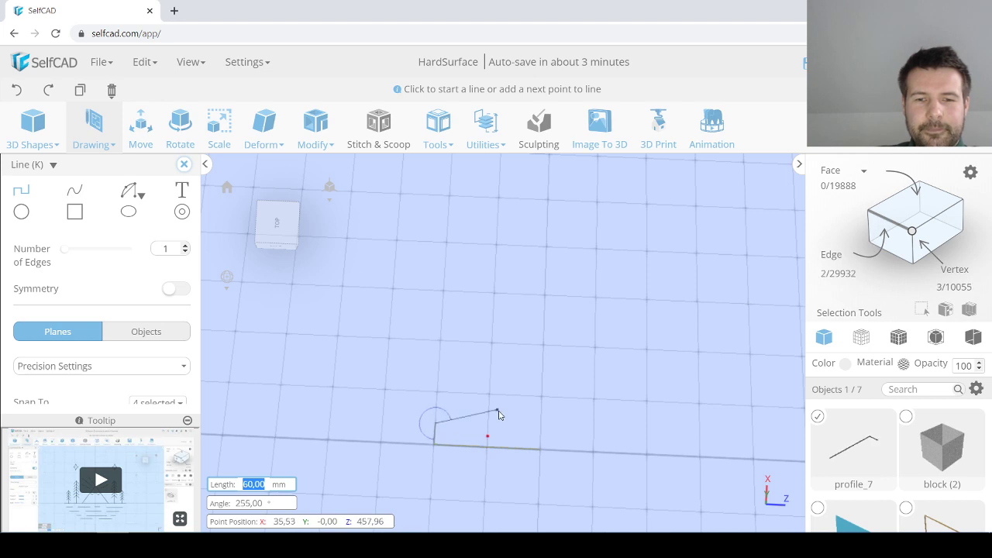
# Step: Continue the profile with 10 mm along Z, 10 mm back to X 10, about 70 mm along Z, and about 40 mm along X
pyautogui.click(445, 424)
pyautogui.click(444, 433)
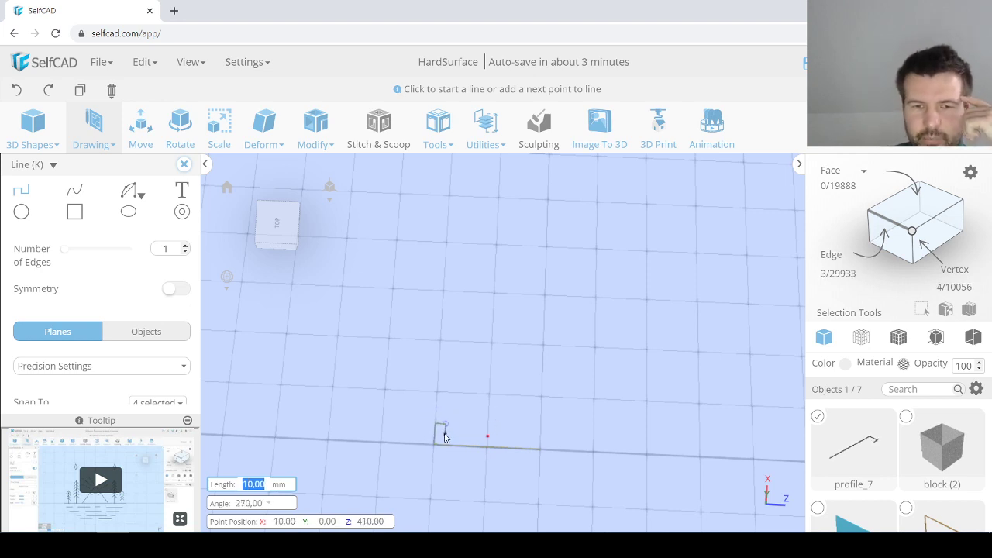
pyautogui.click(518, 439)
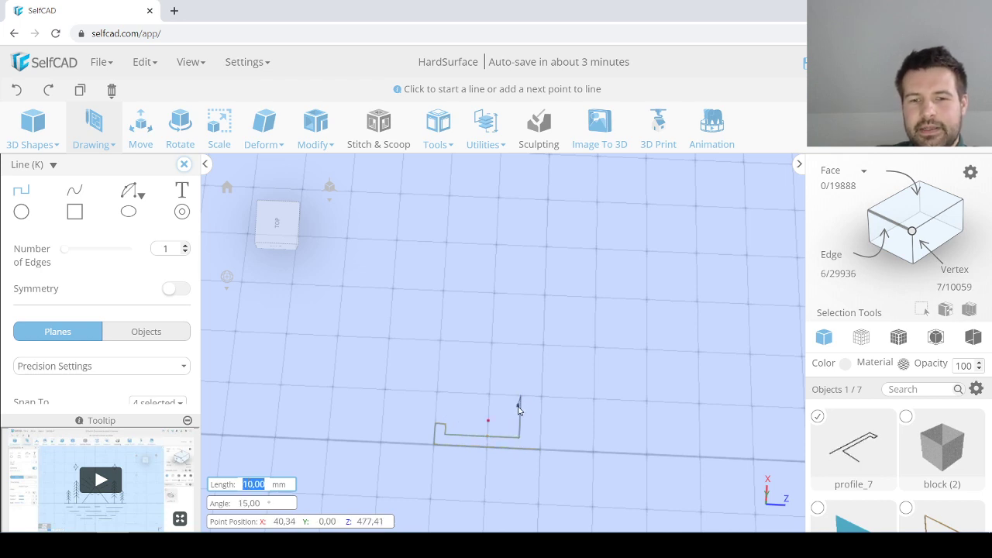
pyautogui.click(519, 404)
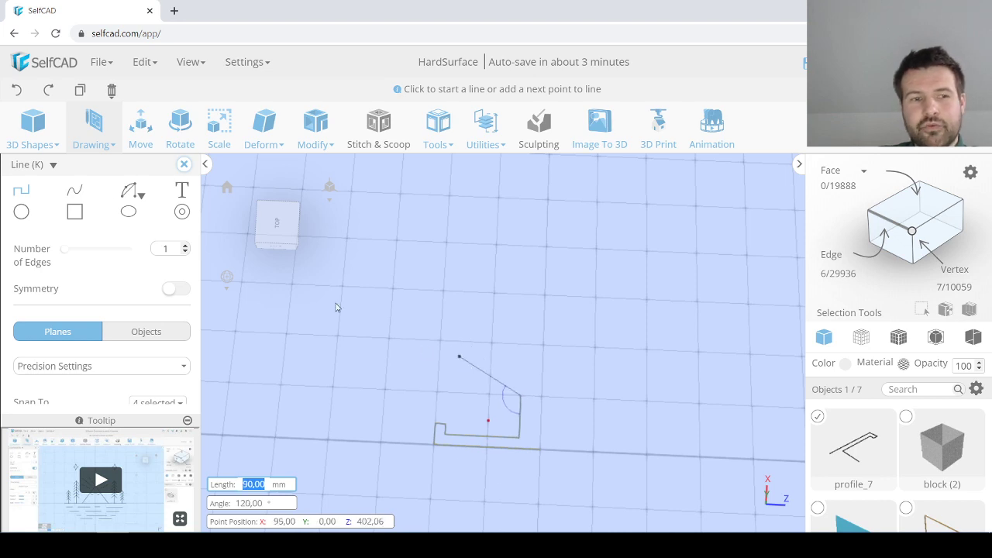
pyautogui.moveTo(133, 206)
pyautogui.click(129, 232)
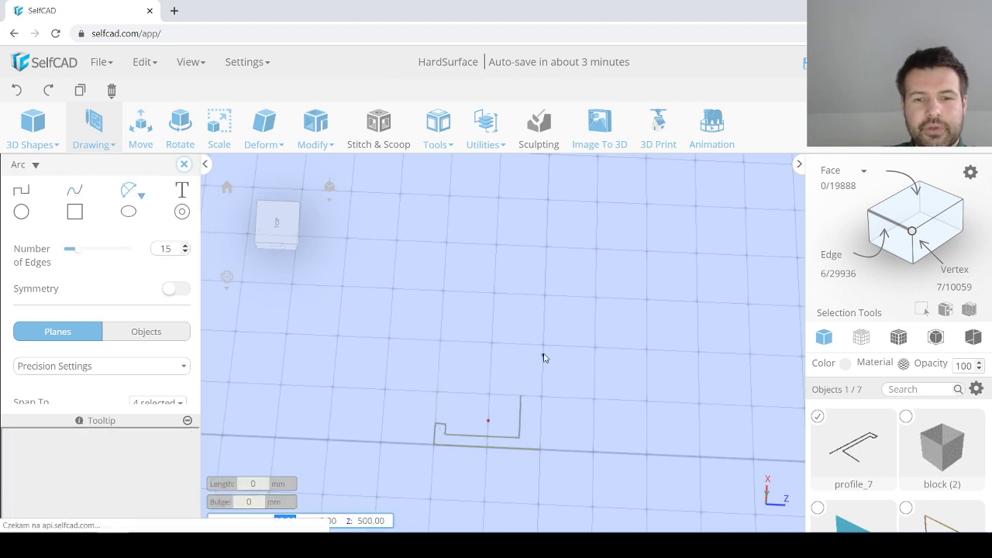
pyautogui.click(520, 398)
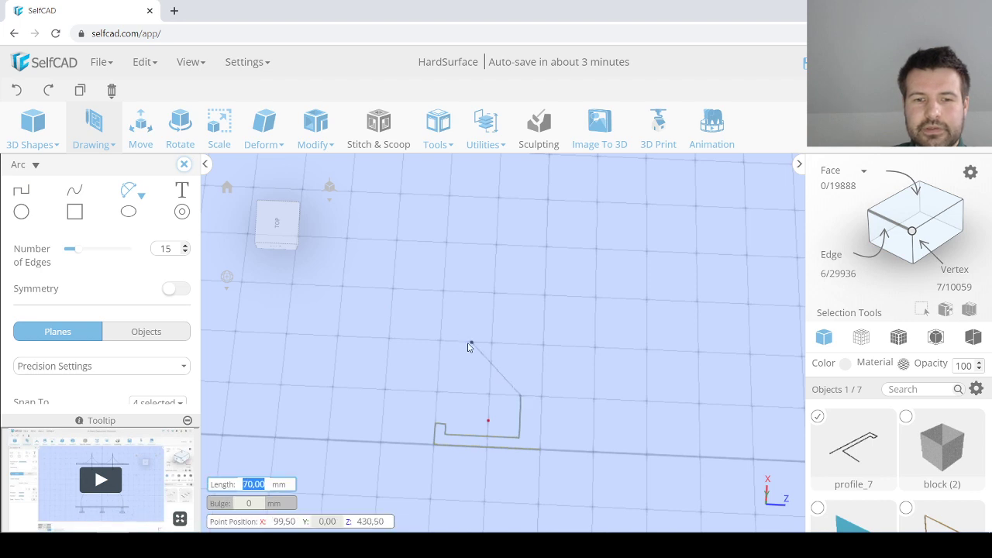
pyautogui.click(463, 349)
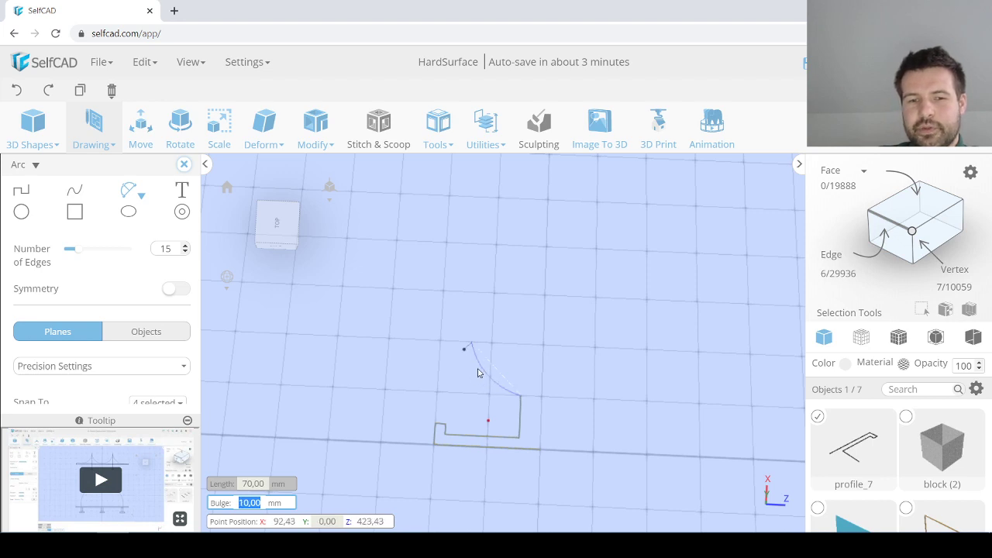
pyautogui.press('Escape')
# Step: Draw a concave arc with 70 mm length and 10 mm bulge from the open end of the 40 mm segment
pyautogui.moveTo(134, 191)
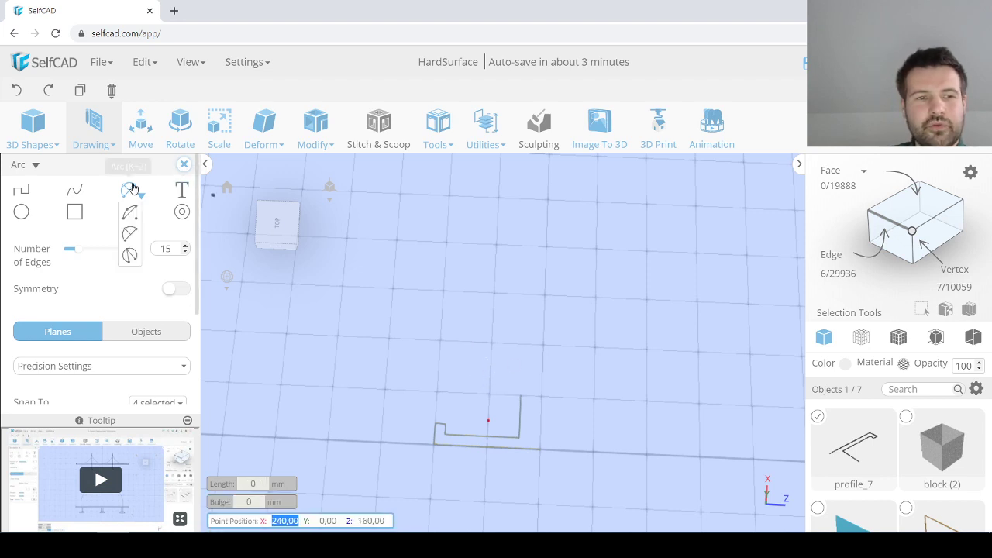
pyautogui.click(131, 233)
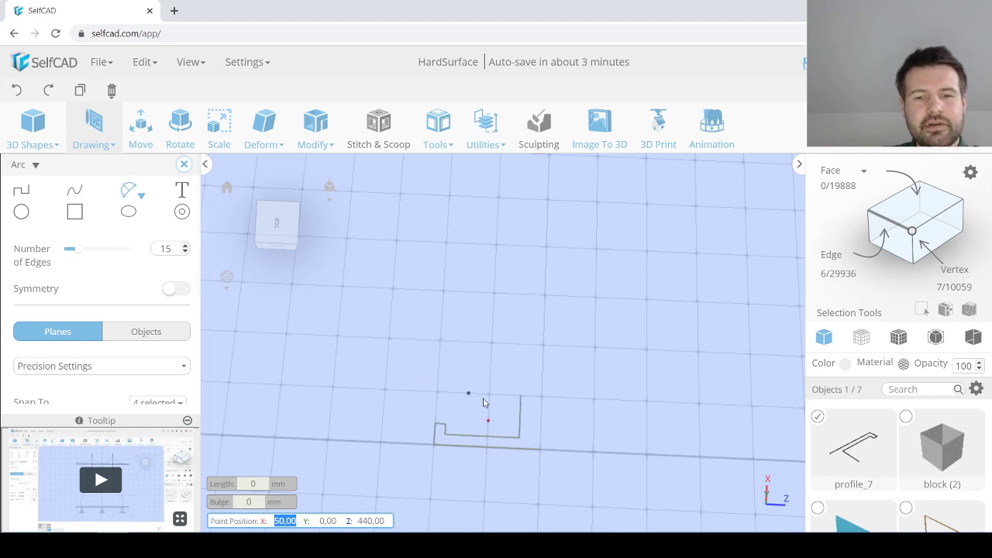
pyautogui.click(521, 400)
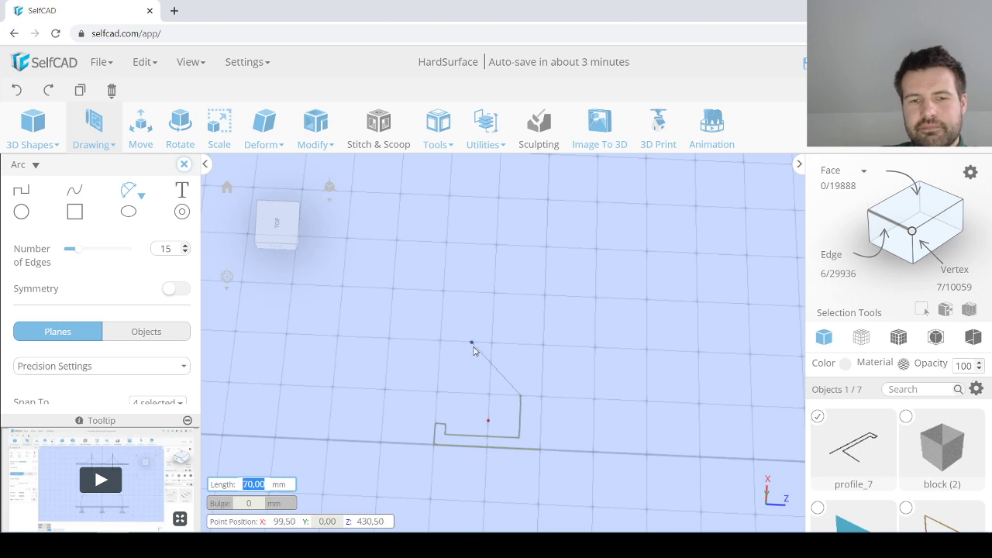
pyautogui.press('Return')
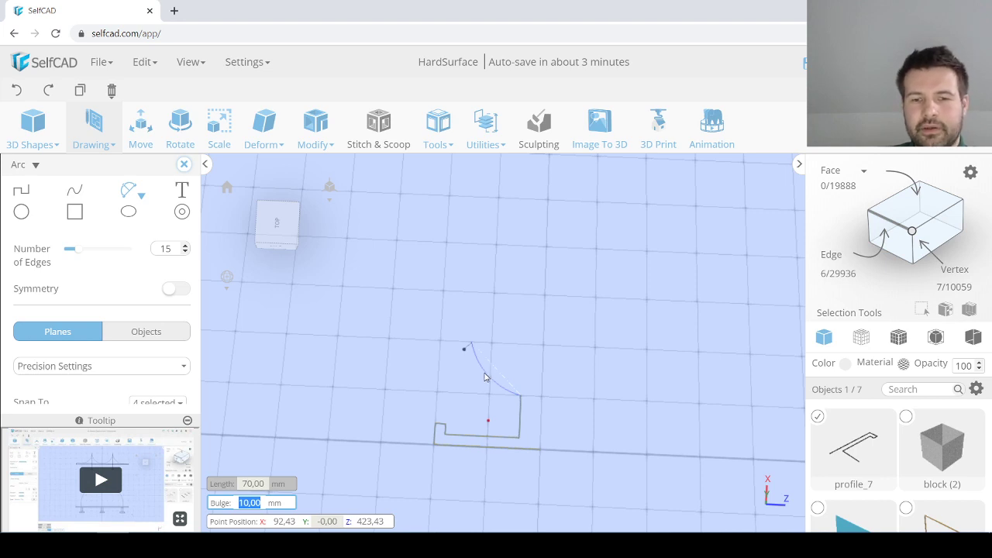
pyautogui.click(484, 378)
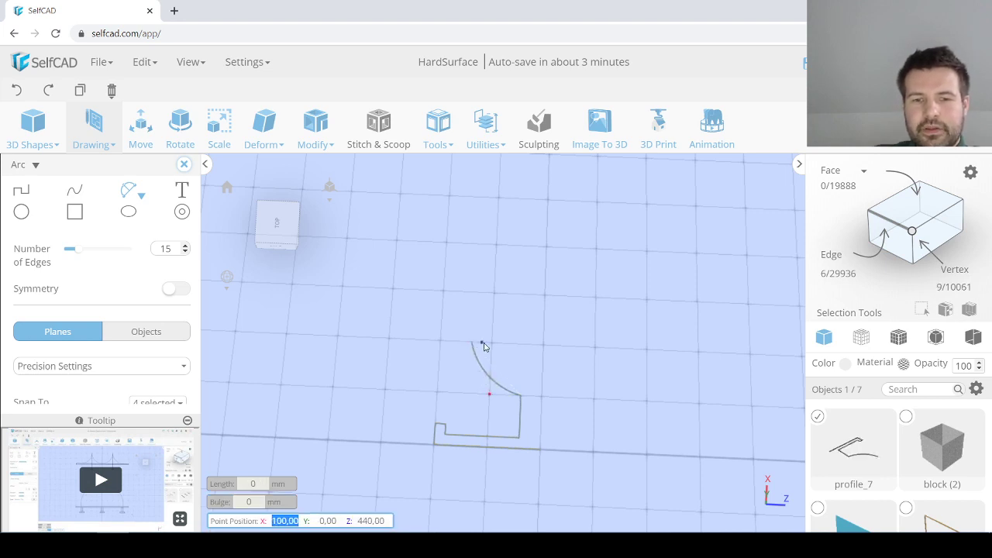
# Step: Add a 10 mm line along Z from the free end of the arc
pyautogui.click(27, 194)
pyautogui.scroll(2, 458, 336)
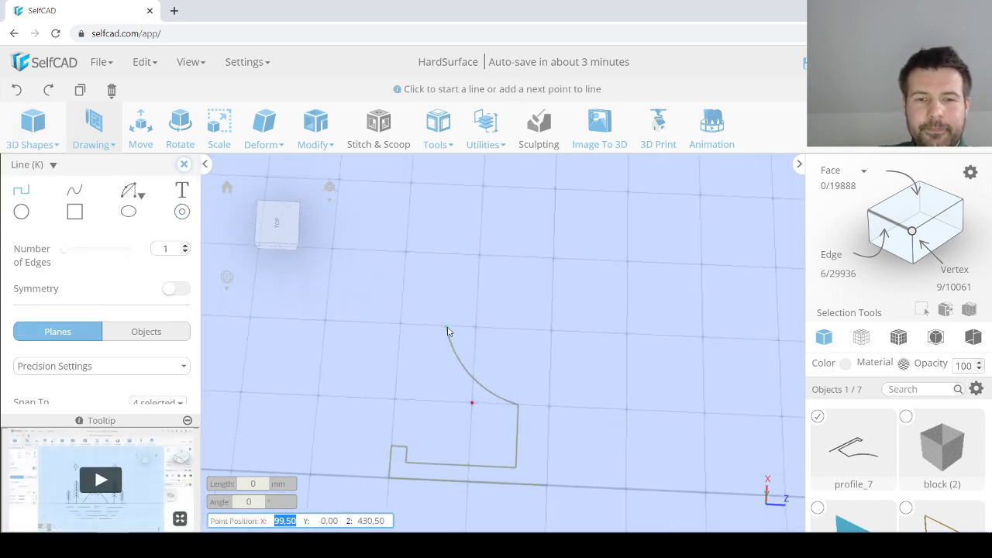
pyautogui.click(447, 332)
pyautogui.write('140')
pyautogui.press('Return')
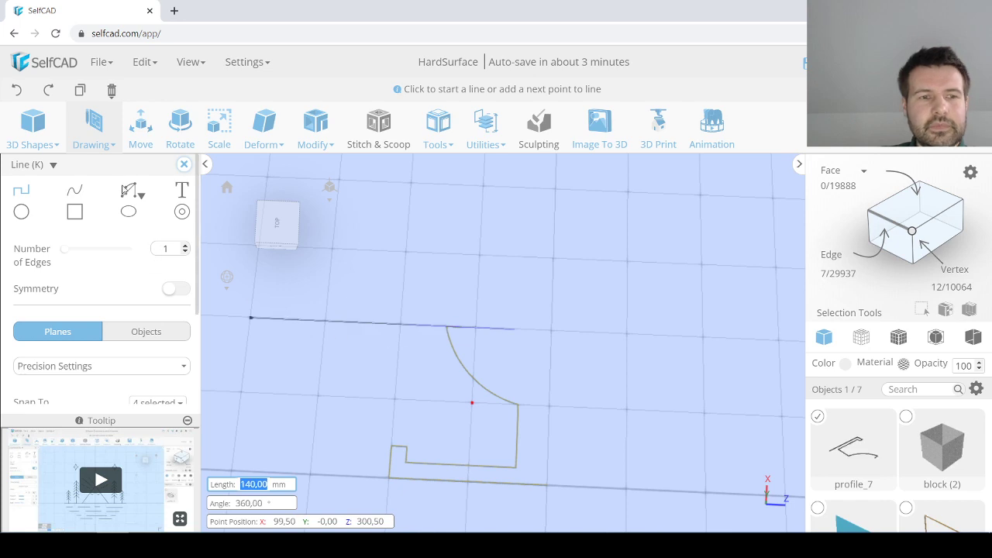
# Step: Draw a second arc about 60 mm long with a 10 mm bulge, running back alongside the first arc
pyautogui.click(128, 190)
pyautogui.click(129, 230)
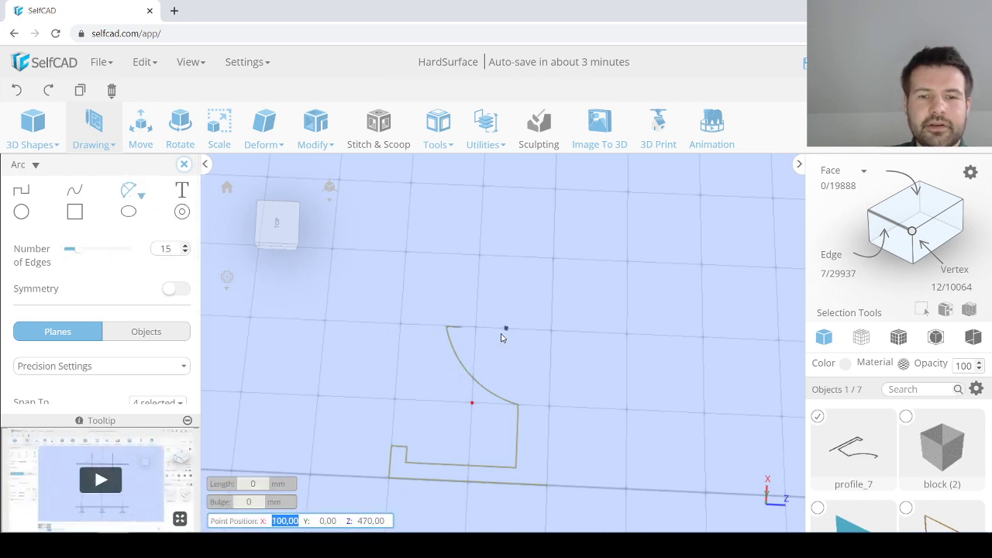
pyautogui.click(462, 329)
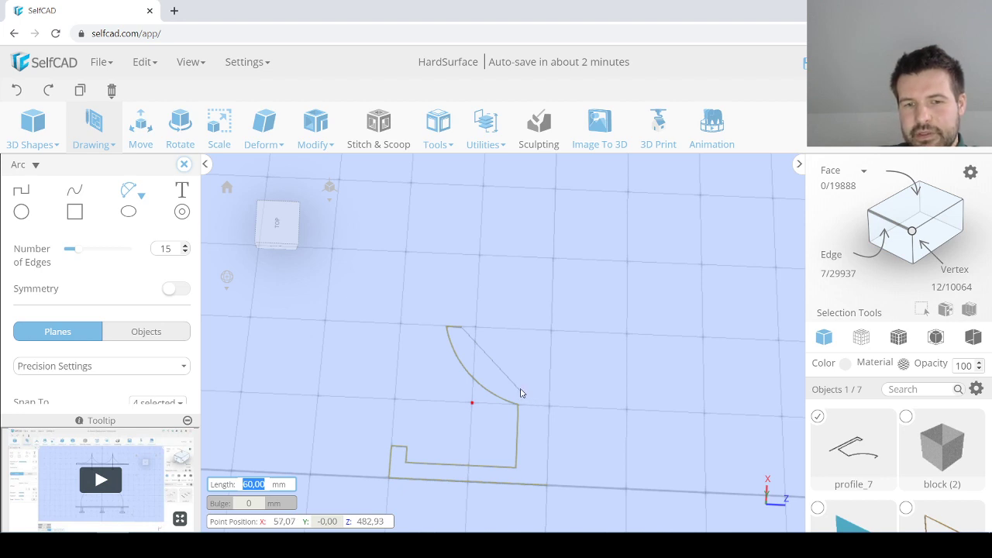
pyautogui.click(520, 393)
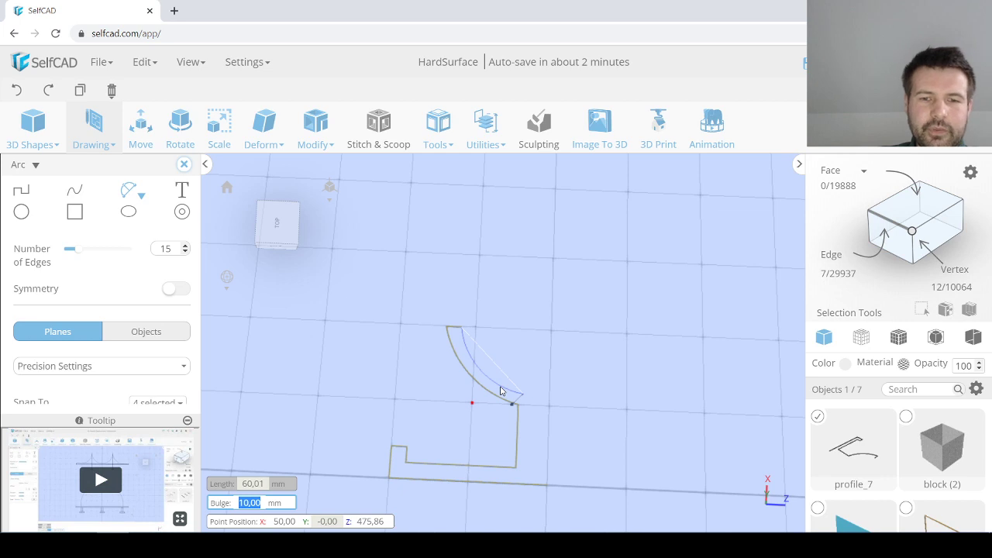
pyautogui.click(502, 392)
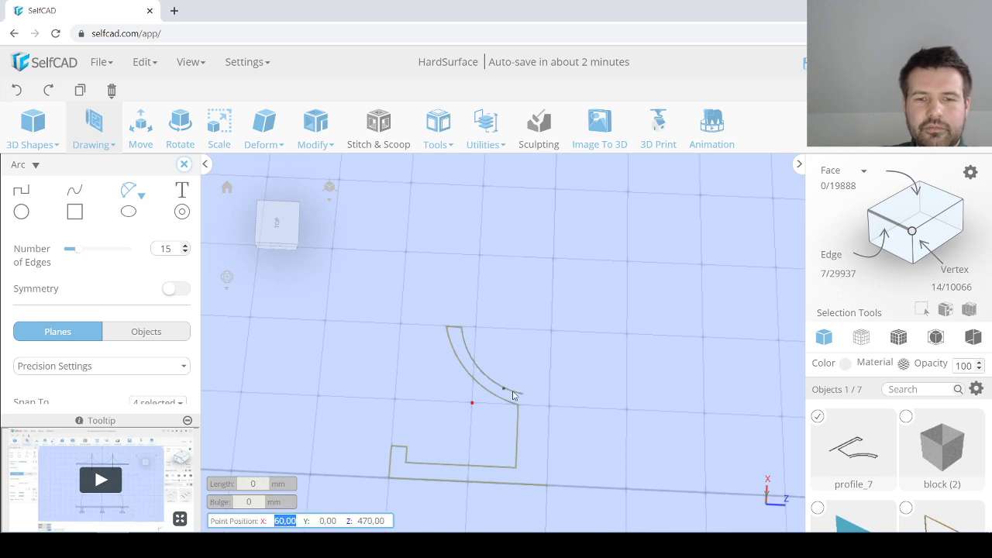
# Step: Draw a 30 mm line along X from the free end of the second arc
pyautogui.click(30, 193)
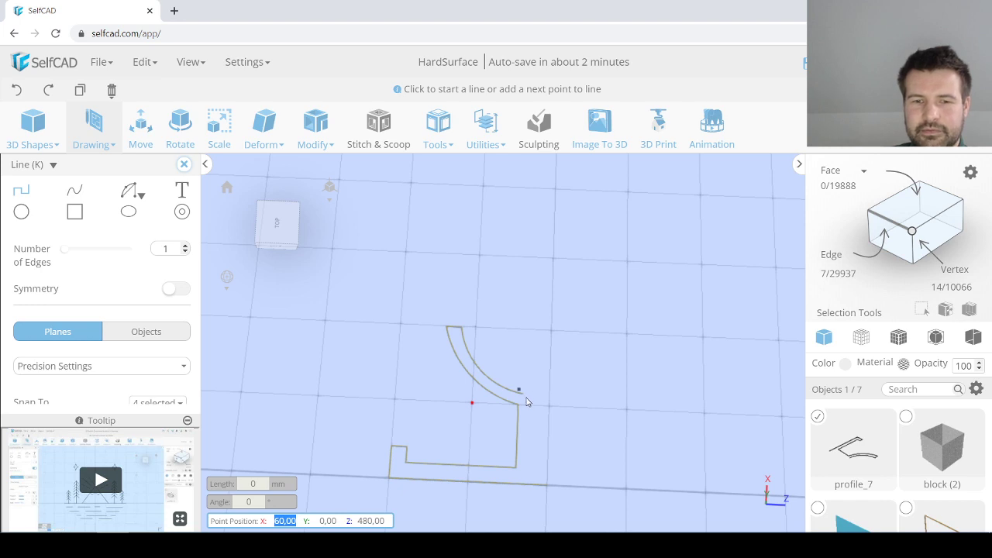
pyautogui.scroll(3, 526, 401)
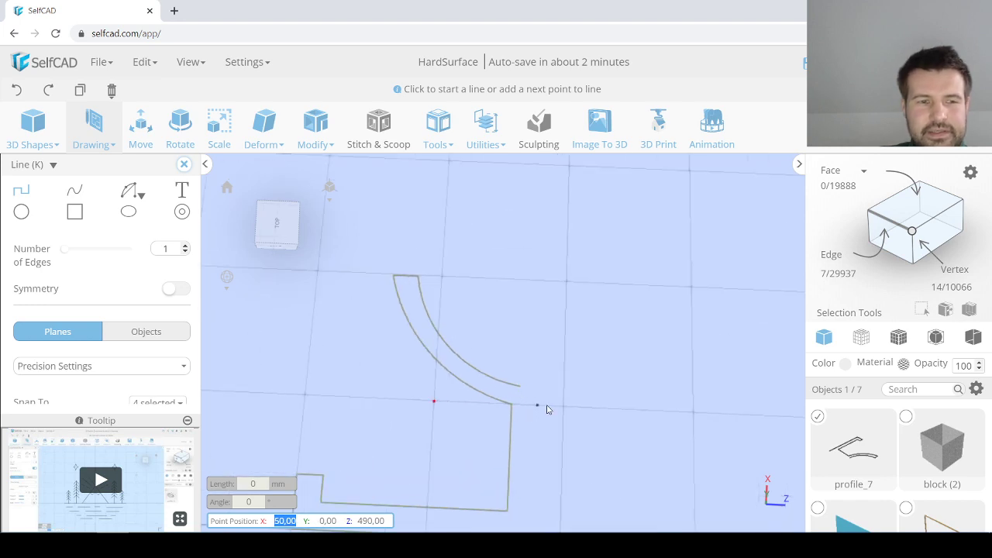
pyautogui.moveTo(545, 404); pyautogui.dragTo(507, 377, button='right')
pyautogui.click(490, 248)
pyautogui.moveTo(491, 249); pyautogui.dragTo(497, 272, button='right')
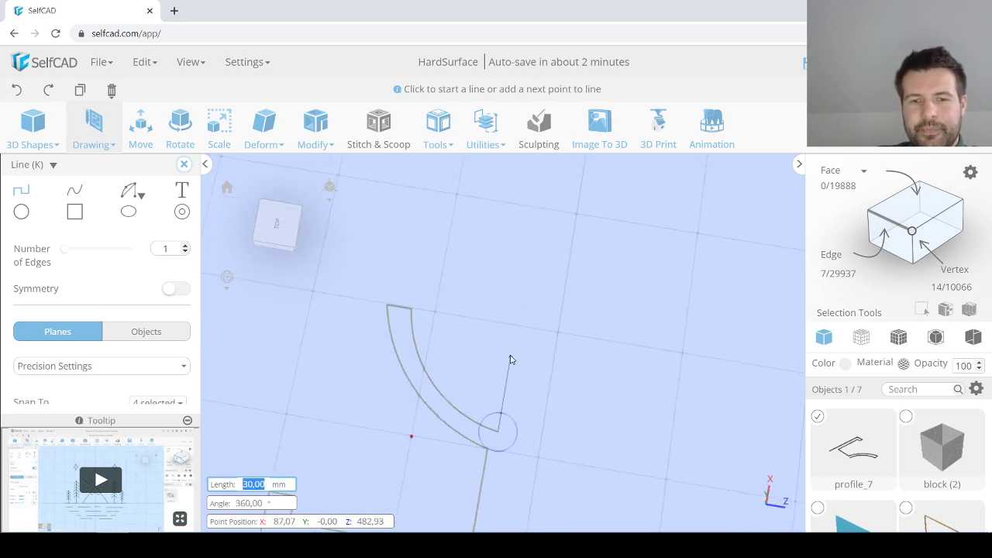
pyautogui.moveTo(517, 359); pyautogui.dragTo(602, 323, button='right')
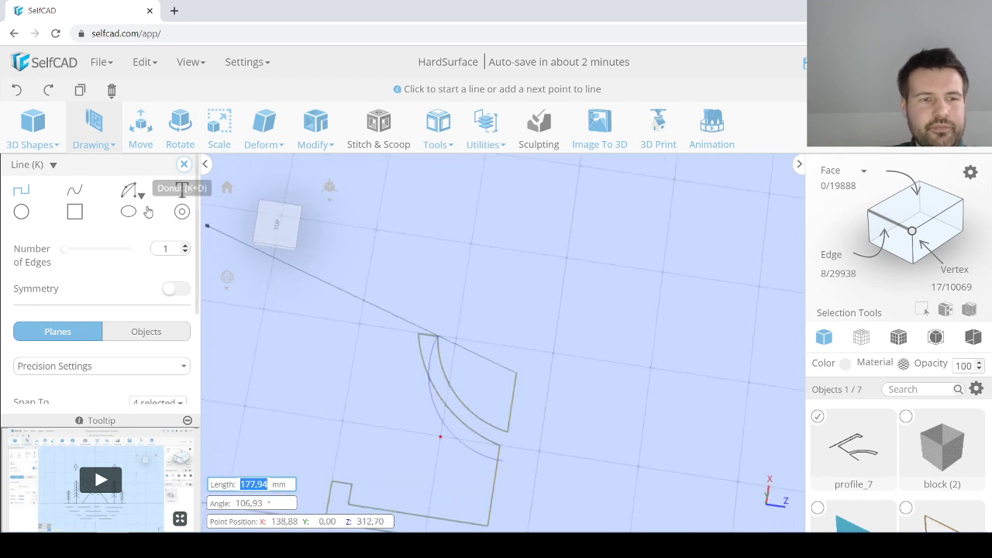
# Step: Draw a small arc with 20 mm length and 5 mm bulge from the end of the 30 mm line
pyautogui.moveTo(132, 196)
pyautogui.click(131, 233)
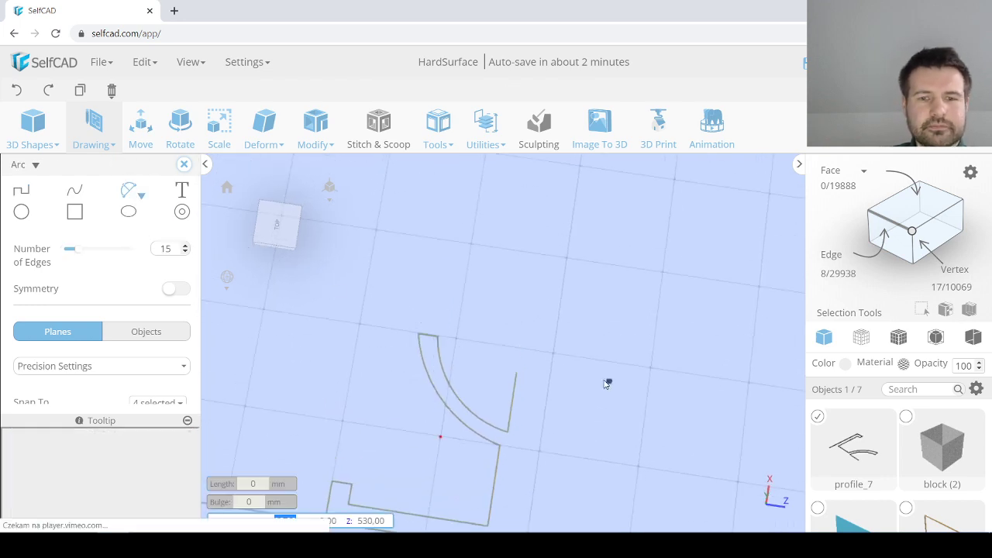
pyautogui.click(511, 355)
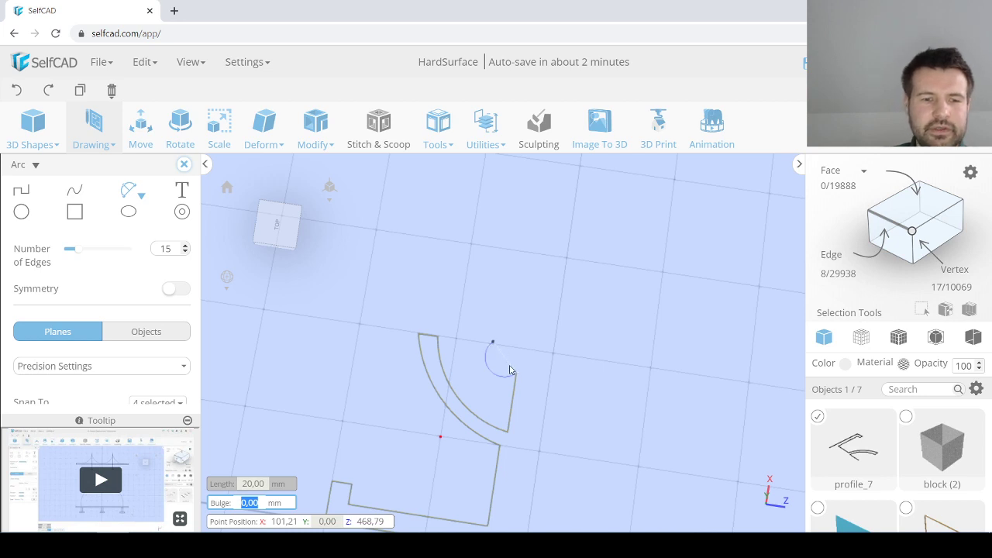
pyautogui.write('10')
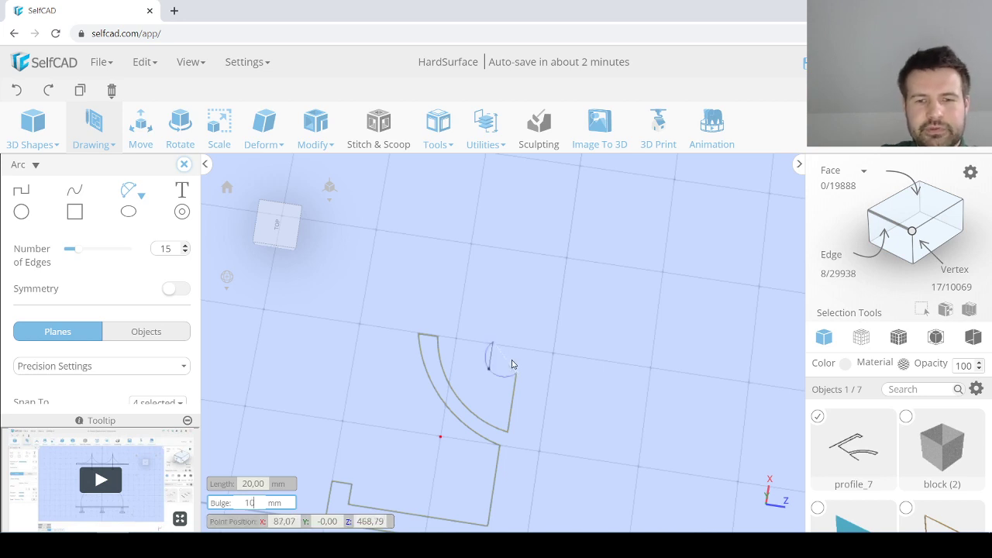
pyautogui.press('BackSpace')
pyautogui.press('BackSpace')
pyautogui.write('5')
pyautogui.press('Return')
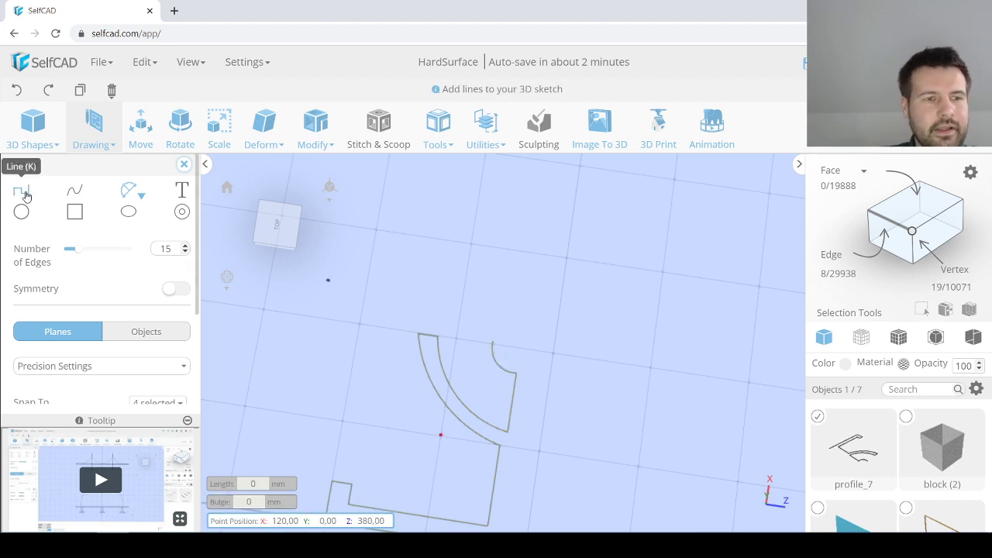
# Step: Set the minimum step size to 5 and draw a 5 mm line along Z from the small arc's end
pyautogui.click(20, 190)
pyautogui.click(496, 342)
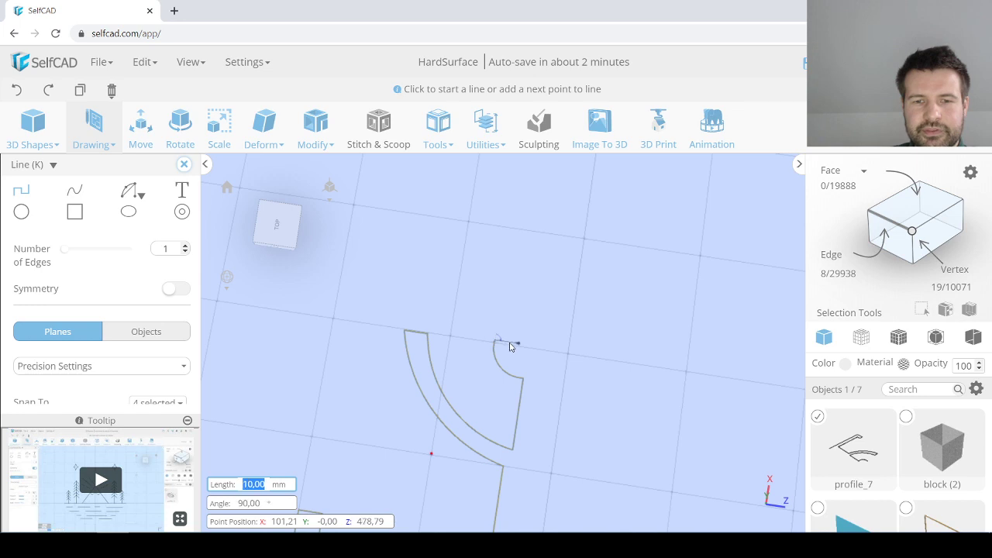
pyautogui.scroll(-2, 144, 353)
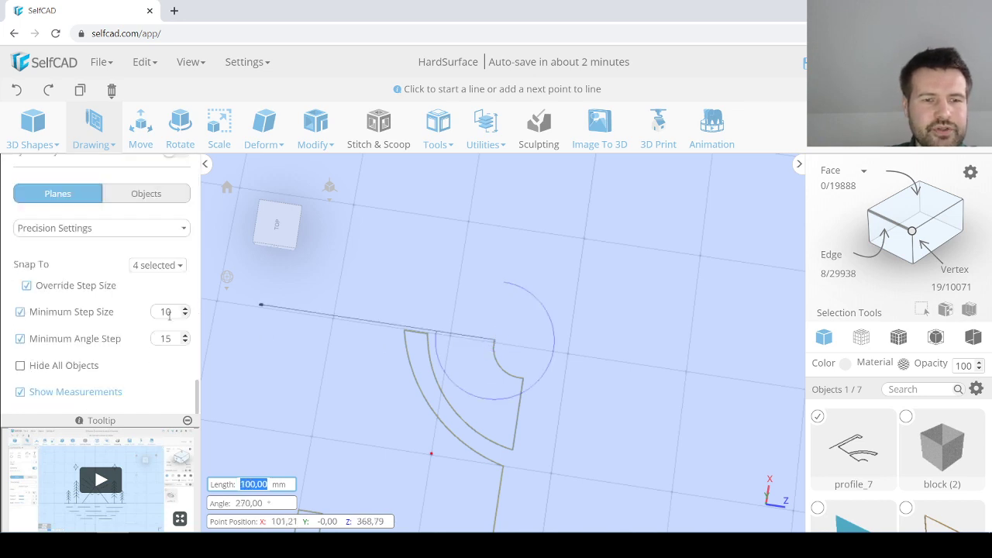
pyautogui.doubleClick(167, 313)
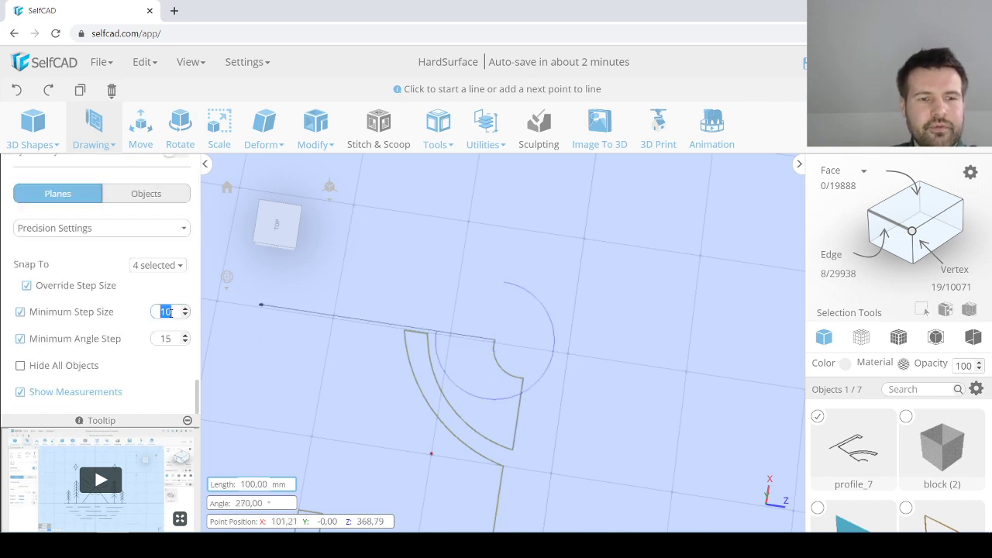
pyautogui.click(508, 343)
pyautogui.scroll(-2, 513, 350)
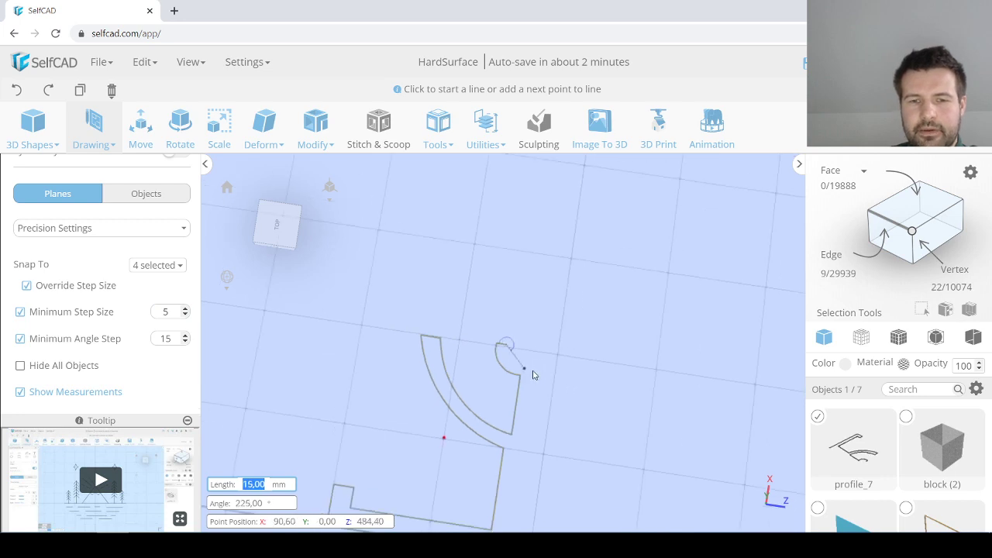
# Step: Continue with short angled segments alongside the small arc, finishing with a gently sloped segment outward along Z
pyautogui.click(509, 362)
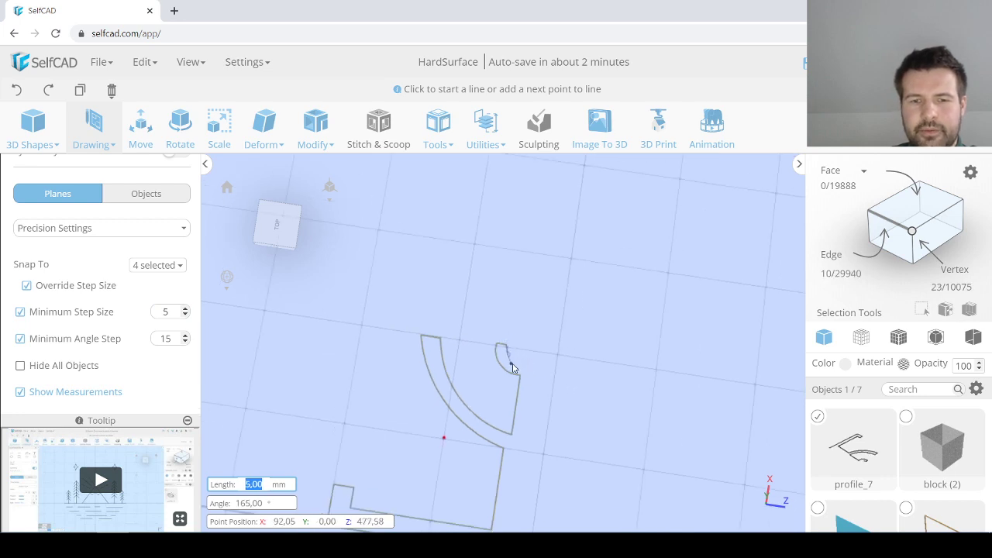
pyautogui.scroll(-2, 557, 399)
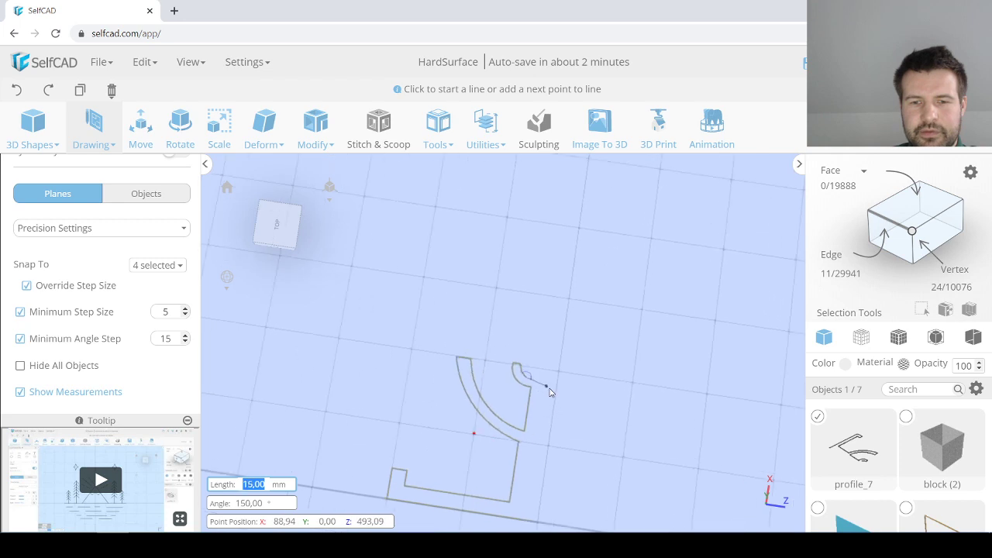
pyautogui.click(555, 383)
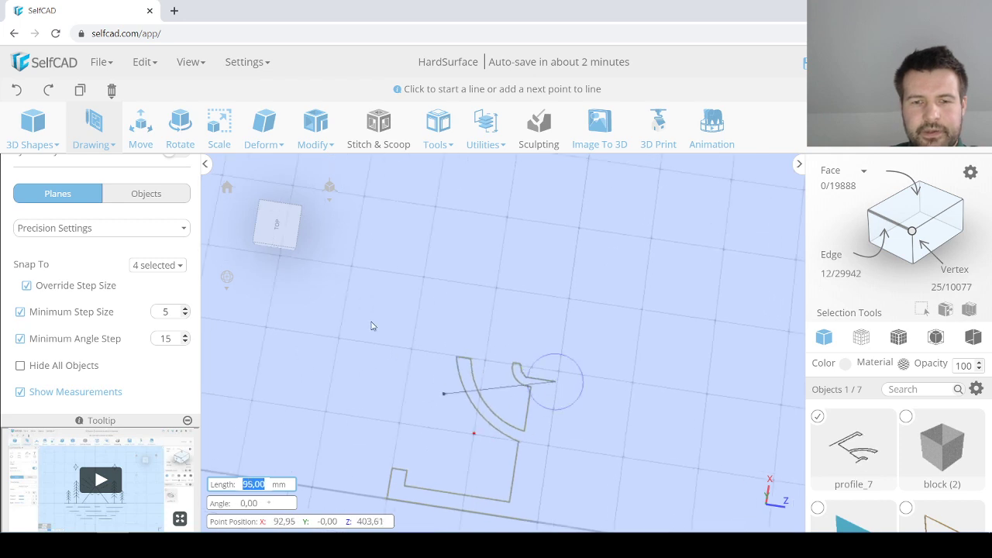
# Step: Stop drawing the line and select the end vertex of the last sloped segment in vertex selection mode
pyautogui.click(766, 298)
pyautogui.click(912, 232)
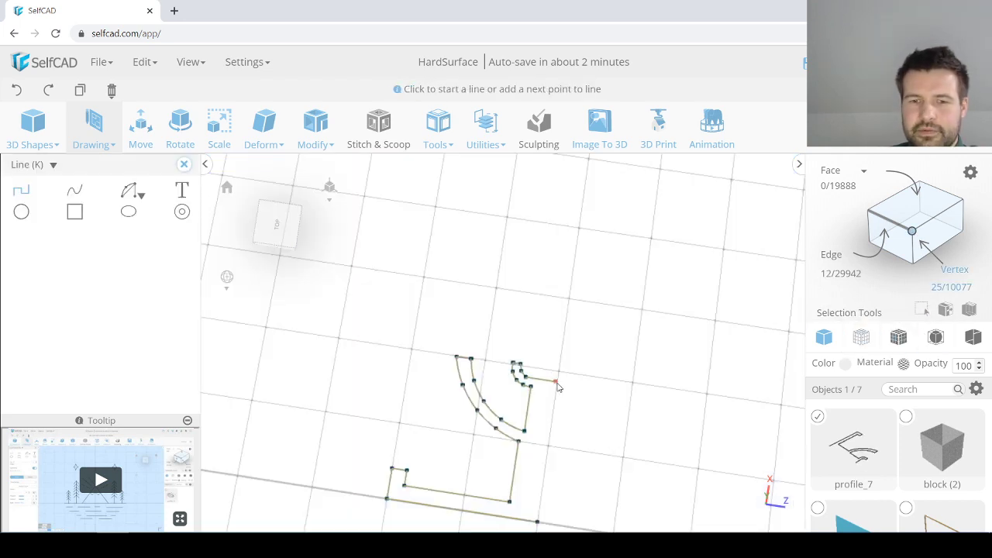
pyautogui.click(560, 386)
pyautogui.scroll(2, 562, 424)
pyautogui.scroll(-2, 571, 397)
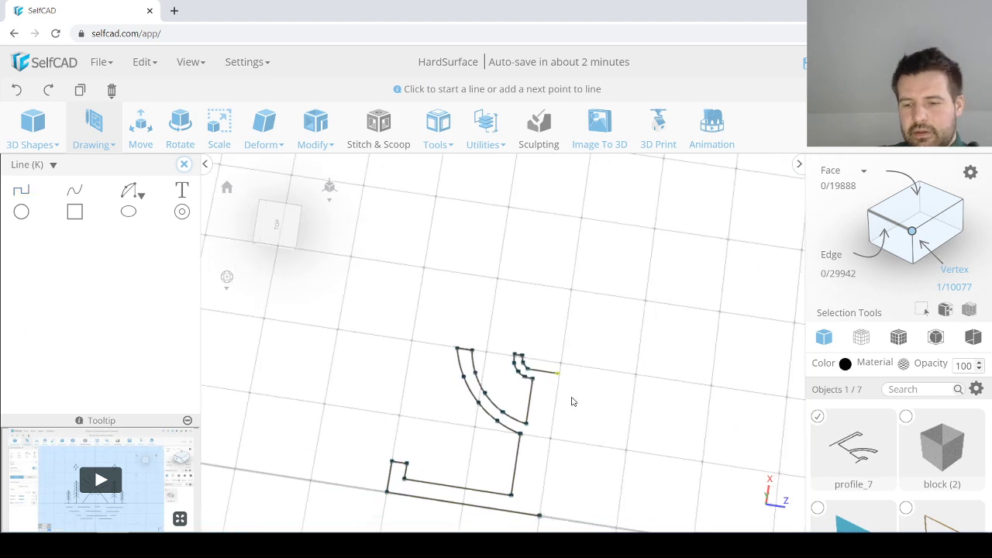
pyautogui.moveTo(595, 403); pyautogui.dragTo(578, 361)
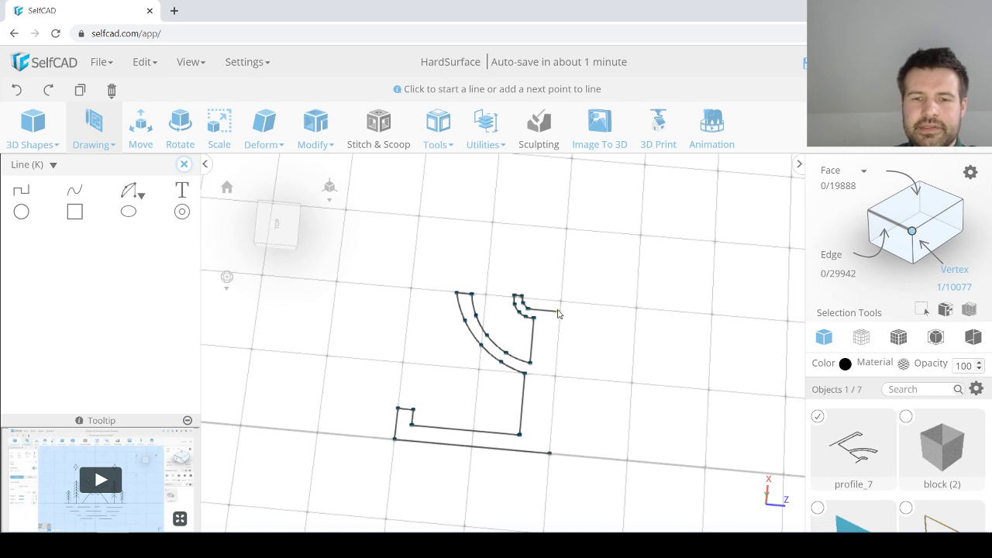
# Step: Set the Z position of the profile's upper end vertex to 500
pyautogui.scroll(2, 557, 337)
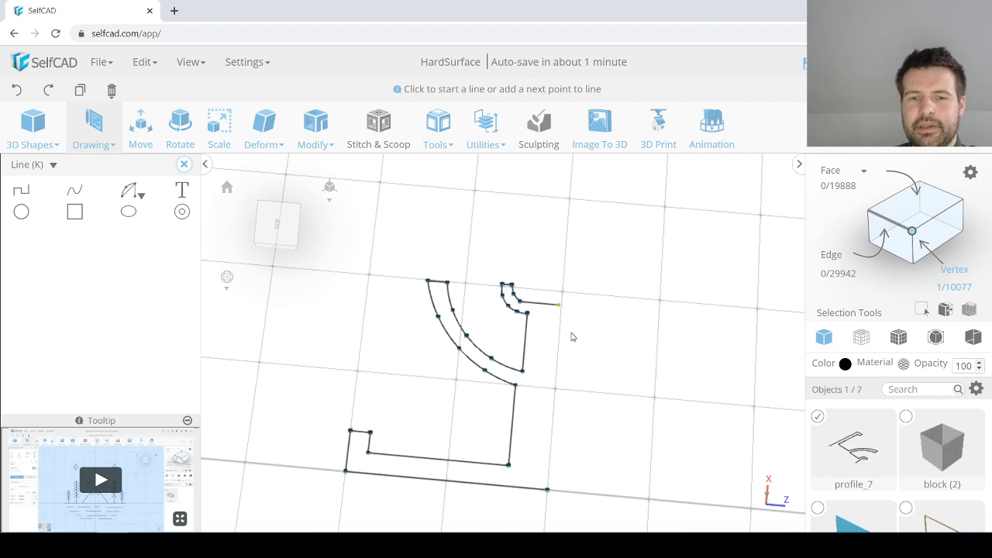
pyautogui.scroll(4, 568, 330)
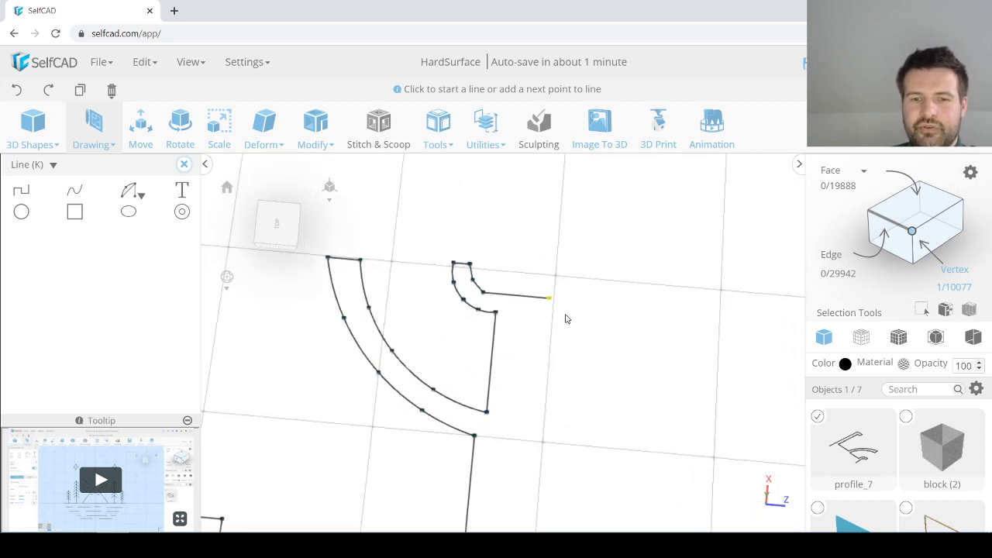
pyautogui.scroll(-1, 566, 319)
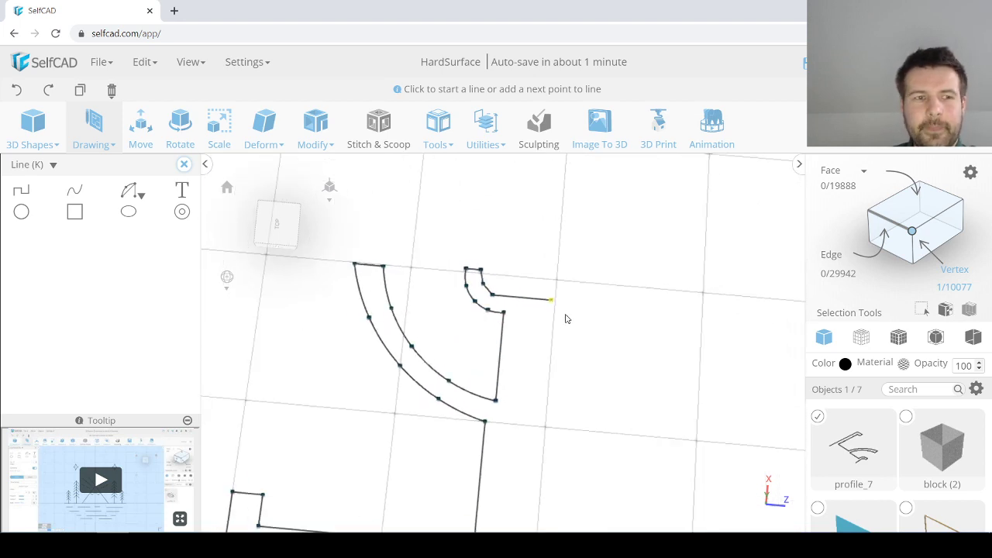
pyautogui.click(140, 128)
pyautogui.doubleClick(169, 195)
pyautogui.write('5')
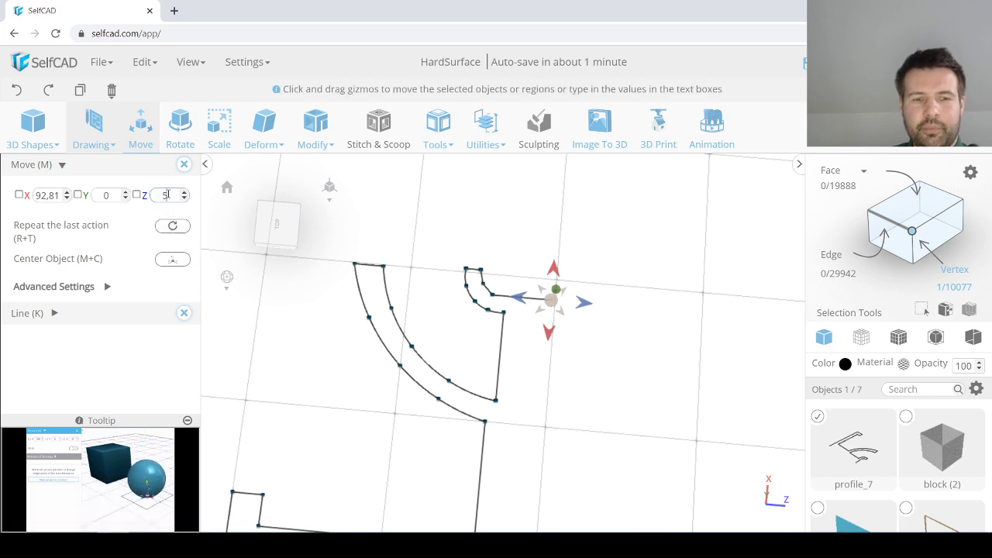
pyautogui.write('00')
pyautogui.click(183, 164)
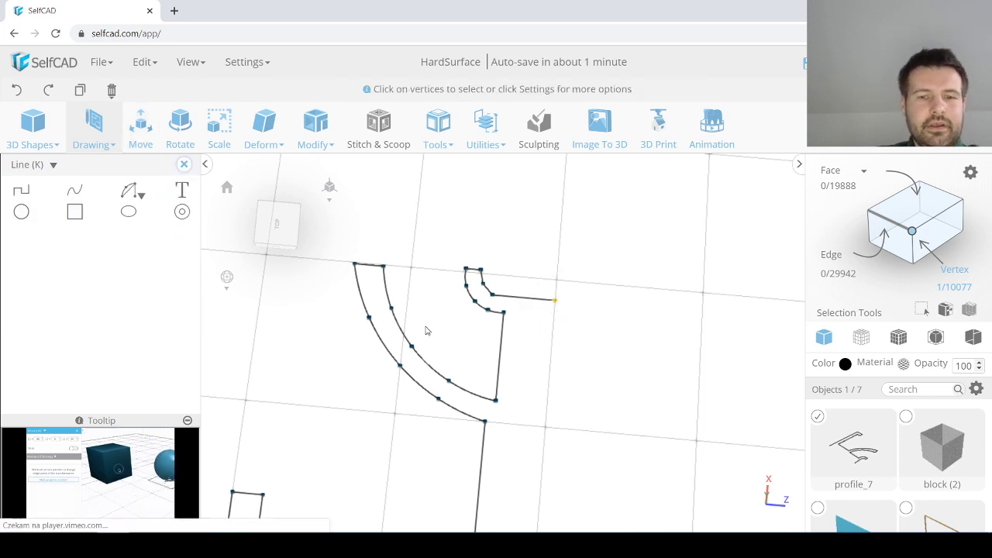
# Step: Finish the fountain profile sketch and leave the line drawing tool
pyautogui.scroll(-1, 547, 391)
pyautogui.click(562, 419)
pyautogui.moveTo(563, 419); pyautogui.dragTo(544, 414, button='right')
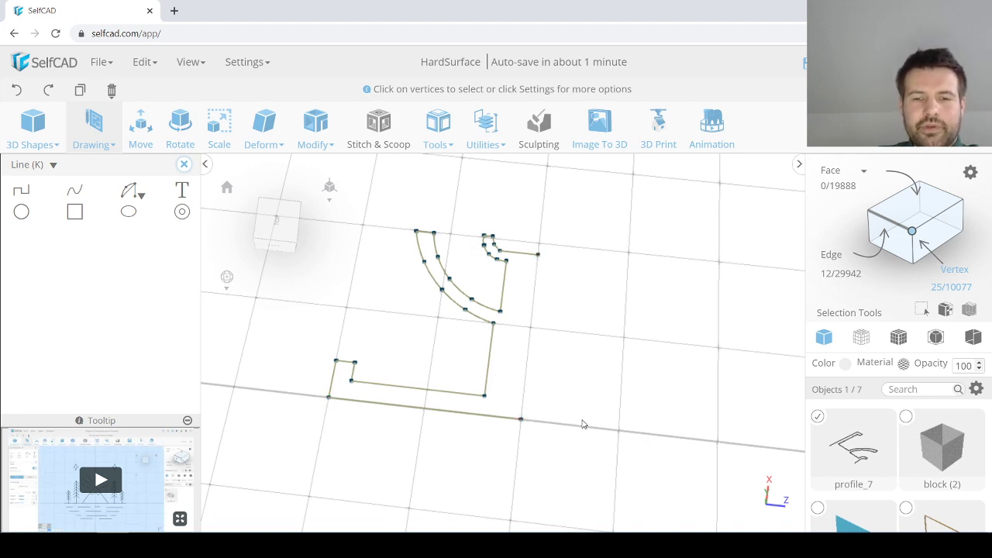
pyautogui.moveTo(478, 363); pyautogui.dragTo(449, 336, button='right')
pyautogui.click(183, 165)
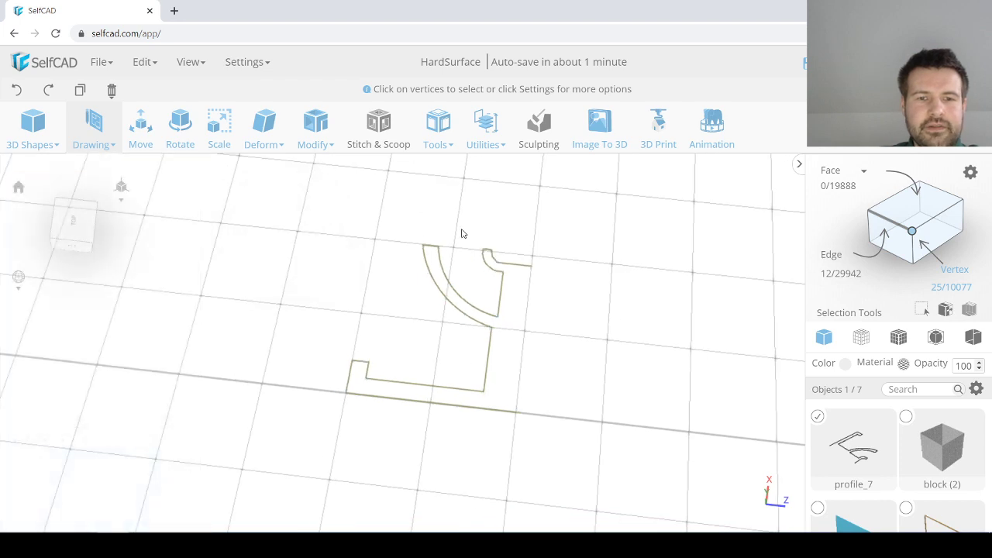
# Step: Revolve the profile 360 degrees with 16 segments around an edge drawn between the open ends of its base and upper lines
pyautogui.moveTo(453, 124)
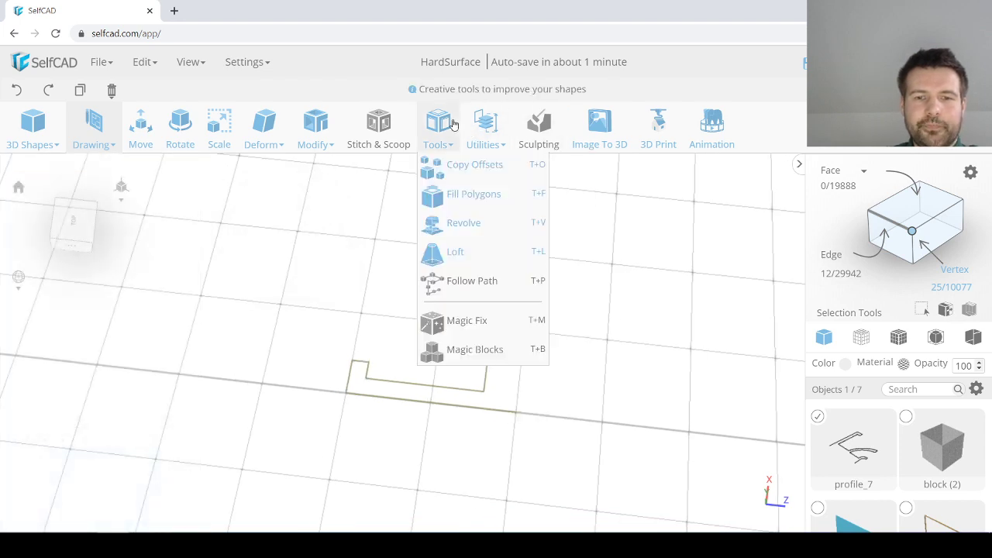
pyautogui.click(473, 222)
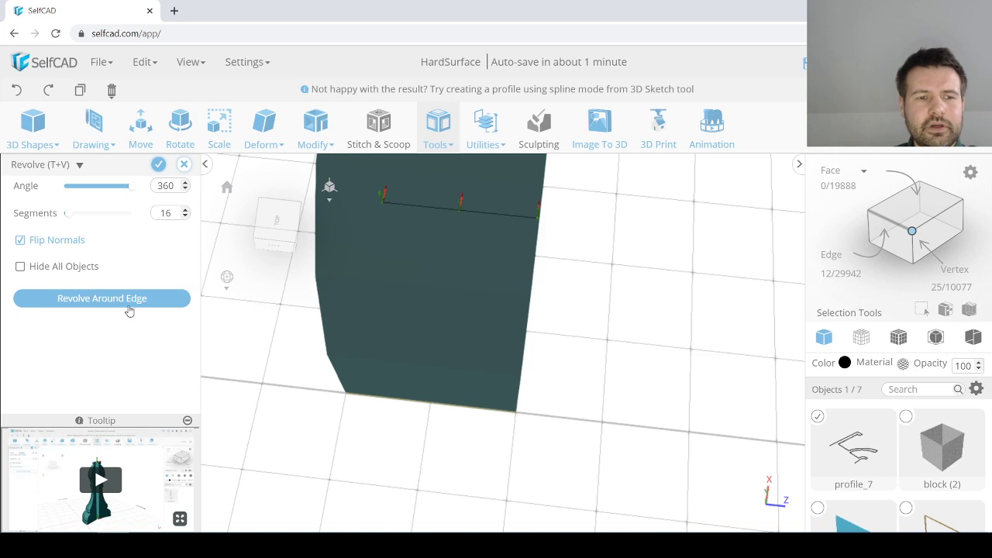
pyautogui.click(129, 300)
pyautogui.click(139, 194)
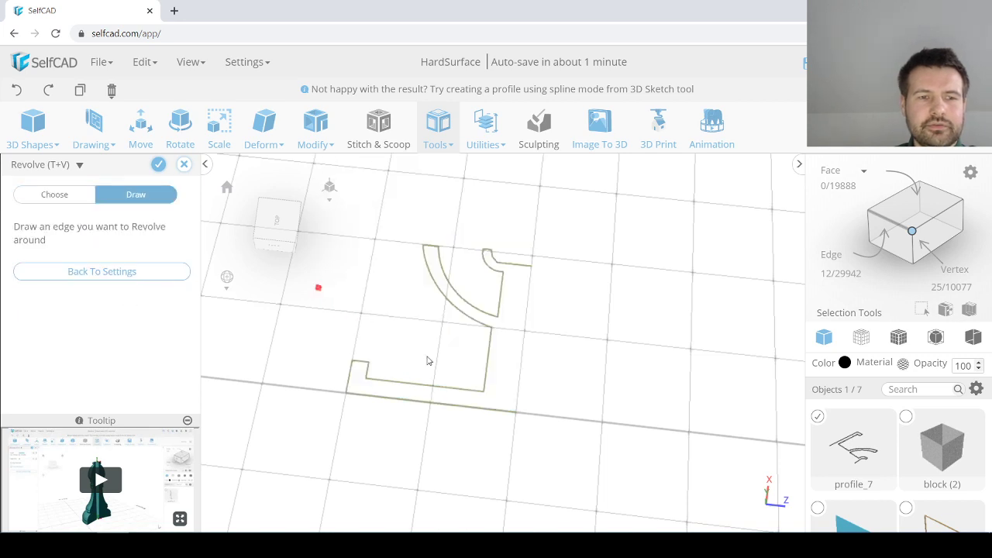
pyautogui.click(518, 398)
pyautogui.click(531, 269)
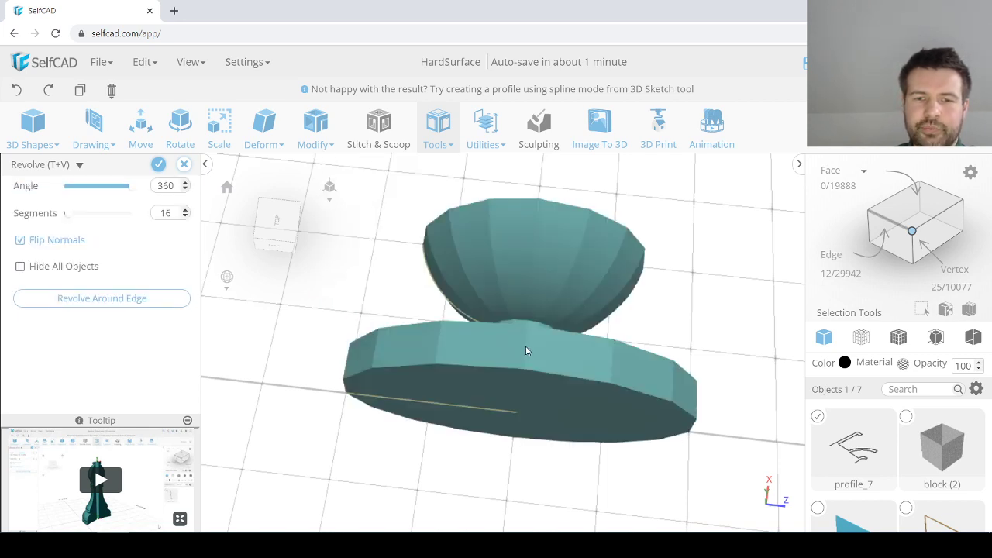
pyautogui.moveTo(422, 316); pyautogui.dragTo(357, 300, button='right')
pyautogui.moveTo(440, 251); pyautogui.dragTo(403, 257, button='right')
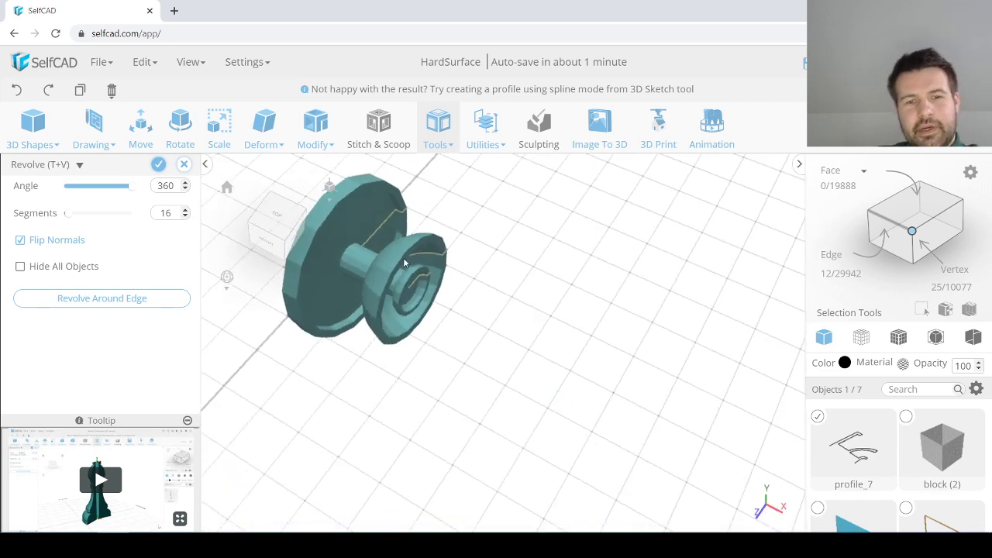
pyautogui.scroll(1, 380, 241)
pyautogui.click(161, 163)
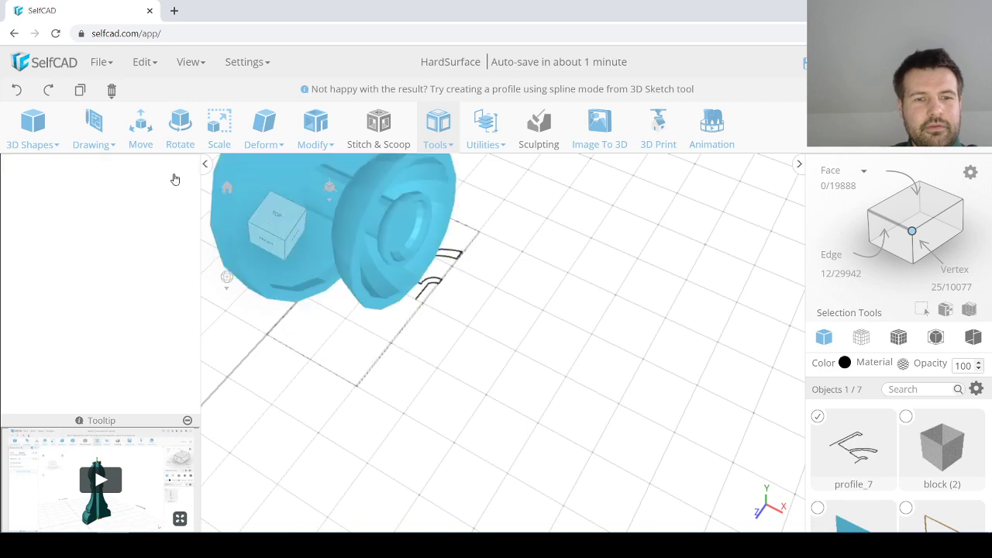
# Step: Rotate the revolved mesh about 90 degrees around the Z axis so the fountain stands upright on its wide base
pyautogui.moveTo(358, 331); pyautogui.dragTo(535, 350, button='right')
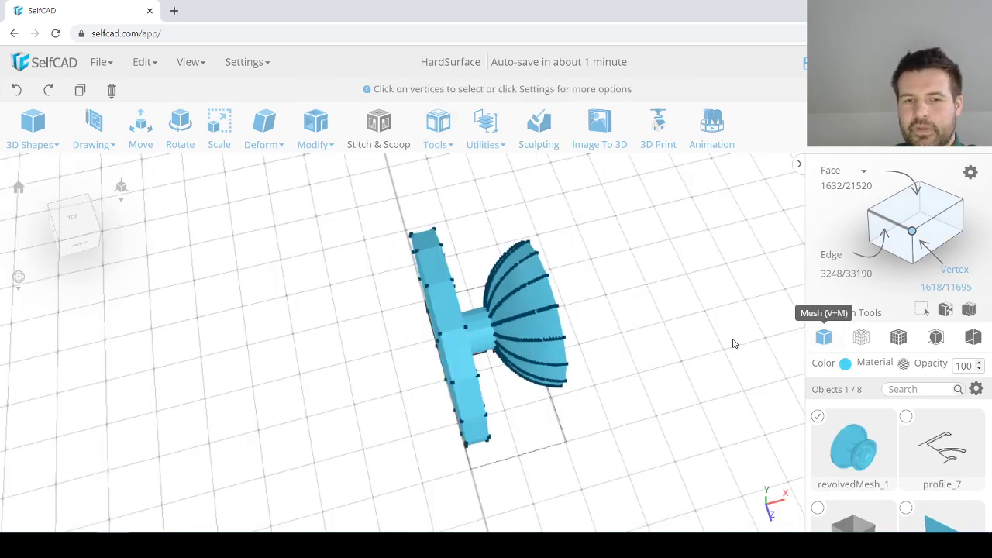
pyautogui.moveTo(604, 372); pyautogui.dragTo(577, 373, button='right')
pyautogui.click(186, 138)
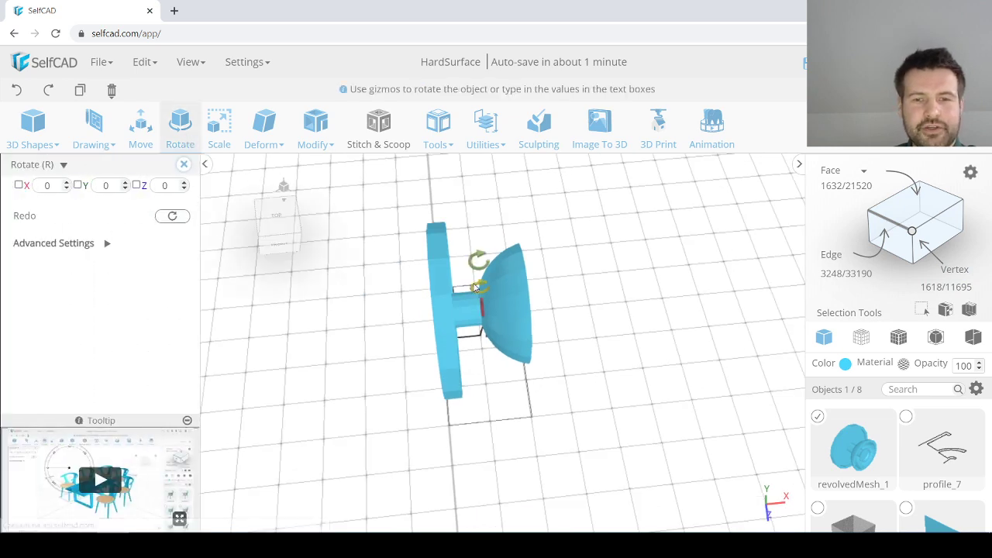
pyautogui.moveTo(479, 287); pyautogui.dragTo(497, 329)
# Step: Delete the leftover profile_7 sketch object from the scene
pyautogui.click(852, 420)
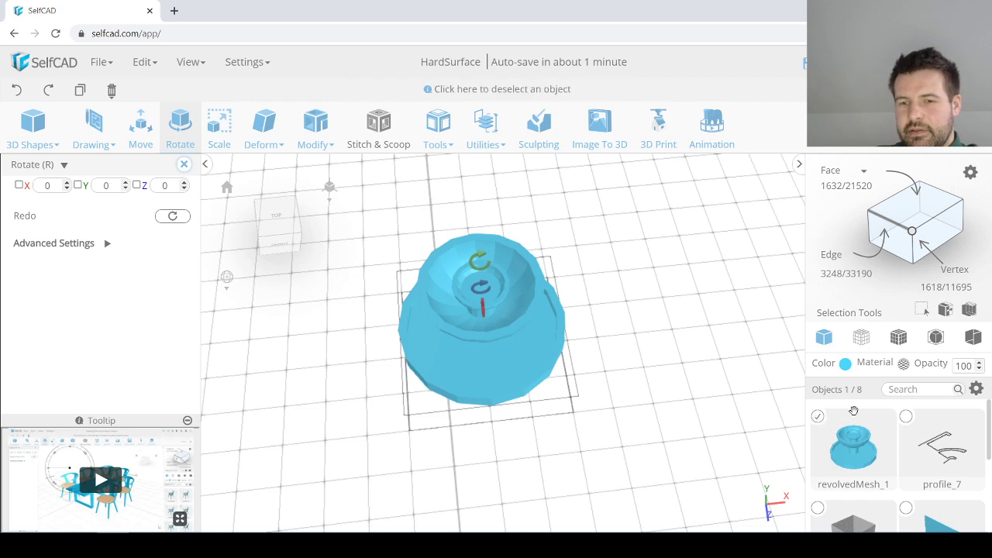
pyautogui.press('Delete')
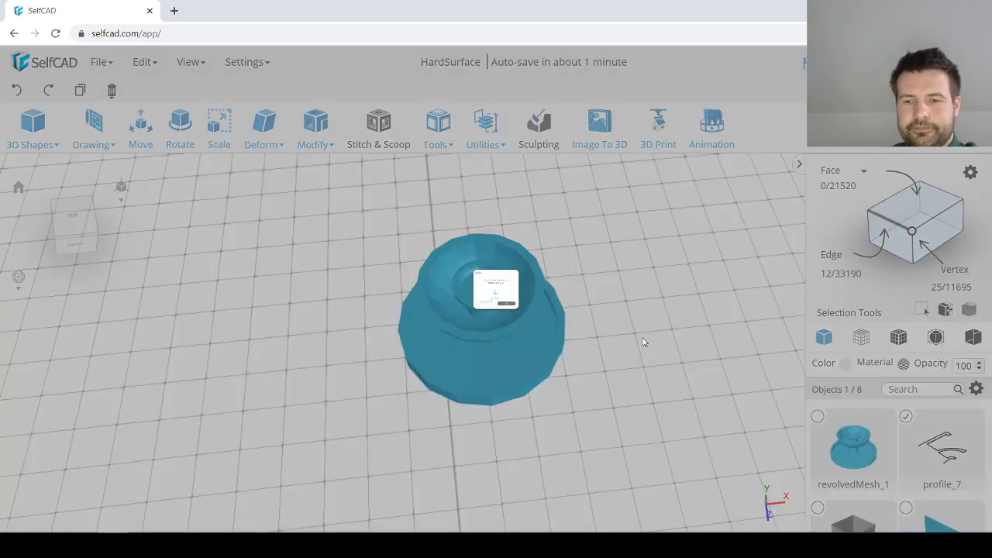
pyautogui.click(522, 344)
# Step: Color the revolved fountain mesh dark grey from the palette
pyautogui.click(521, 343)
pyautogui.moveTo(520, 343); pyautogui.dragTo(579, 270, button='right')
pyautogui.scroll(3, 597, 270)
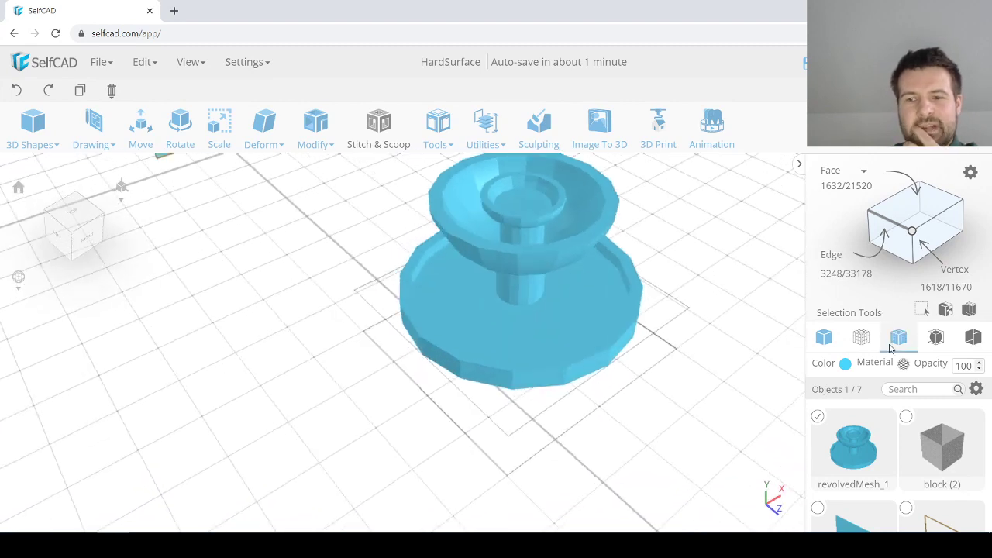
pyautogui.click(846, 364)
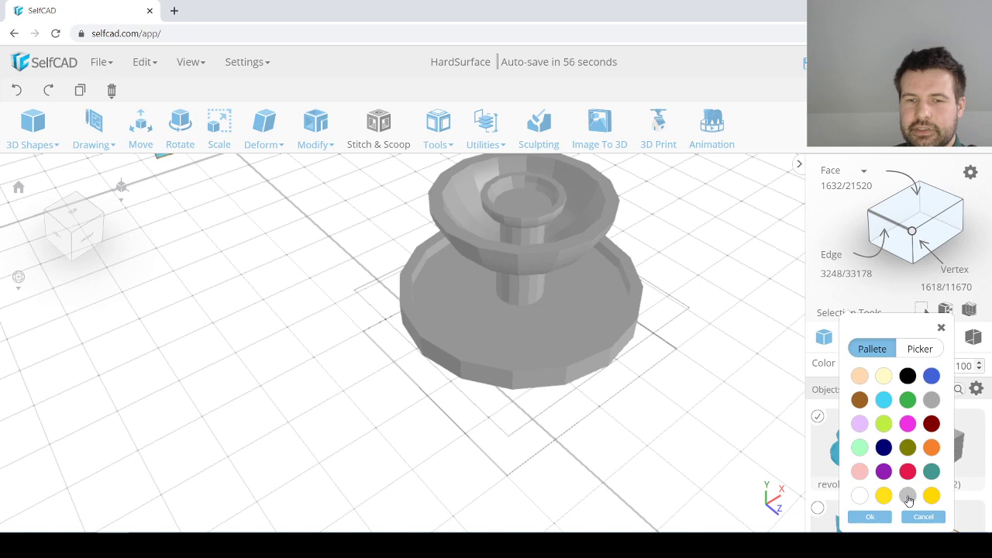
pyautogui.click(908, 496)
pyautogui.click(931, 400)
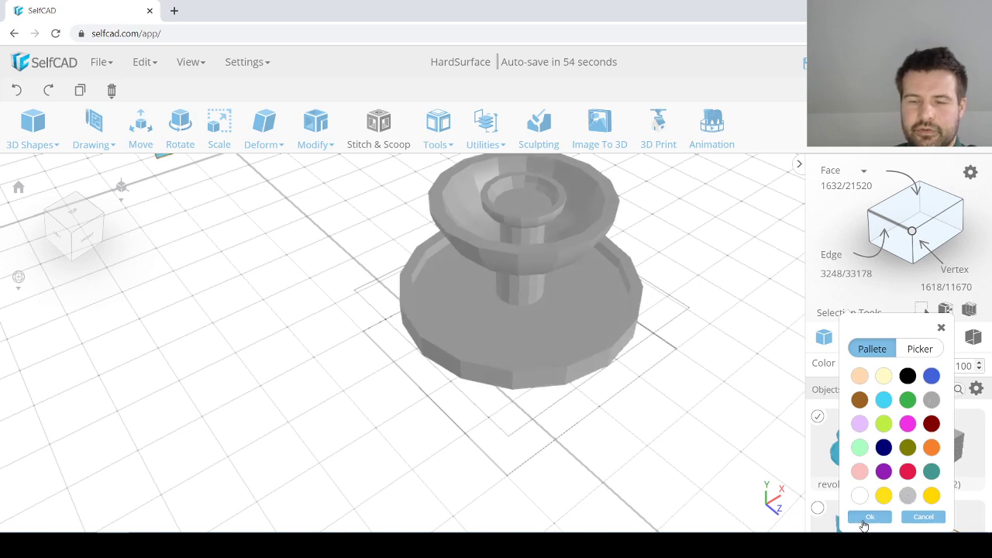
pyautogui.click(864, 522)
# Step: Scale the fountain to 150 in X and 150 in Z
pyautogui.scroll(-4, 555, 392)
pyautogui.moveTo(544, 342); pyautogui.dragTo(564, 314, button='right')
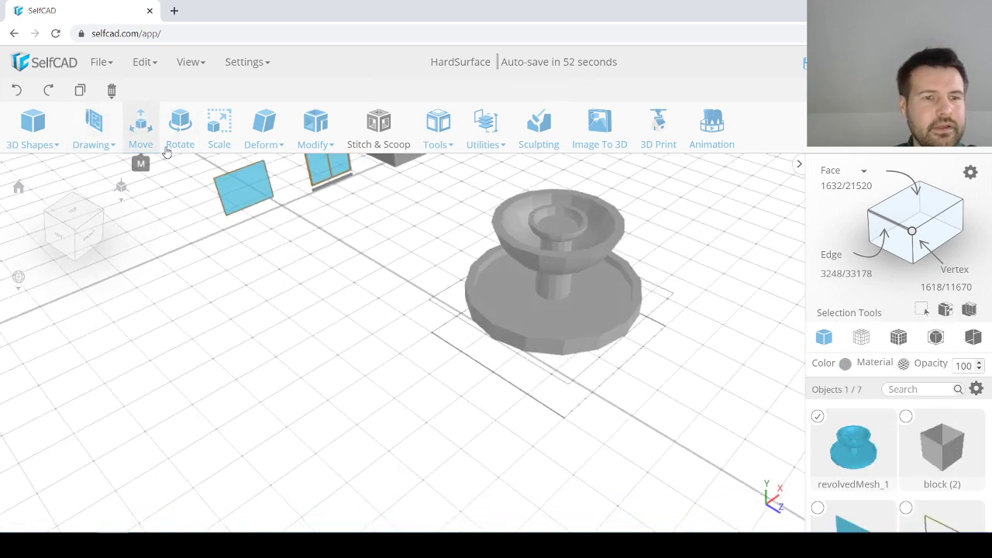
pyautogui.moveTo(415, 353); pyautogui.dragTo(474, 372, button='right')
pyautogui.scroll(-4, 430, 333)
pyautogui.click(217, 128)
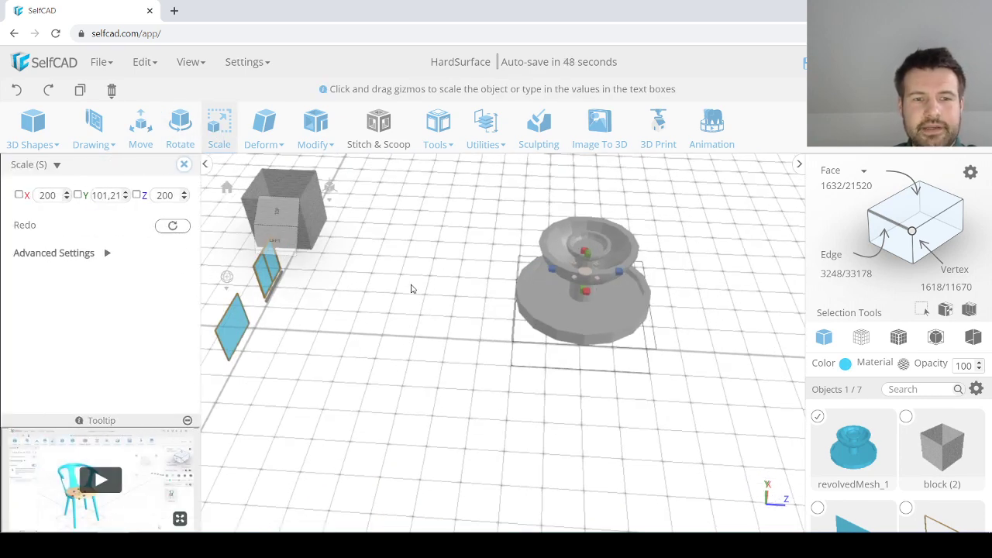
pyautogui.moveTo(398, 259); pyautogui.dragTo(379, 227, button='right')
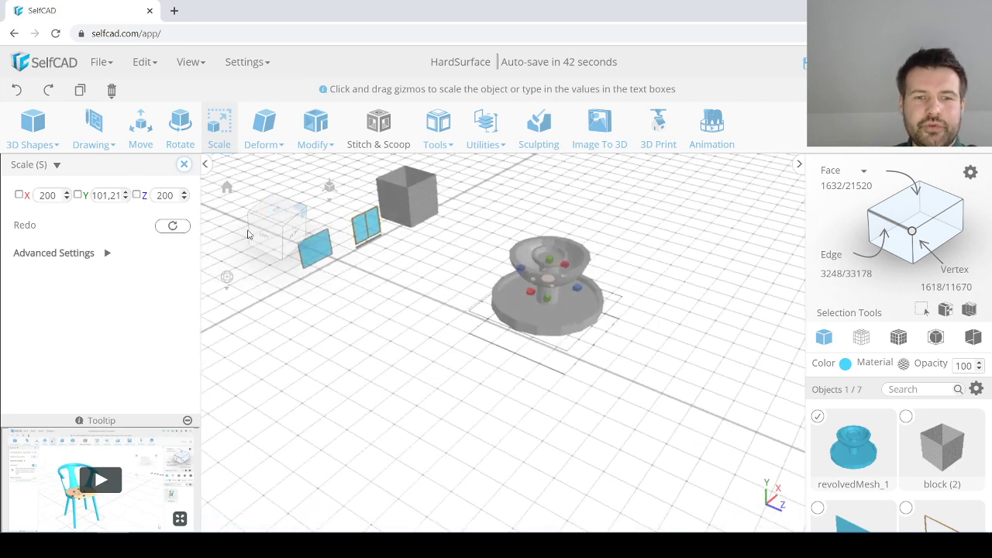
pyautogui.write('150')
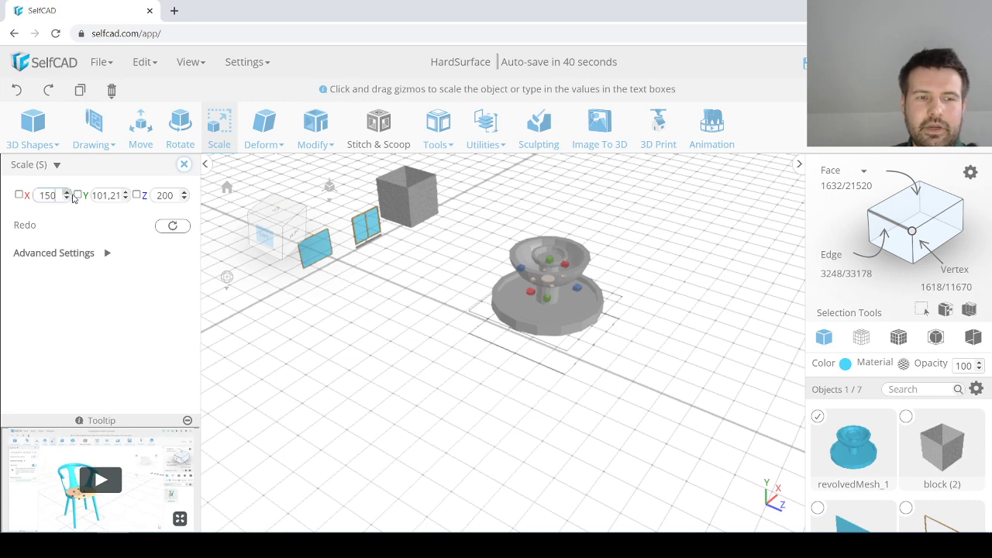
pyautogui.doubleClick(169, 195)
pyautogui.write('150')
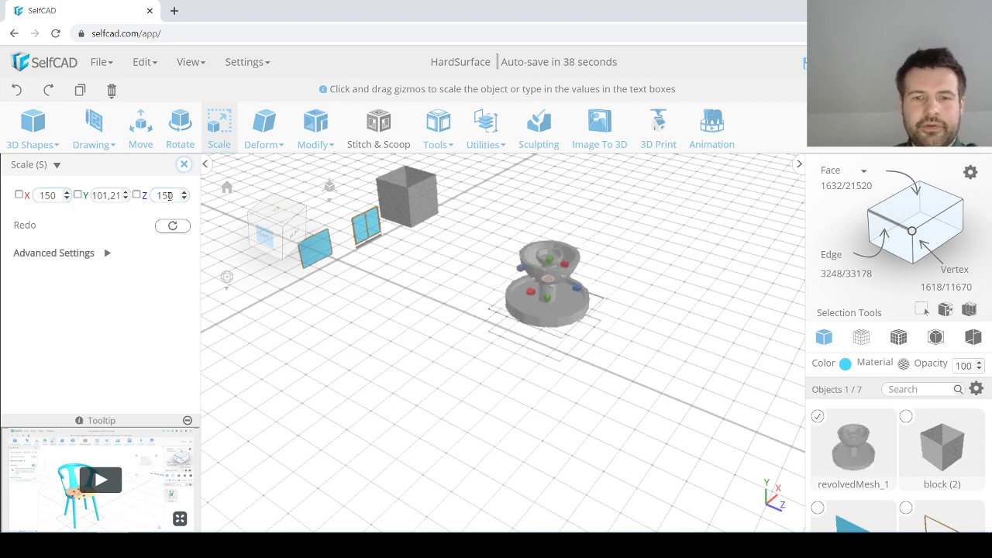
# Step: Set the fountain's Y size to 75 and finish scaling
pyautogui.scroll(2, 463, 275)
pyautogui.doubleClick(106, 195)
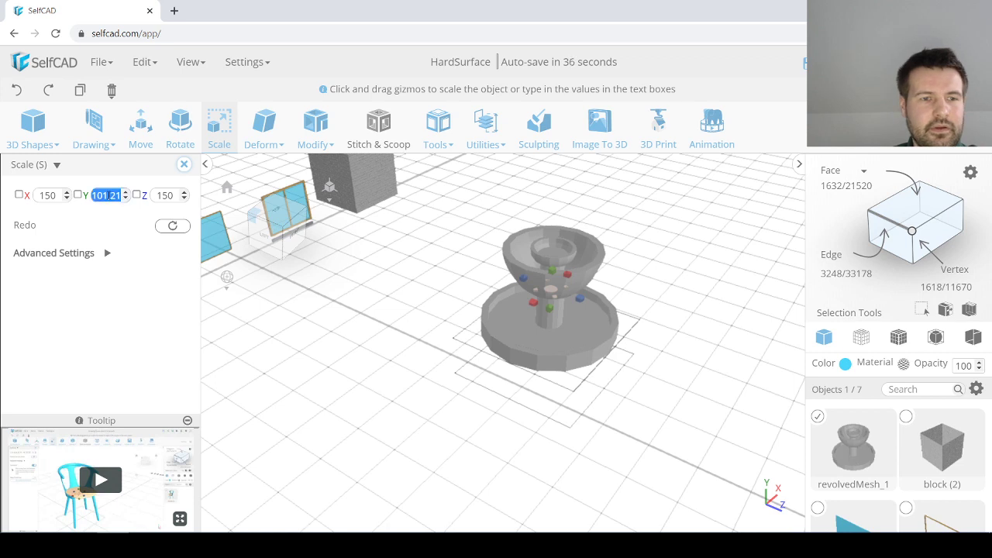
pyautogui.write('75')
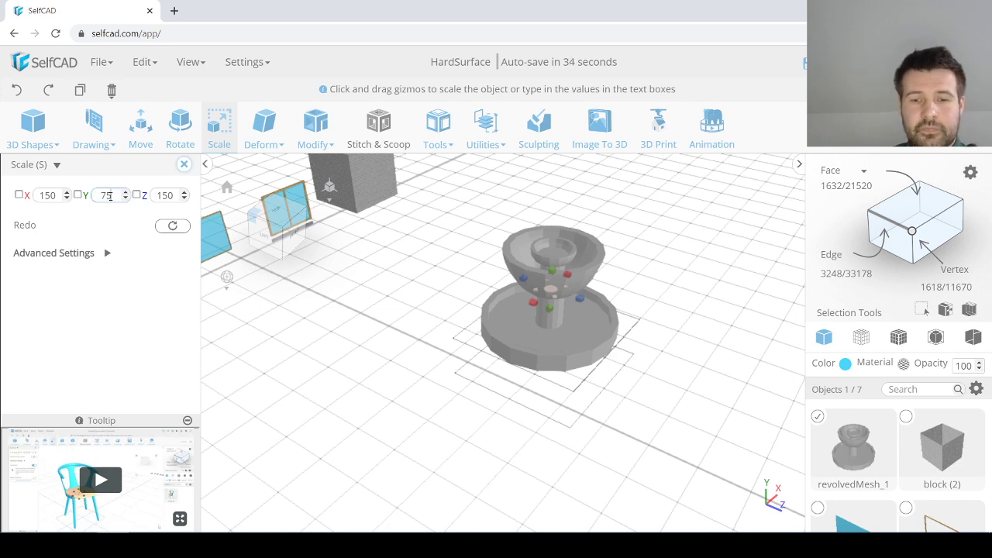
pyautogui.click(184, 165)
# Step: Move the fountain across the ground plane to a spot in front of the window panels
pyautogui.click(143, 128)
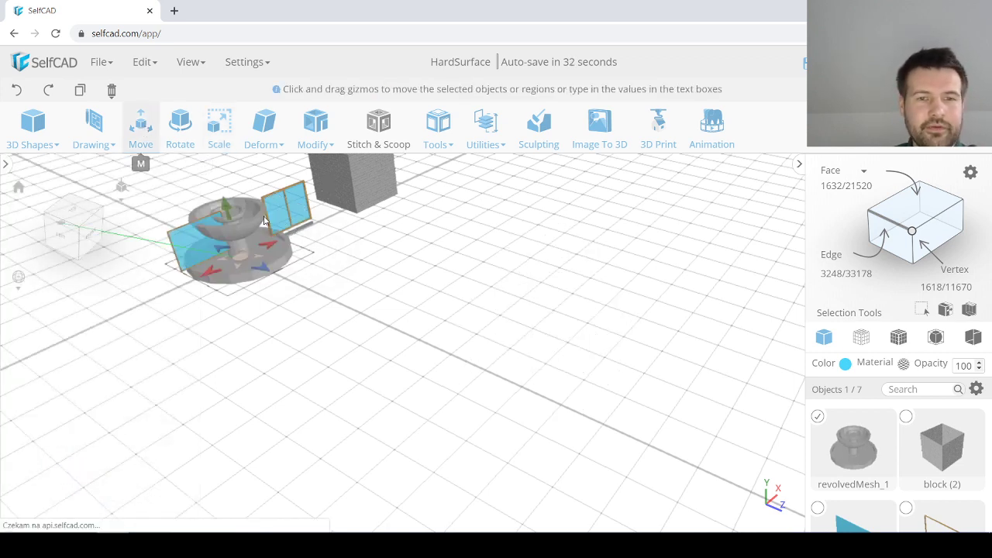
pyautogui.scroll(-3, 507, 275)
pyautogui.moveTo(496, 270); pyautogui.dragTo(381, 282, button='right')
pyautogui.scroll(3, 440, 224)
pyautogui.moveTo(440, 234); pyautogui.dragTo(512, 308)
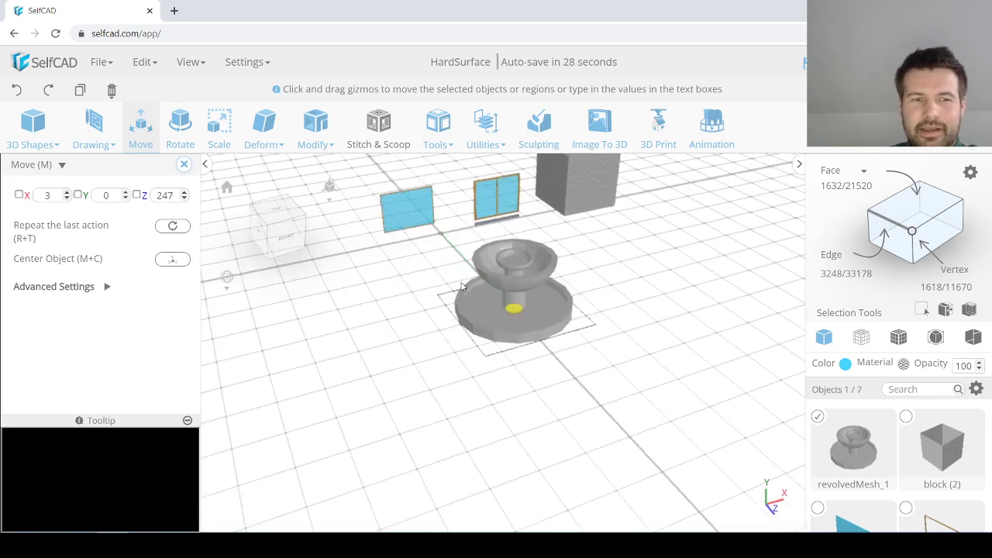
pyautogui.click(136, 131)
# Step: Examine the placed fountain's shape and position relative to the window panels and the brick block
pyautogui.scroll(5, 448, 246)
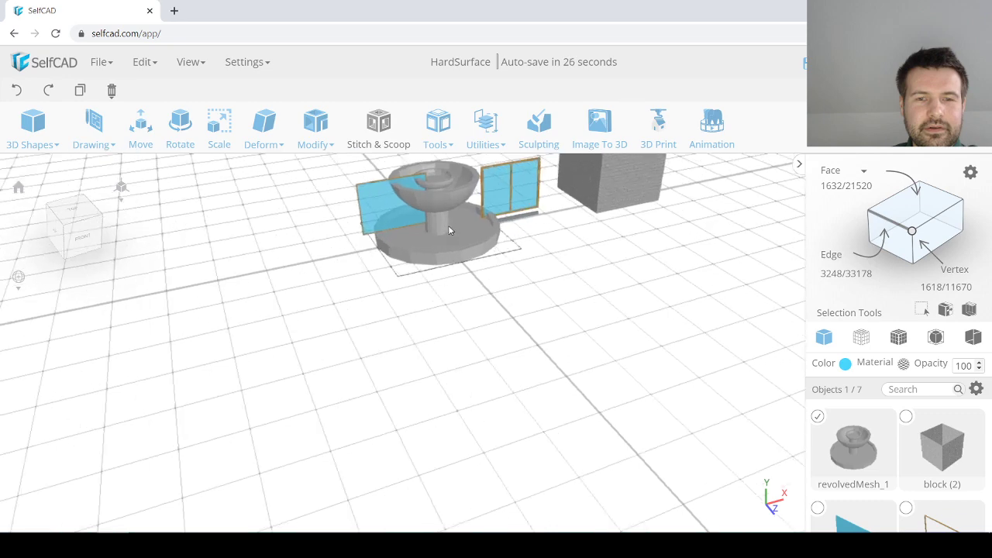
pyautogui.scroll(-2, 434, 236)
pyautogui.moveTo(436, 234); pyautogui.dragTo(445, 257, button='middle')
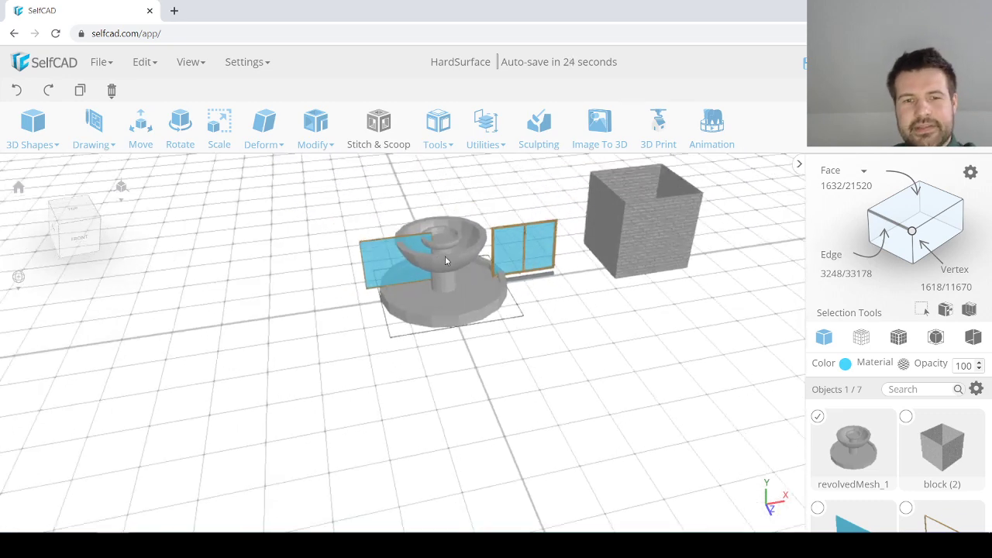
pyautogui.moveTo(444, 257); pyautogui.dragTo(435, 263, button='right')
pyautogui.scroll(2, 450, 233)
pyautogui.scroll(1, 435, 262)
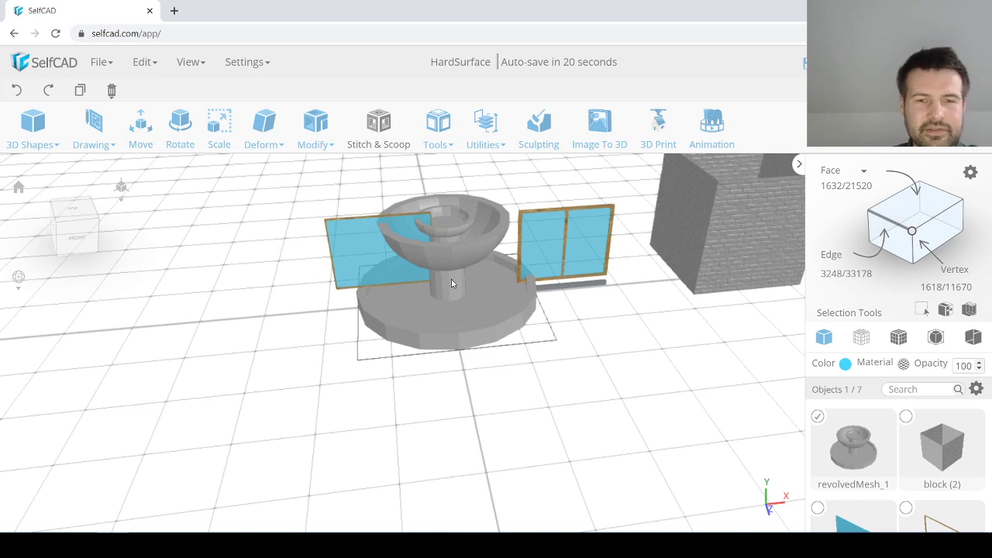
pyautogui.moveTo(424, 299); pyautogui.dragTo(399, 280, button='right')
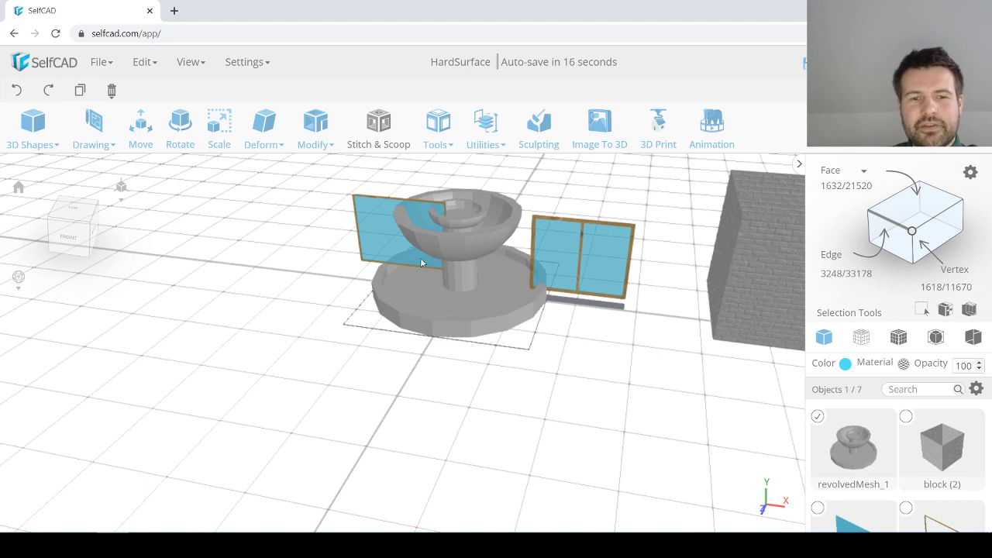
pyautogui.click(89, 135)
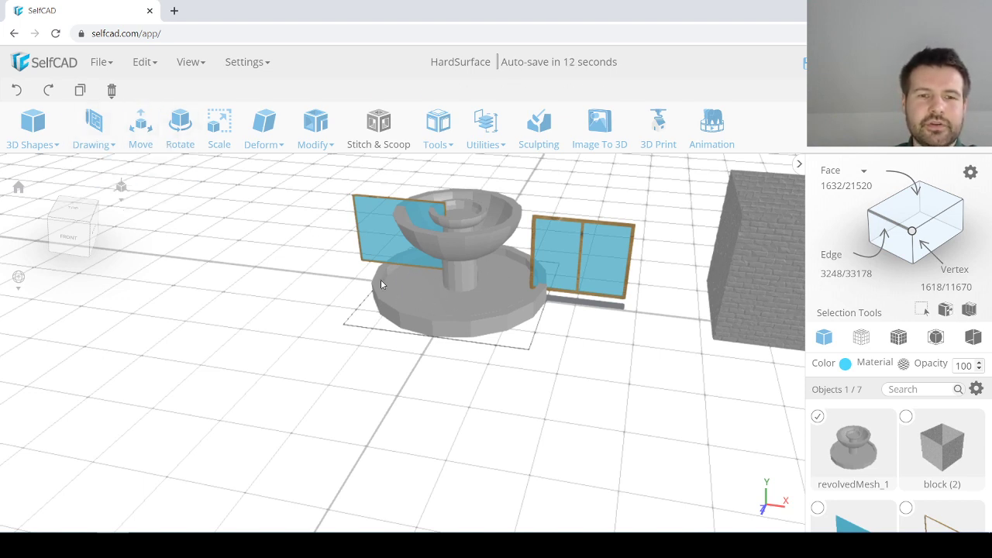
pyautogui.moveTo(98, 138)
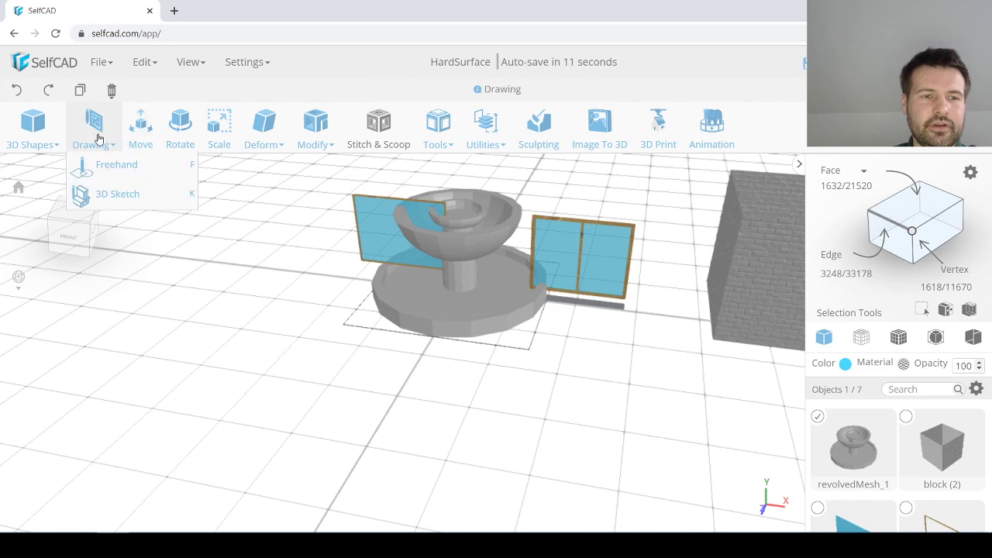
pyautogui.click(105, 195)
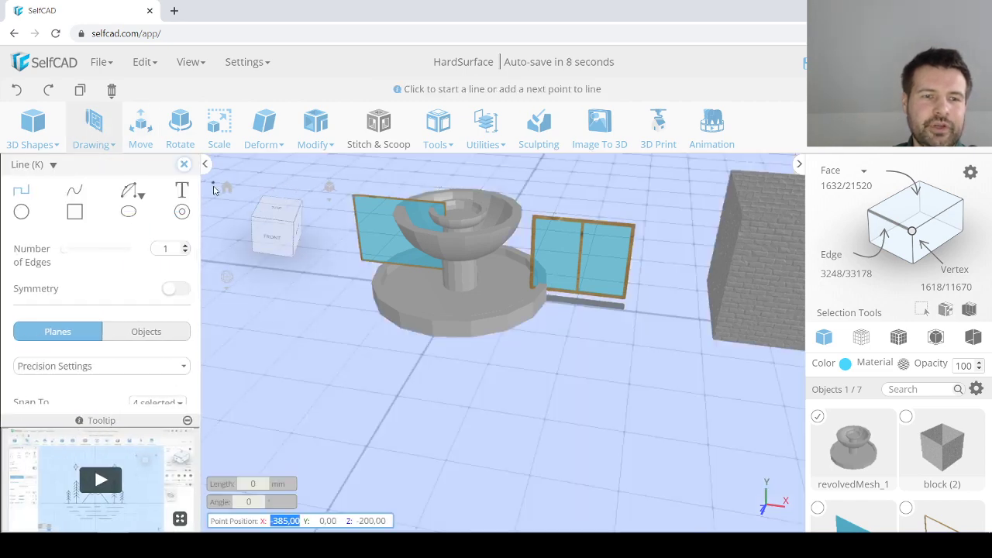
pyautogui.click(189, 172)
# Step: Start a freehand circle drawing and enable precision snapping with a minimum step size of 10 and a minimum angle step of 15
pyautogui.click(117, 164)
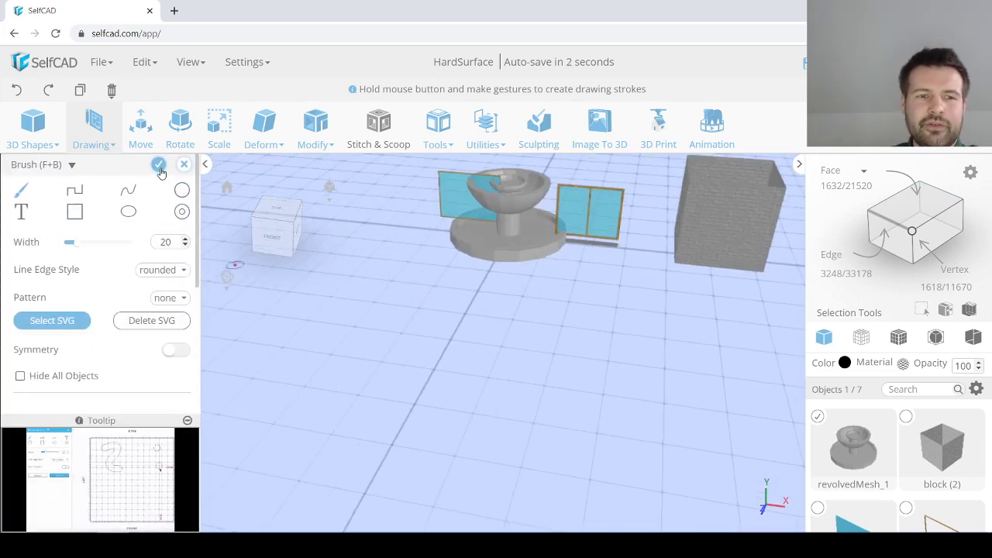
pyautogui.click(179, 189)
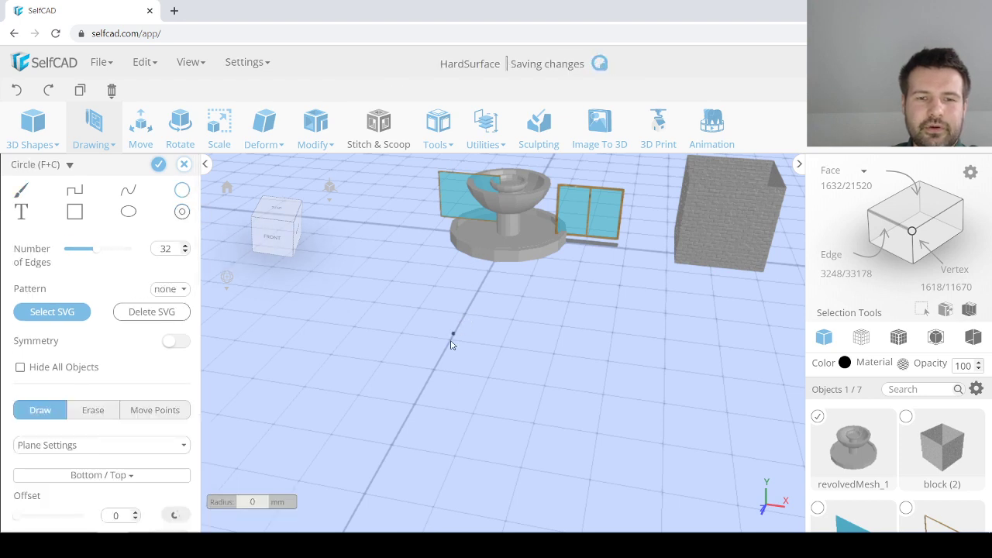
pyautogui.scroll(-1, 69, 395)
pyautogui.click(67, 366)
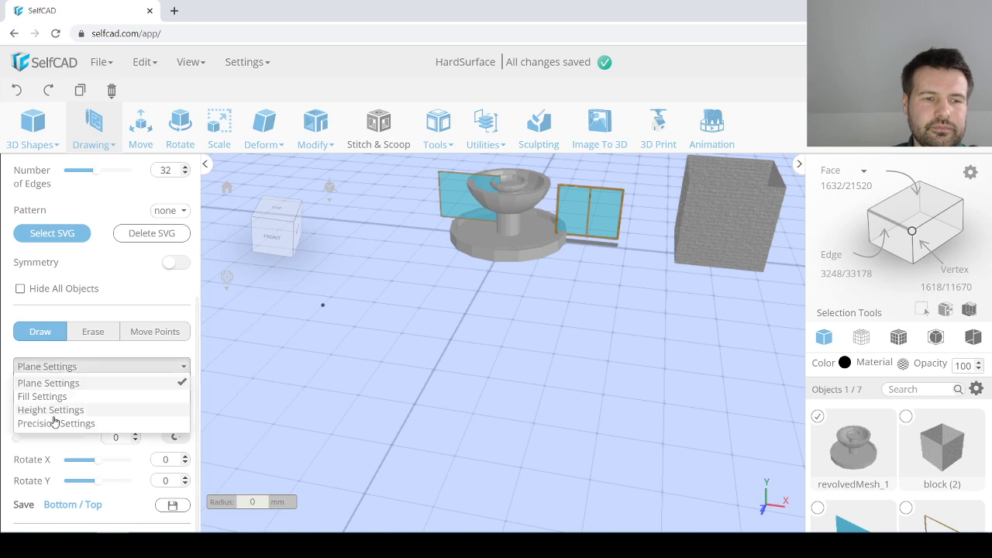
pyautogui.click(54, 423)
pyautogui.click(21, 468)
pyautogui.click(20, 493)
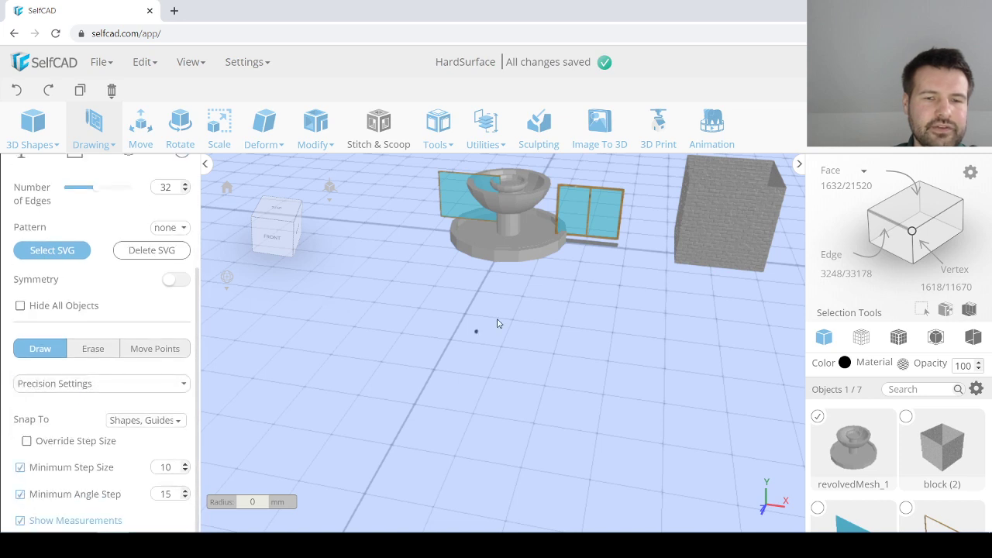
# Step: Draw a circle with a radius of about 50 mm on the ground plane in front of the fountain
pyautogui.scroll(1, 465, 320)
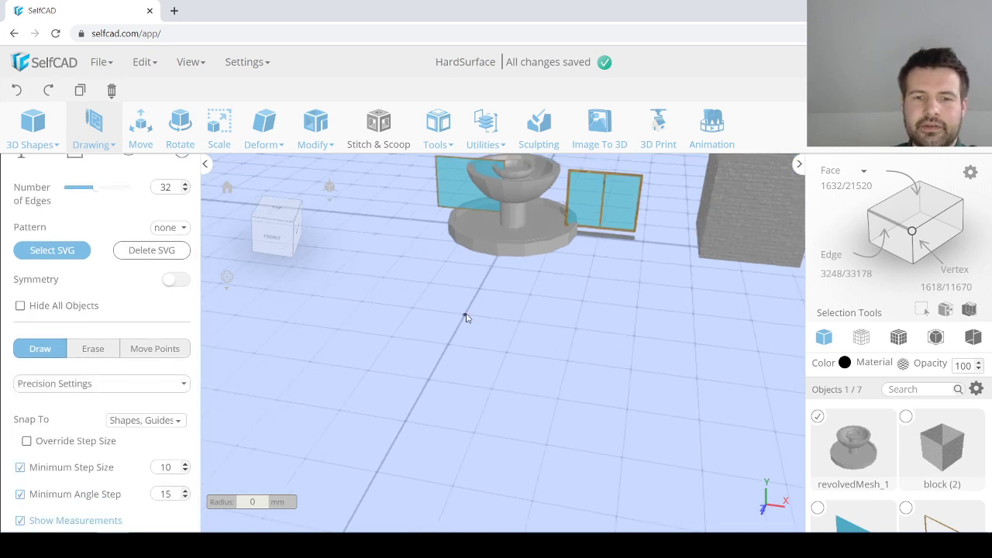
pyautogui.click(465, 317)
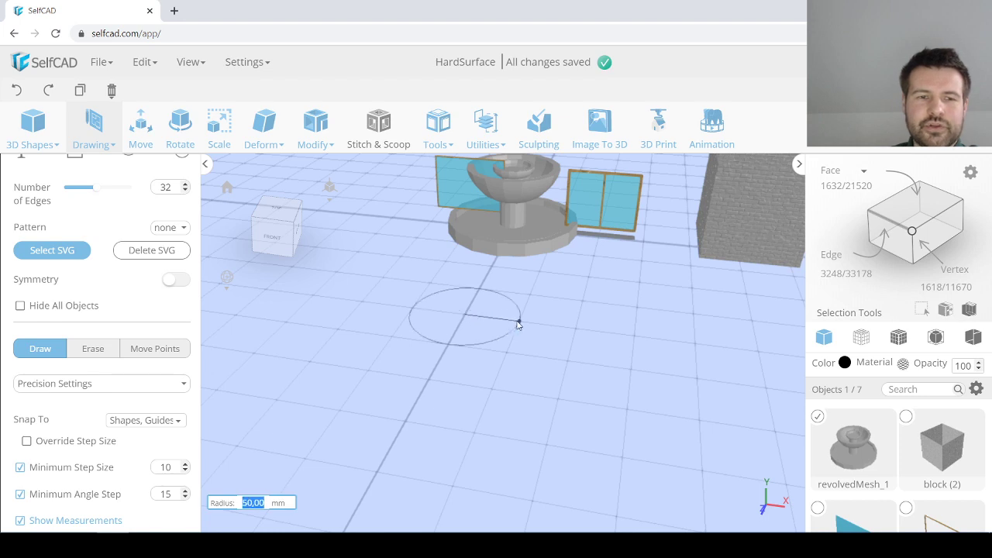
pyautogui.click(517, 324)
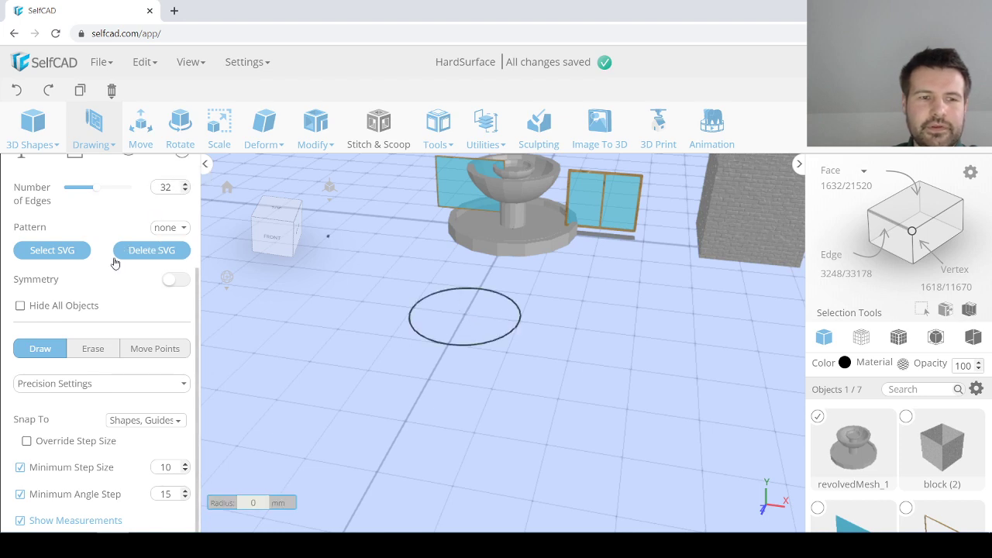
# Step: Set the circle's height to 2 and finish the drawing as a thin disc
pyautogui.click(37, 380)
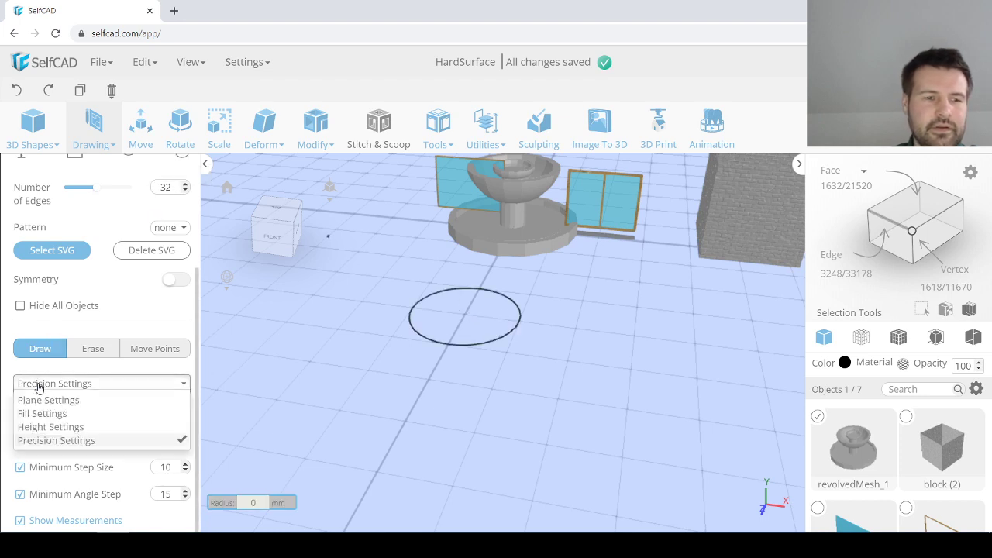
pyautogui.click(52, 427)
pyautogui.click(166, 475)
pyautogui.press('BackSpace')
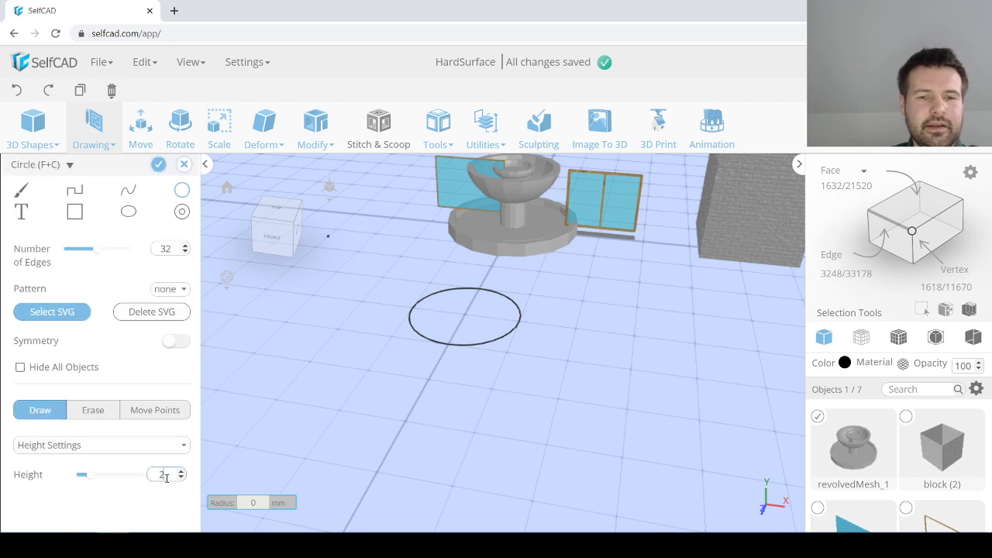
pyautogui.click(158, 165)
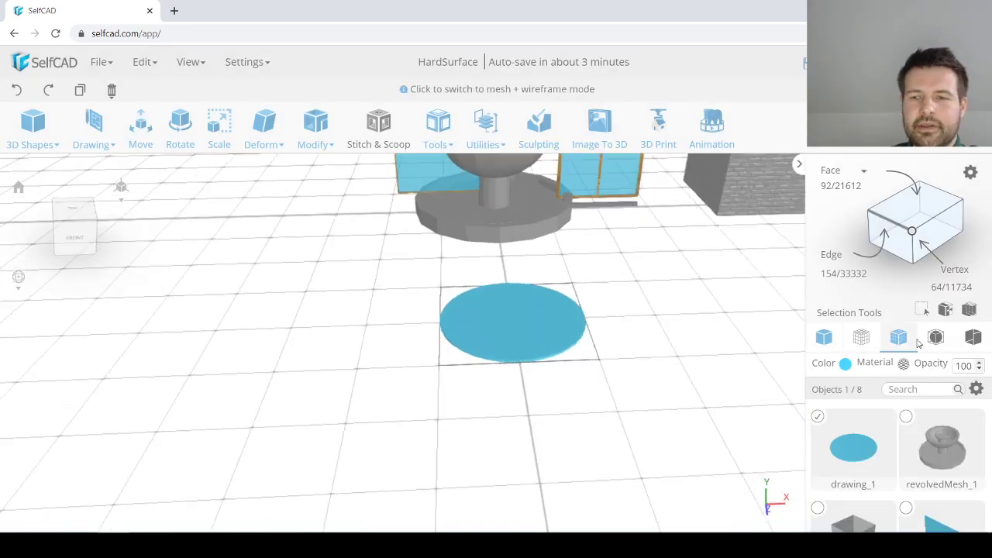
# Step: Colour the disc dark blue and set its opacity to 80
pyautogui.click(848, 365)
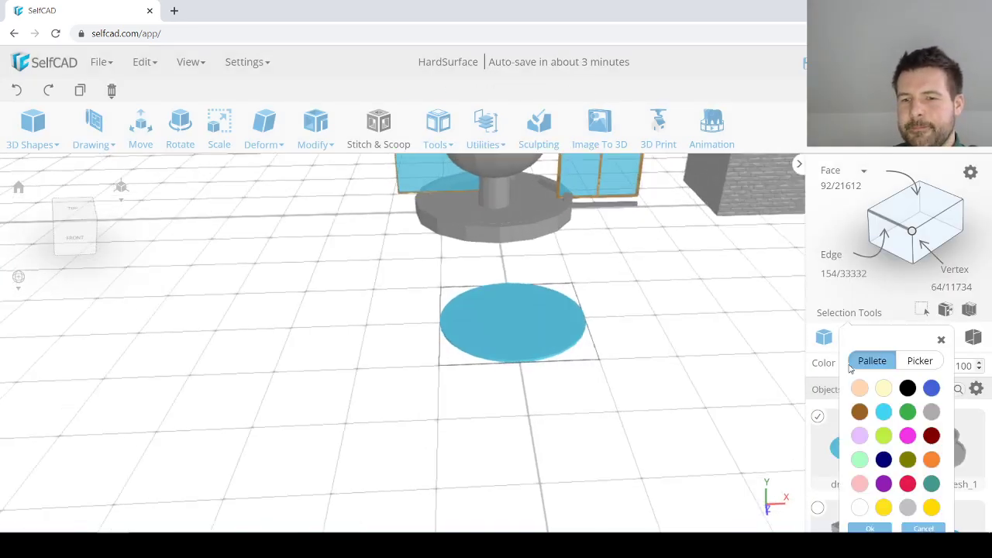
pyautogui.click(930, 380)
pyautogui.click(868, 517)
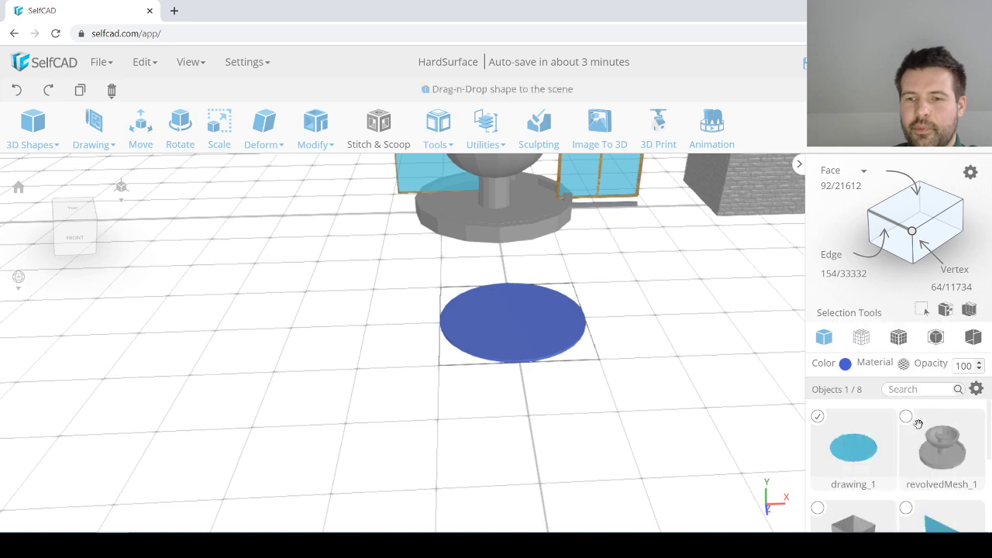
pyautogui.doubleClick(963, 366)
pyautogui.write('80')
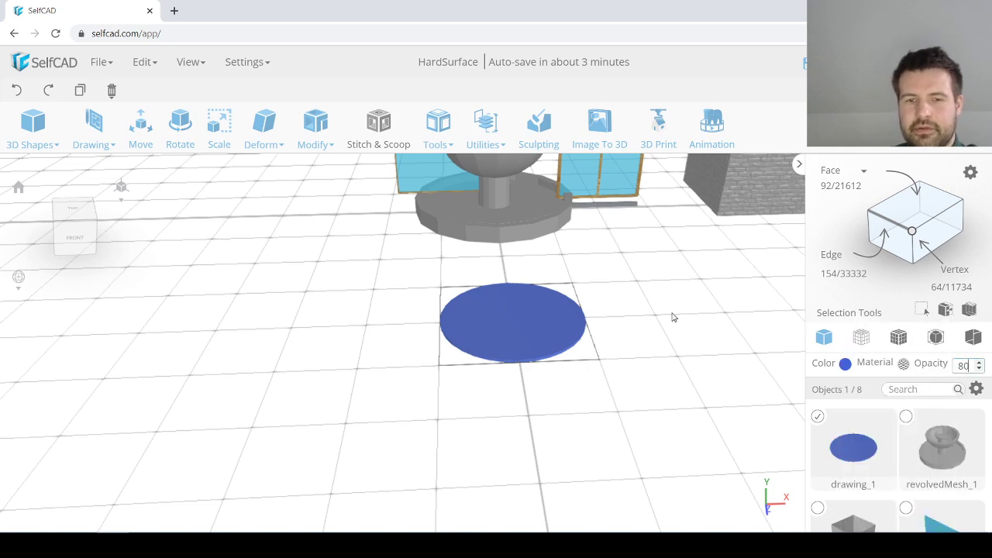
pyautogui.press('Return')
pyautogui.moveTo(553, 306); pyautogui.dragTo(573, 319)
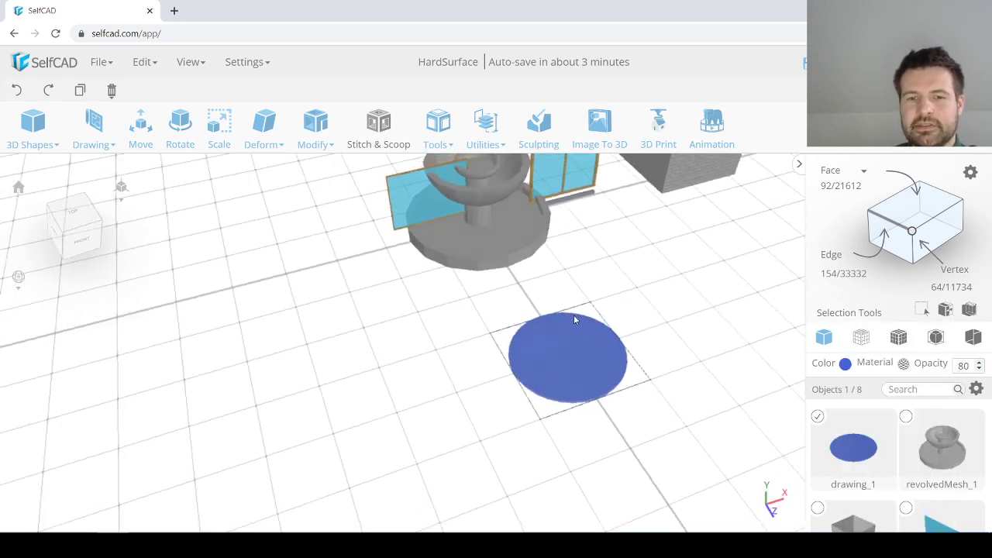
# Step: Move the blue disc to the centre of the fountain's lowest basin, raised to Y 8
pyautogui.click(140, 127)
pyautogui.click(183, 164)
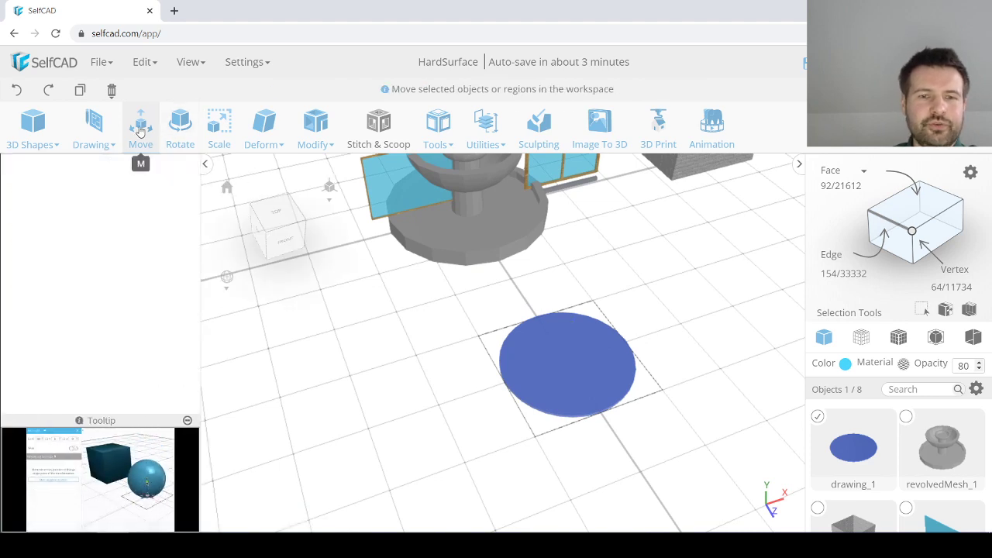
pyautogui.moveTo(473, 188); pyautogui.dragTo(492, 256, button='right')
pyautogui.scroll(6, 486, 271)
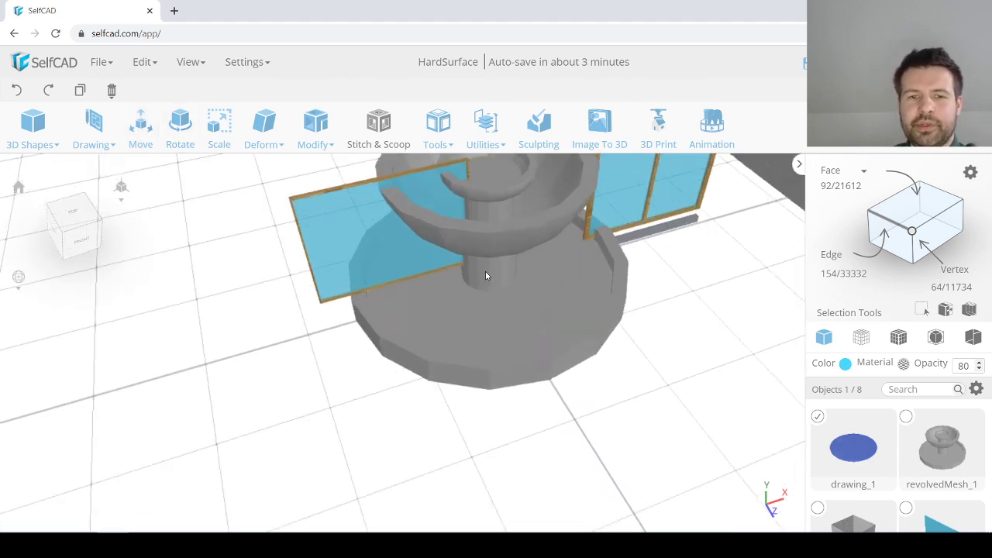
pyautogui.scroll(-2, 483, 270)
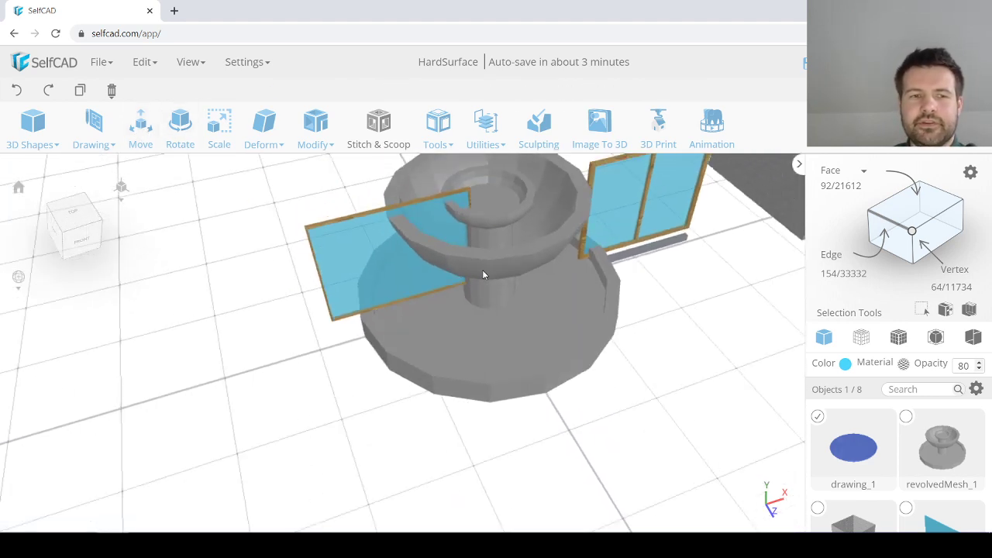
pyautogui.click(140, 128)
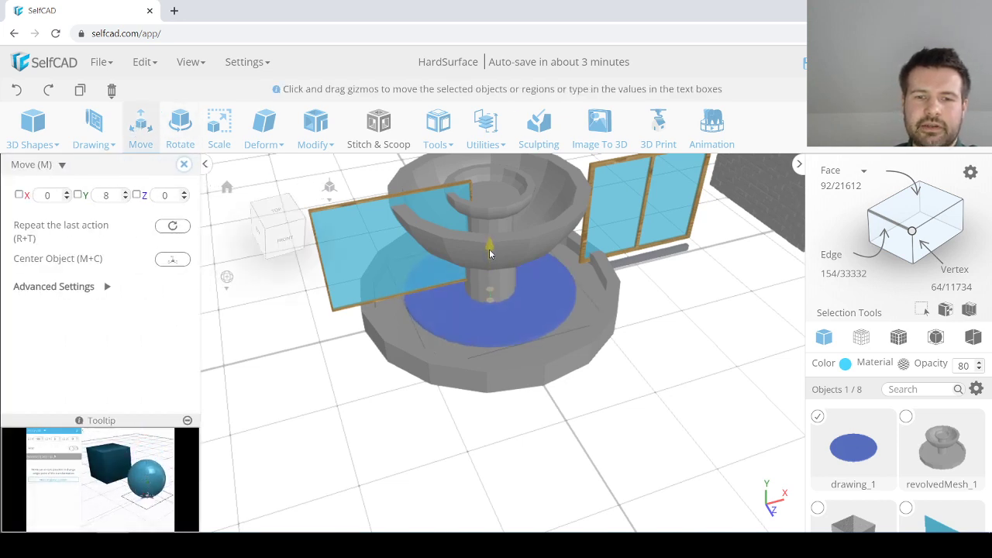
# Step: Scale the disc uniformly to about 138.89 in X and Z so it fills the lowest basin
pyautogui.click(219, 125)
pyautogui.moveTo(498, 292); pyautogui.dragTo(549, 315)
pyautogui.scroll(-2, 505, 304)
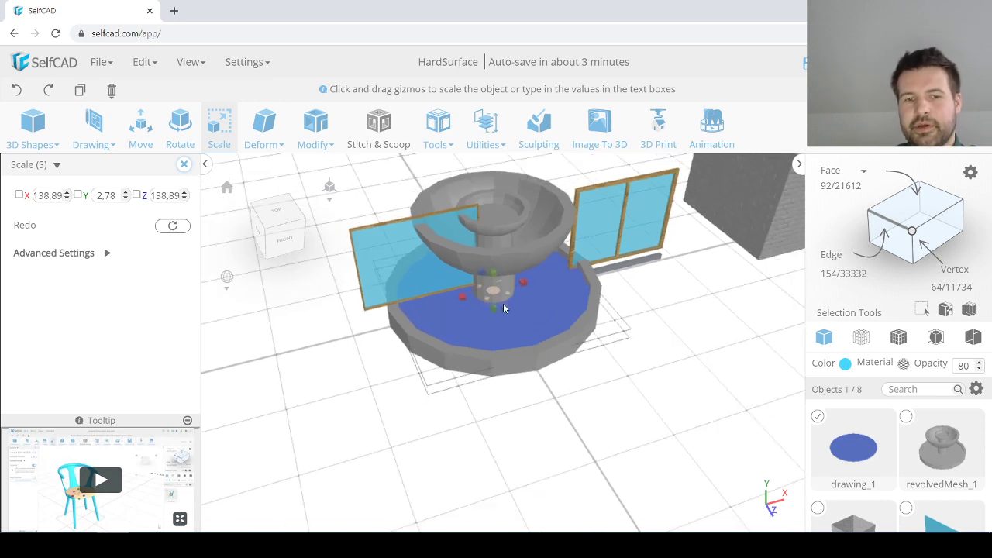
# Step: Copy the water disc up to about Y 66.89 and scale the copy to about 94.34 in X and Z to fit the middle bowl
pyautogui.click(140, 124)
pyautogui.moveTo(414, 297); pyautogui.dragTo(415, 288, button='right')
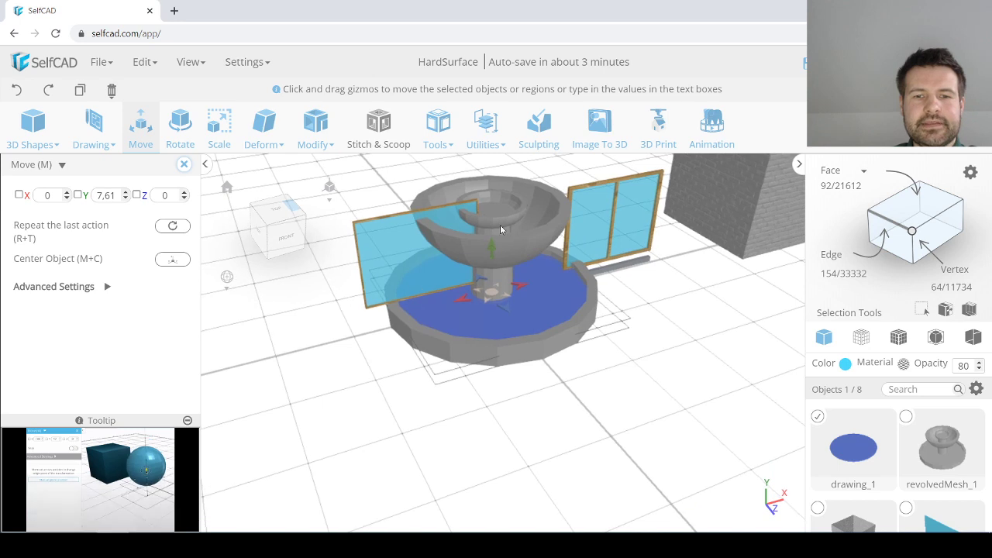
pyautogui.scroll(1, 498, 228)
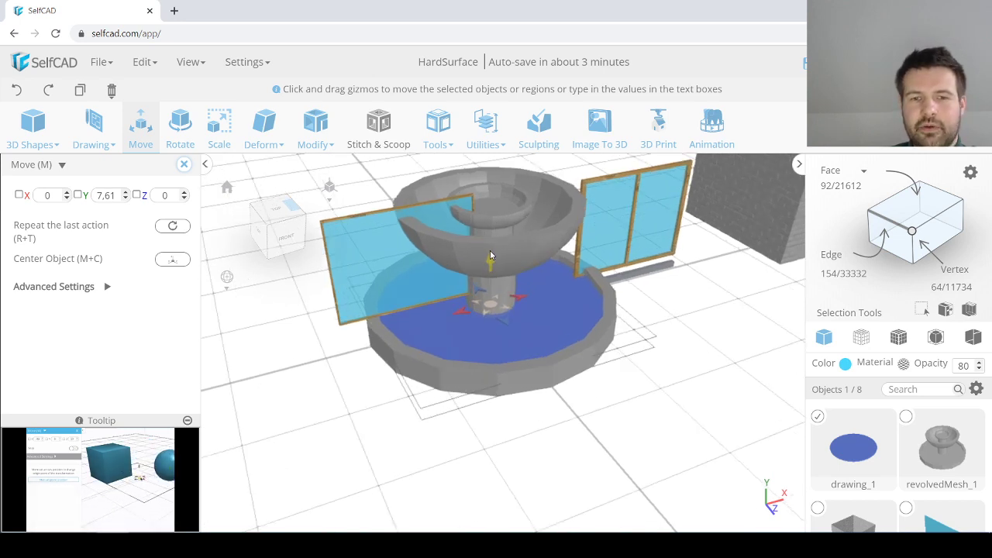
pyautogui.moveTo(490, 252); pyautogui.dragTo(489, 212)
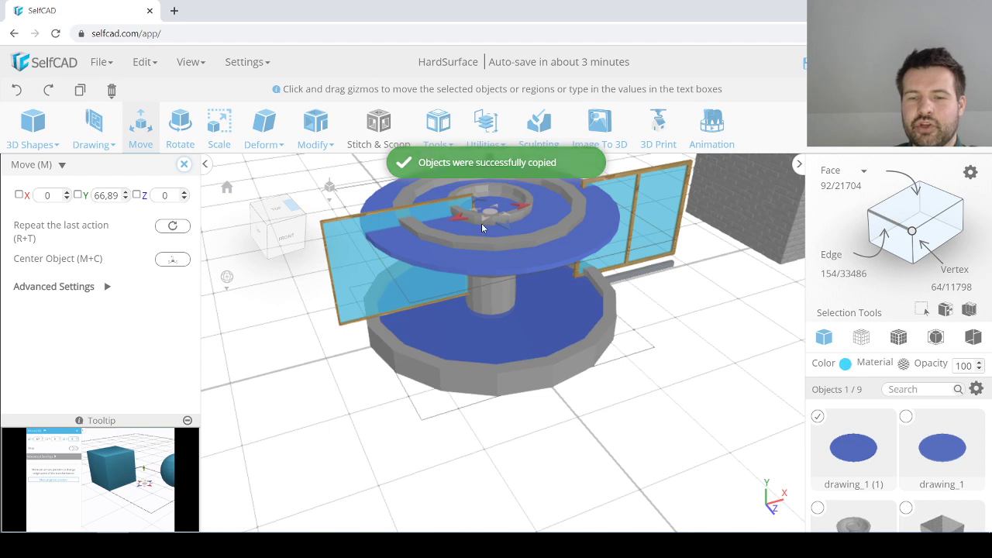
pyautogui.moveTo(481, 217); pyautogui.dragTo(495, 266, button='middle')
pyautogui.scroll(2, 482, 284)
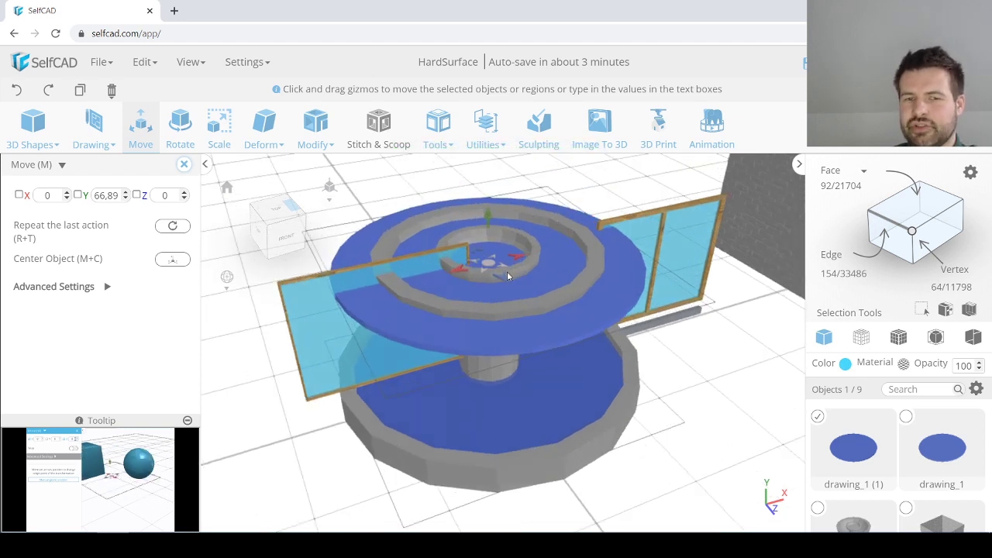
pyautogui.click(217, 132)
pyautogui.moveTo(468, 253); pyautogui.dragTo(414, 232)
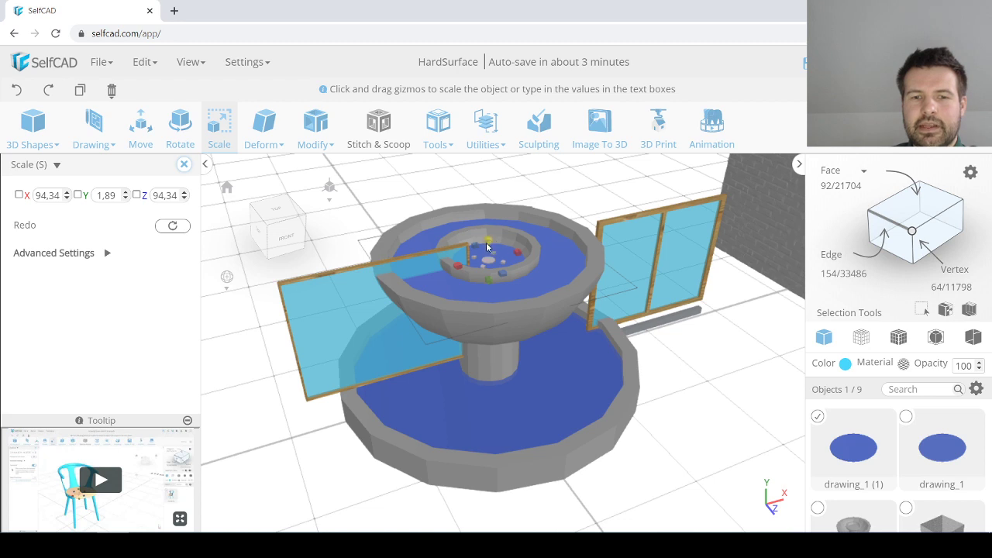
# Step: Copy the middle disc up into the fountain's top bowl and scale the copy to about 43.44 in X and Z
pyautogui.click(140, 126)
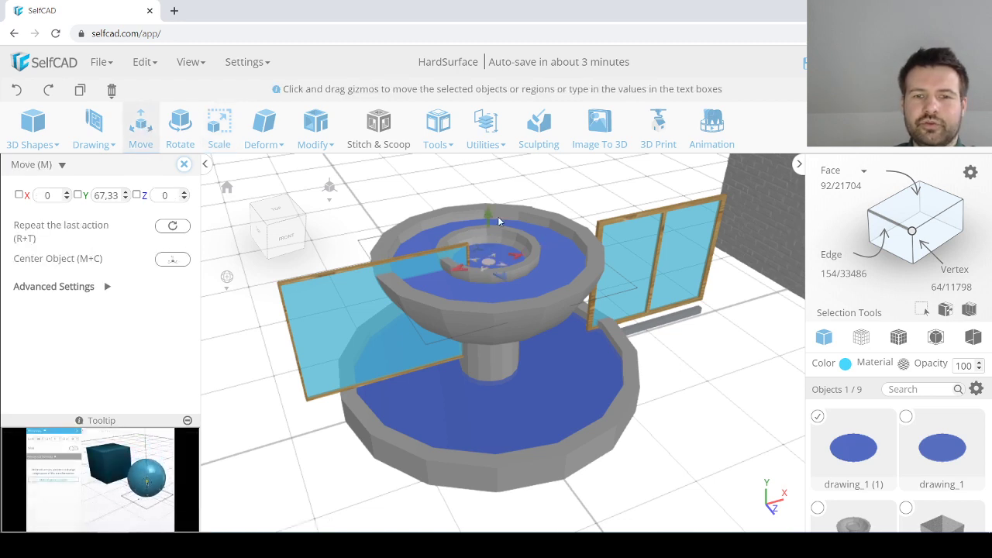
pyautogui.moveTo(487, 215); pyautogui.dragTo(401, 221)
pyautogui.hotkey('ctrl', 'c')
pyautogui.click(216, 149)
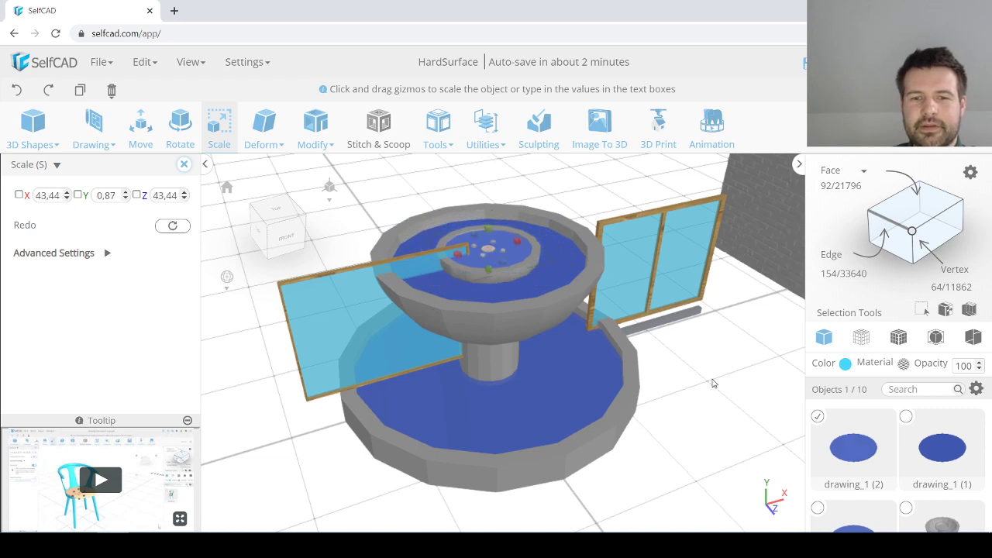
# Step: Select the fountain body together with all three blue water discs
pyautogui.moveTo(704, 376); pyautogui.dragTo(649, 367, button='right')
pyautogui.click(530, 327)
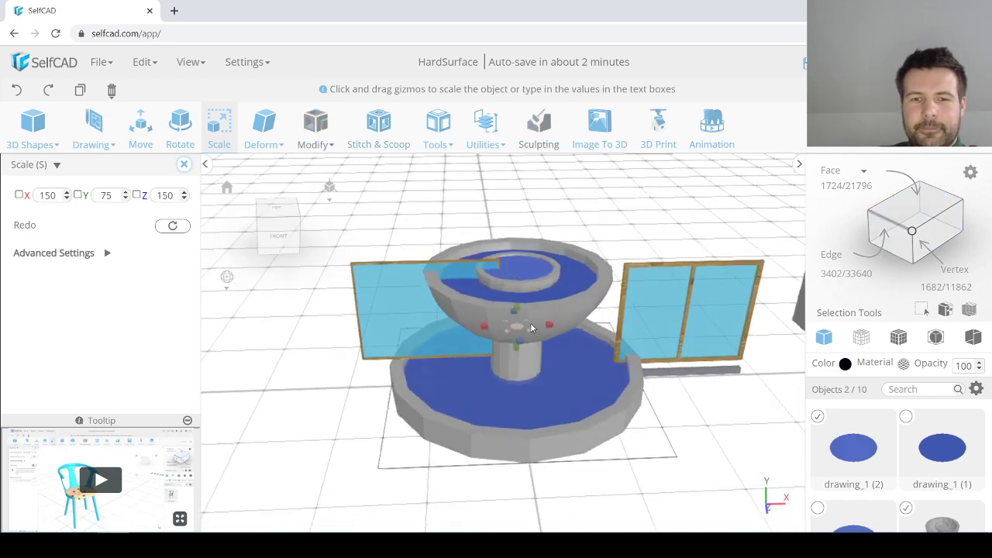
pyautogui.click(520, 409)
pyautogui.click(518, 452)
pyautogui.scroll(-3, 513, 449)
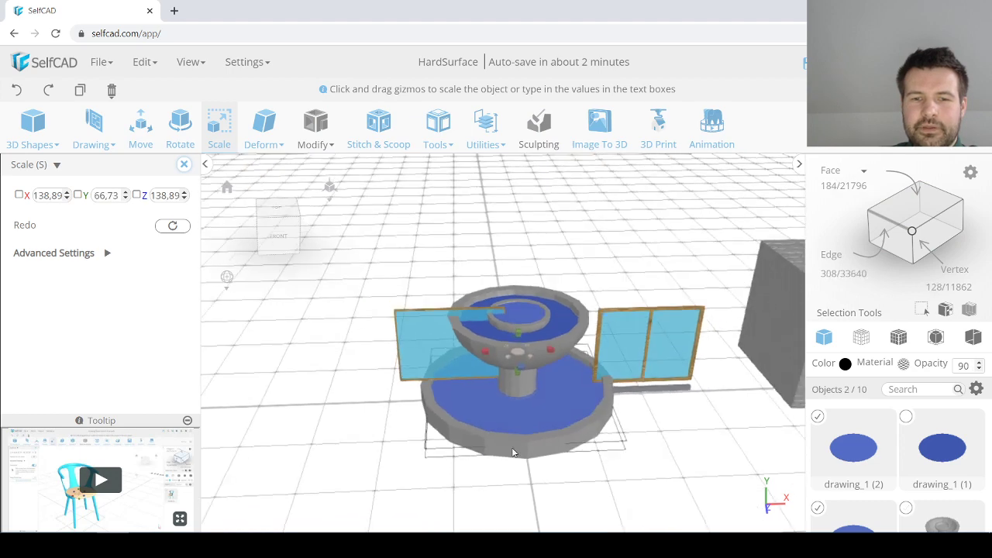
pyautogui.click(512, 452)
pyautogui.moveTo(513, 453); pyautogui.dragTo(529, 456, button='right')
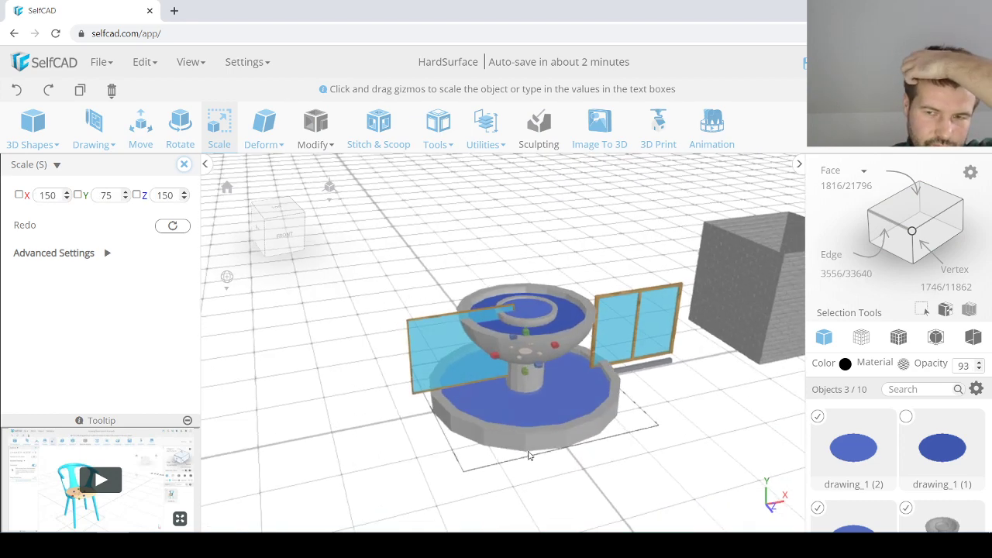
pyautogui.click(555, 330)
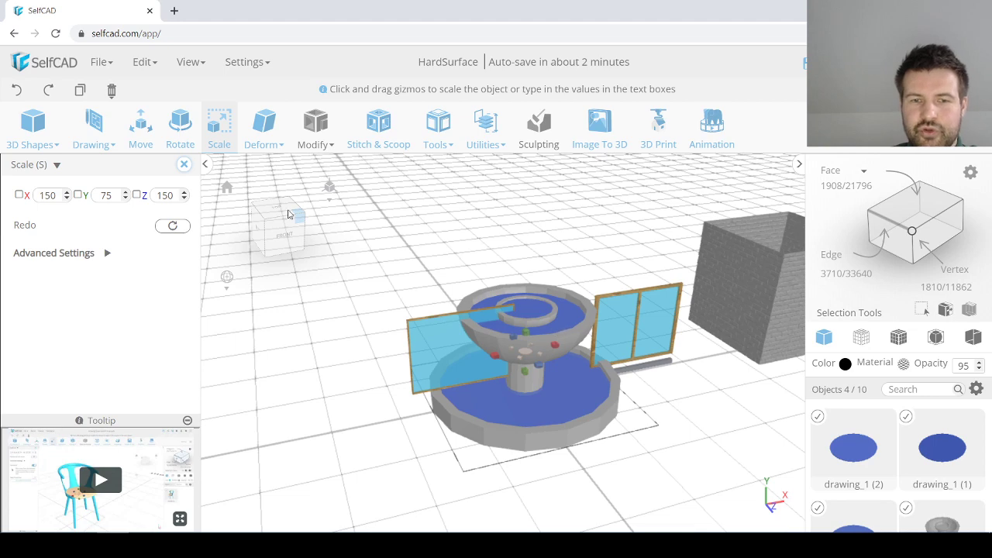
# Step: Move the fountain and its water discs away from the windows and brick block, to about X 238, Z 412
pyautogui.click(140, 124)
pyautogui.moveTo(526, 354); pyautogui.dragTo(617, 443)
pyautogui.scroll(-5, 604, 442)
pyautogui.moveTo(602, 463); pyautogui.dragTo(502, 384, button='middle')
pyautogui.scroll(-1, 502, 383)
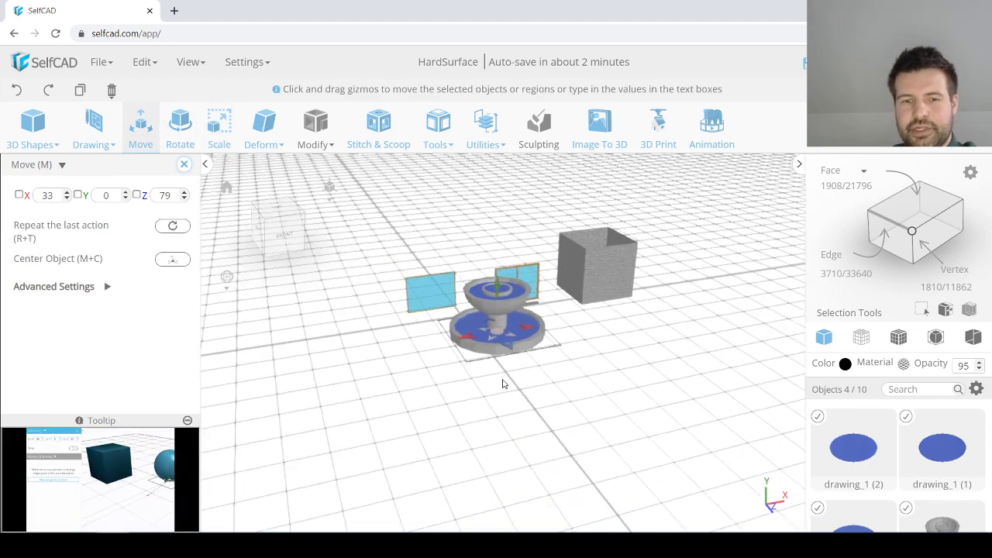
pyautogui.moveTo(502, 384); pyautogui.dragTo(551, 370, button='right')
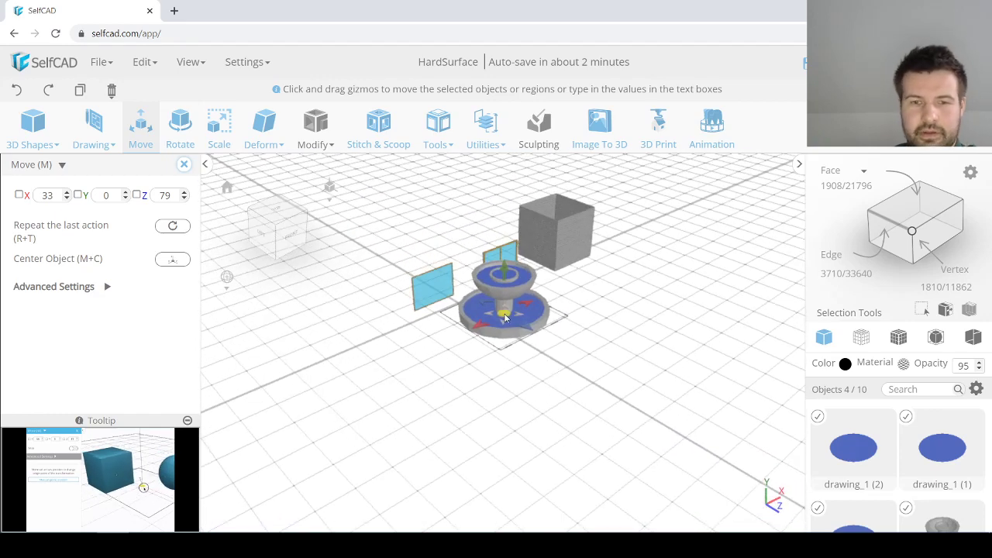
pyautogui.moveTo(505, 316); pyautogui.dragTo(755, 355)
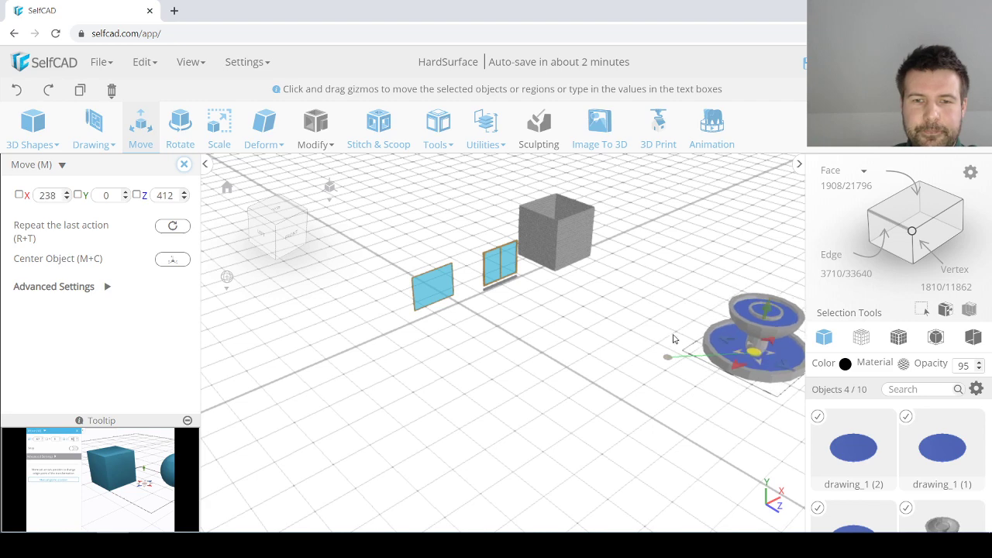
pyautogui.click(673, 337)
# Step: Move the brick block to the grid origin at X 0, Y 0, Z 0
pyautogui.moveTo(643, 290); pyautogui.dragTo(649, 259, button='right')
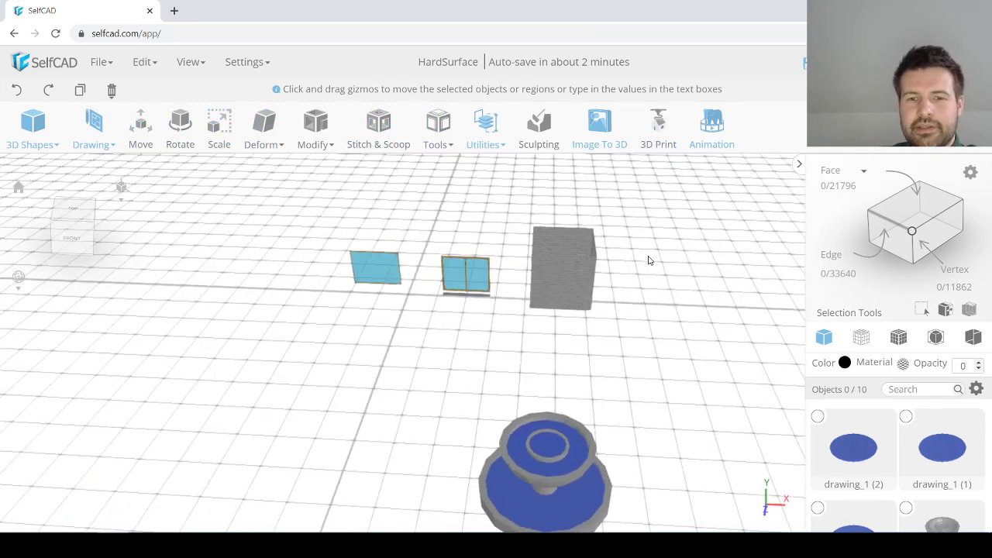
pyautogui.click(565, 258)
pyautogui.moveTo(549, 257); pyautogui.dragTo(561, 253, button='right')
pyautogui.click(141, 130)
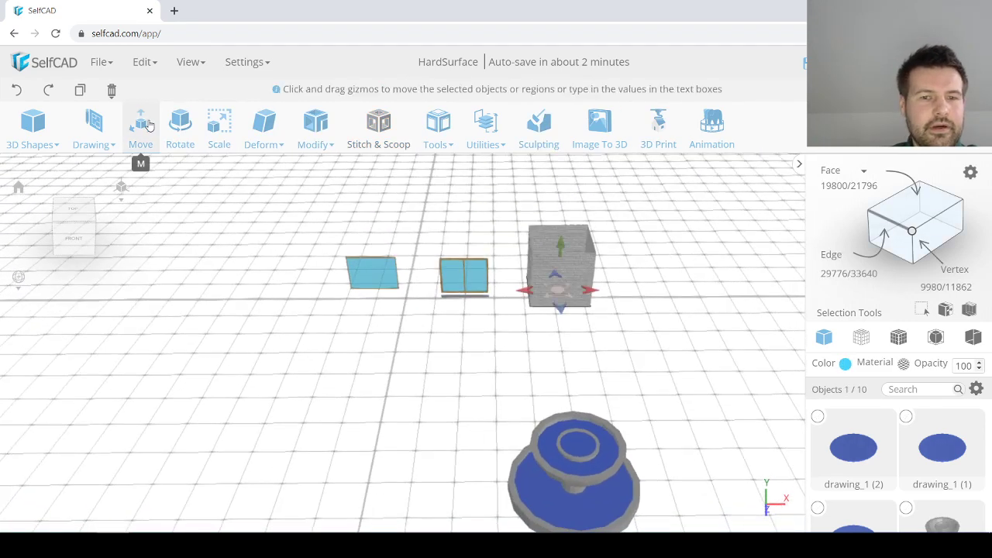
pyautogui.moveTo(562, 286); pyautogui.dragTo(406, 294)
pyautogui.scroll(6, 411, 279)
pyautogui.scroll(1, 393, 299)
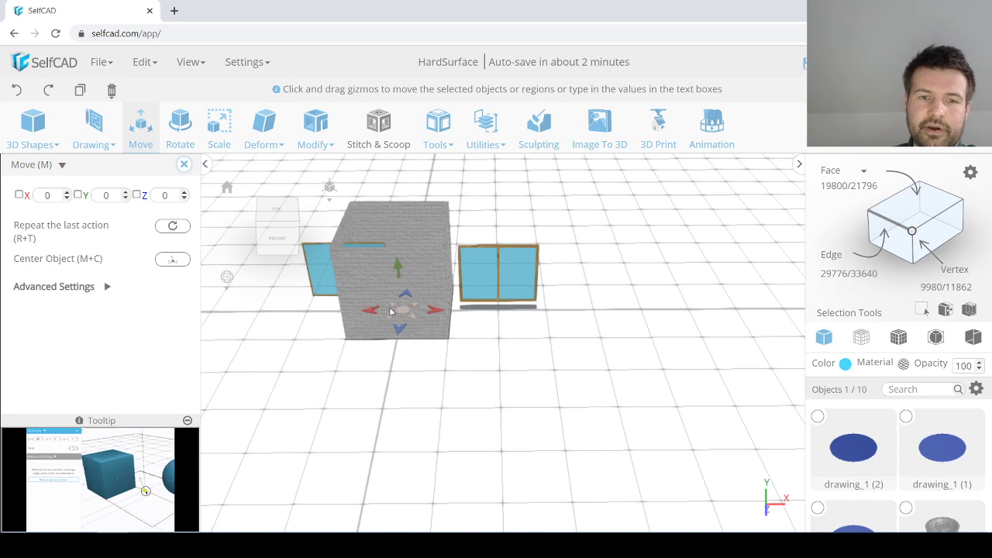
# Step: Make two copies of the brick block with Copy Offsets, using a position offset of 100 in X
pyautogui.moveTo(480, 366); pyautogui.dragTo(530, 359, button='right')
pyautogui.scroll(-2, 521, 284)
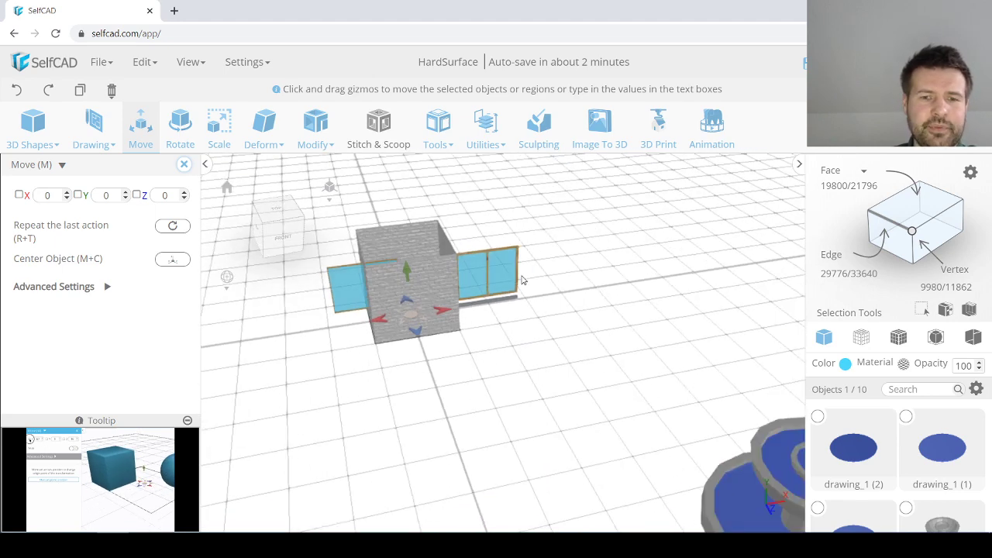
pyautogui.moveTo(520, 281); pyautogui.dragTo(499, 280, button='right')
pyautogui.click(304, 143)
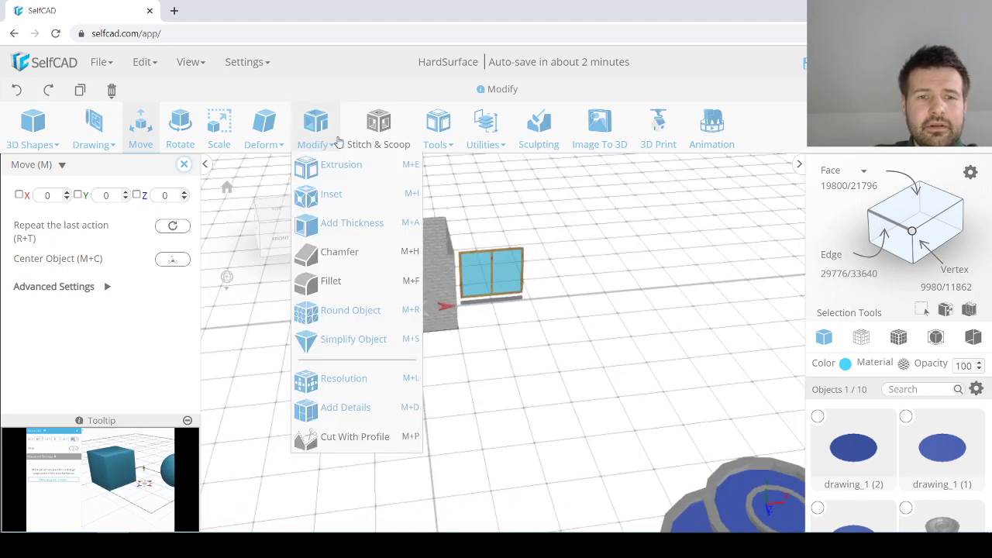
pyautogui.click(438, 134)
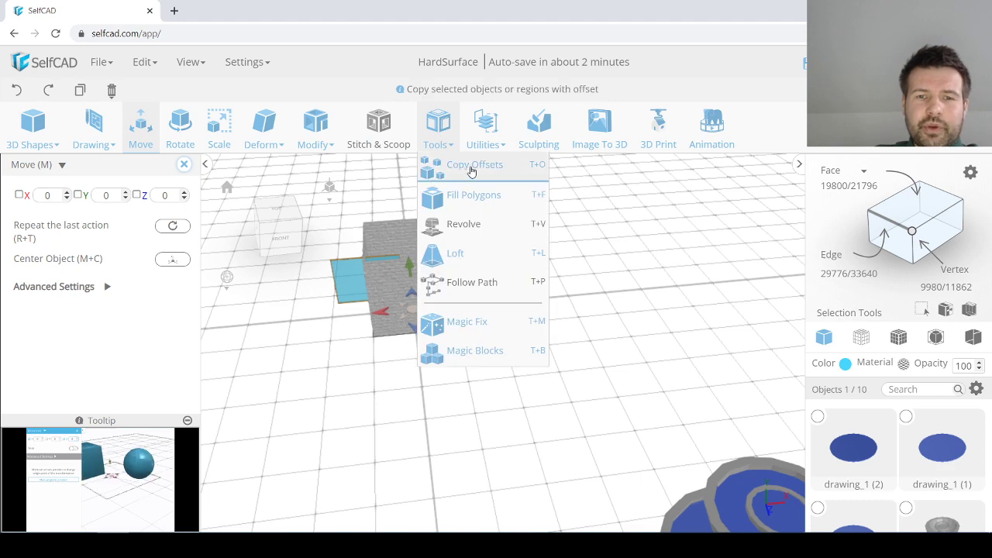
pyautogui.click(471, 169)
pyautogui.moveTo(489, 339); pyautogui.dragTo(468, 341, button='right')
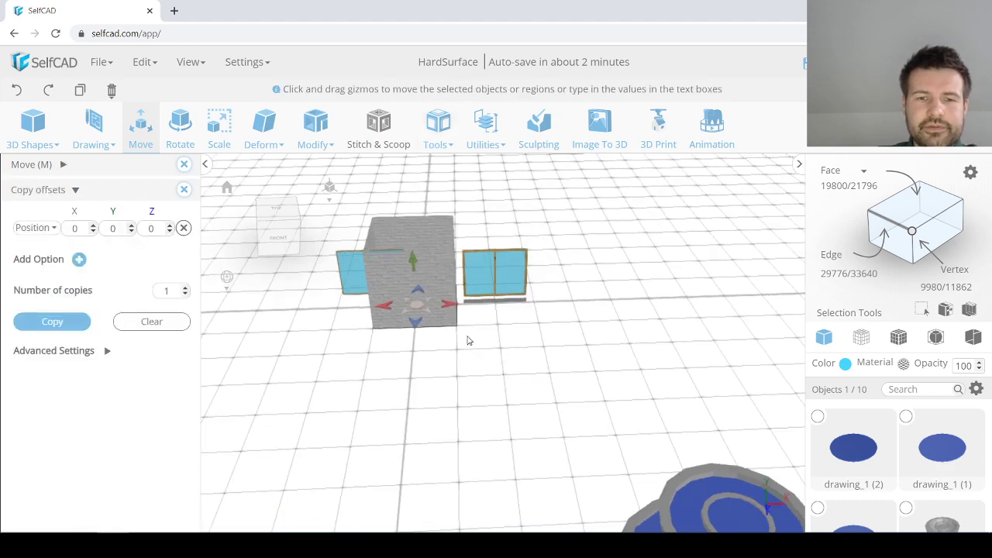
pyautogui.scroll(2, 444, 267)
pyautogui.scroll(-1, 484, 312)
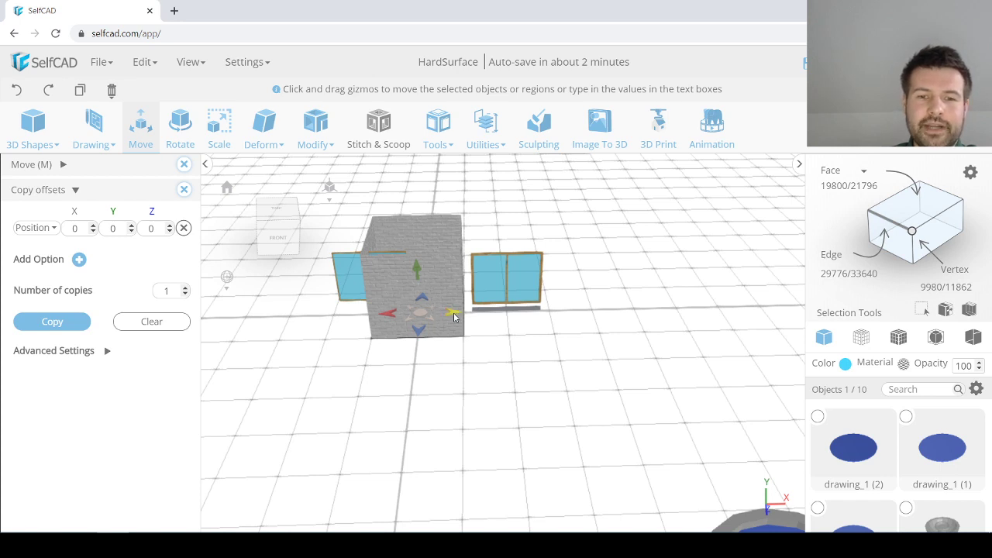
pyautogui.moveTo(510, 354); pyautogui.dragTo(465, 327, button='right')
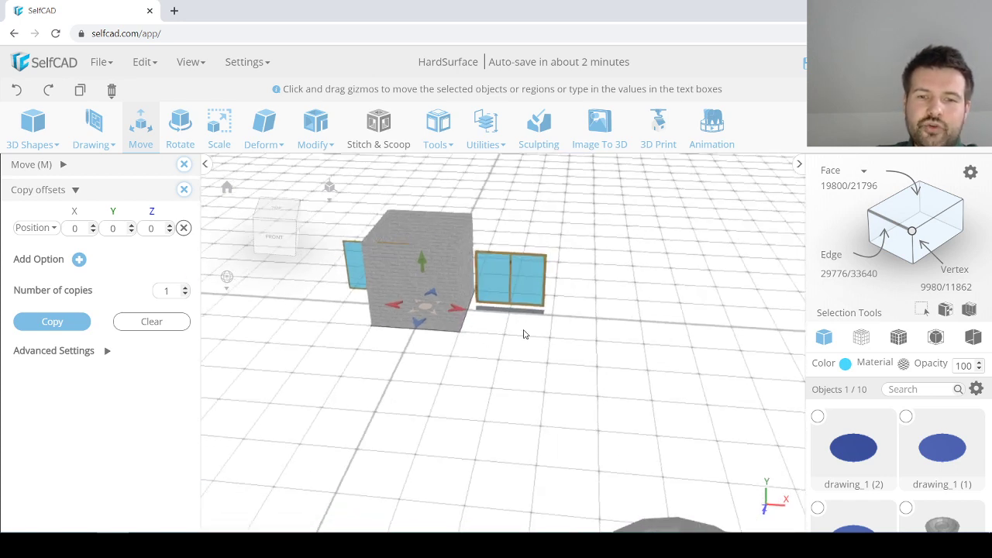
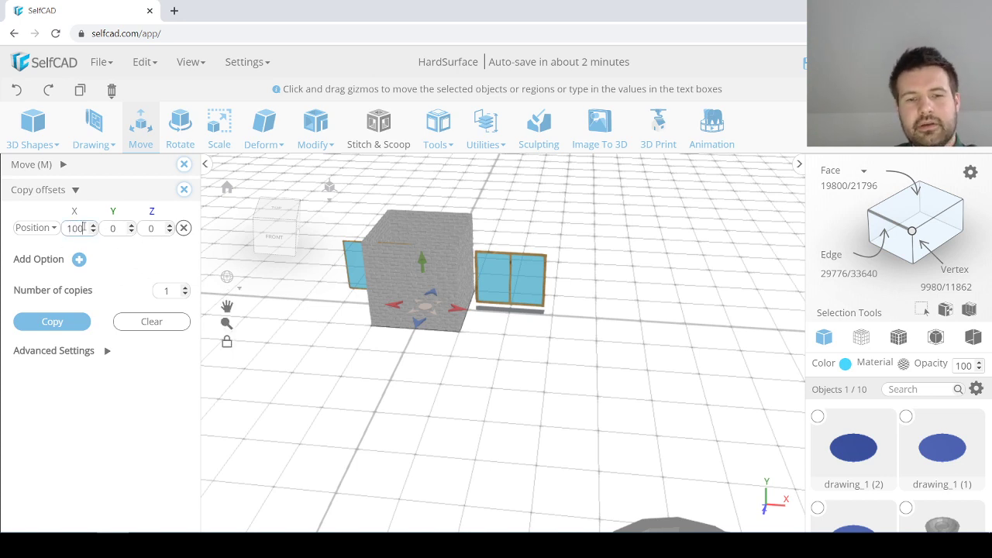
pyautogui.click(167, 292)
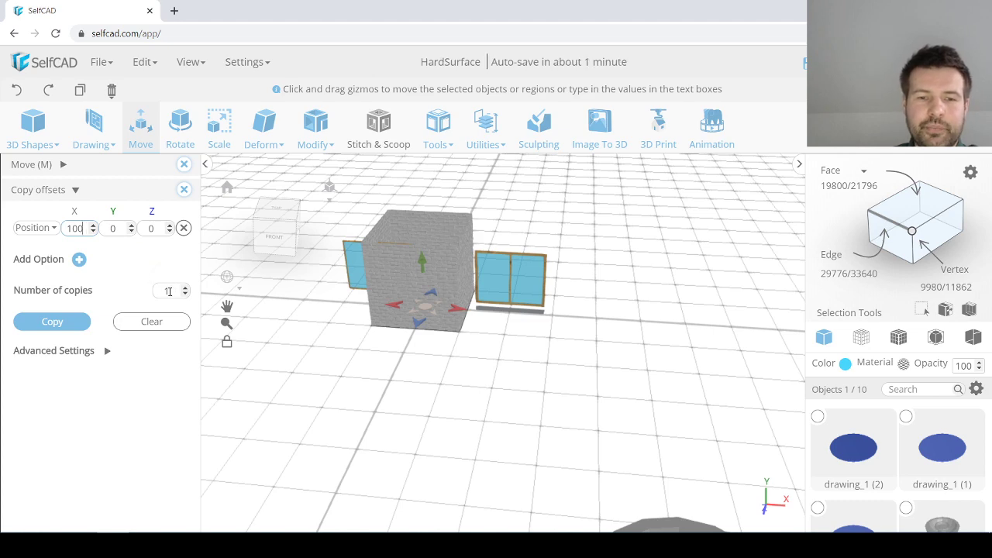
pyautogui.click(185, 287)
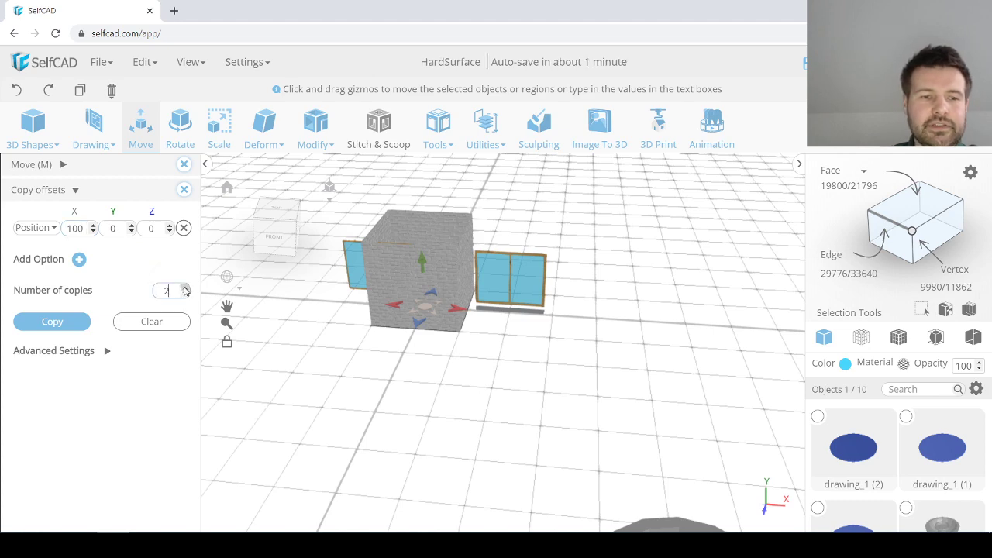
pyautogui.click(49, 322)
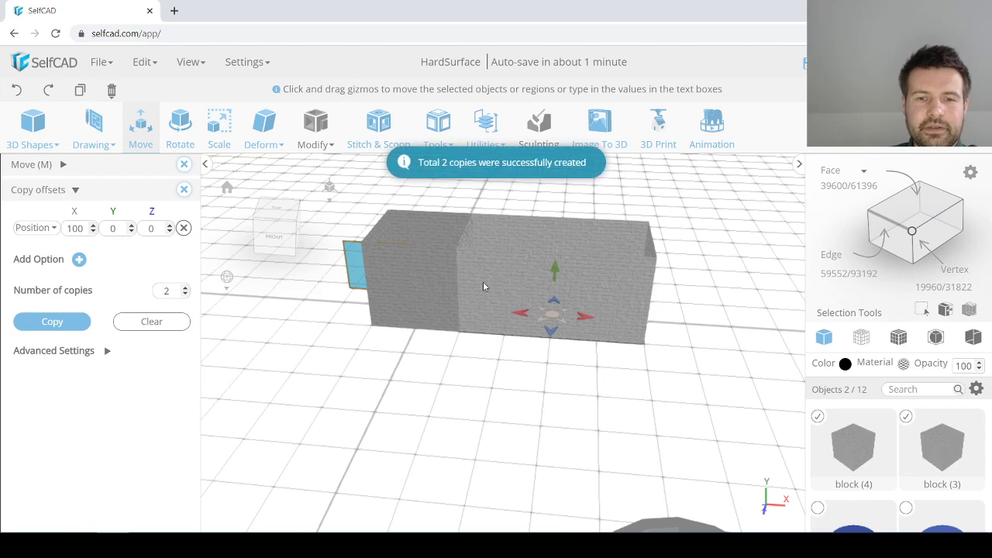
# Step: Add the original block to the selection and copy the three-block row upward twice, with position offsets X 0 and Y 100
pyautogui.click(436, 314)
pyautogui.moveTo(461, 329); pyautogui.dragTo(618, 258, button='right')
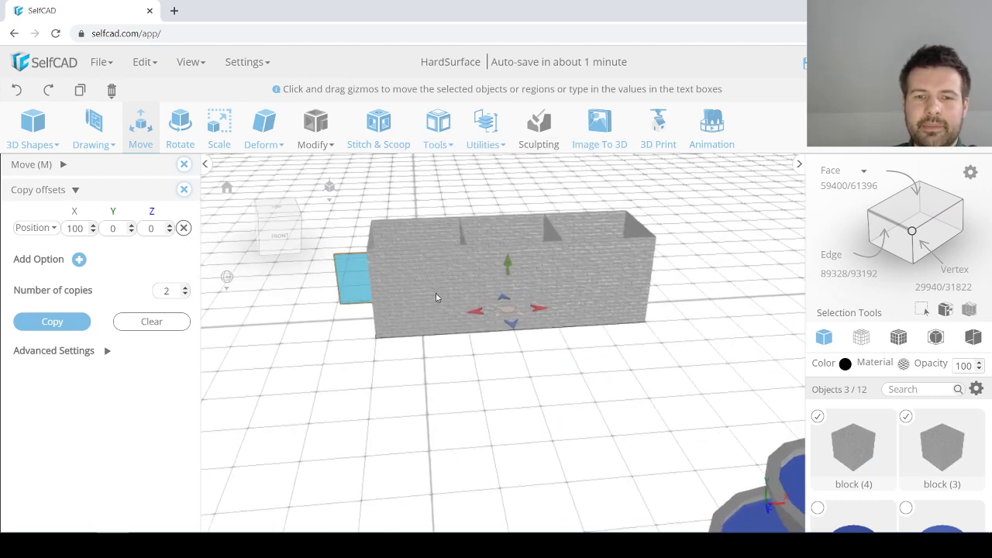
pyautogui.moveTo(435, 266); pyautogui.dragTo(427, 270, button='right')
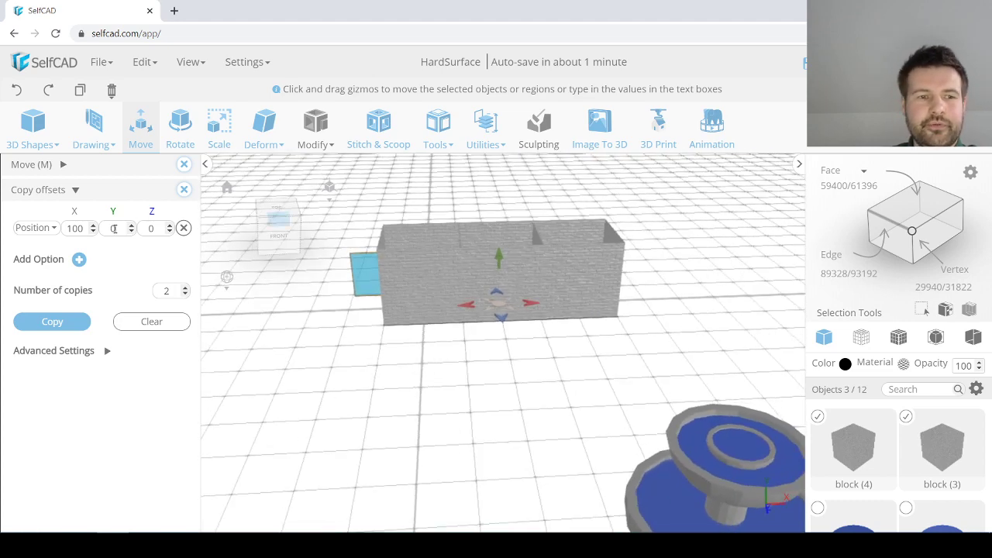
pyautogui.doubleClick(81, 227)
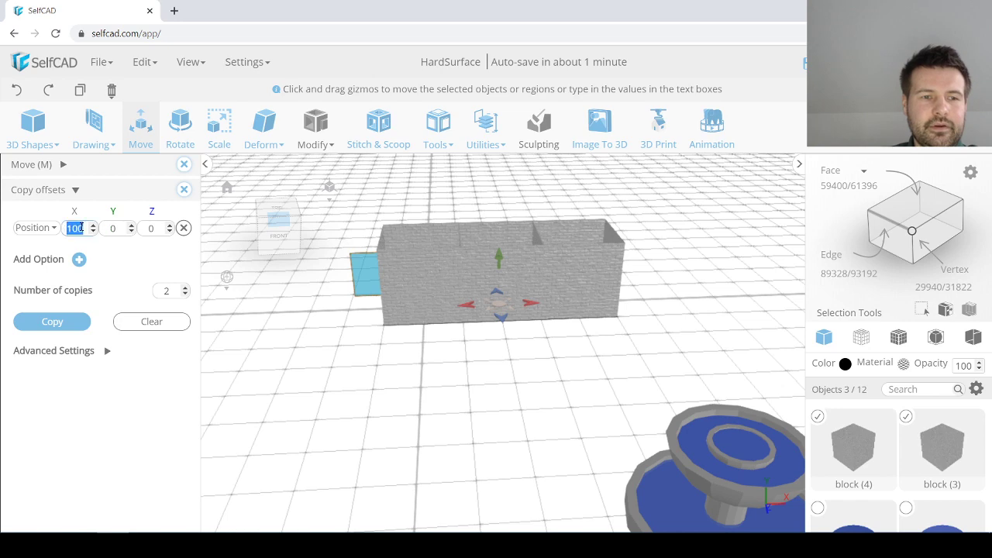
pyautogui.write('0')
pyautogui.doubleClick(113, 228)
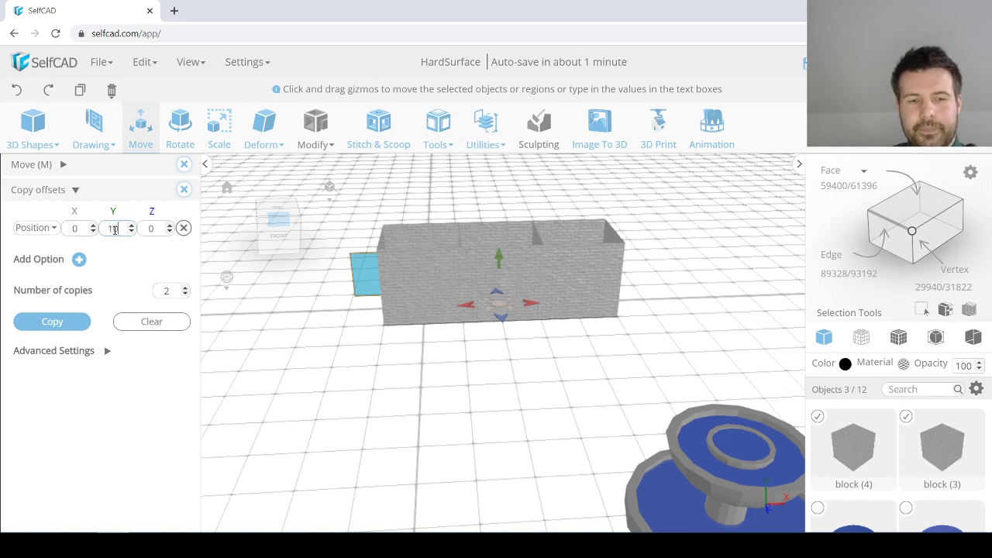
pyautogui.click(67, 321)
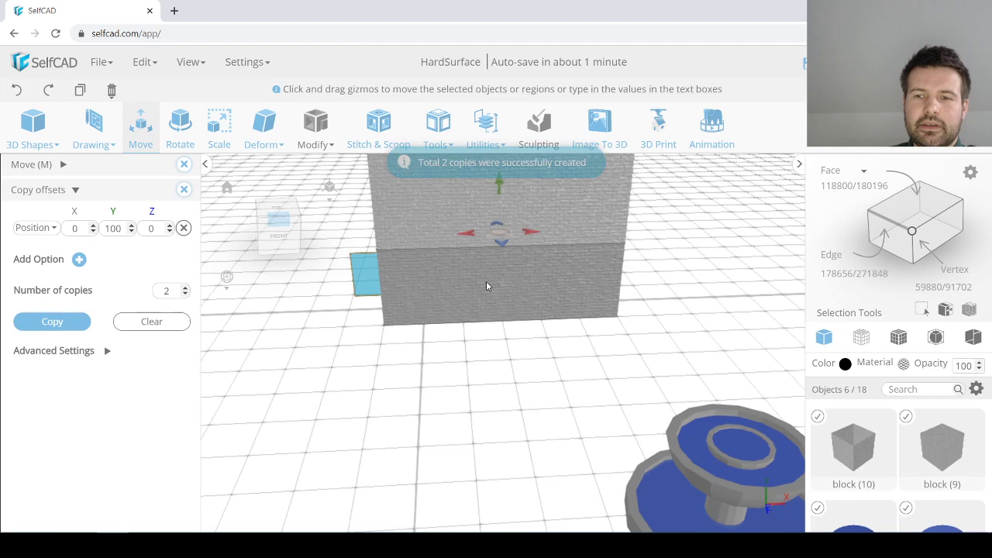
# Step: Select all nine brick blocks of the wall and move them together to Z -50
pyautogui.scroll(-5, 505, 270)
pyautogui.moveTo(481, 315); pyautogui.dragTo(514, 311, button='right')
pyautogui.click(466, 296)
pyautogui.click(508, 288)
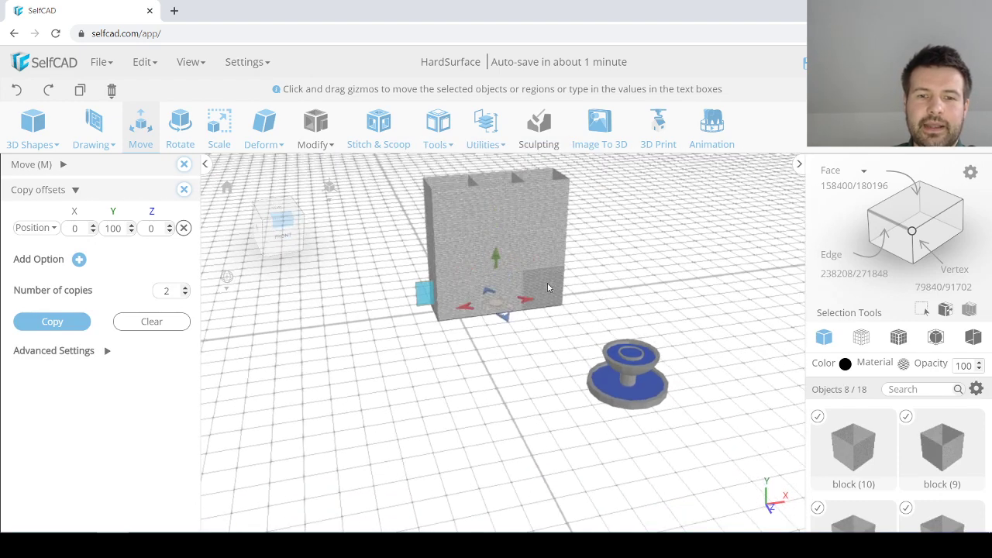
pyautogui.click(547, 283)
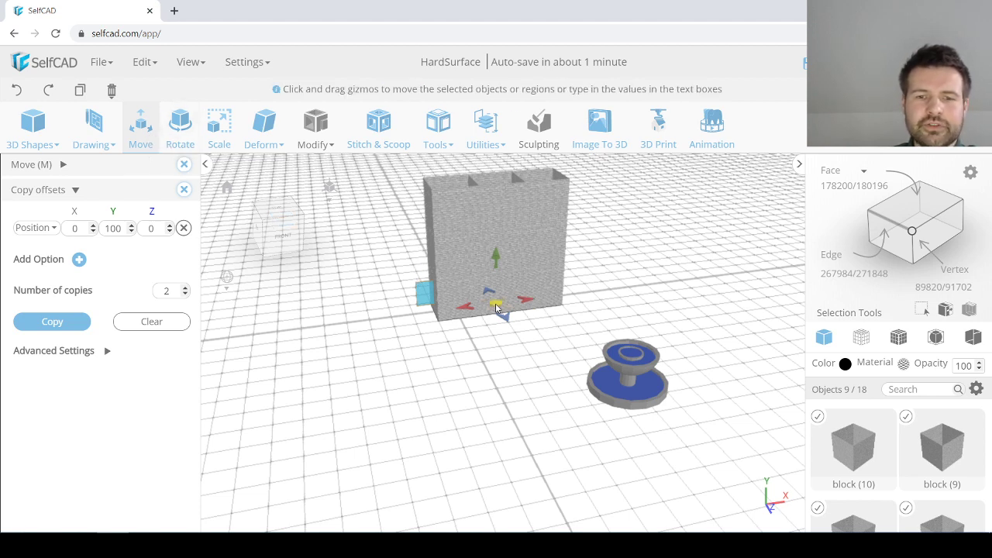
pyautogui.click(184, 189)
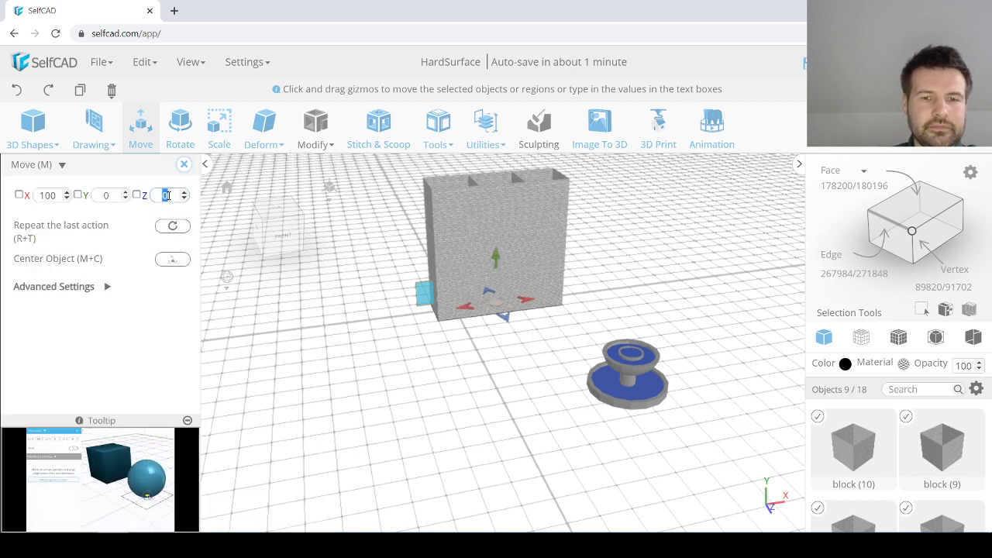
pyautogui.write('50')
pyautogui.press('Return')
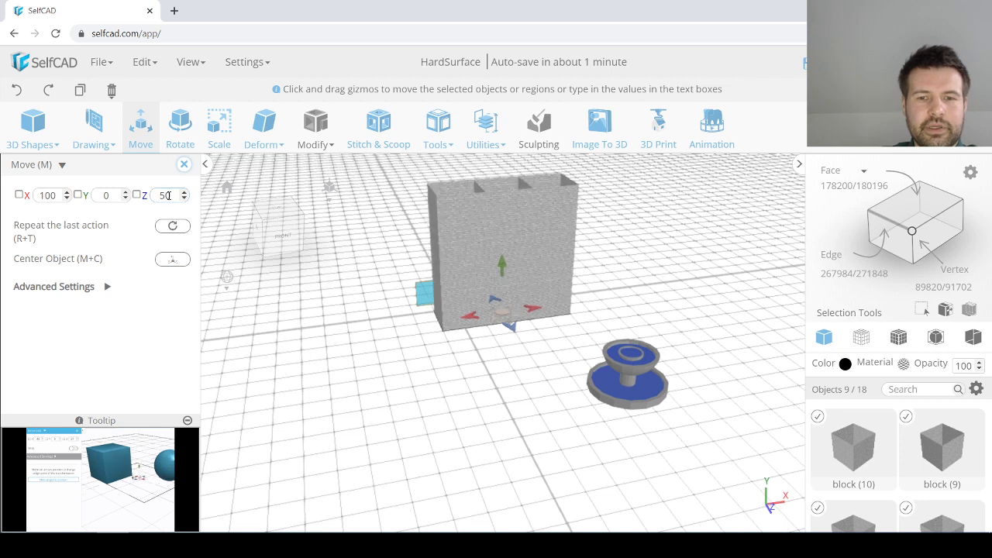
pyautogui.doubleClick(167, 195)
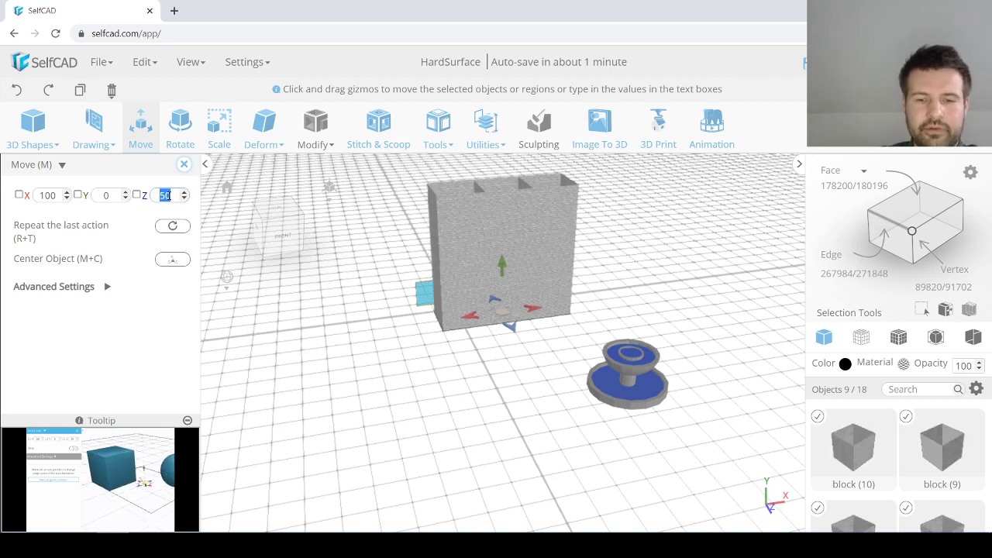
pyautogui.write('-50')
pyautogui.press('Return')
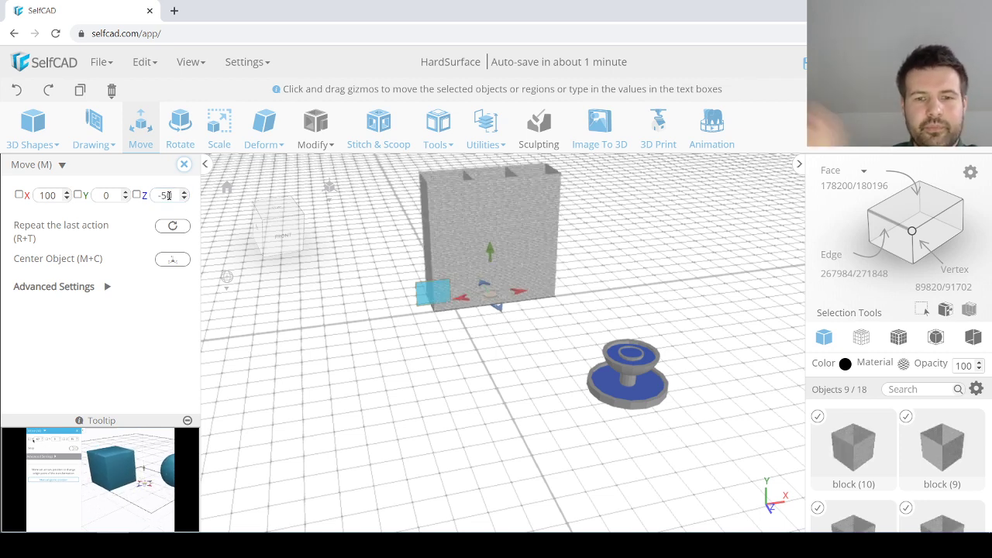
pyautogui.click(452, 334)
# Step: Select the single-pane window's glass and frame together and move them onto the wall at X 0
pyautogui.scroll(5, 489, 265)
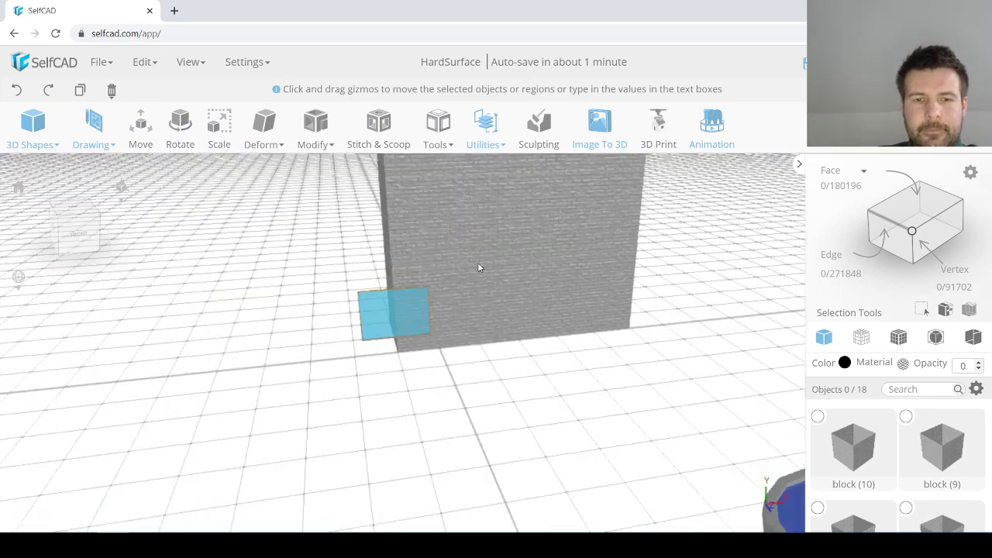
pyautogui.moveTo(478, 267); pyautogui.dragTo(402, 302, button='right')
pyautogui.click(391, 290)
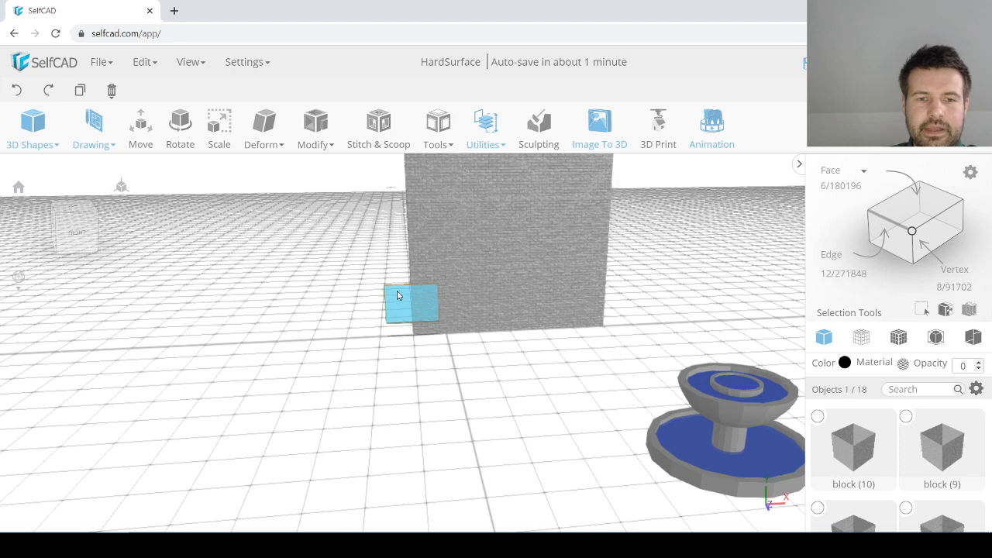
pyautogui.scroll(3, 395, 289)
pyautogui.click(385, 290)
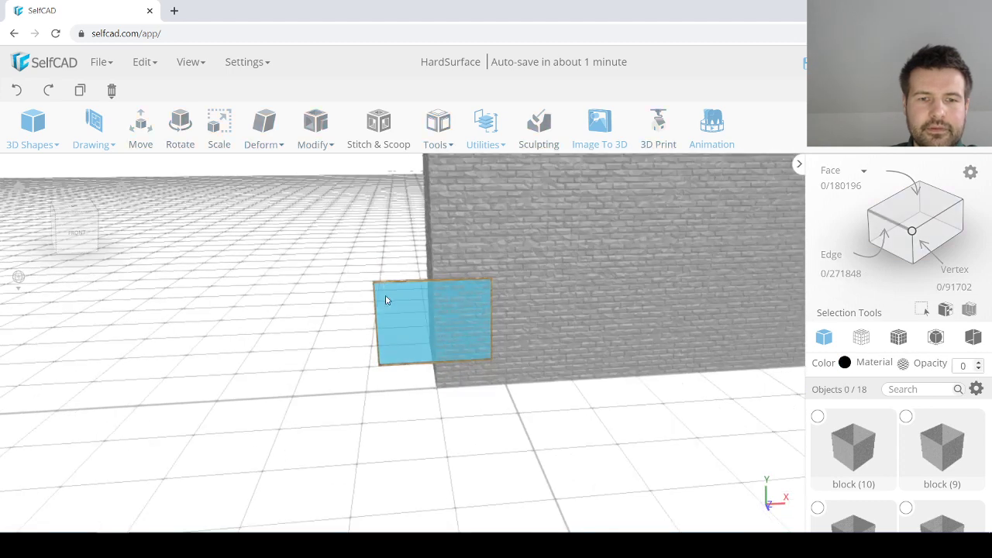
pyautogui.click(388, 296)
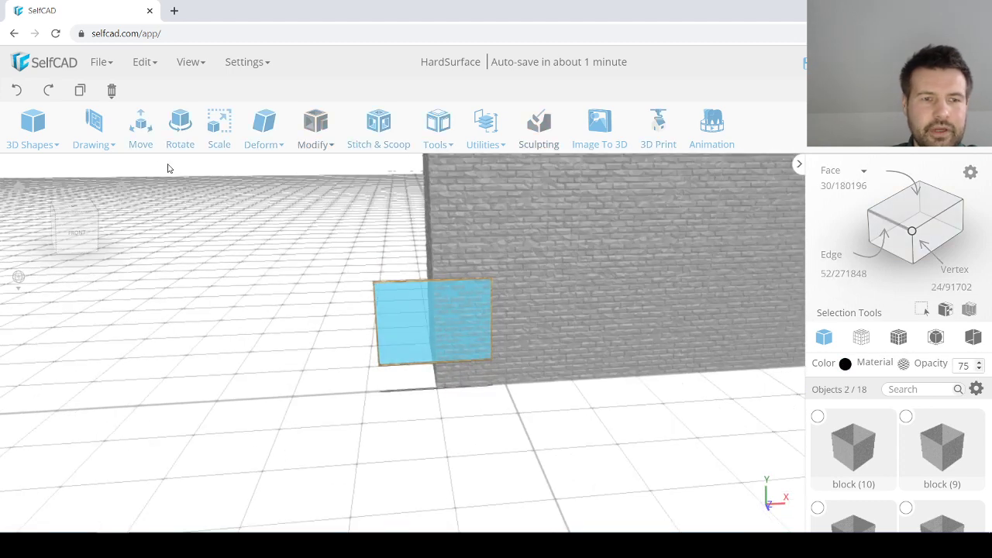
pyautogui.click(140, 124)
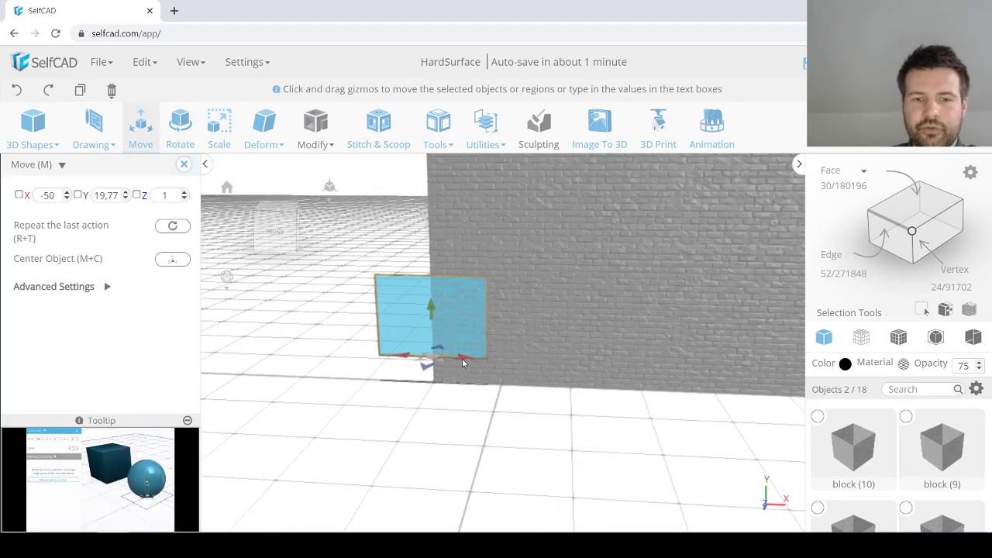
pyautogui.moveTo(465, 359); pyautogui.dragTo(537, 360)
pyautogui.doubleClick(51, 195)
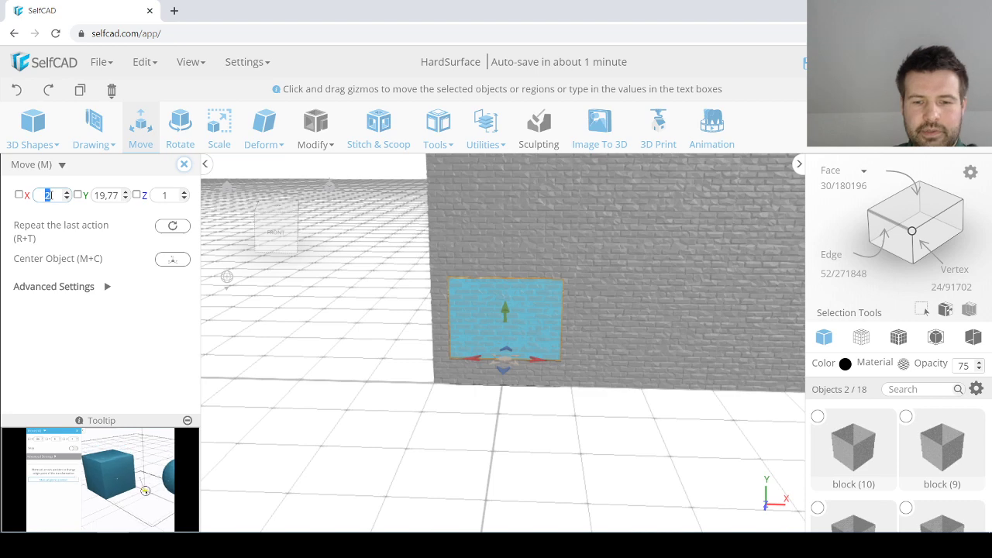
pyautogui.write('0')
pyautogui.moveTo(522, 346); pyautogui.dragTo(521, 384, button='right')
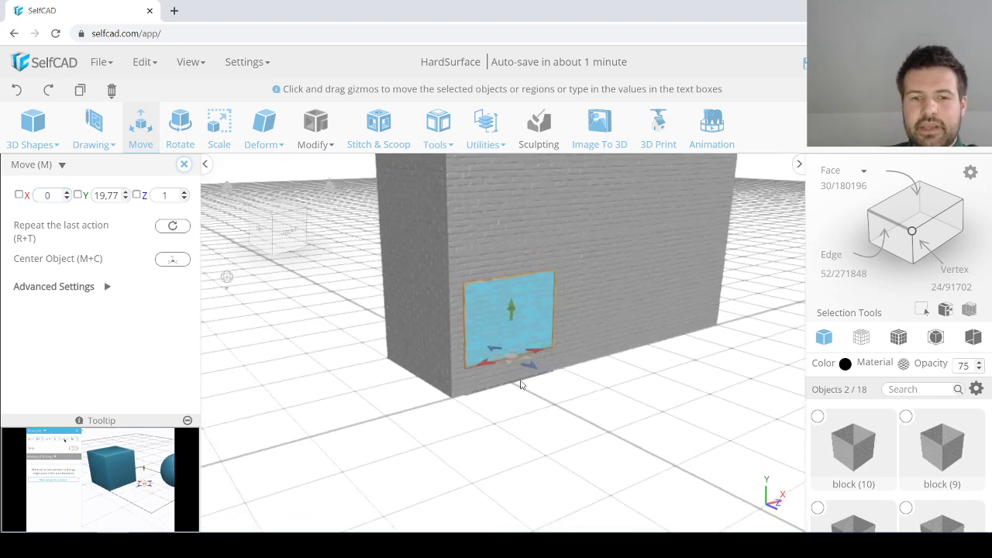
# Step: Select the single-pane window's glass on the wall and set its opacity to 100
pyautogui.click(566, 390)
pyautogui.click(536, 308)
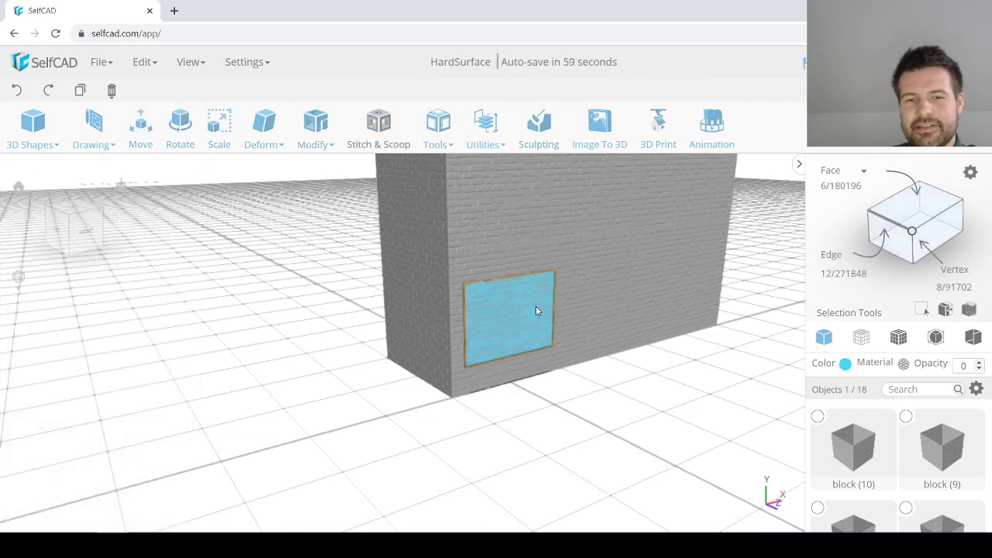
pyautogui.scroll(2, 531, 315)
pyautogui.doubleClick(967, 366)
pyautogui.write('1')
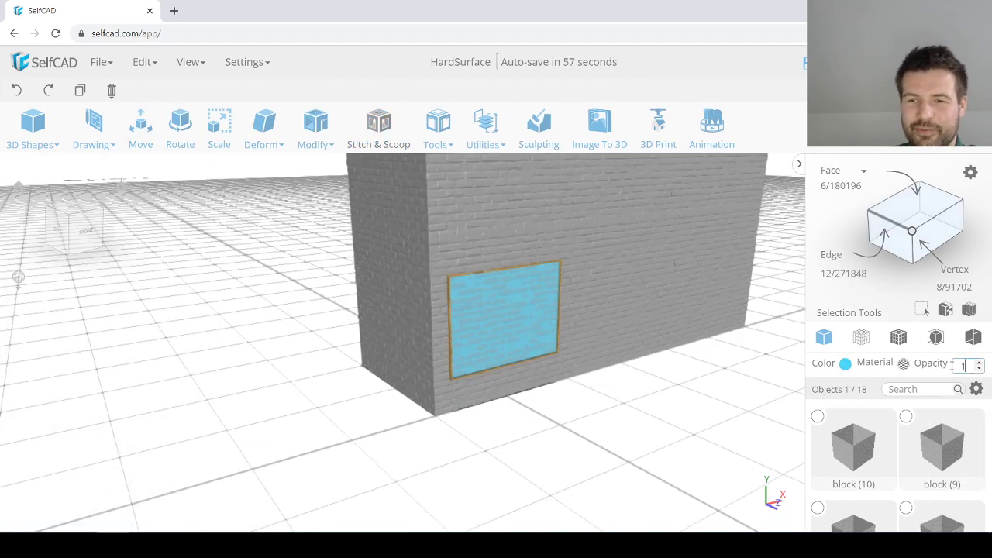
pyautogui.write('00')
pyautogui.press('Return')
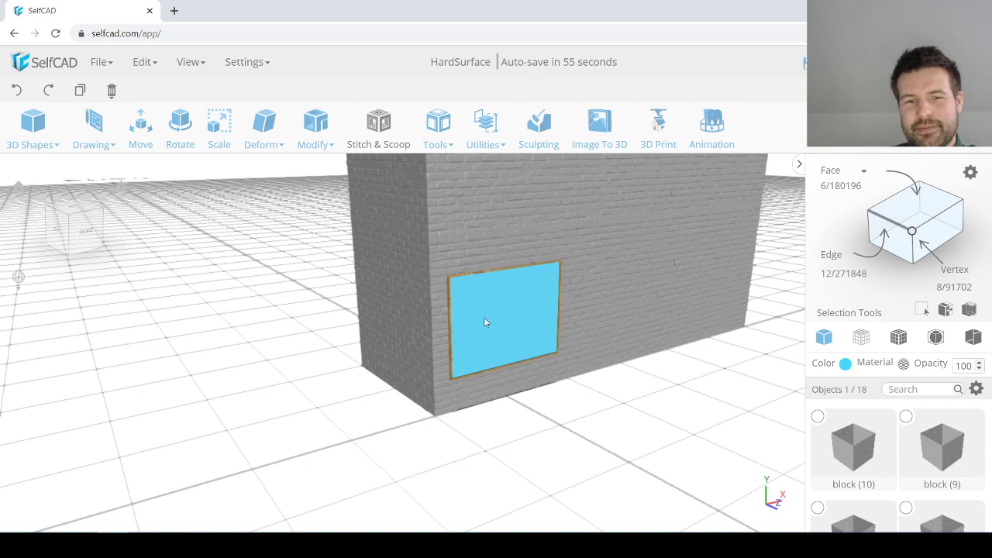
pyautogui.keyDown('shift'); pyautogui.click(453, 311); pyautogui.keyUp('shift')
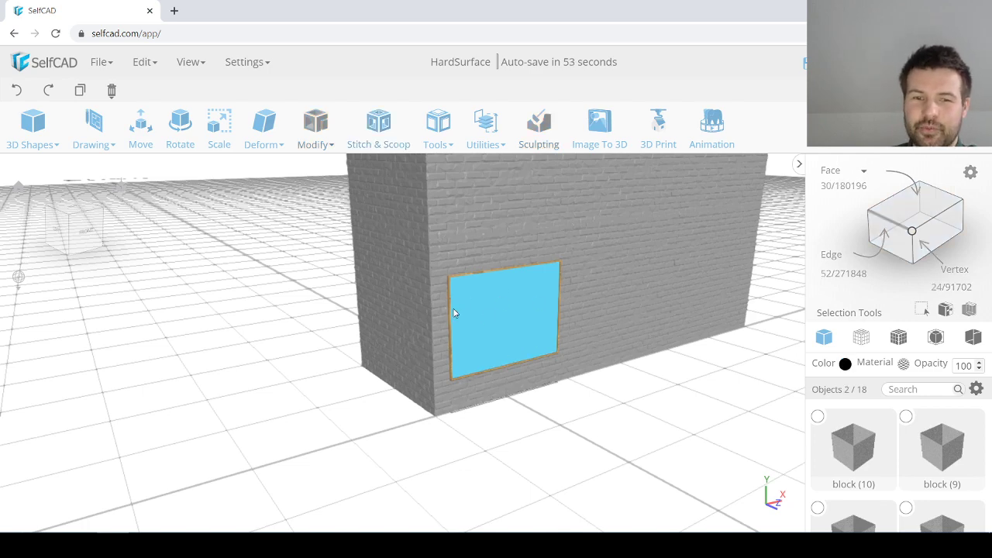
pyautogui.scroll(-3, 488, 326)
pyautogui.moveTo(584, 390); pyautogui.dragTo(555, 415, button='right')
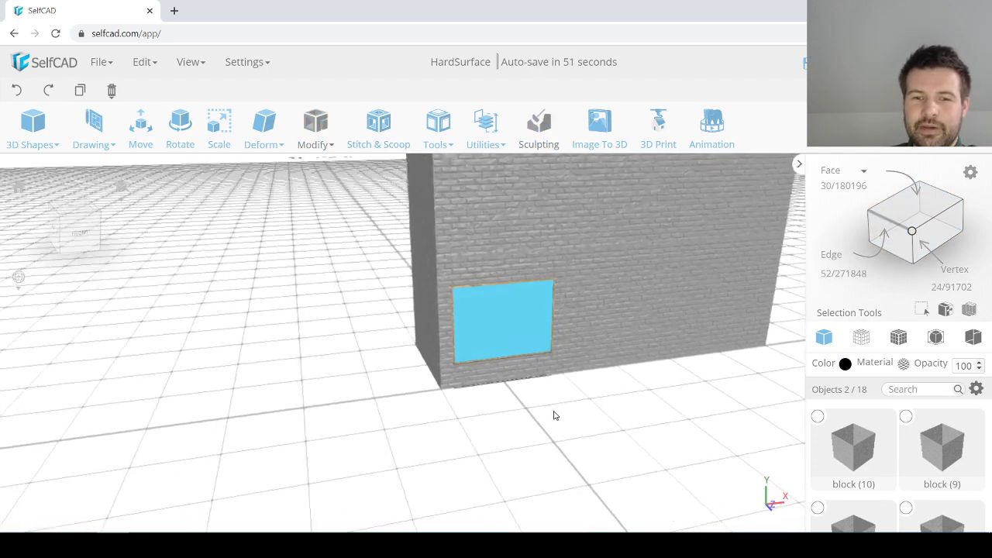
pyautogui.click(615, 409)
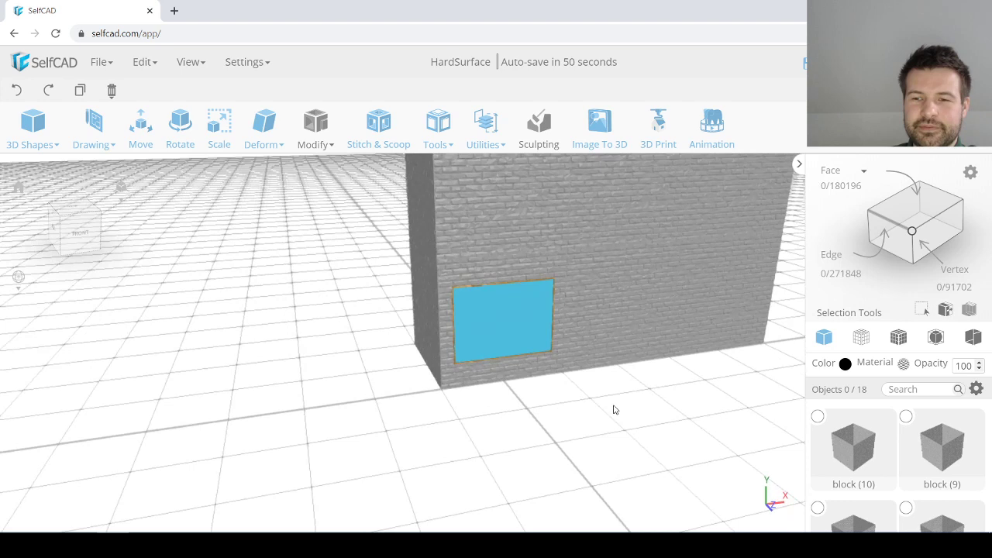
# Step: Find the glassSmall object by name and move it out in front of the wall to X 100, Z 41
pyautogui.click(906, 389)
pyautogui.write('glas')
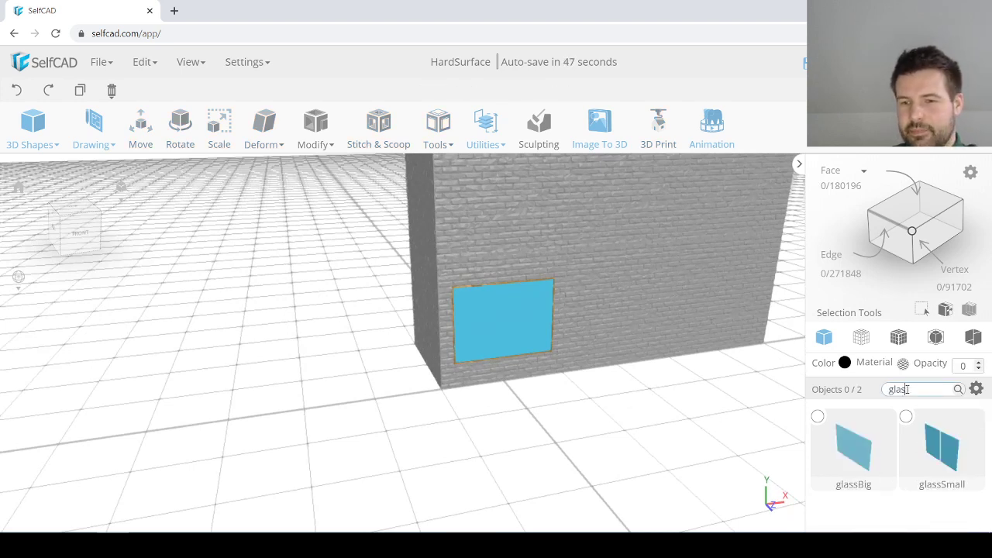
pyautogui.click(905, 417)
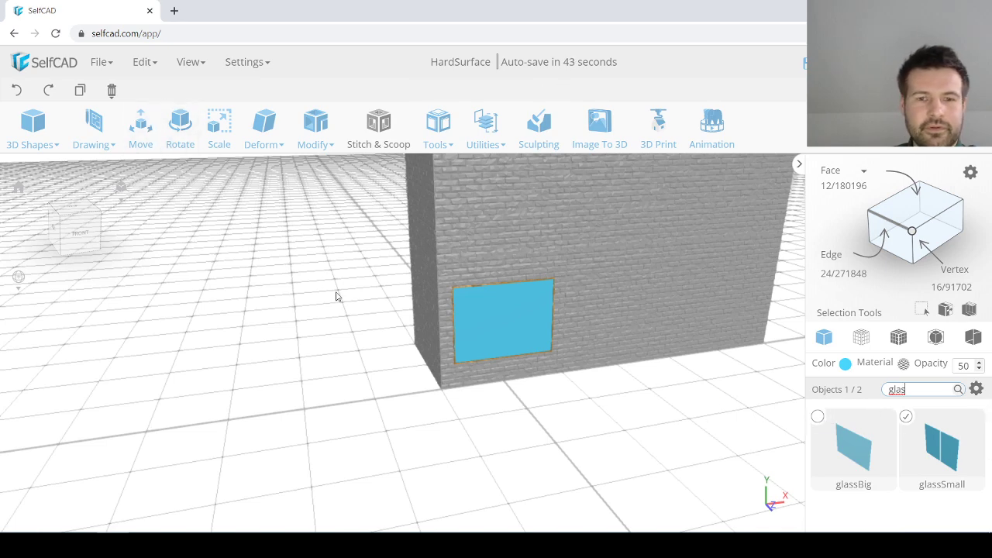
pyautogui.click(140, 127)
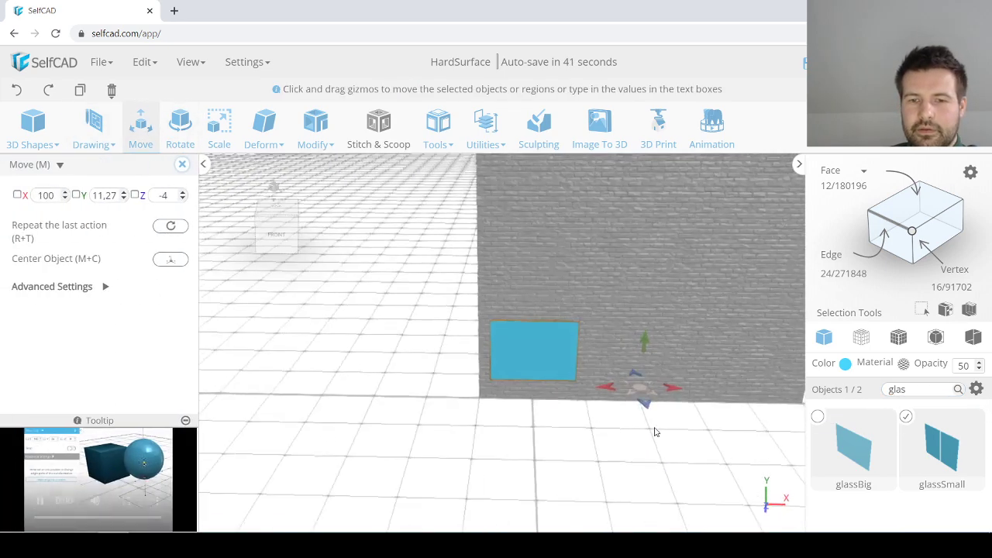
pyautogui.moveTo(637, 389); pyautogui.dragTo(649, 412)
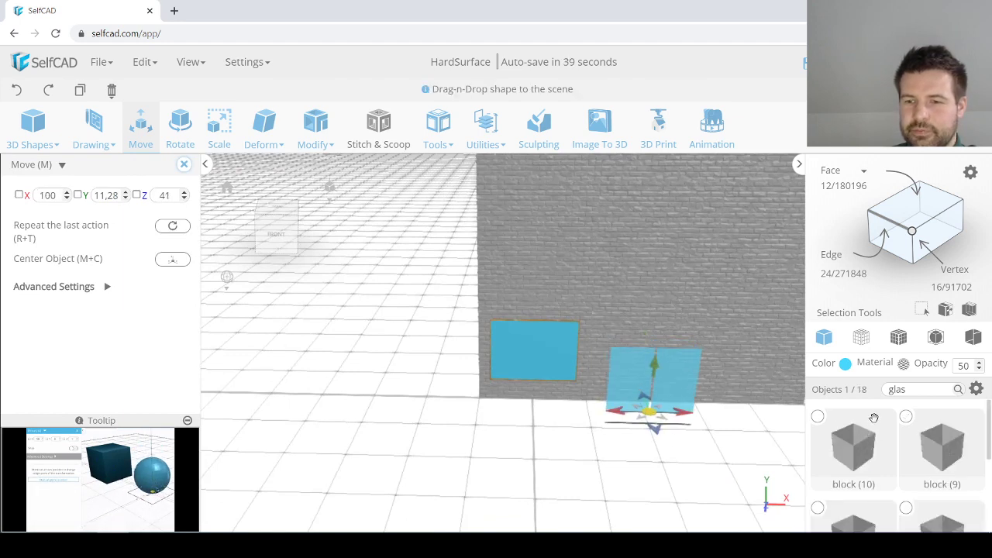
# Step: Find the small window frame by name and move it out in front of the wall to X 94, Z 44.5
pyautogui.moveTo(915, 390); pyautogui.dragTo(883, 392)
pyautogui.write('fra')
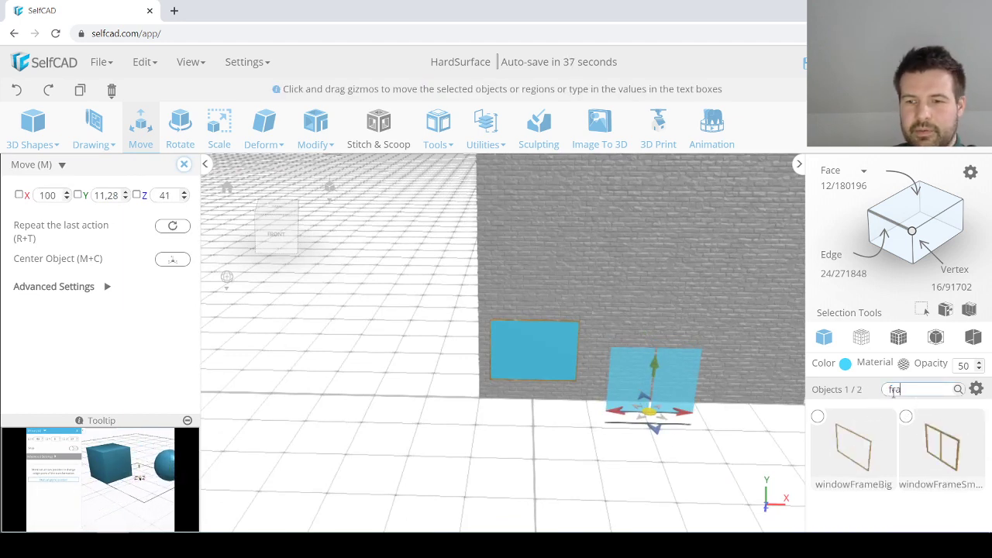
pyautogui.click(906, 420)
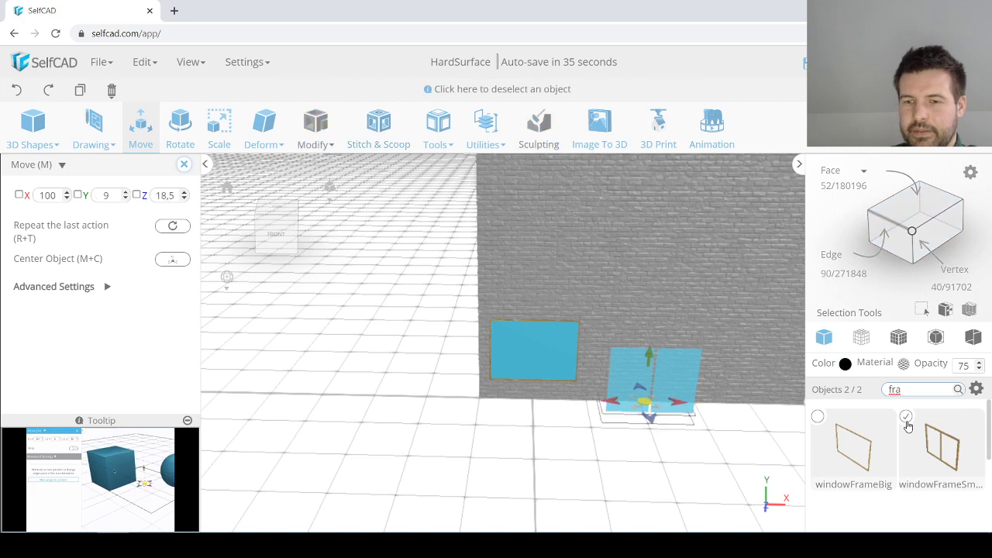
pyautogui.moveTo(444, 376); pyautogui.dragTo(635, 386, button='right')
pyautogui.click(587, 407)
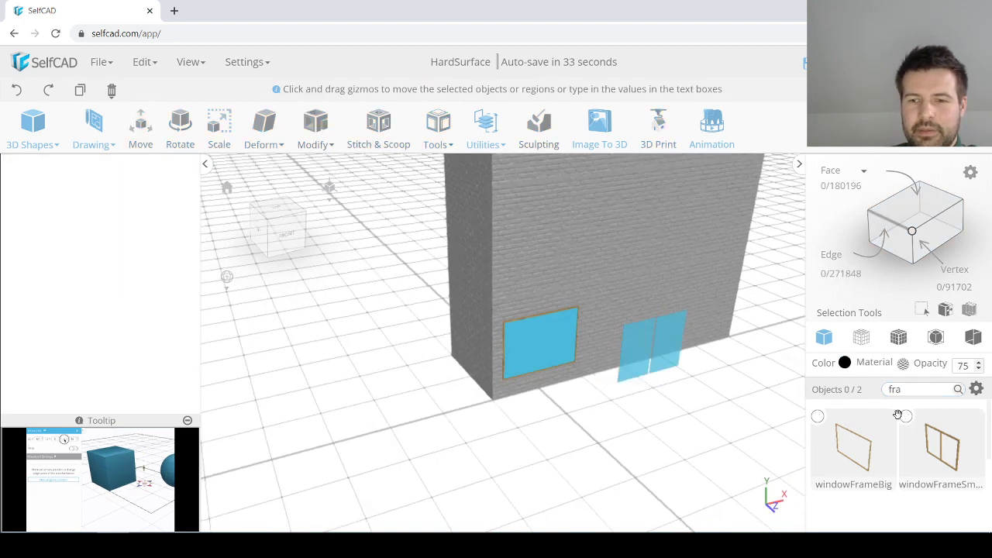
pyautogui.click(907, 419)
pyautogui.click(142, 139)
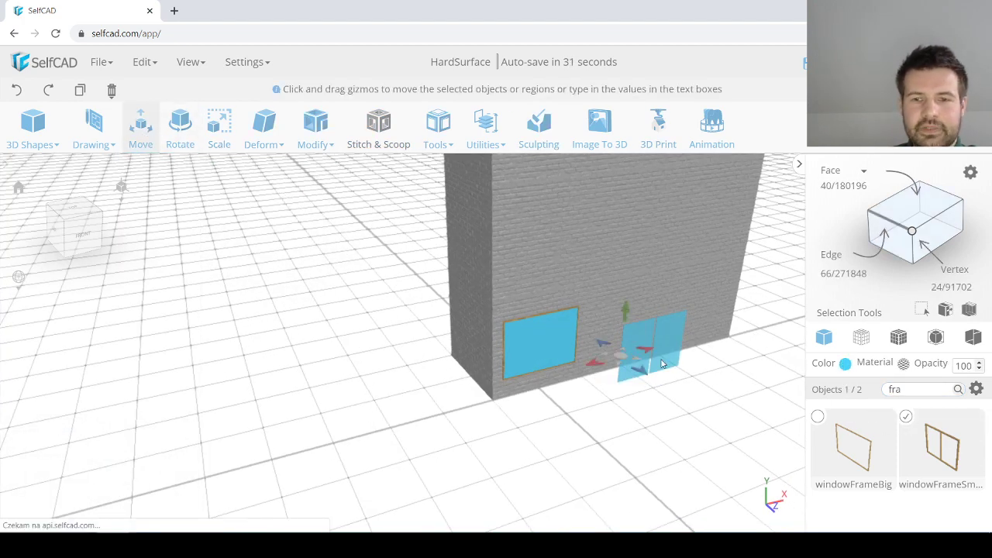
pyautogui.moveTo(625, 358); pyautogui.dragTo(711, 416)
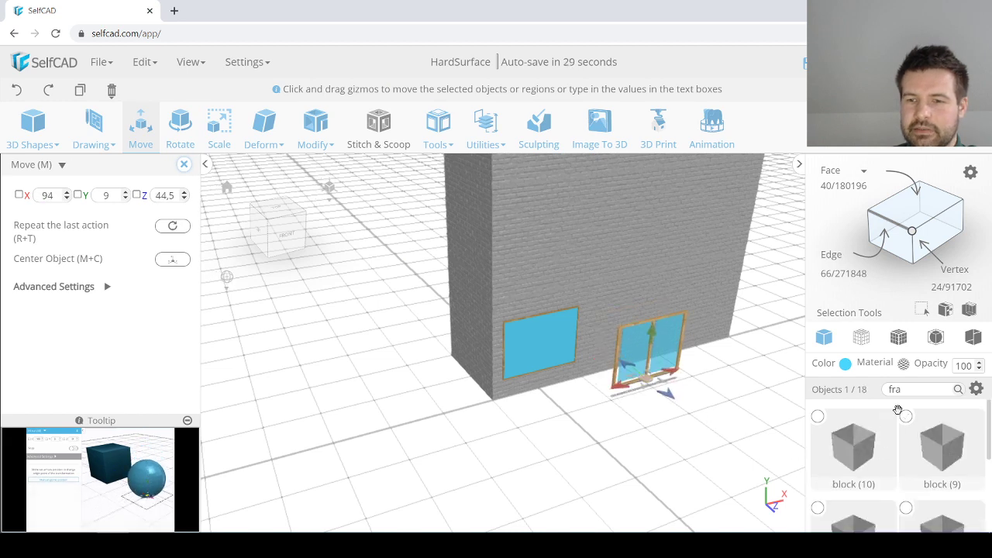
# Step: Find the ledge object by name and move it out in front of the wall, ahead of the two-pane window
pyautogui.moveTo(907, 389); pyautogui.dragTo(861, 395)
pyautogui.write('ledge')
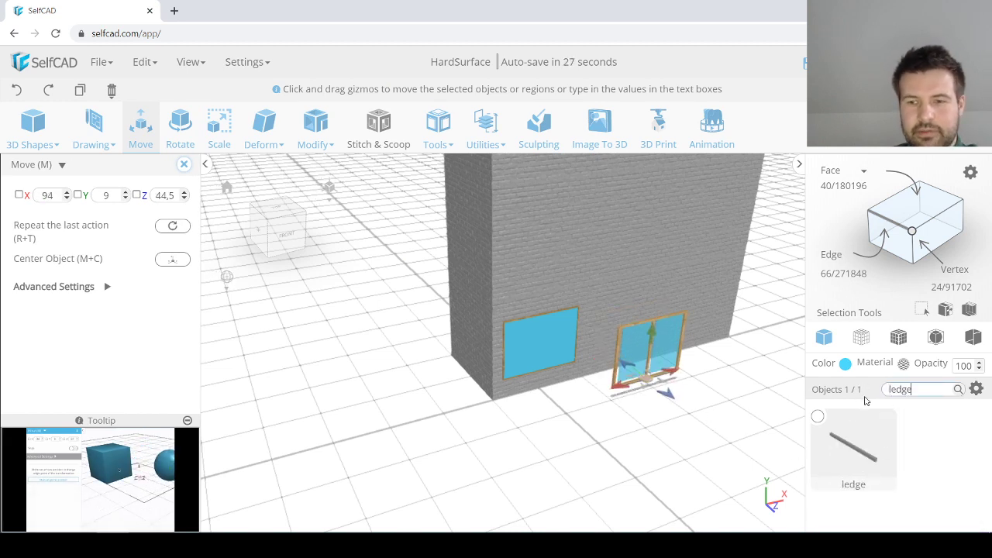
pyautogui.click(737, 435)
pyautogui.click(818, 417)
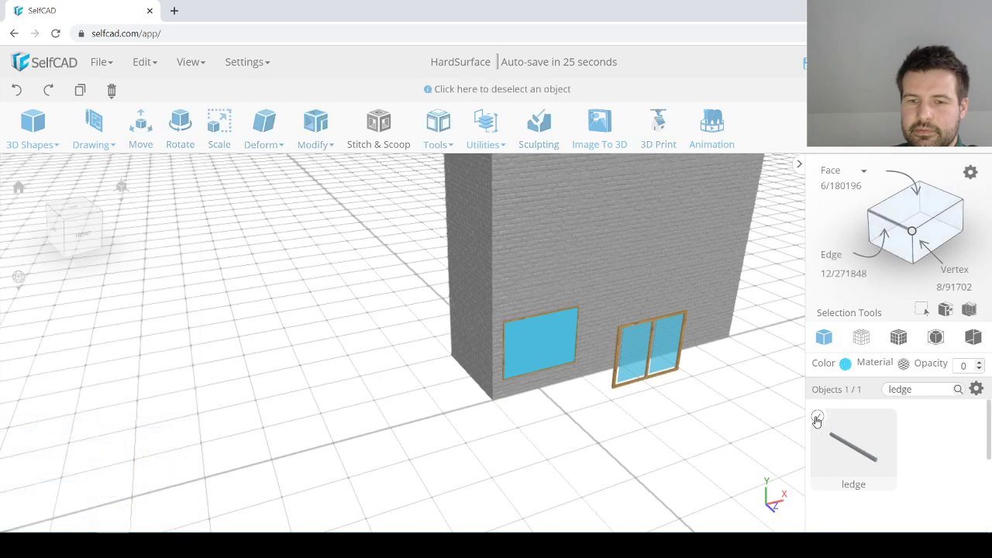
pyautogui.click(141, 136)
pyautogui.moveTo(633, 379); pyautogui.dragTo(706, 416)
pyautogui.click(706, 412)
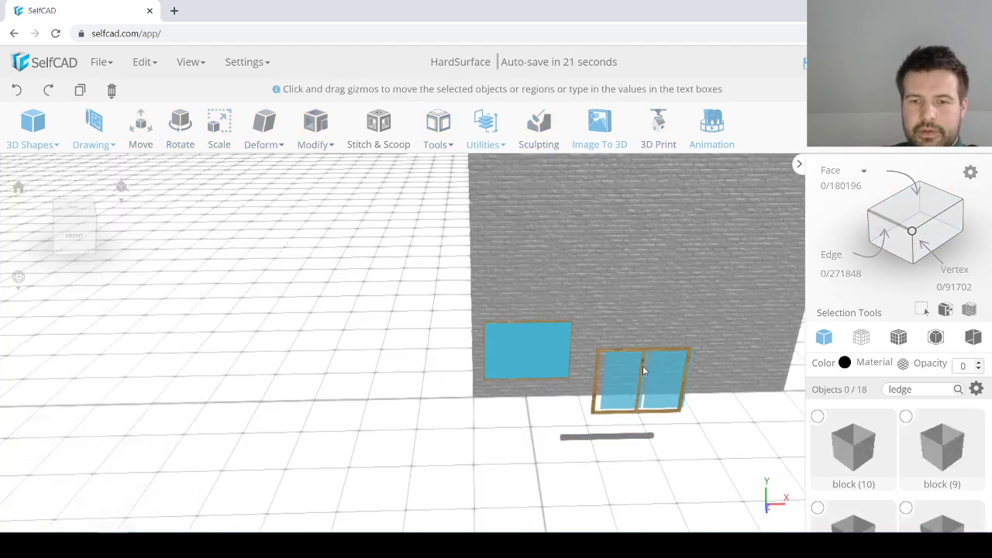
# Step: Select the two-pane window frame and move it onto the wall at Y 14 and Z 0
pyautogui.click(642, 365)
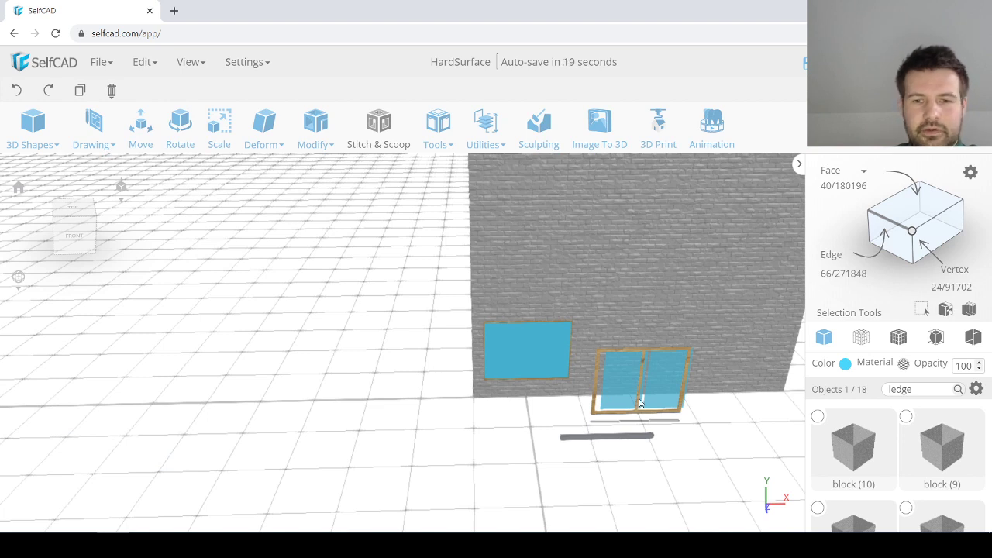
pyautogui.click(593, 378)
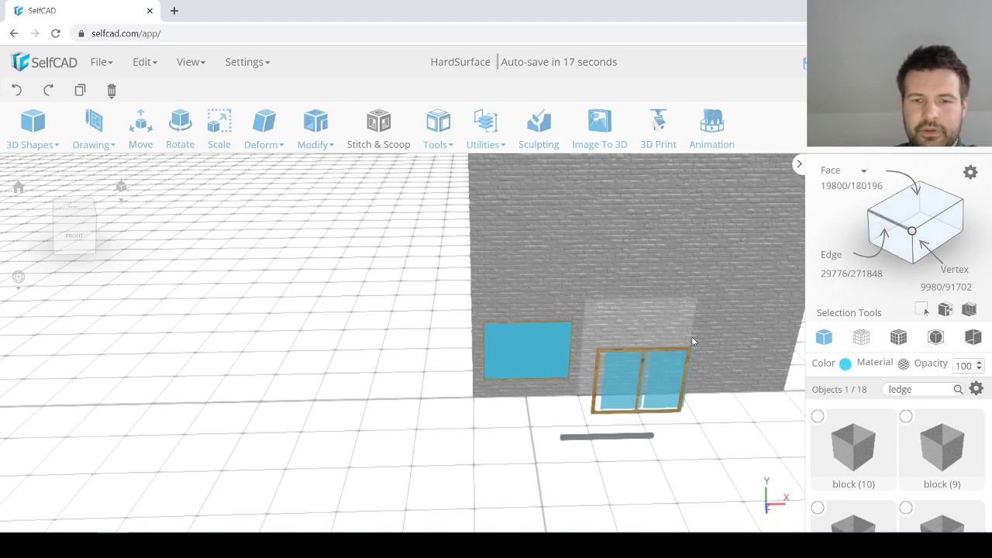
pyautogui.click(509, 421)
pyautogui.click(595, 389)
pyautogui.moveTo(571, 395); pyautogui.dragTo(489, 411, button='right')
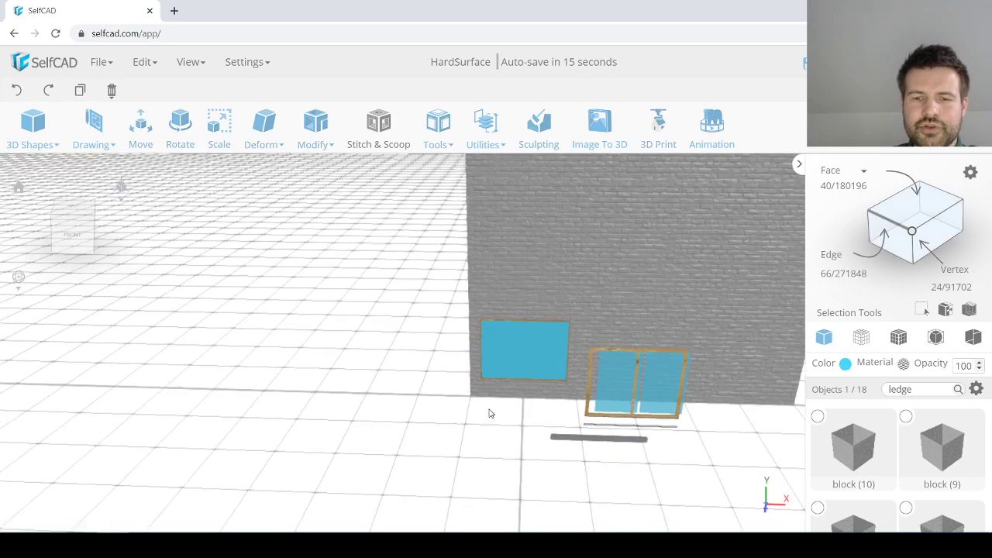
pyautogui.click(140, 125)
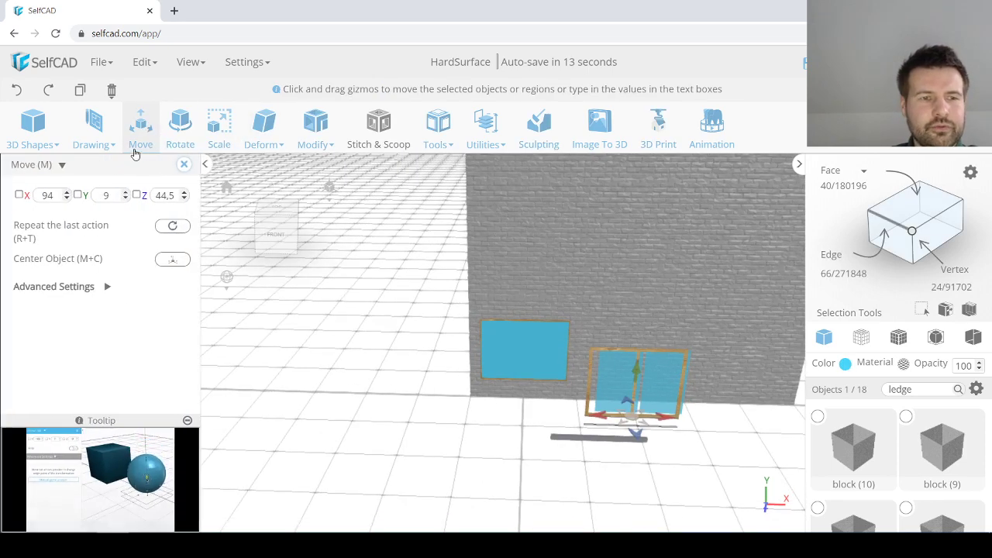
pyautogui.click(141, 128)
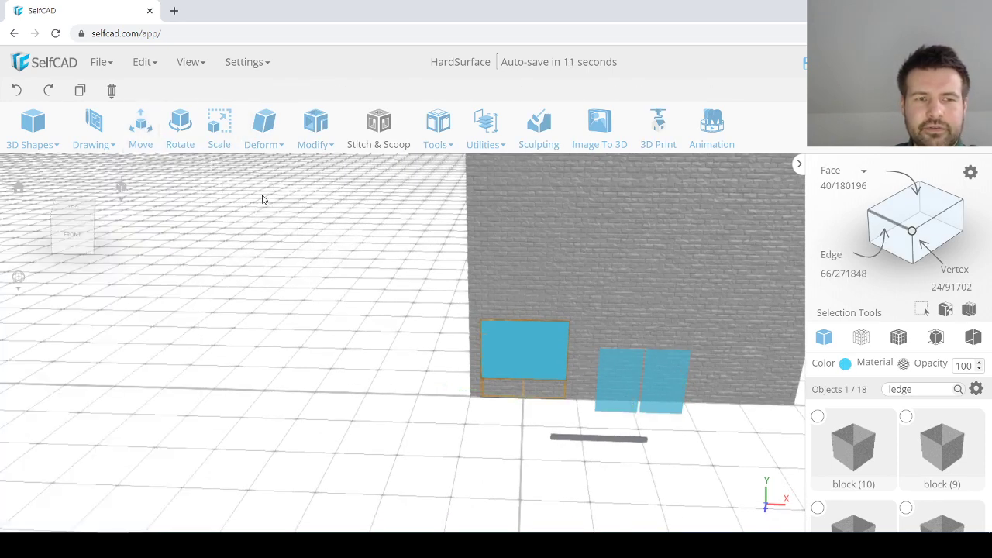
pyautogui.click(137, 124)
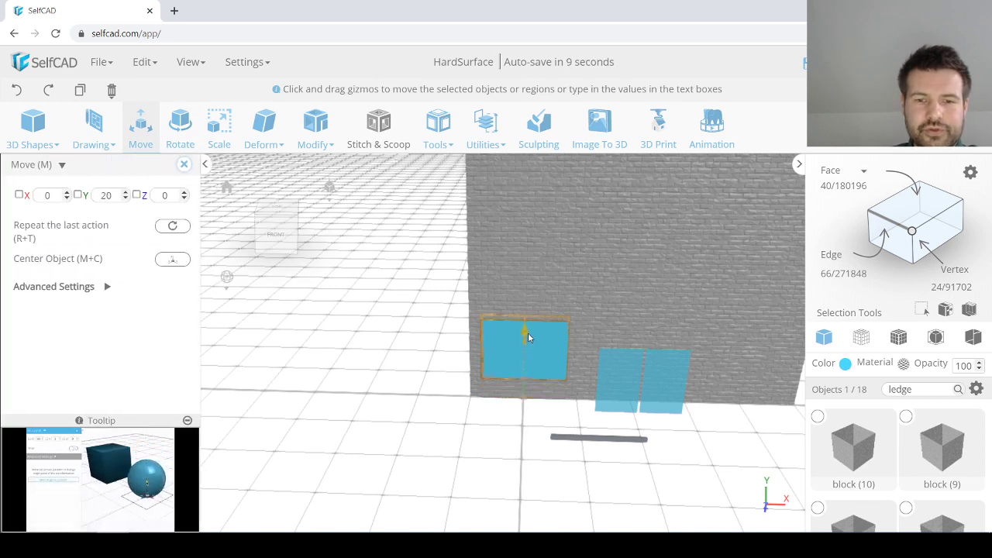
pyautogui.moveTo(528, 339); pyautogui.dragTo(529, 342)
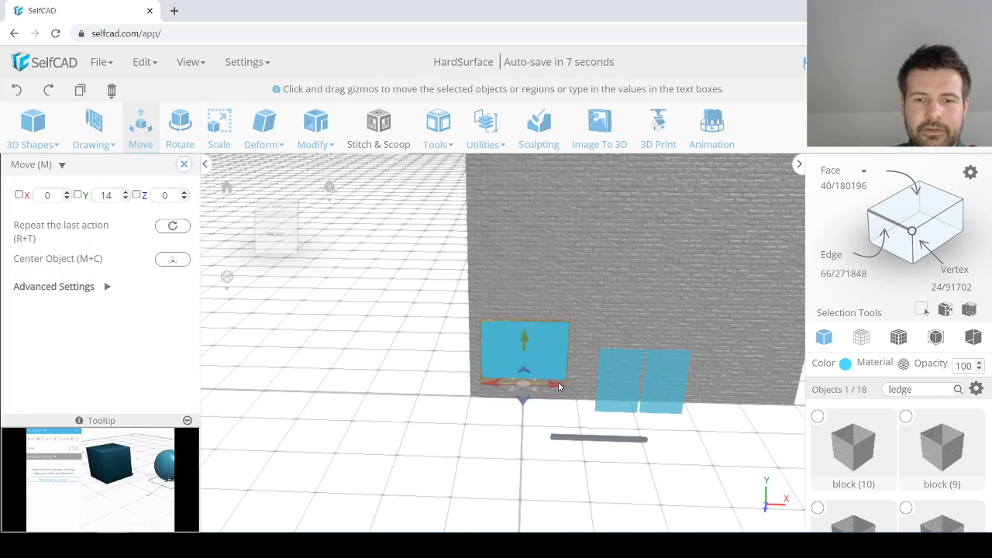
# Step: Shift the two-pane frame along the wall beside the single-pane window to X 100
pyautogui.moveTo(561, 389); pyautogui.dragTo(665, 385)
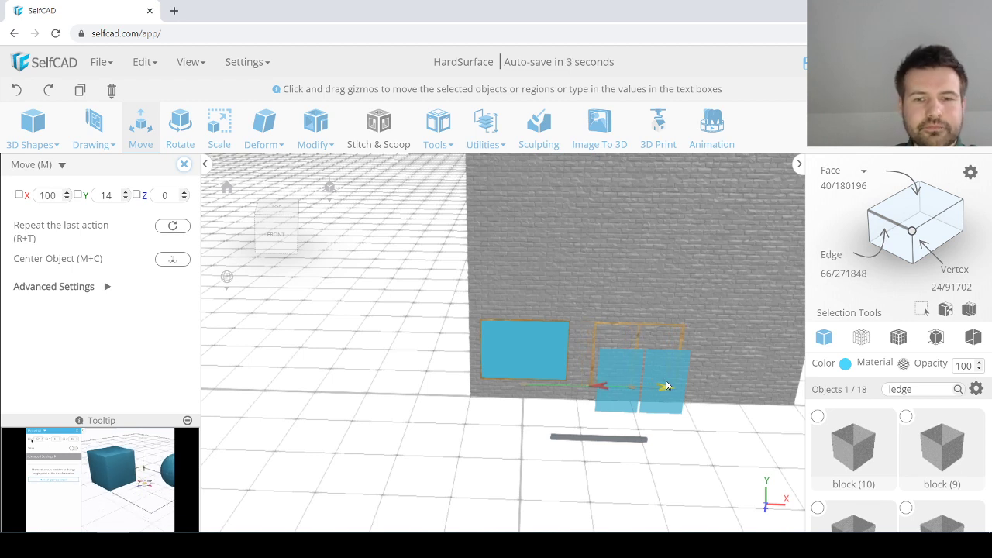
pyautogui.moveTo(666, 385); pyautogui.dragTo(666, 385)
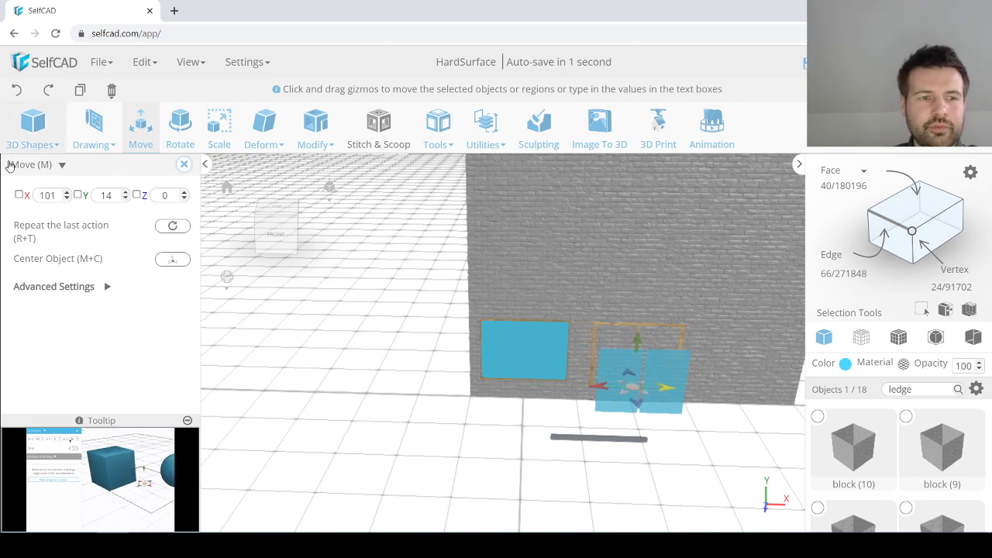
pyautogui.doubleClick(48, 195)
pyautogui.write('100')
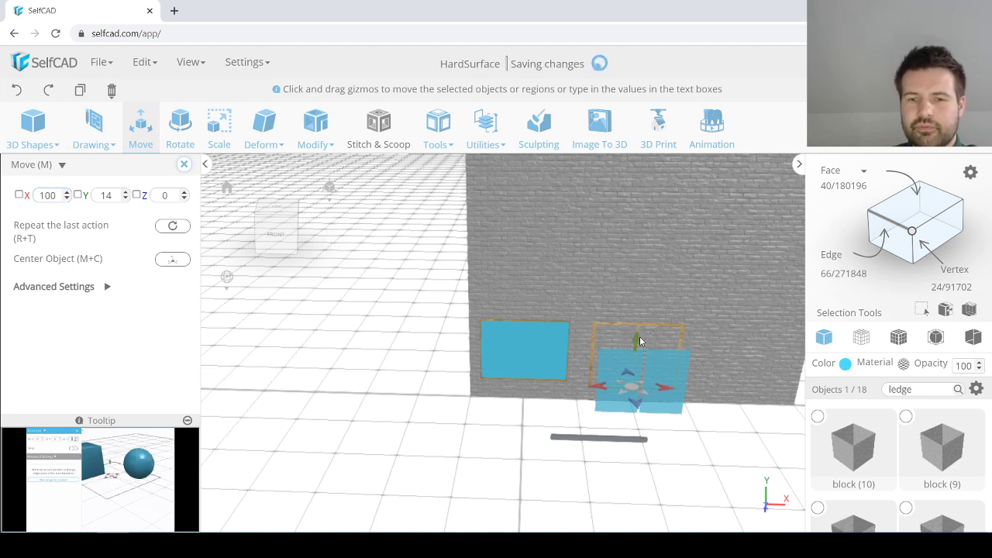
# Step: Select the two-pane glass and move it into its frame on the wall at X 100, Y 14, Z 0
pyautogui.click(662, 375)
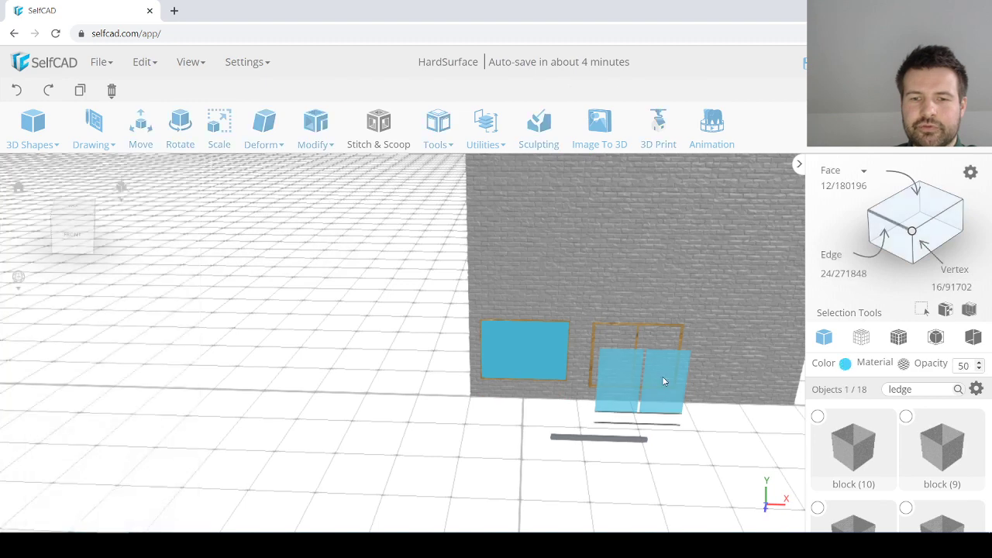
pyautogui.moveTo(412, 311); pyautogui.dragTo(434, 311)
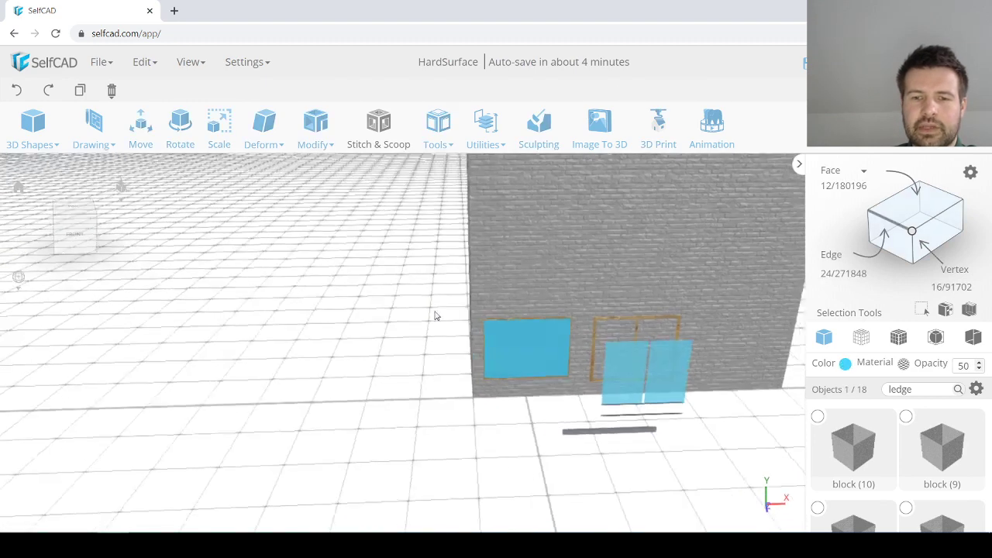
pyautogui.click(140, 134)
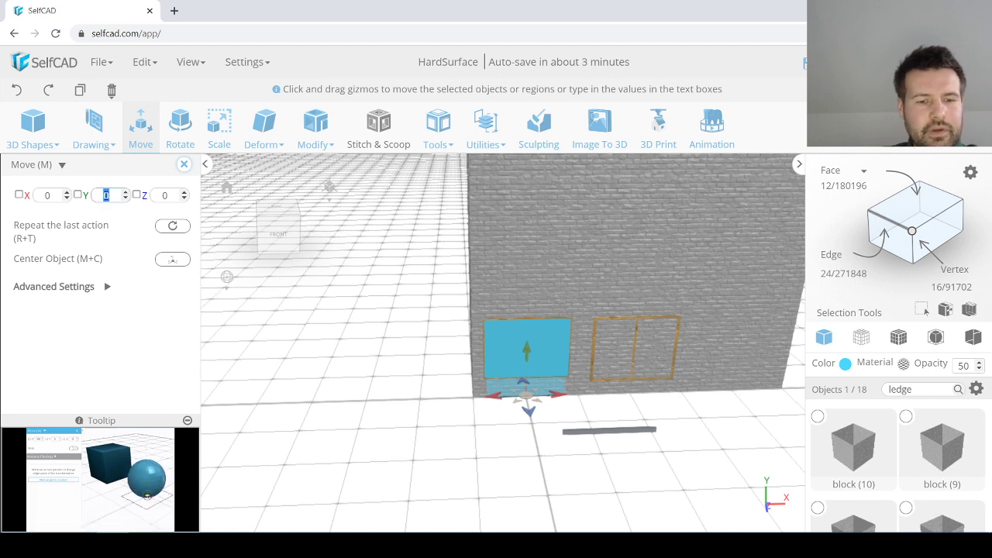
pyautogui.write('14')
pyautogui.press('Return')
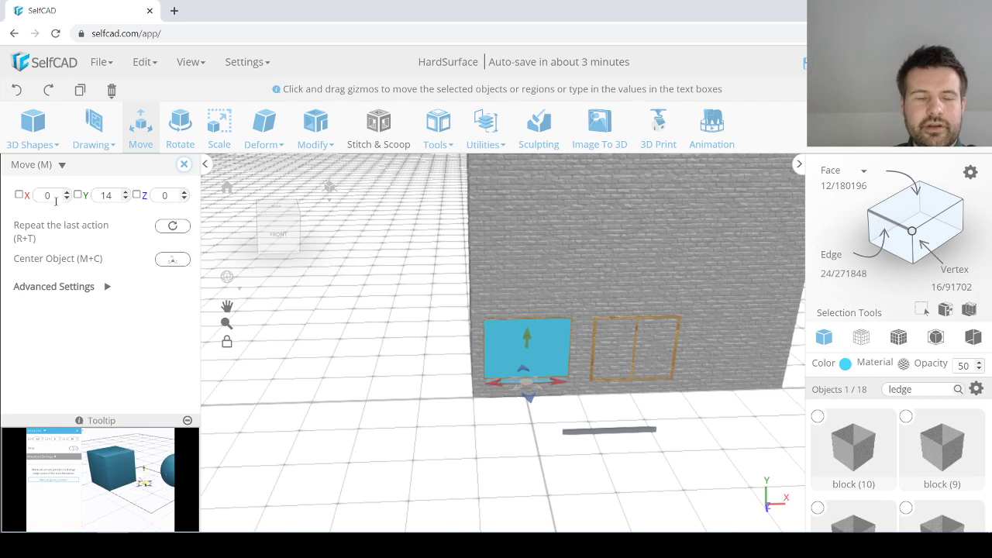
pyautogui.press('Return')
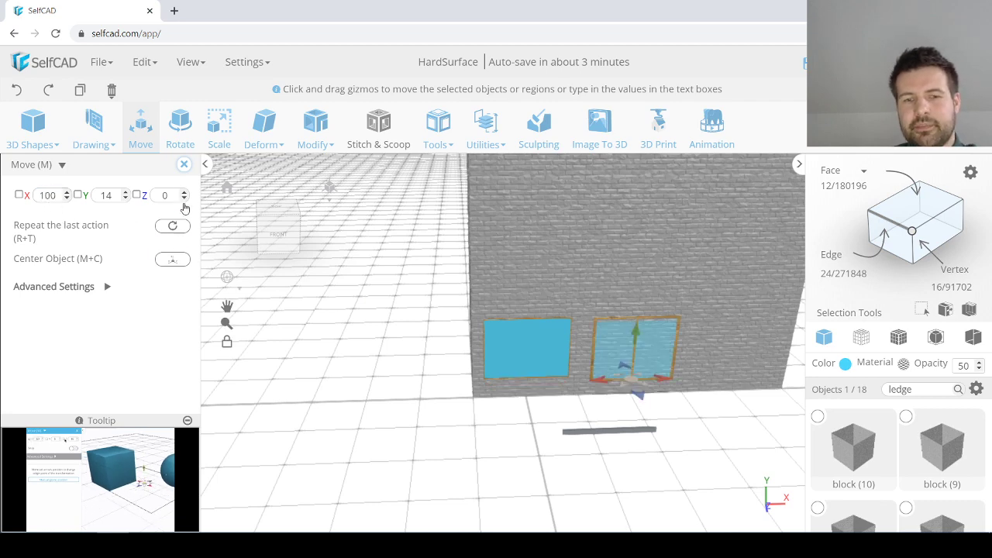
pyautogui.click(183, 164)
# Step: Set the opacity of the two-pane window's glass to 100 and deselect it
pyautogui.scroll(2, 637, 465)
pyautogui.moveTo(647, 325); pyautogui.dragTo(678, 314, button='right')
pyautogui.scroll(4, 660, 336)
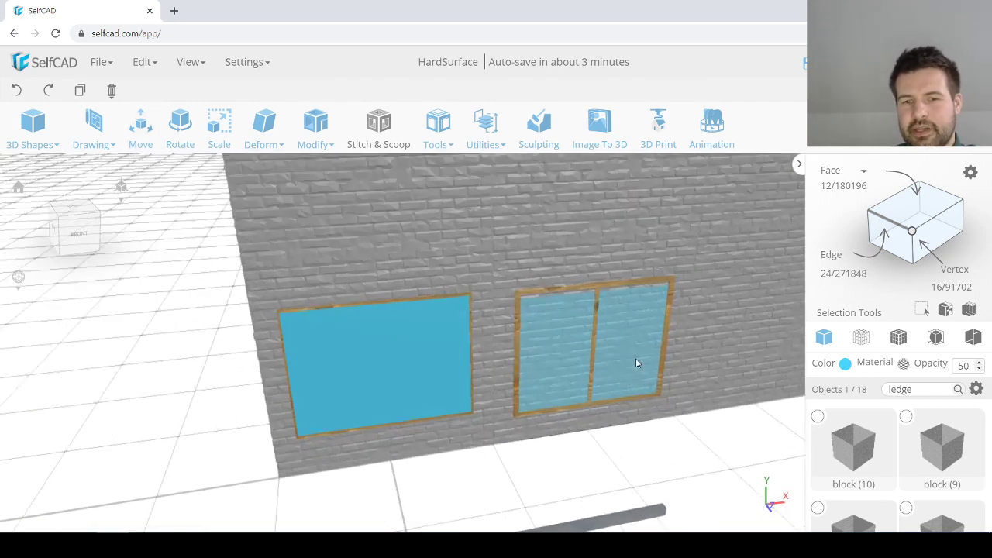
pyautogui.doubleClick(962, 365)
pyautogui.write('100')
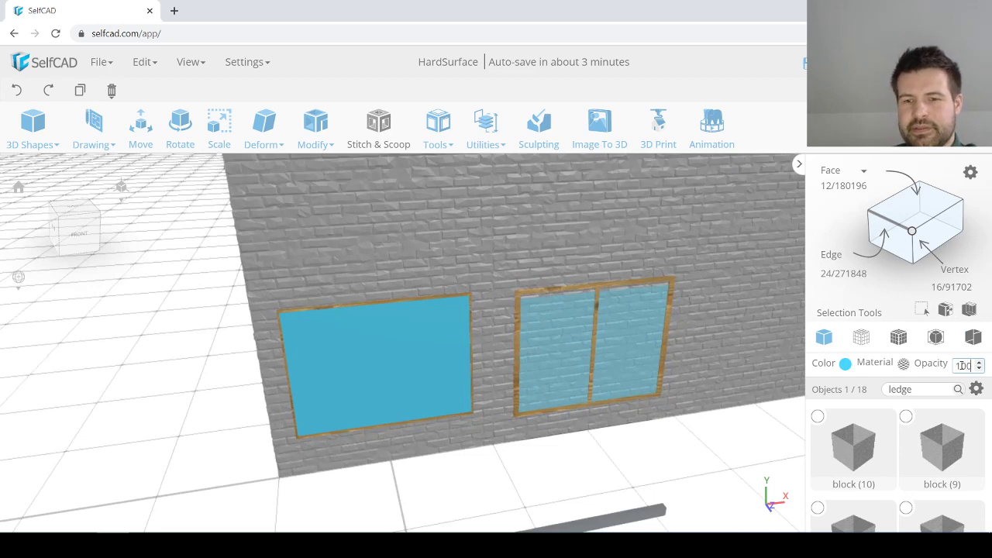
pyautogui.press('Return')
pyautogui.scroll(-2, 685, 450)
pyautogui.moveTo(685, 450); pyautogui.dragTo(656, 456, button='right')
pyautogui.click(656, 471)
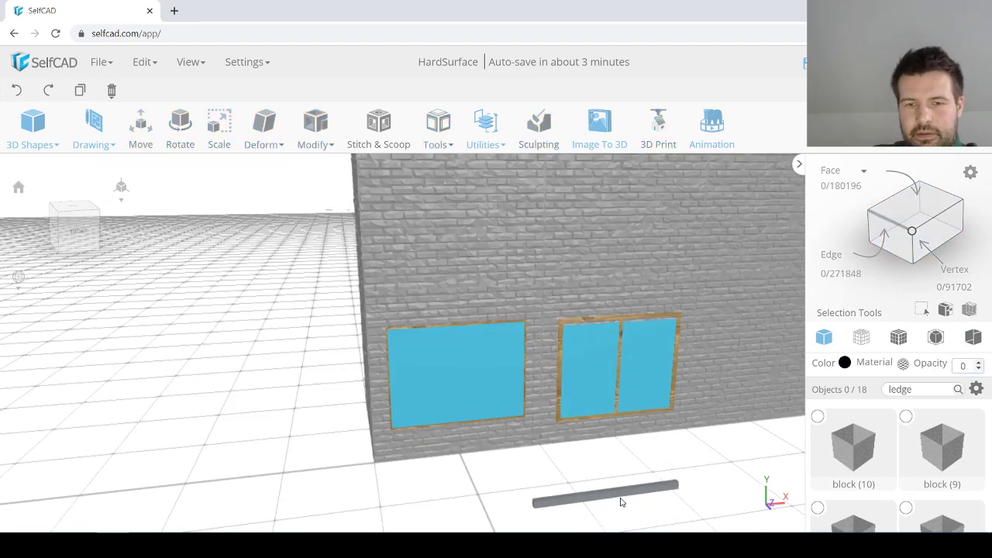
pyautogui.click(640, 366)
pyautogui.click(639, 454)
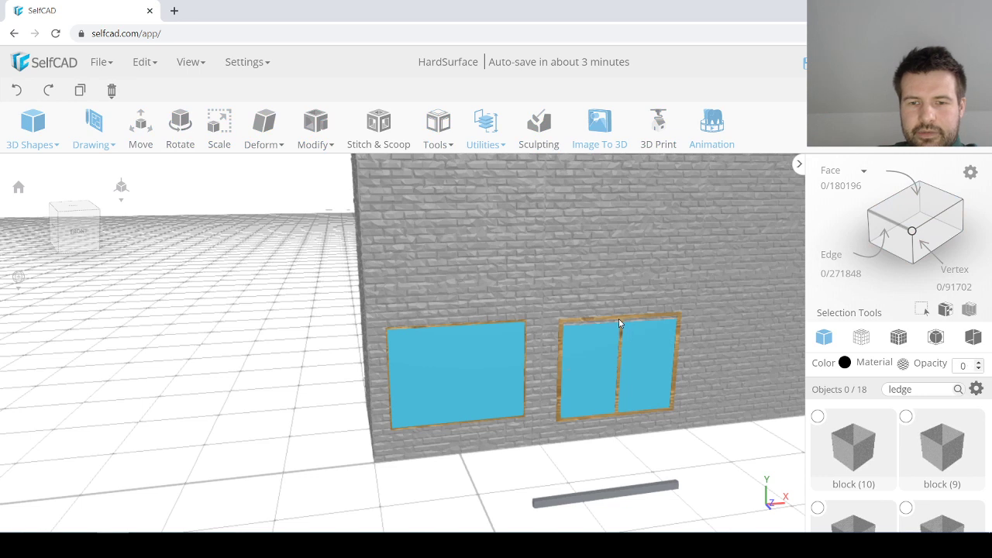
pyautogui.click(619, 319)
pyautogui.click(141, 124)
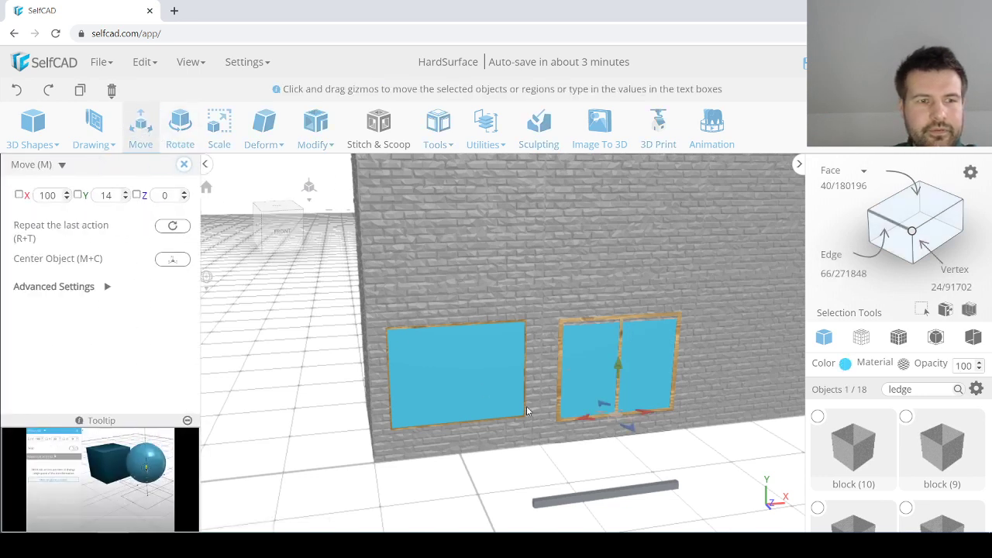
pyautogui.click(749, 472)
# Step: Select the two-pane glass and raise it to Y 16 so it sits centred in its frame
pyautogui.click(630, 359)
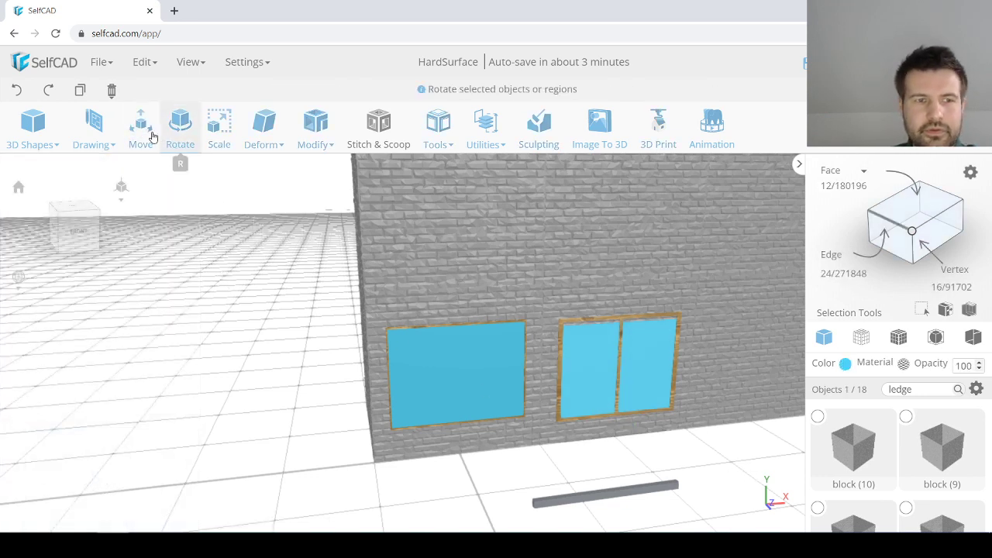
pyautogui.click(147, 130)
pyautogui.scroll(3, 693, 357)
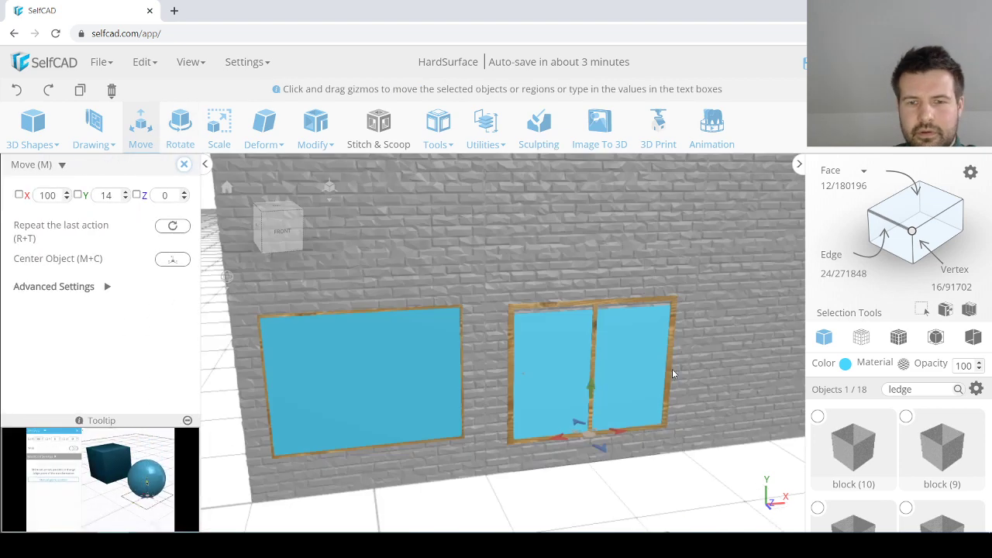
pyautogui.moveTo(672, 372); pyautogui.dragTo(658, 362, button='right')
pyautogui.scroll(5, 657, 362)
pyautogui.scroll(-6, 609, 372)
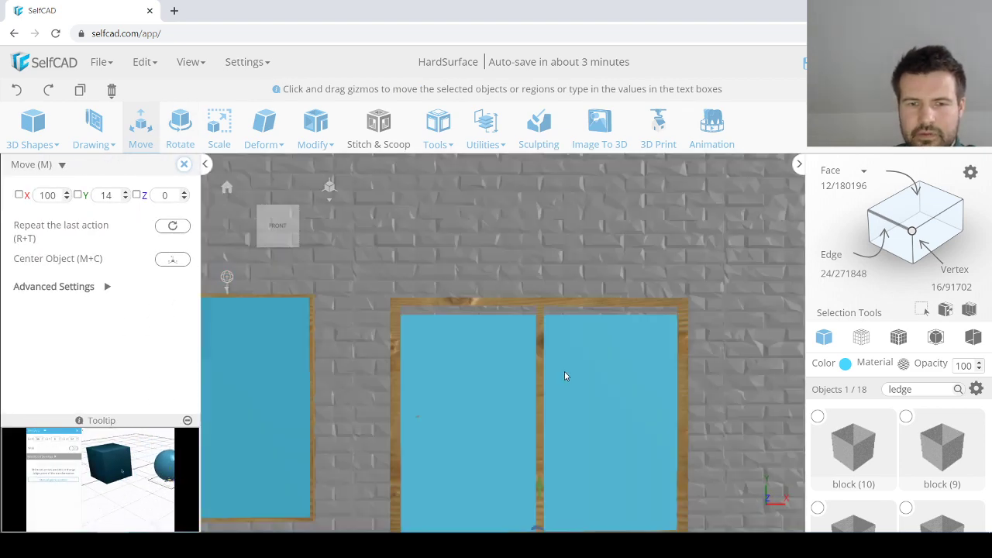
pyautogui.moveTo(550, 410); pyautogui.dragTo(551, 407)
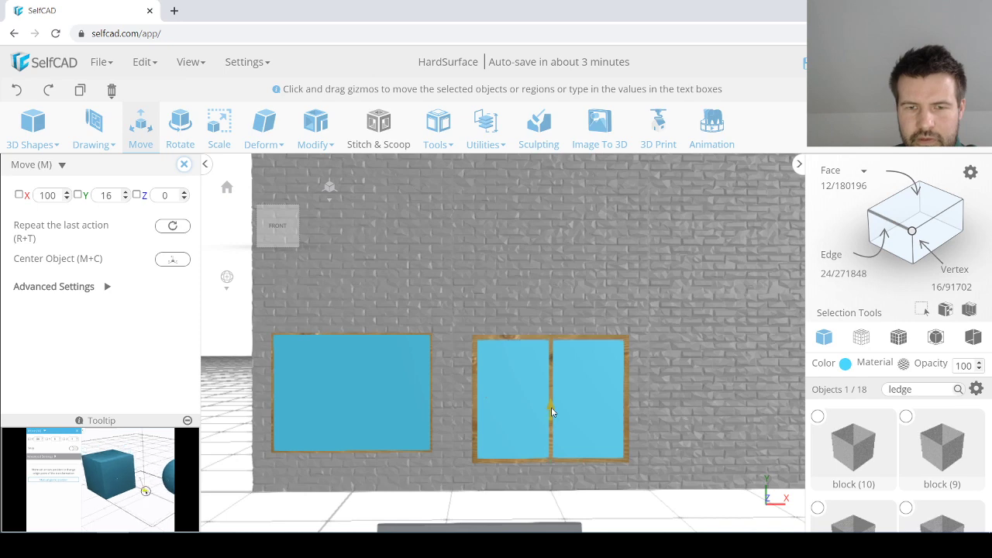
pyautogui.moveTo(414, 394); pyautogui.dragTo(534, 471, button='right')
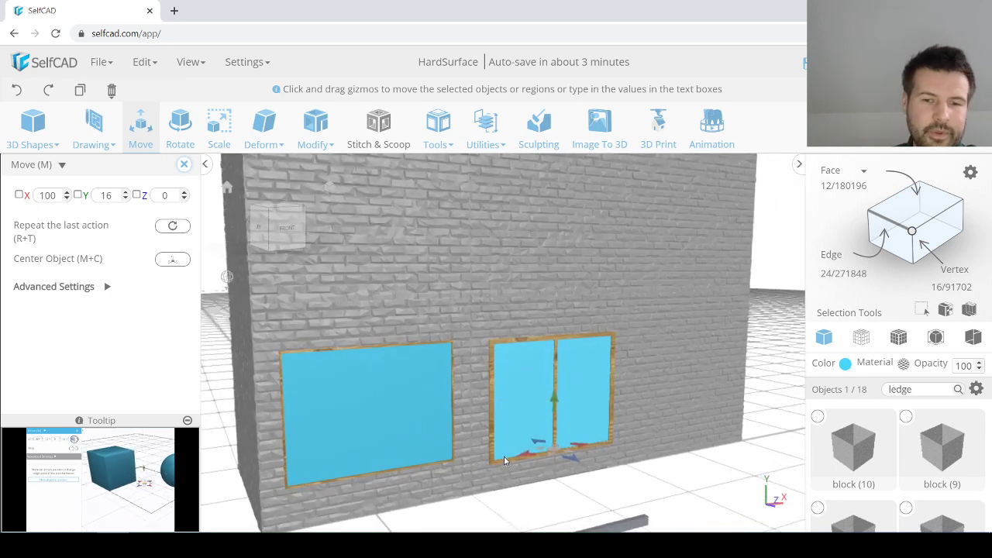
pyautogui.scroll(-3, 667, 435)
pyautogui.click(682, 484)
# Step: Move the ledge under the two-pane window at X 100, Y 10, Z 0, and place a copy under the single-pane window
pyautogui.scroll(1, 593, 460)
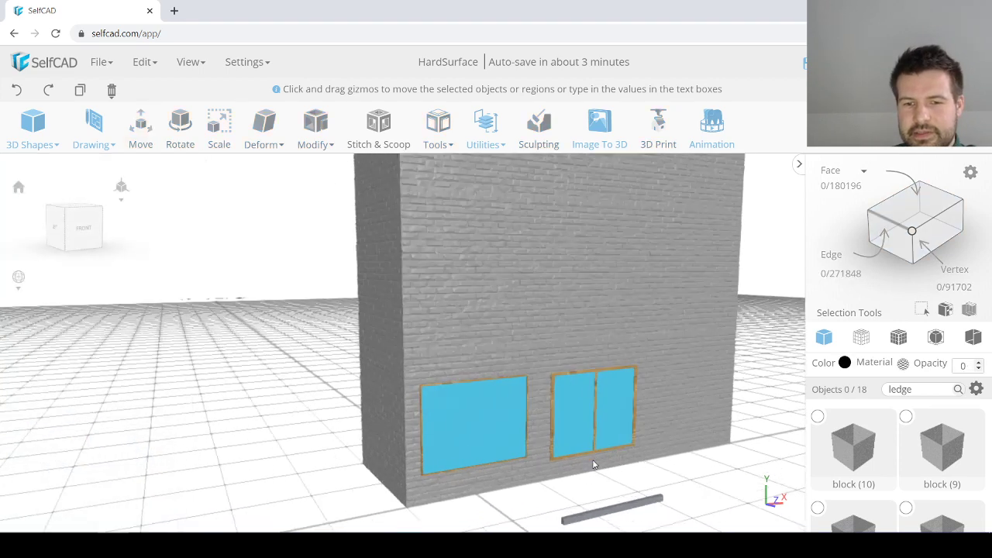
pyautogui.click(632, 509)
pyautogui.moveTo(677, 497); pyautogui.dragTo(536, 392, button='right')
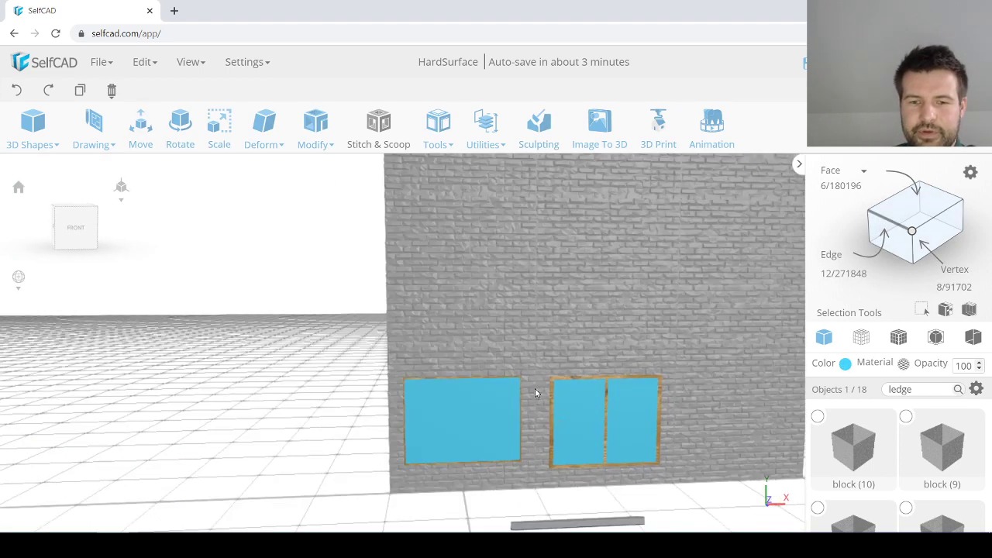
pyautogui.click(146, 135)
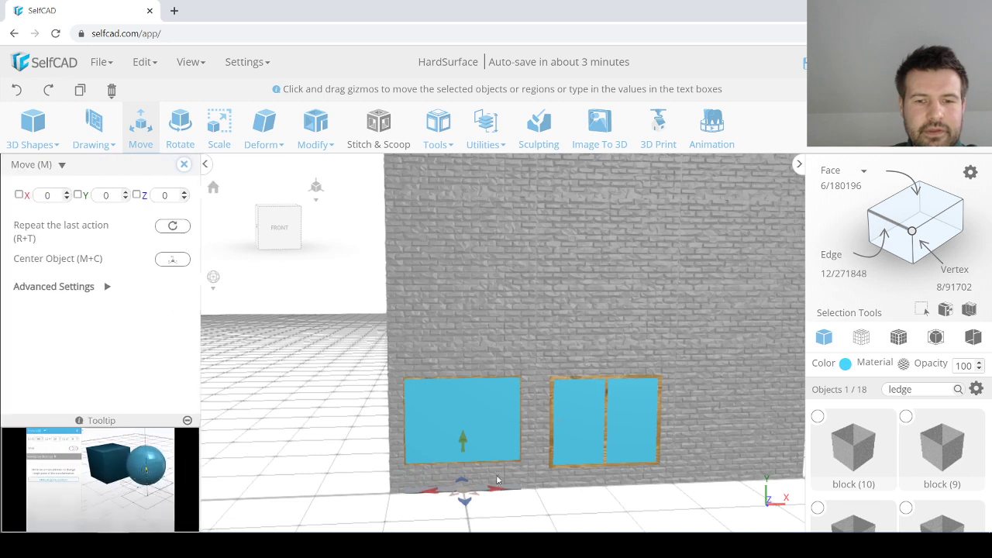
pyautogui.click(105, 195)
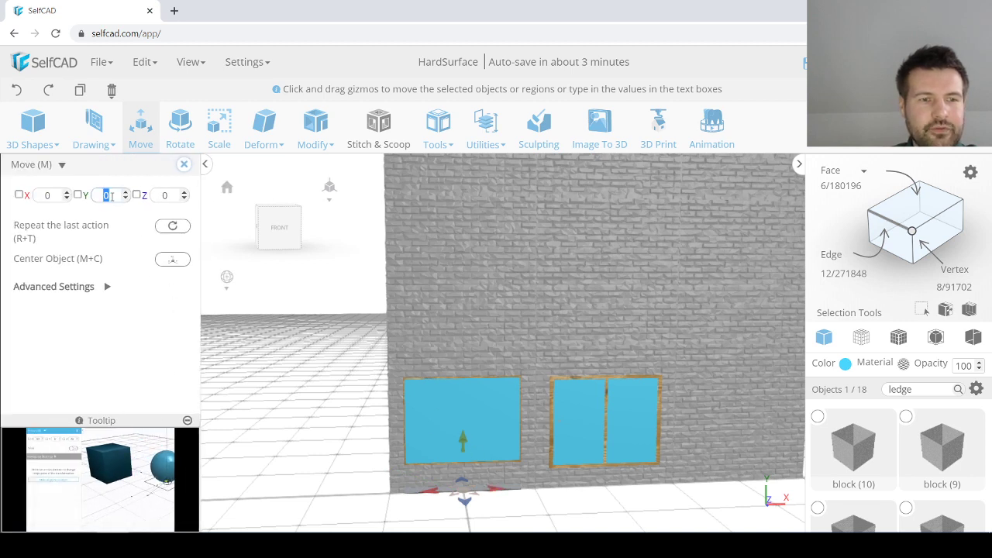
pyautogui.write('10')
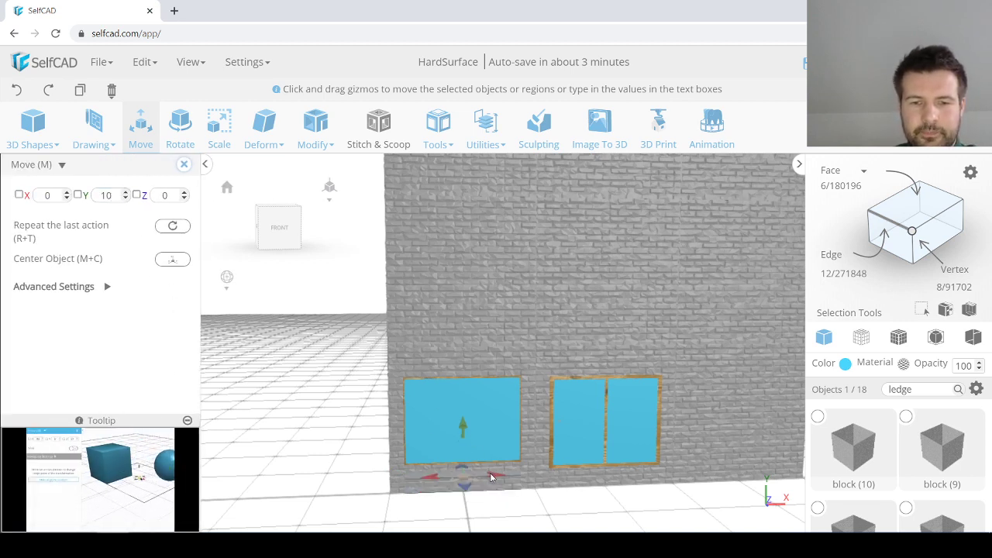
pyautogui.moveTo(490, 478); pyautogui.dragTo(634, 482)
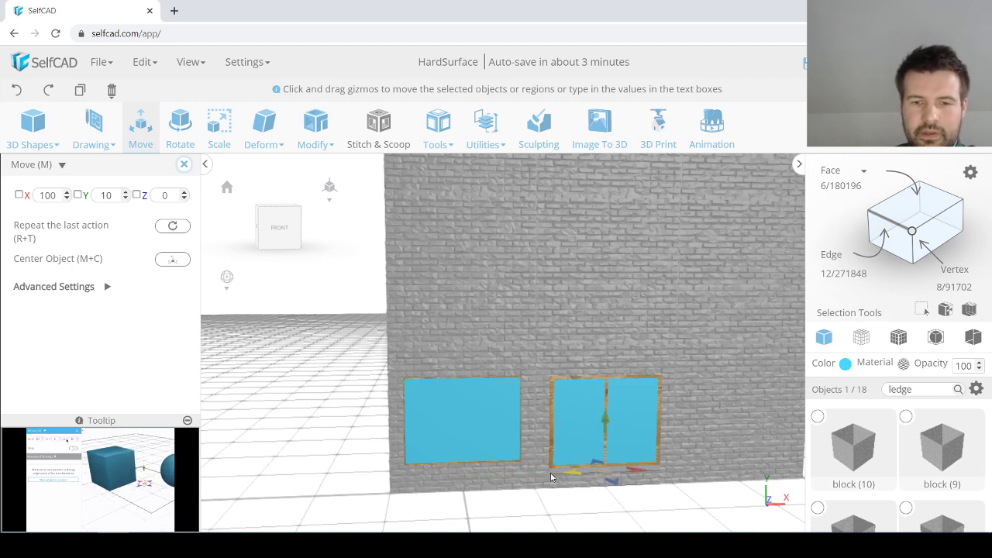
pyautogui.moveTo(551, 477); pyautogui.dragTo(466, 476)
pyautogui.click(622, 512)
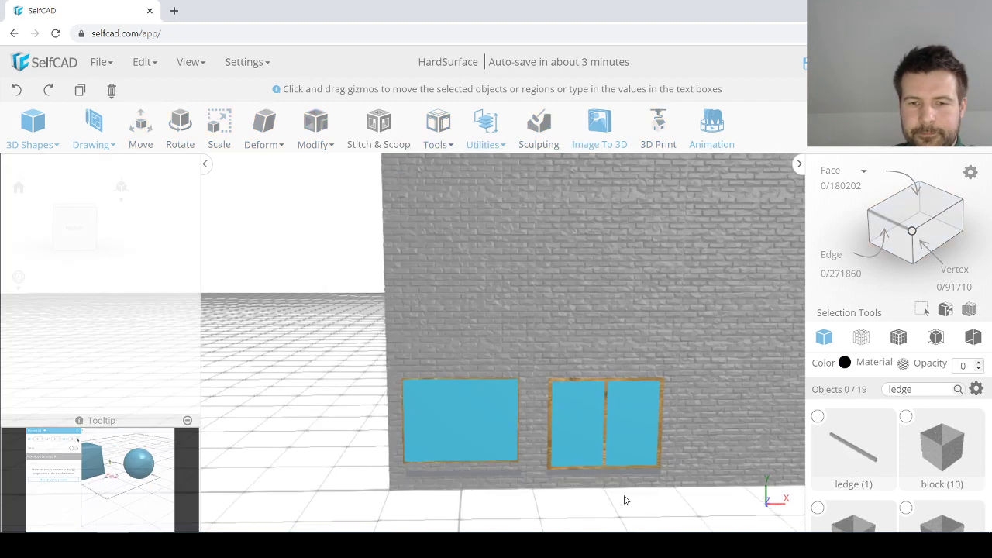
# Step: Select the two-pane window's frame, glass and ledge together and shift them along the wall to X 200
pyautogui.click(549, 419)
pyautogui.click(576, 472)
pyautogui.scroll(-3, 580, 431)
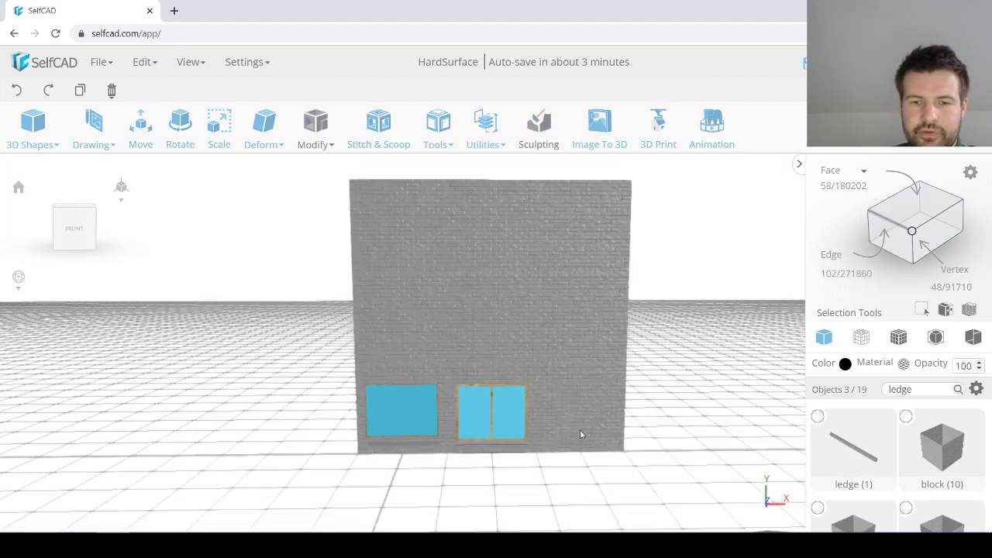
pyautogui.click(142, 128)
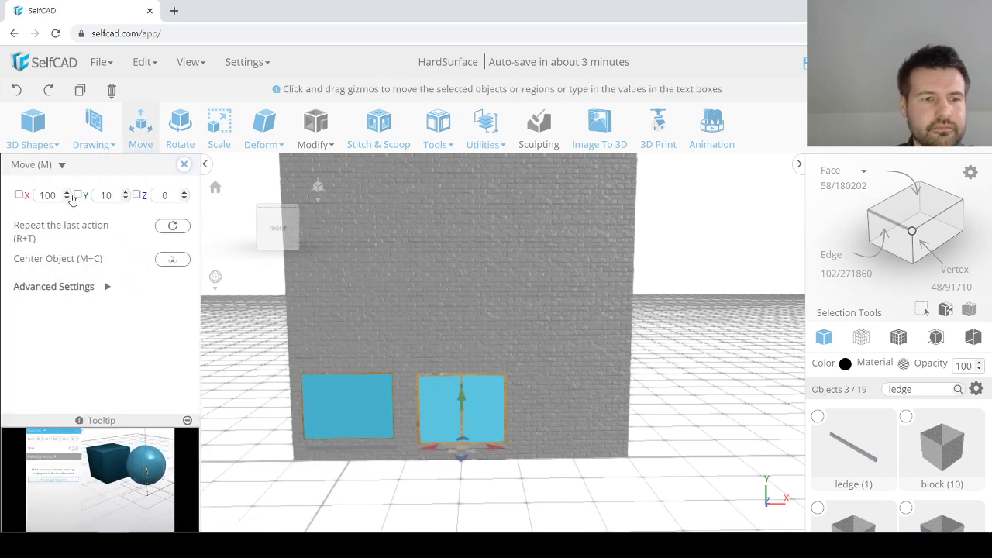
pyautogui.doubleClick(46, 194)
pyautogui.write('150')
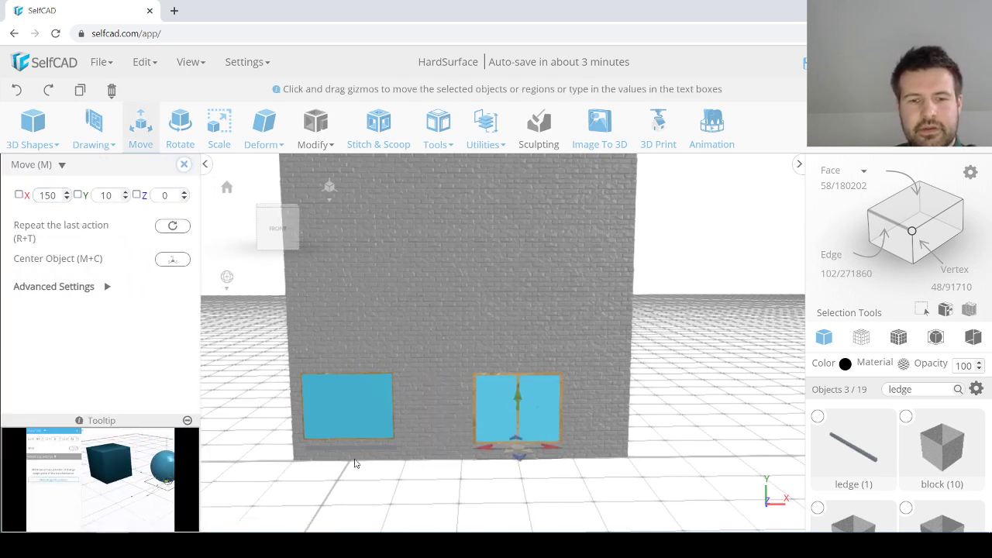
pyautogui.doubleClick(45, 194)
pyautogui.write('200')
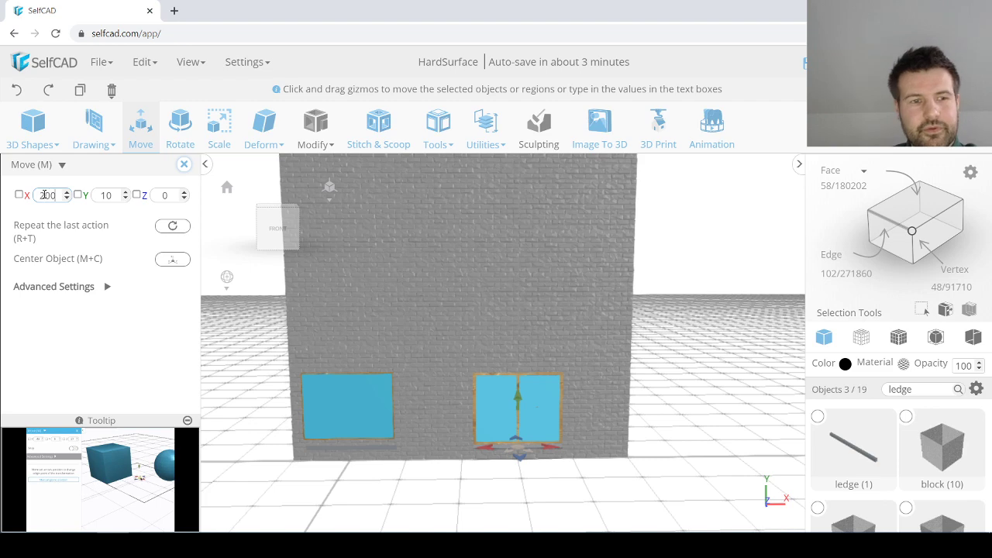
pyautogui.click(184, 164)
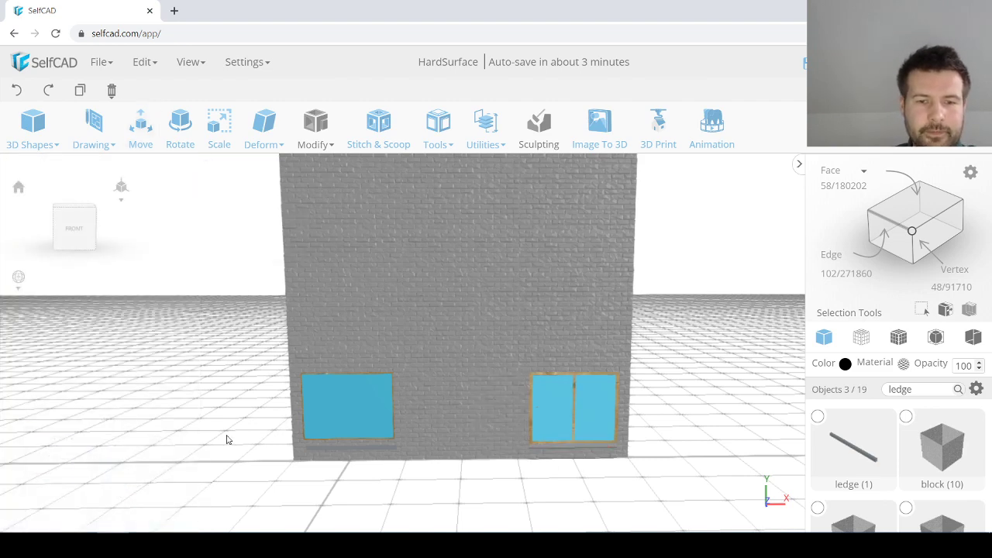
# Step: Select the single-pane window's glass, frame and ledge together and widen them with Scale to an X size of 109,72
pyautogui.click(335, 423)
pyautogui.scroll(5, 377, 409)
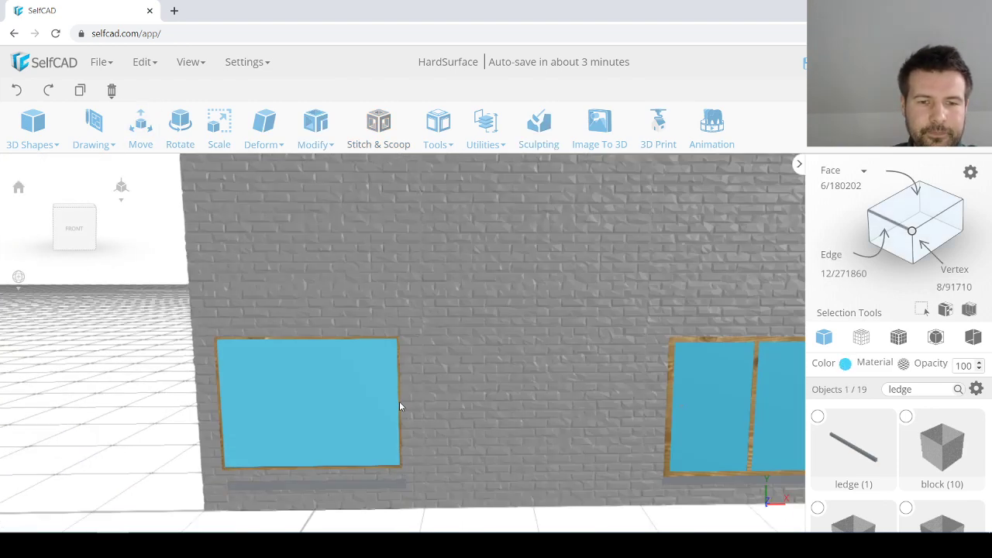
pyautogui.keyDown('shift'); pyautogui.click(400, 402); pyautogui.keyUp('shift')
pyautogui.keyDown('shift'); pyautogui.click(363, 485); pyautogui.keyUp('shift')
pyautogui.scroll(-3, 365, 434)
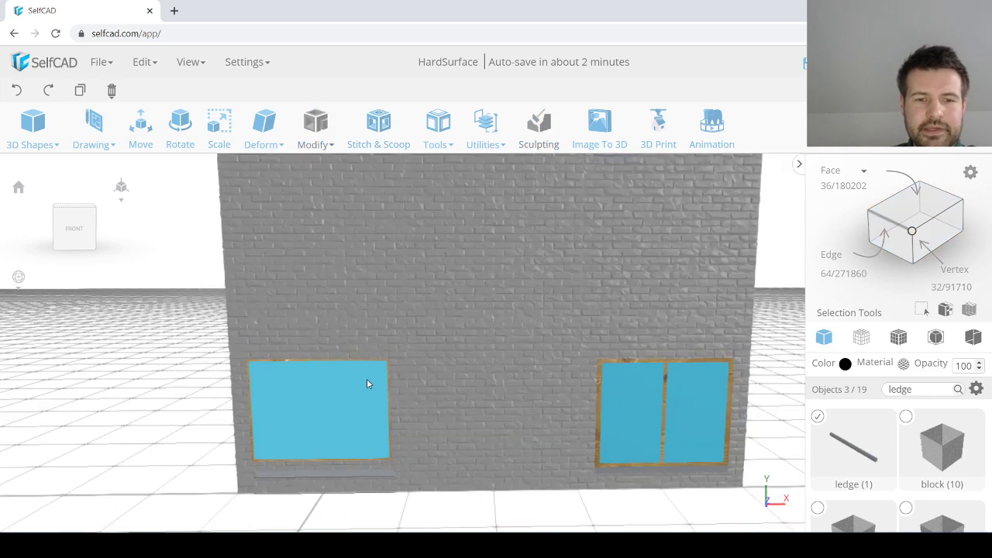
pyautogui.scroll(-2, 306, 414)
pyautogui.moveTo(307, 401); pyautogui.dragTo(275, 288, button='right')
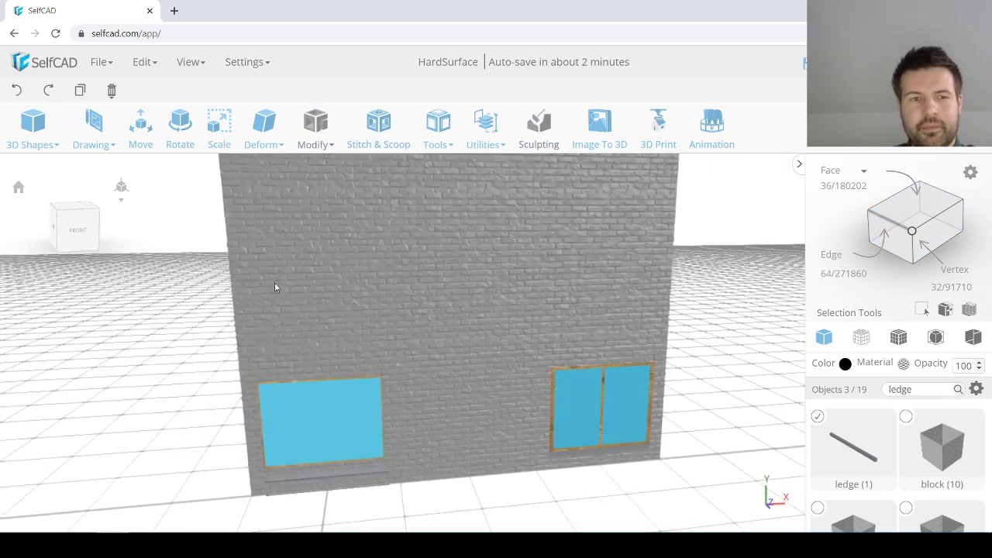
pyautogui.click(219, 128)
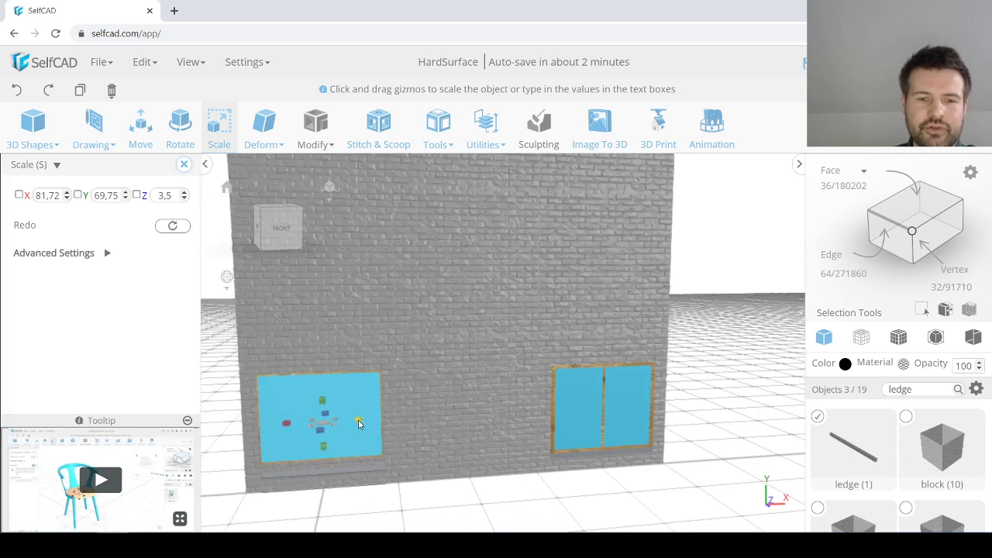
pyautogui.moveTo(359, 422); pyautogui.dragTo(430, 421)
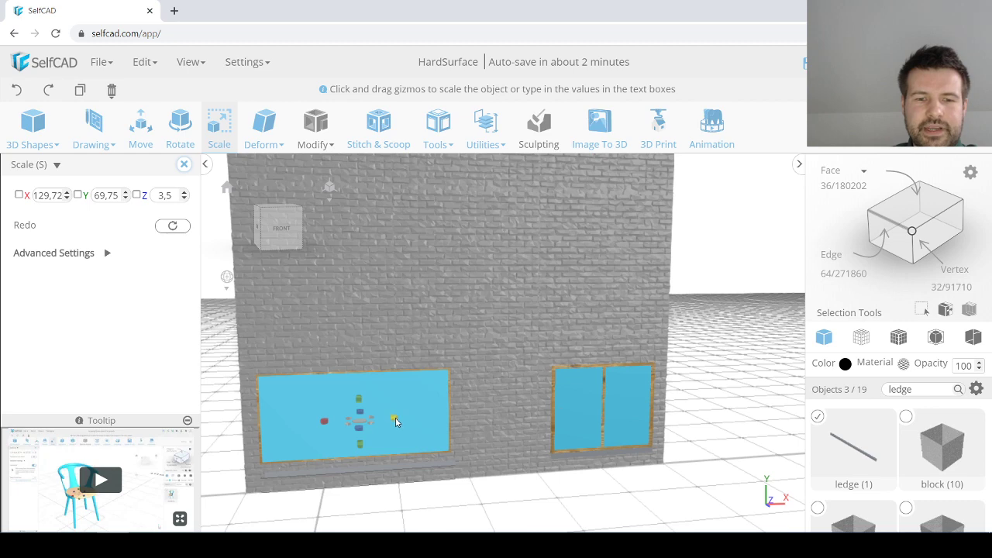
pyautogui.moveTo(394, 420); pyautogui.dragTo(366, 420)
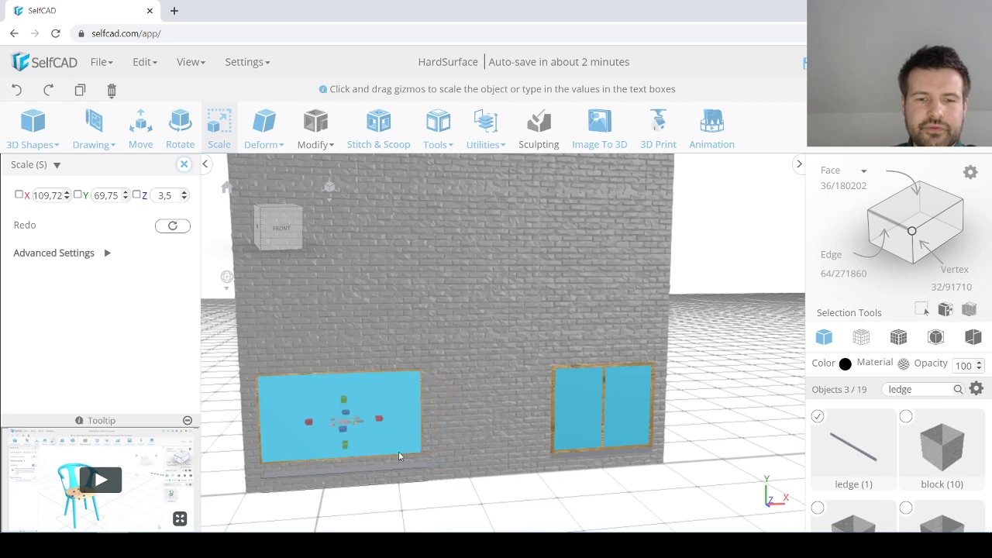
pyautogui.click(521, 493)
pyautogui.scroll(-8, 602, 398)
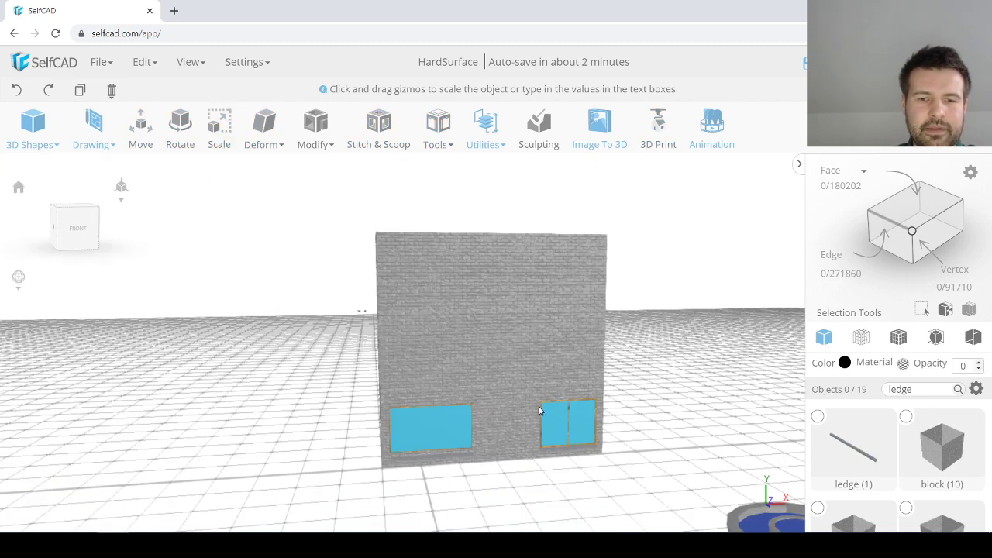
pyautogui.scroll(5, 470, 419)
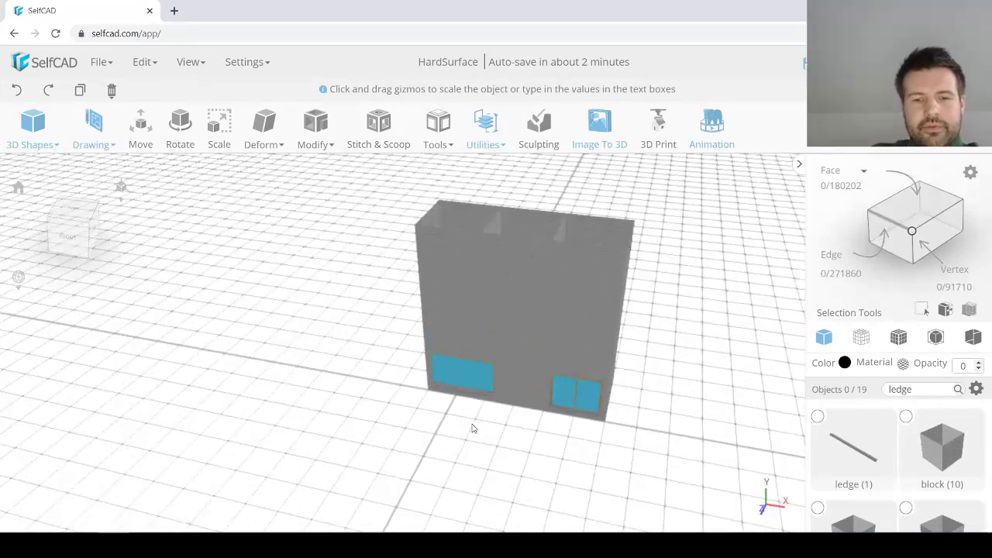
pyautogui.scroll(1, 503, 357)
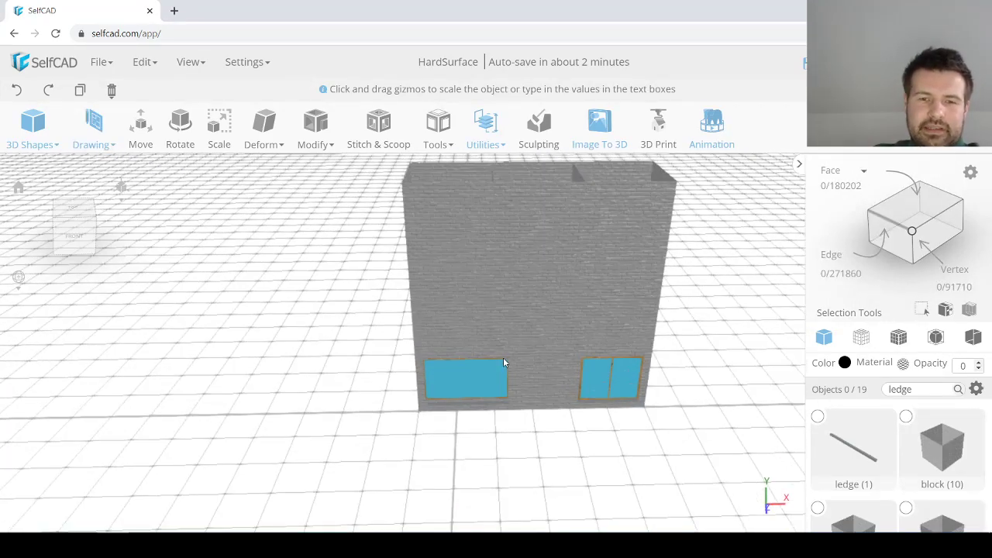
pyautogui.moveTo(450, 379); pyautogui.dragTo(505, 390, button='right')
pyautogui.scroll(-2, 518, 372)
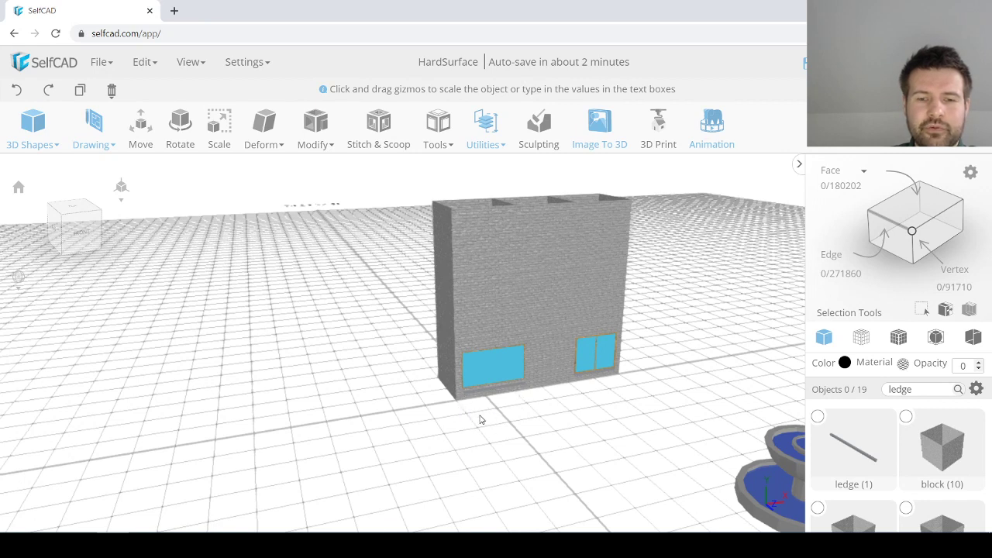
# Step: Draw an open three-sided line path on the ground before the single-pane window, from X -50 to X 100 and 50 mm deep
pyautogui.click(105, 138)
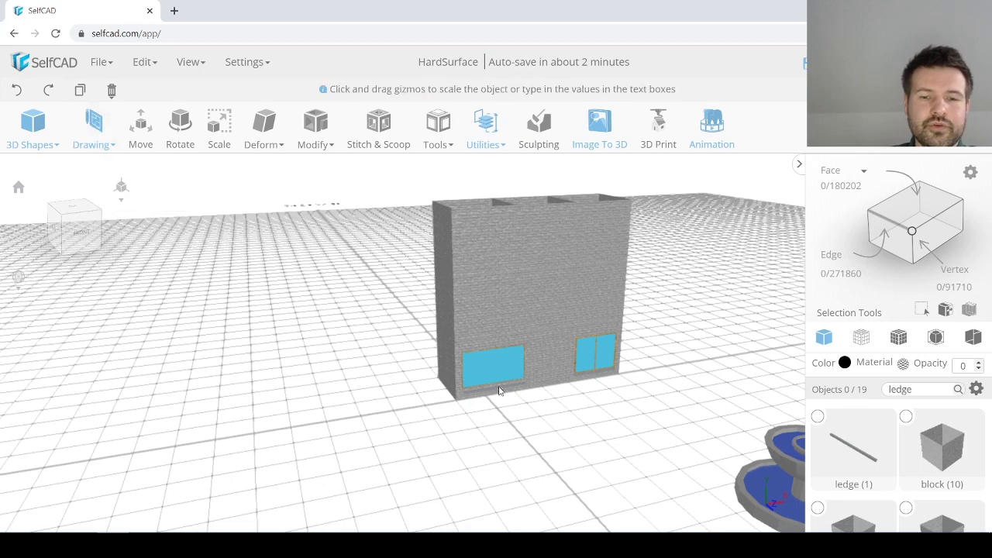
pyautogui.moveTo(500, 391)
pyautogui.mouseDown(button='right')
pyautogui.moveTo(540, 422)
pyautogui.moveTo(498, 431)
pyautogui.mouseUp(button='right')
pyautogui.scroll(5, 512, 425)
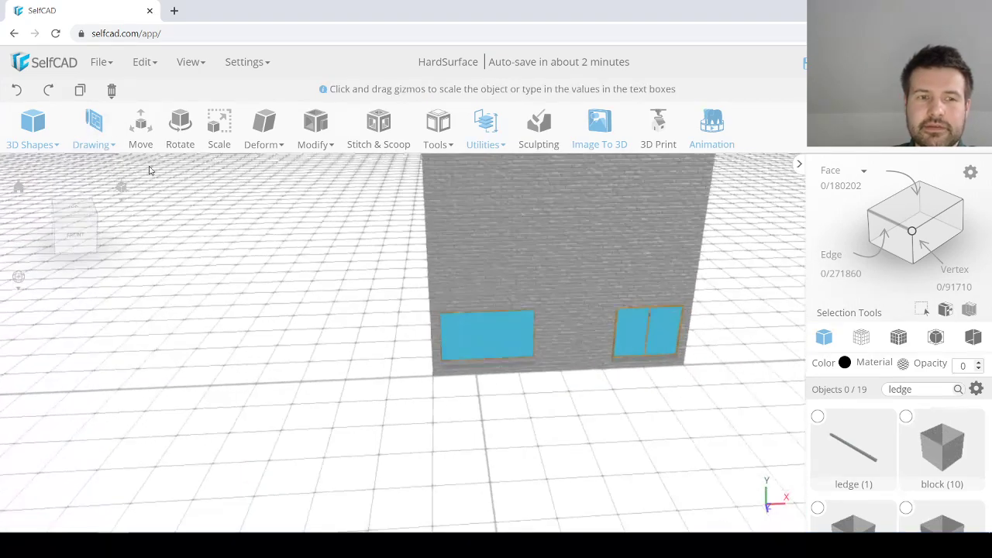
pyautogui.moveTo(87, 129)
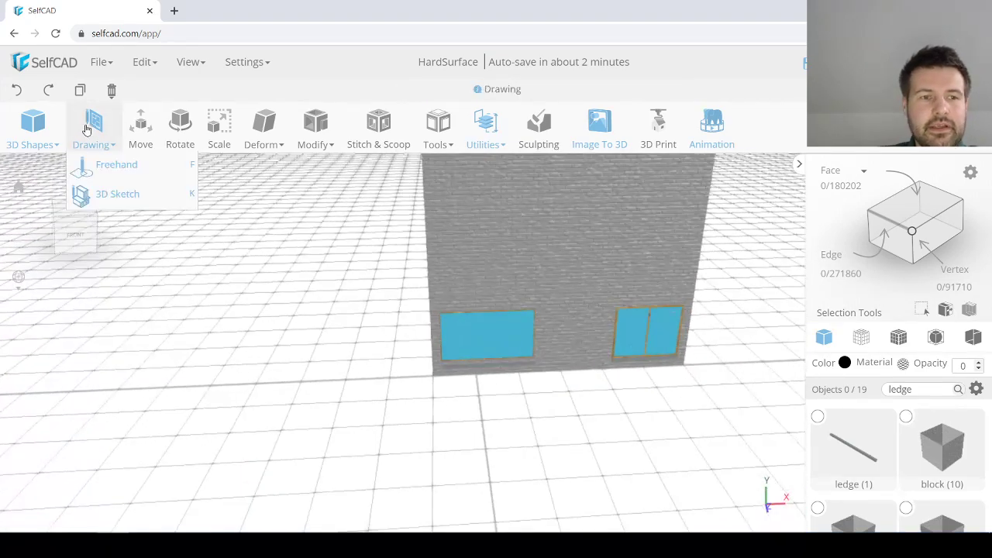
pyautogui.click(122, 200)
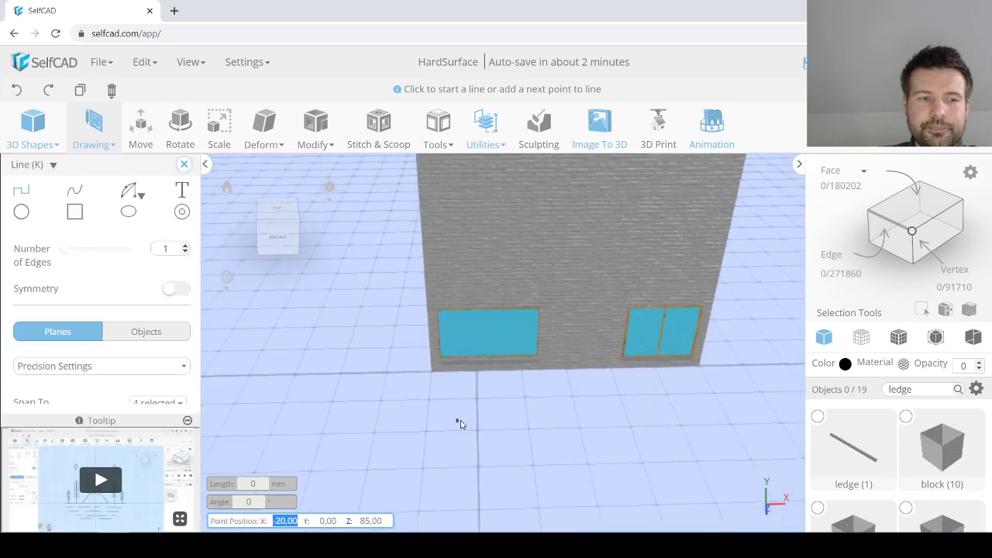
pyautogui.scroll(1, 461, 424)
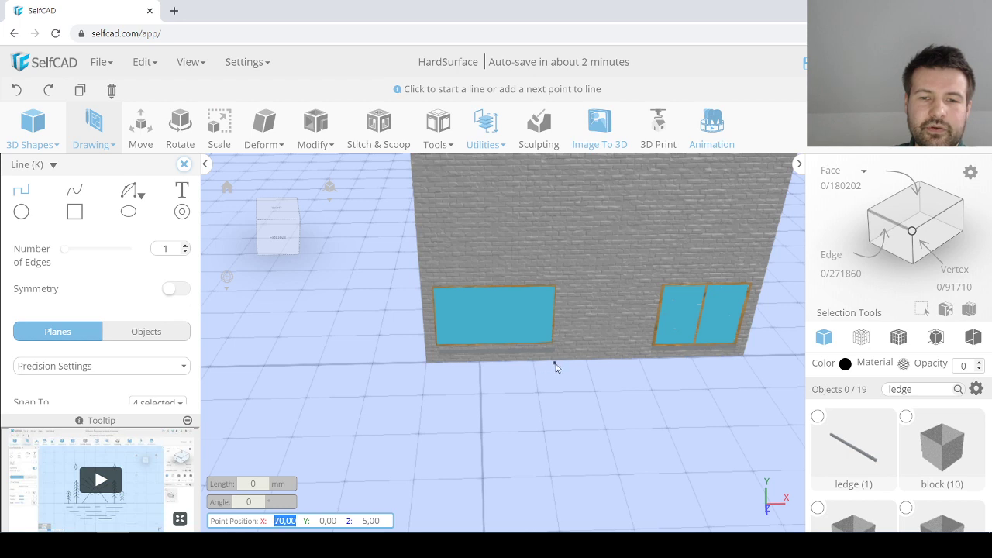
pyautogui.click(427, 366)
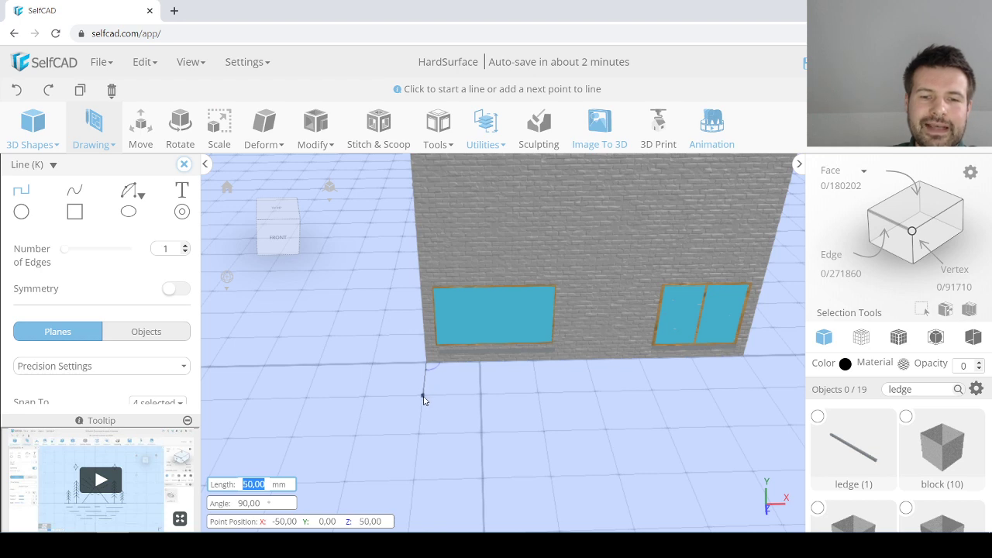
pyautogui.click(423, 398)
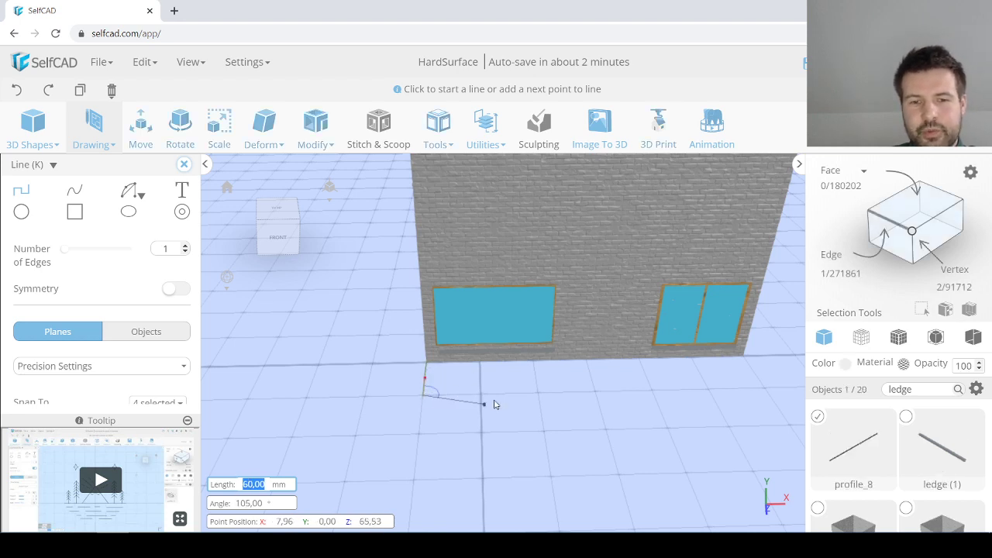
pyautogui.click(595, 396)
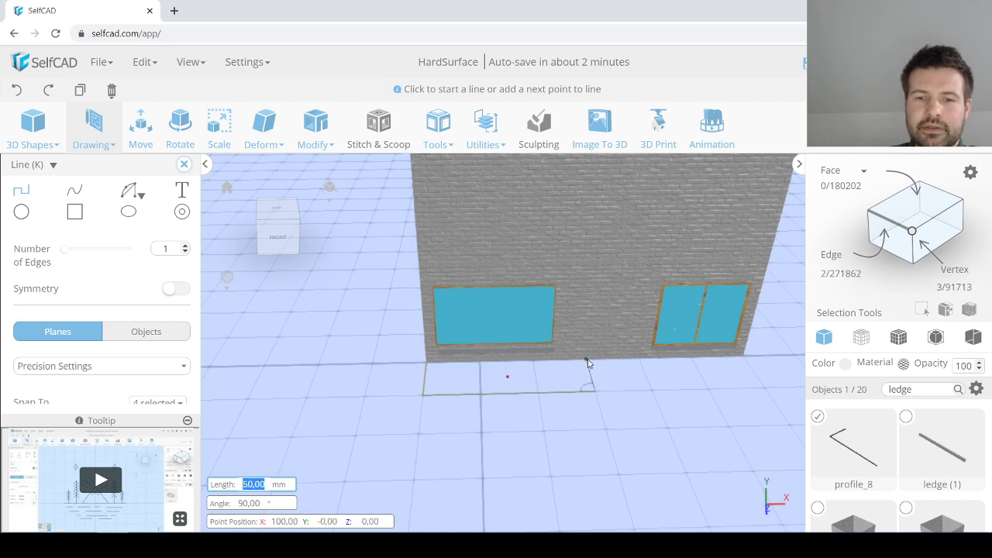
pyautogui.click(587, 361)
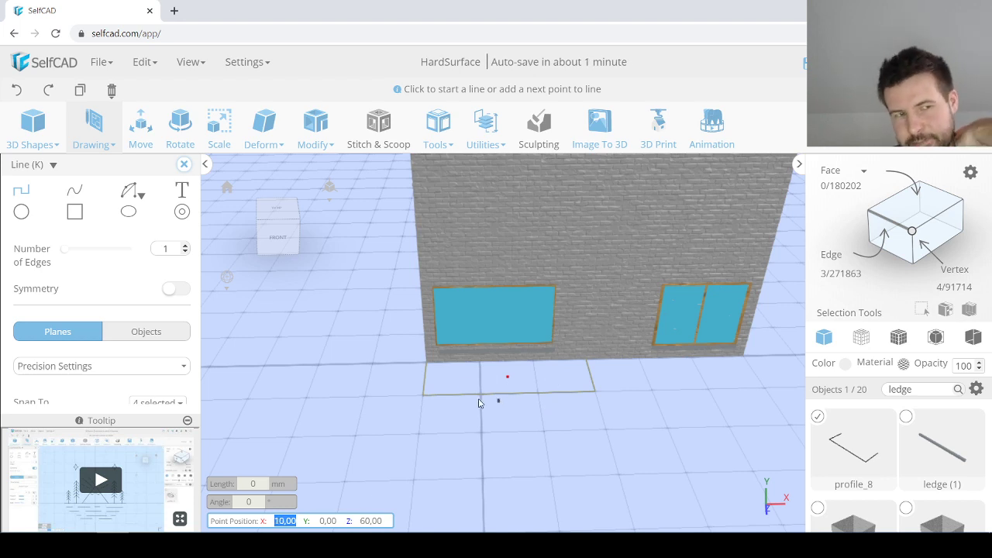
pyautogui.click(184, 167)
# Step: Start a cylinder of height 100 with all other objects hidden and reduce its horizontal segments to 1
pyautogui.moveTo(432, 401); pyautogui.dragTo(475, 407)
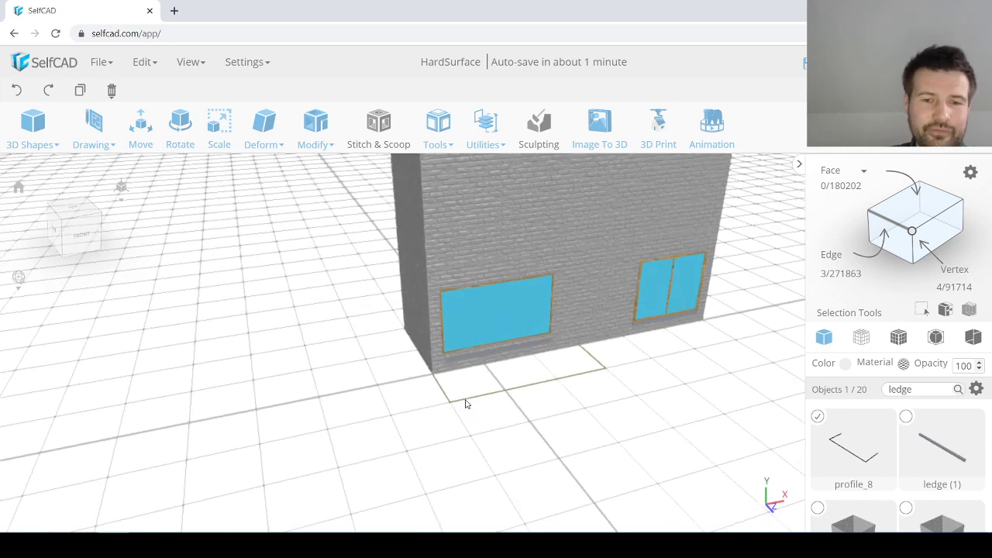
pyautogui.moveTo(408, 408); pyautogui.dragTo(457, 415)
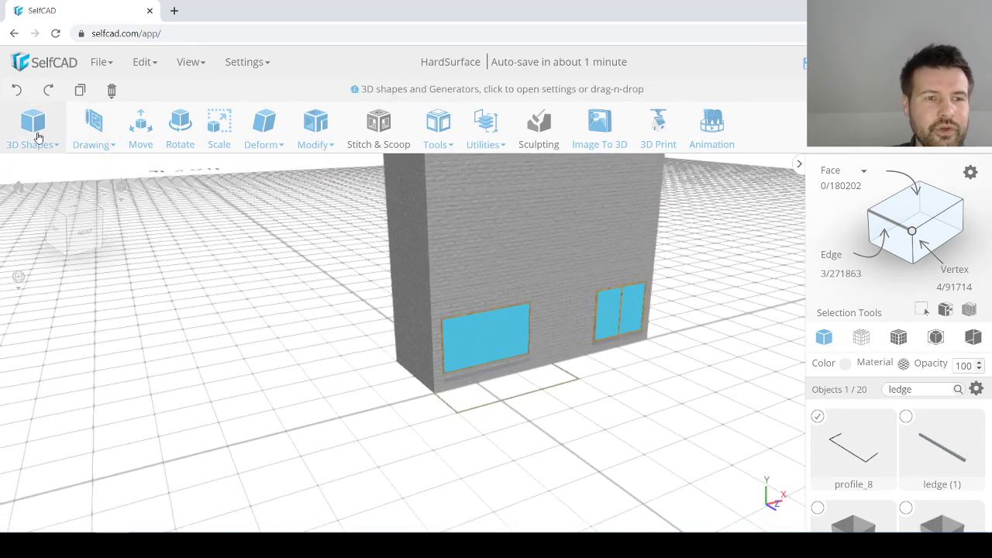
pyautogui.moveTo(33, 133)
pyautogui.click(46, 233)
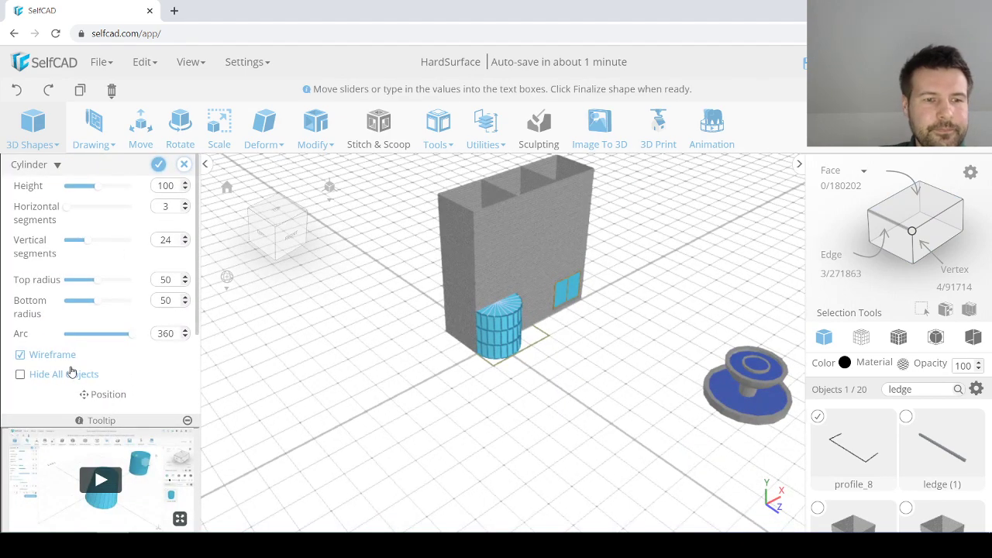
pyautogui.click(21, 376)
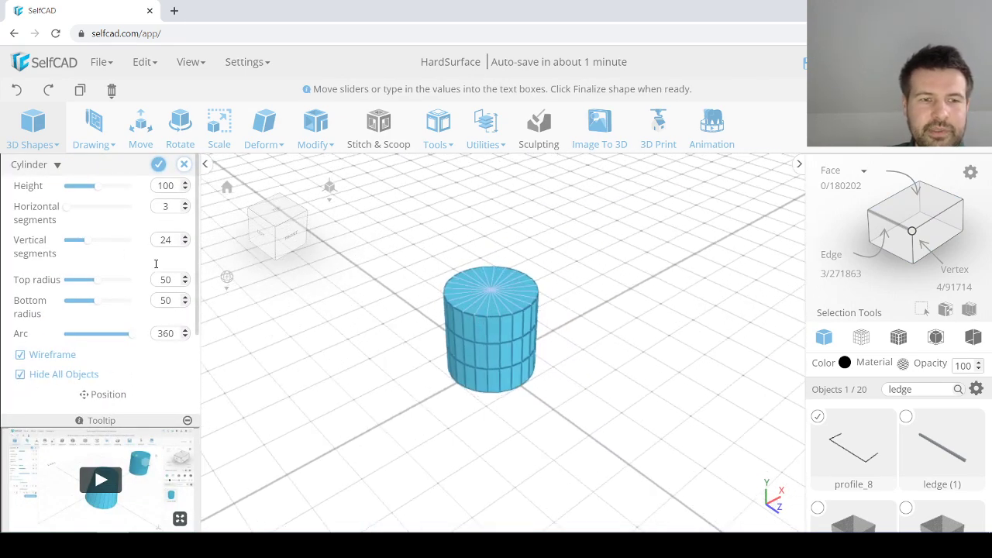
pyautogui.scroll(-2, 148, 307)
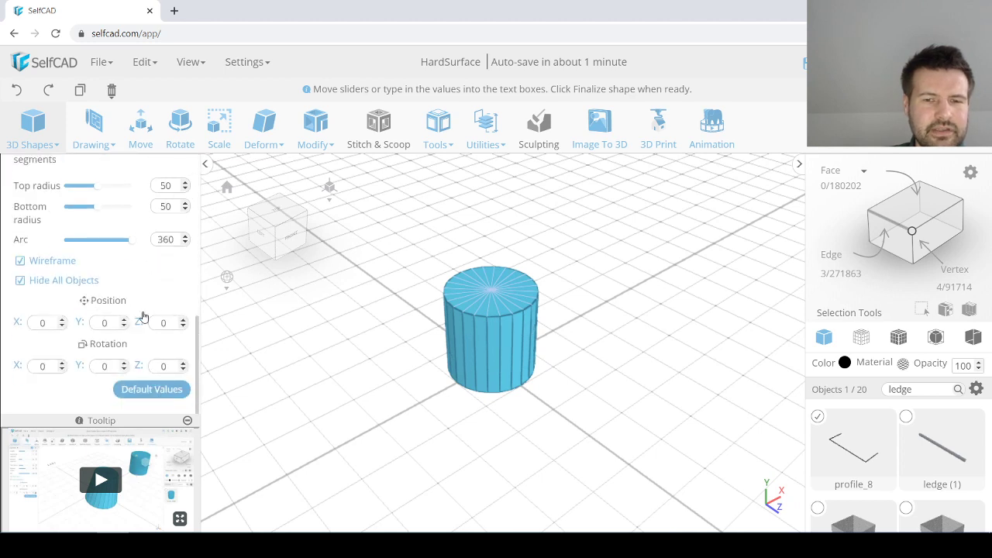
pyautogui.scroll(2, 145, 316)
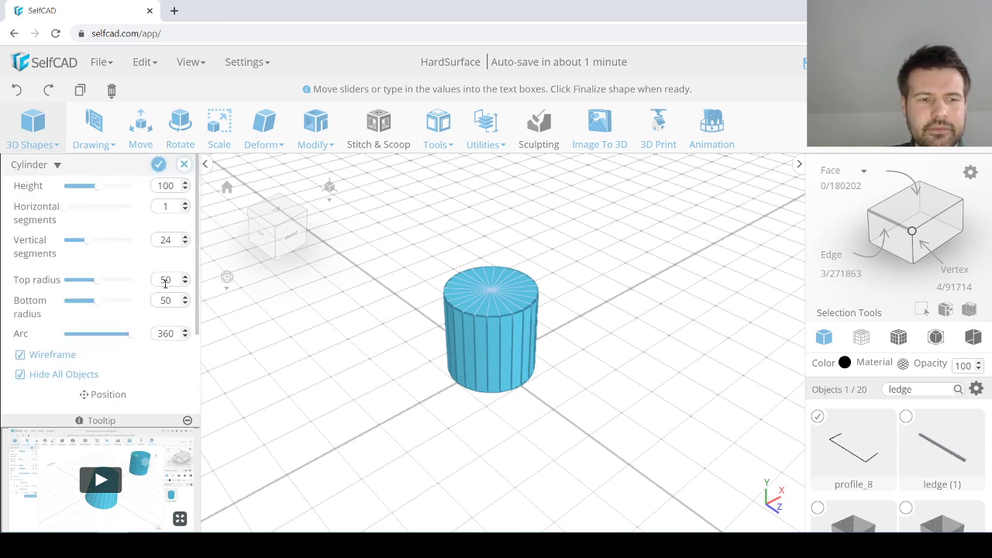
pyautogui.scroll(-2, 142, 303)
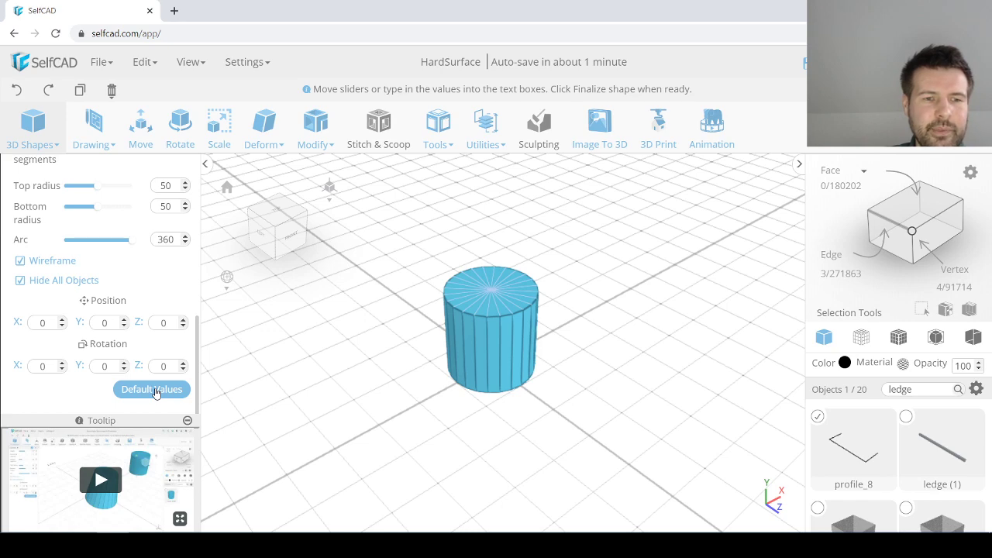
pyautogui.scroll(2, 153, 372)
pyautogui.moveTo(476, 336); pyautogui.dragTo(553, 338, button='right')
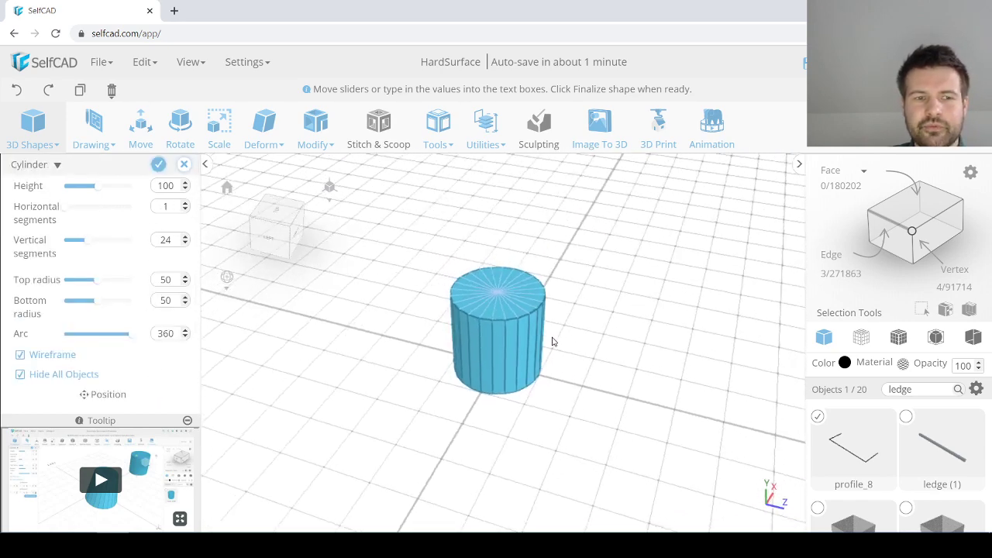
# Step: Set the cylinder's top and bottom radius to 2 and finalize it as a thin rod
pyautogui.doubleClick(166, 279)
pyautogui.write('2')
pyautogui.doubleClick(167, 300)
pyautogui.write('2')
pyautogui.press('Return')
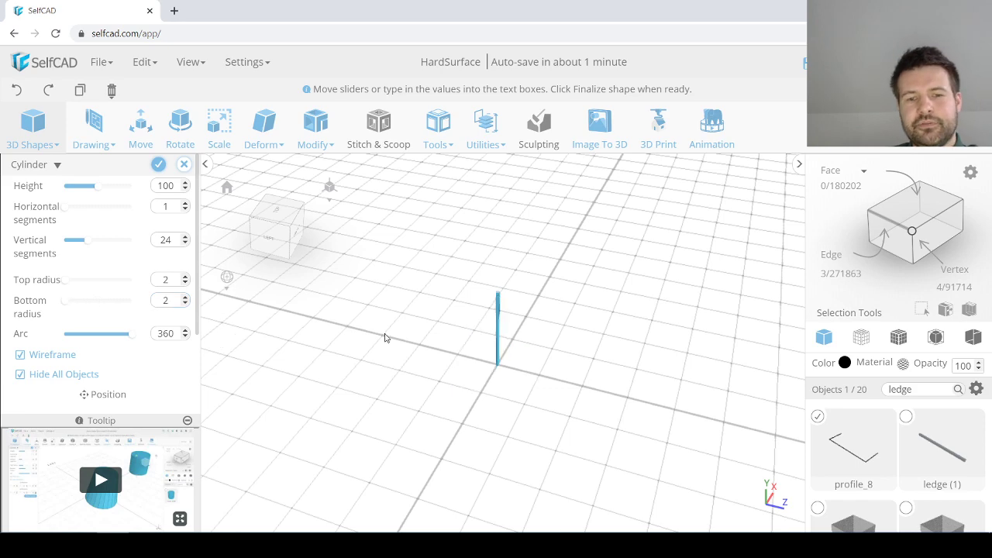
pyautogui.scroll(6, 506, 320)
pyautogui.moveTo(496, 299); pyautogui.dragTo(542, 298, button='right')
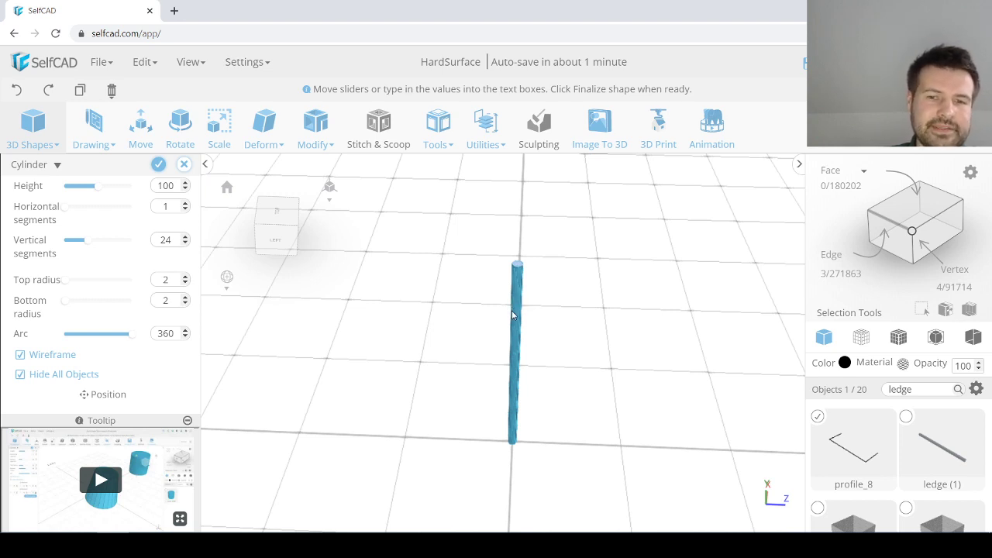
pyautogui.click(158, 165)
# Step: Move the rod down to the ground beside the building's front corner at X -77, Y 0, Z -1
pyautogui.click(219, 132)
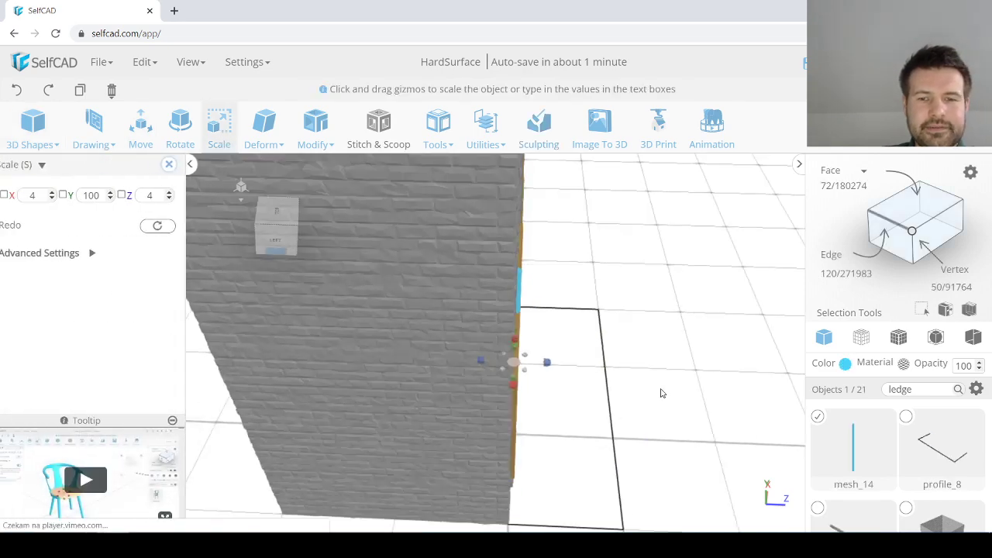
pyautogui.moveTo(449, 343); pyautogui.dragTo(365, 324)
pyautogui.click(142, 133)
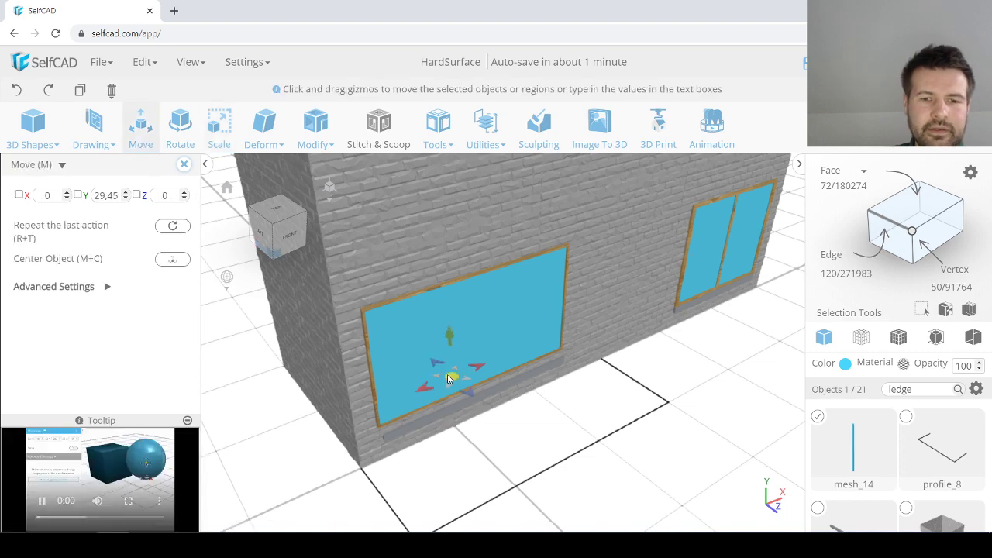
pyautogui.moveTo(448, 382); pyautogui.dragTo(389, 475)
pyautogui.moveTo(419, 469); pyautogui.dragTo(525, 423, button='right')
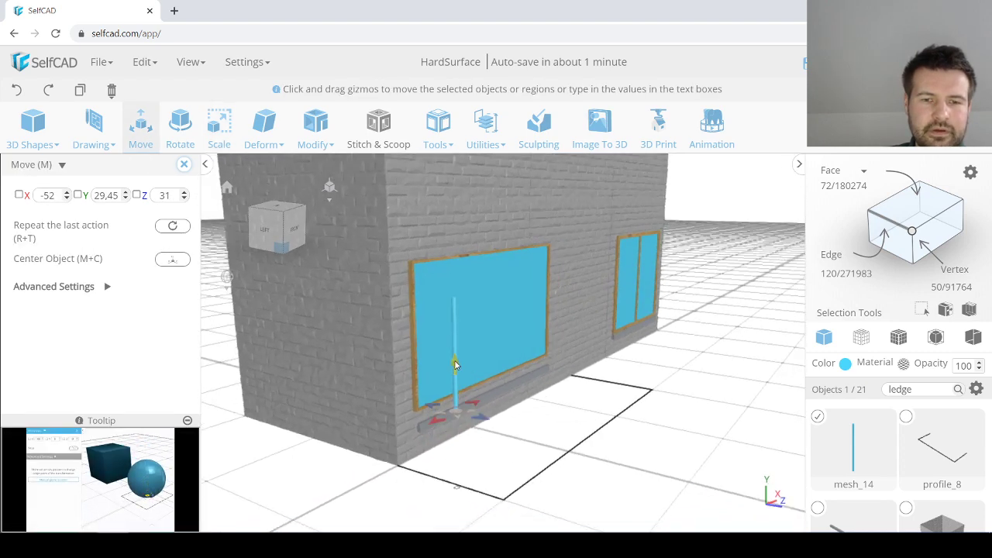
pyautogui.moveTo(454, 370); pyautogui.dragTo(451, 454)
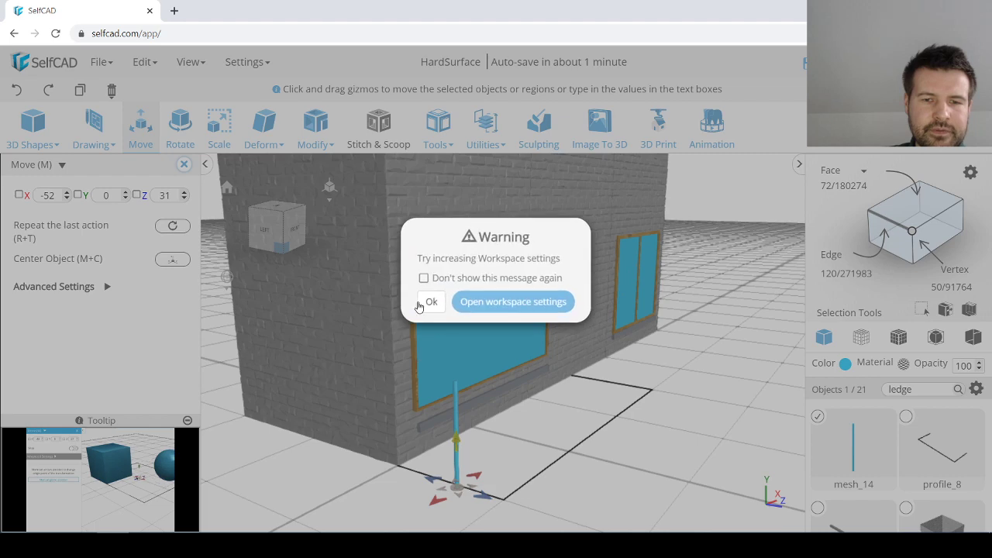
pyautogui.click(428, 302)
pyautogui.moveTo(518, 416); pyautogui.dragTo(421, 432, button='right')
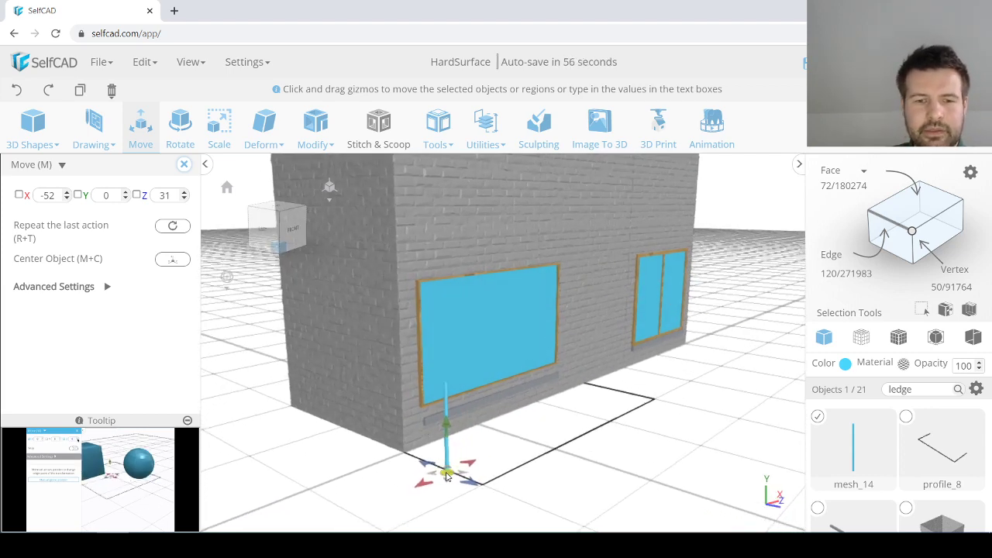
pyautogui.moveTo(447, 474); pyautogui.dragTo(350, 471)
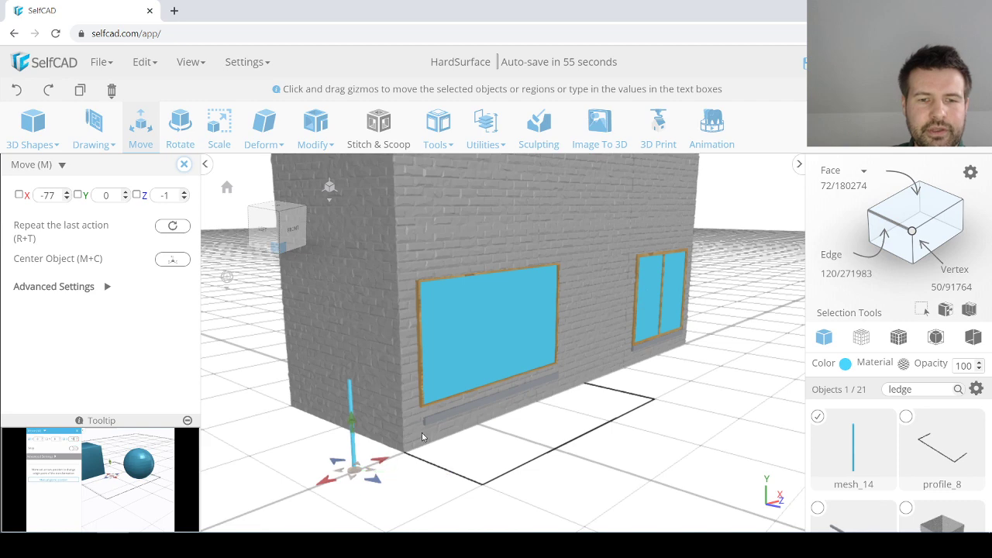
pyautogui.moveTo(456, 449); pyautogui.dragTo(435, 451, button='right')
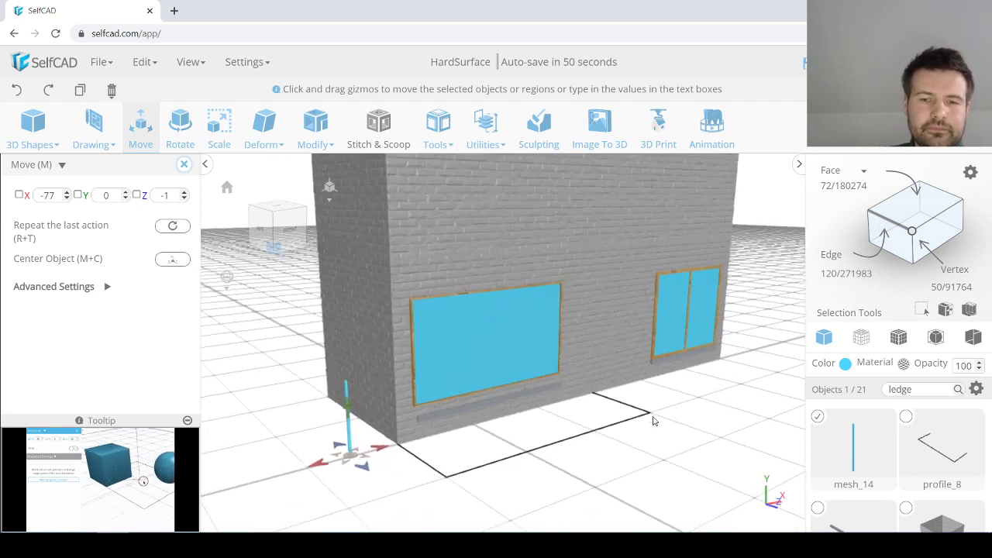
pyautogui.keyDown('shift'); pyautogui.click(459, 479); pyautogui.keyUp('shift')
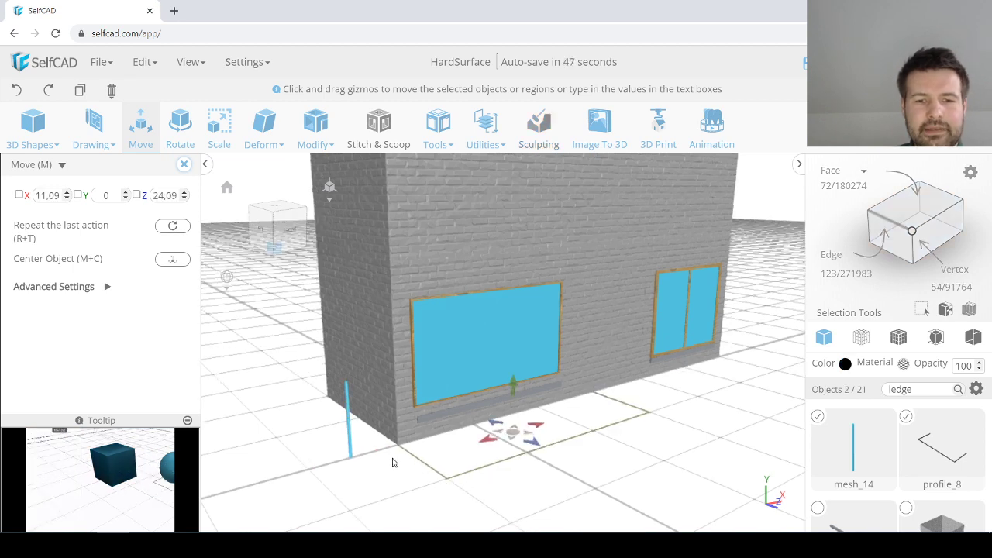
pyautogui.click(393, 463)
pyautogui.click(443, 123)
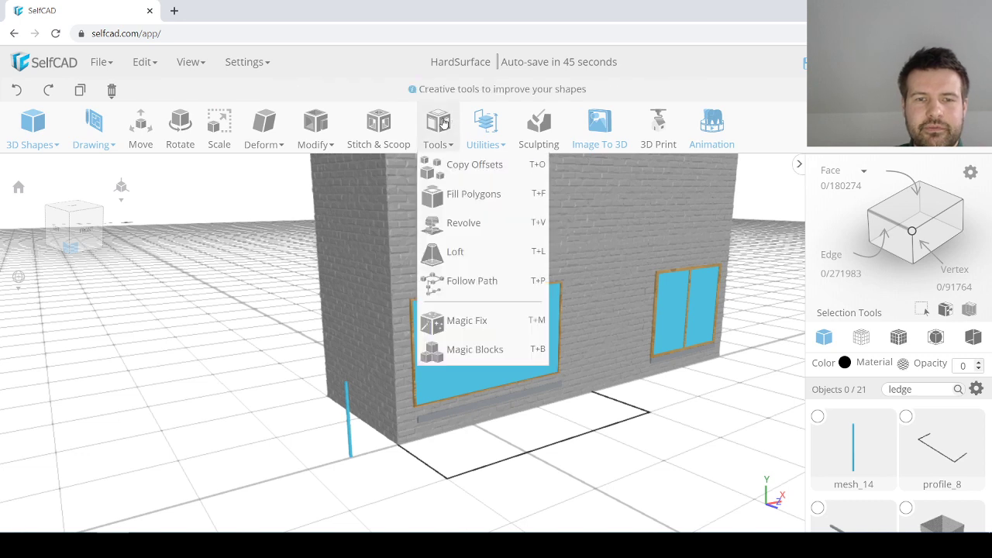
pyautogui.click(444, 122)
pyautogui.click(440, 126)
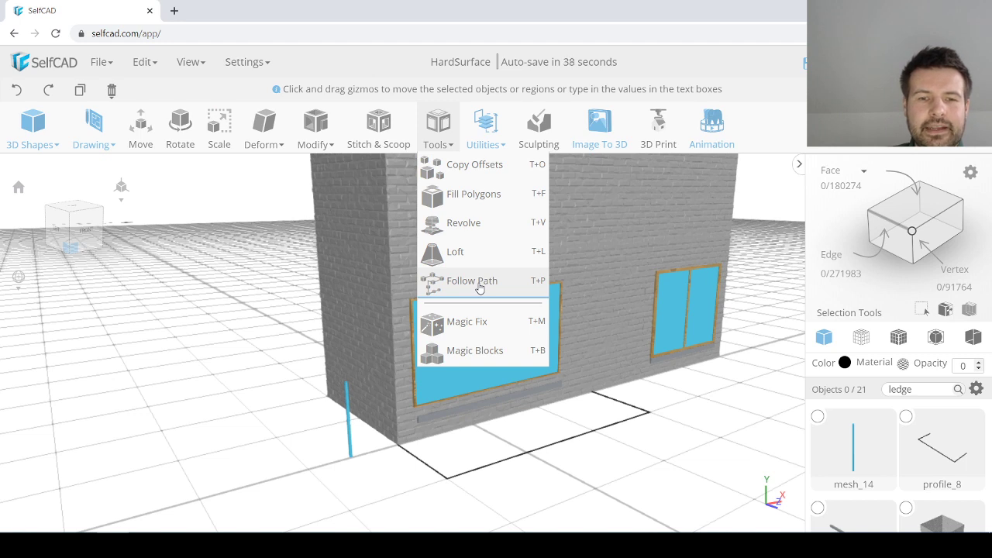
# Step: Preview a Follow Path duplication of the thin rod along the three-sided ground path
pyautogui.click(351, 448)
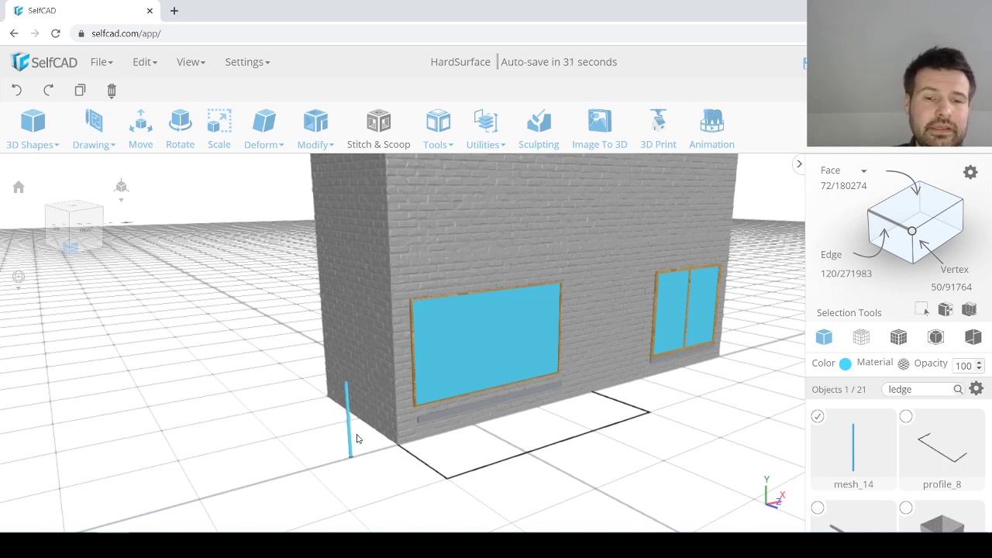
pyautogui.keyDown('shift'); pyautogui.click(437, 474); pyautogui.keyUp('shift')
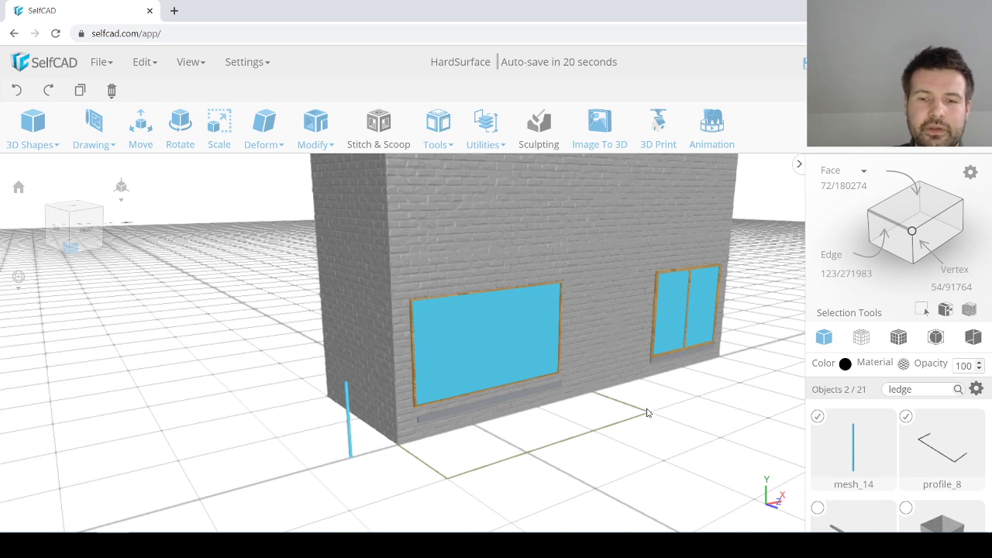
pyautogui.click(436, 124)
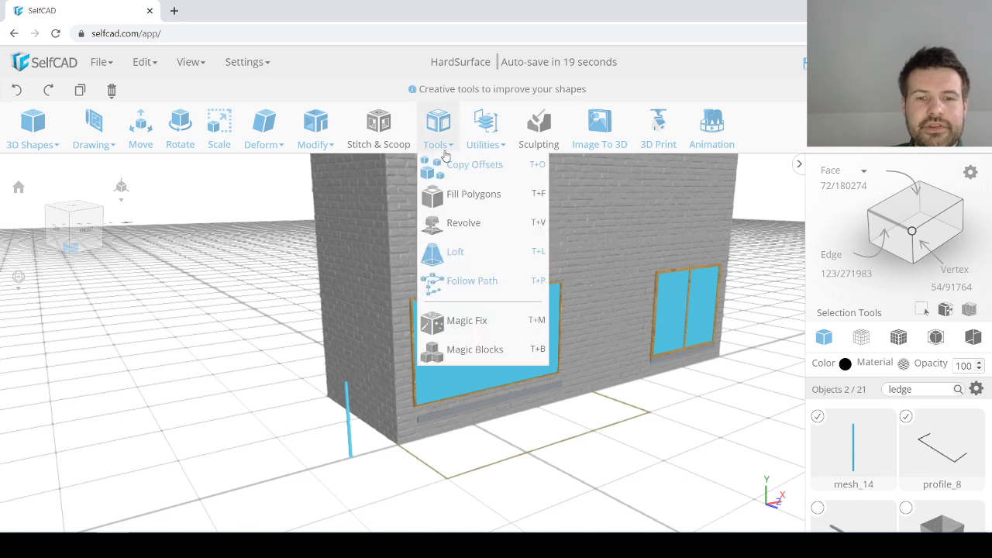
pyautogui.click(473, 283)
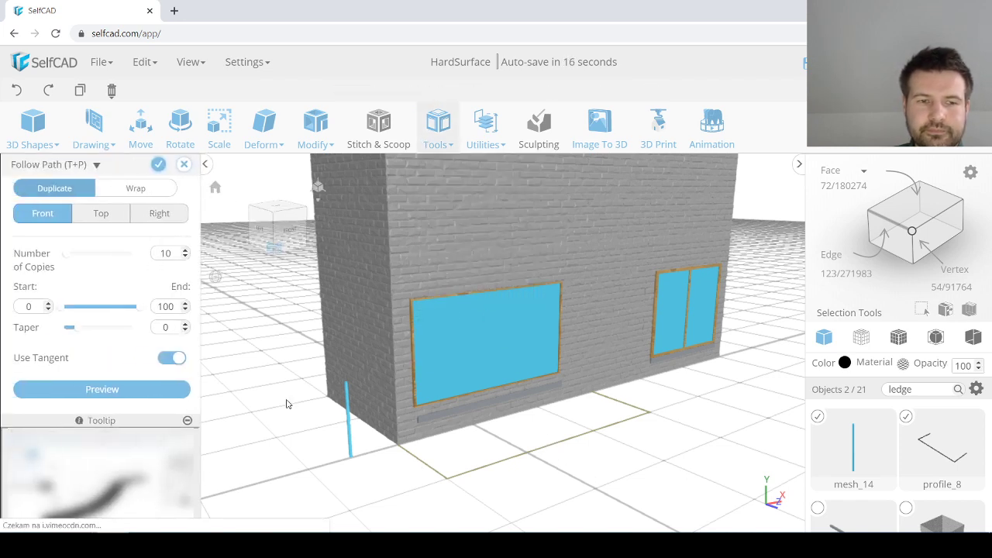
pyautogui.click(103, 389)
pyautogui.moveTo(589, 469); pyautogui.dragTo(402, 370, button='right')
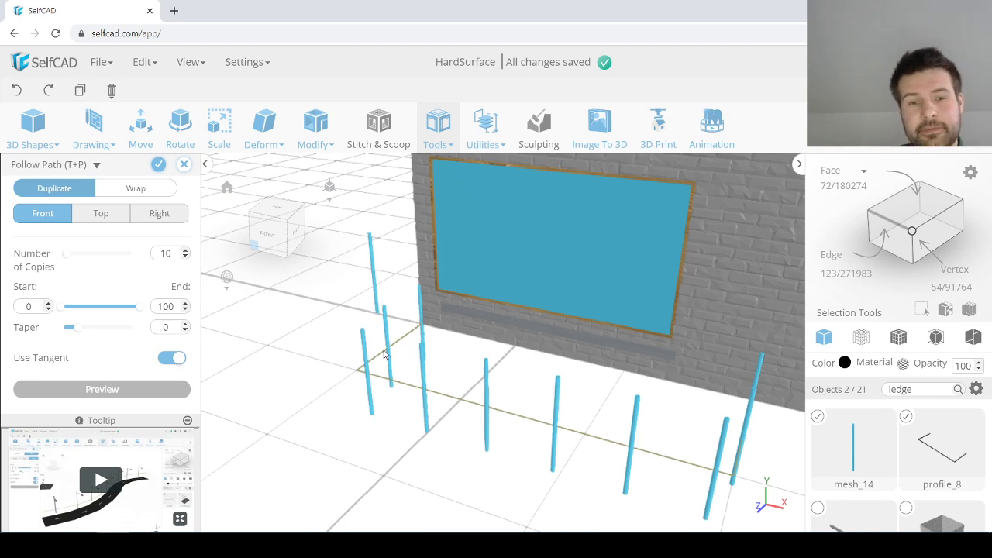
pyautogui.moveTo(386, 354); pyautogui.dragTo(416, 335, button='right')
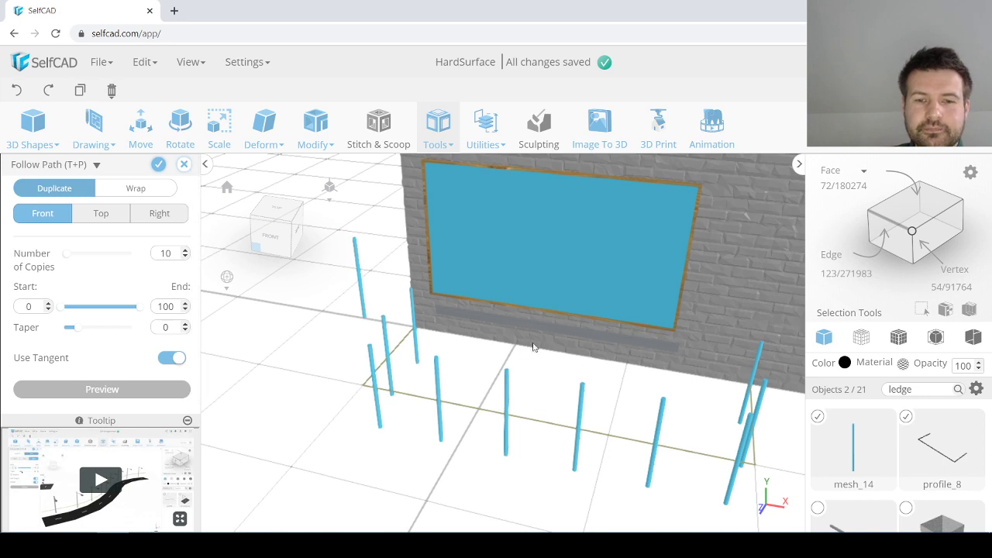
# Step: Increase the Follow Path duplication to 16 copies and finalize the row of rods
pyautogui.click(184, 252)
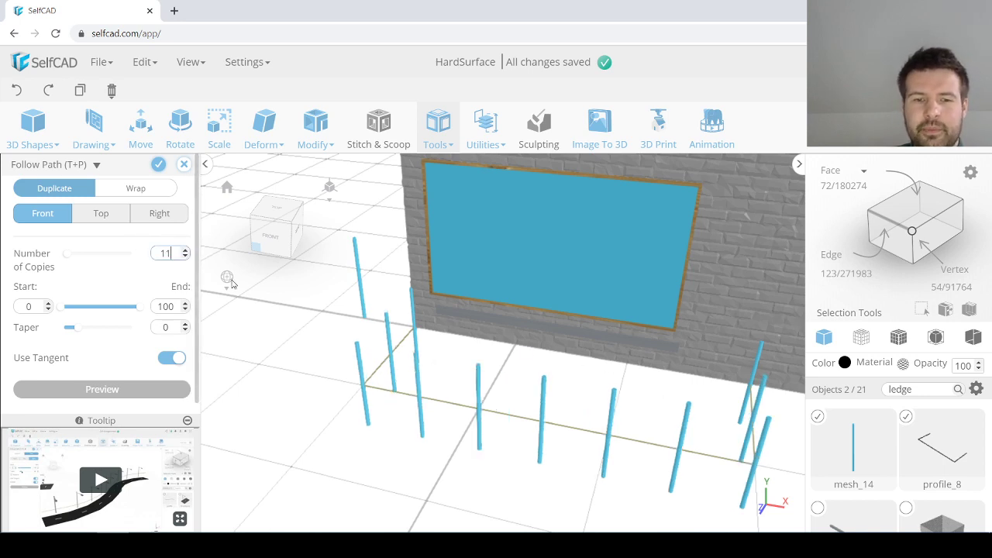
pyautogui.moveTo(450, 364); pyautogui.dragTo(520, 373, button='right')
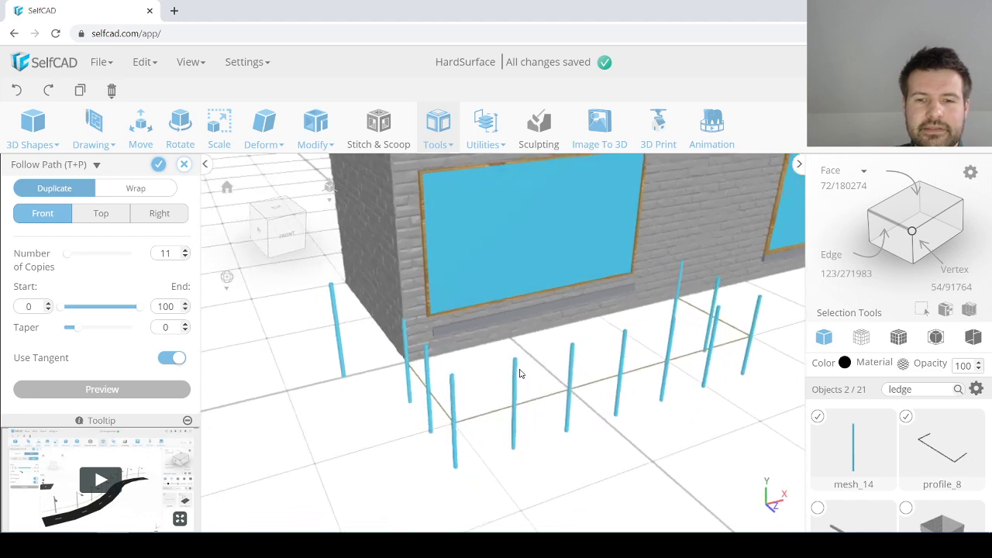
pyautogui.click(185, 252)
pyautogui.click(184, 252)
pyautogui.click(185, 252)
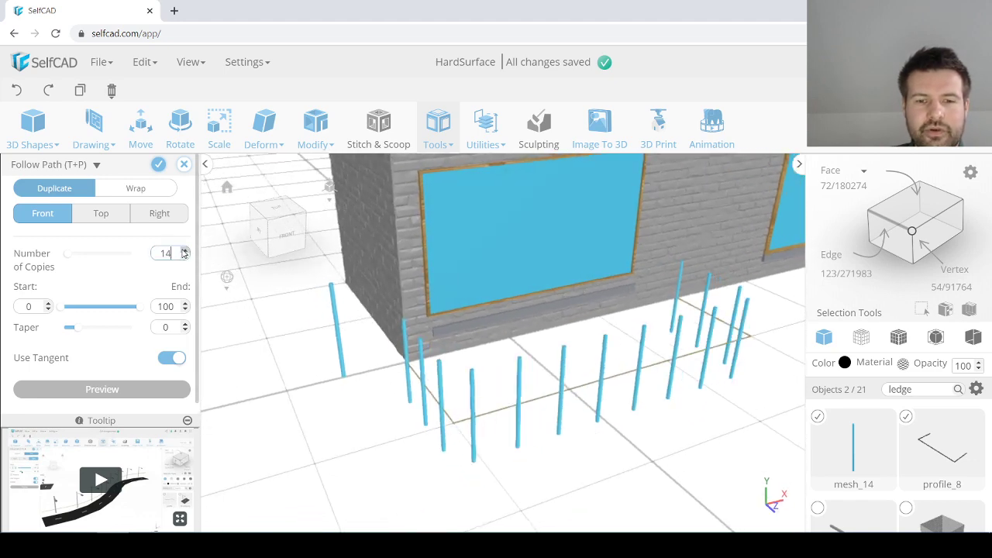
pyautogui.click(185, 252)
pyautogui.click(185, 252)
pyautogui.moveTo(481, 368); pyautogui.dragTo(387, 356, button='right')
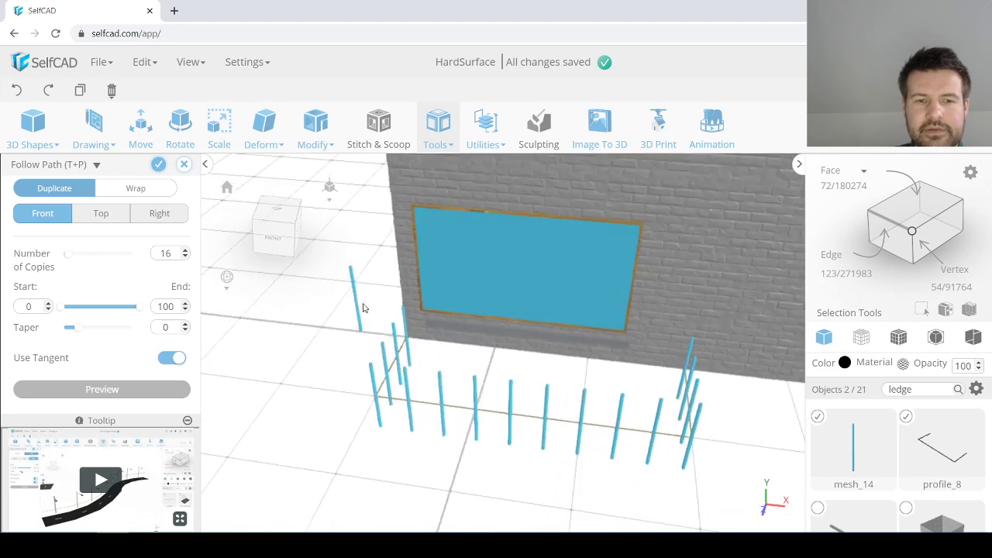
pyautogui.click(158, 165)
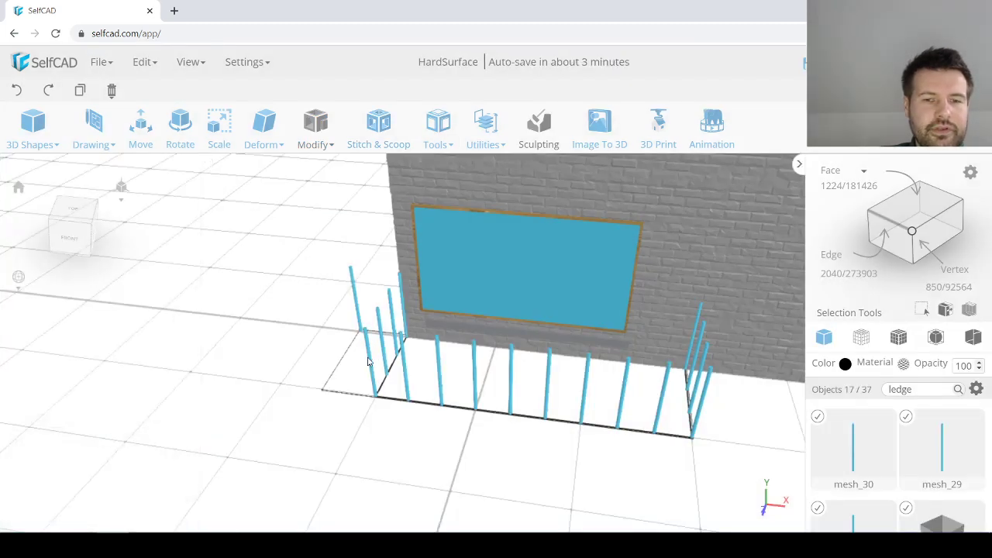
# Step: Exclude the original rod at the building's corner from the selection and merge the 16 duplicated rods into one object
pyautogui.moveTo(403, 370); pyautogui.dragTo(417, 354, button='right')
pyautogui.click(385, 344)
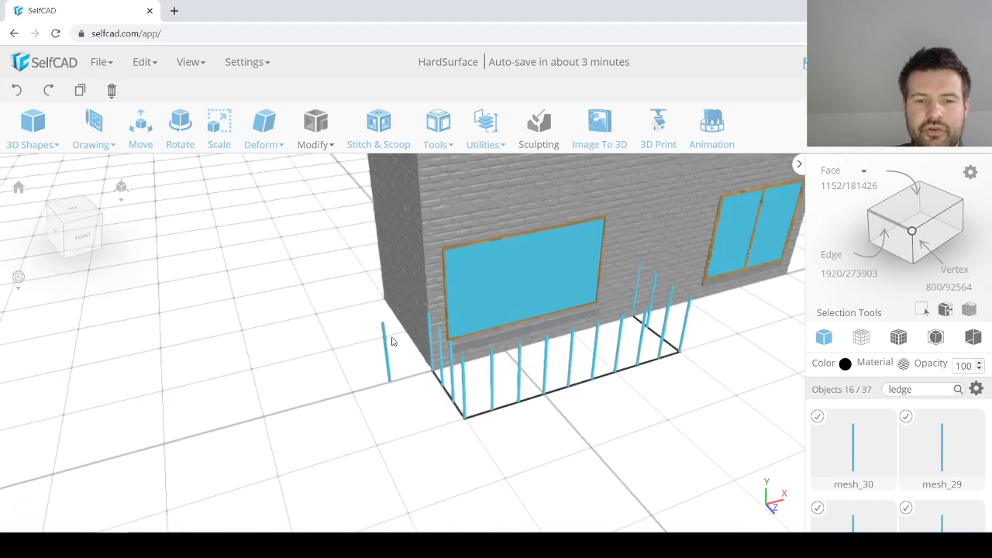
pyautogui.click(484, 124)
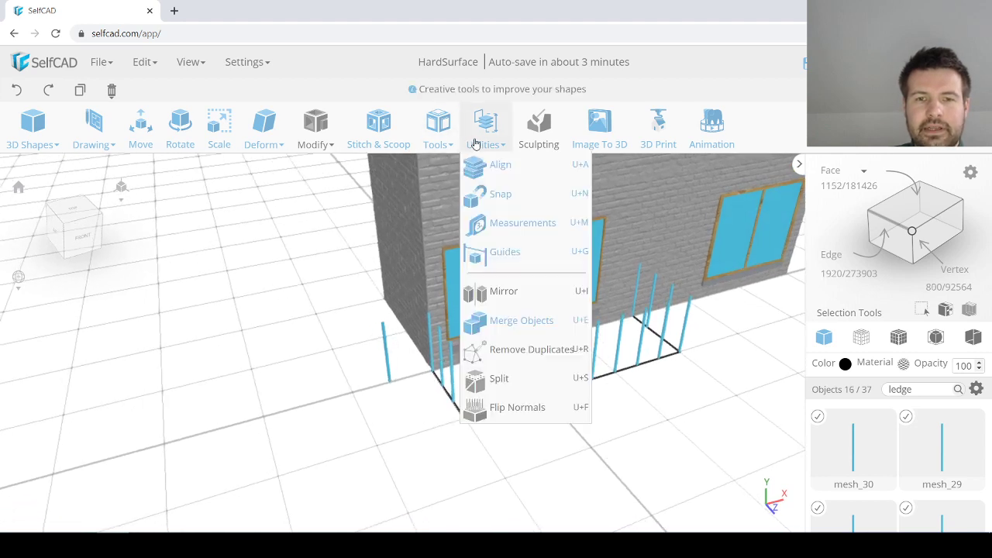
pyautogui.click(516, 328)
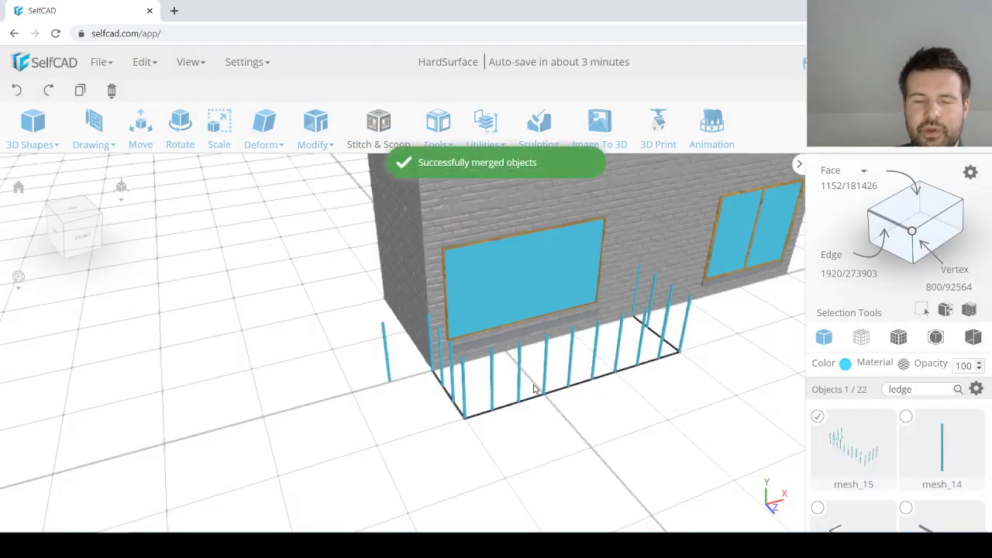
pyautogui.moveTo(507, 396); pyautogui.dragTo(490, 393)
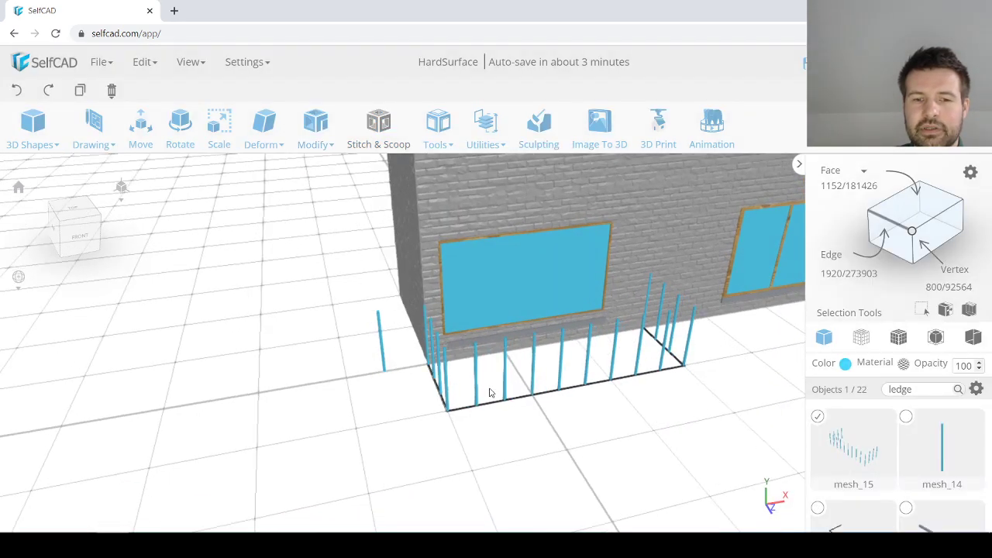
# Step: Delete the original single rod standing beside the building's front corner
pyautogui.click(414, 397)
pyautogui.click(381, 348)
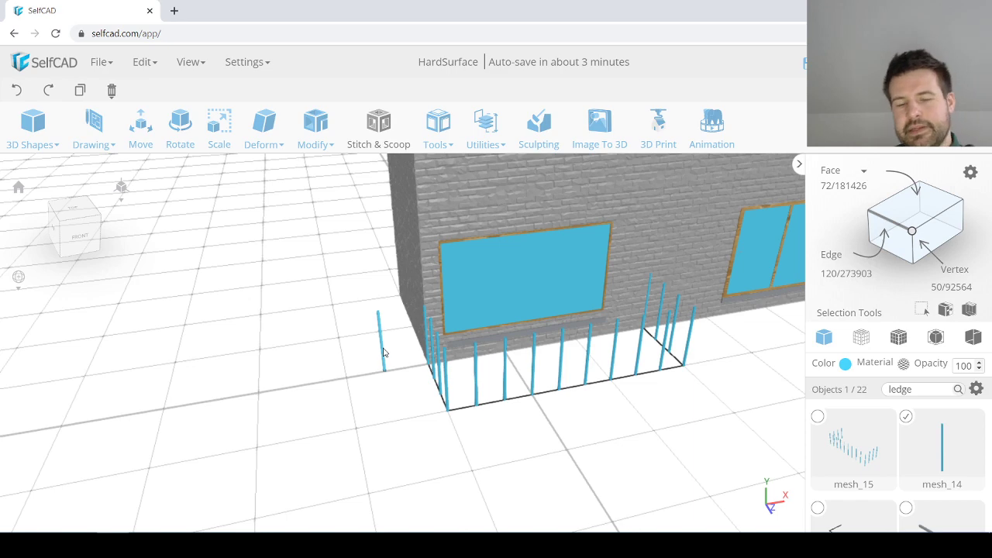
pyautogui.scroll(4, 376, 333)
pyautogui.scroll(-3, 389, 366)
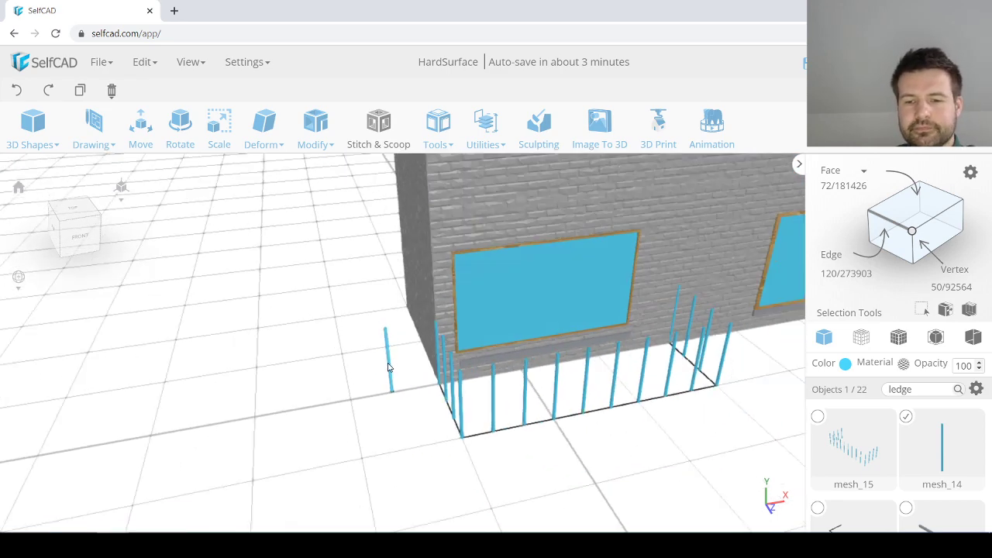
pyautogui.press('Delete')
pyautogui.press('Return')
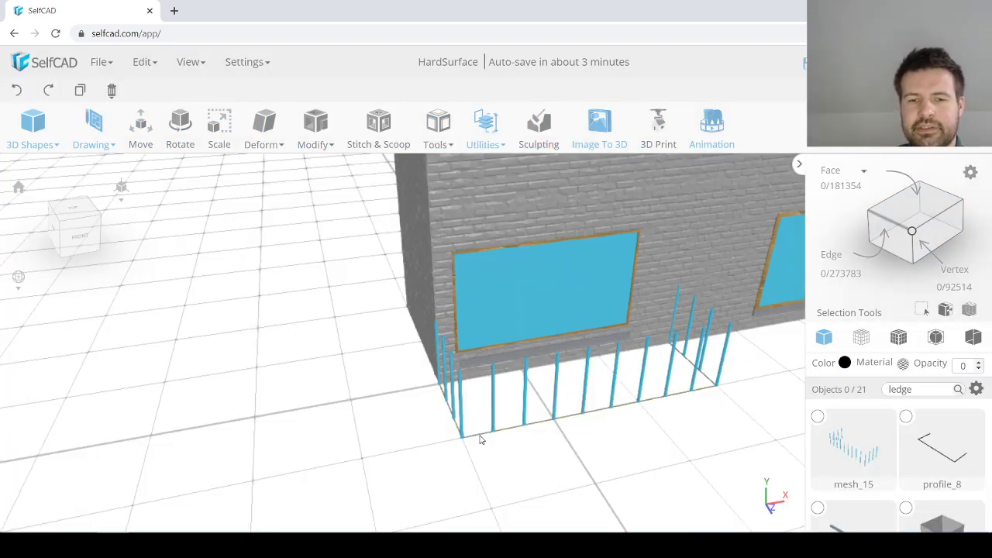
# Step: Raise the three-sided path to Y 40 near the tops of the rods and deselect it
pyautogui.moveTo(498, 453); pyautogui.dragTo(543, 449)
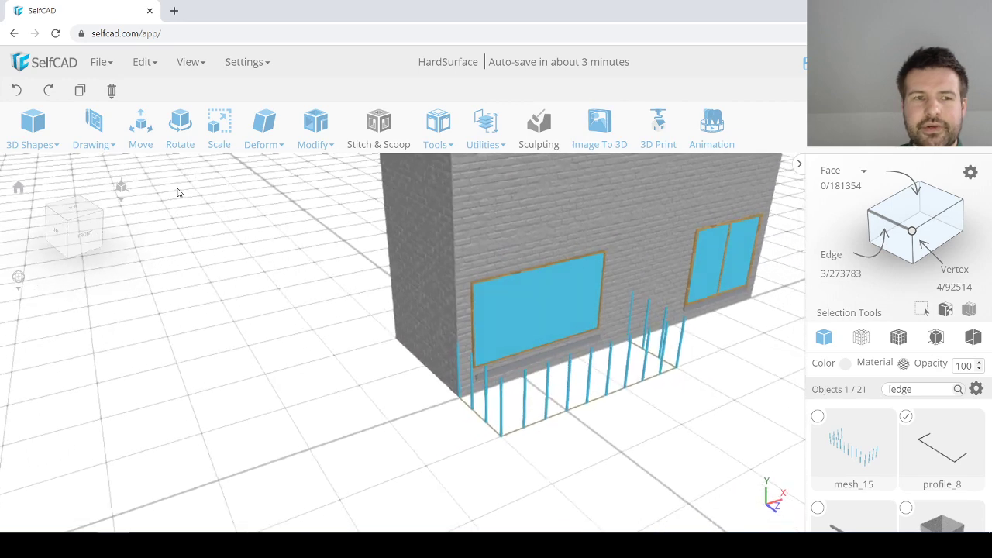
pyautogui.click(141, 124)
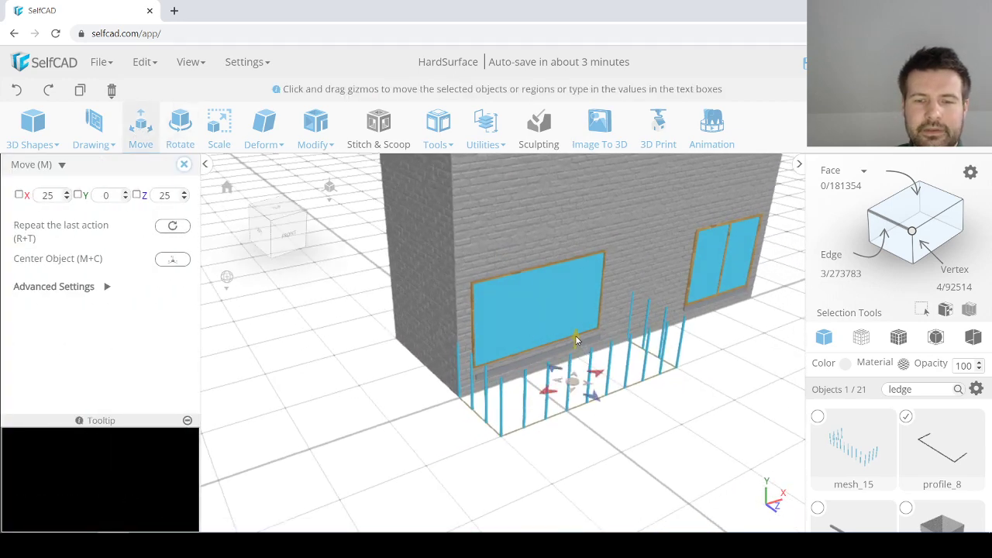
pyautogui.moveTo(575, 339); pyautogui.dragTo(581, 282)
pyautogui.scroll(5, 543, 376)
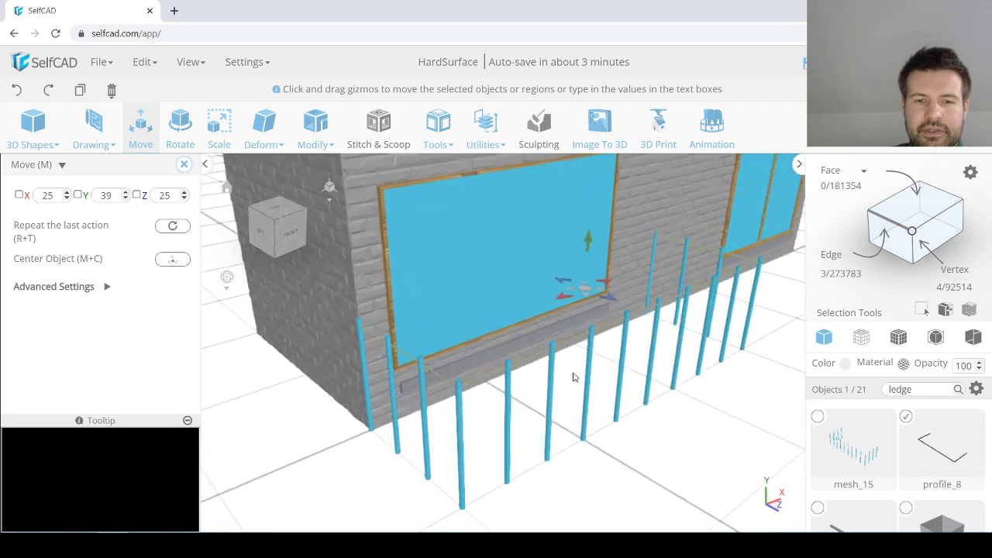
pyautogui.moveTo(574, 377); pyautogui.dragTo(620, 318, button='right')
pyautogui.moveTo(587, 223); pyautogui.dragTo(588, 222)
pyautogui.moveTo(534, 318); pyautogui.dragTo(436, 281, button='right')
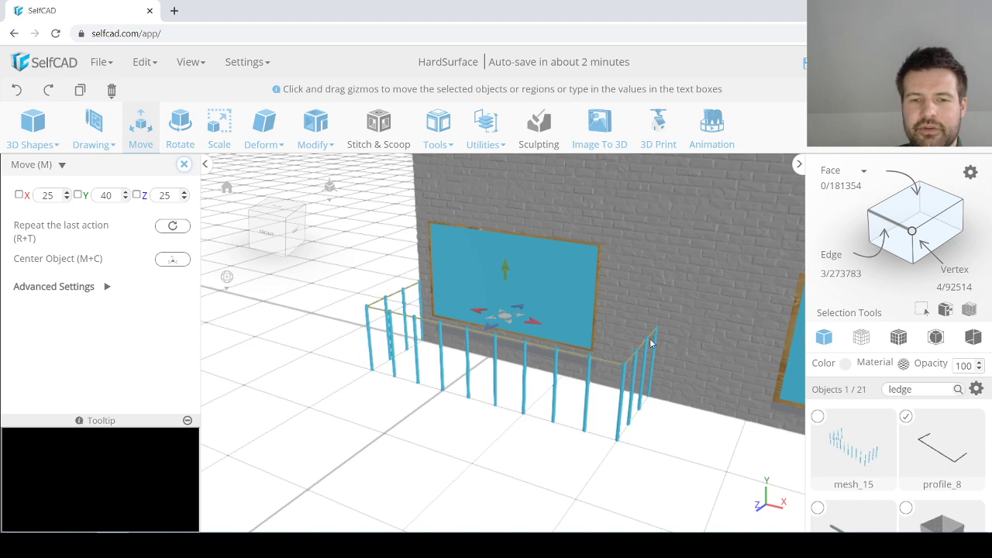
pyautogui.click(184, 165)
pyautogui.click(312, 328)
pyautogui.moveTo(312, 327); pyautogui.dragTo(383, 295, button='right')
pyautogui.moveTo(587, 354); pyautogui.dragTo(384, 323, button='right')
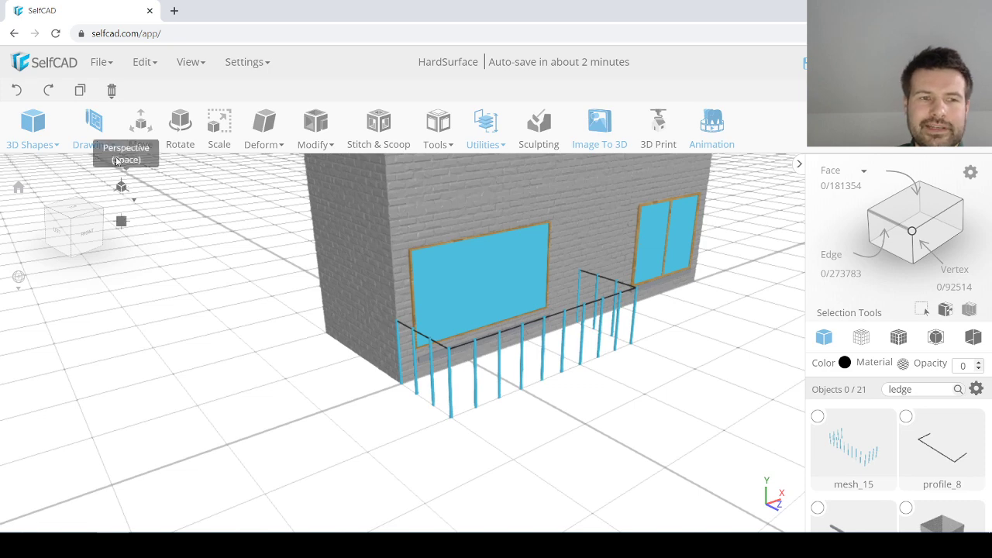
# Step: Draw a circle on the ground in front of the rods at about X -10, Z 105, entering a radius of 2 mm
pyautogui.click(96, 136)
pyautogui.click(91, 193)
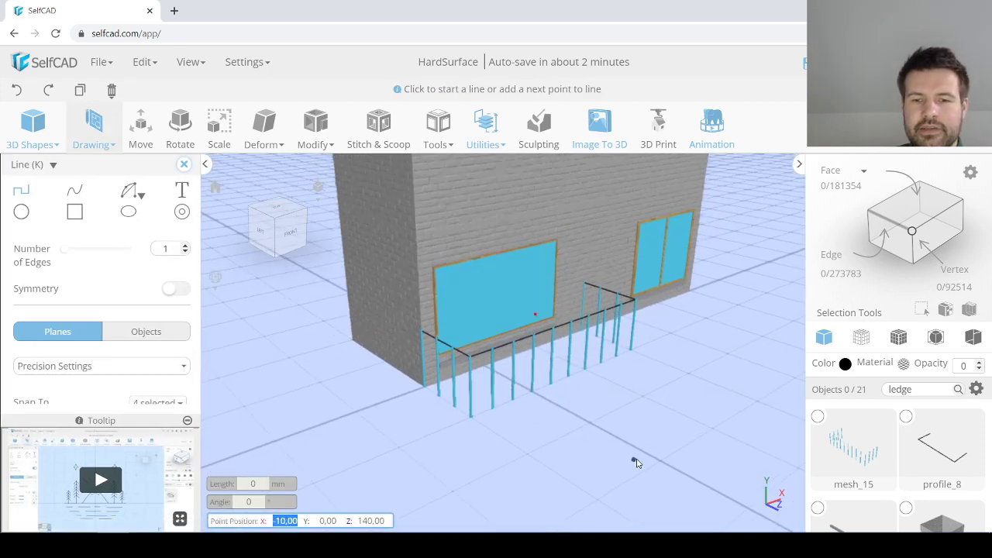
pyautogui.press('k')
pyautogui.press('c')
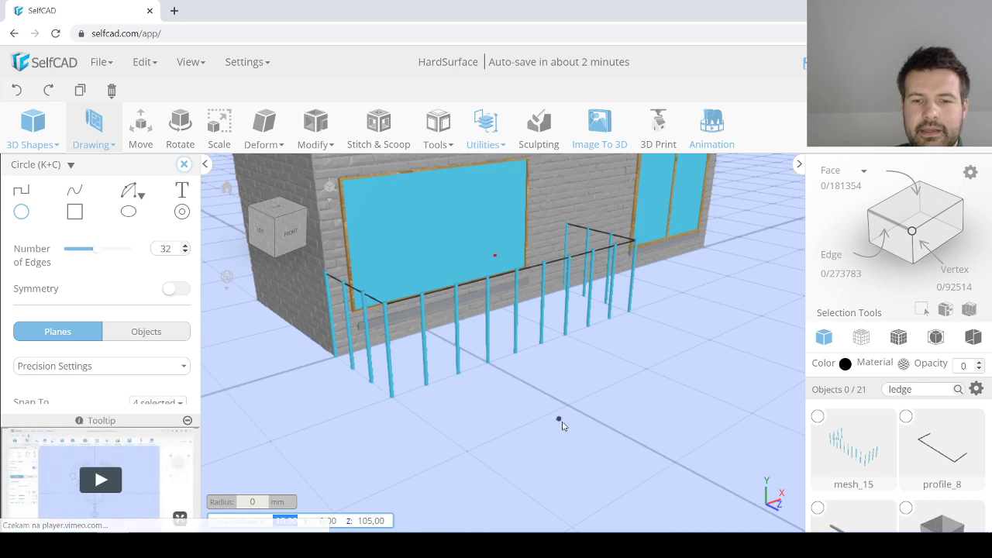
pyautogui.click(561, 422)
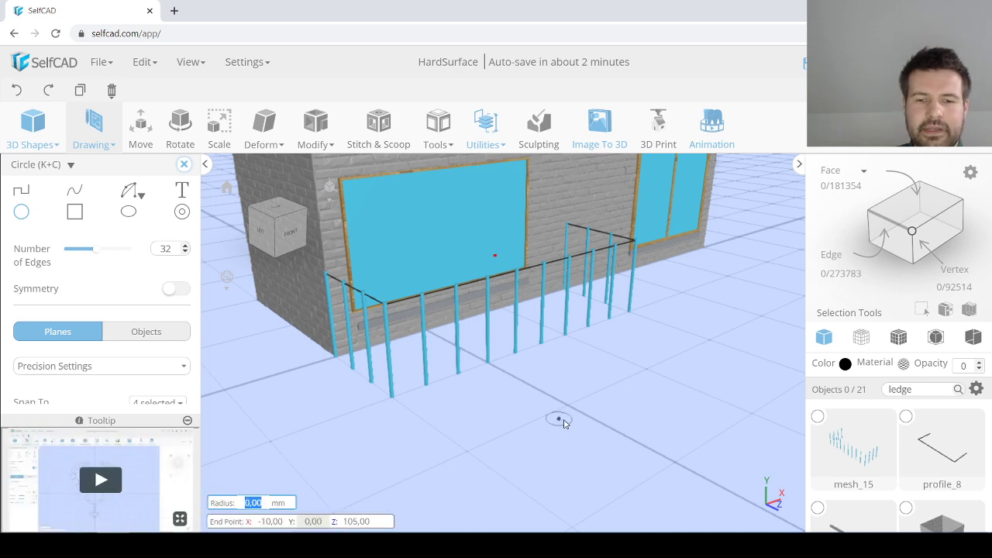
pyautogui.write('2')
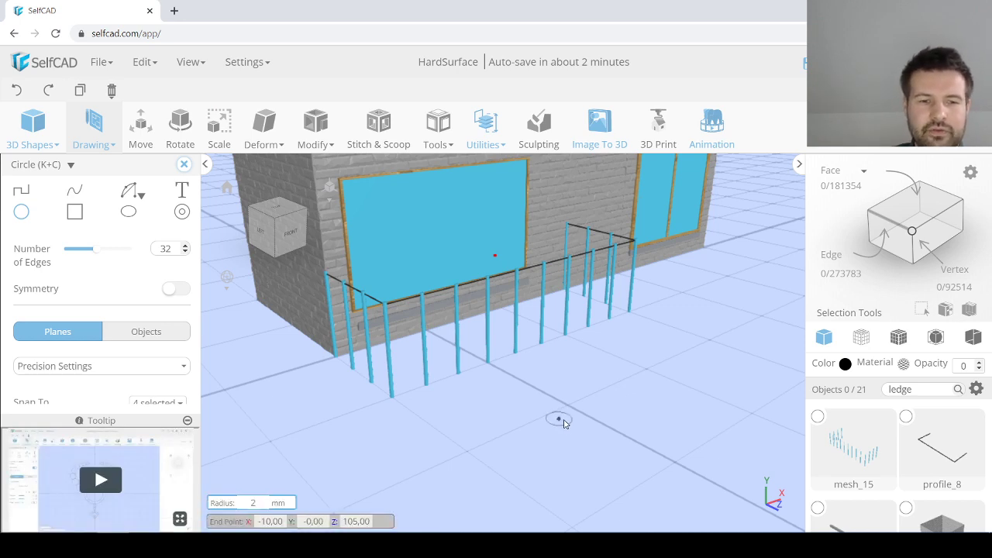
pyautogui.press('Return')
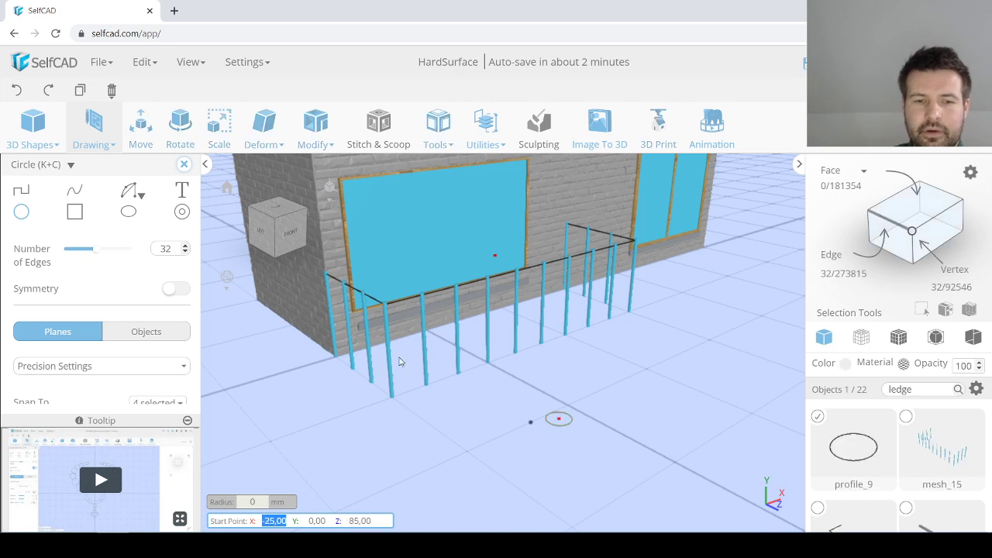
pyautogui.scroll(-2, 191, 169)
pyautogui.scroll(2, 175, 188)
pyautogui.click(185, 164)
# Step: Scale the circle profile to 2 in X and 2 in Z
pyautogui.click(219, 137)
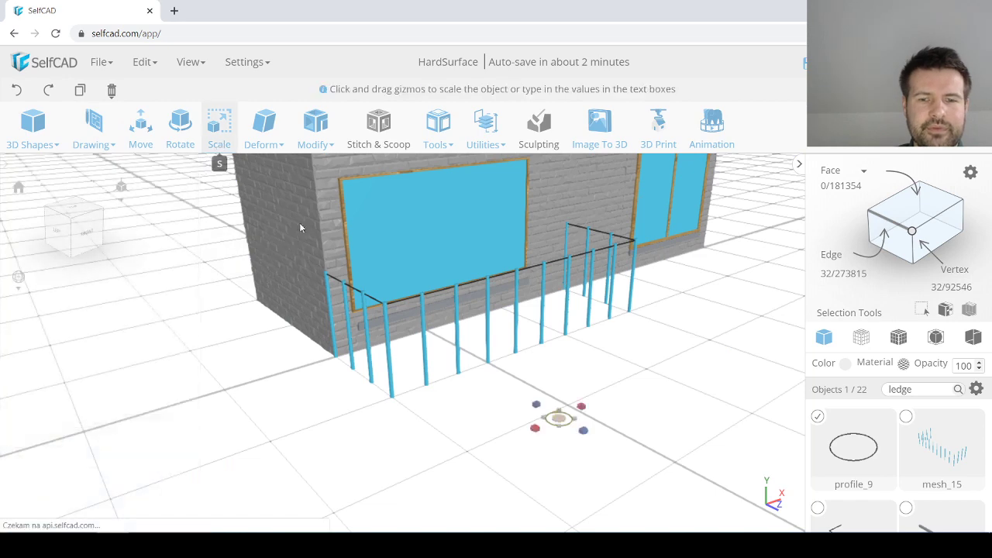
pyautogui.scroll(5, 434, 458)
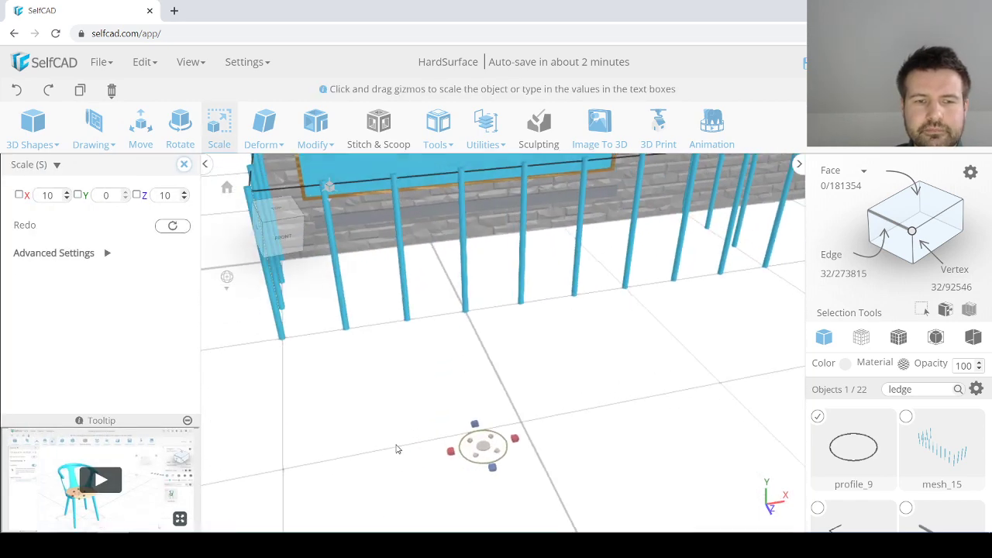
pyautogui.doubleClick(48, 195)
pyautogui.write('2')
pyautogui.doubleClick(166, 195)
pyautogui.write('2')
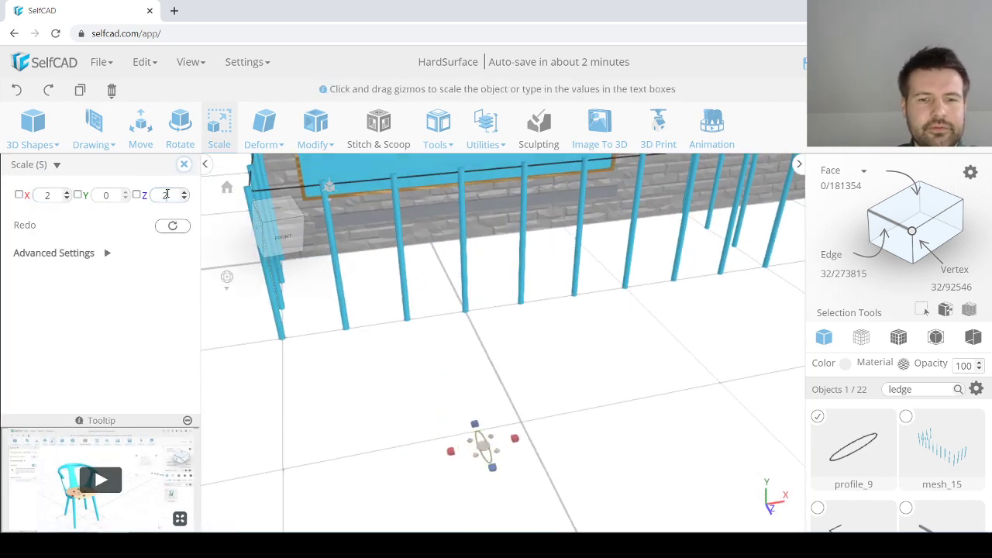
pyautogui.scroll(3, 492, 440)
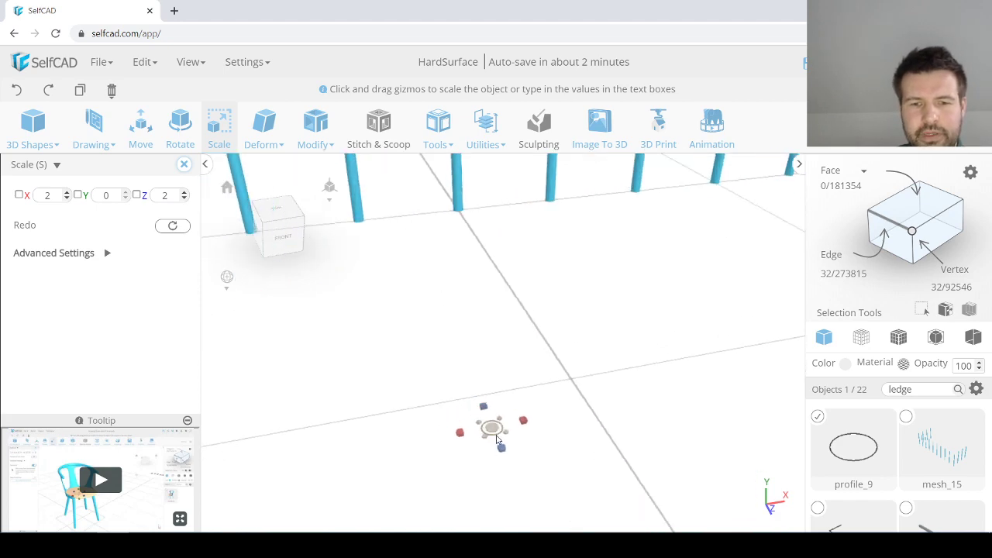
# Step: Move the small circle close to the base of a front fence rod and leave it selected
pyautogui.scroll(-5, 390, 383)
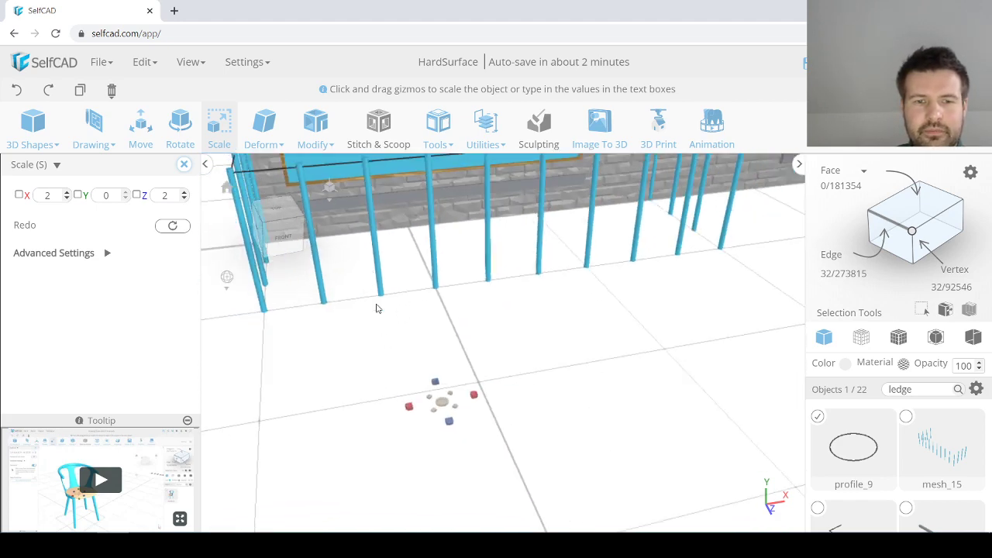
pyautogui.press('m')
pyautogui.moveTo(468, 431); pyautogui.dragTo(392, 320)
pyautogui.moveTo(398, 326); pyautogui.dragTo(476, 354, button='right')
pyautogui.click(488, 359)
pyautogui.scroll(3, 478, 359)
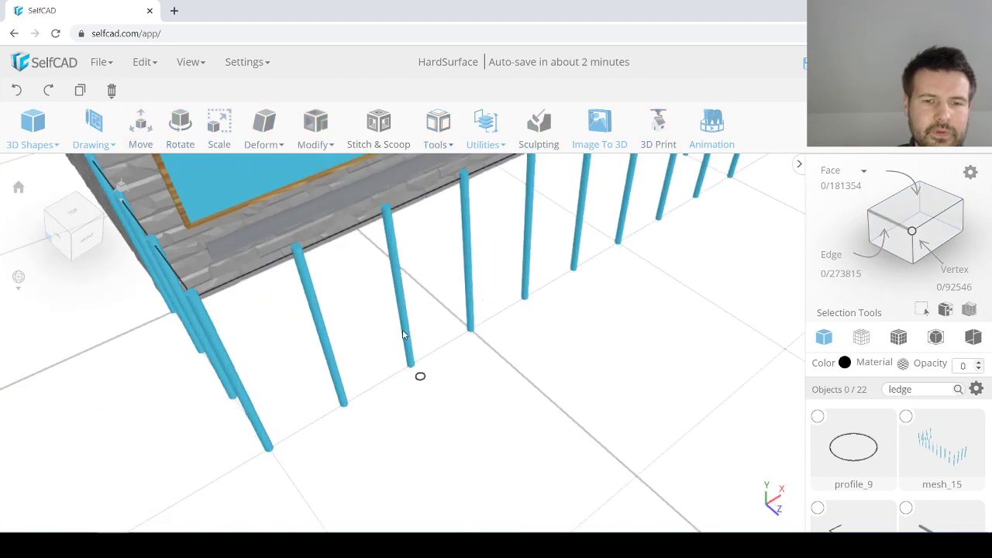
pyautogui.click(421, 378)
pyautogui.moveTo(421, 377); pyautogui.dragTo(444, 377, button='right')
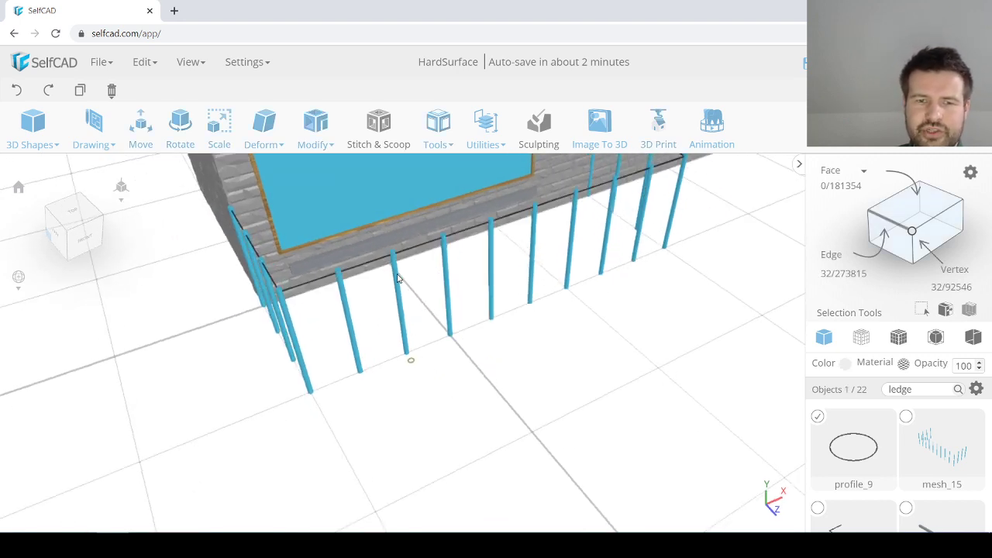
# Step: Move the small circle away from the fence rods to about X -18, Z 80 and deselect it
pyautogui.click(140, 130)
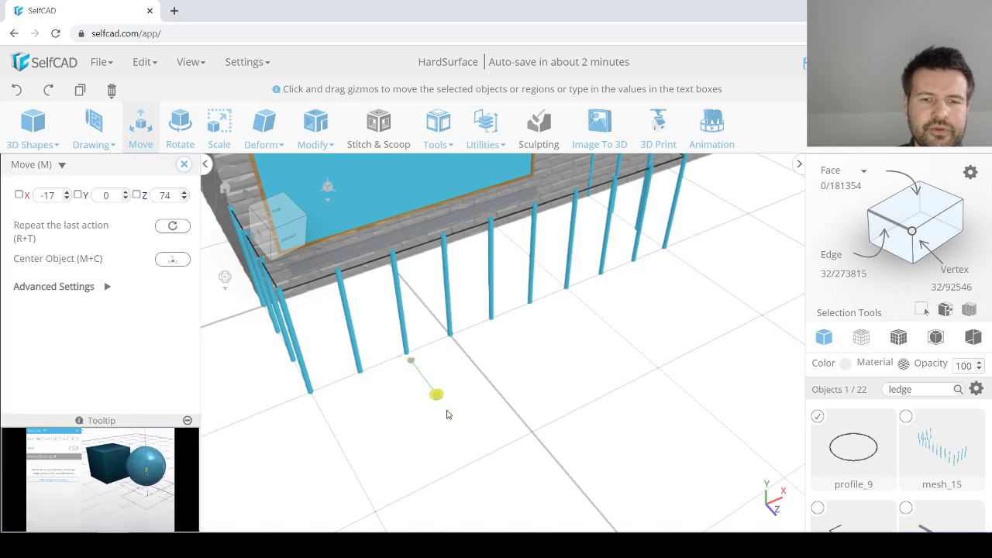
pyautogui.moveTo(587, 411); pyautogui.dragTo(519, 373, button='right')
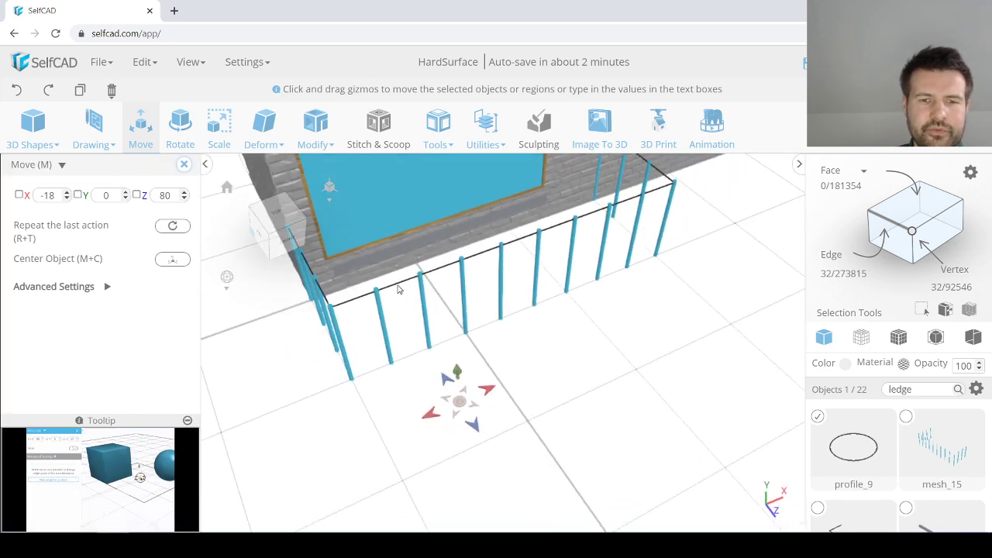
pyautogui.click(552, 368)
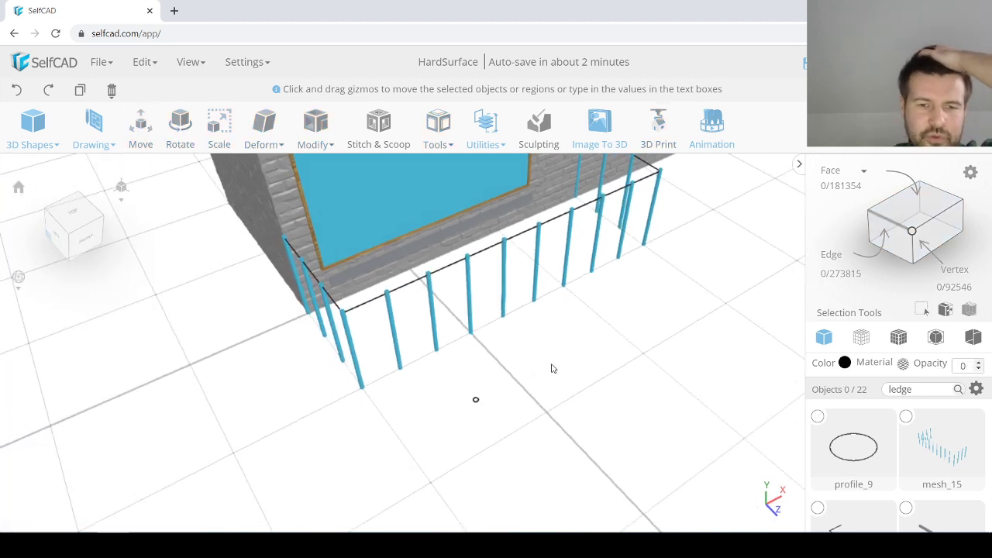
# Step: Select the small circle together with the raised three-sided path and preview a Follow Path sweep
pyautogui.click(477, 403)
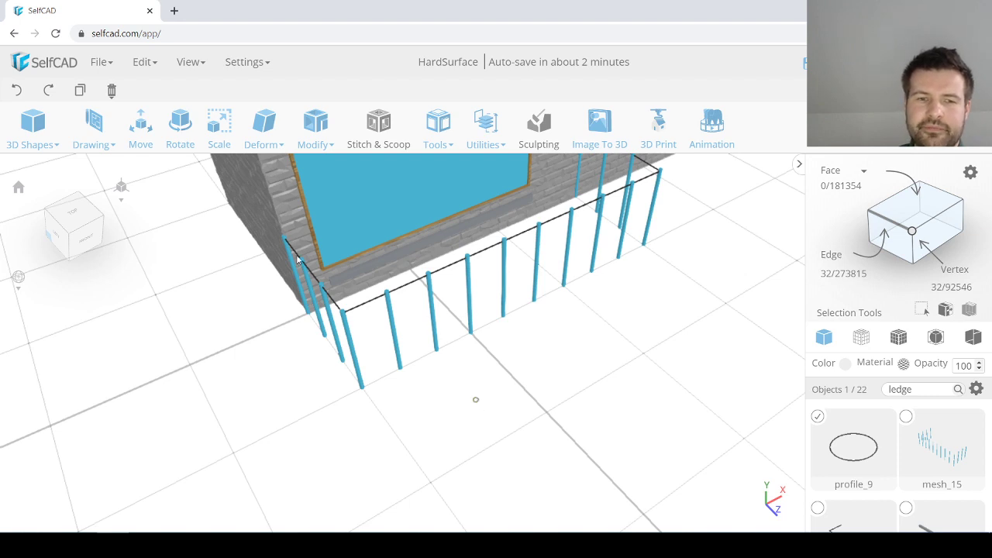
pyautogui.moveTo(479, 384); pyautogui.dragTo(410, 323, button='right')
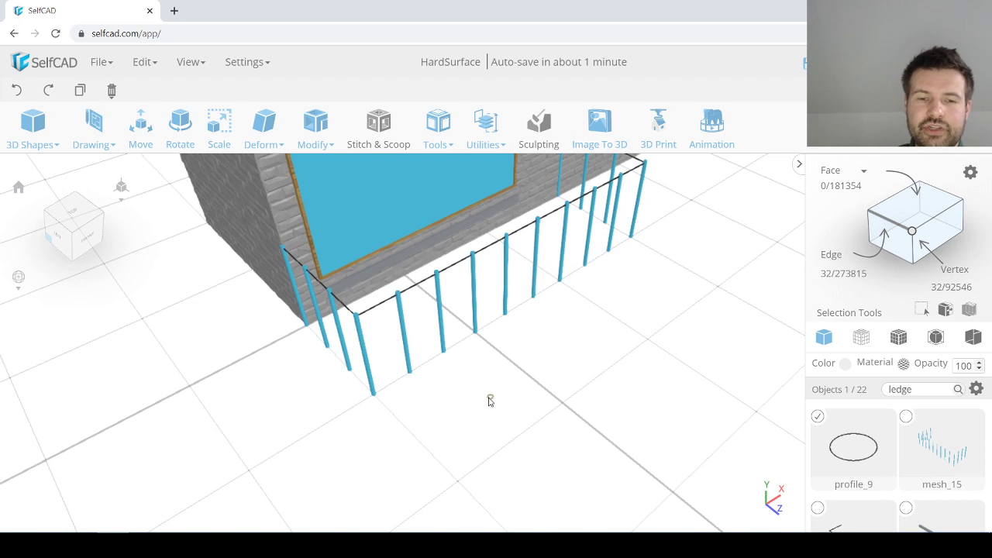
pyautogui.scroll(2, 489, 400)
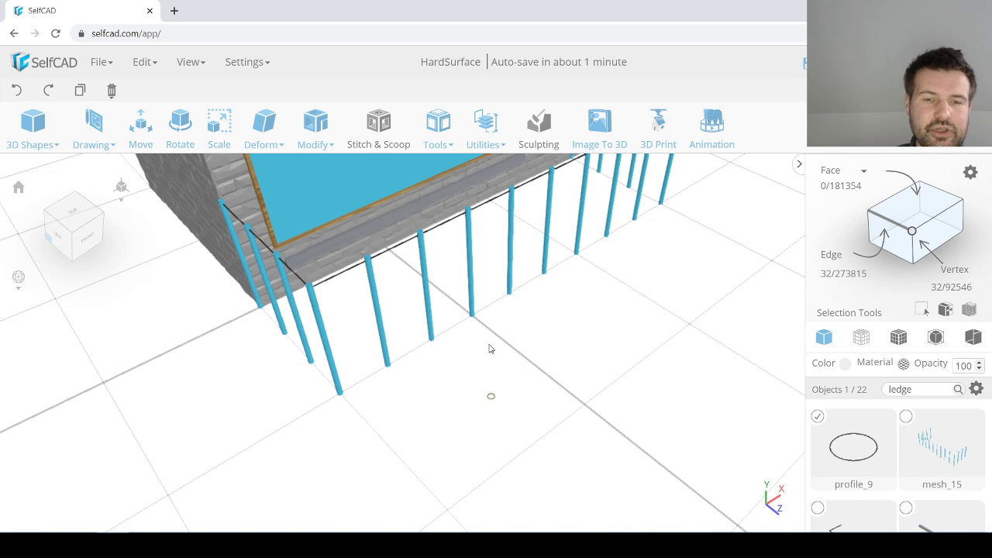
pyautogui.moveTo(480, 356); pyautogui.dragTo(493, 356, button='right')
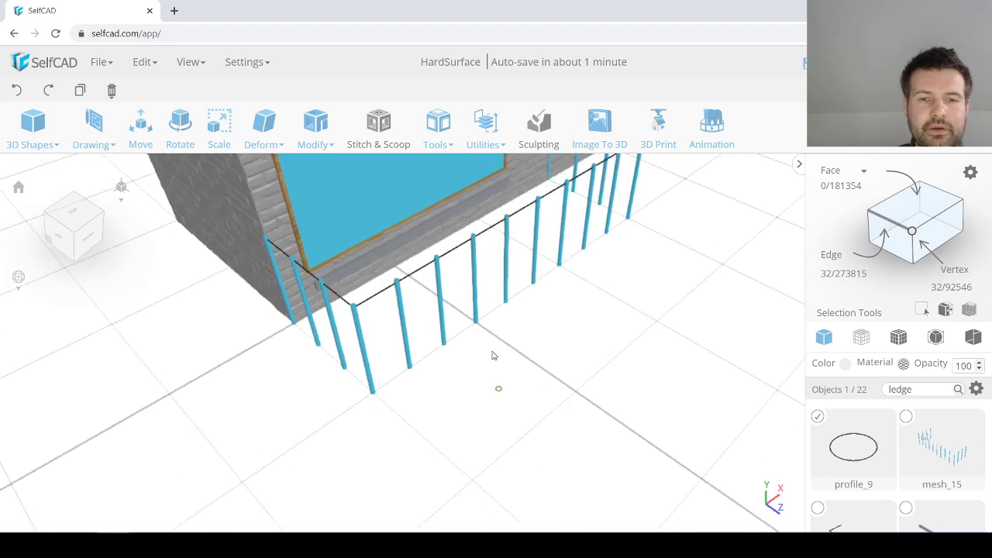
pyautogui.click(421, 273)
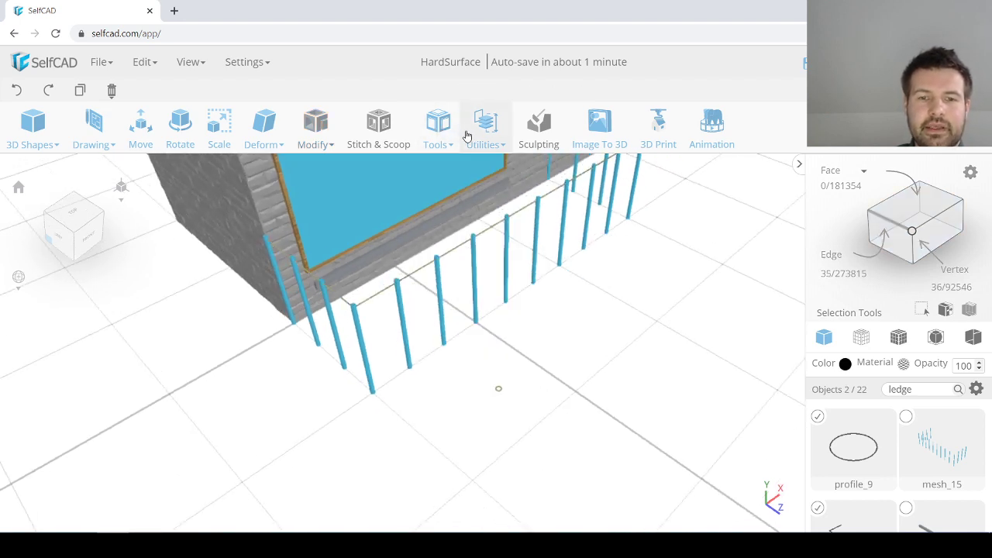
pyautogui.moveTo(440, 134)
pyautogui.click(470, 282)
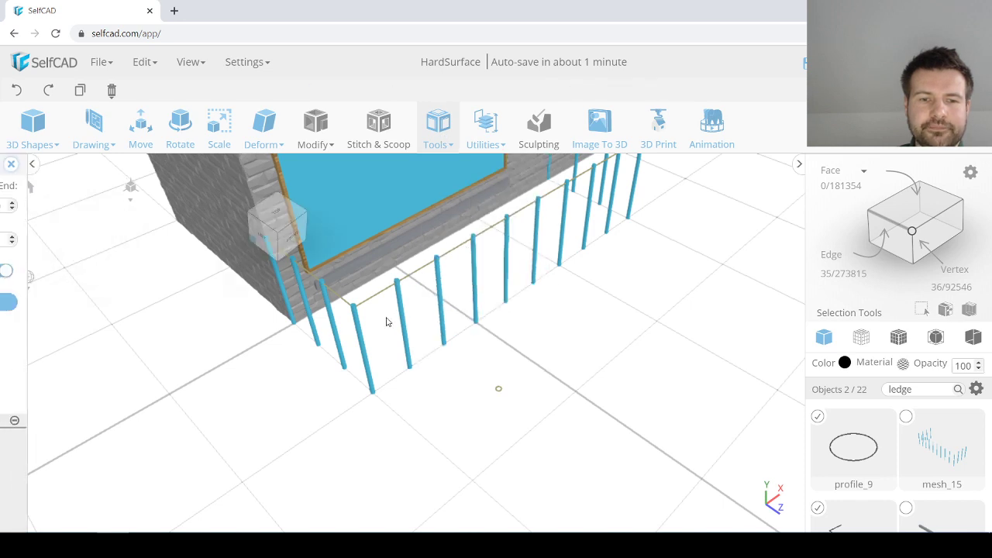
pyautogui.click(129, 307)
# Step: Check the swept top rail at its corners and both wall ends, and finalize the Follow Path
pyautogui.moveTo(387, 328); pyautogui.dragTo(483, 321, button='right')
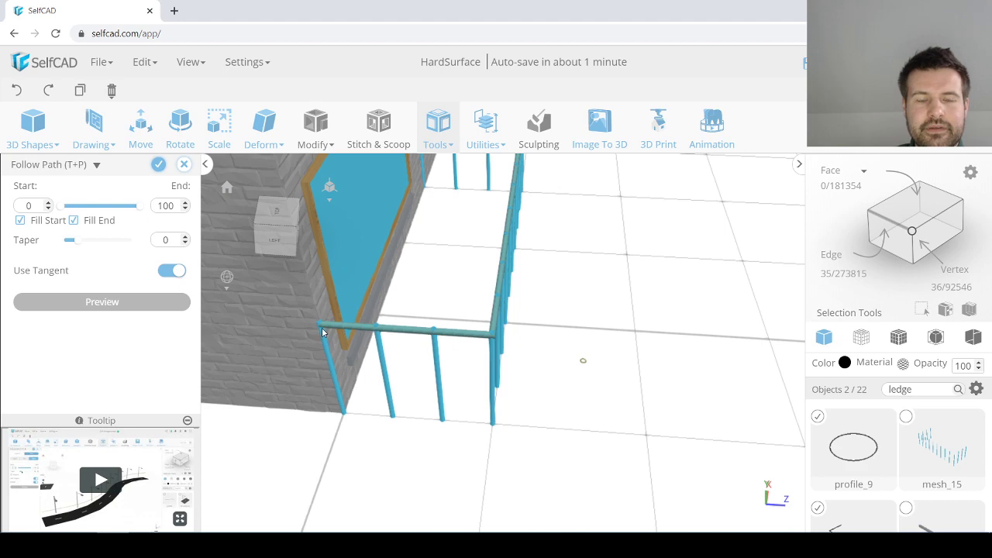
pyautogui.moveTo(351, 331); pyautogui.dragTo(411, 325, button='right')
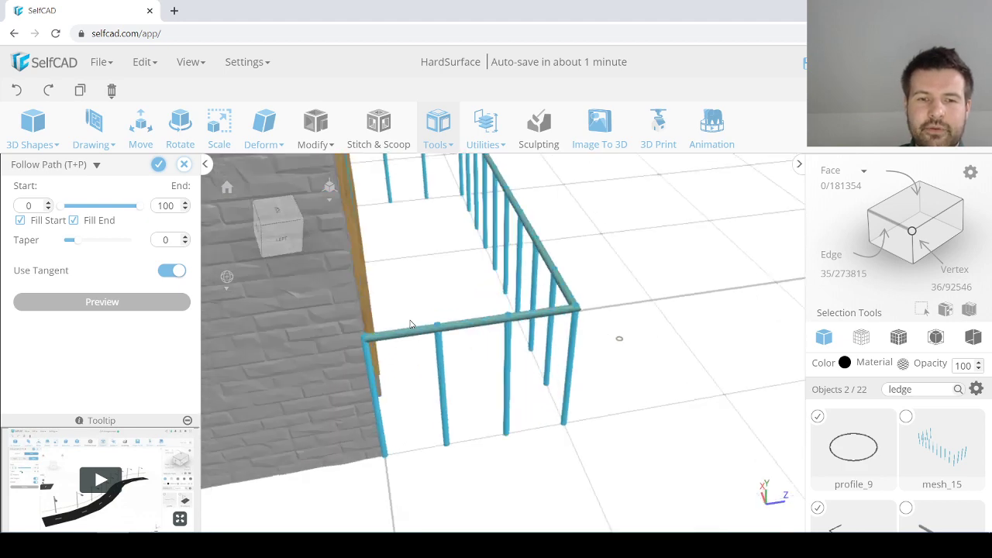
pyautogui.scroll(5, 398, 331)
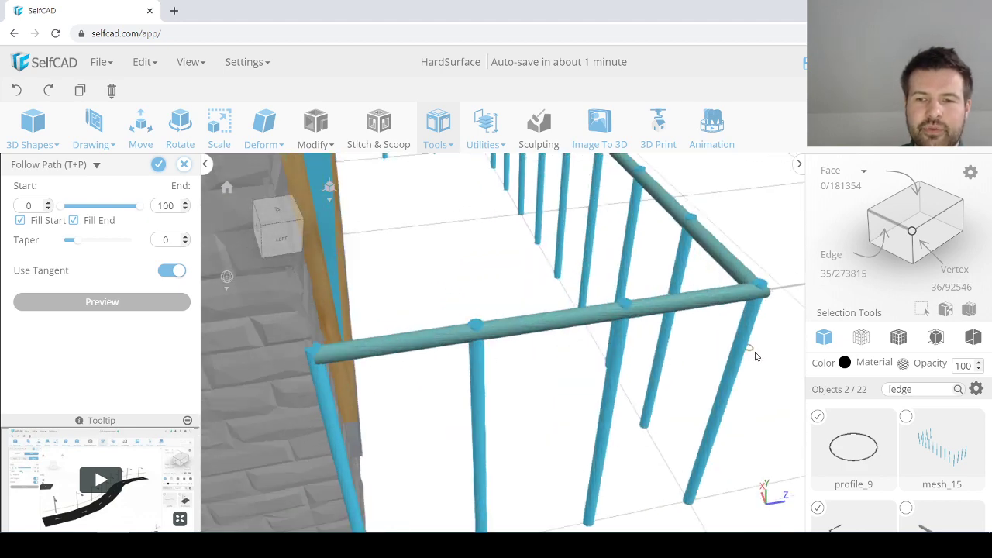
pyautogui.moveTo(602, 221); pyautogui.dragTo(514, 394, button='right')
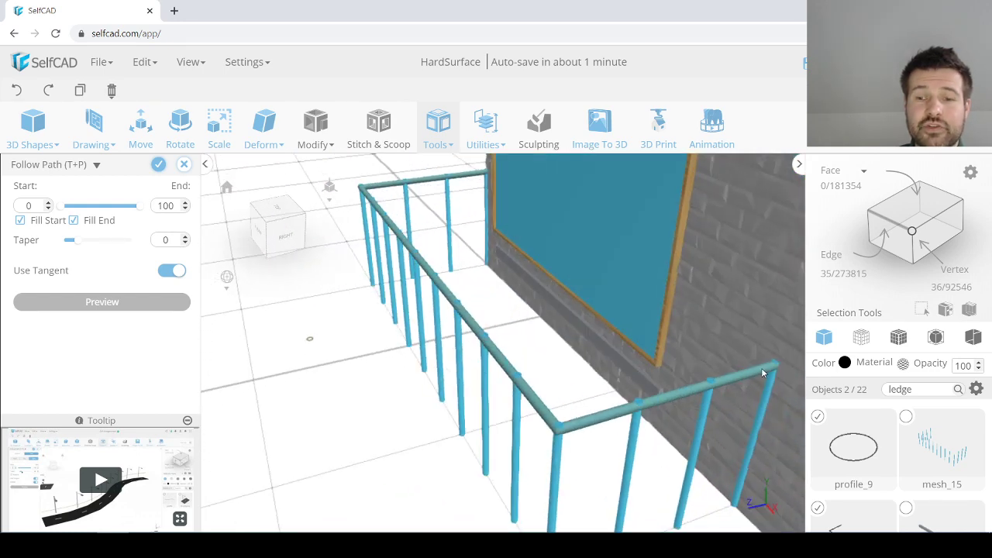
pyautogui.moveTo(595, 339); pyautogui.dragTo(481, 324, button='right')
pyautogui.click(158, 166)
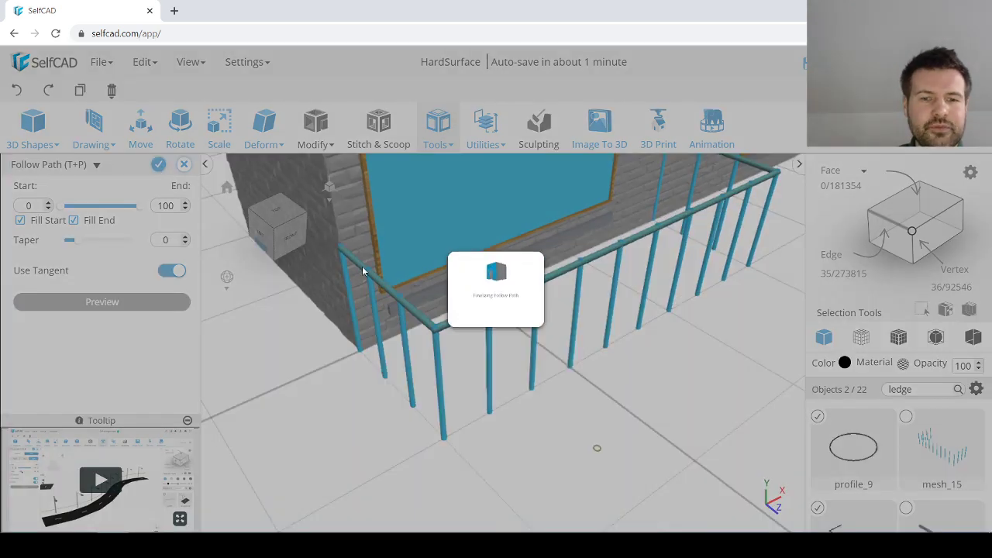
# Step: Duplicate the top rail, place one rail about halfway down the rods as a middle rail, and deselect everything
pyautogui.click(517, 292)
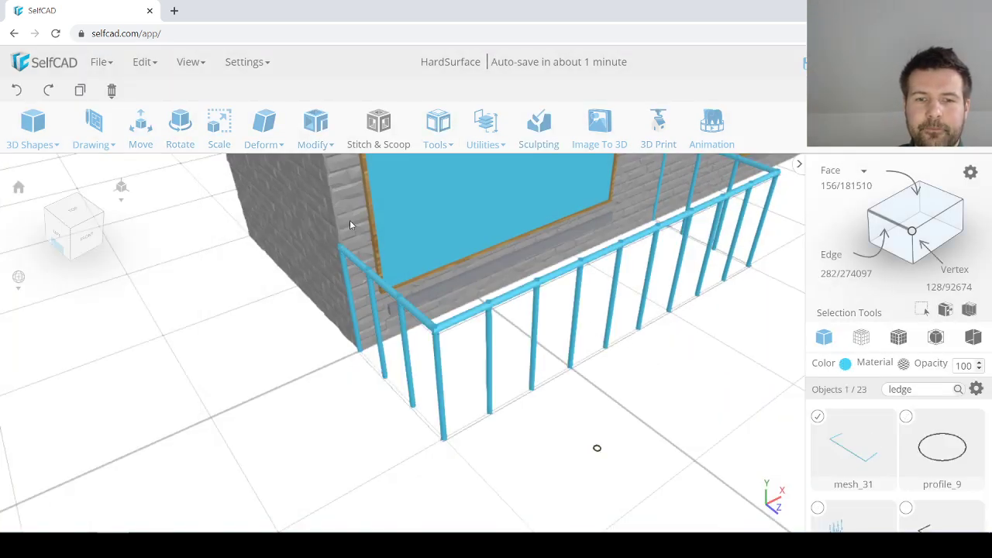
pyautogui.click(140, 124)
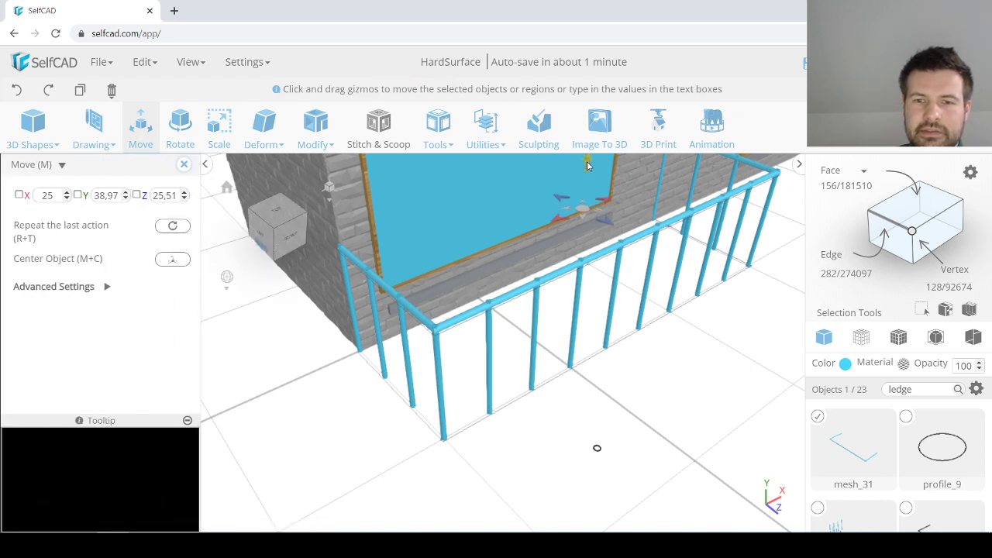
pyautogui.moveTo(586, 162); pyautogui.dragTo(587, 271)
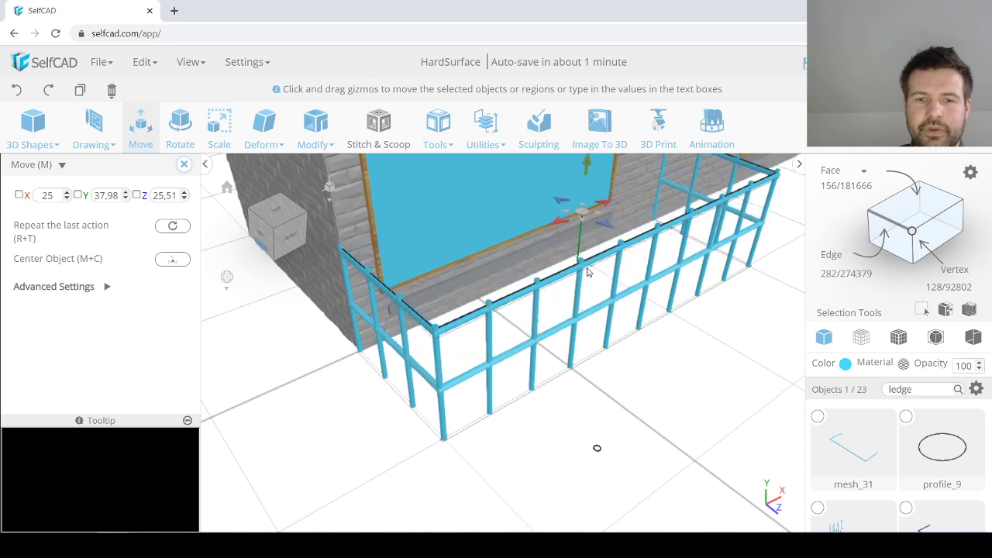
pyautogui.click(655, 393)
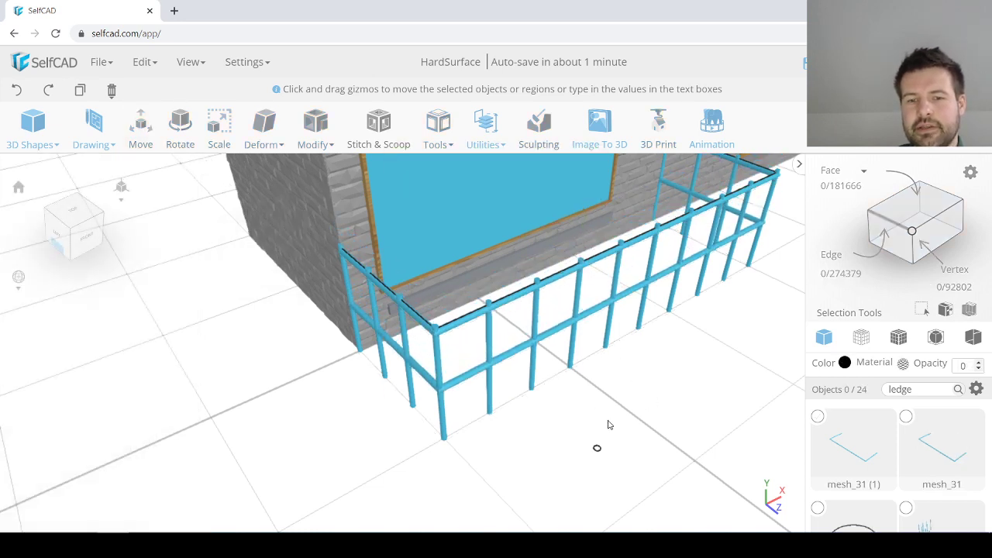
# Step: Delete the leftover circle profile and the three-sided path profile from the scene
pyautogui.scroll(-3, 617, 444)
pyautogui.click(608, 446)
pyautogui.moveTo(608, 446); pyautogui.dragTo(583, 402, button='right')
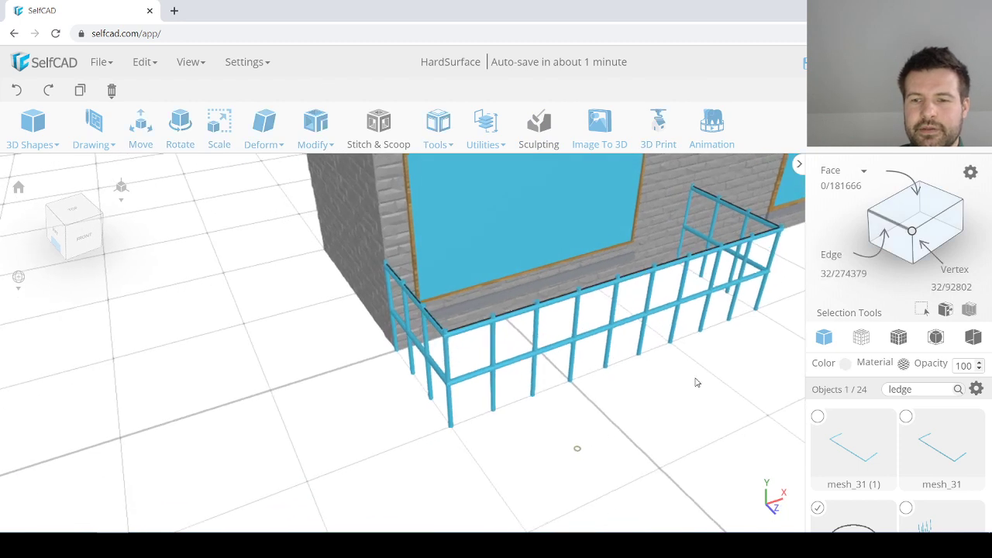
pyautogui.scroll(-3, 871, 437)
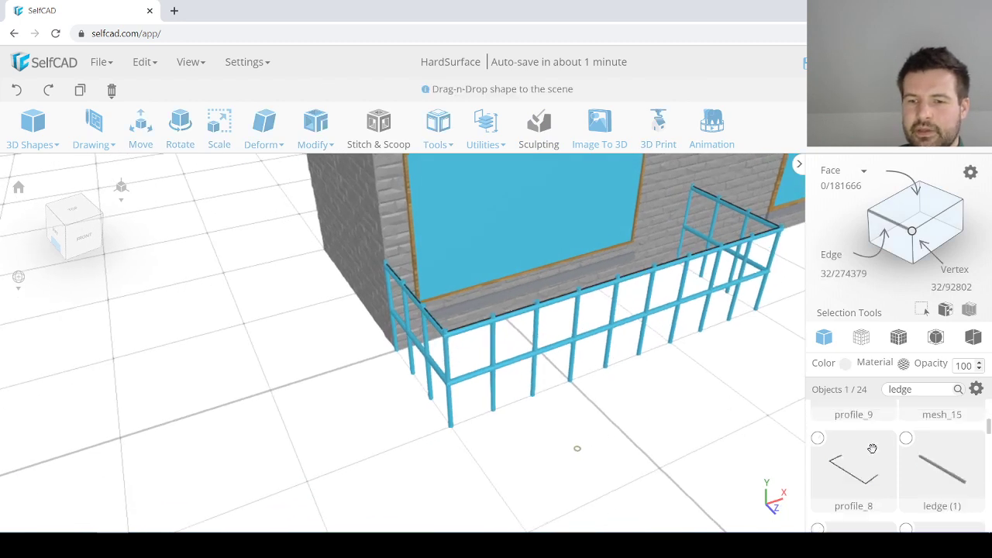
pyautogui.click(817, 439)
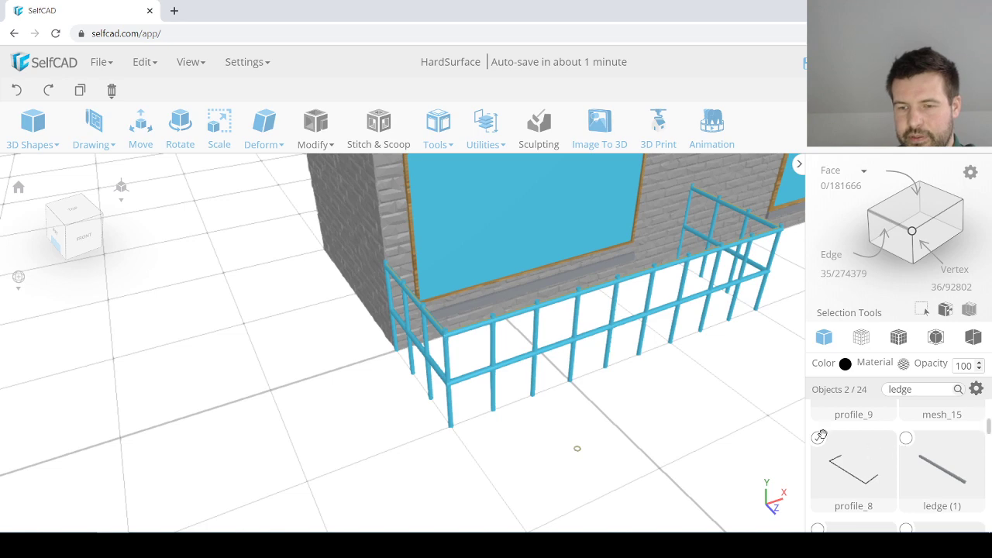
pyautogui.press('Delete')
pyautogui.press('Return')
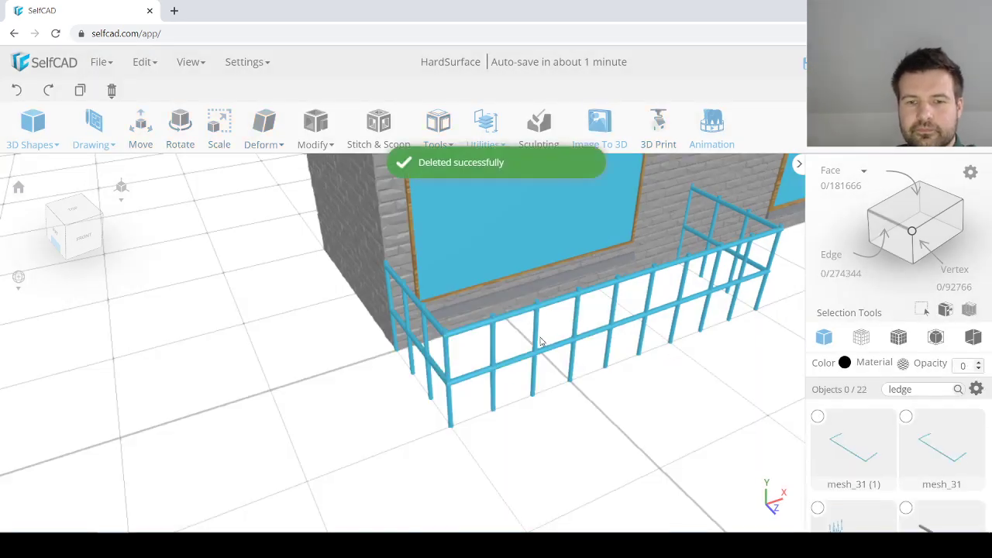
# Step: Select the fence rods, the middle rail and the top rail, and merge them into one object
pyautogui.click(536, 336)
pyautogui.moveTo(580, 386); pyautogui.dragTo(509, 355)
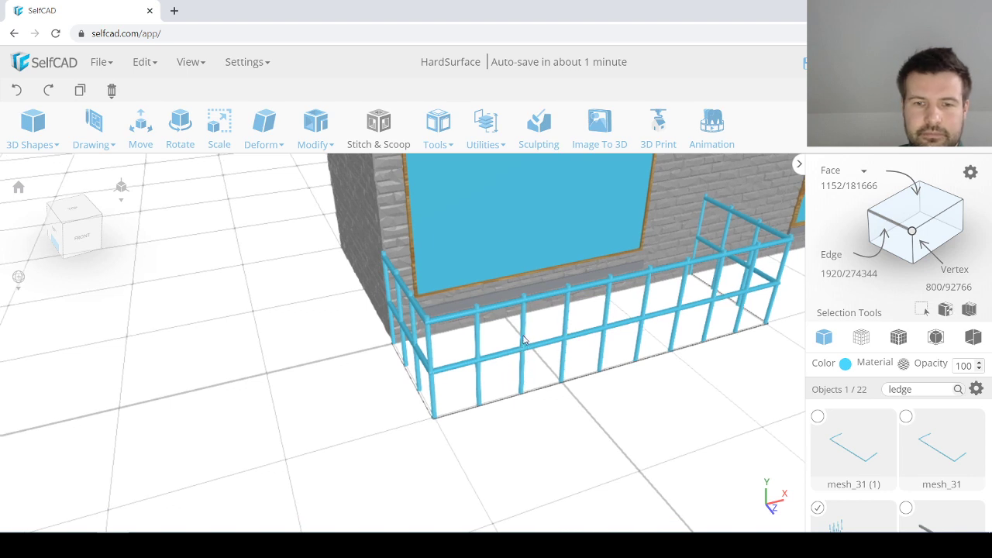
pyautogui.click(523, 336)
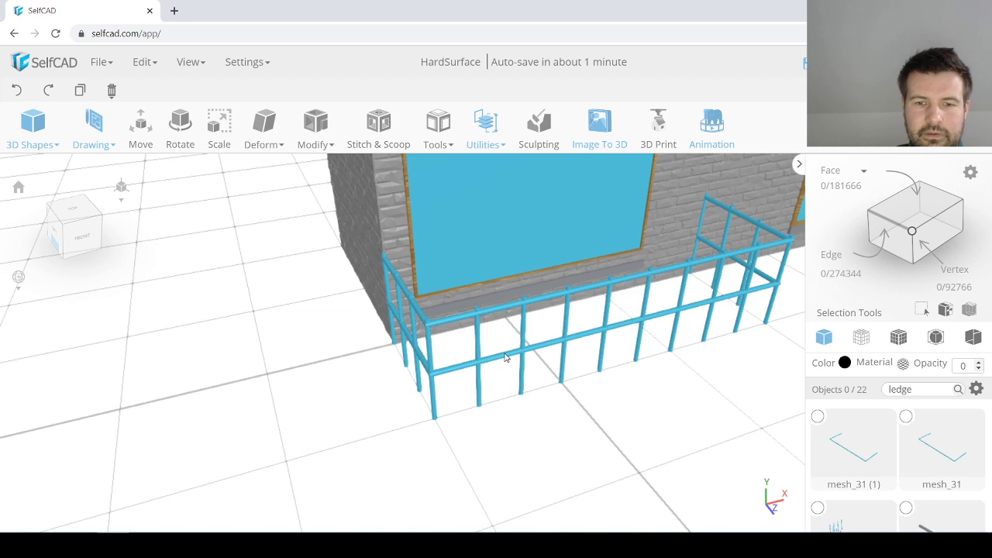
pyautogui.click(505, 357)
pyautogui.keyDown('shift'); pyautogui.click(522, 338); pyautogui.keyUp('shift')
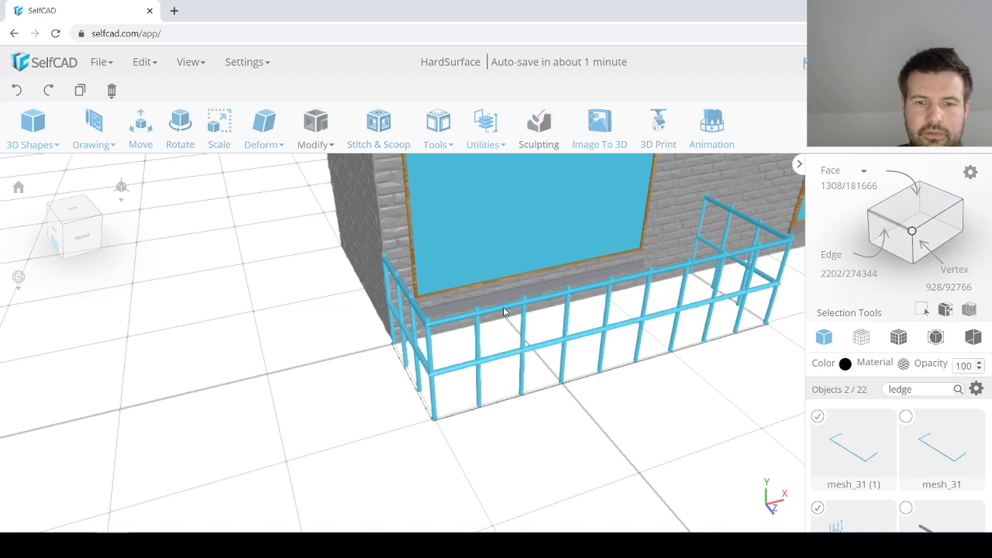
pyautogui.keyDown('shift'); pyautogui.click(503, 311); pyautogui.keyUp('shift')
pyautogui.click(485, 128)
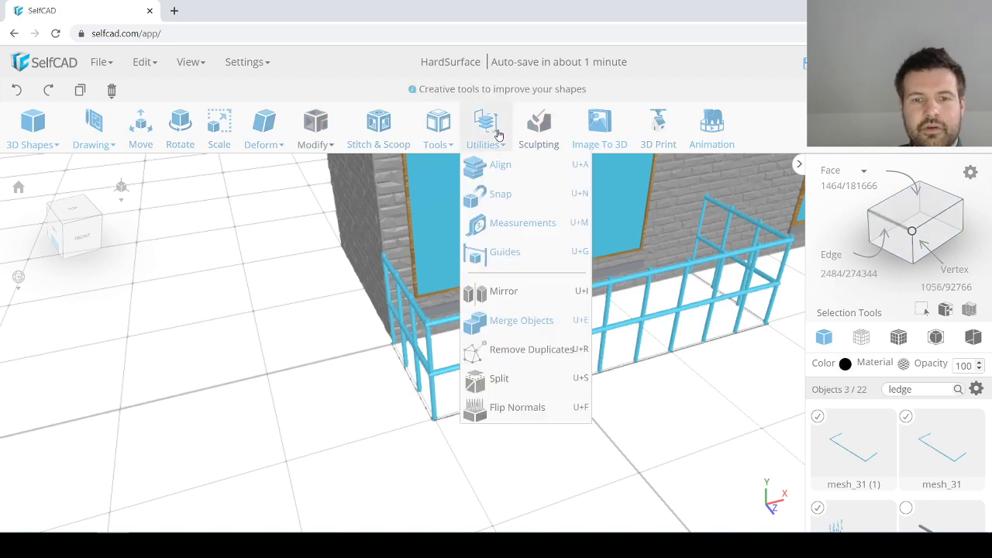
pyautogui.click(521, 325)
# Step: Apply the Metal 2 texture from the Metal category to the merged fence
pyautogui.moveTo(655, 455); pyautogui.dragTo(577, 297, button='right')
pyautogui.scroll(-2, 494, 431)
pyautogui.moveTo(515, 364); pyautogui.dragTo(625, 355, button='right')
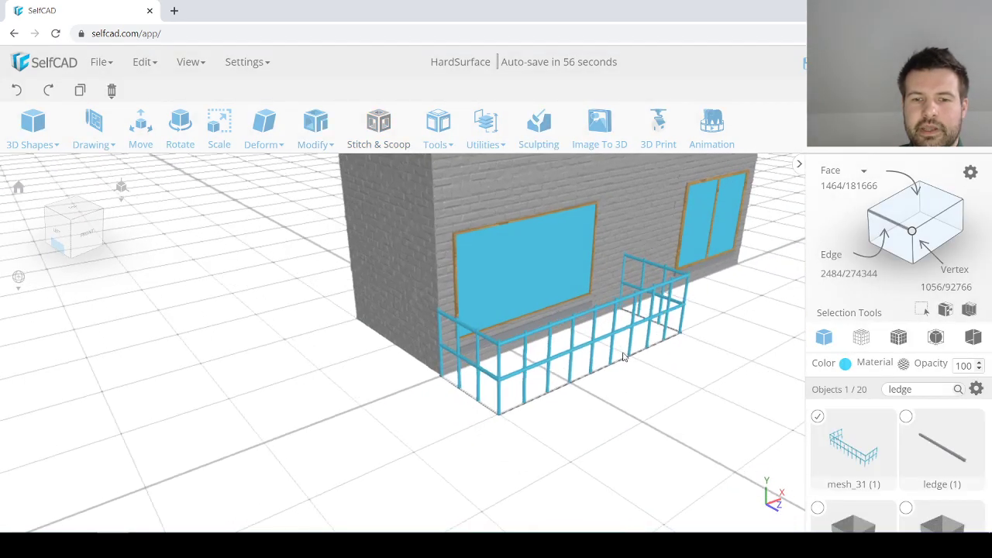
pyautogui.click(903, 365)
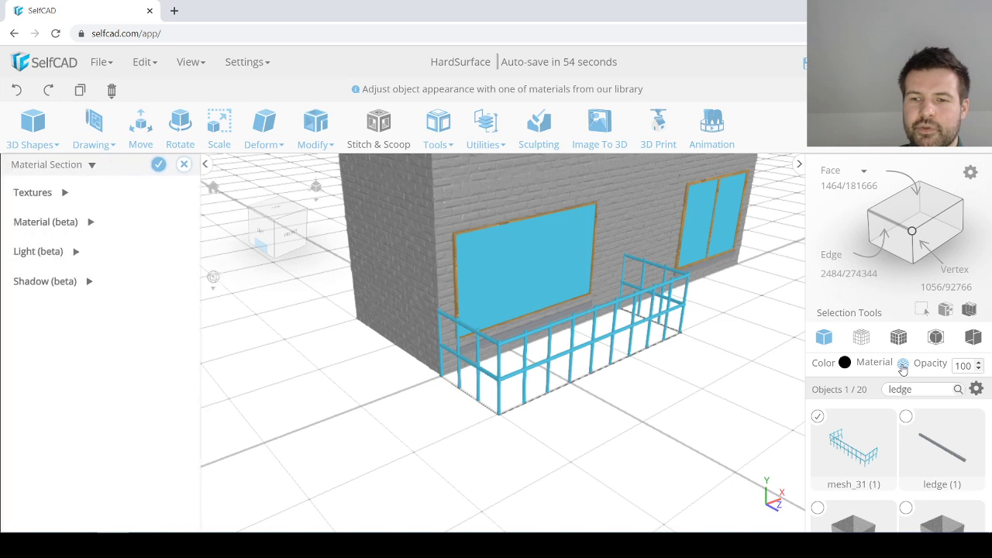
pyautogui.click(64, 194)
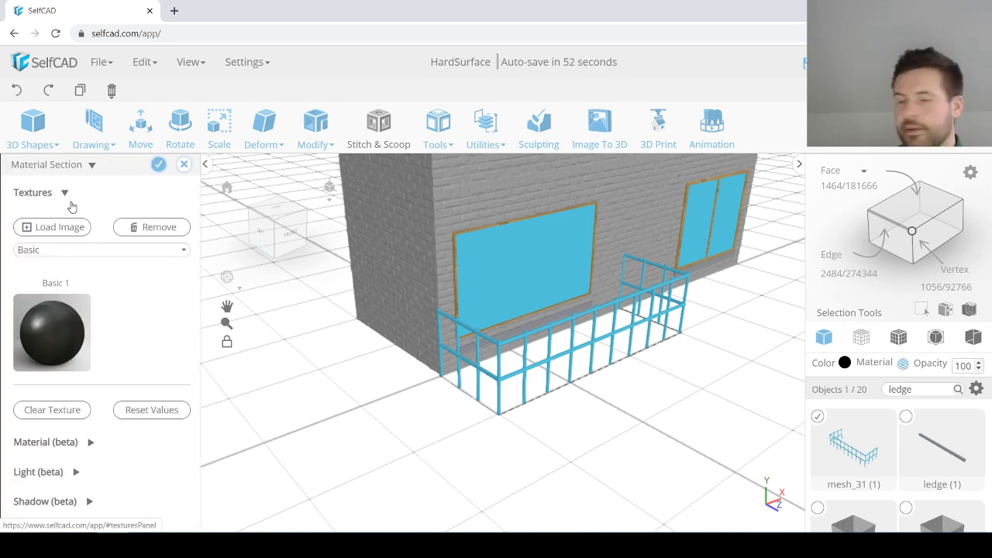
pyautogui.click(82, 249)
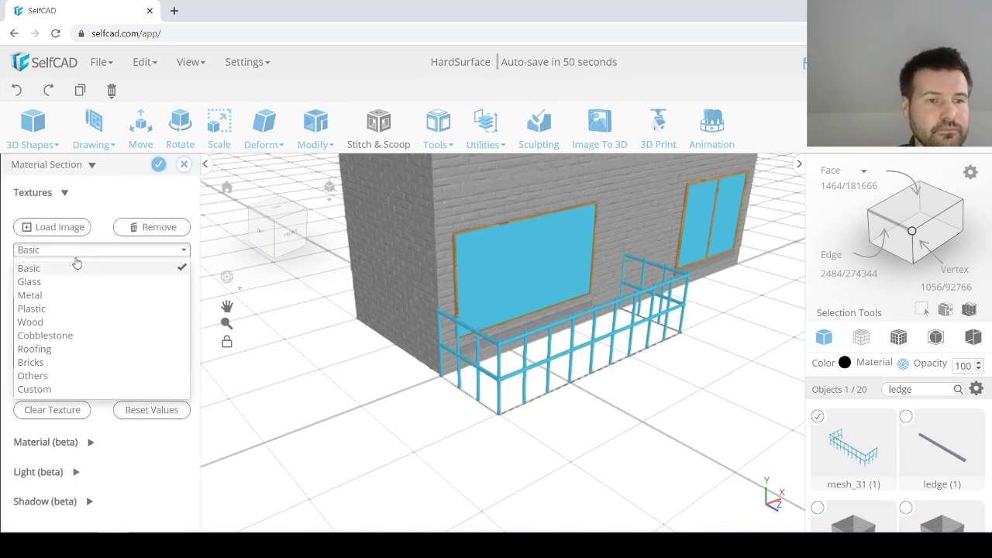
pyautogui.click(65, 301)
pyautogui.click(149, 342)
pyautogui.scroll(2, 564, 337)
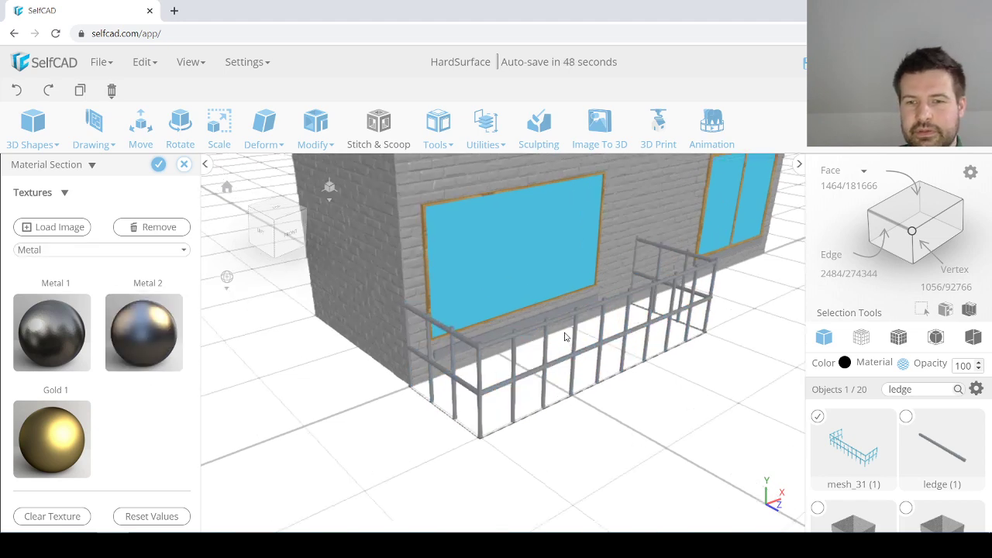
pyautogui.moveTo(565, 333)
pyautogui.mouseDown(button='right')
pyautogui.moveTo(537, 341)
pyautogui.moveTo(565, 341)
pyautogui.mouseUp(button='right')
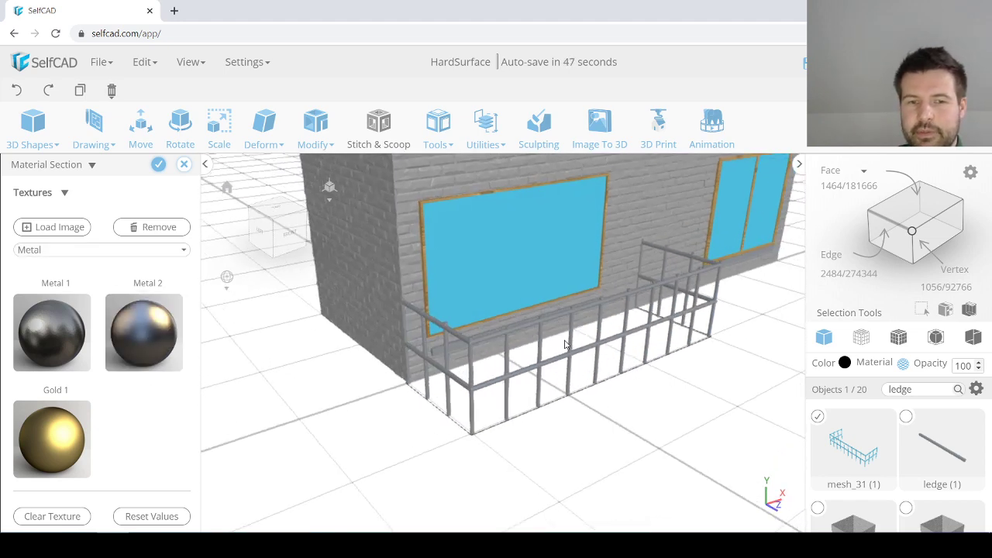
pyautogui.click(157, 165)
# Step: Tint the merged fence a medium grey with the custom colour #8f8383 and deselect everything
pyautogui.click(845, 362)
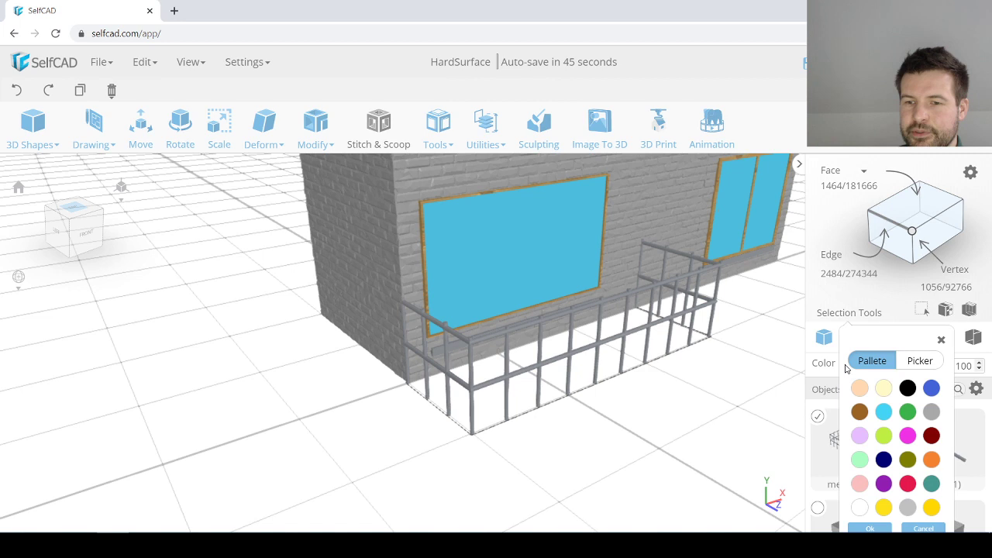
pyautogui.click(884, 448)
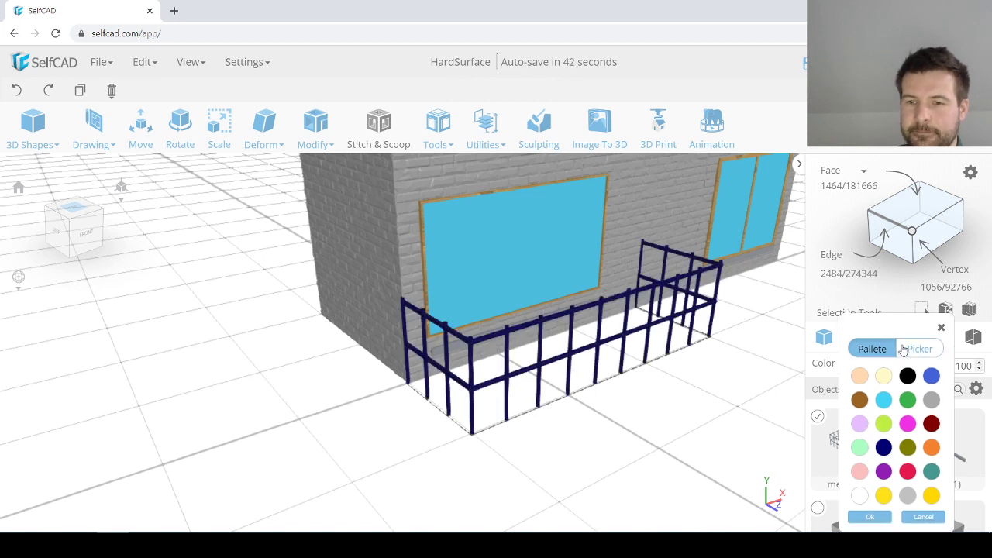
pyautogui.click(931, 400)
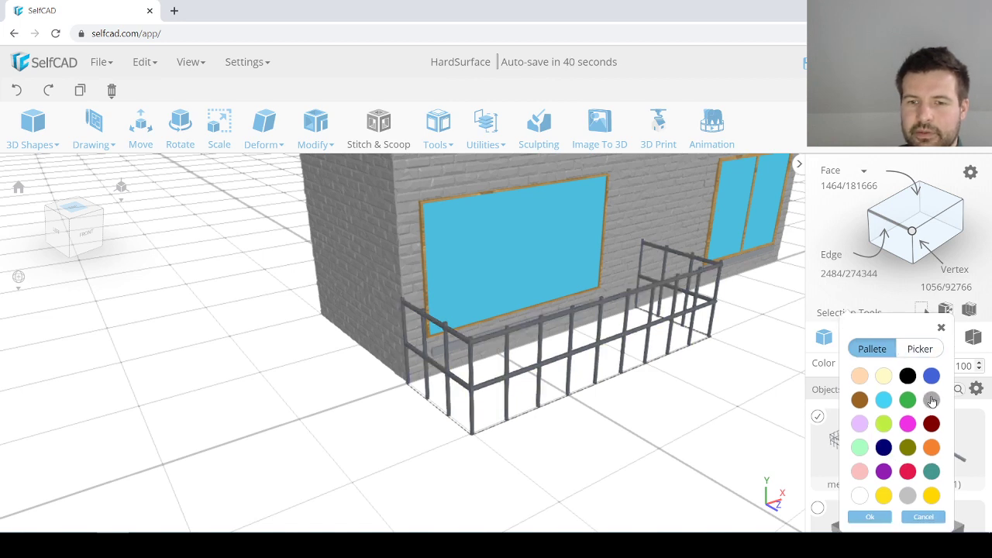
pyautogui.click(916, 349)
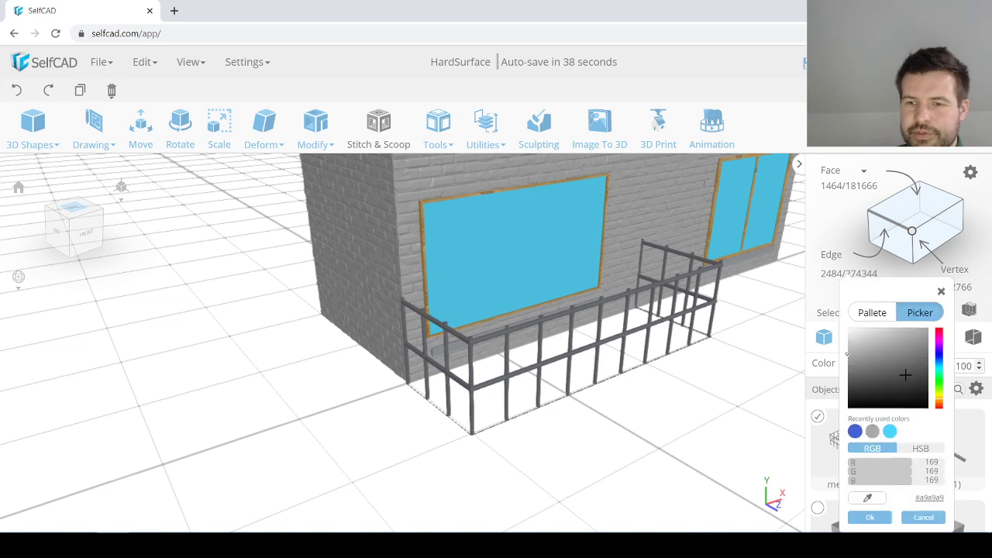
pyautogui.click(856, 363)
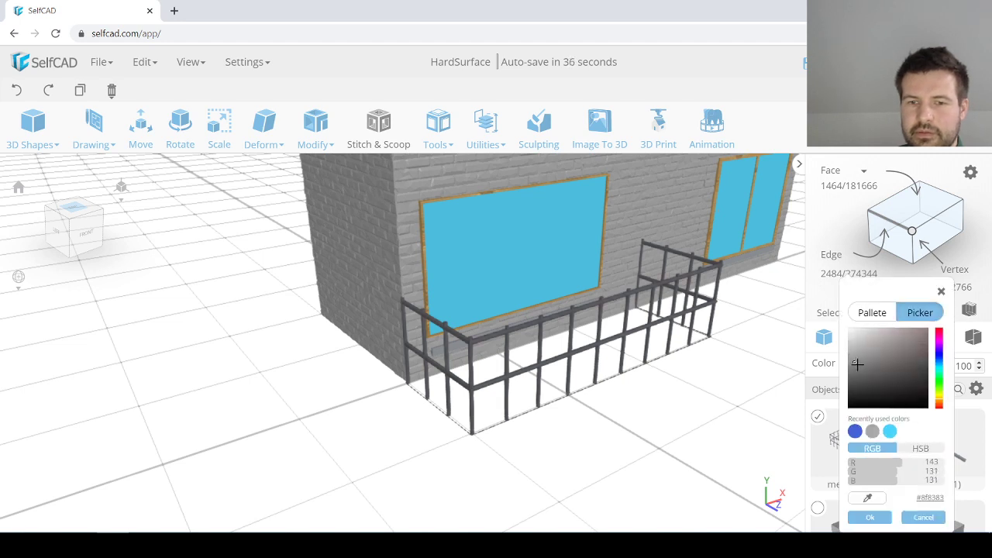
pyautogui.click(871, 518)
pyautogui.click(673, 428)
pyautogui.moveTo(671, 426); pyautogui.dragTo(582, 351)
pyautogui.scroll(-2, 570, 357)
pyautogui.scroll(2, 582, 351)
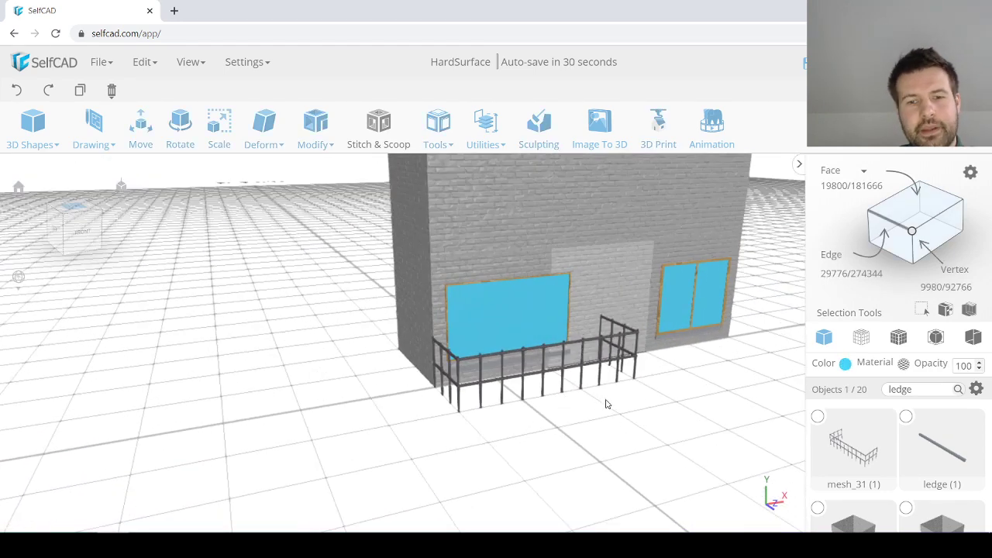
pyautogui.scroll(-5, 603, 413)
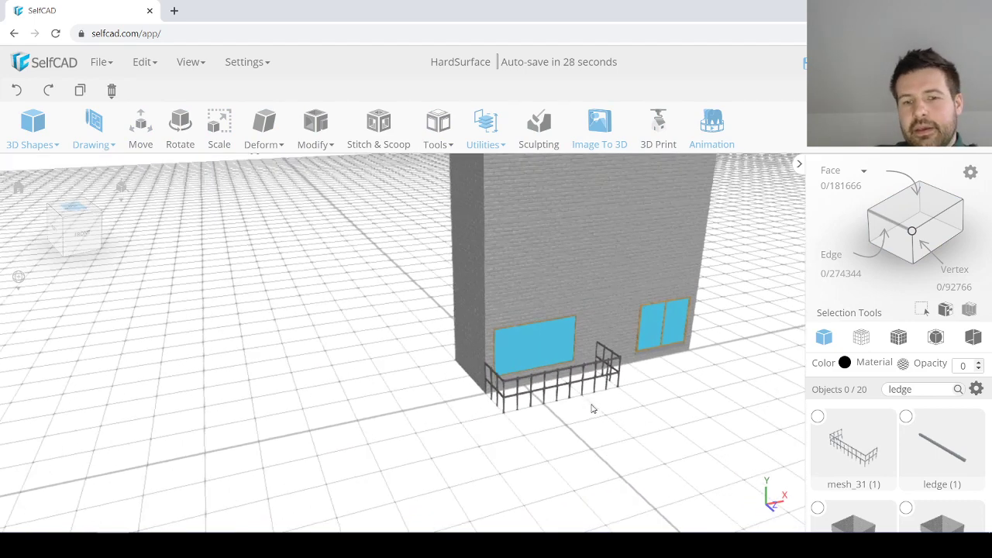
pyautogui.scroll(2, 632, 354)
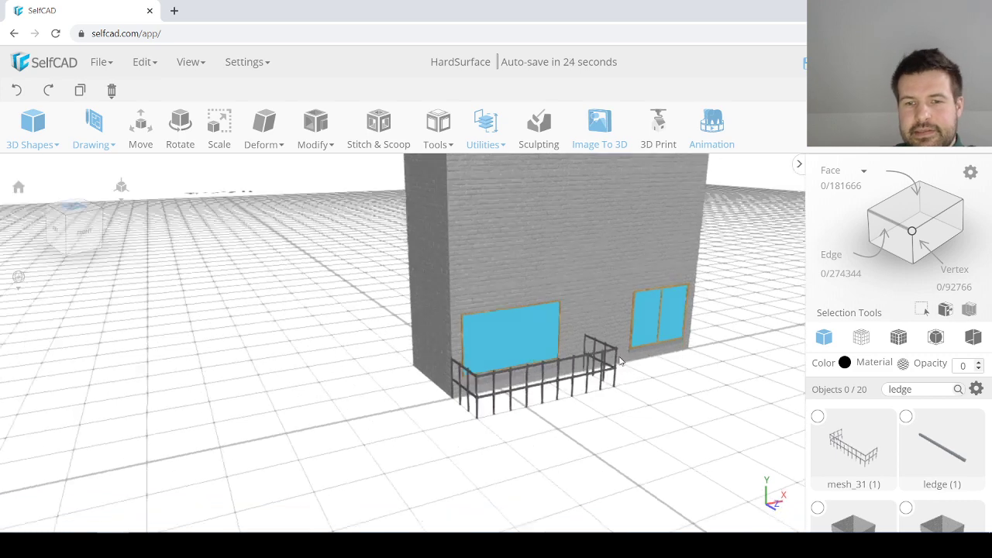
# Step: Select the glass of the wide window and of the two-pane window together
pyautogui.click(550, 332)
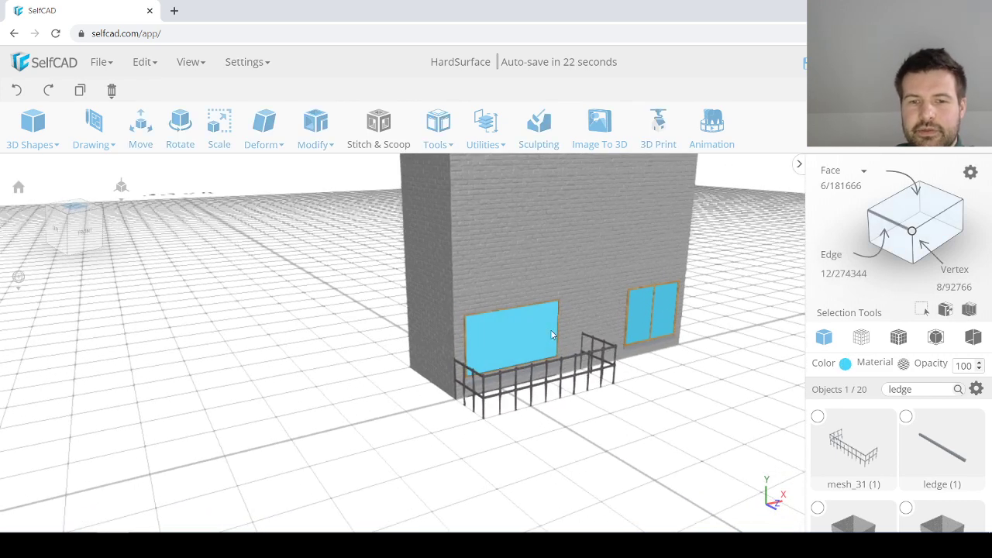
pyautogui.keyDown('shift'); pyautogui.click(643, 316); pyautogui.keyUp('shift')
pyautogui.scroll(-1, 457, 325)
pyautogui.moveTo(476, 334); pyautogui.dragTo(503, 296, button='right')
pyautogui.scroll(2, 528, 319)
pyautogui.scroll(-2, 378, 327)
pyautogui.scroll(2, 512, 298)
pyautogui.scroll(-1, 493, 296)
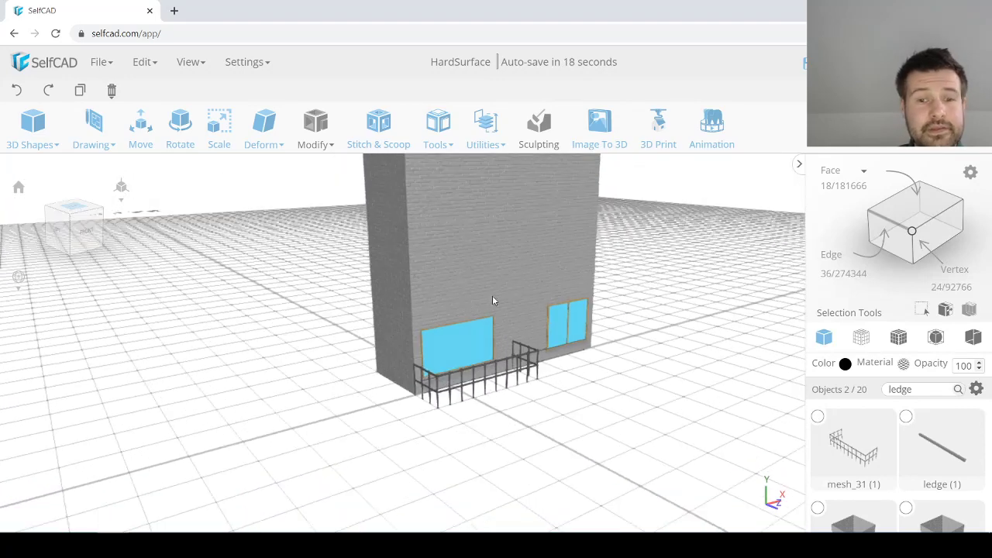
pyautogui.scroll(1, 438, 296)
# Step: Turn on the scene's environment map with the Pillars surroundings and view the building and fountain against it
pyautogui.click(251, 67)
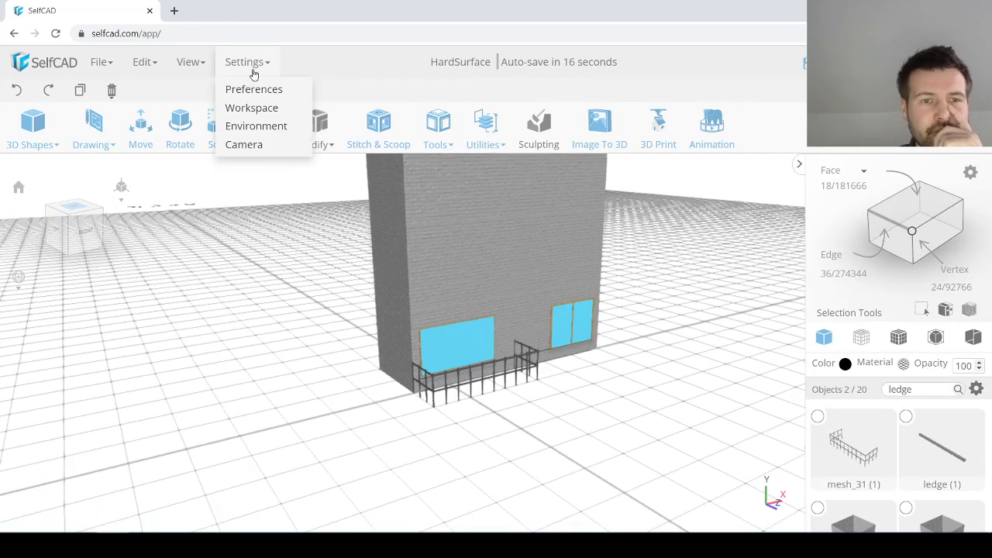
pyautogui.click(266, 128)
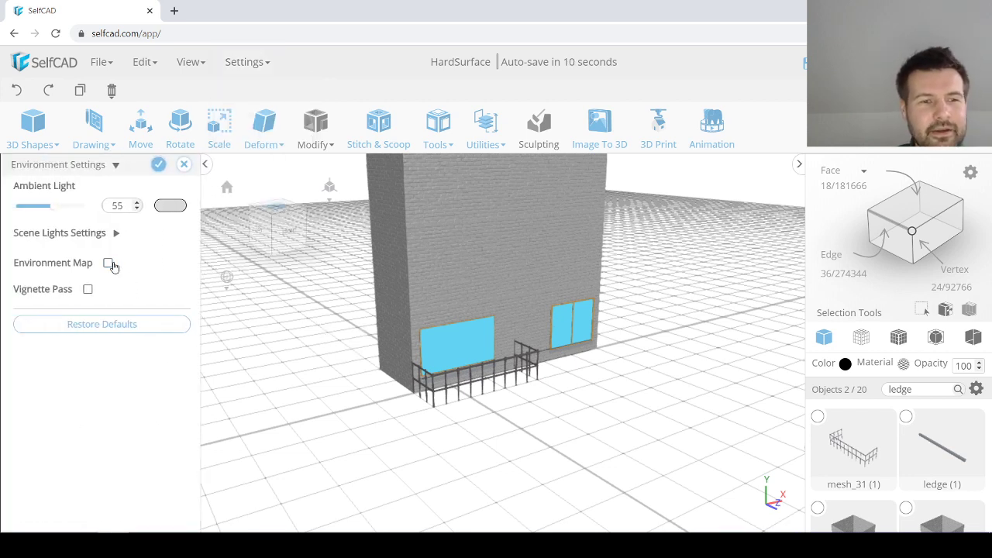
pyautogui.click(110, 264)
pyautogui.scroll(-6, 530, 373)
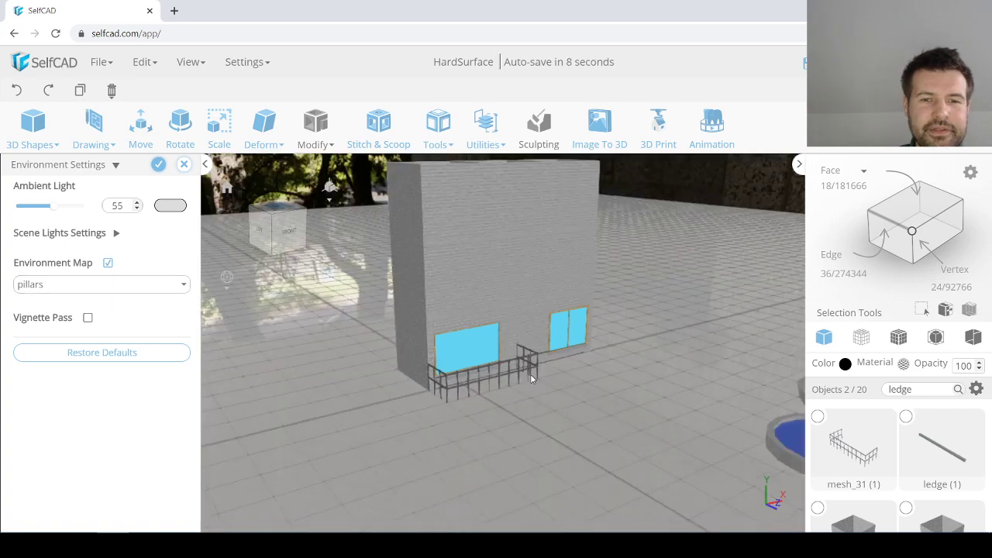
pyautogui.moveTo(468, 363); pyautogui.dragTo(325, 349, button='right')
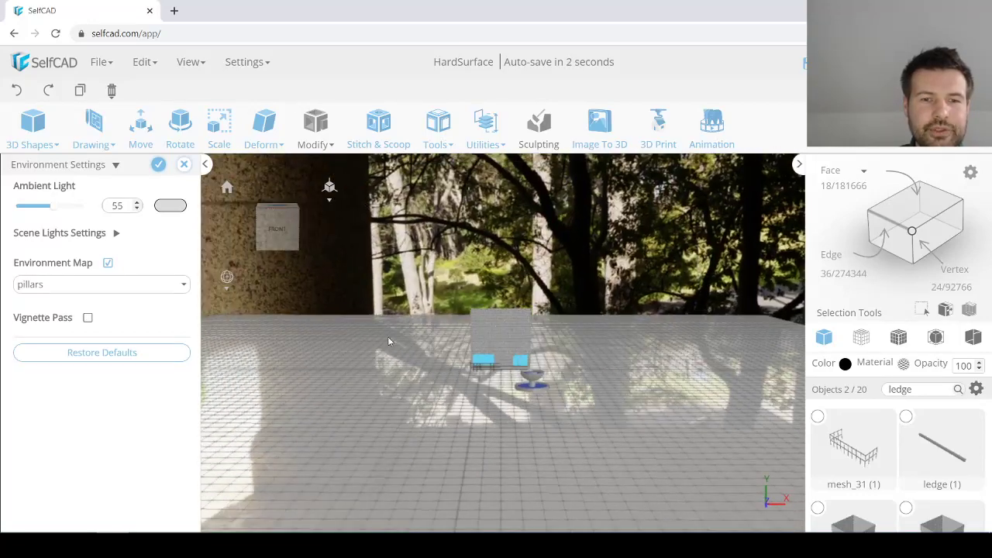
pyautogui.moveTo(389, 341); pyautogui.dragTo(443, 335, button='right')
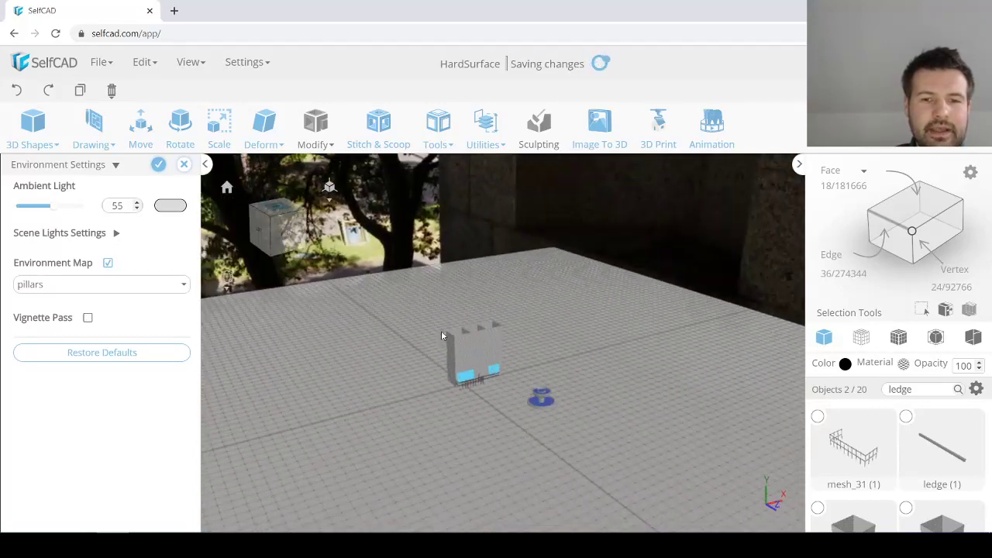
pyautogui.scroll(5, 457, 357)
# Step: Switch the scene's environment map to Hansaplatz and apply the environment settings
pyautogui.click(84, 286)
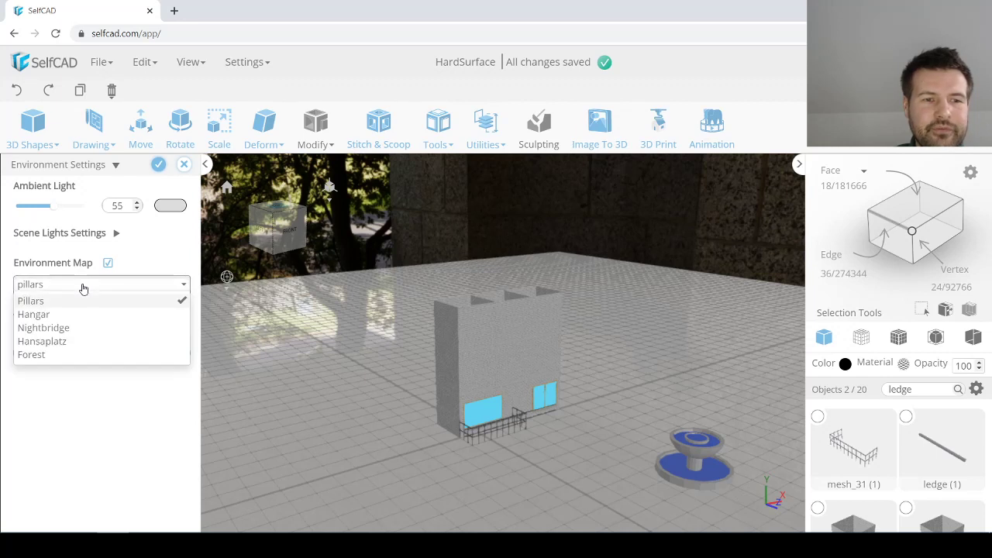
pyautogui.click(67, 343)
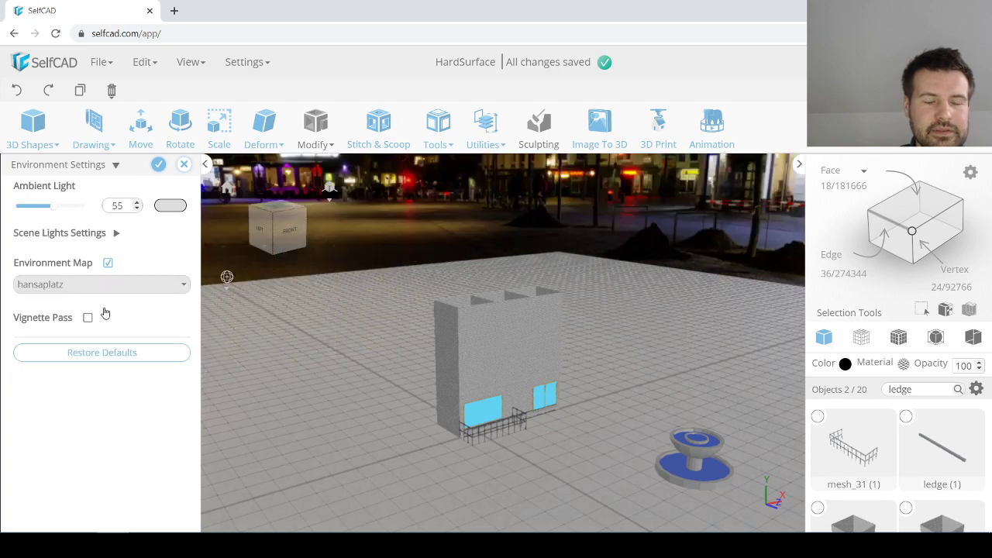
pyautogui.moveTo(448, 378); pyautogui.dragTo(429, 354)
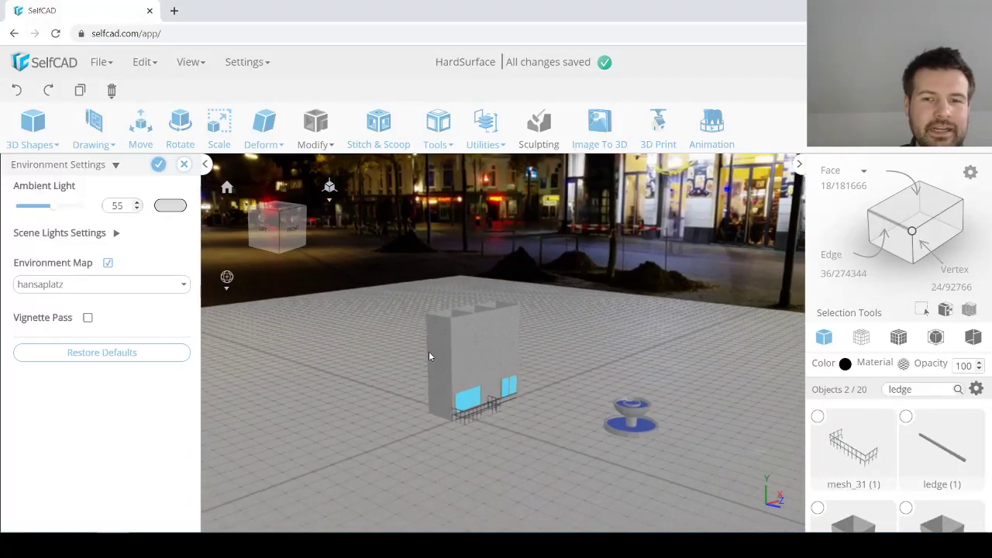
pyautogui.scroll(5, 481, 399)
pyautogui.scroll(3, 471, 408)
pyautogui.scroll(-1, 468, 403)
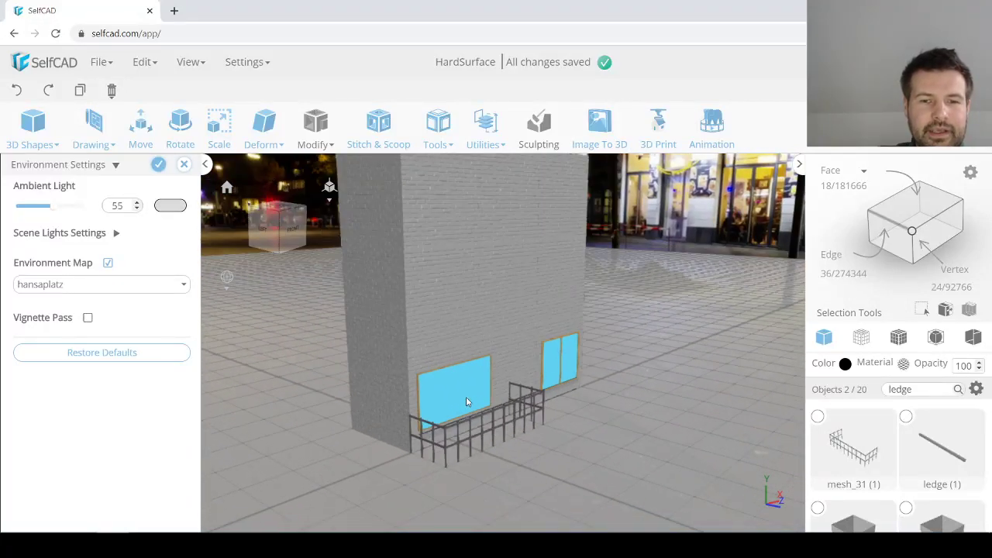
pyautogui.click(159, 166)
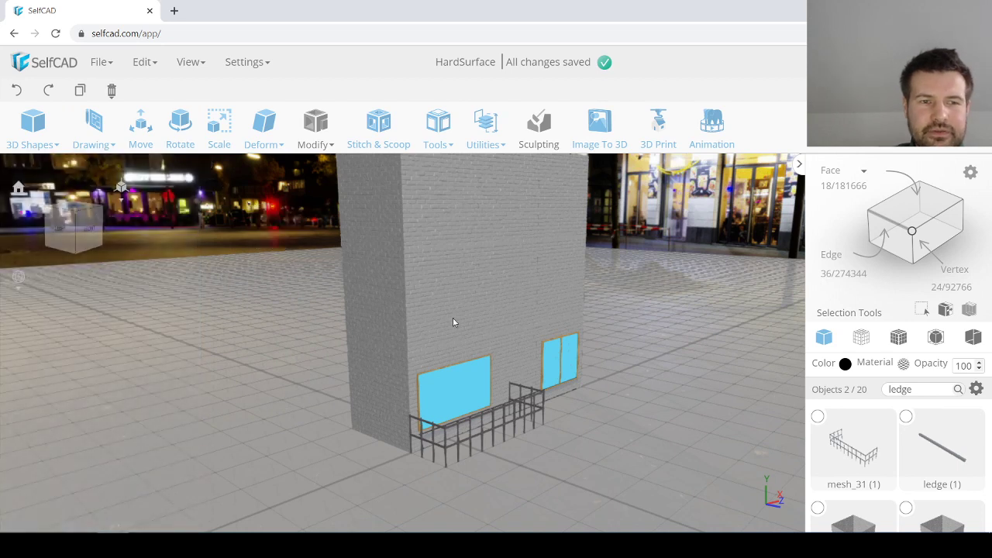
# Step: Enable the environment map in the material of both windows' glass so it reflects the surroundings, and deselect everything
pyautogui.click(565, 449)
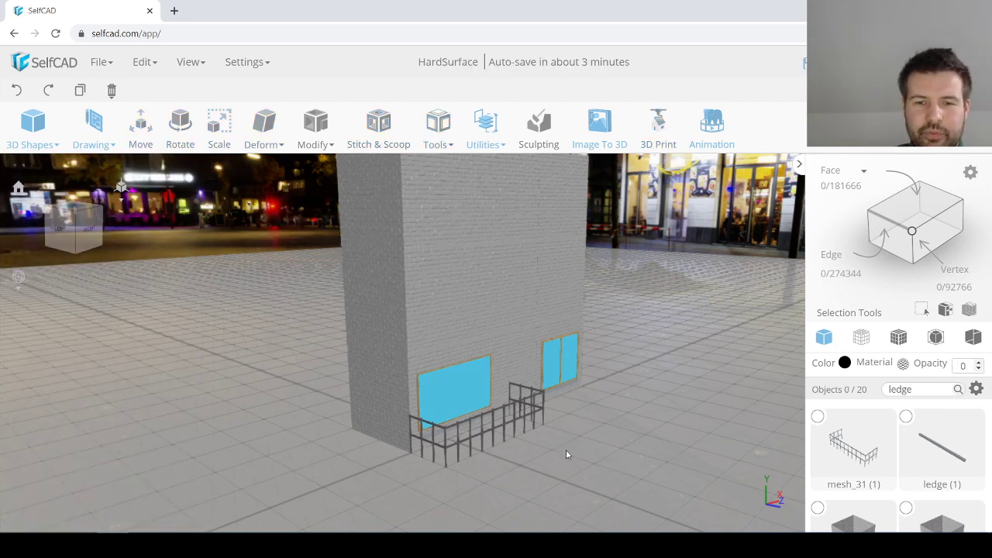
pyautogui.click(464, 389)
pyautogui.keyDown('shift'); pyautogui.click(550, 369); pyautogui.keyUp('shift')
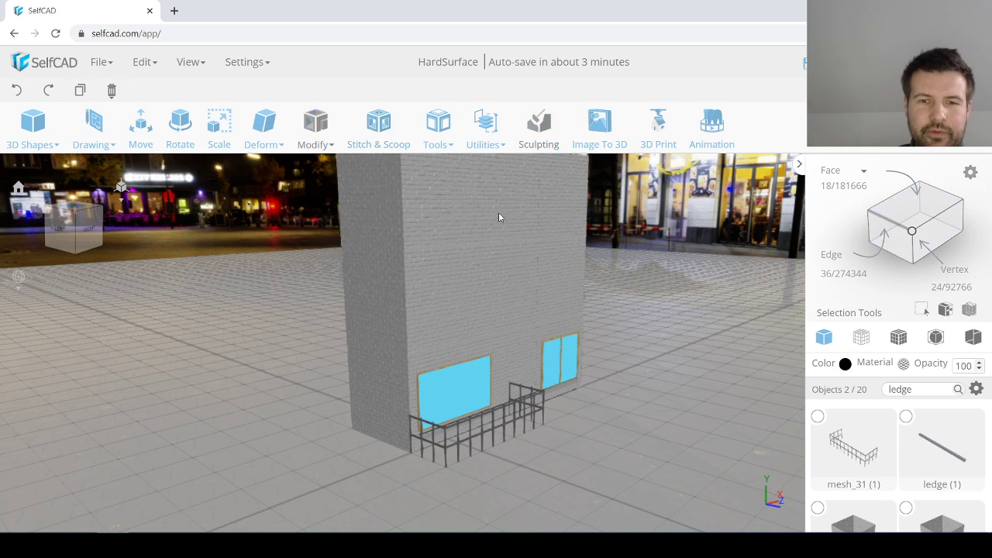
pyautogui.click(903, 364)
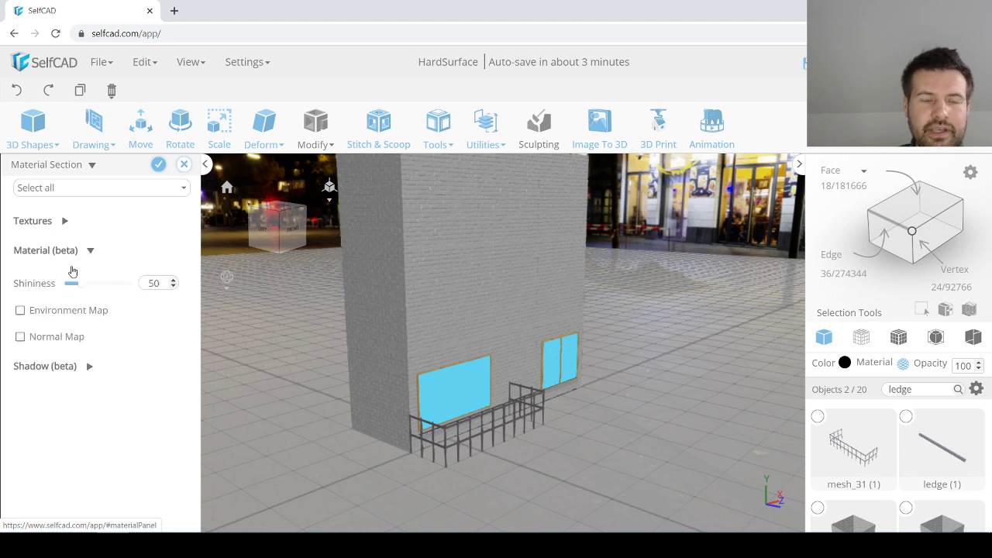
pyautogui.click(20, 310)
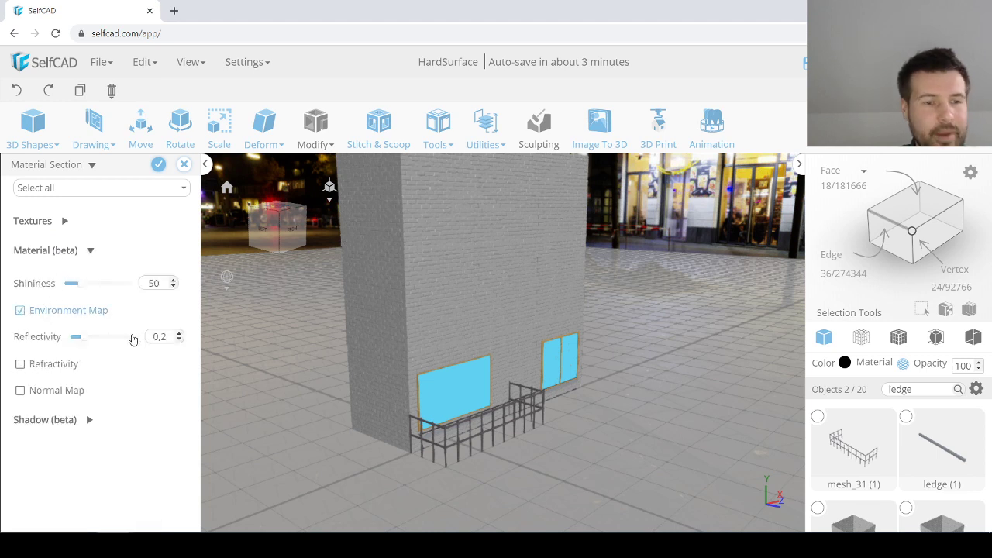
pyautogui.scroll(5, 476, 404)
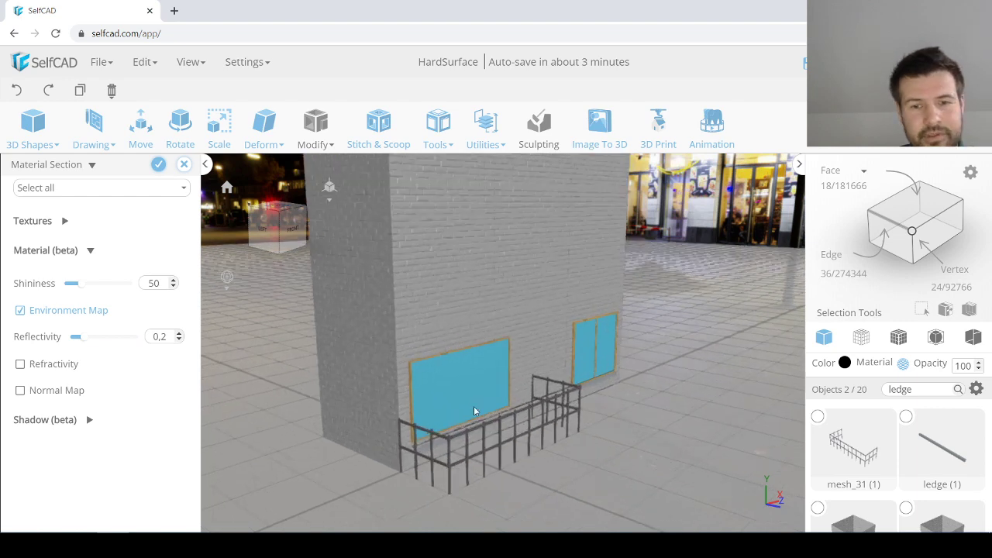
pyautogui.moveTo(476, 404); pyautogui.dragTo(453, 391, button='right')
pyautogui.click(159, 166)
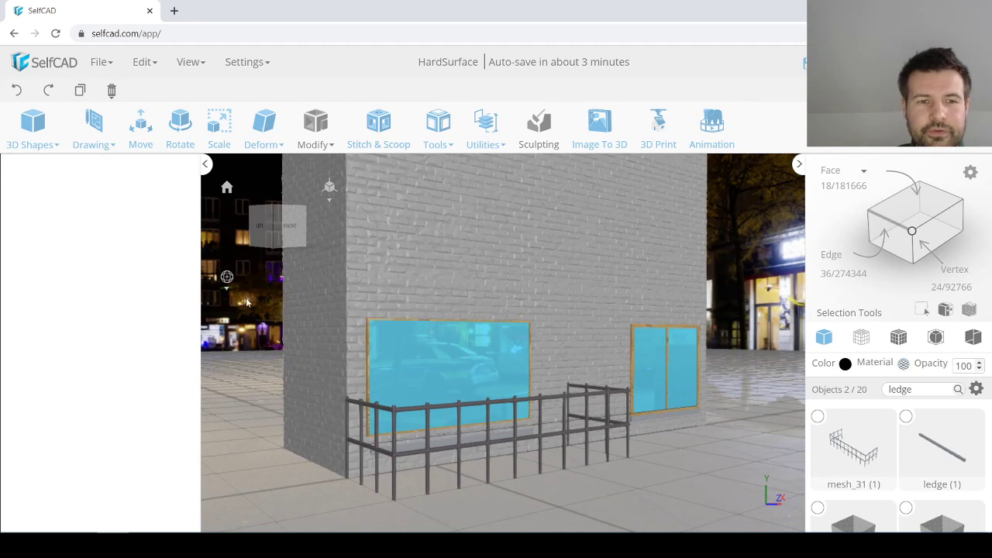
pyautogui.click(234, 352)
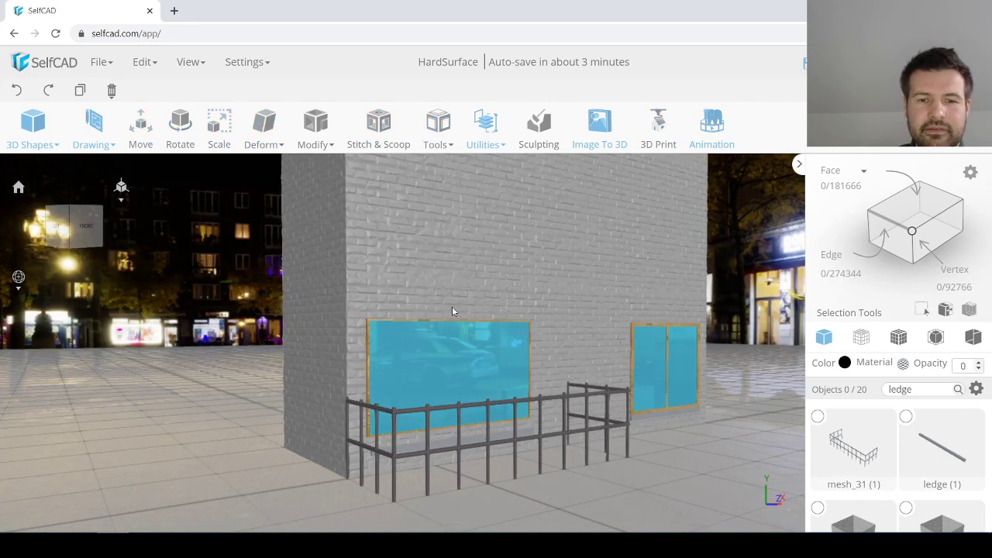
# Step: Turn off the scene's environment map and apply the environment settings
pyautogui.moveTo(232, 62)
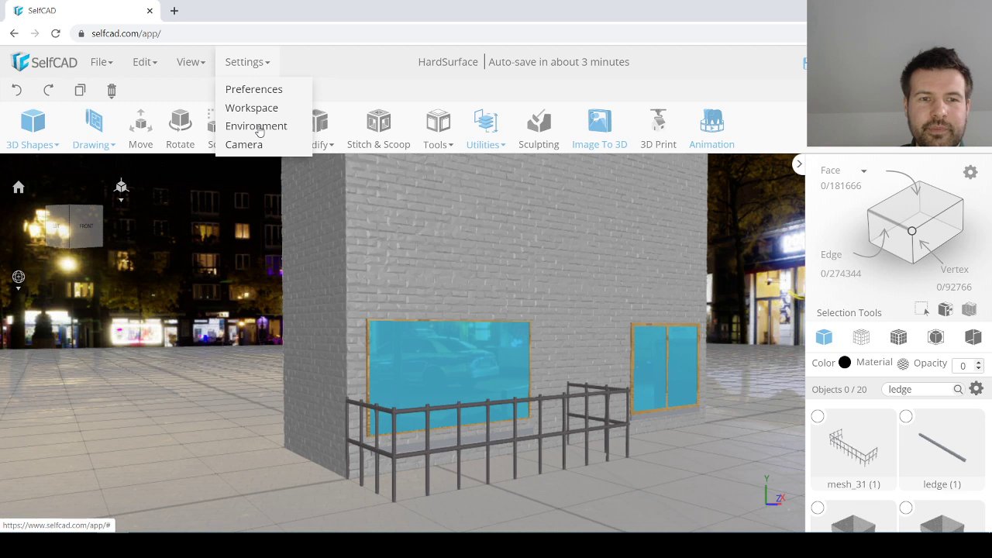
pyautogui.click(260, 126)
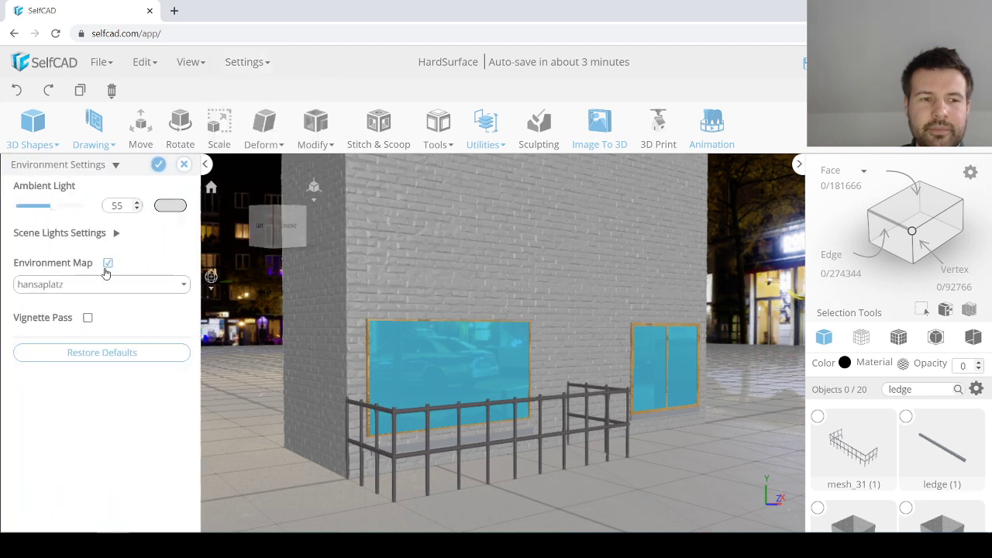
pyautogui.click(107, 265)
pyautogui.click(159, 166)
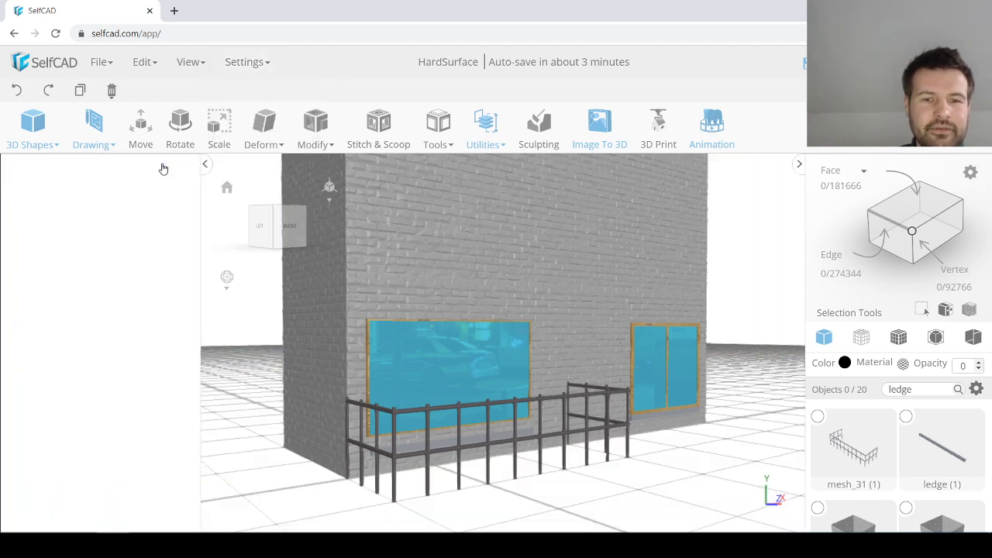
# Step: Examine the reflections in the window glass from different angles and distances
pyautogui.scroll(-5, 279, 360)
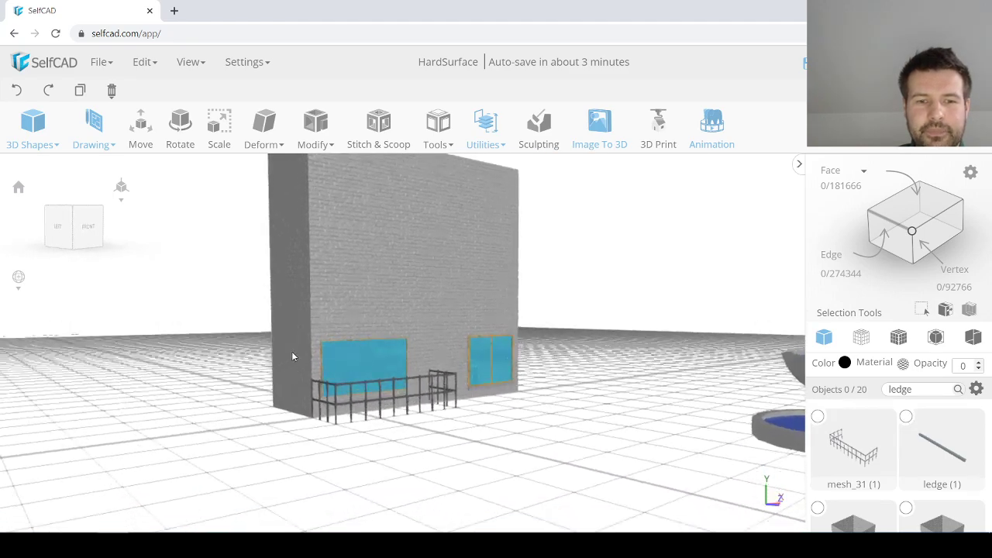
pyautogui.scroll(5, 460, 401)
pyautogui.scroll(-5, 443, 395)
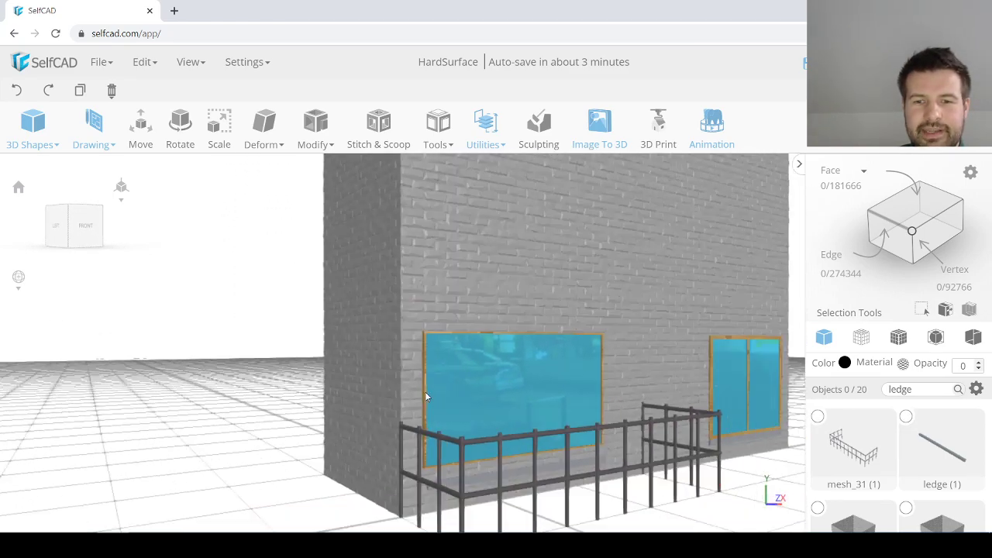
pyautogui.moveTo(502, 385); pyautogui.dragTo(346, 388, button='right')
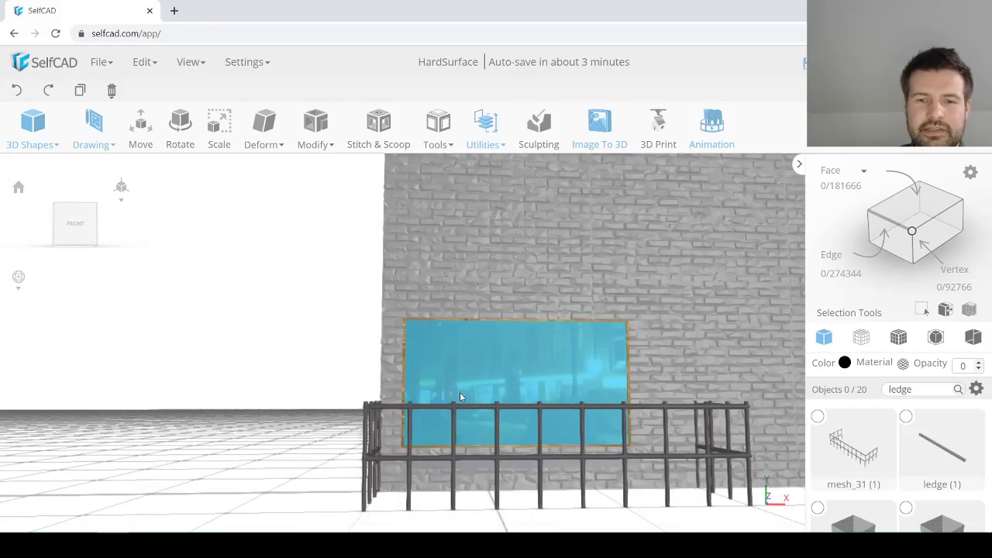
pyautogui.scroll(-5, 436, 393)
pyautogui.moveTo(437, 396); pyautogui.dragTo(562, 378, button='right')
pyautogui.scroll(6, 504, 360)
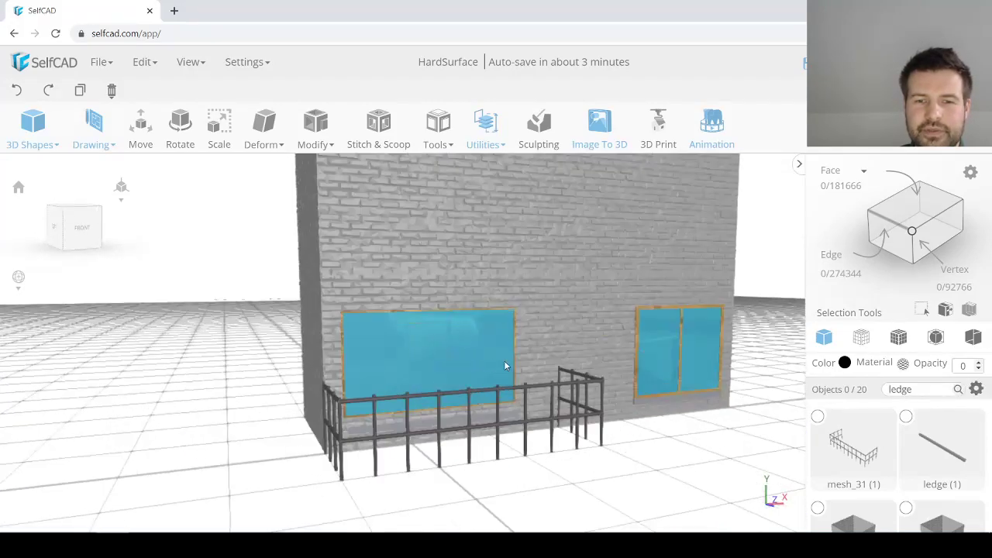
pyautogui.scroll(-10, 506, 365)
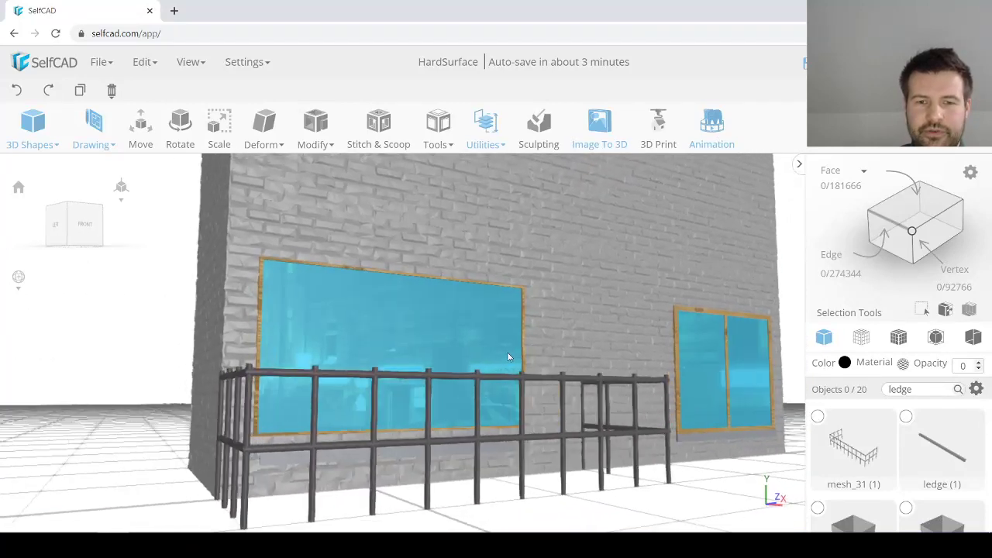
# Step: Compare the reflections in the blue glass of both windows up close and from farther back
pyautogui.scroll(8, 509, 358)
pyautogui.scroll(-5, 509, 358)
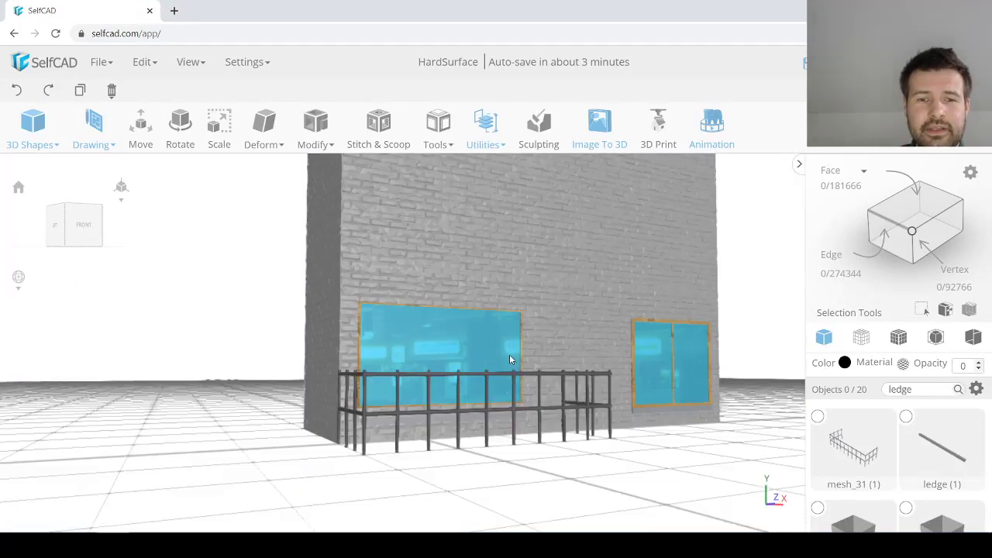
pyautogui.scroll(4, 510, 360)
pyautogui.scroll(-6, 509, 359)
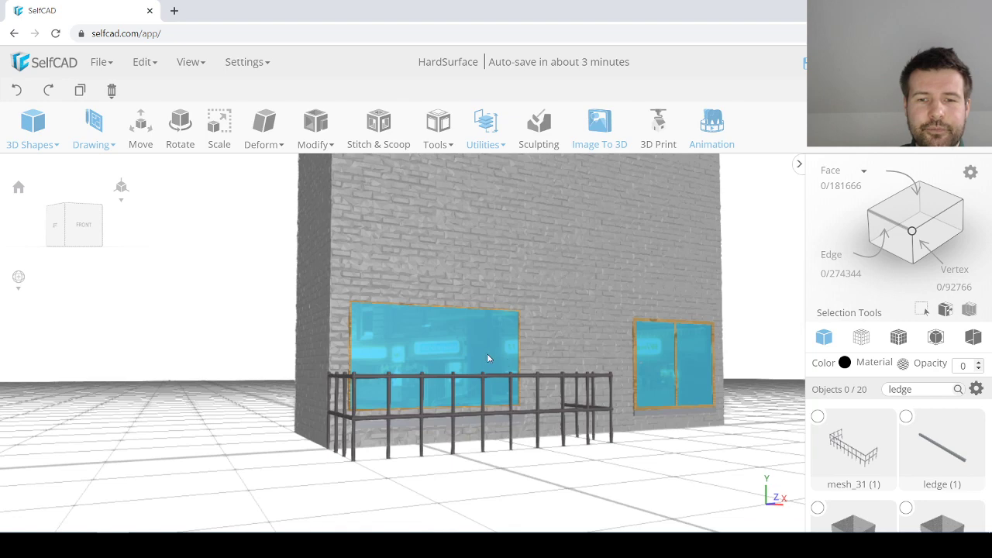
pyautogui.scroll(-3, 488, 358)
pyautogui.scroll(8, 485, 350)
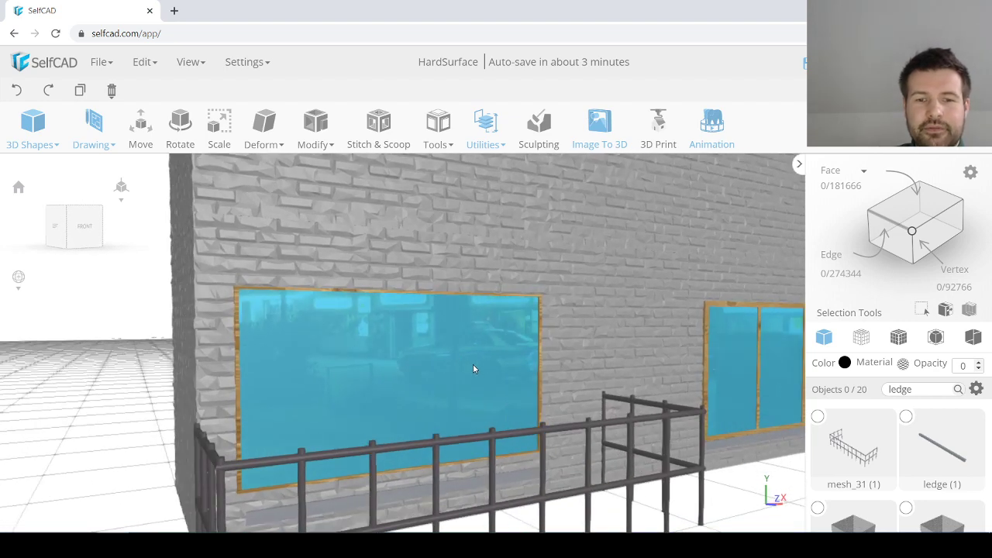
pyautogui.scroll(-5, 473, 368)
# Step: Recolor the glass panes of both windows to the pale yellow #e9e5be and confirm the color
pyautogui.click(473, 366)
pyautogui.keyDown('shift'); pyautogui.click(613, 362); pyautogui.keyUp('shift')
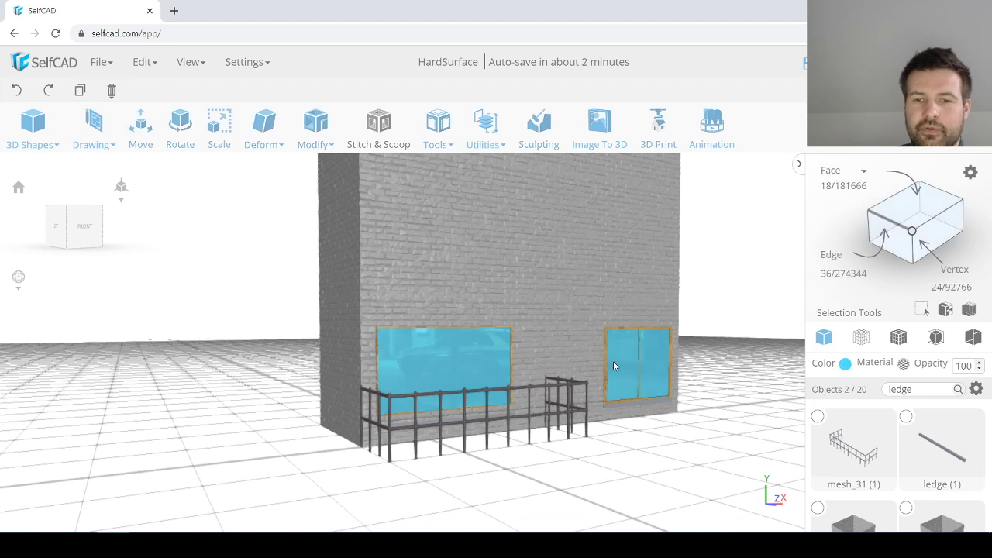
pyautogui.click(845, 364)
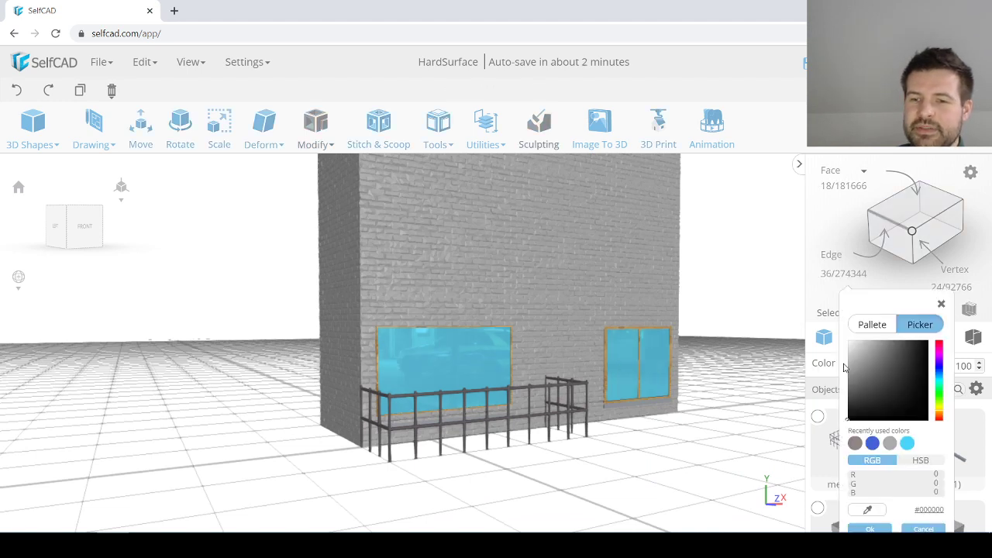
pyautogui.moveTo(935, 370)
pyautogui.mouseDown()
pyautogui.moveTo(944, 366)
pyautogui.moveTo(862, 335)
pyautogui.mouseUp()
pyautogui.moveTo(940, 393); pyautogui.dragTo(939, 388)
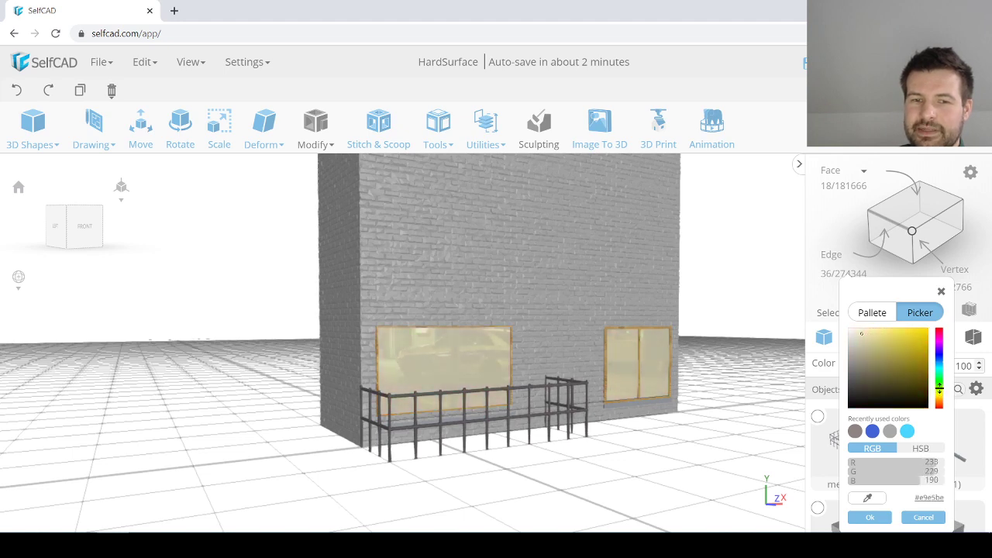
pyautogui.scroll(8, 564, 432)
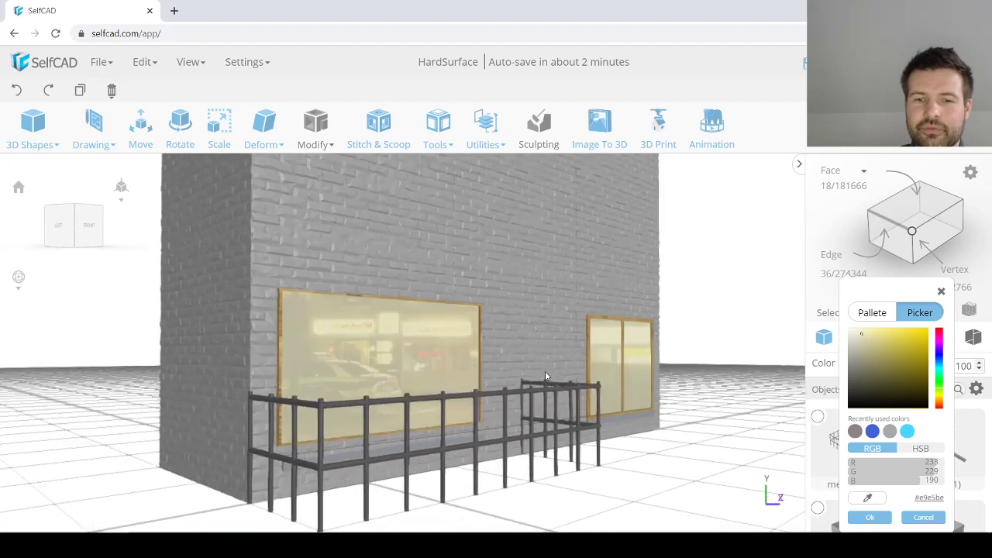
pyautogui.scroll(-4, 531, 378)
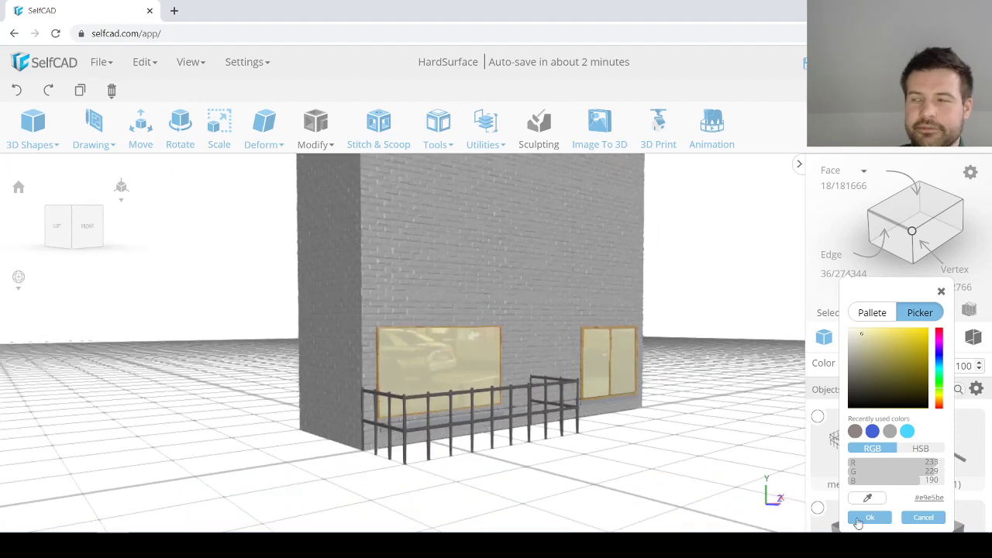
pyautogui.click(868, 517)
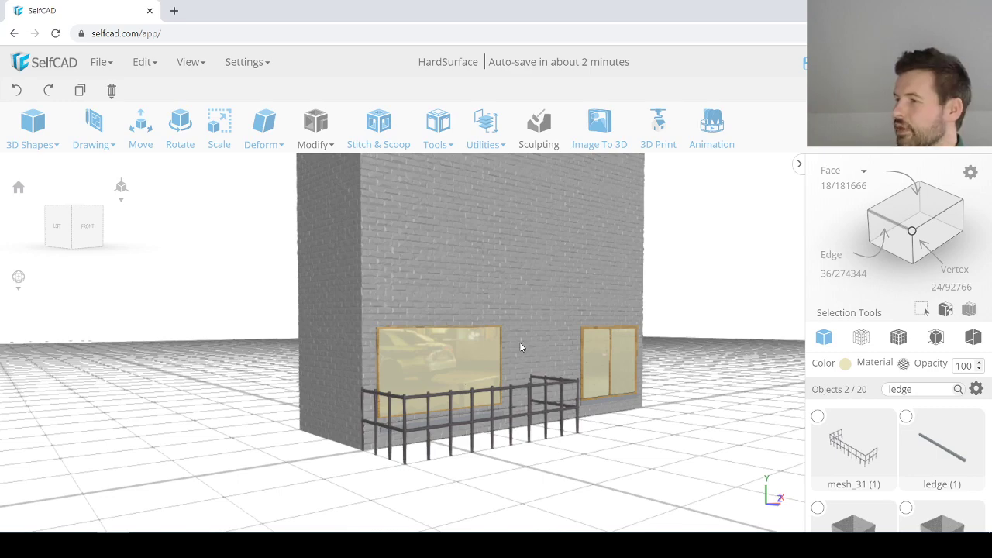
# Step: Deselect the glass and draw a 32-edge circle with 3D Sketch on the empty ground plane beside the building
pyautogui.scroll(-10, 530, 334)
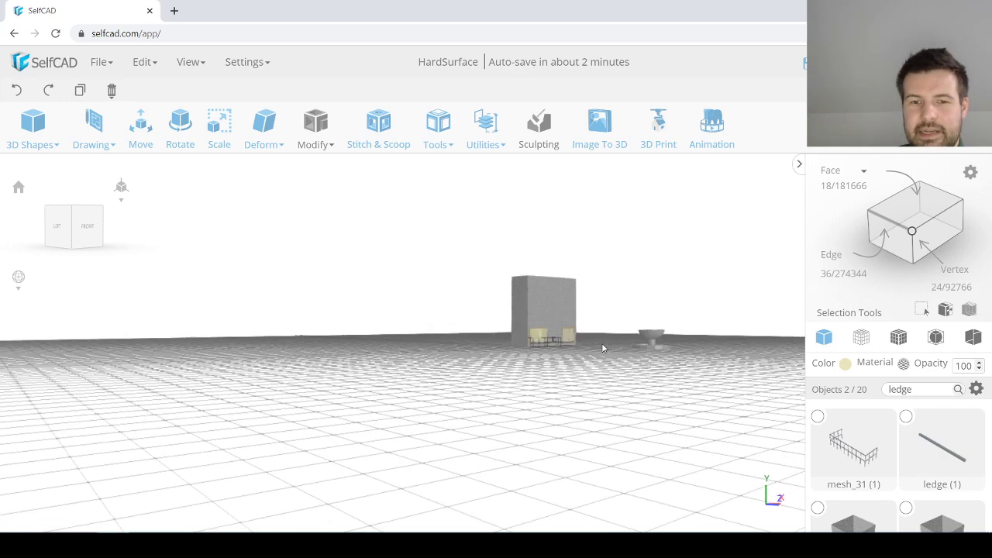
pyautogui.moveTo(602, 345); pyautogui.dragTo(412, 367, button='right')
pyautogui.click(410, 366)
pyautogui.scroll(5, 375, 353)
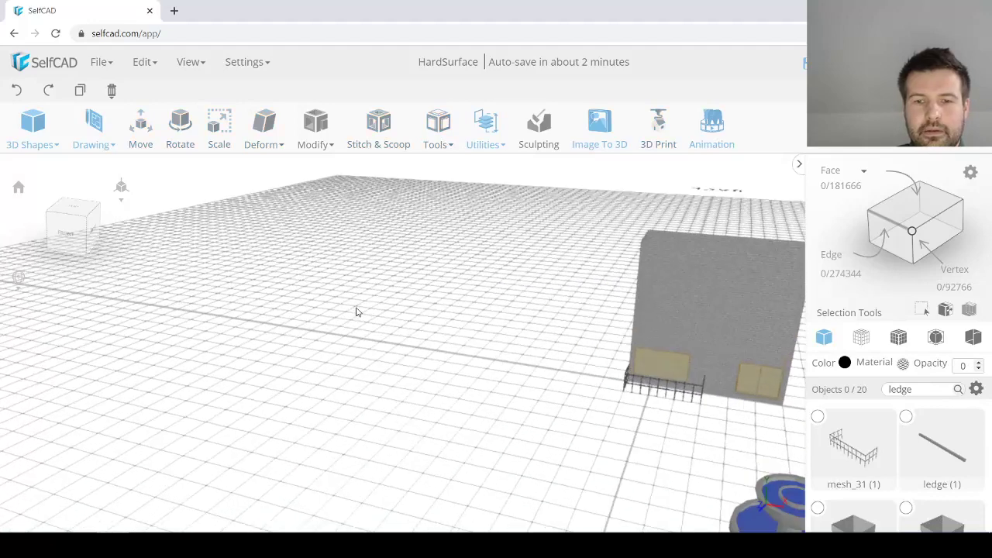
pyautogui.moveTo(357, 311); pyautogui.dragTo(380, 315, button='right')
pyautogui.click(93, 130)
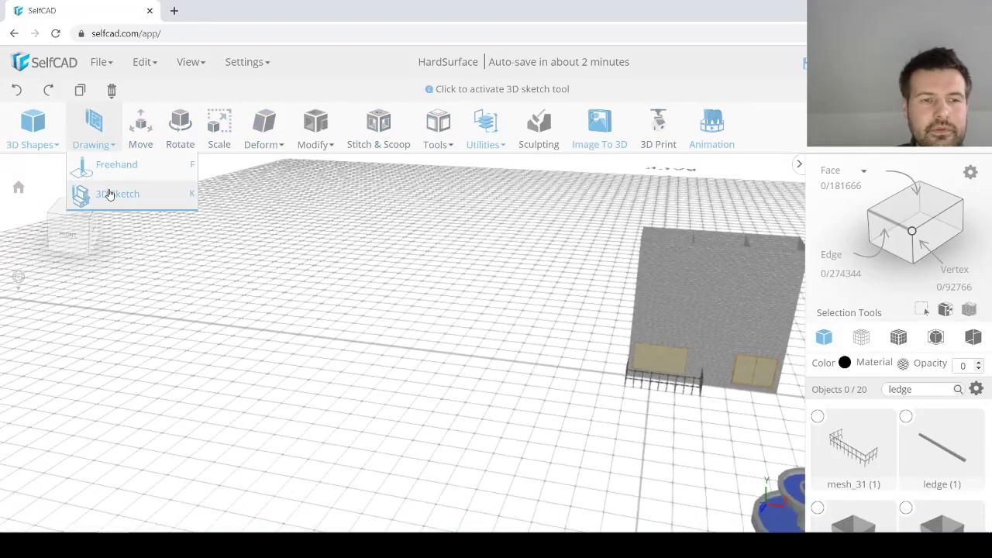
pyautogui.click(106, 192)
pyautogui.moveTo(446, 330); pyautogui.dragTo(501, 334, button='right')
pyautogui.scroll(4, 417, 336)
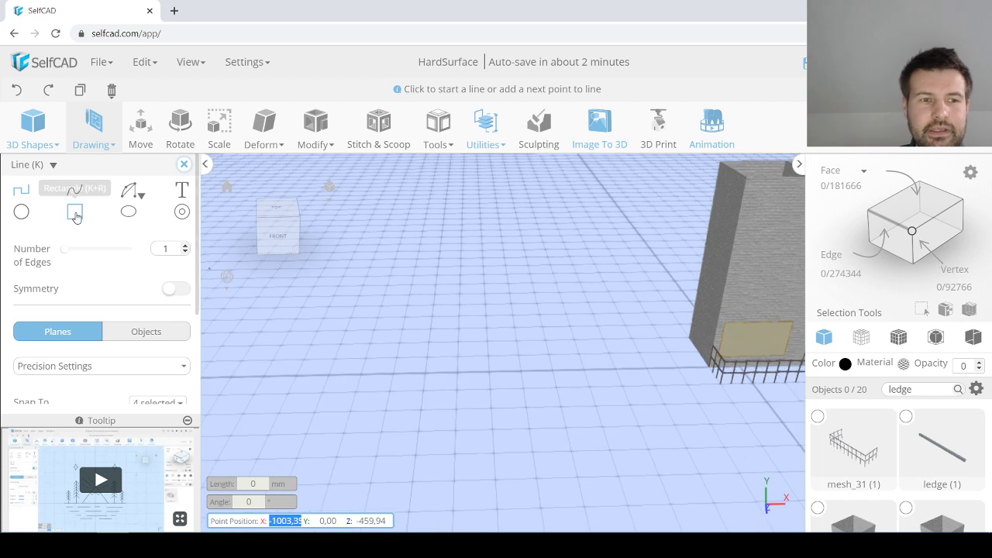
pyautogui.click(21, 212)
pyautogui.click(455, 357)
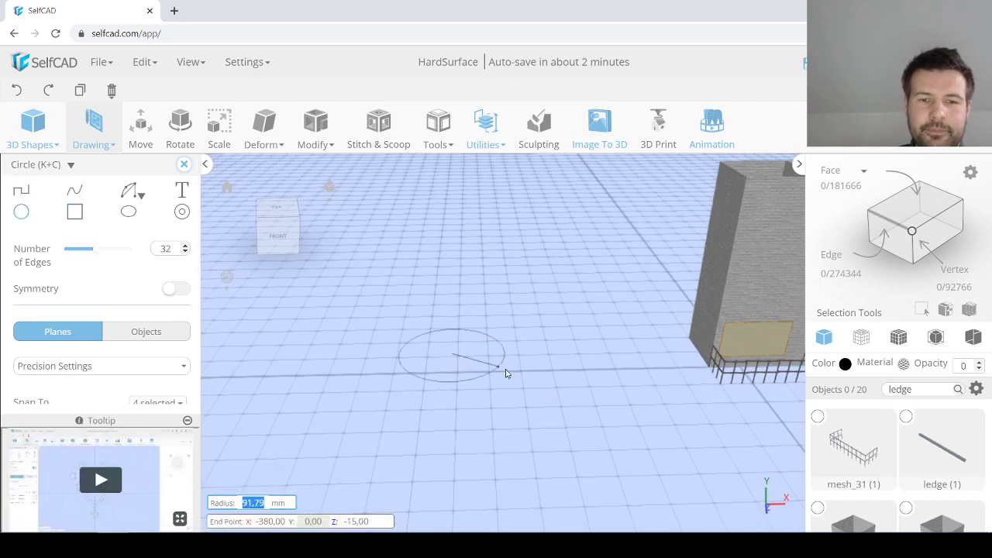
pyautogui.click(519, 379)
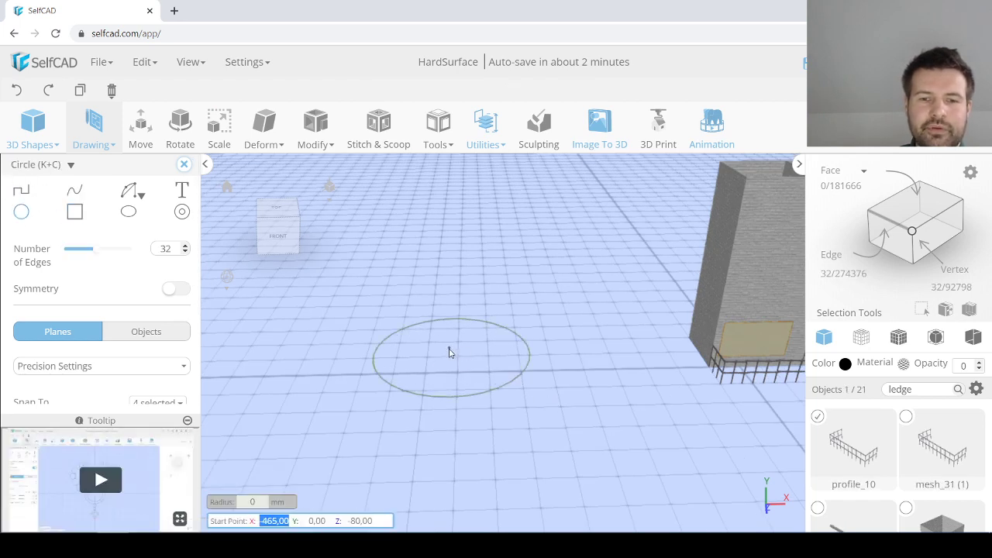
pyautogui.scroll(2, 398, 325)
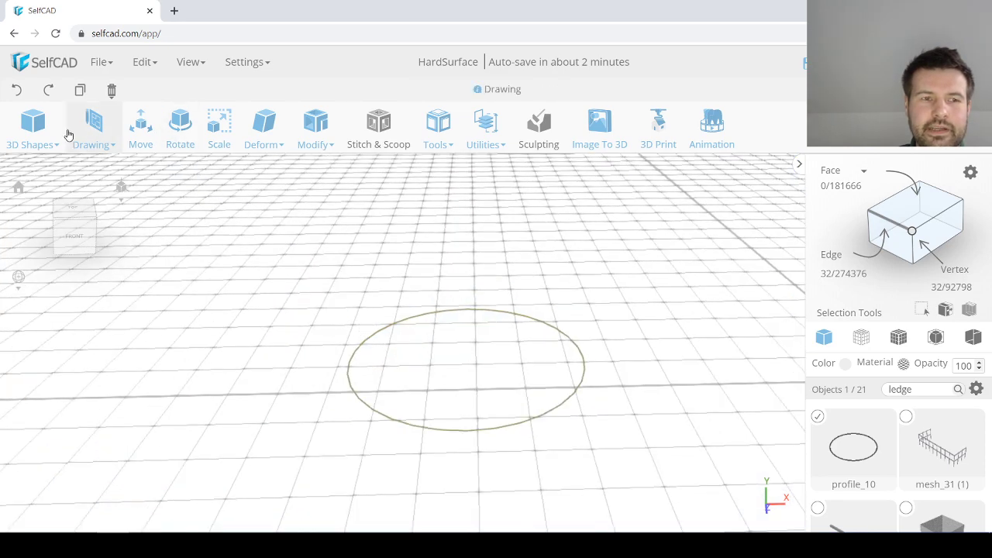
# Step: Add a cube with default values, 100 wide, 100 high and 100 deep, pausing the tooltip video, and finalize the shape
pyautogui.click(34, 147)
pyautogui.click(43, 177)
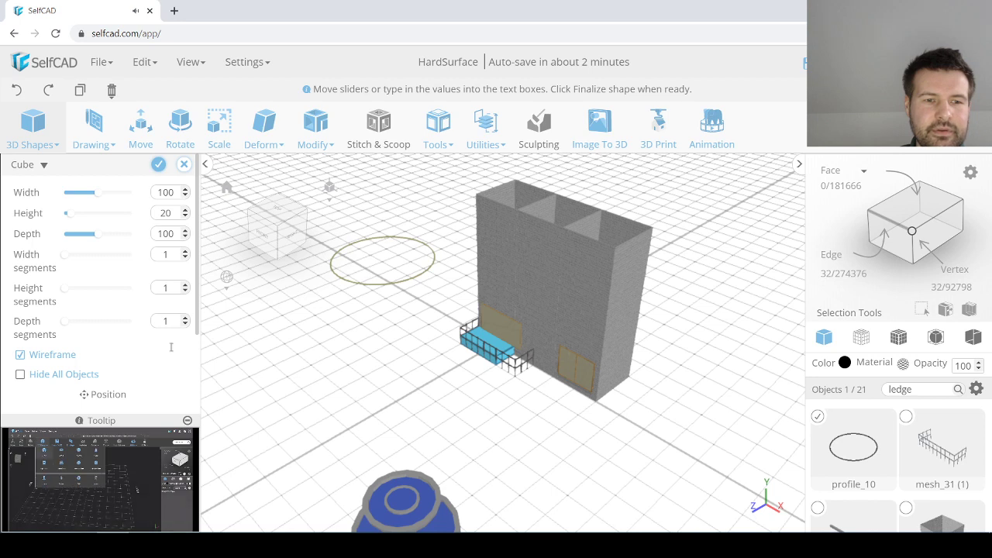
pyautogui.scroll(-2, 158, 372)
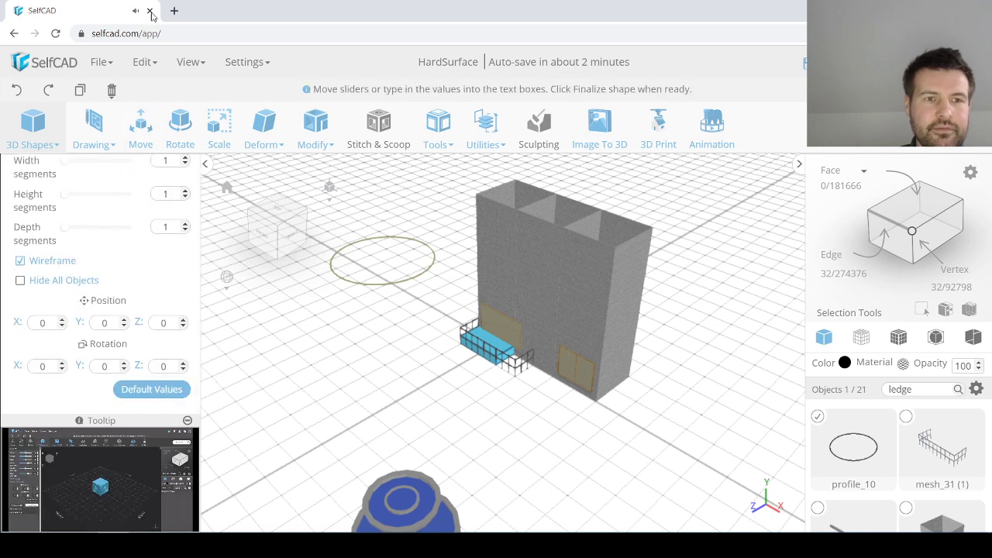
pyautogui.moveTo(106, 513)
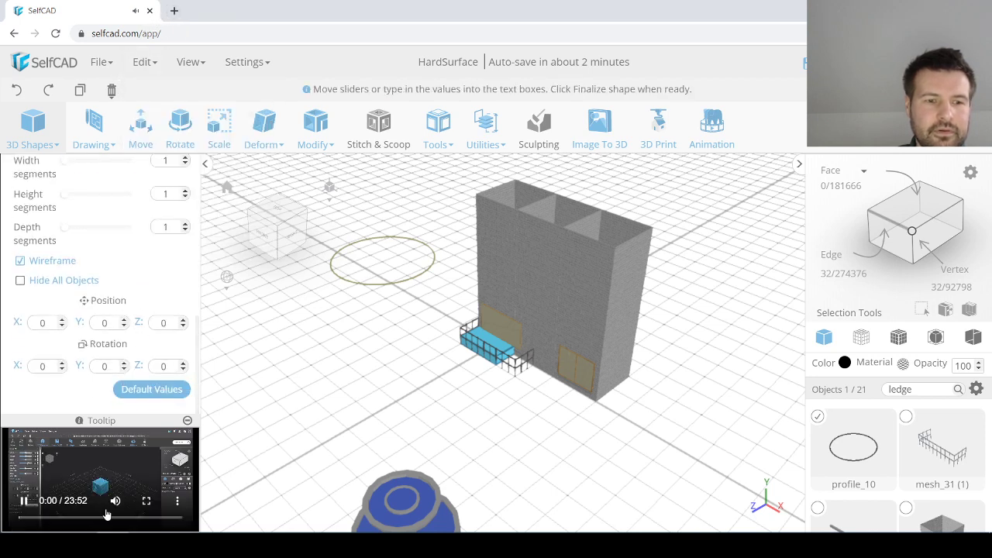
pyautogui.click(24, 502)
pyautogui.scroll(3, 159, 213)
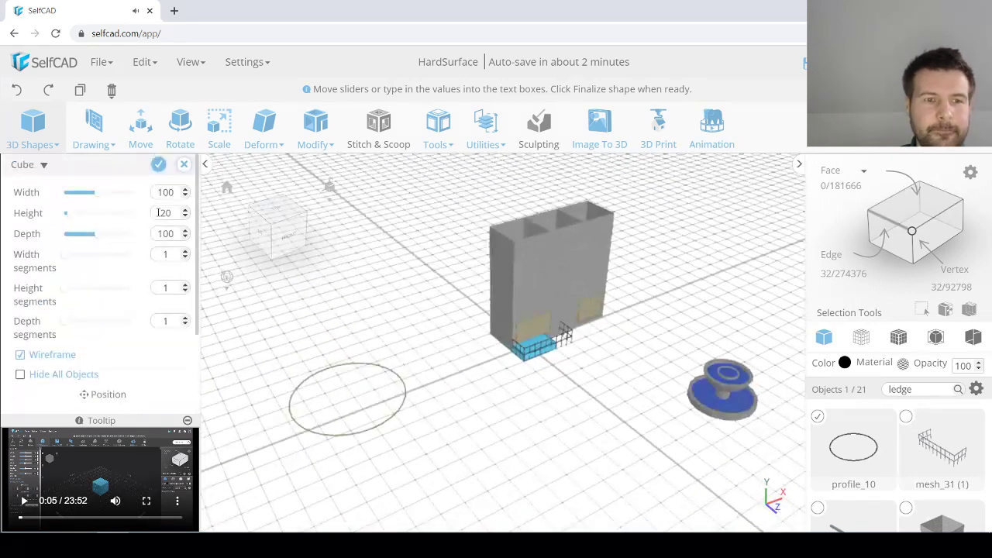
pyautogui.scroll(-2, 142, 307)
pyautogui.click(164, 397)
pyautogui.scroll(2, 149, 304)
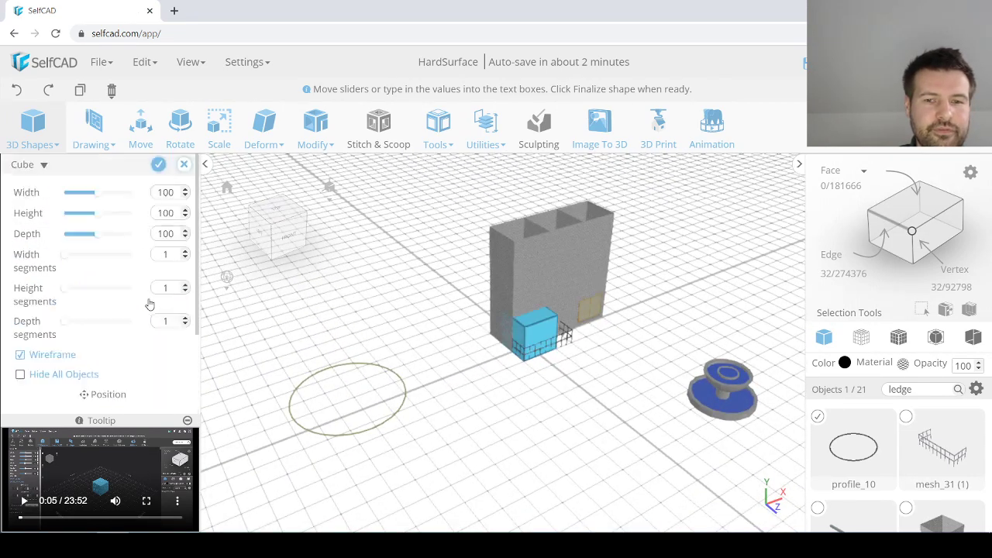
pyautogui.click(158, 167)
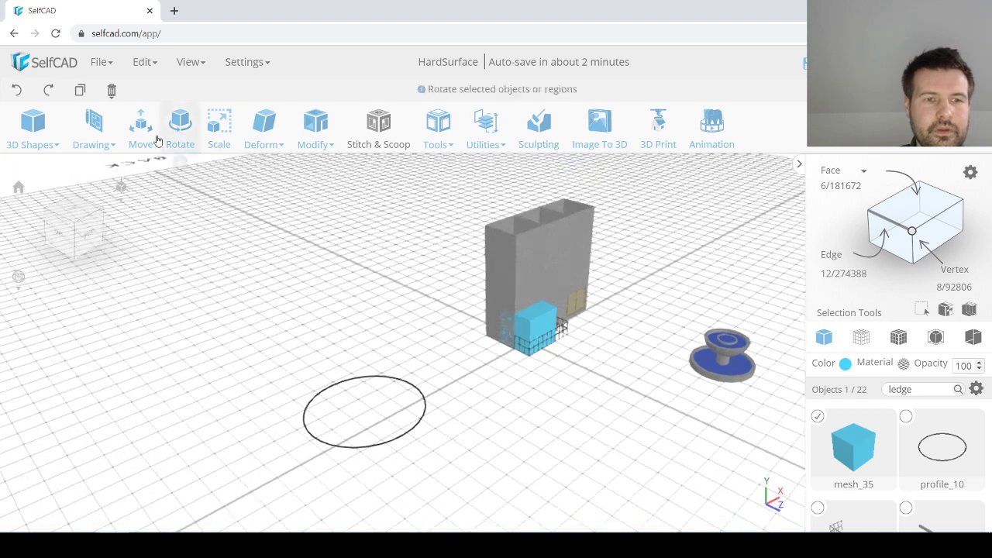
# Step: Move the cube next to the circle at about X -353, Z -128, and scale it down uniformly to a tiny block
pyautogui.click(141, 133)
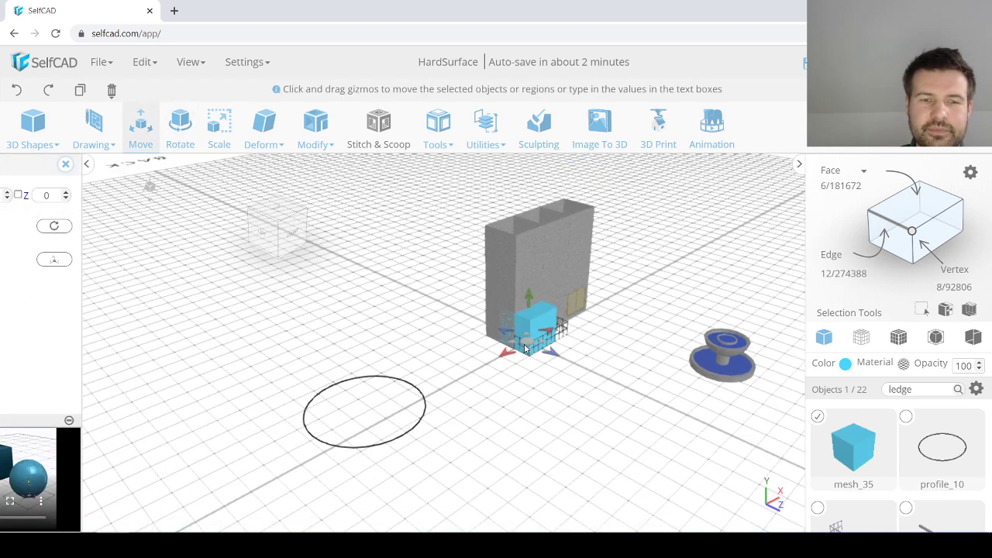
pyautogui.moveTo(505, 355); pyautogui.dragTo(360, 381)
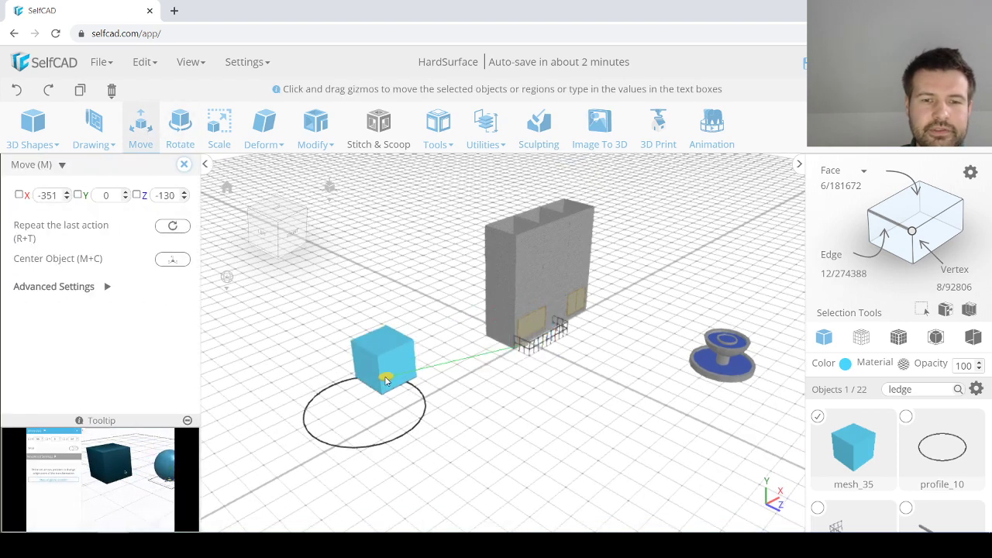
pyautogui.scroll(3, 343, 350)
pyautogui.press('s')
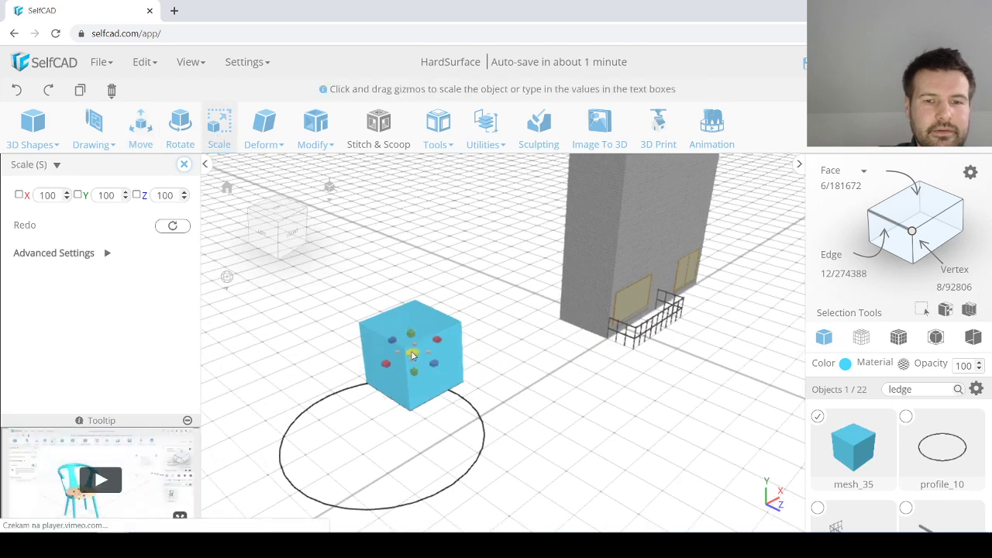
pyautogui.moveTo(409, 354); pyautogui.dragTo(344, 325)
pyautogui.click(185, 165)
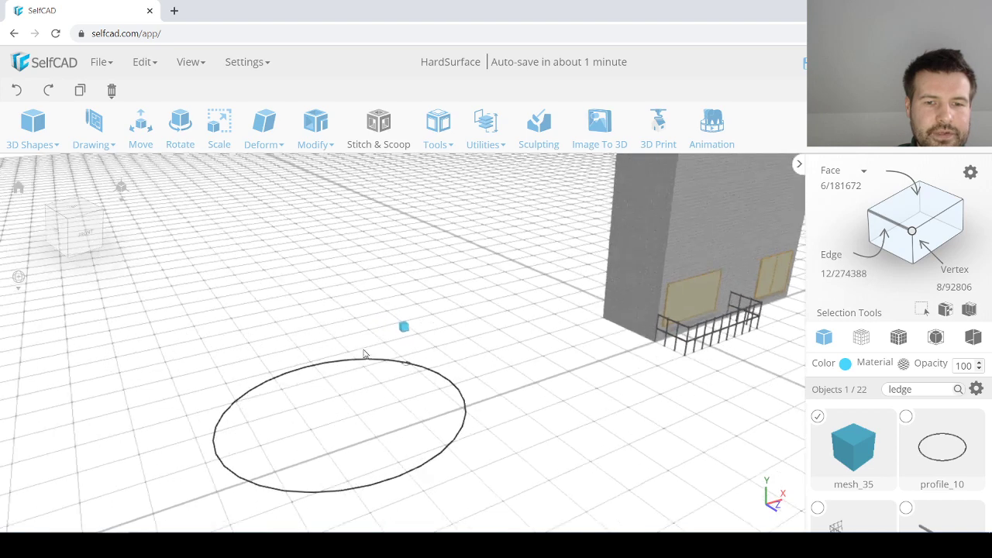
# Step: Lower the tiny cube to the ground plane and shift it clear of the circle to about X -279, Z -180
pyautogui.click(141, 124)
pyautogui.moveTo(401, 284); pyautogui.dragTo(406, 333)
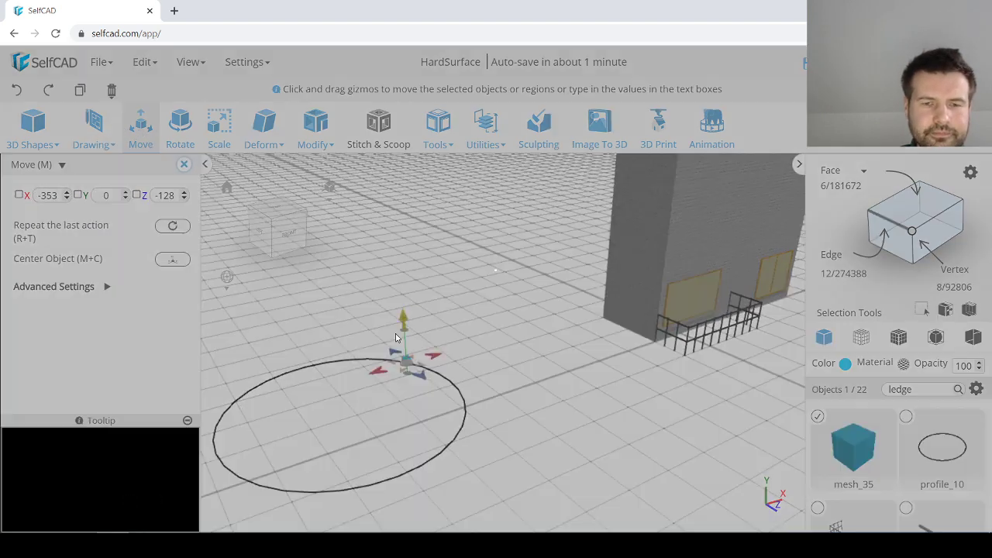
pyautogui.click(434, 299)
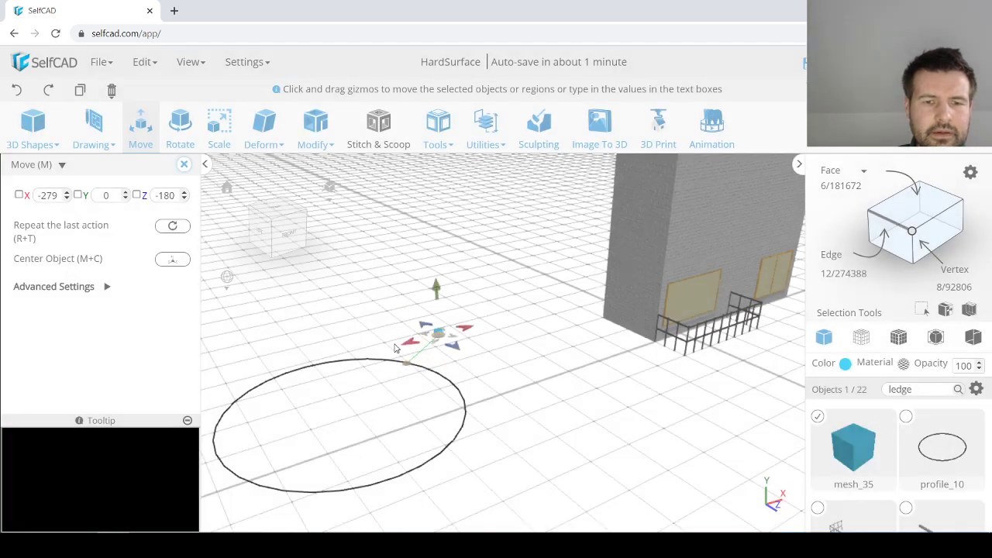
# Step: Select the circle together with the cube and preview a Follow Path duplication of 60 cube copies around the circle
pyautogui.click(417, 364)
pyautogui.click(415, 371)
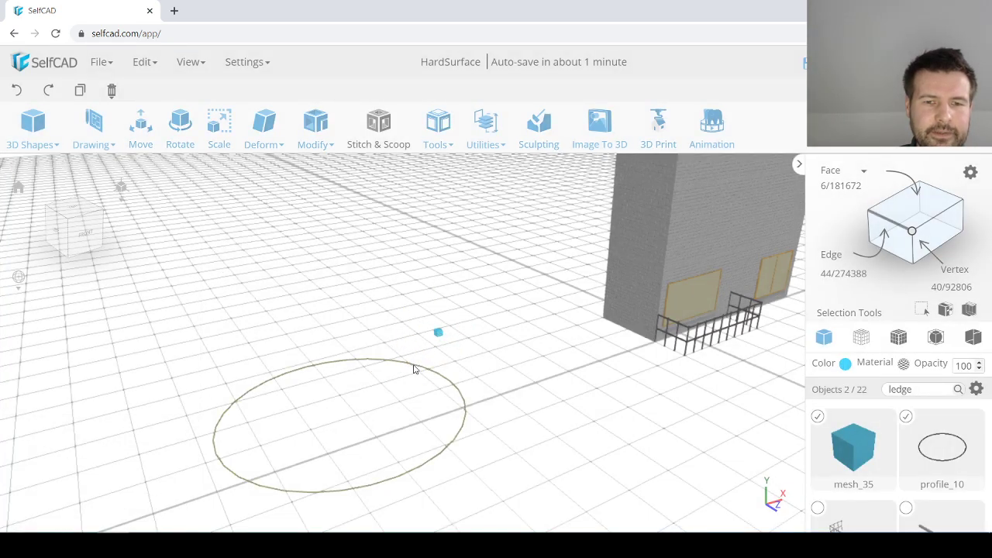
pyautogui.moveTo(414, 367); pyautogui.dragTo(337, 401)
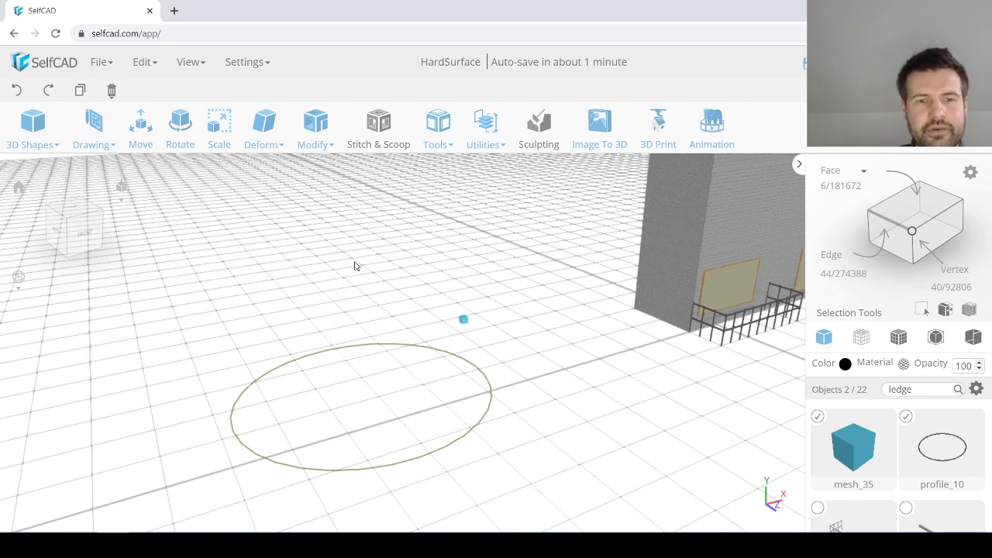
pyautogui.click(438, 125)
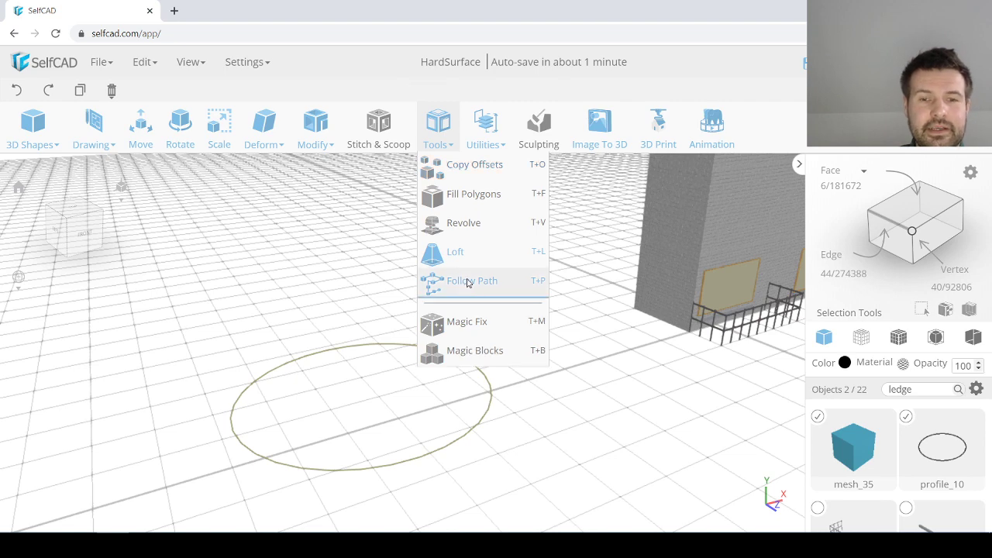
pyautogui.click(468, 283)
pyautogui.scroll(-1, 491, 296)
pyautogui.scroll(1, 334, 380)
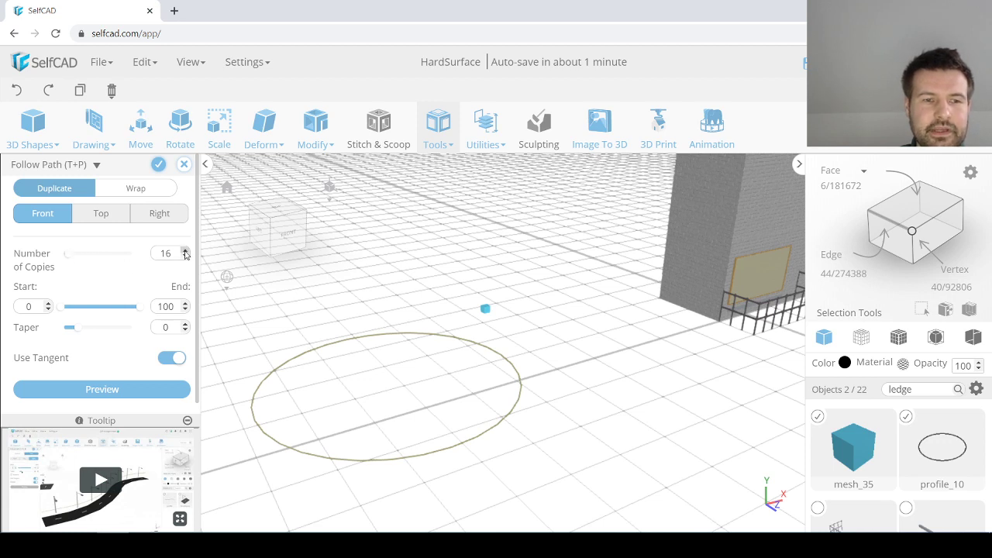
pyautogui.moveTo(69, 255)
pyautogui.mouseDown()
pyautogui.moveTo(91, 260)
pyautogui.moveTo(80, 257)
pyautogui.mouseUp()
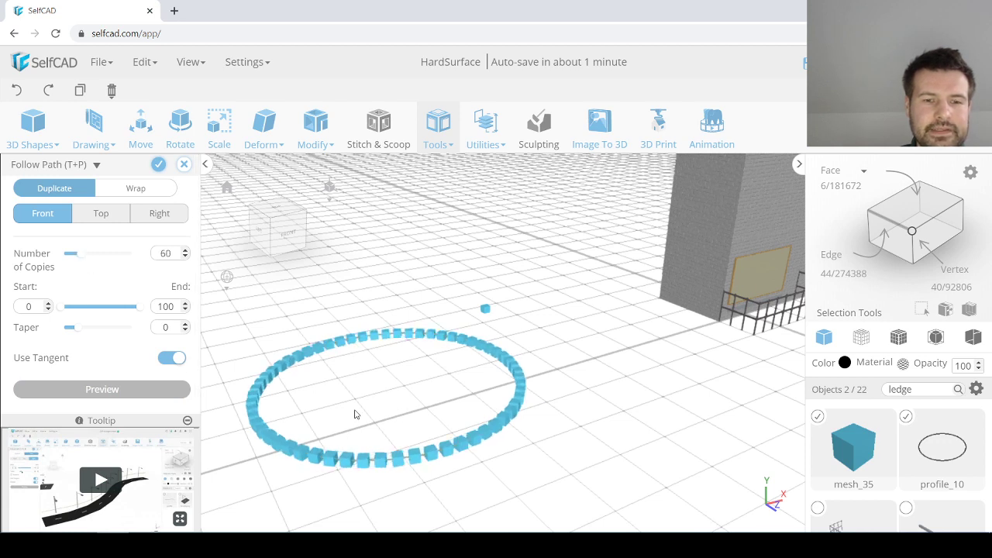
pyautogui.scroll(-3, 469, 346)
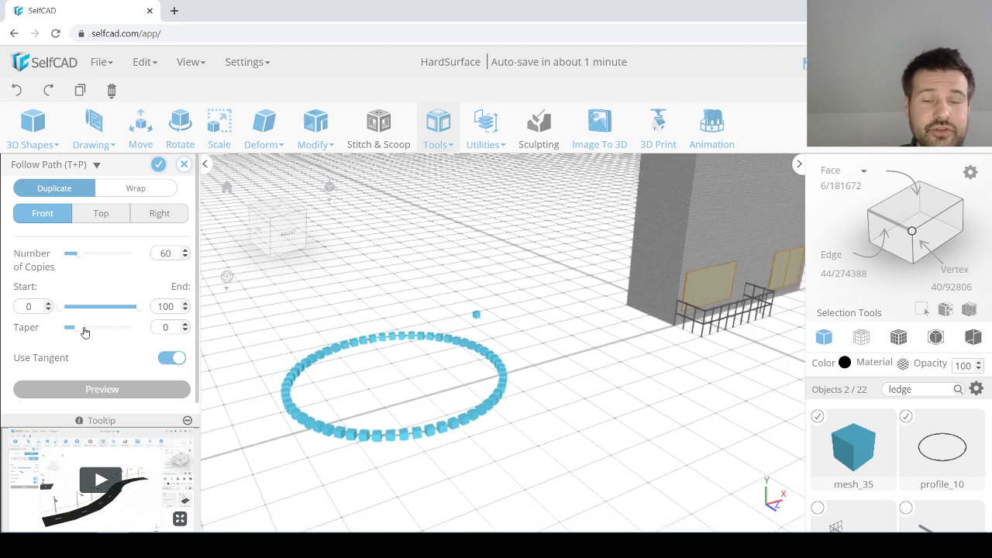
# Step: Set the Follow Path taper to 110 and inspect the size change of the cubes along the circle
pyautogui.moveTo(83, 332); pyautogui.dragTo(93, 336)
pyautogui.moveTo(318, 395); pyautogui.dragTo(554, 377, button='right')
pyautogui.scroll(2, 546, 366)
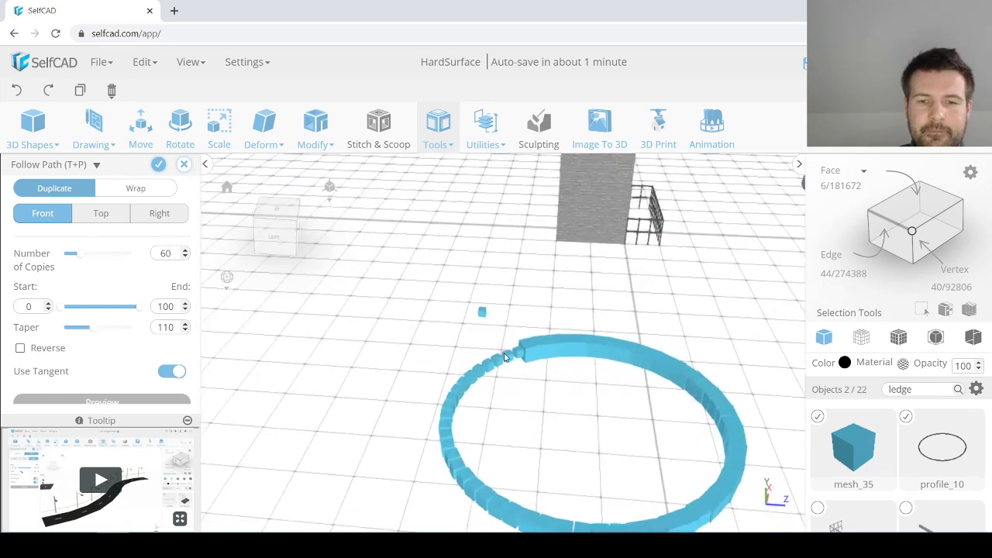
# Step: Examine the tapered cube copies around the circle, especially where the smallest cubes meet the largest ones
pyautogui.moveTo(494, 404); pyautogui.dragTo(525, 396, button='right')
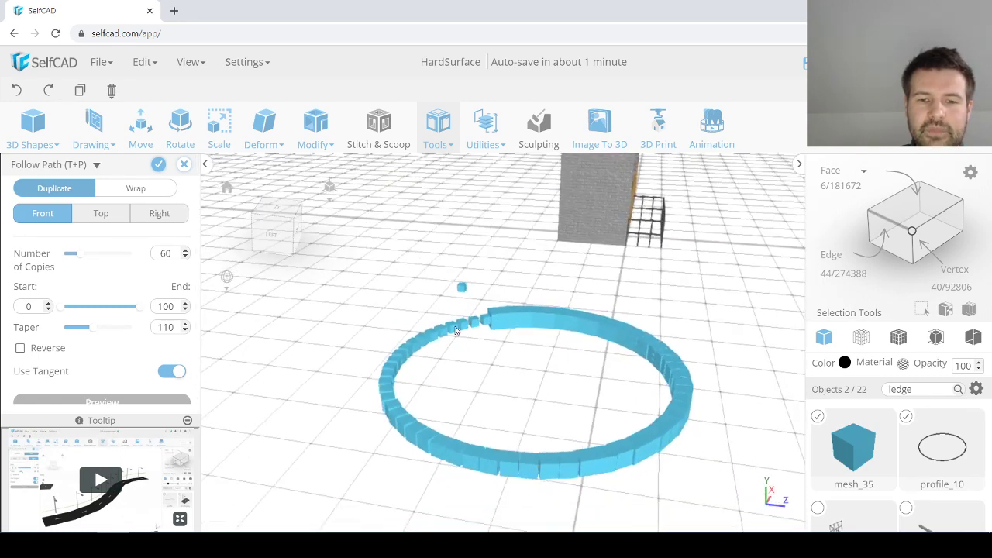
pyautogui.scroll(2, 510, 336)
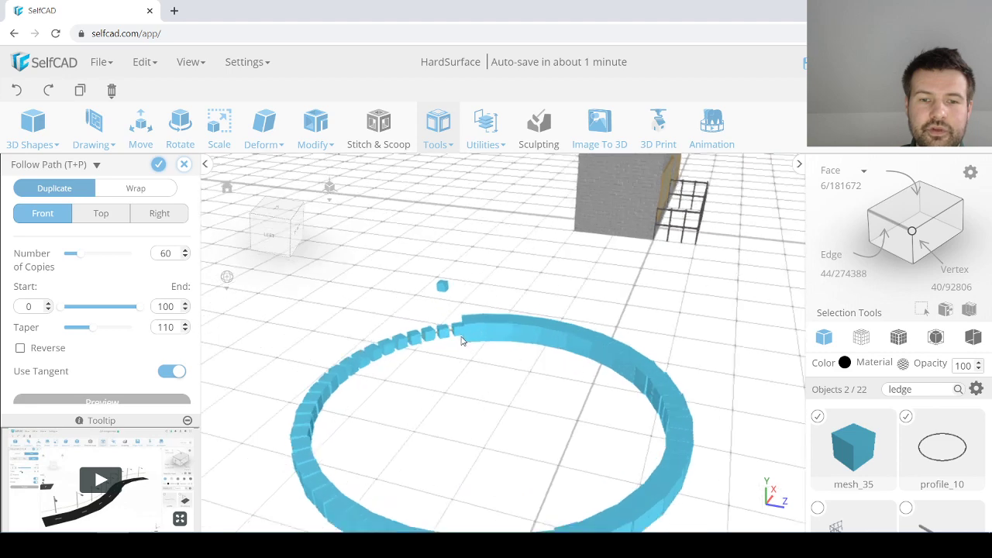
pyautogui.scroll(-2, 459, 335)
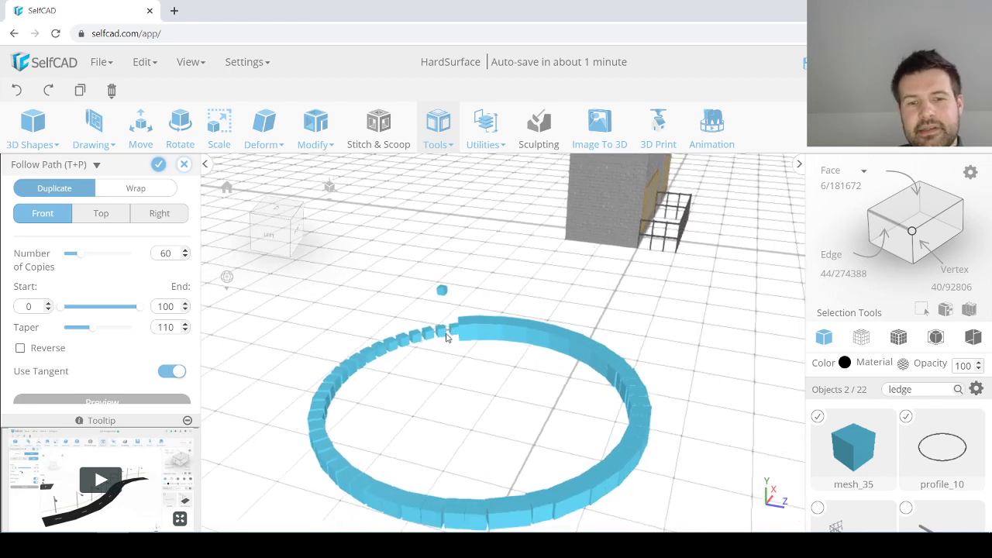
pyautogui.moveTo(448, 335); pyautogui.dragTo(444, 324, button='right')
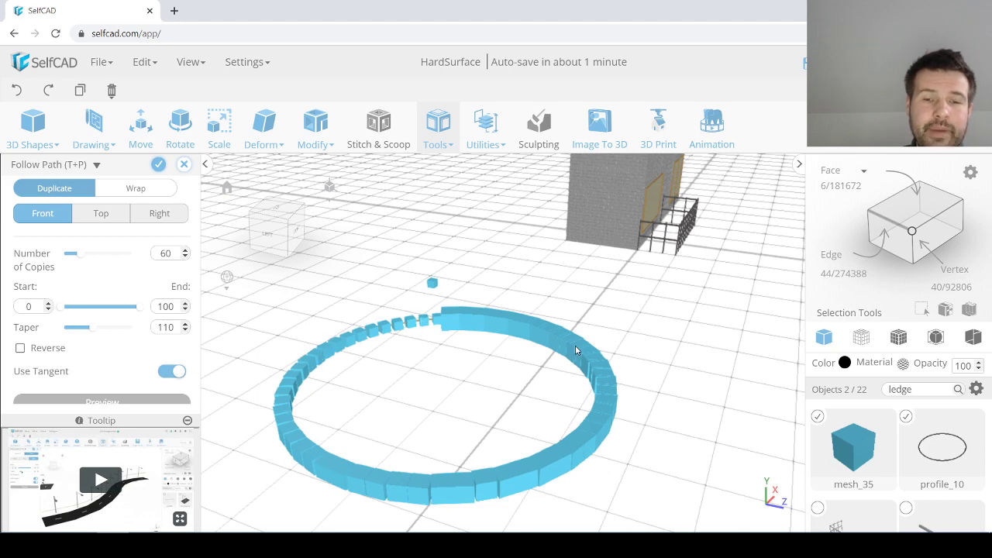
pyautogui.scroll(10, 398, 330)
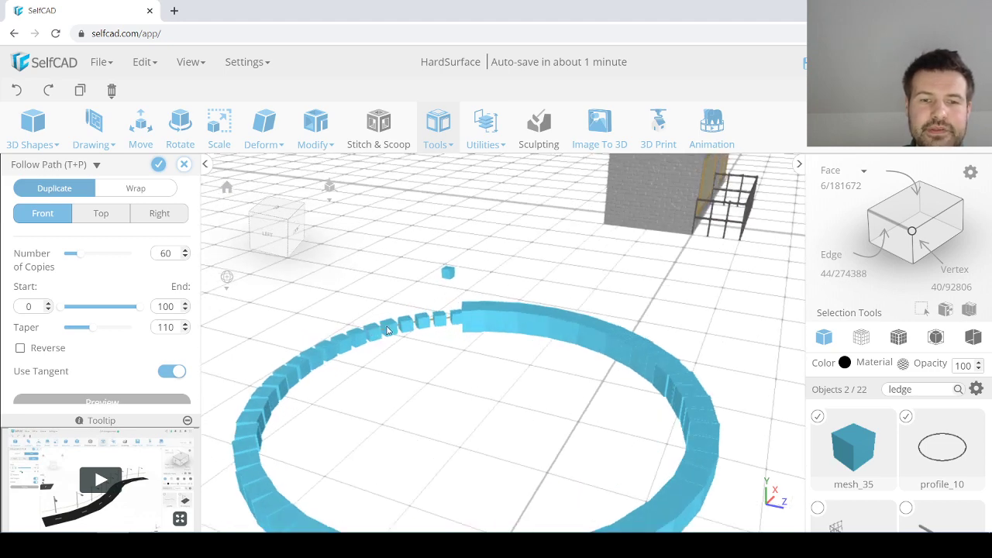
pyautogui.scroll(6, 429, 329)
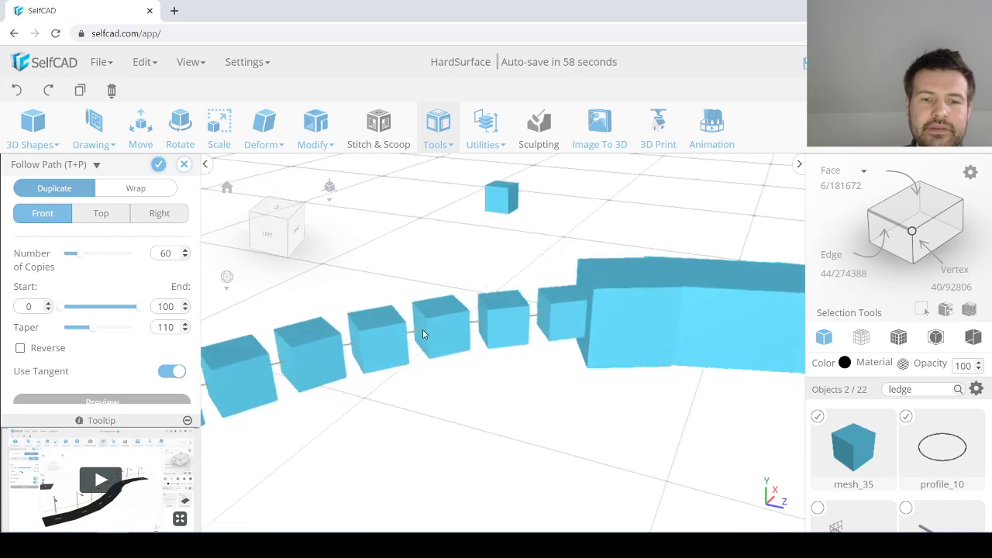
pyautogui.scroll(-2, 465, 341)
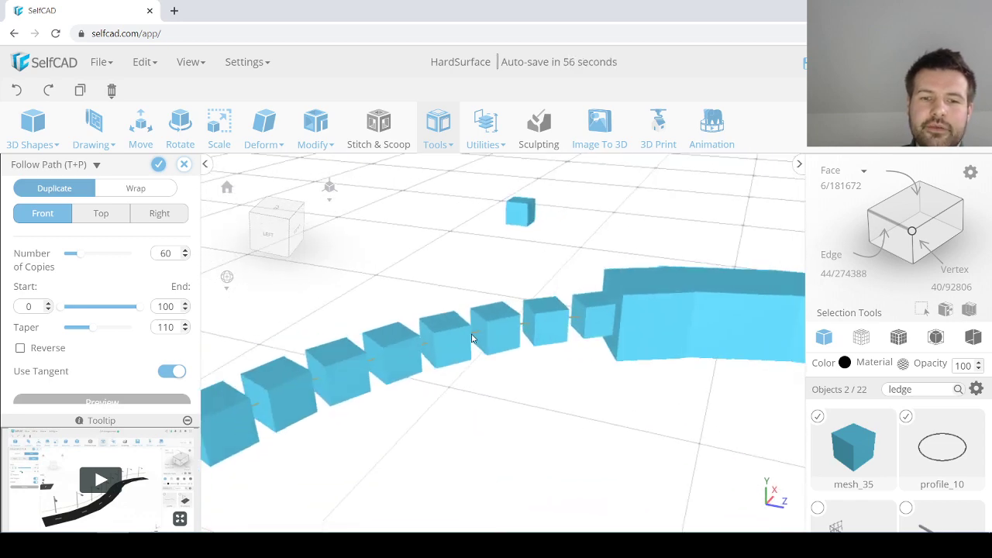
pyautogui.scroll(-2, 458, 339)
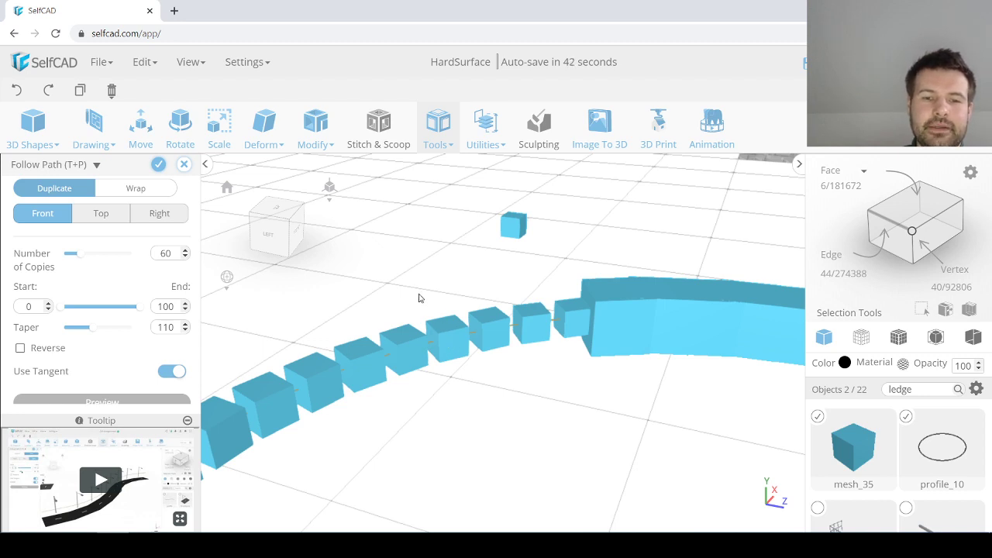
pyautogui.scroll(-1, 444, 333)
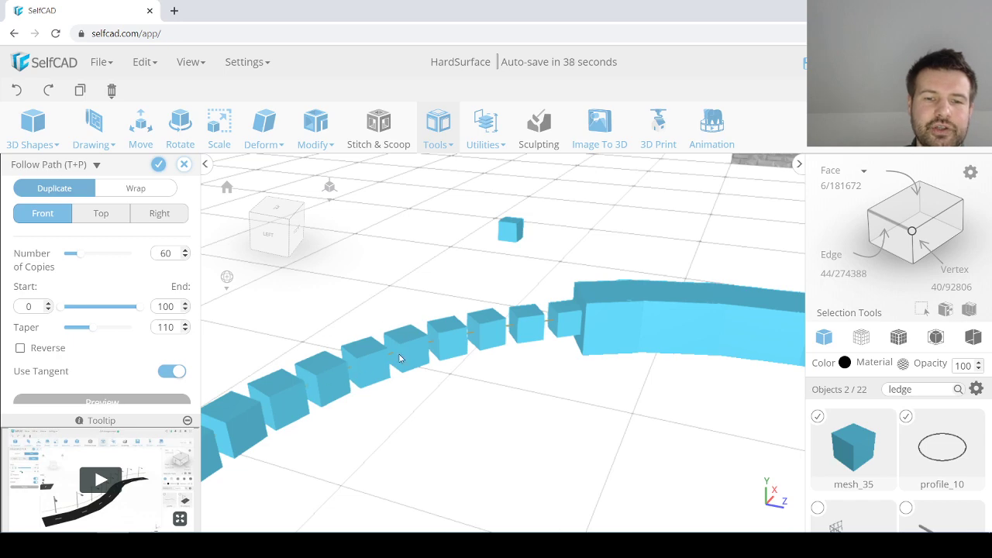
pyautogui.scroll(-2, 468, 338)
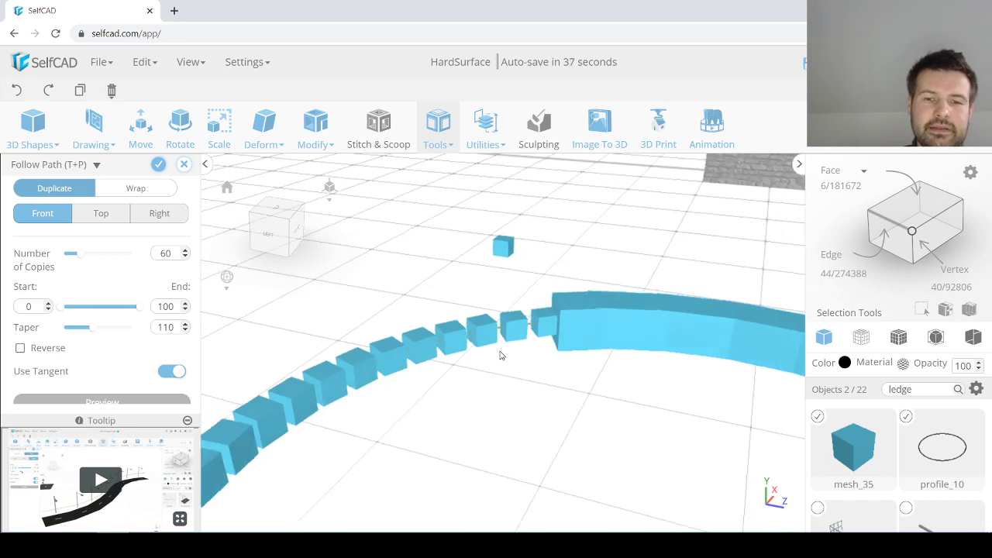
pyautogui.moveTo(500, 355); pyautogui.dragTo(478, 356, button='right')
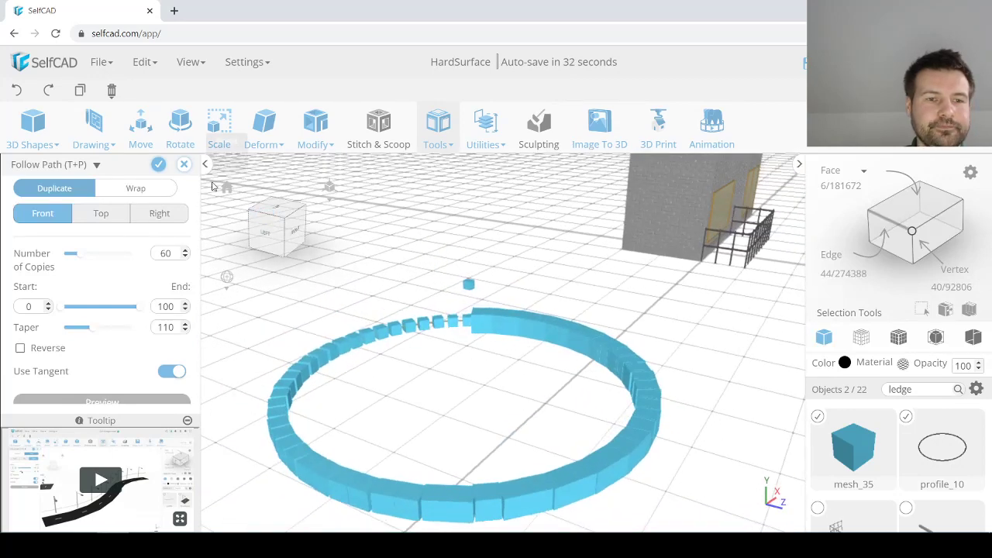
# Step: Cancel the Follow Path duplication, discarding its changes, and delete the circle and the source cube
pyautogui.click(183, 165)
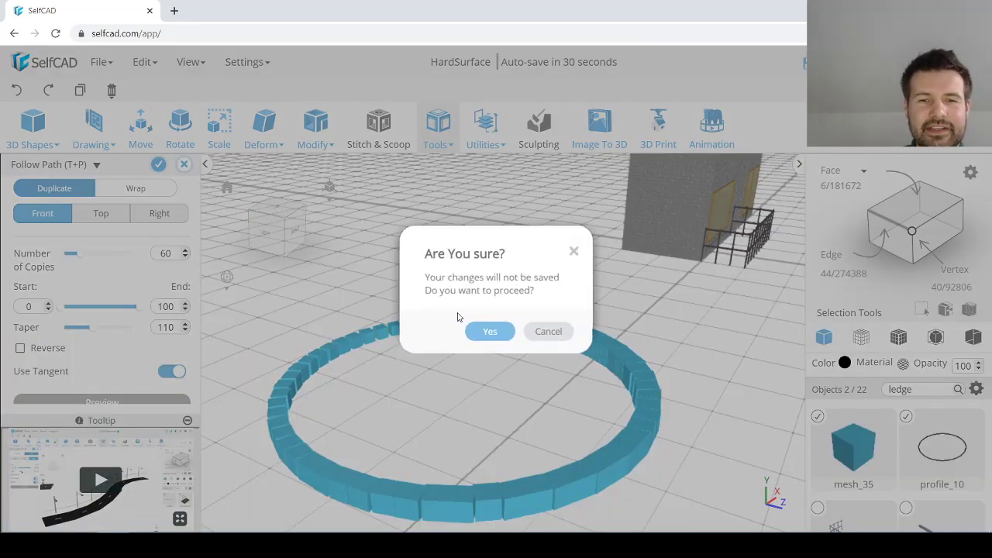
pyautogui.click(488, 330)
pyautogui.moveTo(504, 345); pyautogui.dragTo(549, 357, button='right')
pyautogui.press('Delete')
pyautogui.click(475, 329)
# Step: Open the saved project Procedural2 from the project list
pyautogui.scroll(-6, 498, 281)
pyautogui.scroll(5, 630, 288)
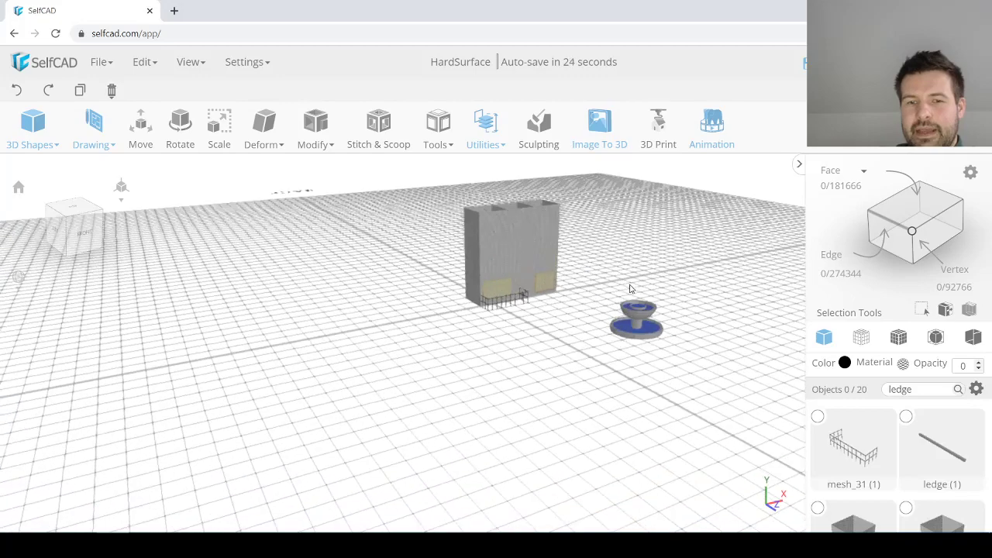
pyautogui.scroll(3, 495, 259)
pyautogui.scroll(-2, 470, 306)
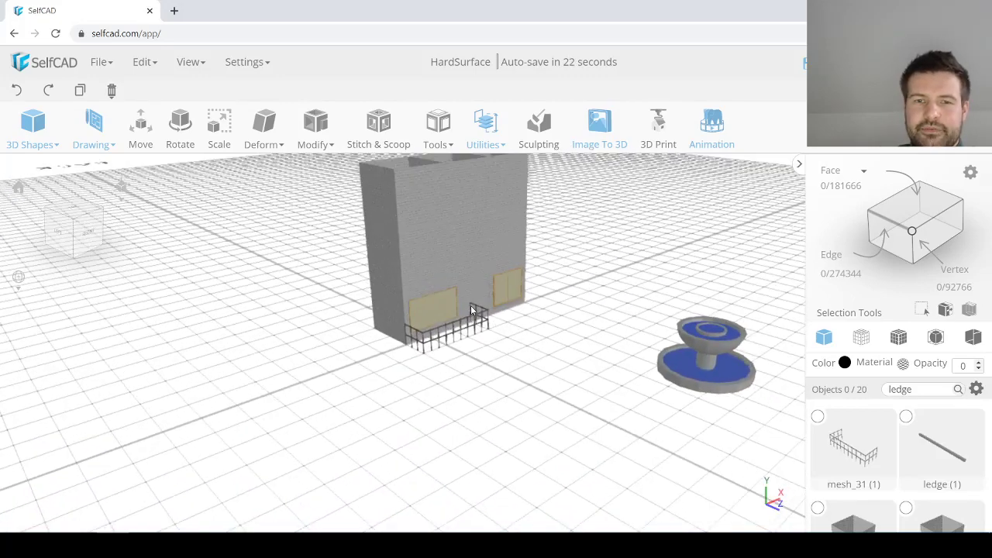
pyautogui.scroll(-2, 474, 307)
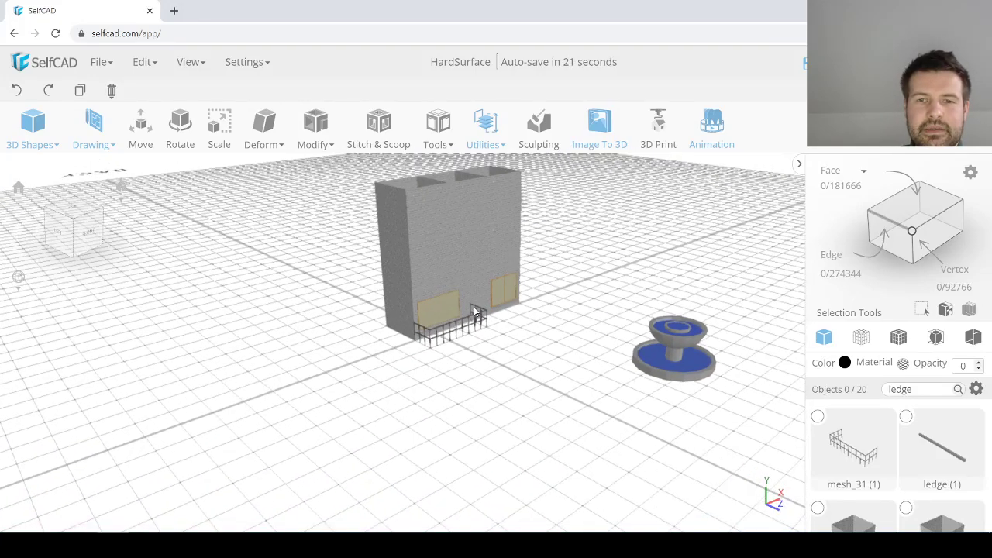
pyautogui.moveTo(477, 311); pyautogui.dragTo(481, 311, button='right')
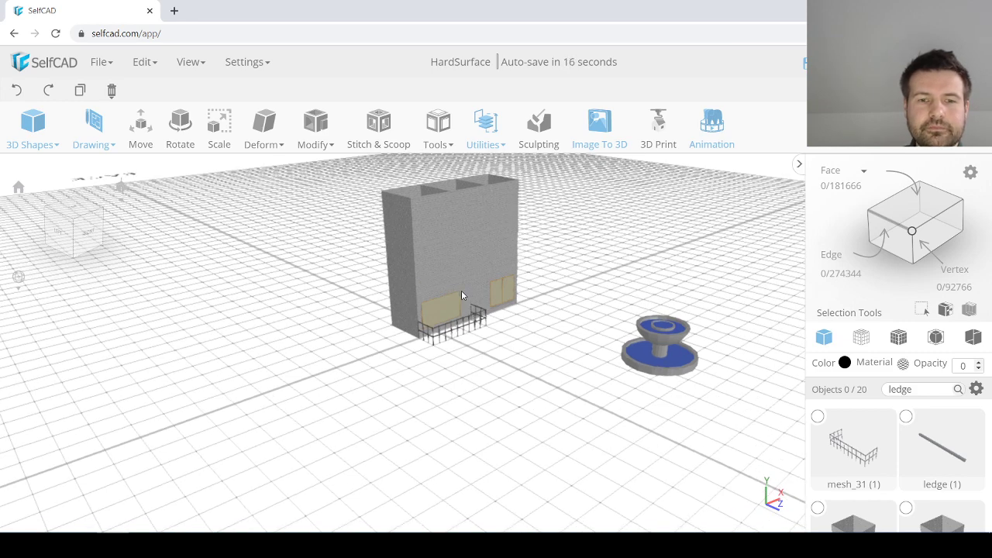
pyautogui.click(99, 63)
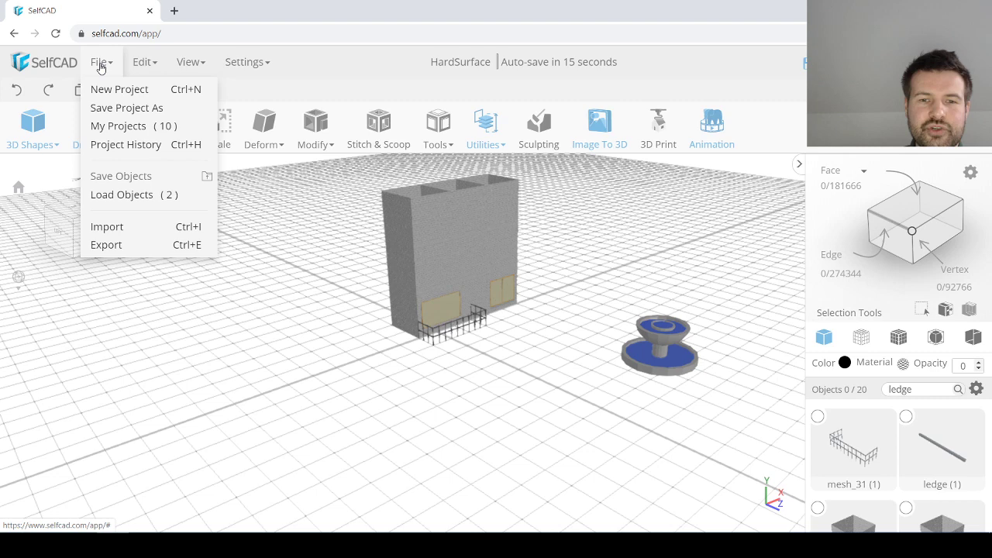
pyautogui.click(121, 126)
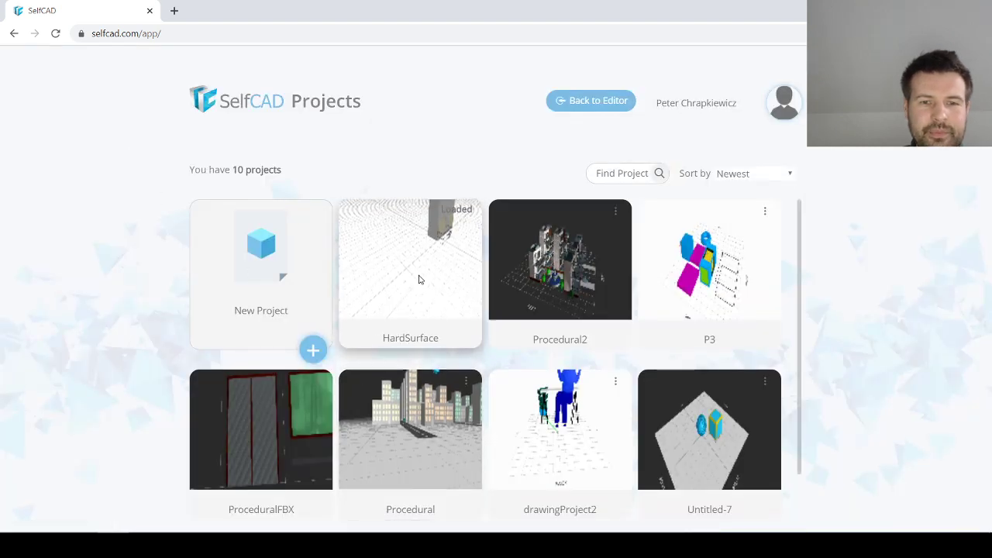
pyautogui.click(547, 279)
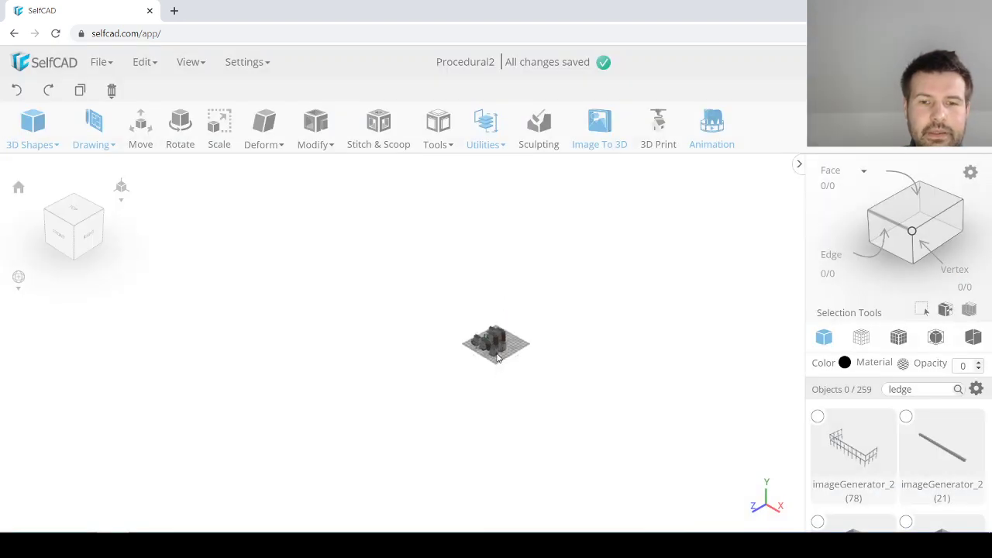
# Step: Examine the finished neighbourhood scene, including its balcony buildings, fountain, trees and parked cars
pyautogui.scroll(6, 496, 356)
pyautogui.moveTo(456, 356); pyautogui.dragTo(601, 362, button='right')
pyautogui.scroll(2, 454, 357)
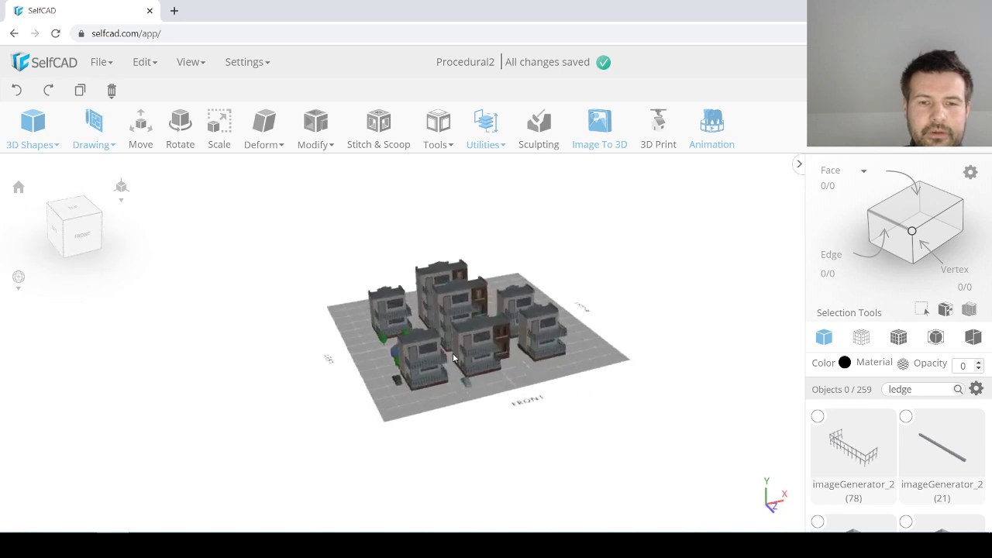
pyautogui.scroll(2, 454, 357)
pyautogui.moveTo(466, 354)
pyautogui.mouseDown(button='right')
pyautogui.moveTo(488, 351)
pyautogui.moveTo(468, 350)
pyautogui.mouseUp(button='right')
pyautogui.scroll(3, 480, 343)
pyautogui.scroll(3, 476, 348)
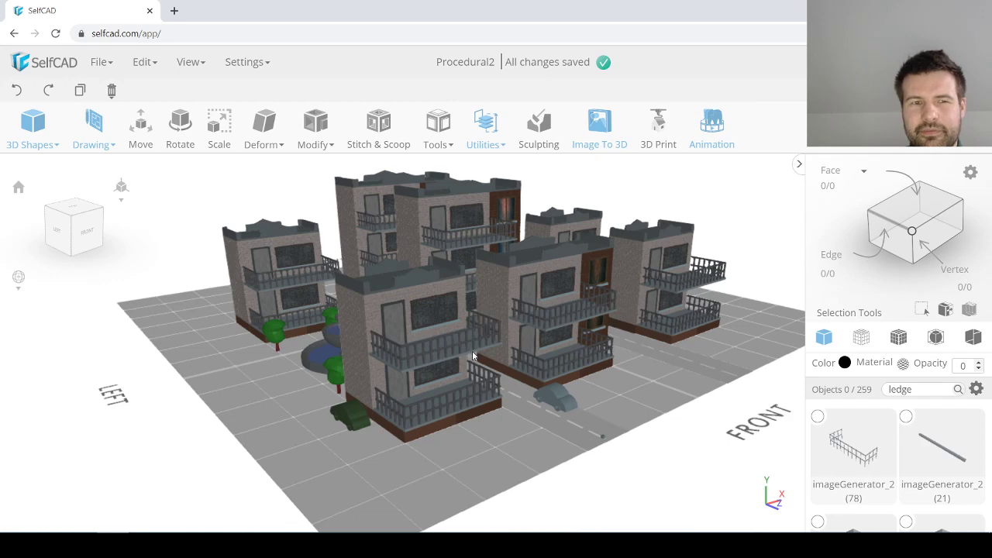
pyautogui.scroll(1, 472, 356)
pyautogui.scroll(1, 465, 374)
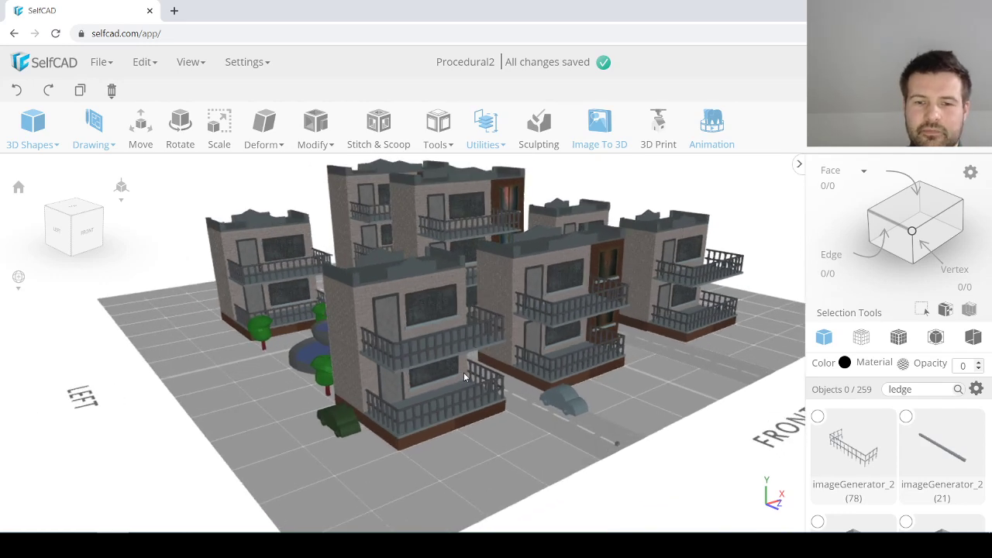
pyautogui.moveTo(338, 363); pyautogui.dragTo(359, 408, button='right')
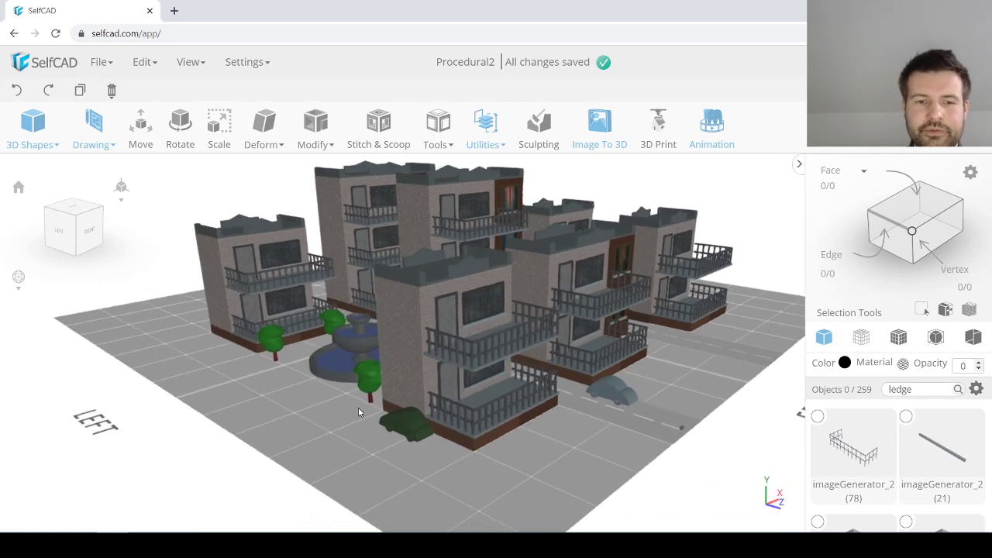
# Step: Add a cube in front of the fountain and scale it down uniformly to about 26.1
pyautogui.click(32, 122)
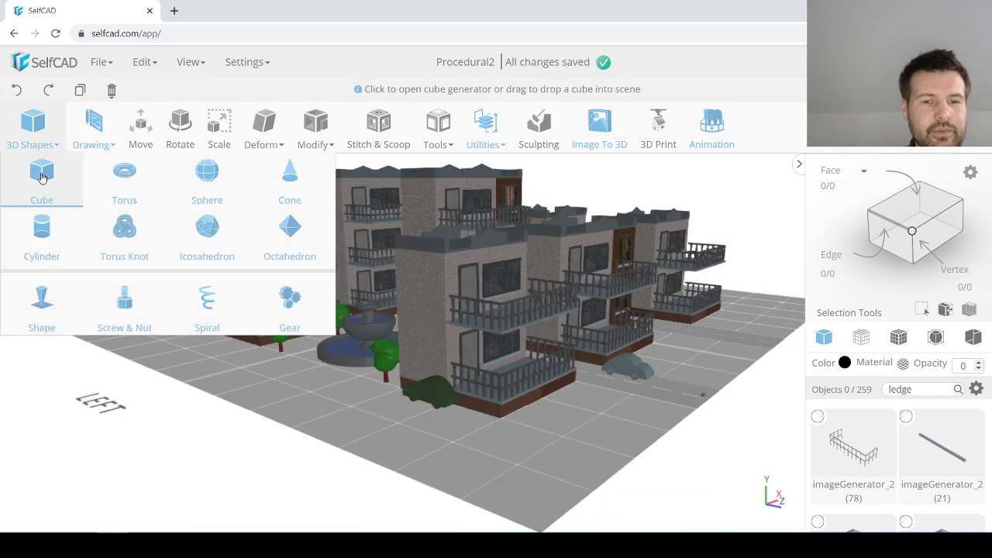
pyautogui.moveTo(190, 325); pyautogui.dragTo(303, 379)
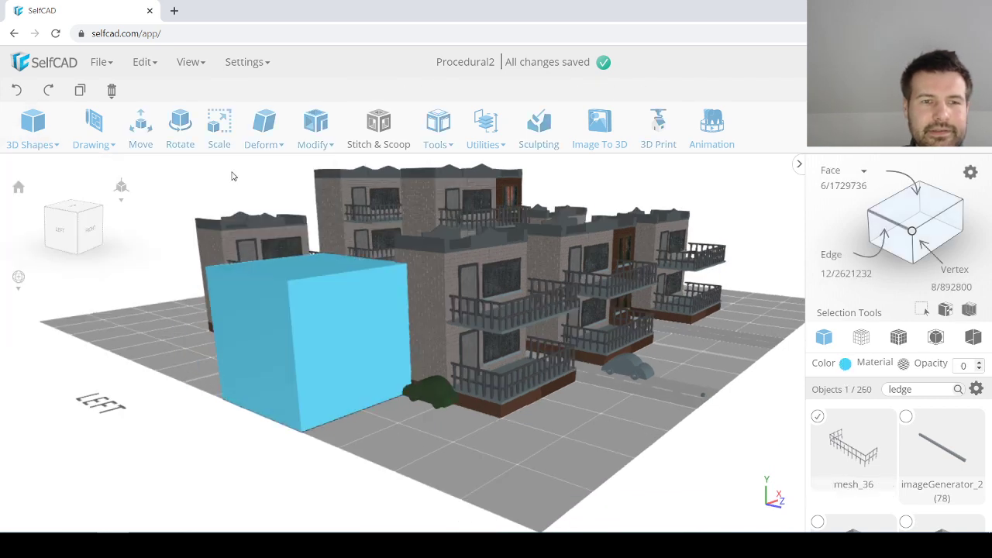
pyautogui.click(220, 137)
pyautogui.moveTo(313, 331)
pyautogui.mouseDown()
pyautogui.moveTo(264, 318)
pyautogui.moveTo(314, 334)
pyautogui.moveTo(295, 328)
pyautogui.mouseUp()
pyautogui.moveTo(360, 378); pyautogui.dragTo(361, 391, button='right')
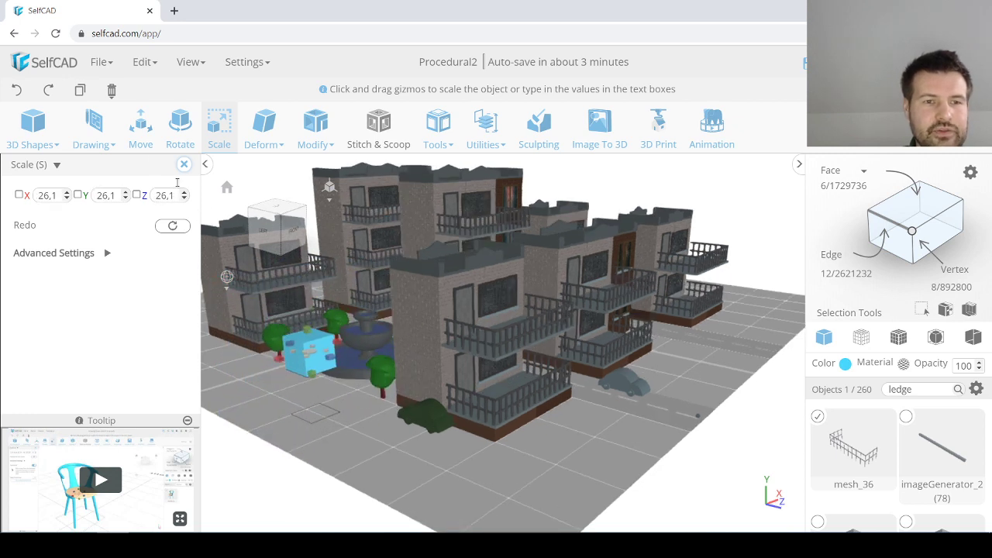
pyautogui.moveTo(258, 139)
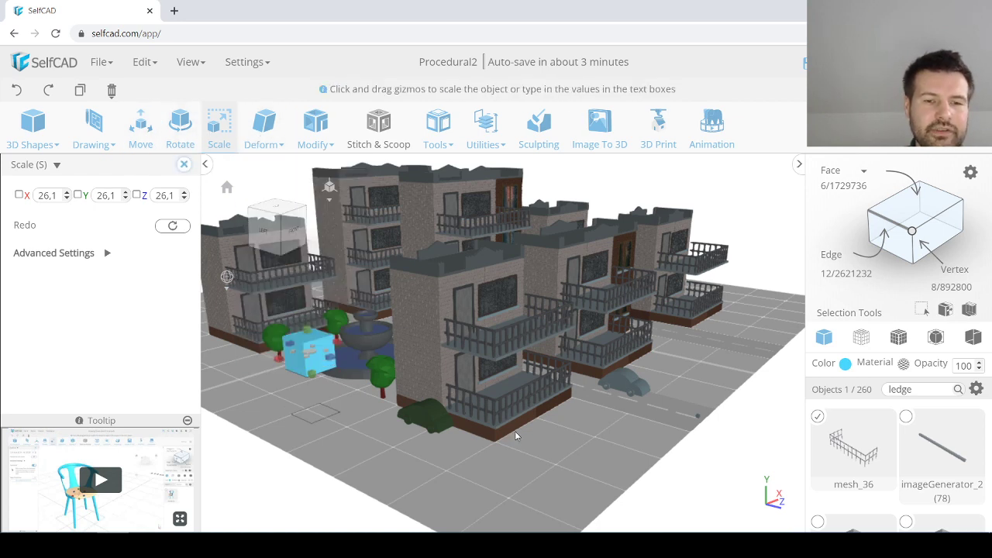
pyautogui.moveTo(474, 413); pyautogui.dragTo(437, 411, button='right')
pyautogui.scroll(-3, 426, 400)
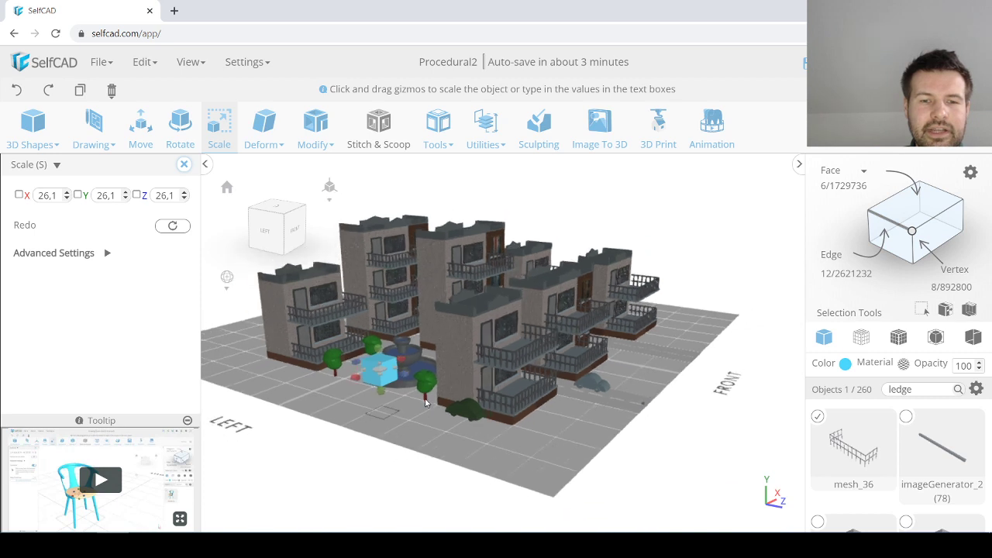
pyautogui.scroll(4, 403, 387)
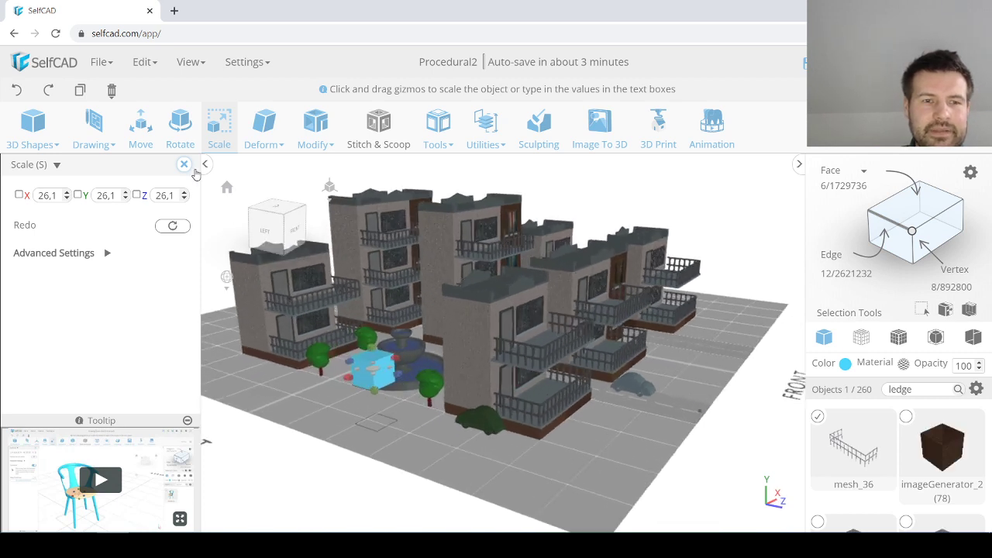
pyautogui.click(183, 164)
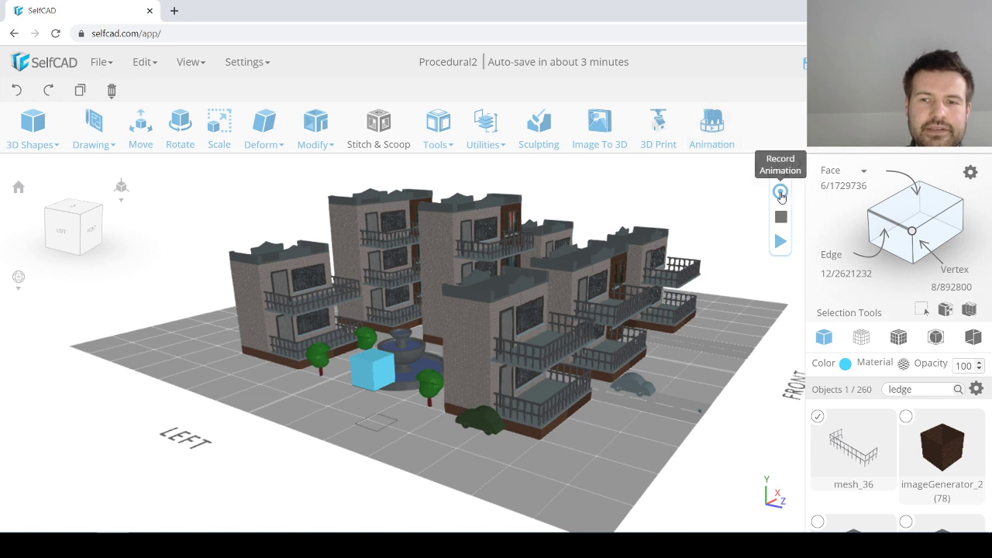
# Step: Record an animation of the cube moving from the fountain past the green car to about X -300, Z 299
pyautogui.click(780, 193)
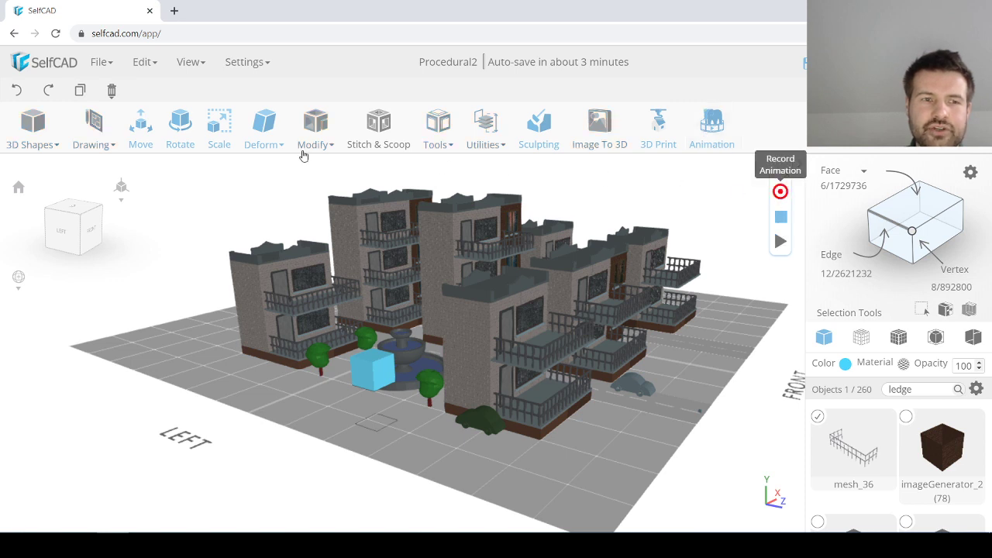
pyautogui.click(140, 128)
pyautogui.moveTo(401, 393); pyautogui.dragTo(607, 463)
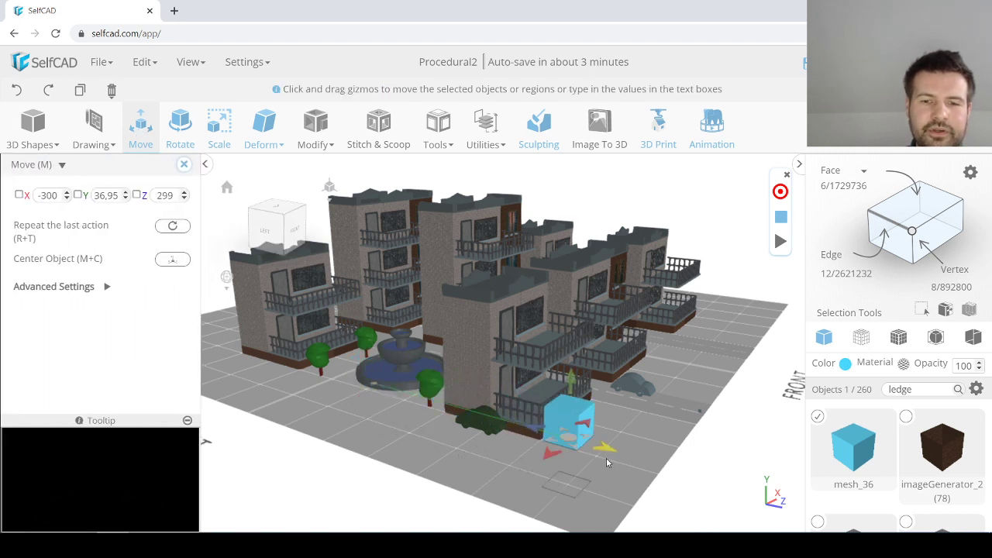
pyautogui.click(779, 220)
# Step: Load the recorded animation for the cube only, shrink the timeline to enlarge the scene view, and play the preview
pyautogui.click(781, 243)
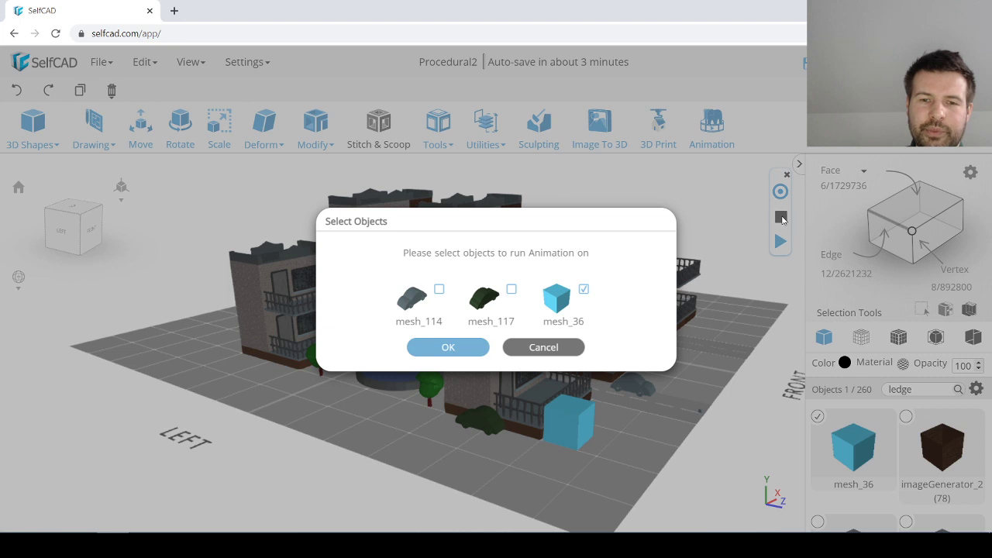
pyautogui.click(448, 348)
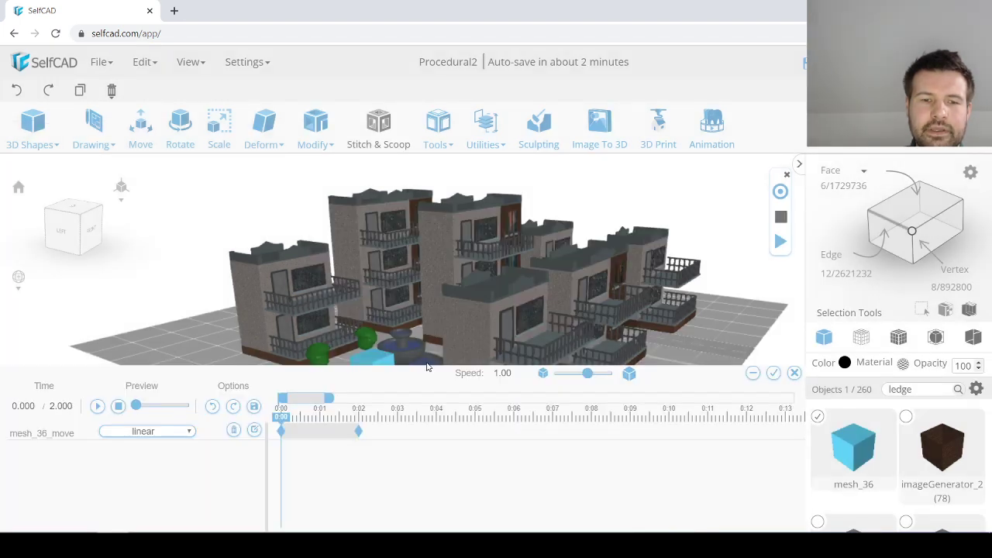
pyautogui.moveTo(384, 375); pyautogui.dragTo(387, 461)
pyautogui.click(97, 502)
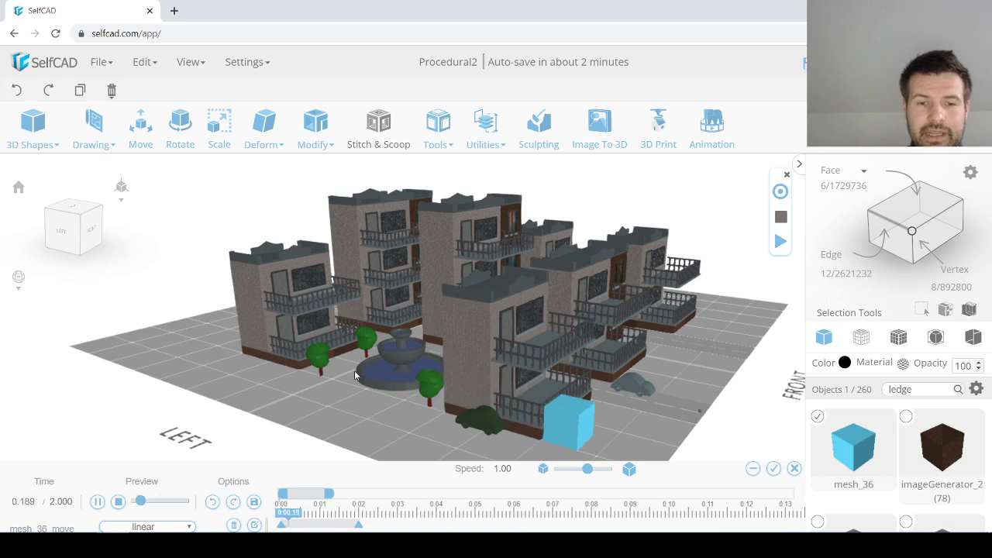
# Step: Close the cube's animation without saving changes and delete the cube from the scene
pyautogui.click(794, 470)
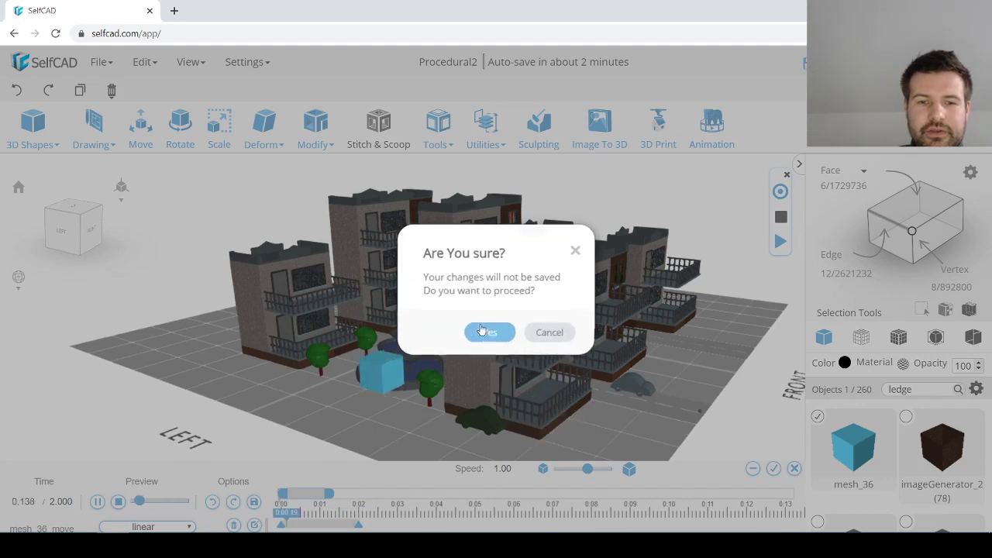
pyautogui.click(493, 333)
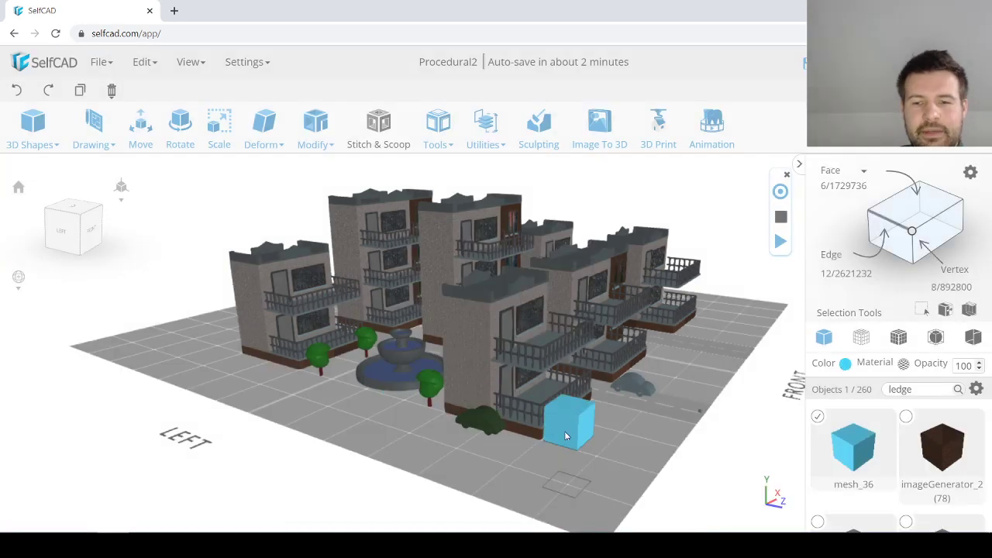
pyautogui.press('Delete')
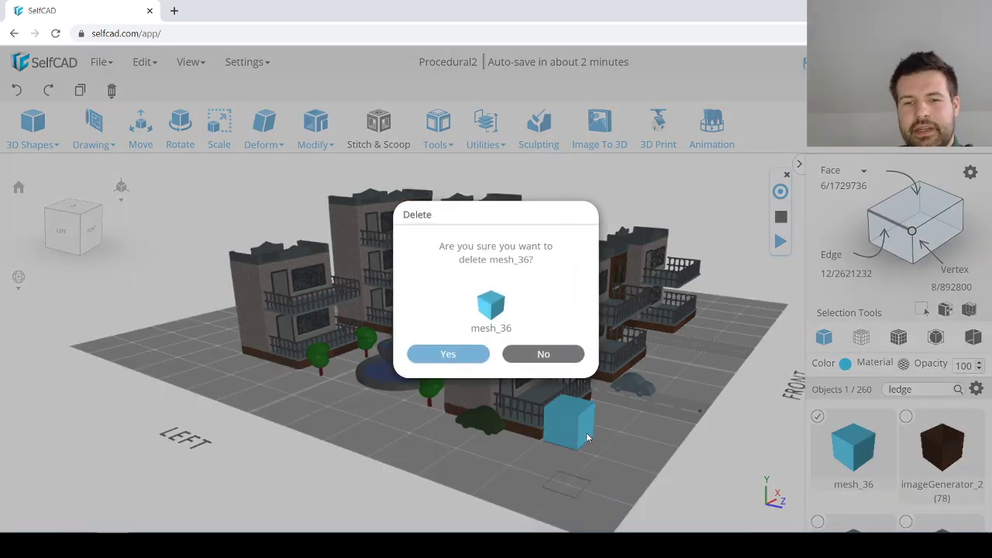
pyautogui.press('Return')
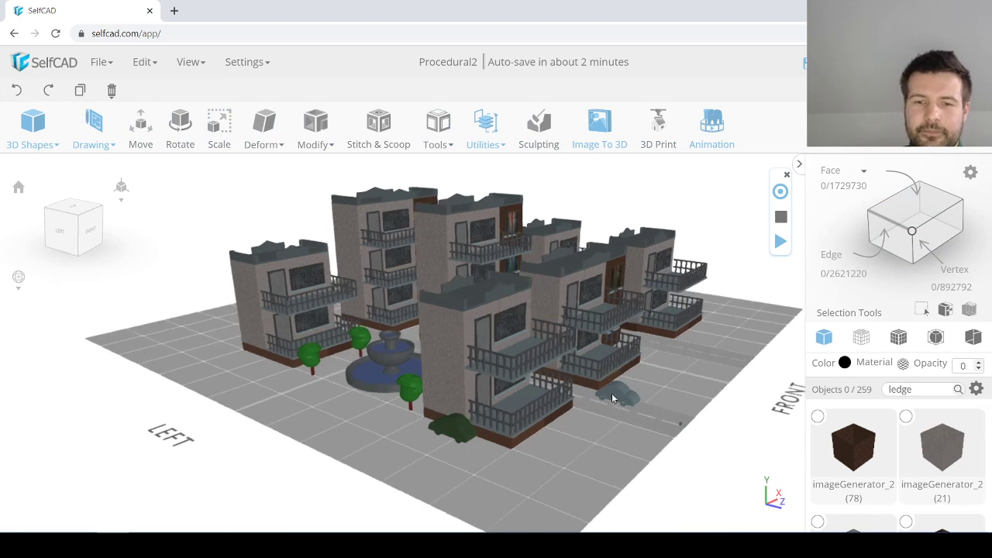
# Step: Load the recorded move animations of the two parked cars and play their preview with the timeline shrunk
pyautogui.click(611, 398)
pyautogui.moveTo(300, 400)
pyautogui.mouseDown(button='right')
pyautogui.moveTo(586, 397)
pyautogui.moveTo(314, 399)
pyautogui.mouseUp(button='right')
pyautogui.keyDown('shift'); pyautogui.click(719, 444); pyautogui.keyUp('shift')
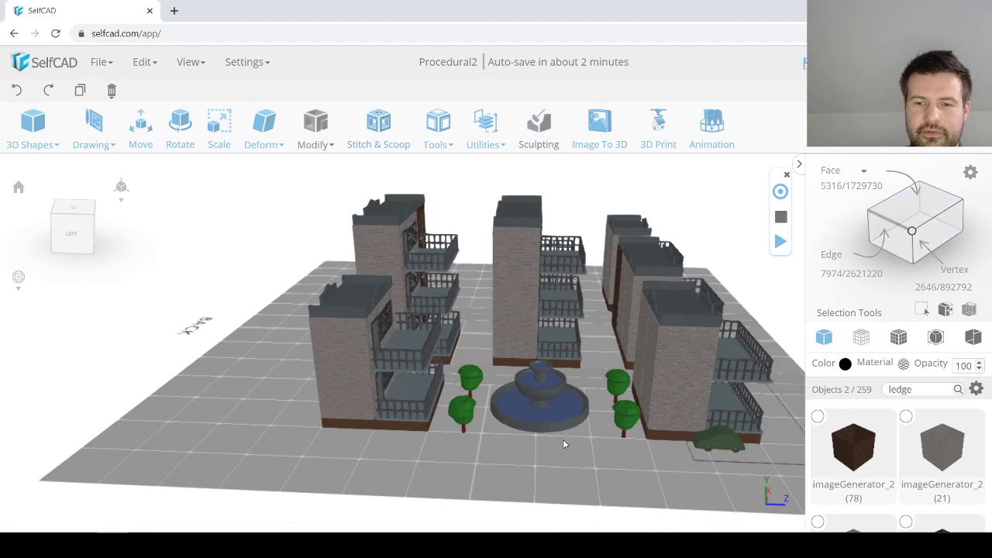
pyautogui.moveTo(563, 438); pyautogui.dragTo(466, 434, button='right')
pyautogui.click(779, 242)
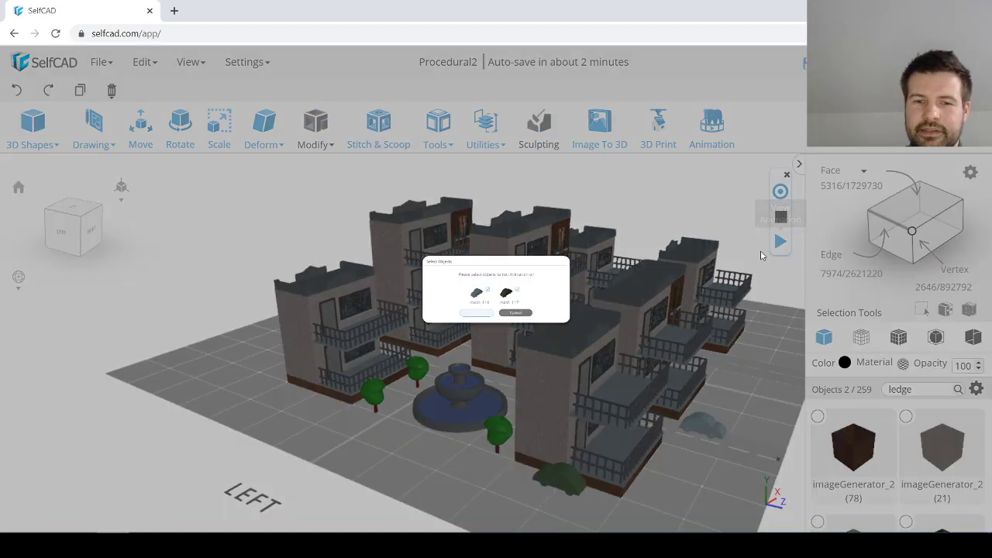
pyautogui.click(448, 345)
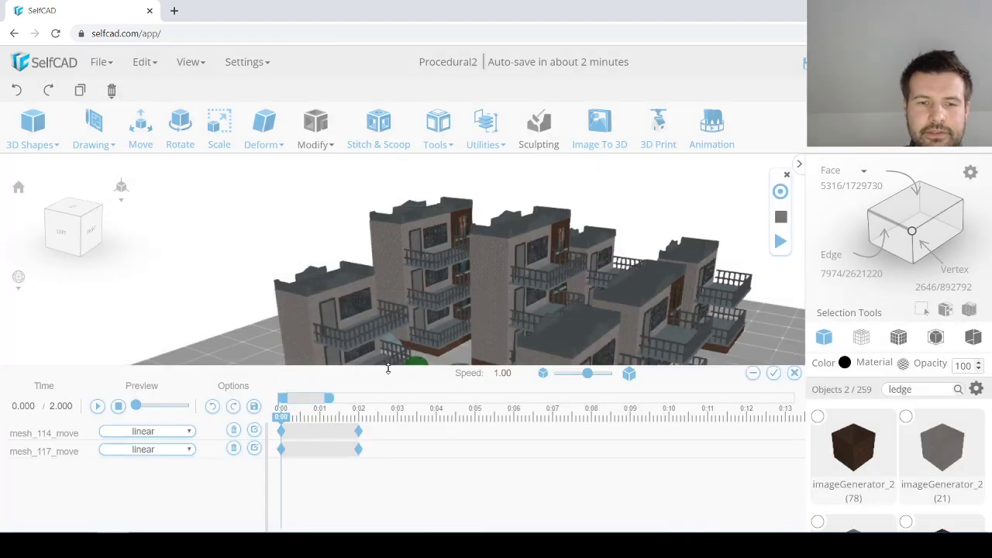
pyautogui.moveTo(388, 369); pyautogui.dragTo(388, 442)
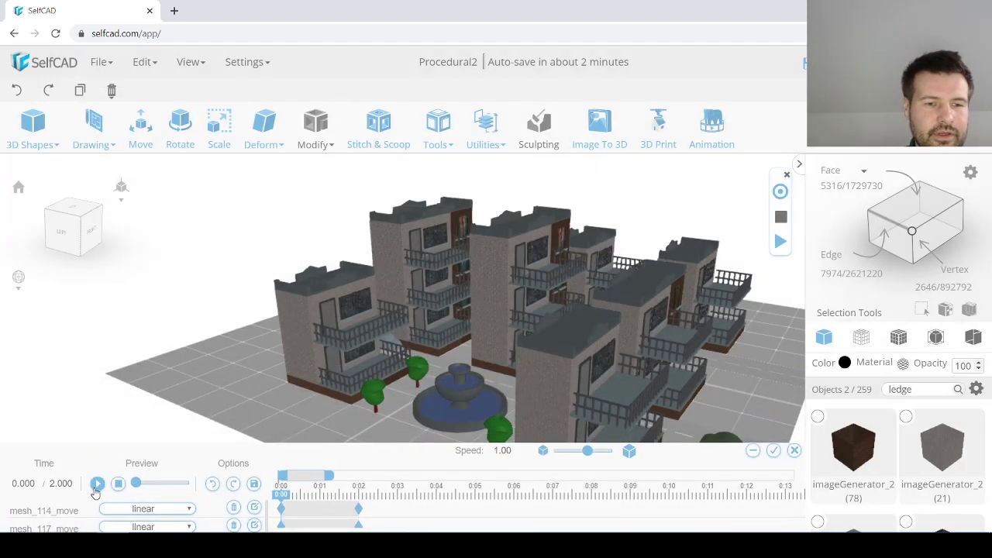
pyautogui.click(97, 483)
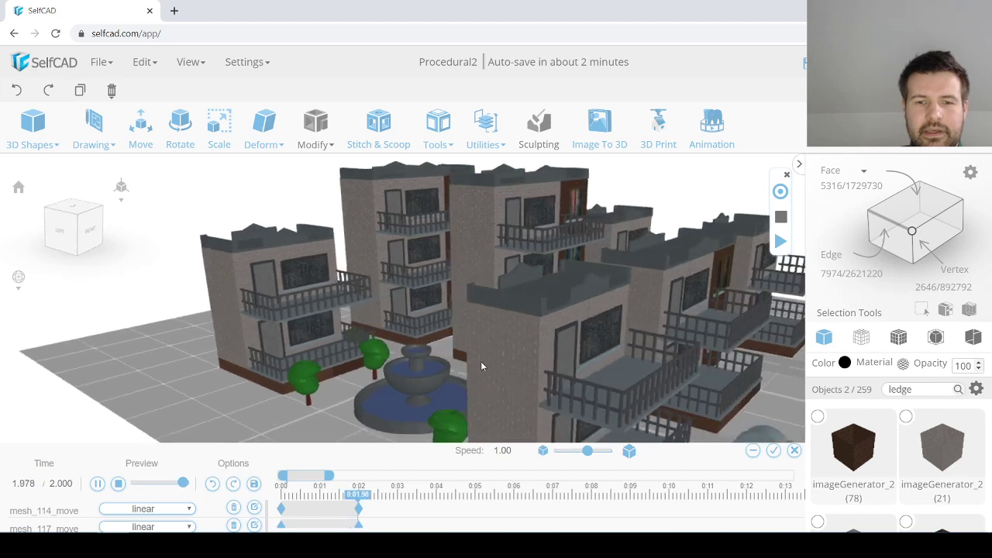